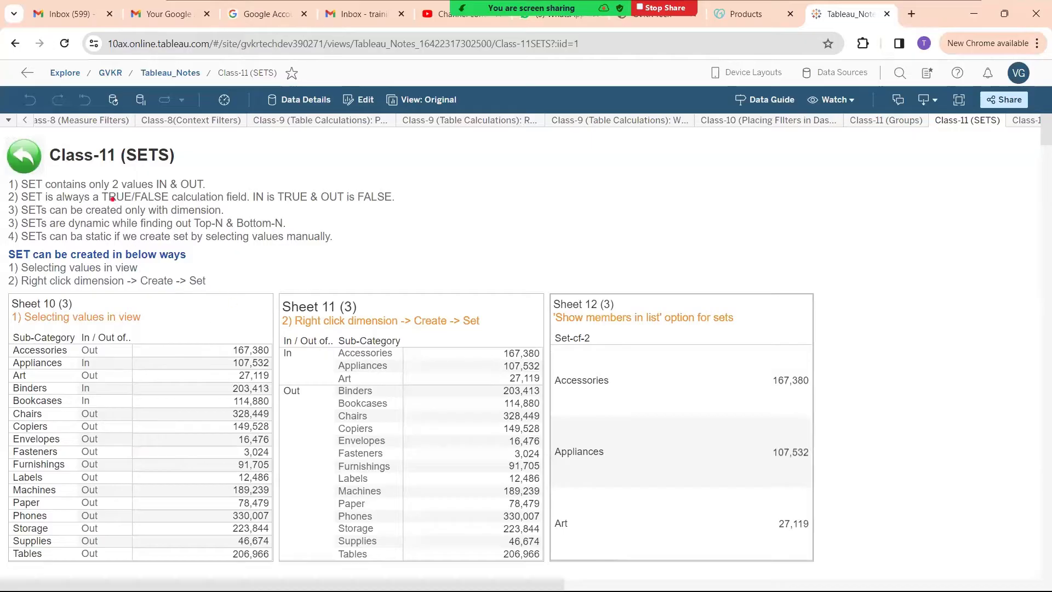
pyautogui.moveTo(96, 177); pyautogui.dragTo(203, 171)
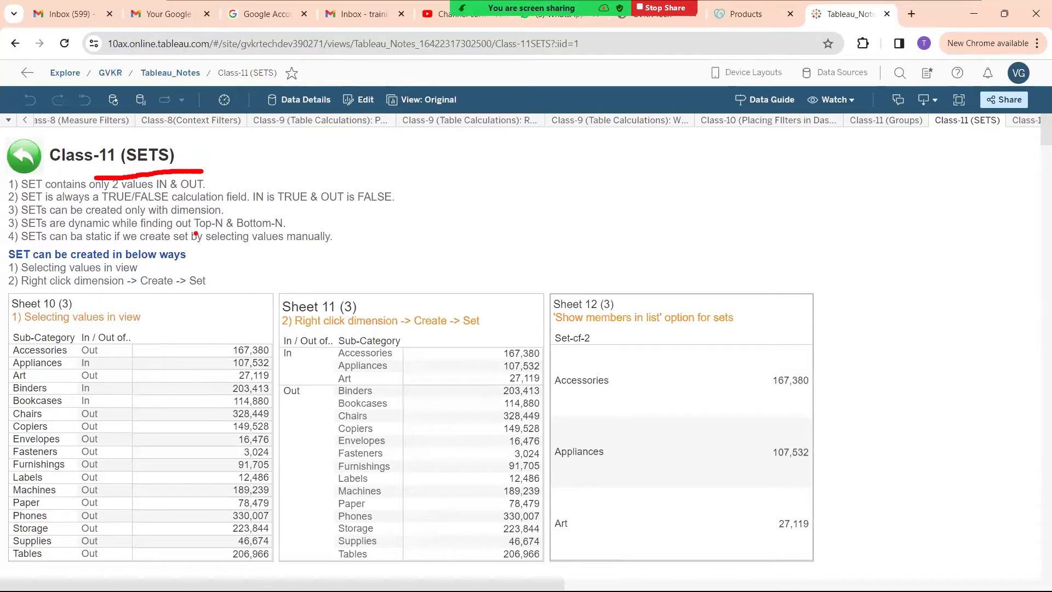
pyautogui.moveTo(196, 233); pyautogui.dragTo(223, 229)
pyautogui.moveTo(216, 229)
pyautogui.mouseDown()
pyautogui.moveTo(222, 256)
pyautogui.moveTo(210, 254)
pyautogui.moveTo(231, 248)
pyautogui.moveTo(211, 252)
pyautogui.mouseUp()
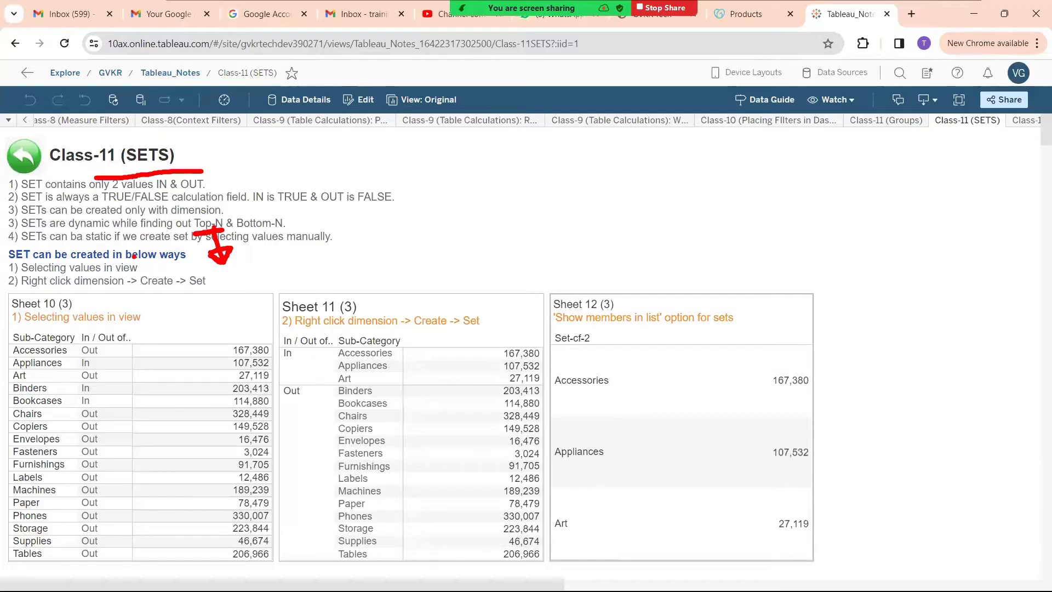
pyautogui.press('Escape')
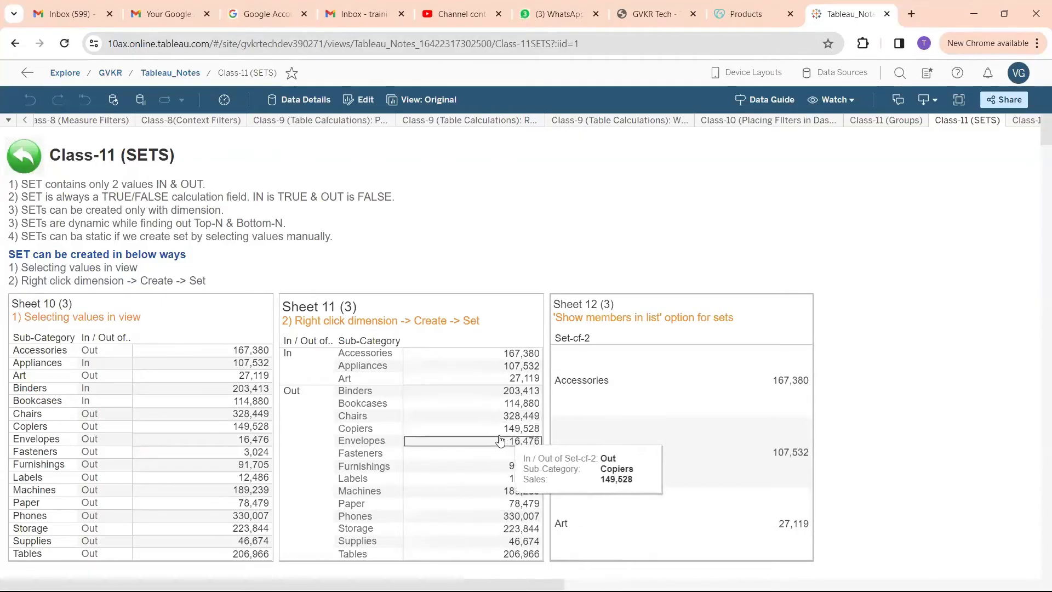
# Switch to the Book2 workbook in Tableau Desktop and close the Clipboard_20240318T172348 data source
pyautogui.moveTo(538, 559)
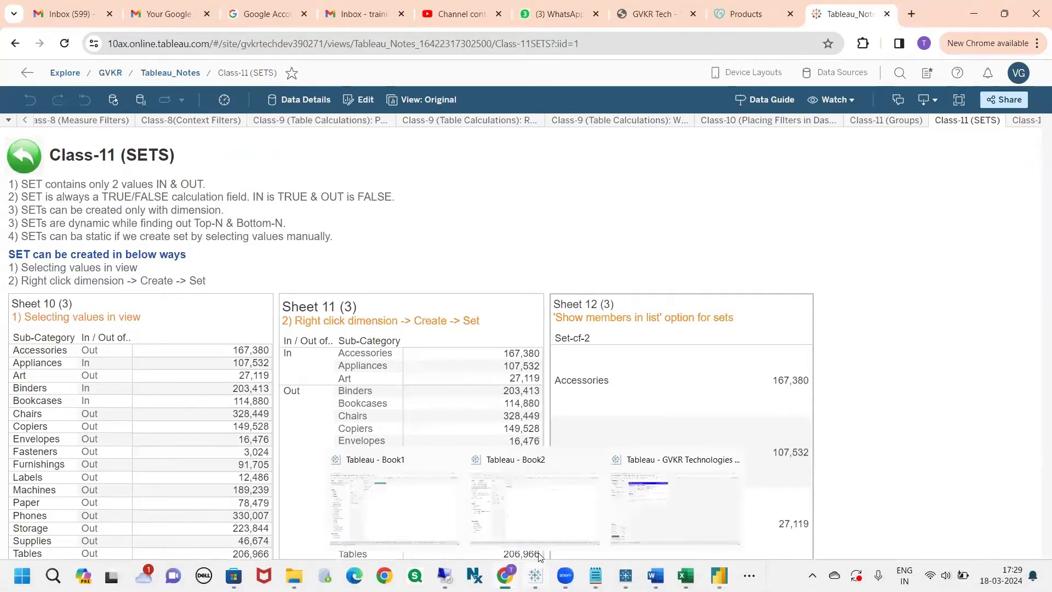
pyautogui.click(534, 518)
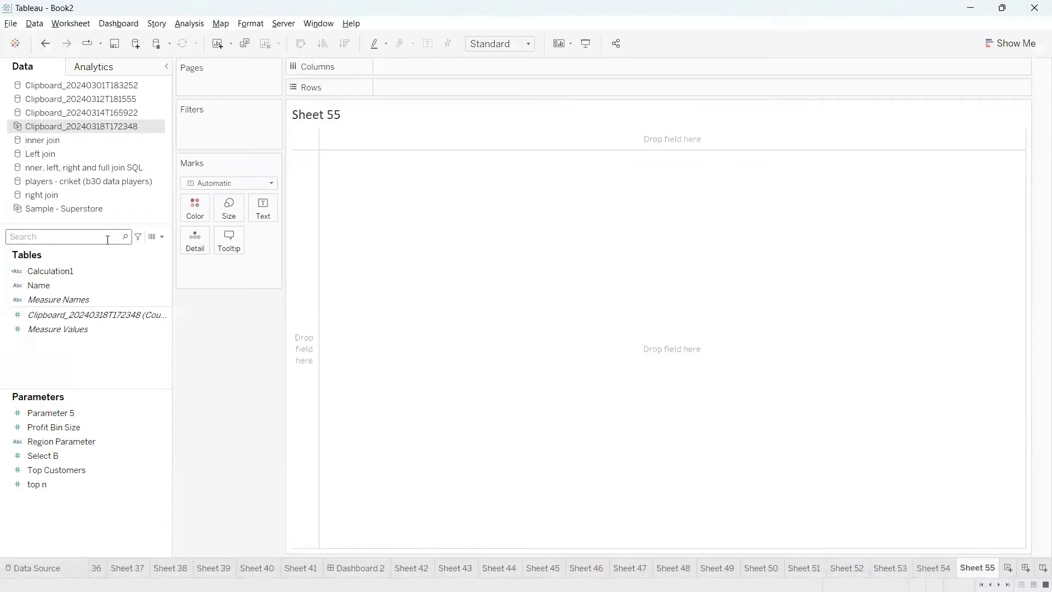
pyautogui.rightClick(59, 130)
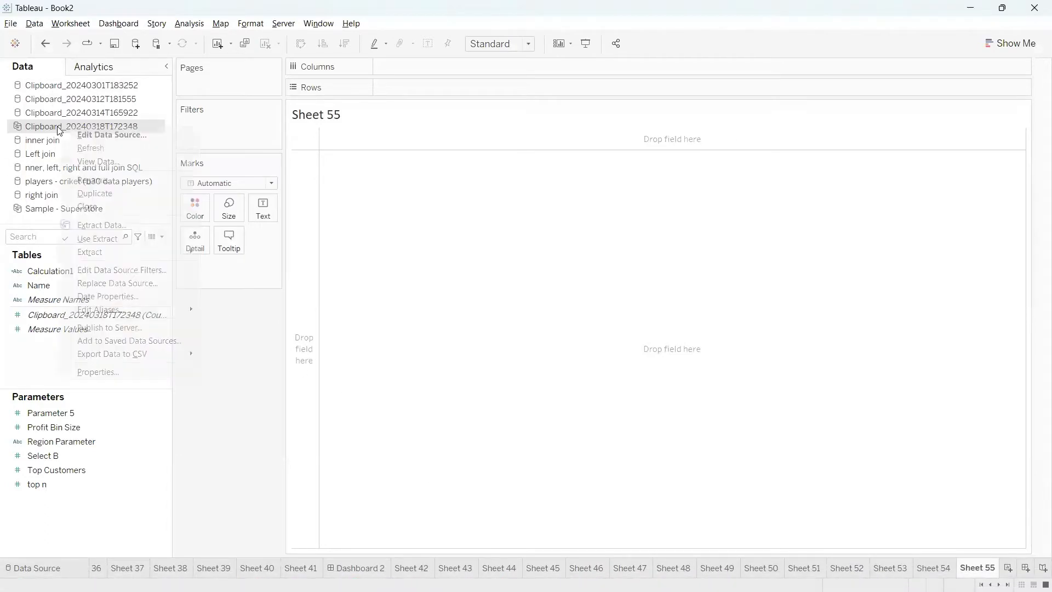
pyautogui.click(86, 207)
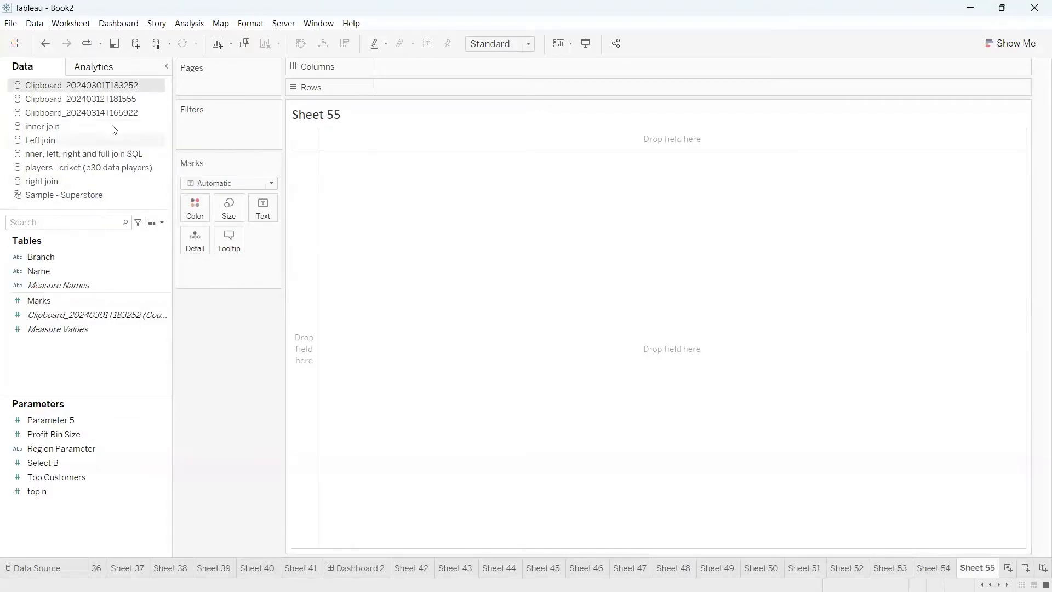
pyautogui.rightClick(82, 92)
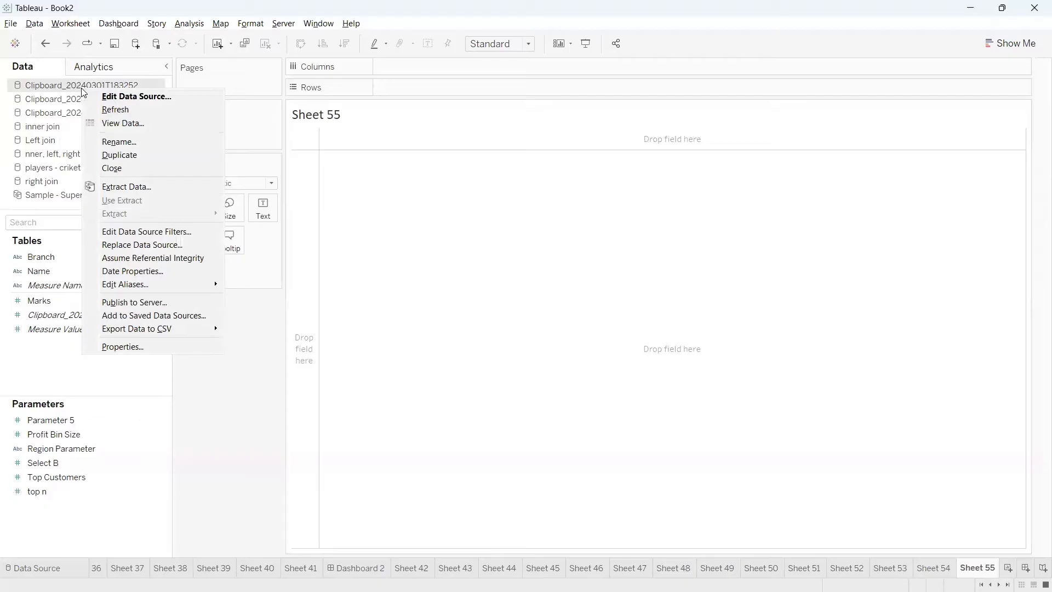
pyautogui.click(293, 241)
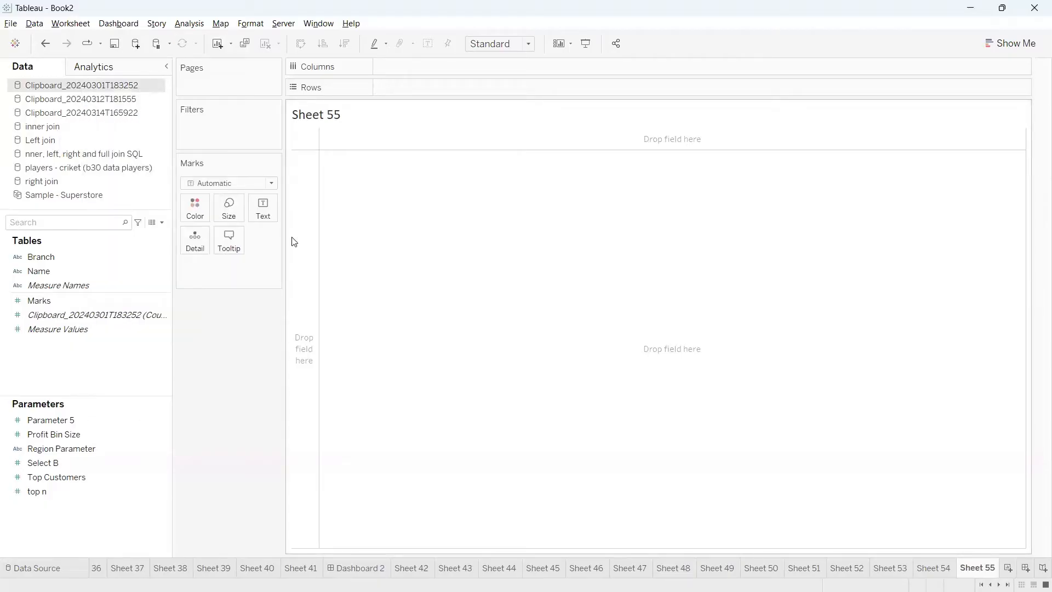
# Find the Sub-Category field in the Sample - Superstore data source and place it on Rows of Sheet 55
pyautogui.click(57, 196)
pyautogui.click(61, 225)
pyautogui.write('sub')
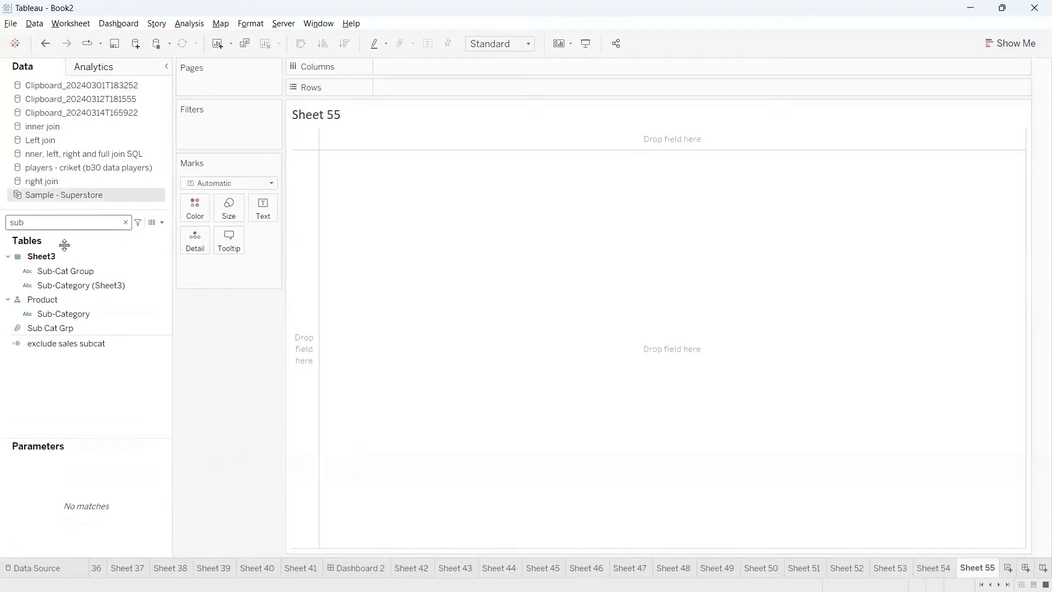
pyautogui.moveTo(68, 270); pyautogui.dragTo(132, 288)
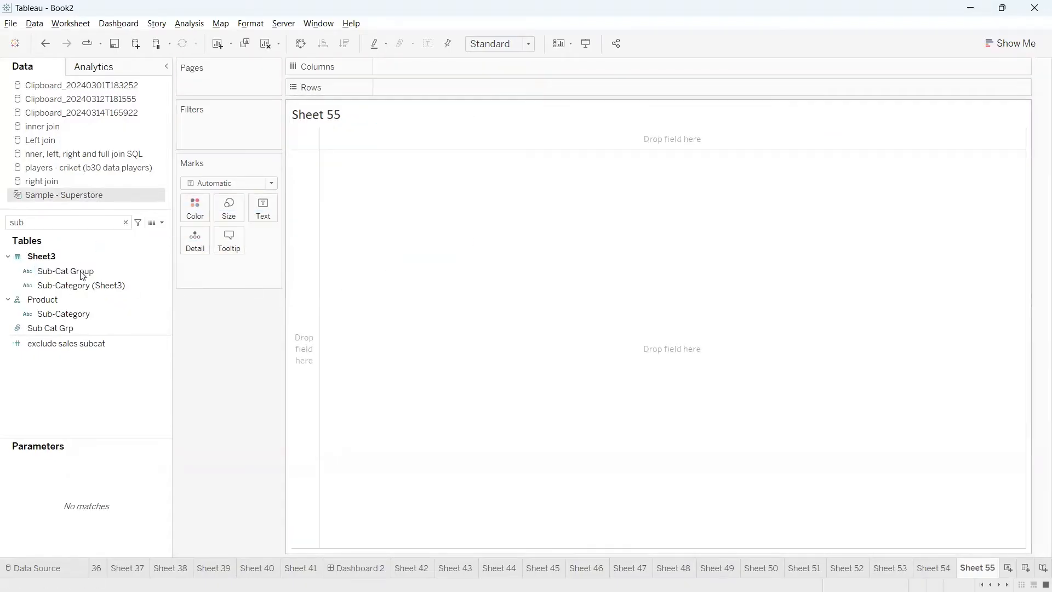
pyautogui.moveTo(71, 313); pyautogui.dragTo(413, 86)
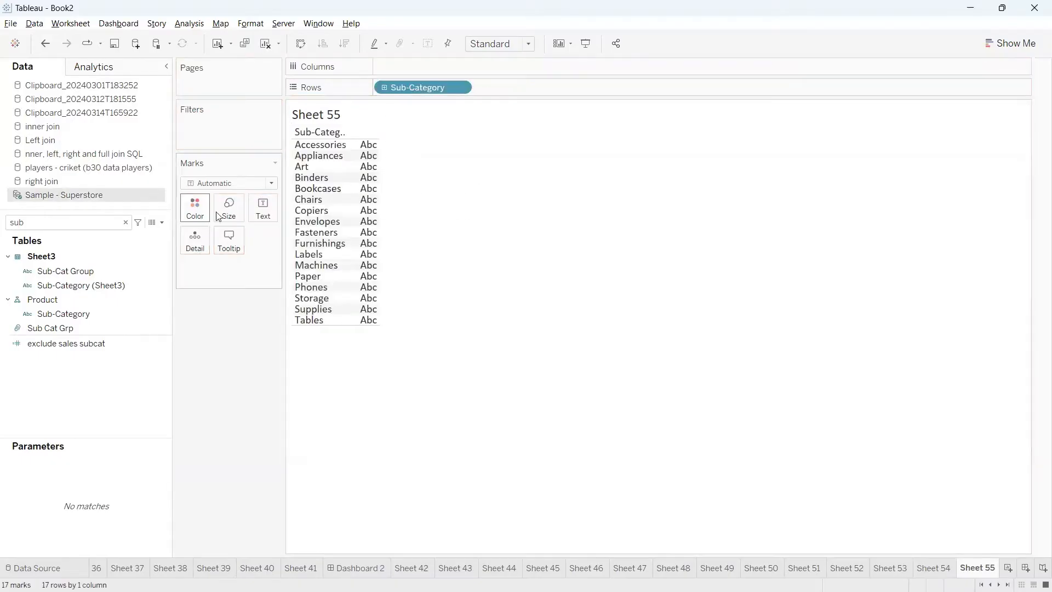
pyautogui.click(303, 167)
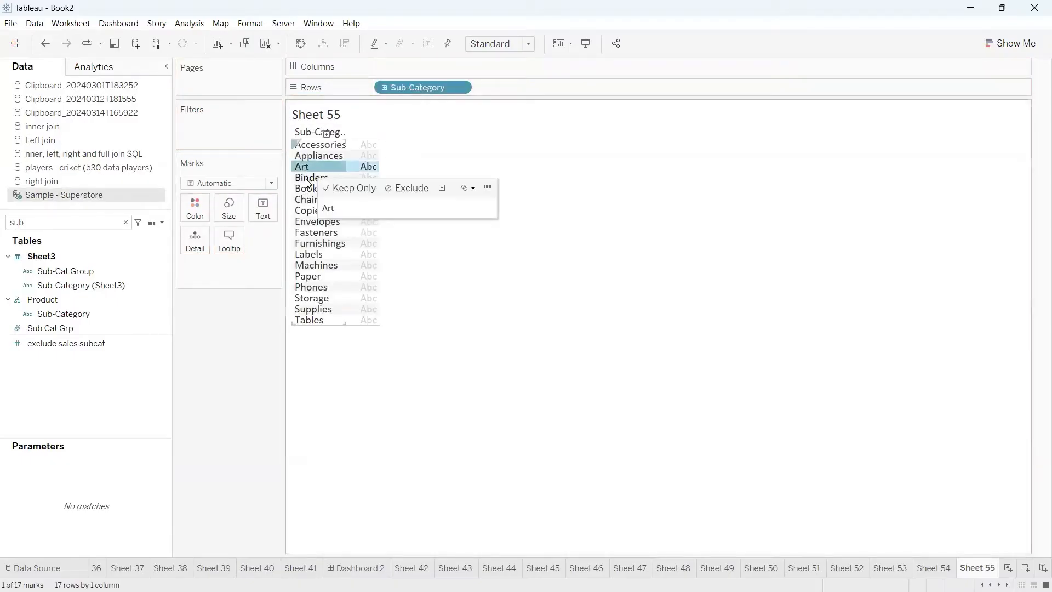
pyautogui.click(308, 178)
pyautogui.keyDown('ctrl'); pyautogui.click(307, 167); pyautogui.keyUp('ctrl')
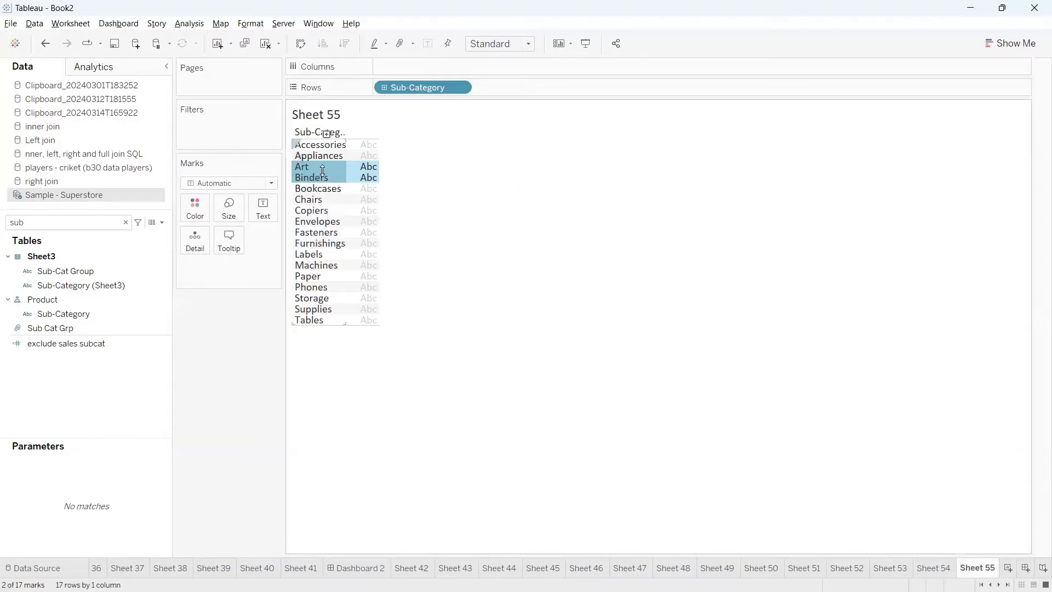
pyautogui.click(460, 234)
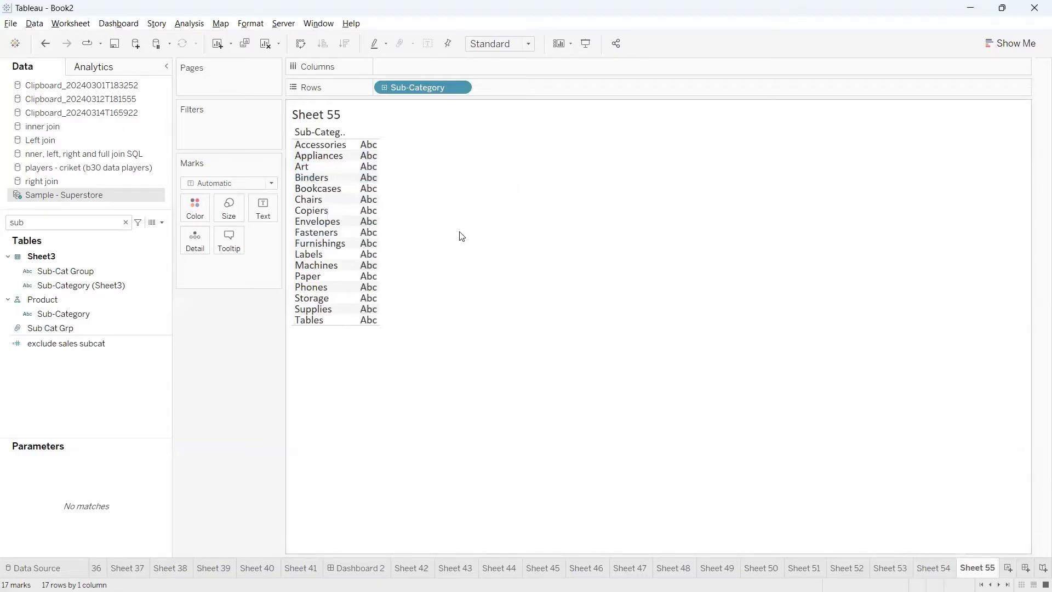
pyautogui.click(310, 171)
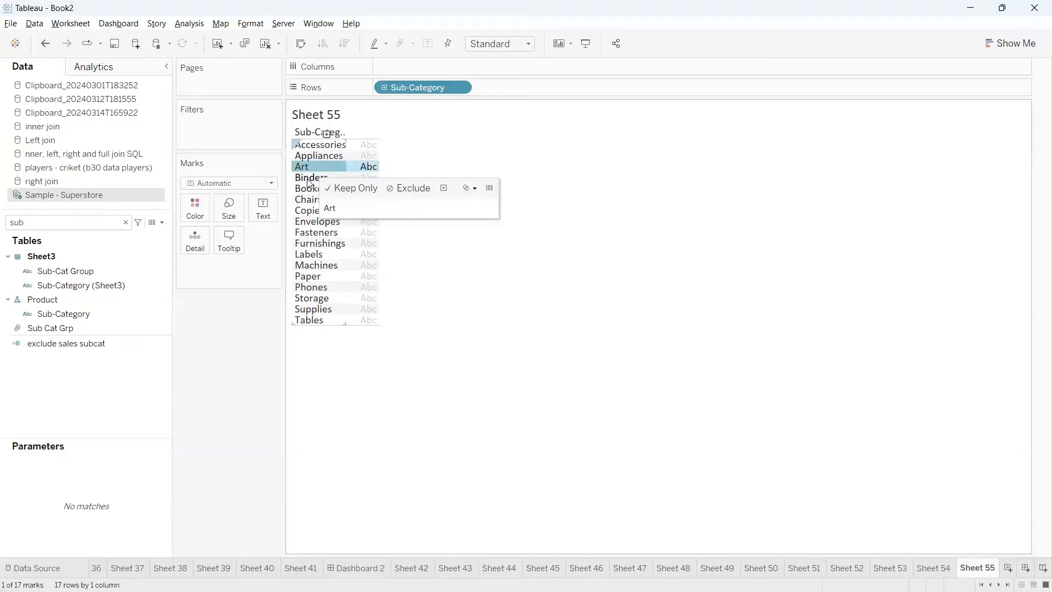
pyautogui.keyDown('ctrl'); pyautogui.click(311, 178); pyautogui.keyUp('ctrl')
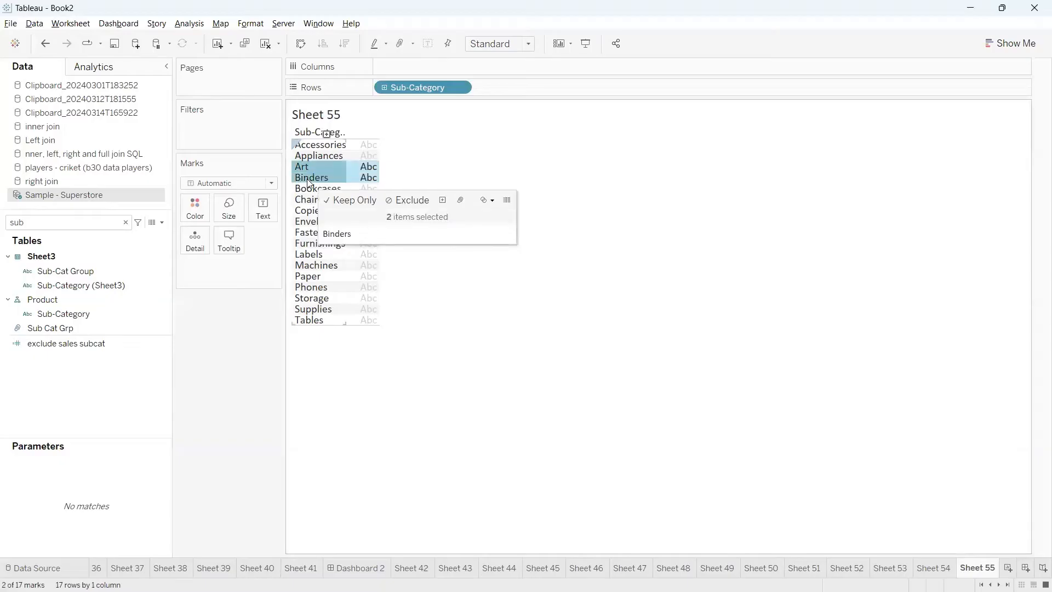
pyautogui.click(491, 204)
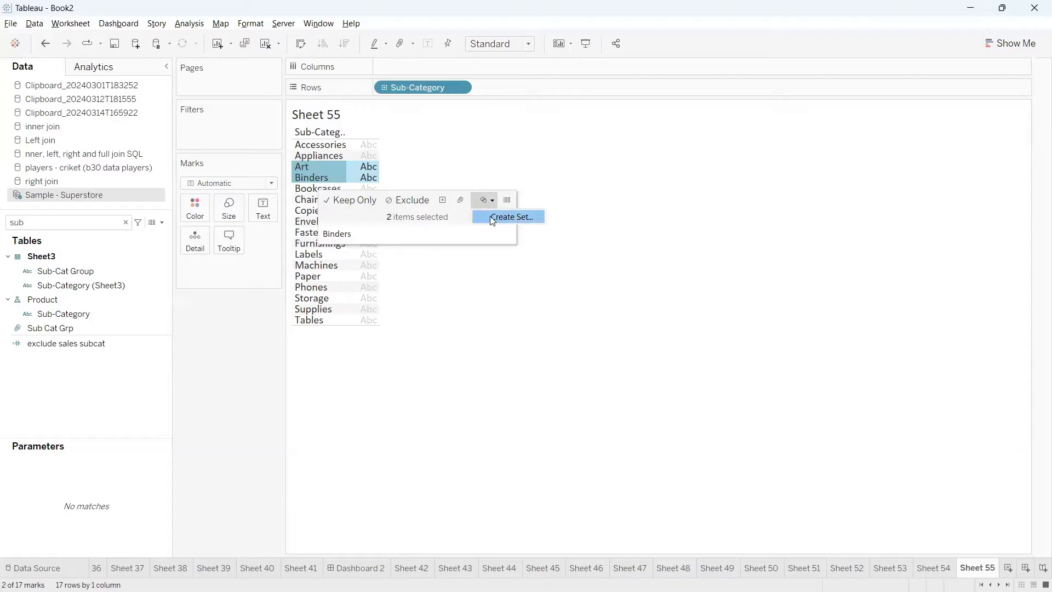
pyautogui.click(496, 295)
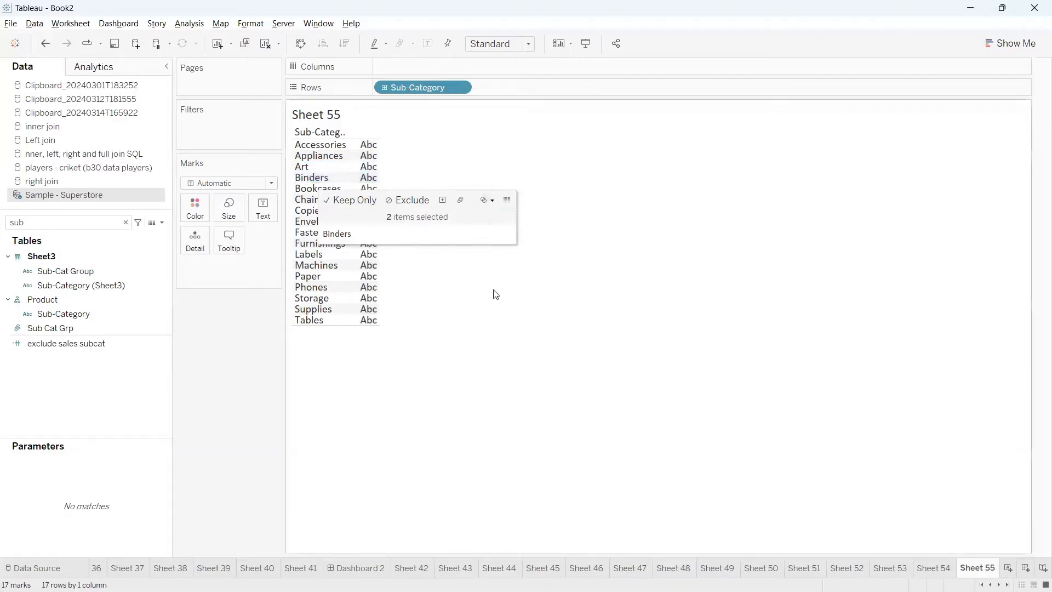
# Start a new set based on the Sub-Category dimension and move its dialog clear of the sub-category list
pyautogui.click(163, 313)
pyautogui.rightClick(165, 316)
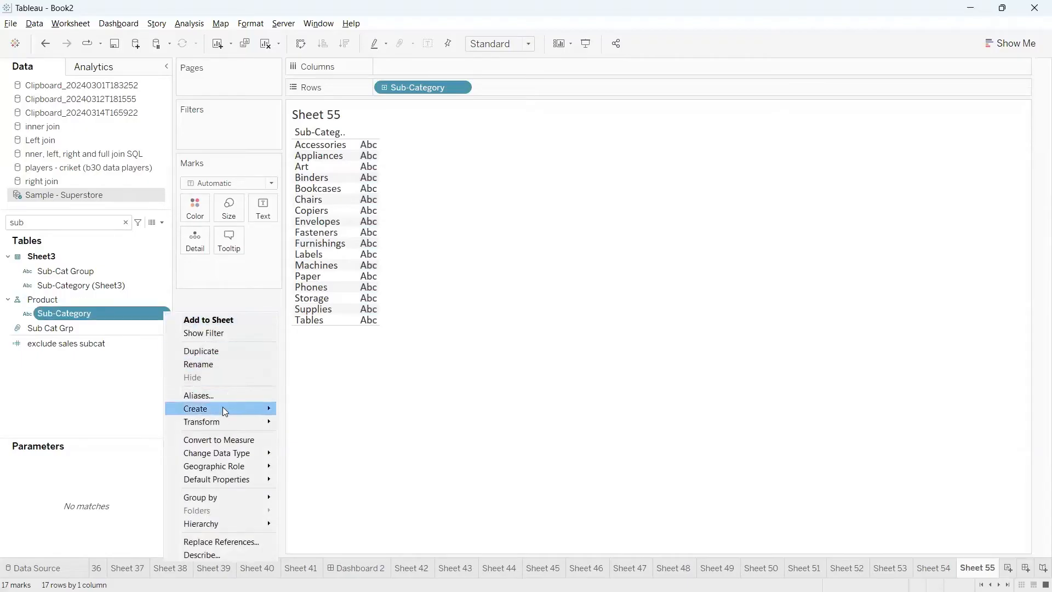
pyautogui.moveTo(227, 407)
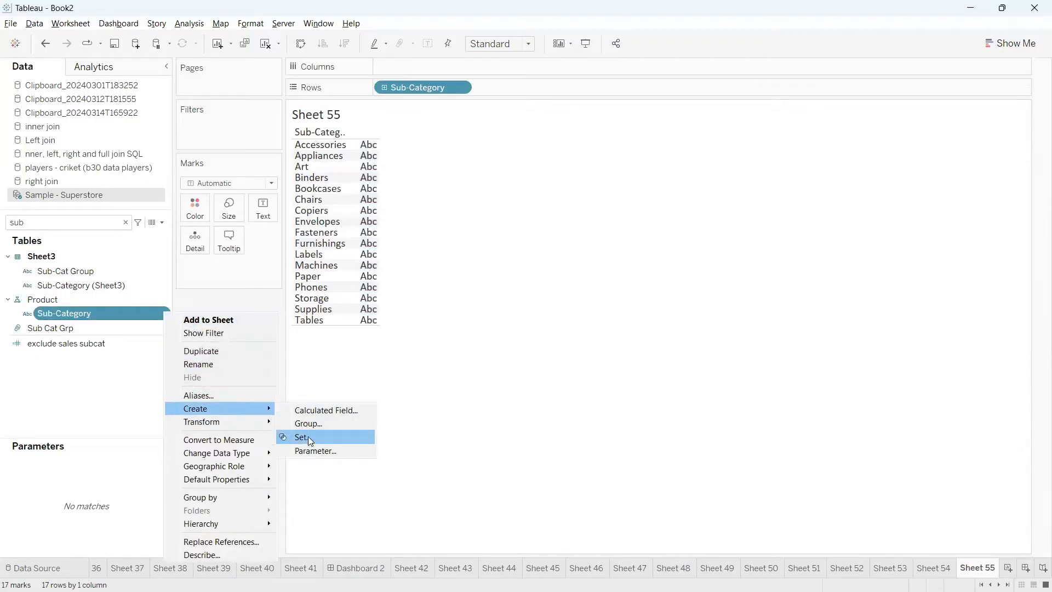
pyautogui.click(313, 439)
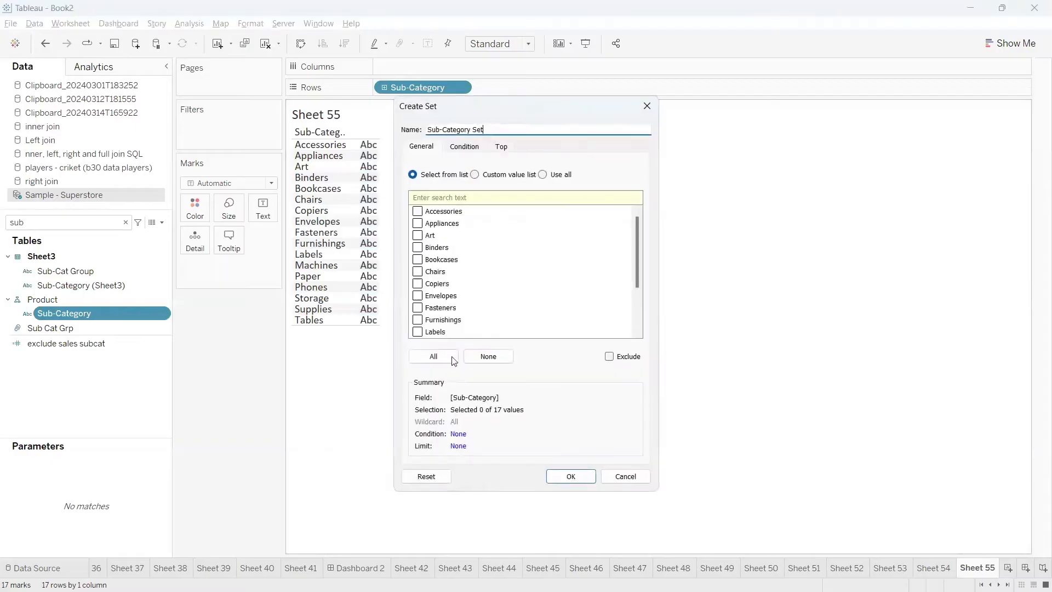
pyautogui.click(500, 130)
pyautogui.moveTo(497, 104); pyautogui.dragTo(591, 104)
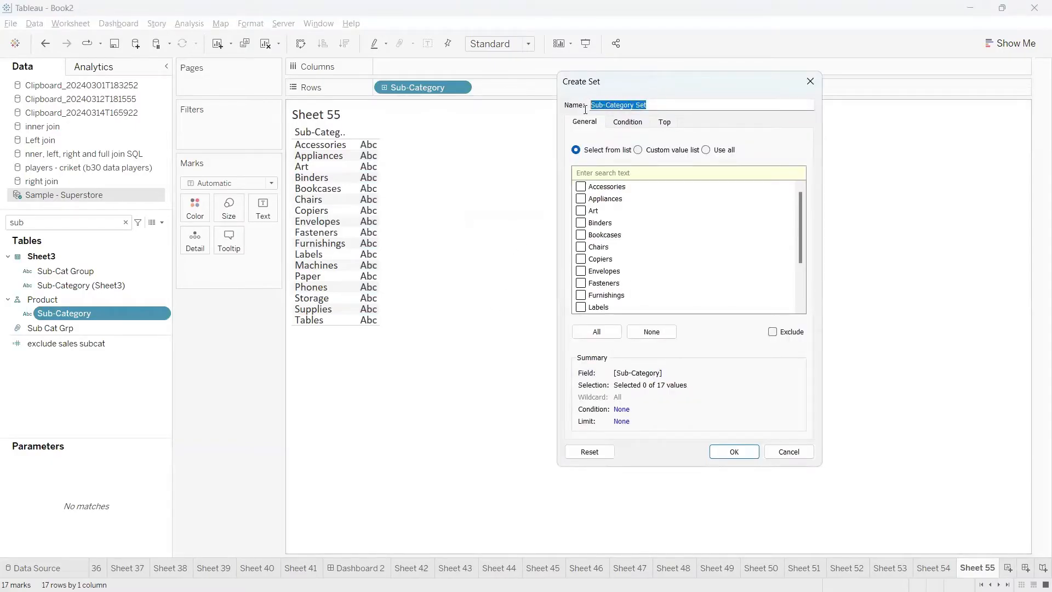
pyautogui.click(657, 100)
pyautogui.hotkey('ctrl', '2')
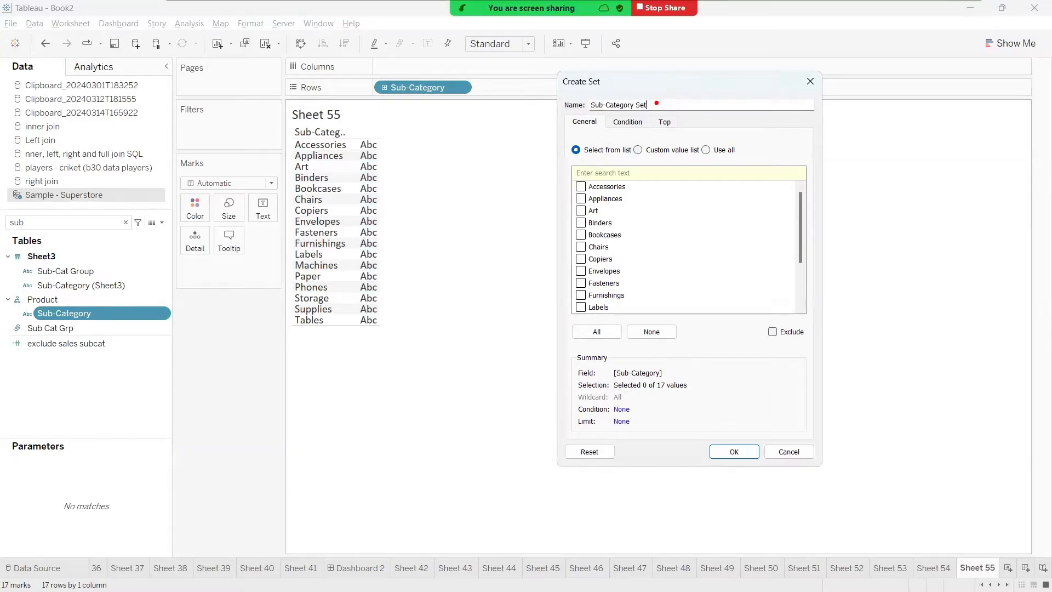
pyautogui.moveTo(578, 133)
pyautogui.mouseDown()
pyautogui.moveTo(590, 123)
pyautogui.moveTo(673, 125)
pyautogui.mouseUp()
pyautogui.moveTo(578, 158)
pyautogui.mouseDown()
pyautogui.moveTo(620, 149)
pyautogui.moveTo(708, 160)
pyautogui.moveTo(731, 146)
pyautogui.moveTo(715, 146)
pyautogui.mouseUp()
pyautogui.click(707, 140)
pyautogui.press('Escape')
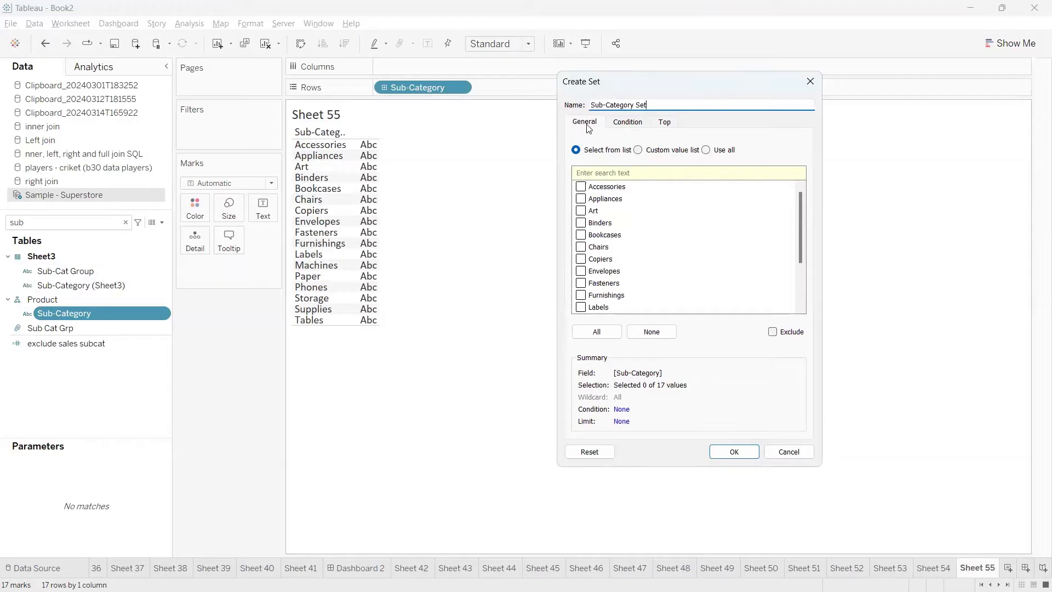
# Include Art and Binders as the members of the new Sub-Category set
pyautogui.click(580, 211)
pyautogui.click(581, 222)
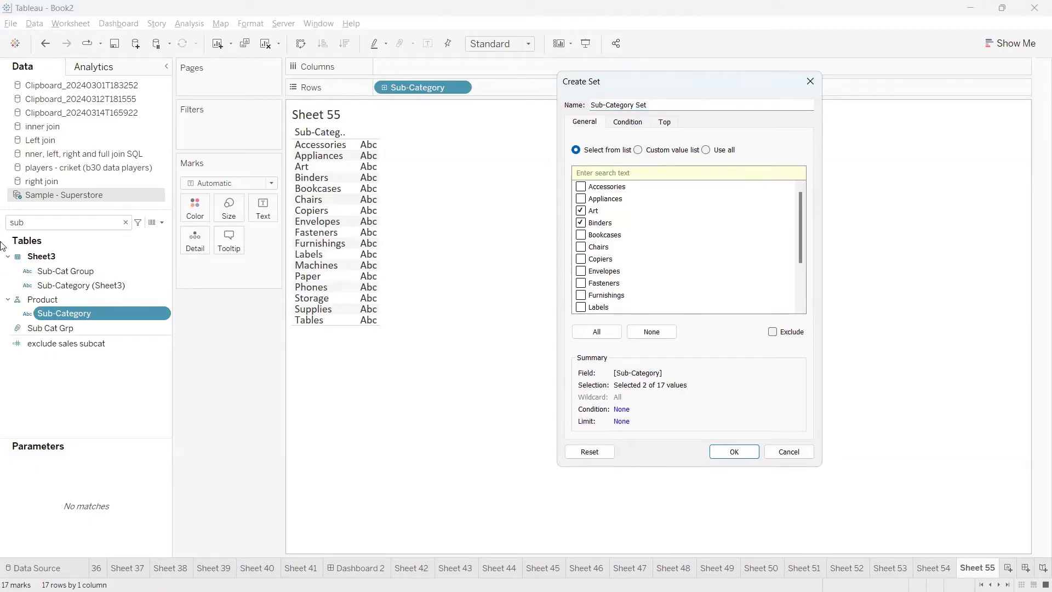
pyautogui.moveTo(639, 82); pyautogui.dragTo(587, 75)
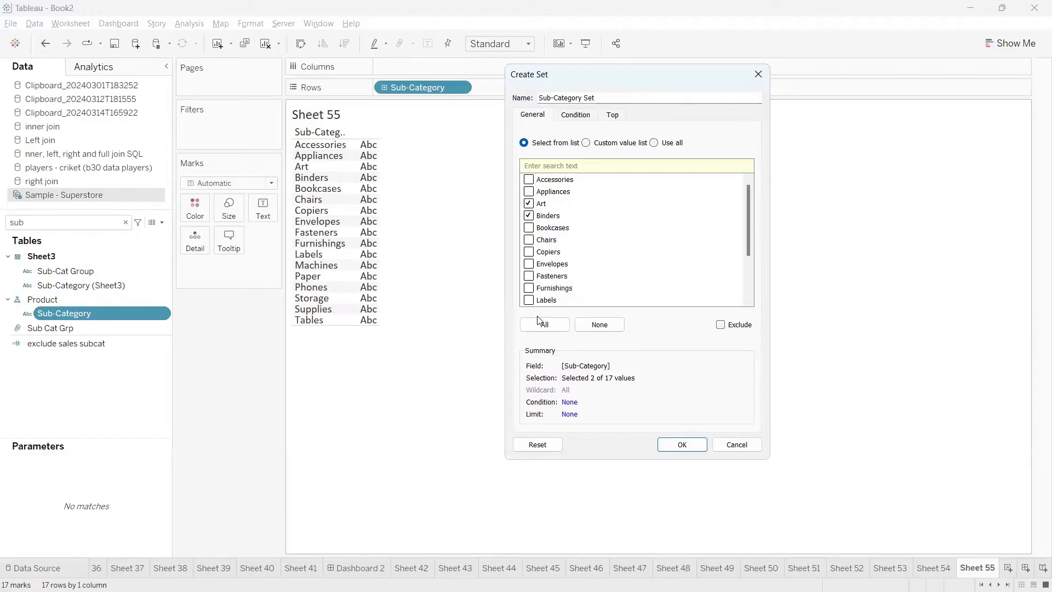
pyautogui.hotkey('ctrl', '2')
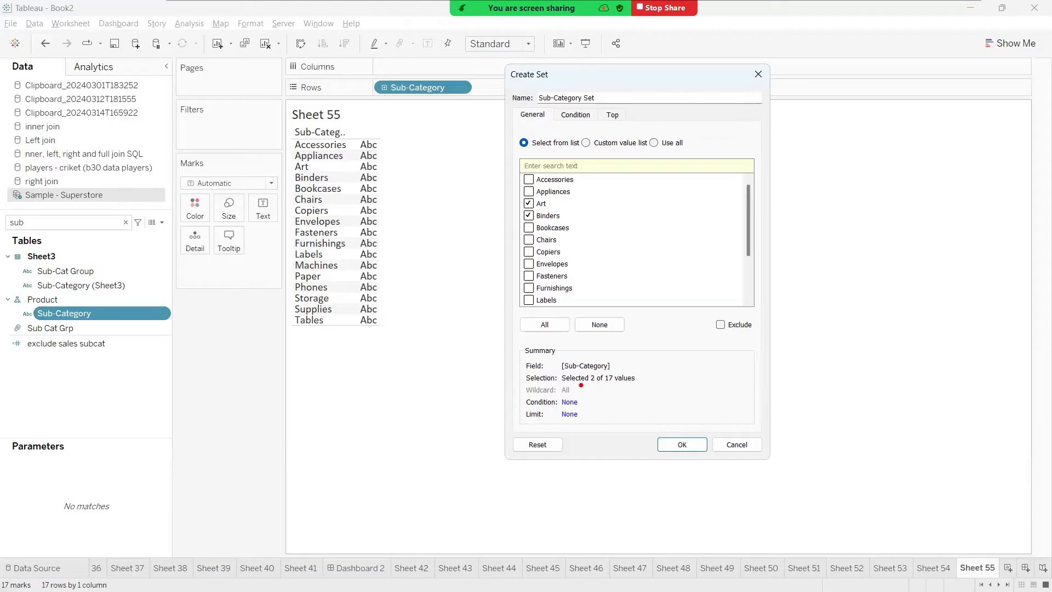
pyautogui.moveTo(582, 385)
pyautogui.mouseDown()
pyautogui.moveTo(628, 382)
pyautogui.moveTo(614, 363)
pyautogui.moveTo(524, 363)
pyautogui.moveTo(603, 395)
pyautogui.moveTo(633, 394)
pyautogui.mouseUp()
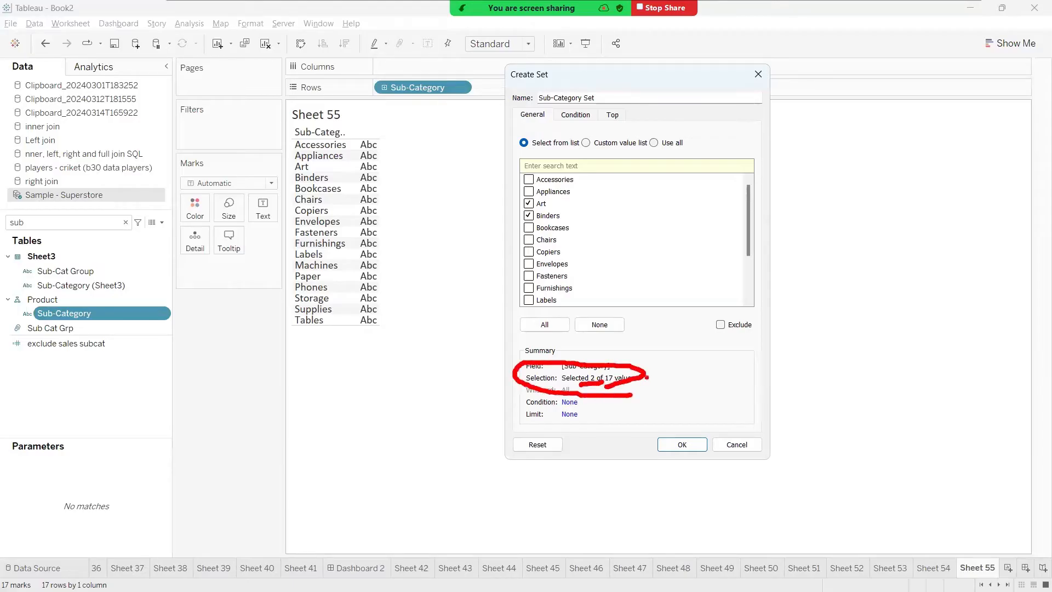
pyautogui.press('Escape')
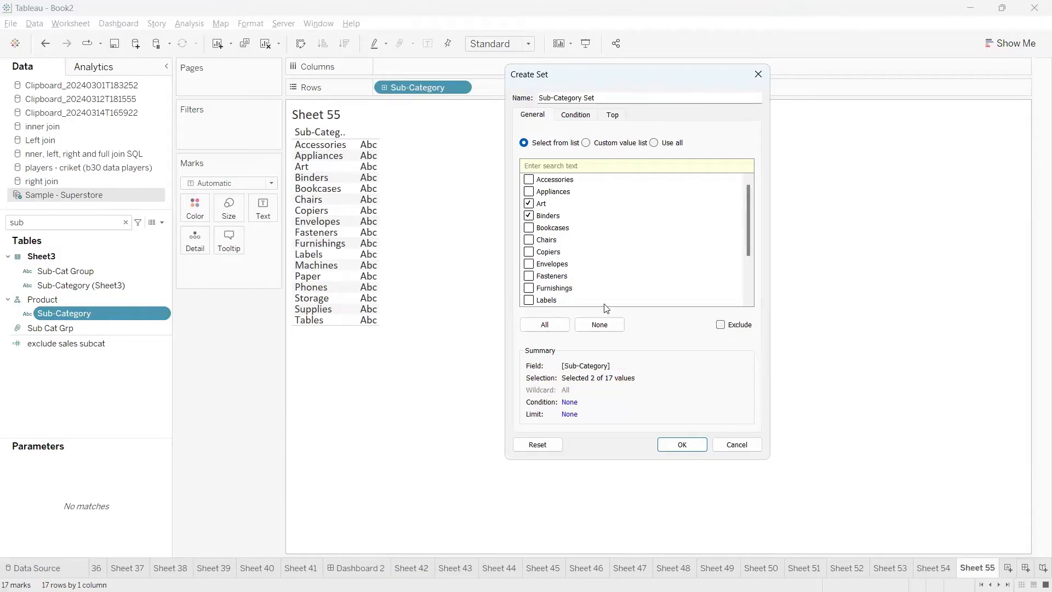
# Keep the name Sub-Category Set and create the set
pyautogui.tripleClick(591, 97)
pyautogui.click(591, 98)
pyautogui.click(128, 221)
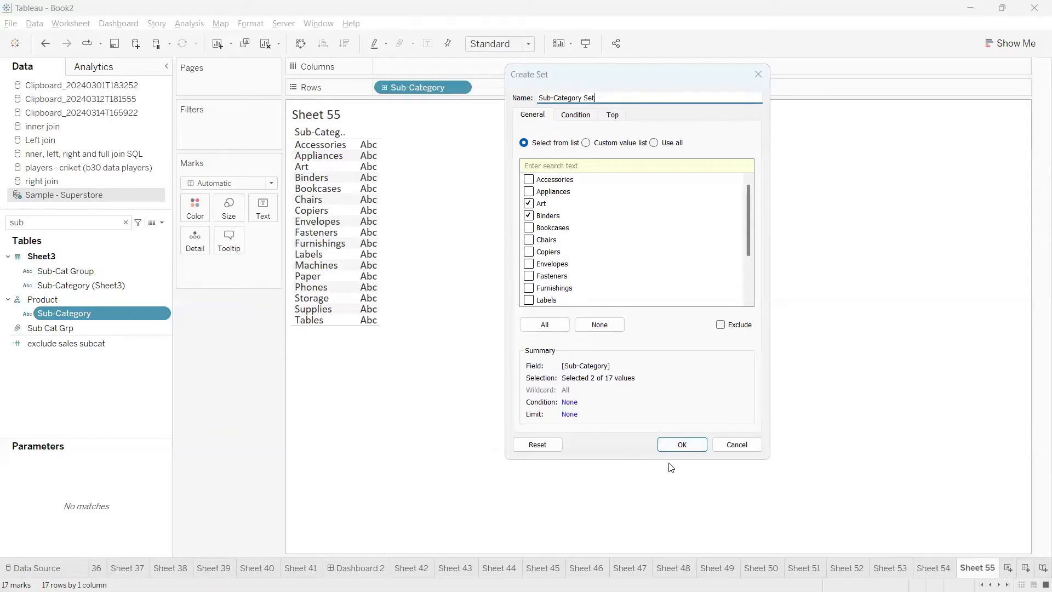
pyautogui.click(680, 443)
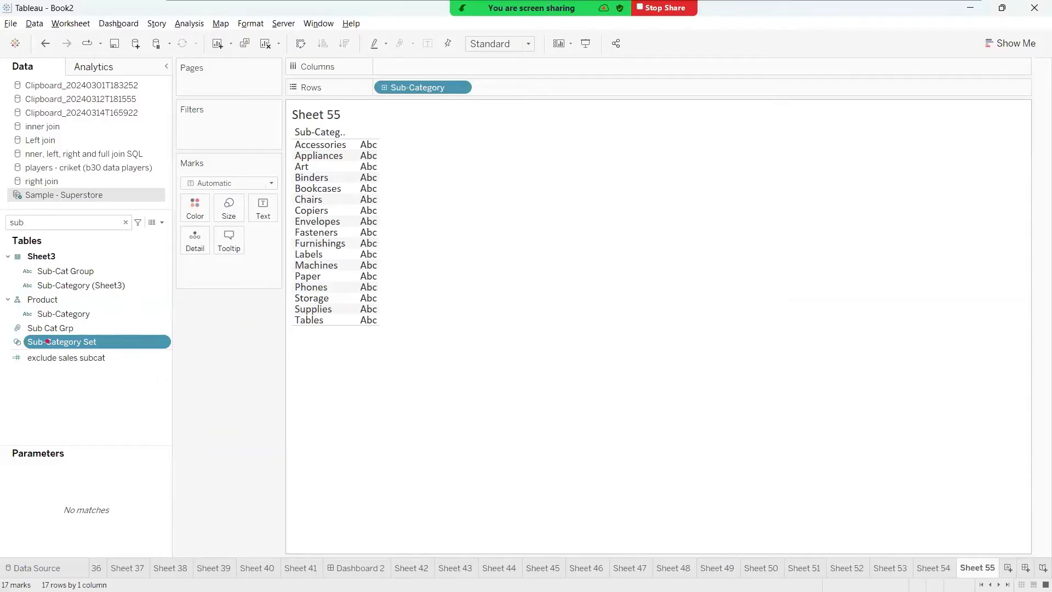
pyautogui.moveTo(9, 333)
pyautogui.mouseDown()
pyautogui.moveTo(14, 355)
pyautogui.moveTo(131, 360)
pyautogui.moveTo(141, 330)
pyautogui.moveTo(11, 331)
pyautogui.mouseUp()
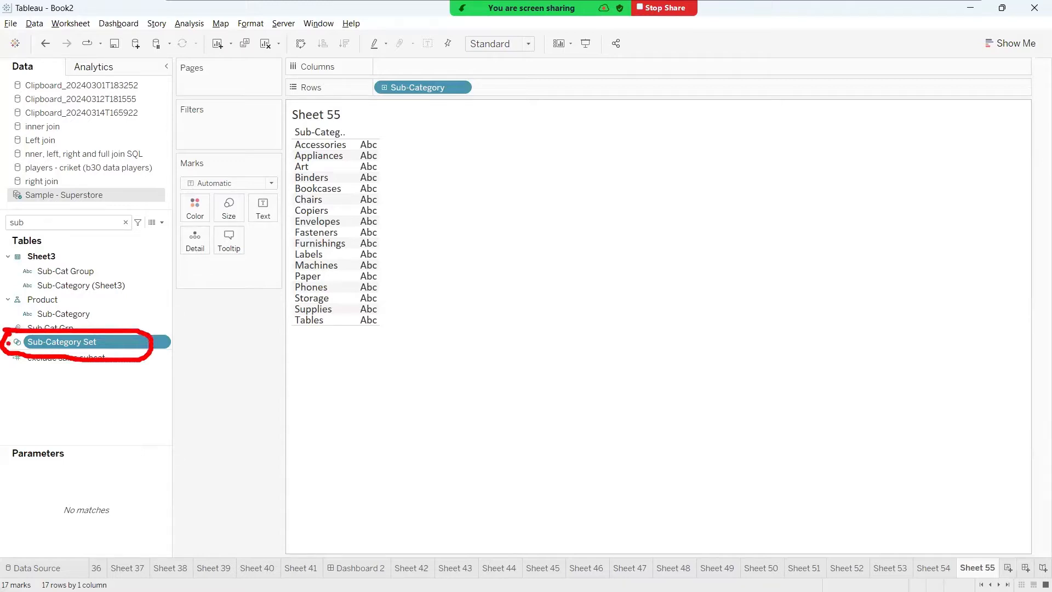
pyautogui.moveTo(8, 343)
pyautogui.mouseDown()
pyautogui.moveTo(7, 392)
pyautogui.moveTo(16, 387)
pyautogui.mouseUp()
pyautogui.click(445, 380)
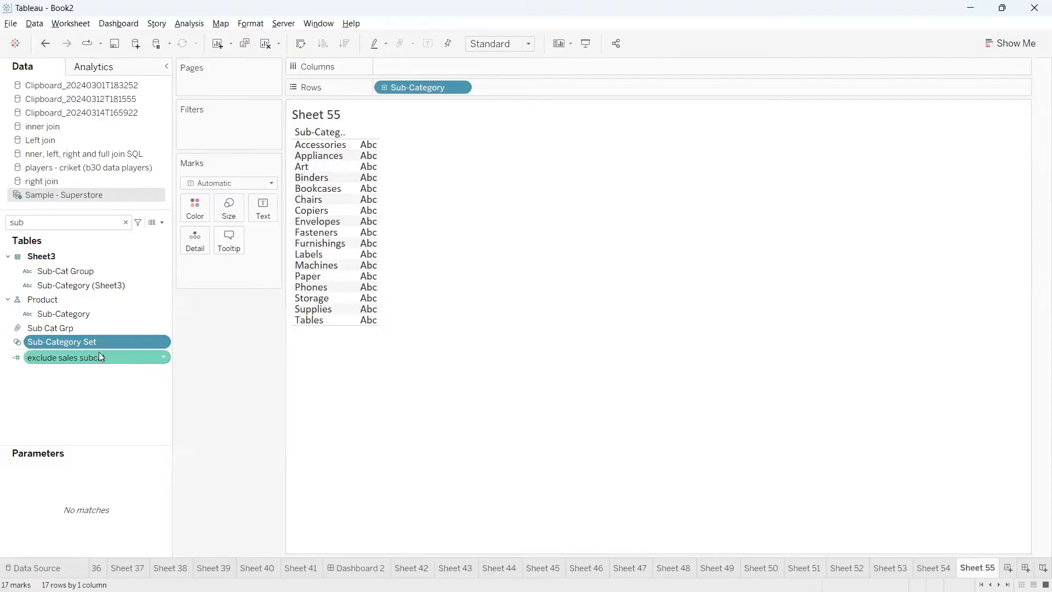
# Place Sub-Category Set on Rows ahead of Sub-Category to split the list into In and Out members
pyautogui.moveTo(71, 342); pyautogui.dragTo(376, 89)
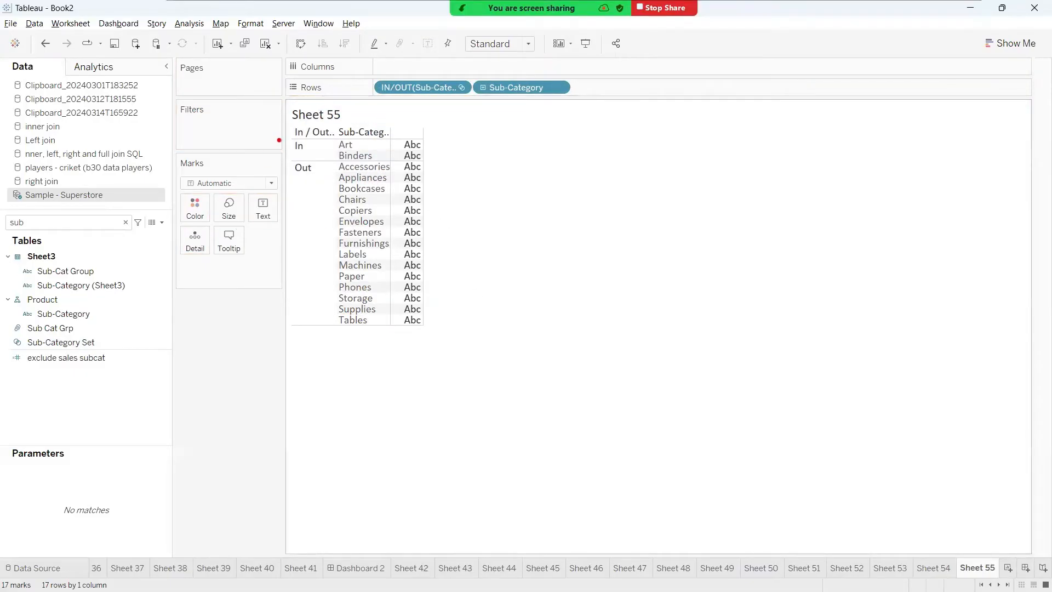
pyautogui.moveTo(279, 140)
pyautogui.mouseDown()
pyautogui.moveTo(257, 315)
pyautogui.moveTo(286, 341)
pyautogui.mouseUp()
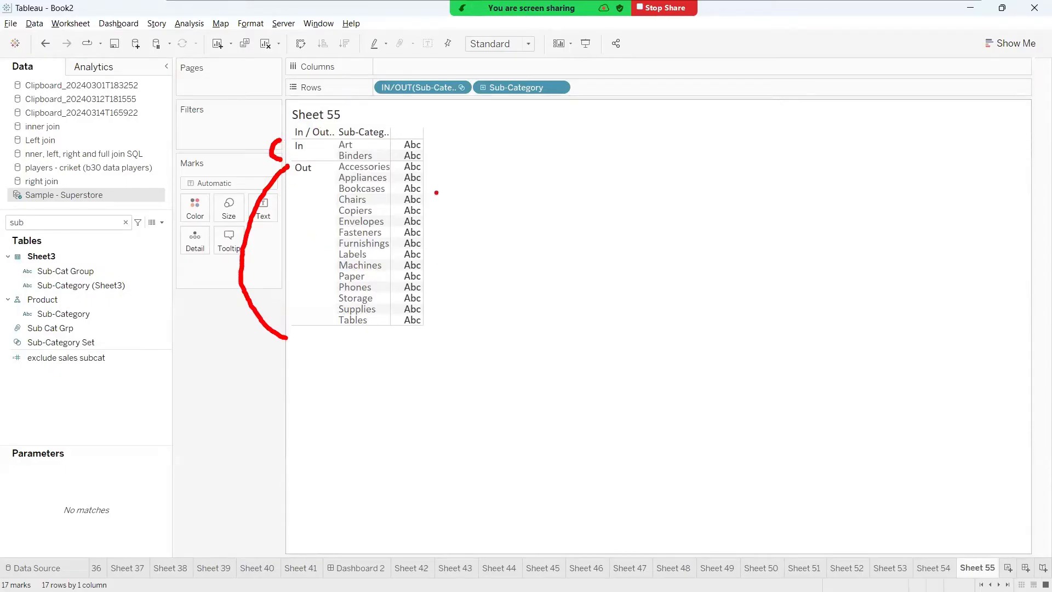
pyautogui.moveTo(356, 144)
pyautogui.mouseDown()
pyautogui.moveTo(370, 134)
pyautogui.moveTo(393, 146)
pyautogui.moveTo(419, 124)
pyautogui.moveTo(362, 115)
pyautogui.moveTo(288, 126)
pyautogui.moveTo(266, 154)
pyautogui.moveTo(320, 160)
pyautogui.mouseUp()
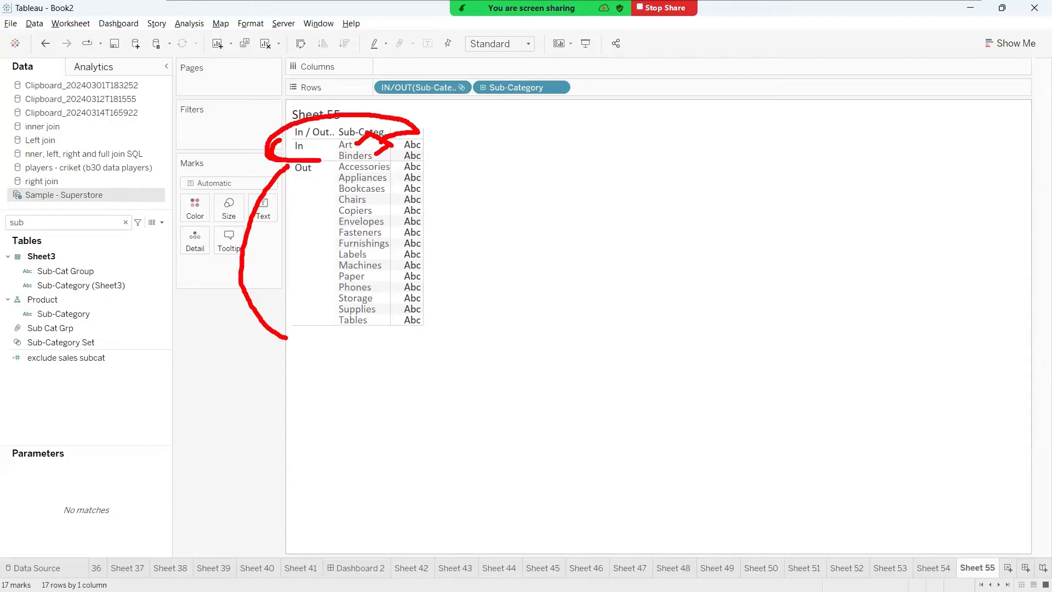
pyautogui.moveTo(384, 140); pyautogui.dragTo(483, 158)
pyautogui.moveTo(375, 159)
pyautogui.mouseDown()
pyautogui.moveTo(565, 158)
pyautogui.moveTo(557, 165)
pyautogui.mouseUp()
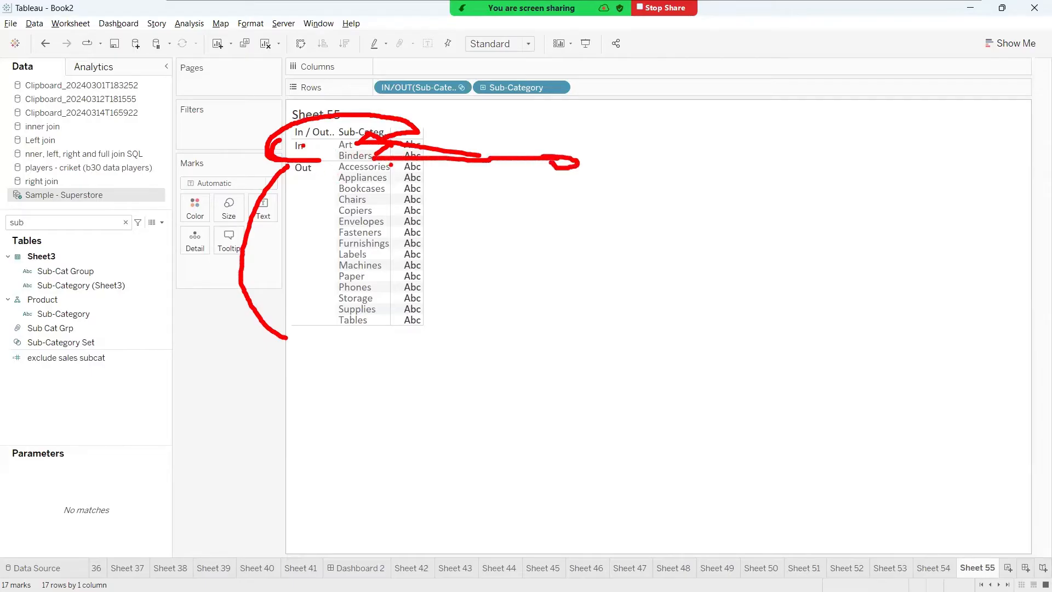
pyautogui.moveTo(391, 163)
pyautogui.mouseDown()
pyautogui.moveTo(392, 186)
pyautogui.moveTo(430, 243)
pyautogui.moveTo(355, 346)
pyautogui.moveTo(334, 330)
pyautogui.mouseUp()
pyautogui.moveTo(290, 173)
pyautogui.mouseDown()
pyautogui.moveTo(265, 230)
pyautogui.moveTo(394, 241)
pyautogui.moveTo(274, 171)
pyautogui.mouseUp()
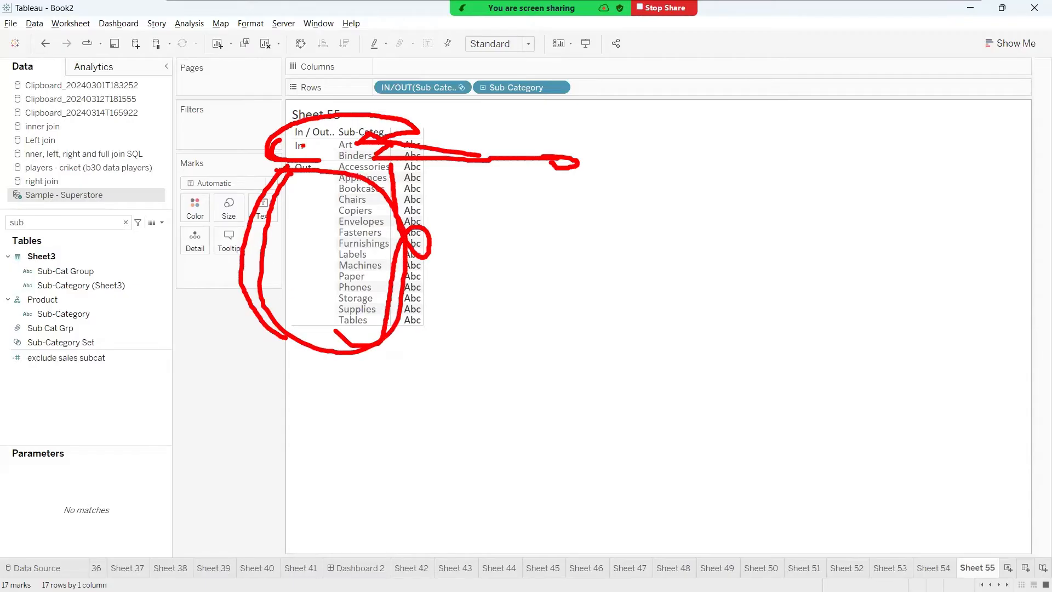
pyautogui.press('Escape')
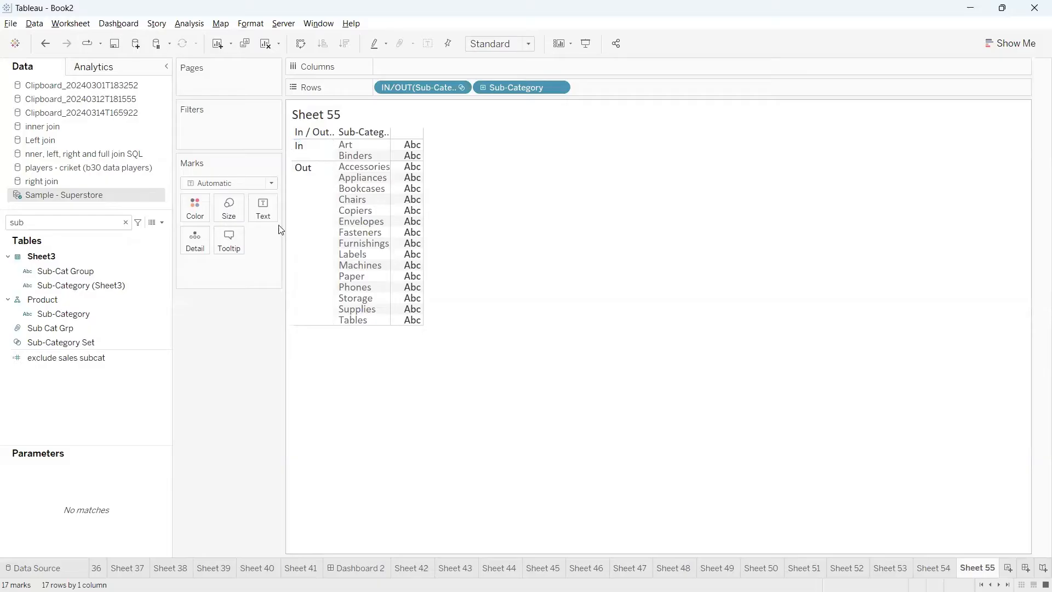
pyautogui.click(95, 342)
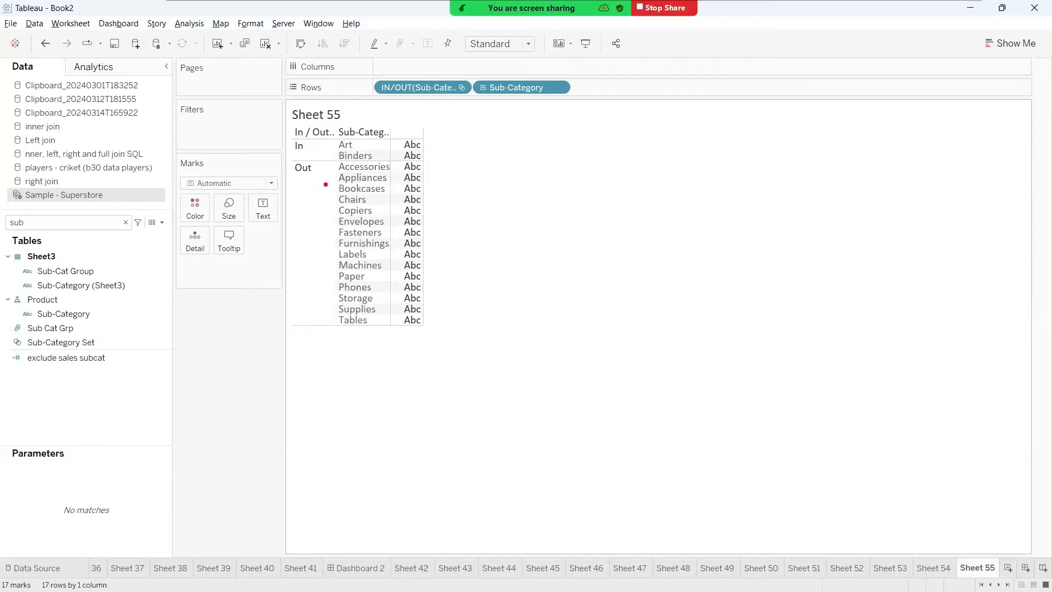
pyautogui.moveTo(286, 148)
pyautogui.mouseDown()
pyautogui.moveTo(207, 180)
pyautogui.moveTo(294, 204)
pyautogui.mouseUp()
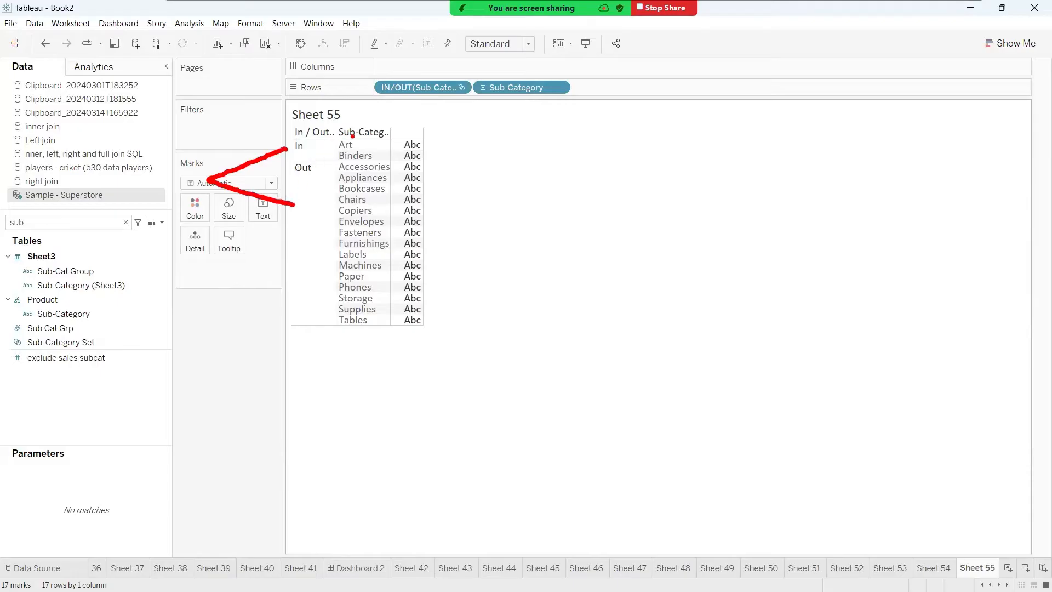
pyautogui.moveTo(357, 143)
pyautogui.mouseDown()
pyautogui.moveTo(387, 134)
pyautogui.moveTo(538, 161)
pyautogui.mouseUp()
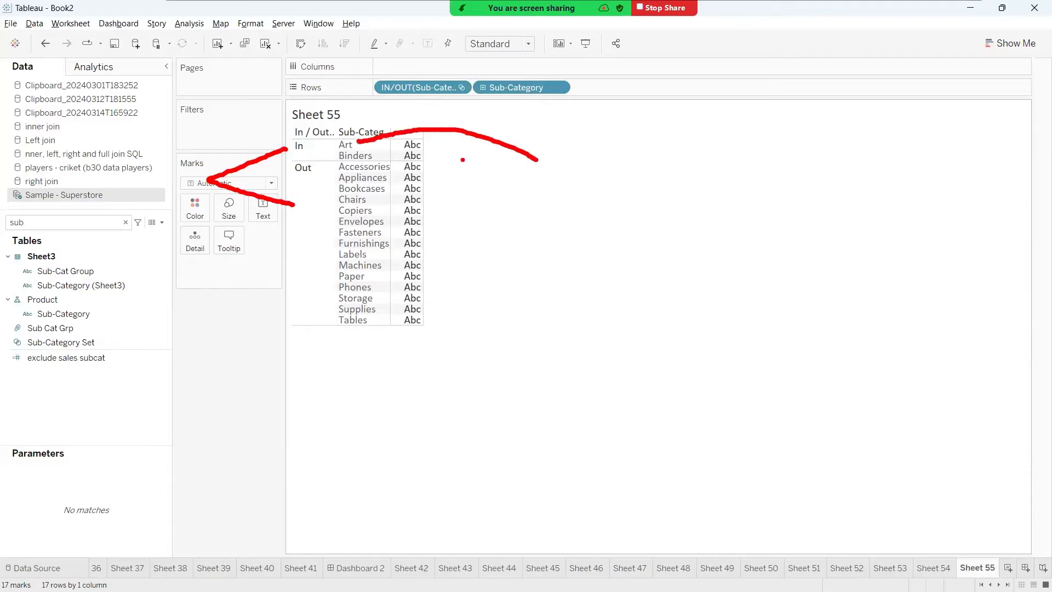
pyautogui.moveTo(381, 160)
pyautogui.mouseDown()
pyautogui.moveTo(625, 157)
pyautogui.moveTo(619, 163)
pyautogui.mouseUp()
pyautogui.moveTo(287, 144)
pyautogui.mouseDown()
pyautogui.moveTo(279, 144)
pyautogui.moveTo(289, 162)
pyautogui.moveTo(391, 153)
pyautogui.moveTo(281, 132)
pyautogui.mouseUp()
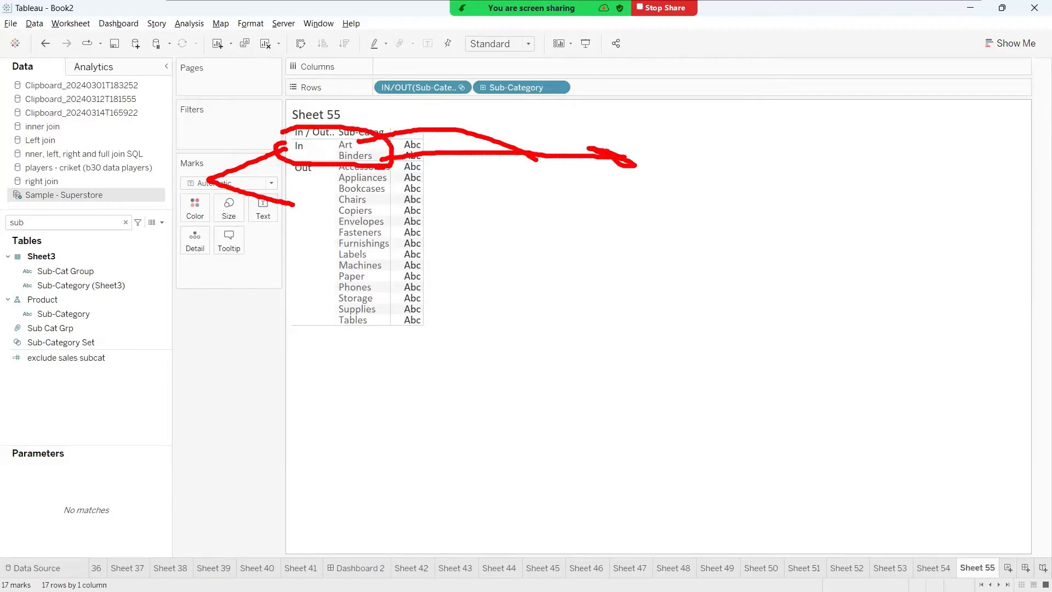
pyautogui.moveTo(385, 170)
pyautogui.mouseDown()
pyautogui.moveTo(463, 230)
pyautogui.moveTo(414, 286)
pyautogui.moveTo(240, 319)
pyautogui.mouseUp()
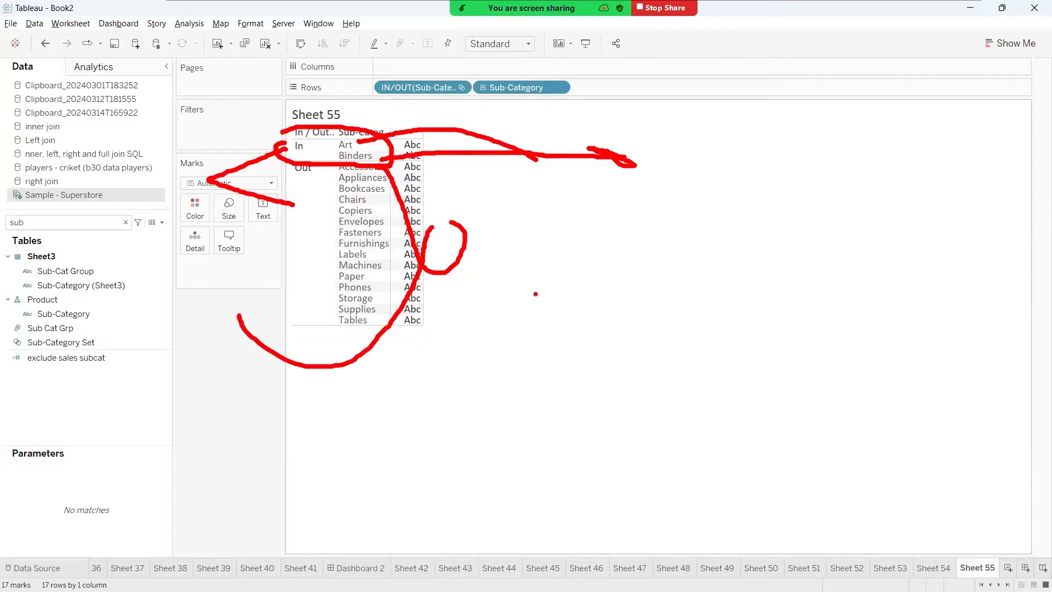
pyautogui.press('Escape')
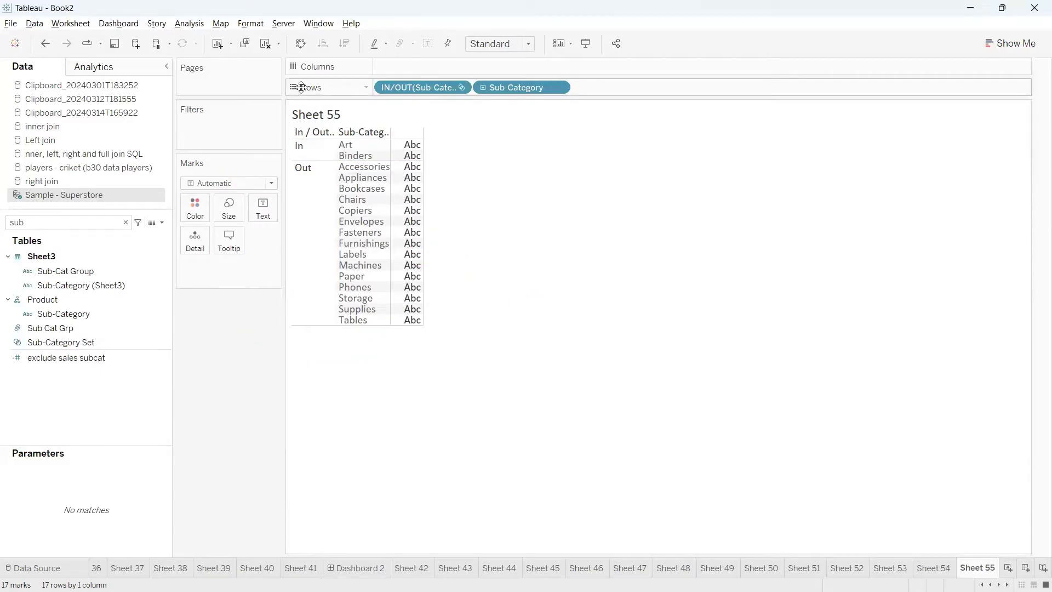
# Remove Sub-Category from Rows and display the sum of Sales as text for the set's In and Out rows
pyautogui.moveTo(519, 87); pyautogui.dragTo(564, 159)
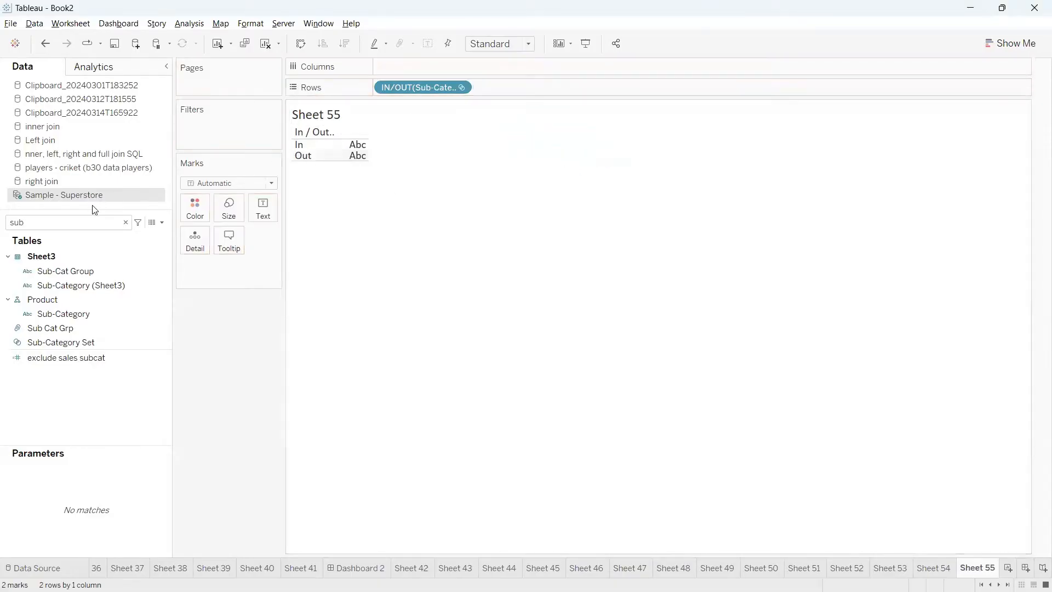
pyautogui.click(91, 222)
pyautogui.press('BackSpace')
pyautogui.press('BackSpace')
pyautogui.press('BackSpace')
pyautogui.write('sa')
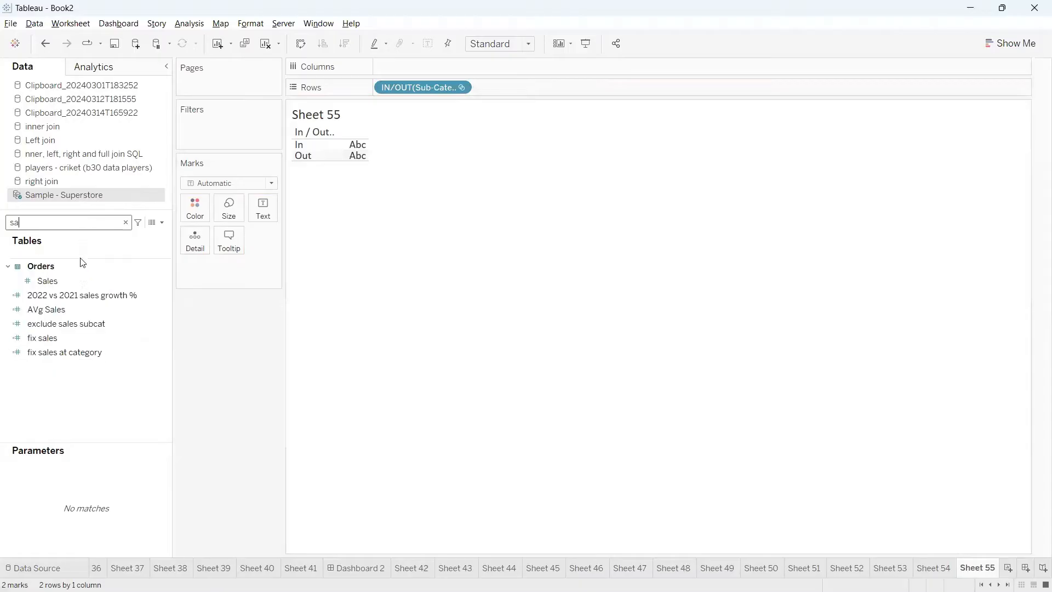
pyautogui.moveTo(76, 280); pyautogui.dragTo(265, 211)
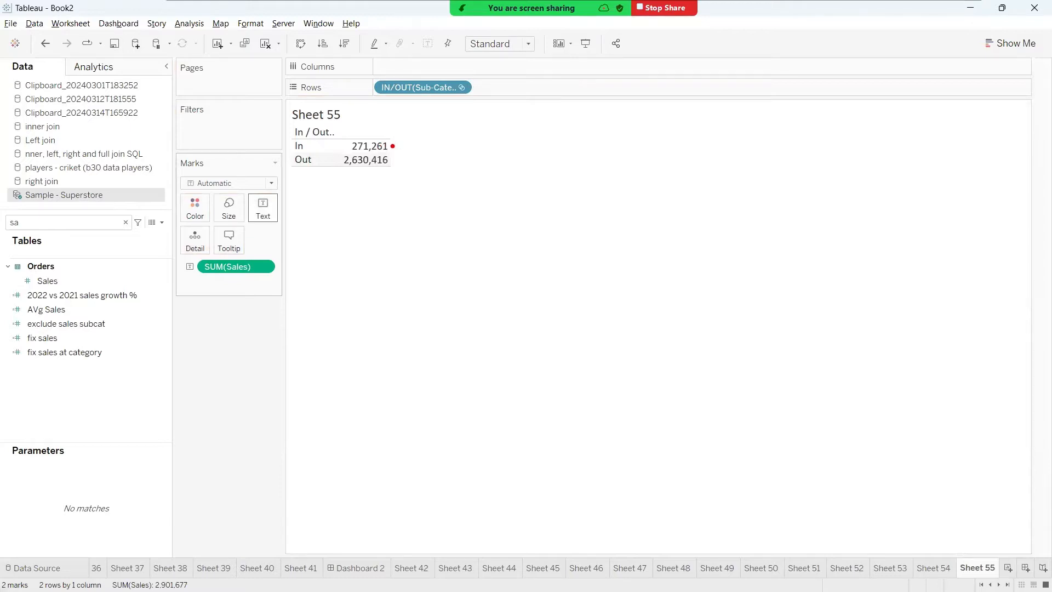
pyautogui.moveTo(393, 146); pyautogui.dragTo(420, 121)
pyautogui.moveTo(393, 160); pyautogui.dragTo(431, 137)
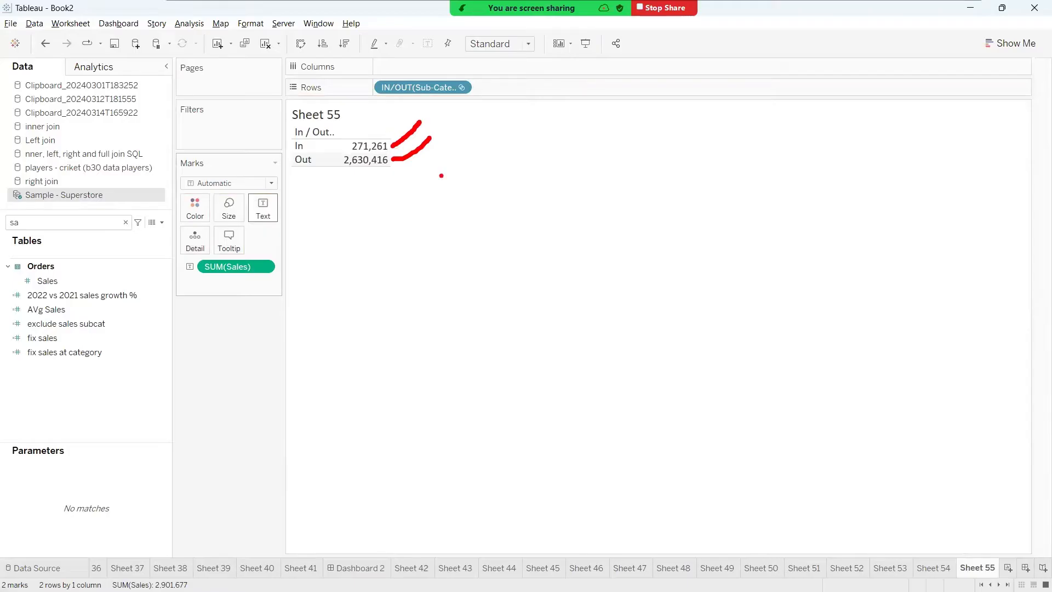
pyautogui.press('Escape')
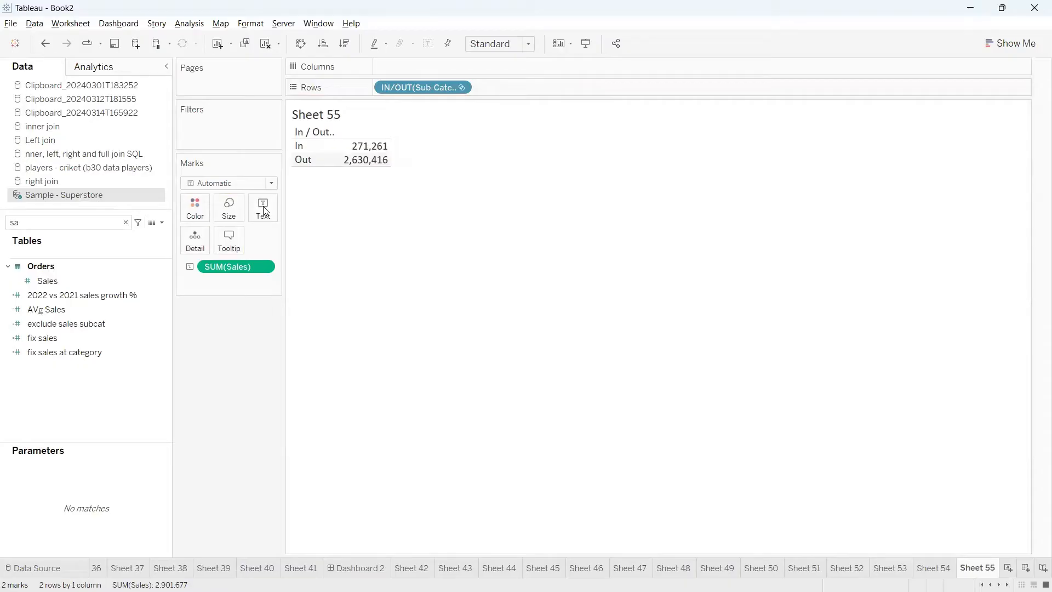
pyautogui.hotkey('ctrl', '2')
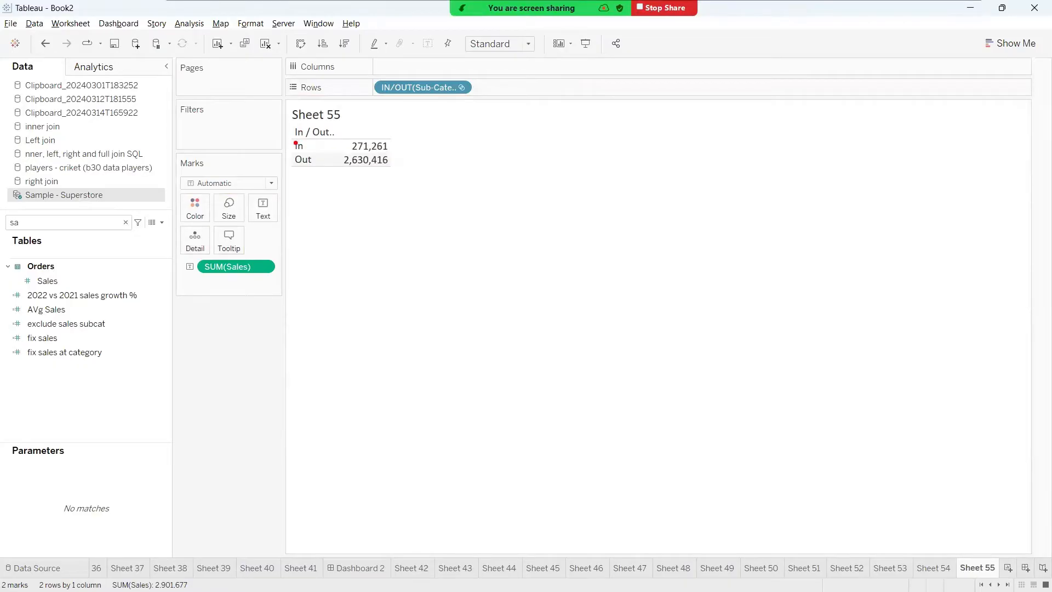
pyautogui.moveTo(296, 144)
pyautogui.mouseDown()
pyautogui.moveTo(234, 164)
pyautogui.moveTo(288, 170)
pyautogui.moveTo(212, 193)
pyautogui.moveTo(232, 371)
pyautogui.moveTo(191, 345)
pyautogui.mouseUp()
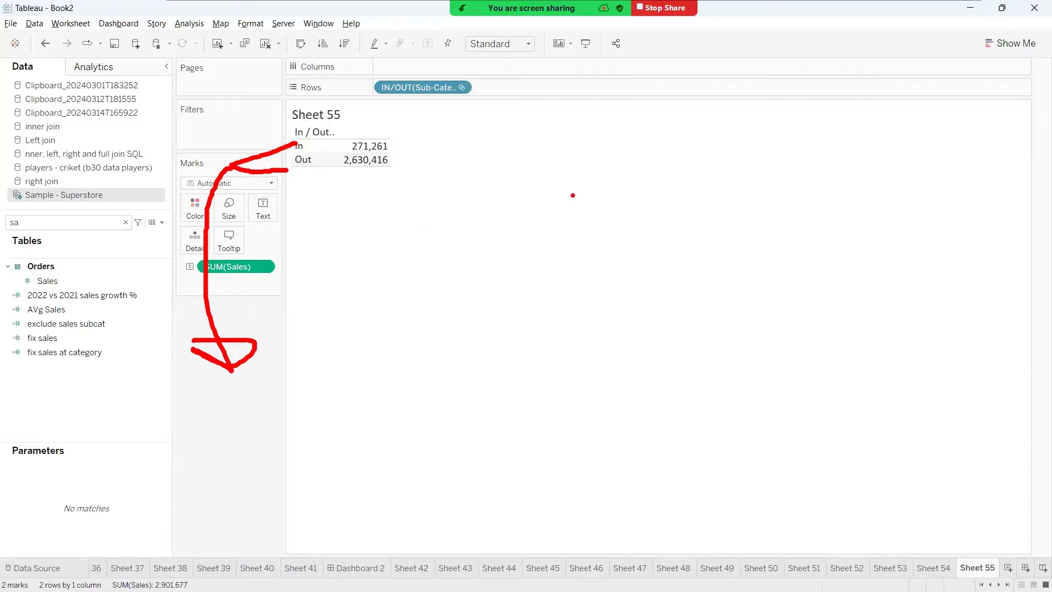
pyautogui.press('Escape')
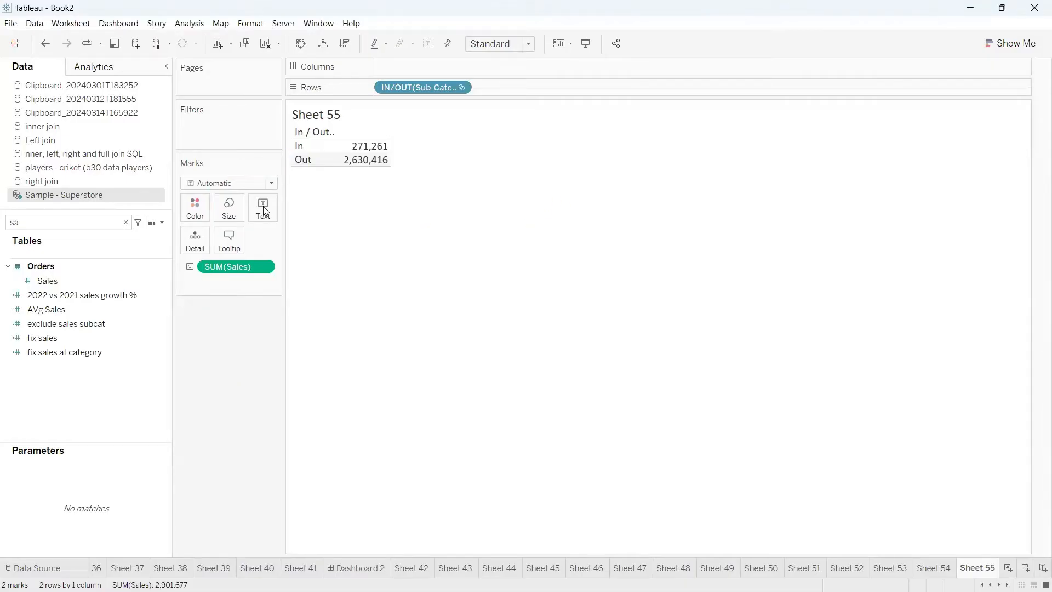
pyautogui.hotkey('ctrl', '2')
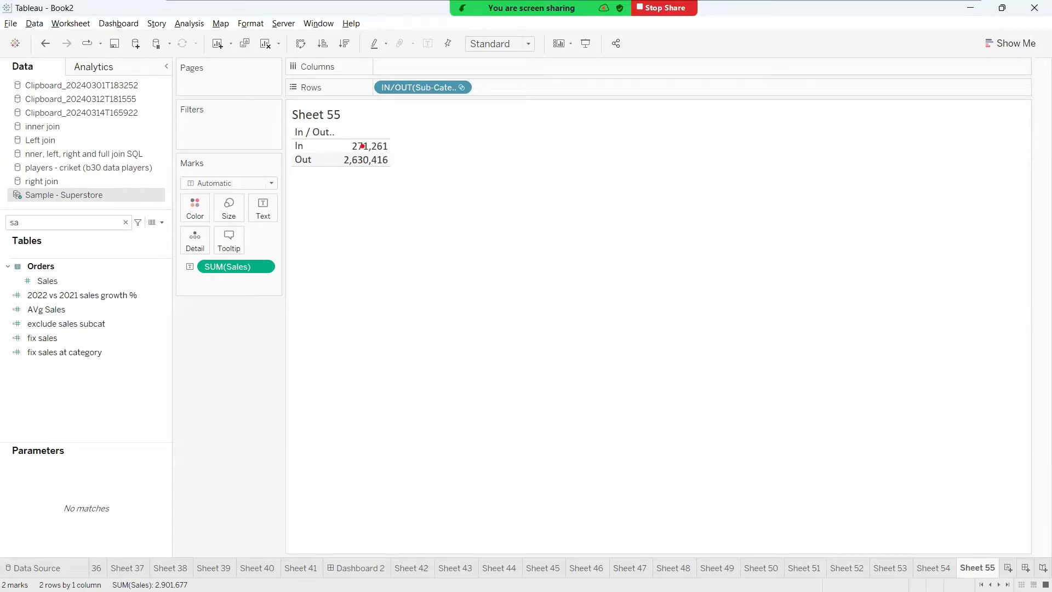
pyautogui.moveTo(311, 146); pyautogui.dragTo(420, 117)
pyautogui.moveTo(321, 160); pyautogui.dragTo(417, 145)
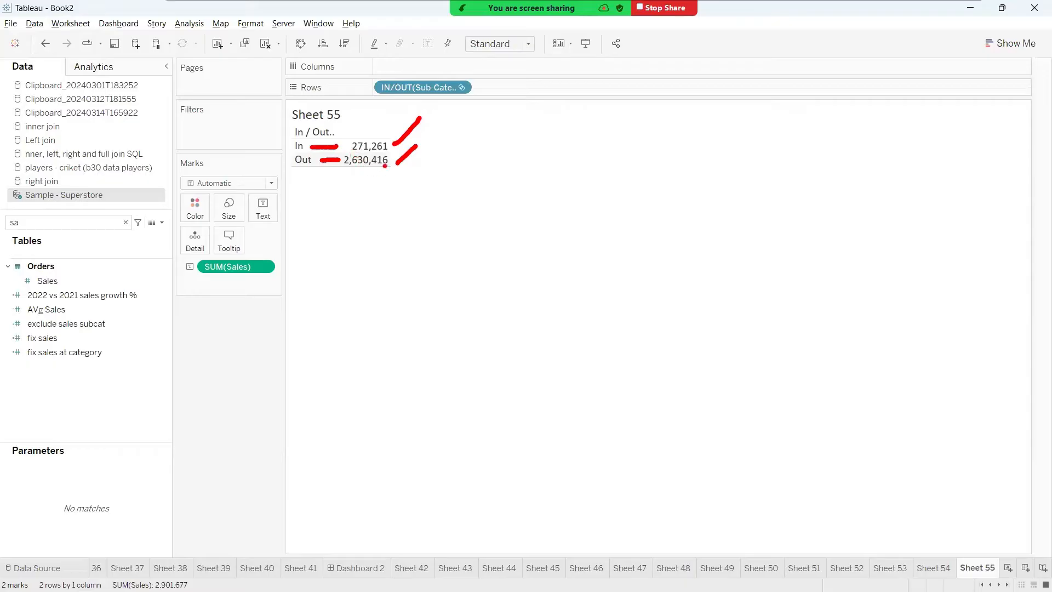
pyautogui.press('Escape')
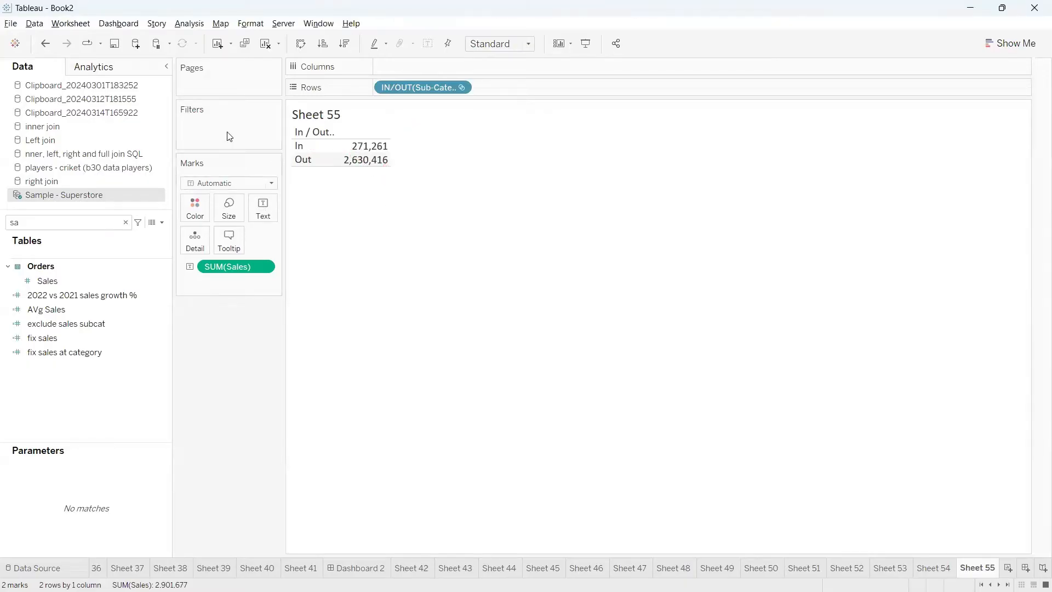
# Show column grand totals beneath the In and Out sales rows
pyautogui.click(190, 26)
pyautogui.moveTo(234, 141)
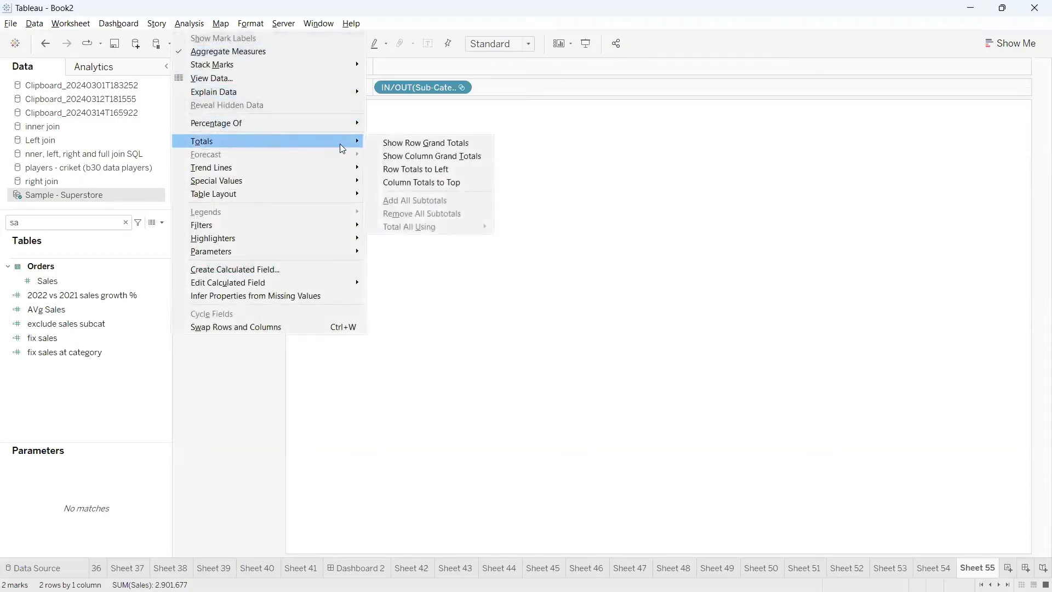
pyautogui.click(450, 157)
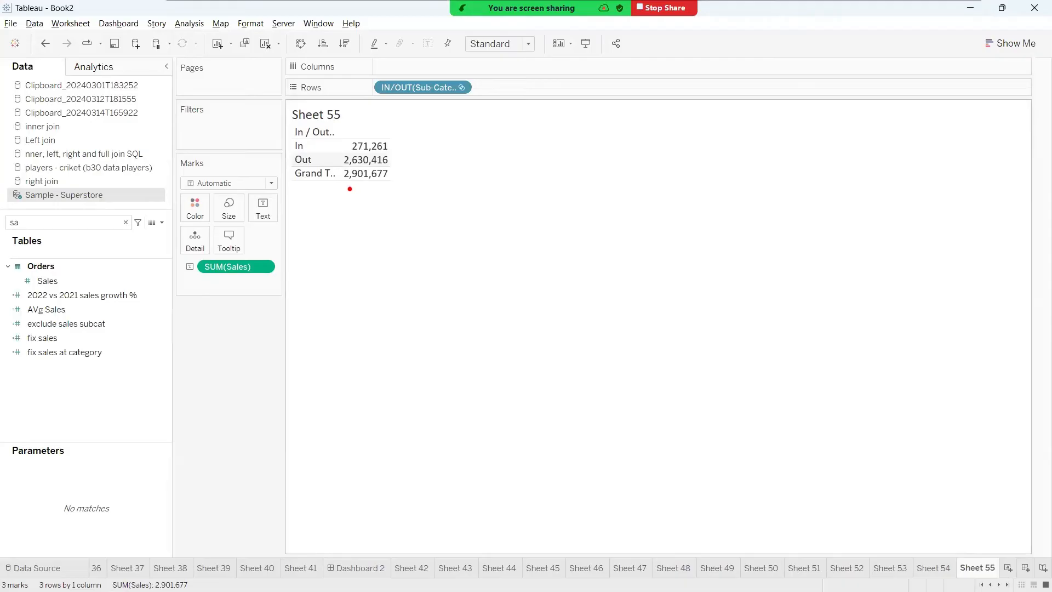
pyautogui.moveTo(350, 188)
pyautogui.mouseDown()
pyautogui.moveTo(395, 170)
pyautogui.moveTo(336, 169)
pyautogui.moveTo(349, 188)
pyautogui.mouseUp()
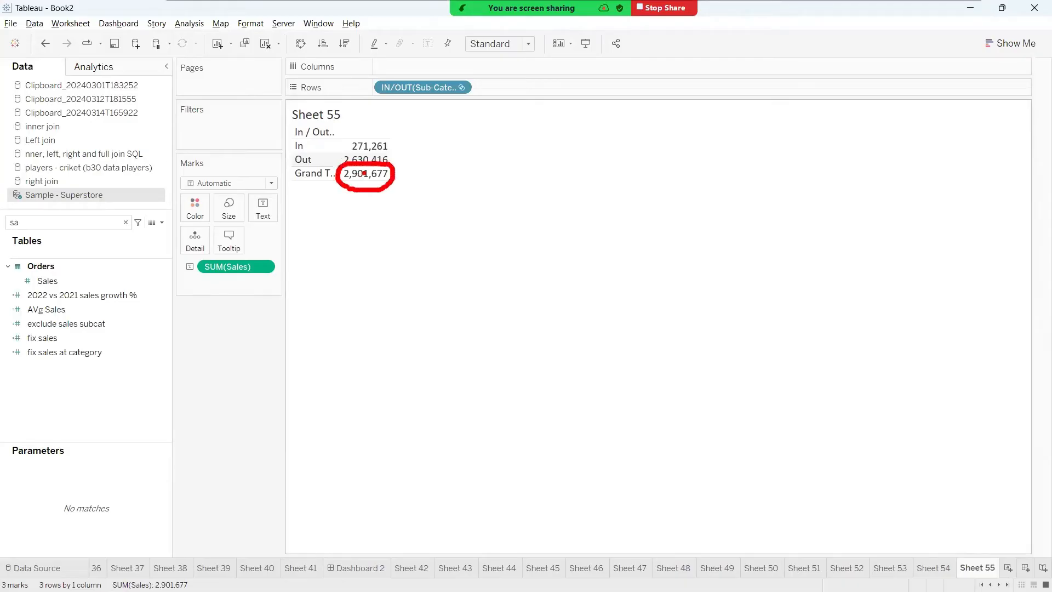
pyautogui.moveTo(388, 147)
pyautogui.mouseDown()
pyautogui.moveTo(415, 128)
pyautogui.moveTo(457, 131)
pyautogui.moveTo(461, 122)
pyautogui.moveTo(482, 140)
pyautogui.moveTo(463, 140)
pyautogui.moveTo(500, 121)
pyautogui.moveTo(513, 165)
pyautogui.moveTo(521, 145)
pyautogui.mouseUp()
pyautogui.moveTo(544, 121)
pyautogui.mouseDown()
pyautogui.moveTo(534, 126)
pyautogui.moveTo(591, 194)
pyautogui.mouseUp()
pyautogui.moveTo(569, 160); pyautogui.dragTo(620, 153)
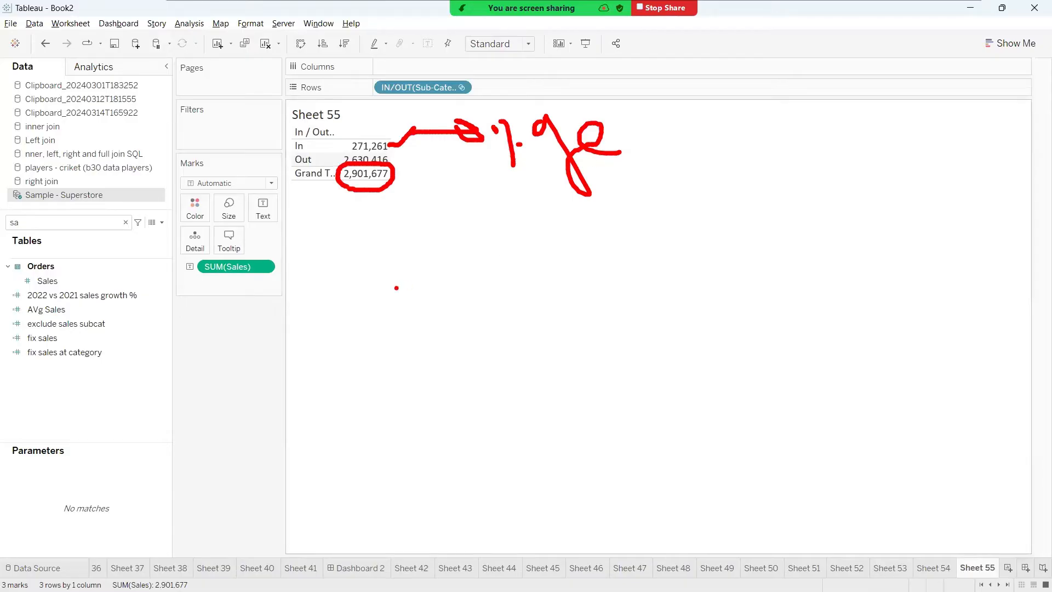
pyautogui.moveTo(501, 126)
pyautogui.mouseDown()
pyautogui.moveTo(625, 214)
pyautogui.moveTo(470, 89)
pyautogui.mouseUp()
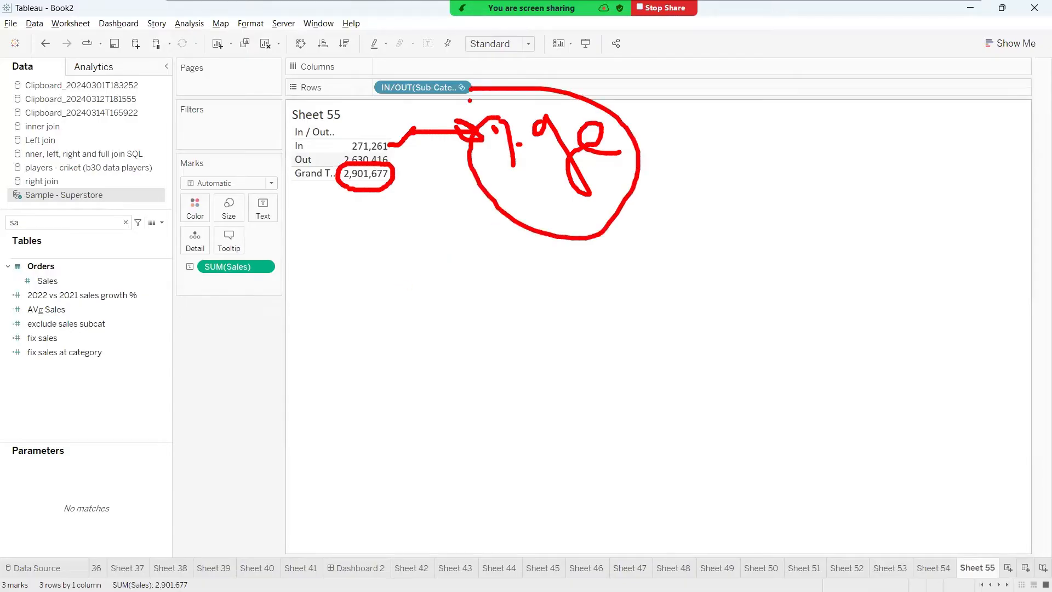
pyautogui.press('Escape')
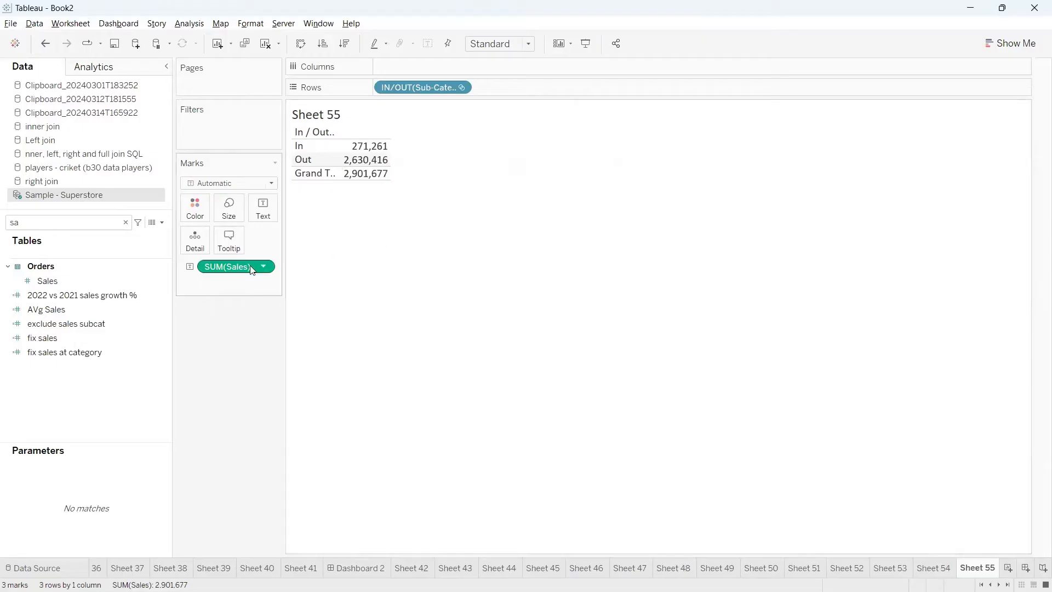
# Apply the Percent of Total quick table calculation to SUM(Sales) in the In/Out table
pyautogui.click(267, 269)
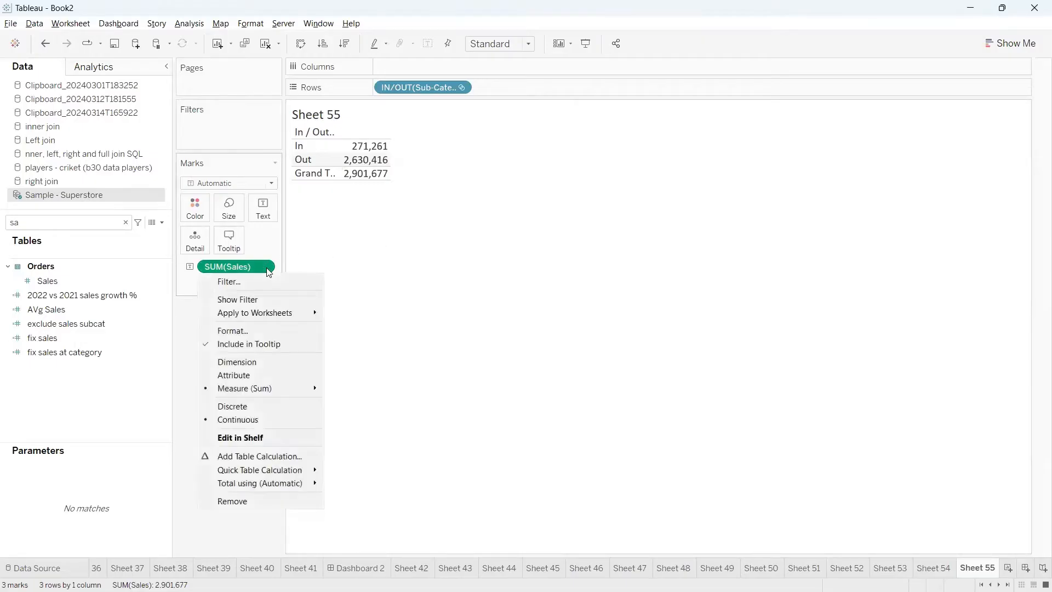
pyautogui.moveTo(280, 468)
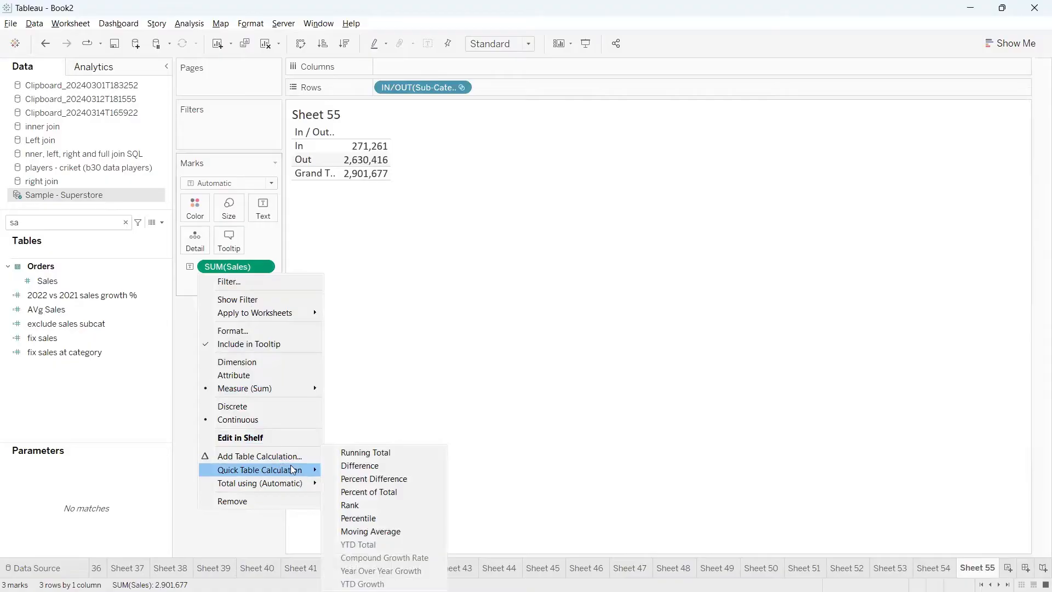
pyautogui.click(383, 493)
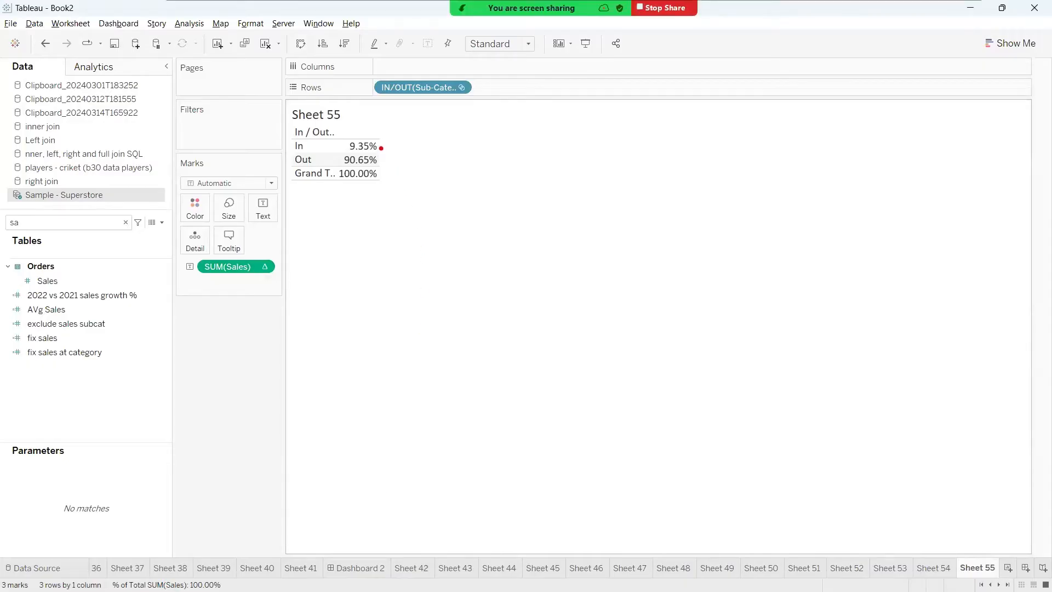
pyautogui.moveTo(381, 148)
pyautogui.mouseDown()
pyautogui.moveTo(439, 134)
pyautogui.moveTo(413, 126)
pyautogui.moveTo(446, 143)
pyautogui.moveTo(416, 129)
pyautogui.mouseUp()
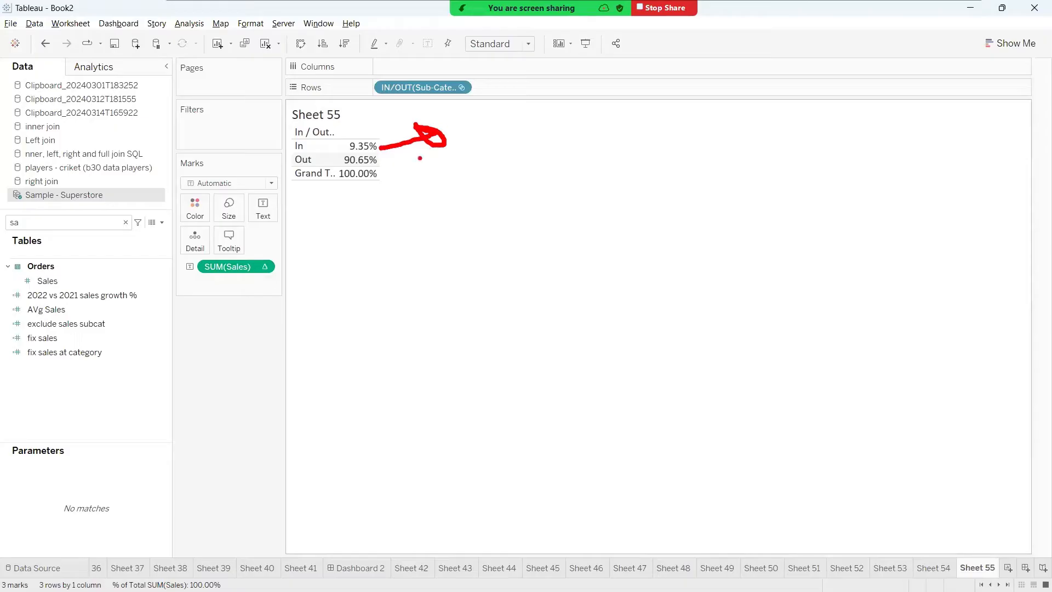
pyautogui.moveTo(351, 185); pyautogui.dragTo(367, 183)
pyautogui.moveTo(389, 159)
pyautogui.mouseDown()
pyautogui.moveTo(459, 160)
pyautogui.moveTo(459, 174)
pyautogui.mouseUp()
pyautogui.moveTo(474, 153)
pyautogui.mouseDown()
pyautogui.moveTo(489, 144)
pyautogui.moveTo(511, 189)
pyautogui.mouseUp()
pyautogui.moveTo(509, 156); pyautogui.dragTo(516, 158)
pyautogui.moveTo(524, 127); pyautogui.dragTo(534, 173)
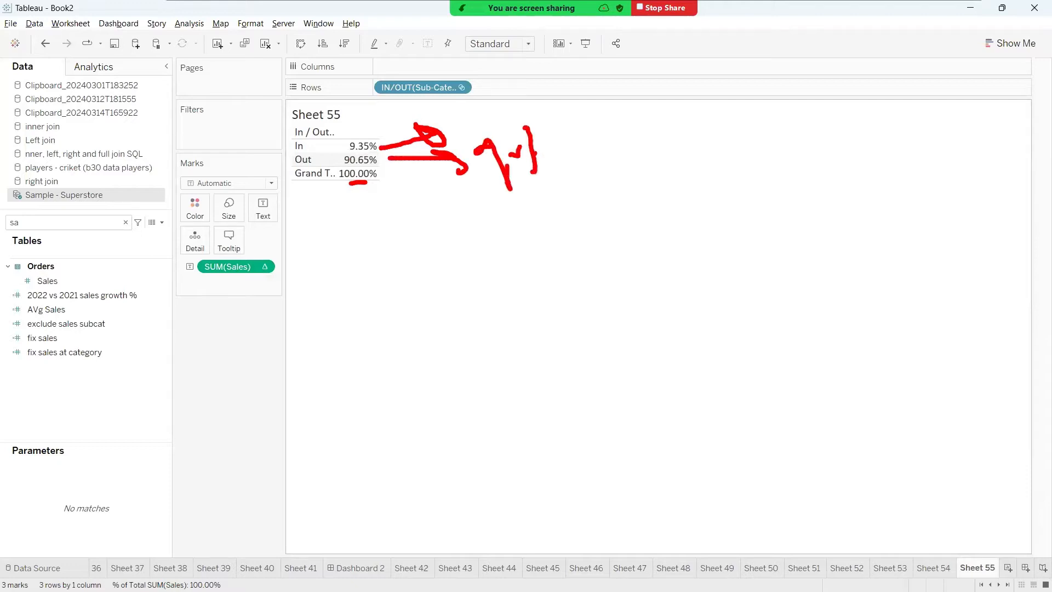
pyautogui.rightClick(379, 482)
pyautogui.click(315, 416)
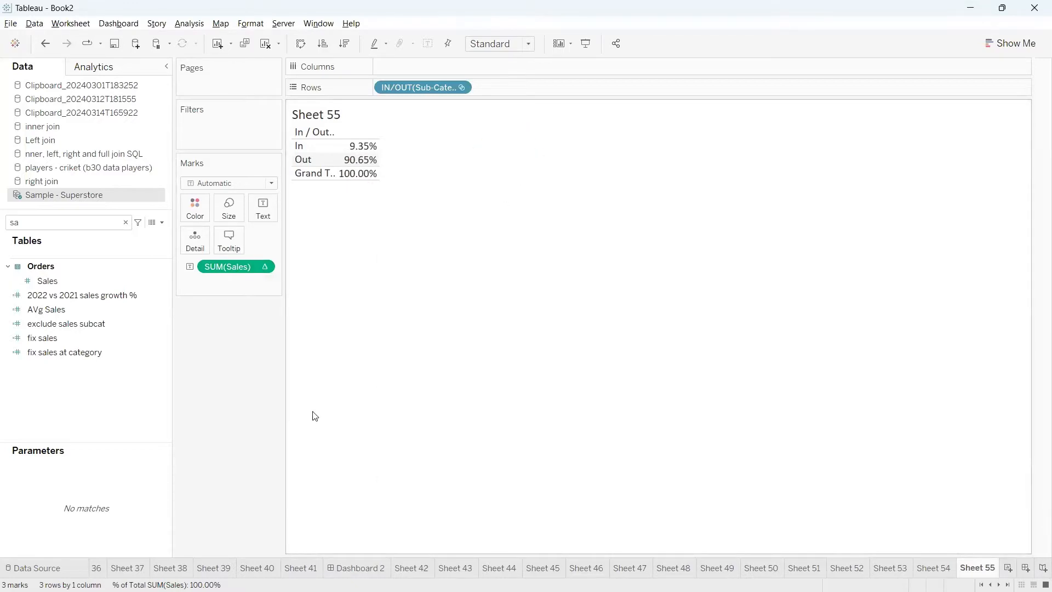
# Try filtering the view to keep only the In row of the set, and undo that filter
pyautogui.click(311, 150)
pyautogui.click(338, 166)
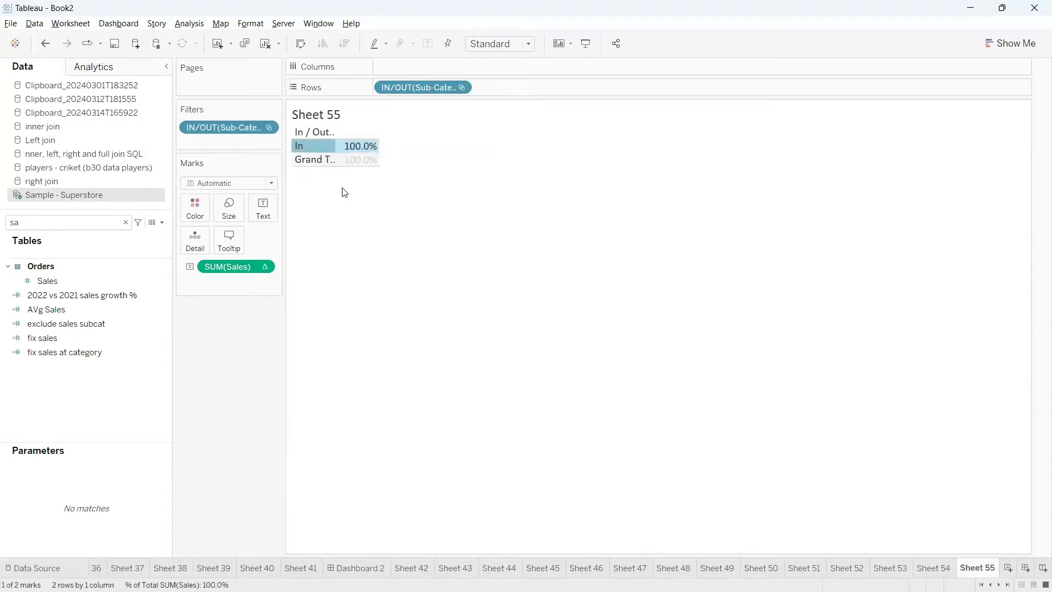
pyautogui.moveTo(311, 148)
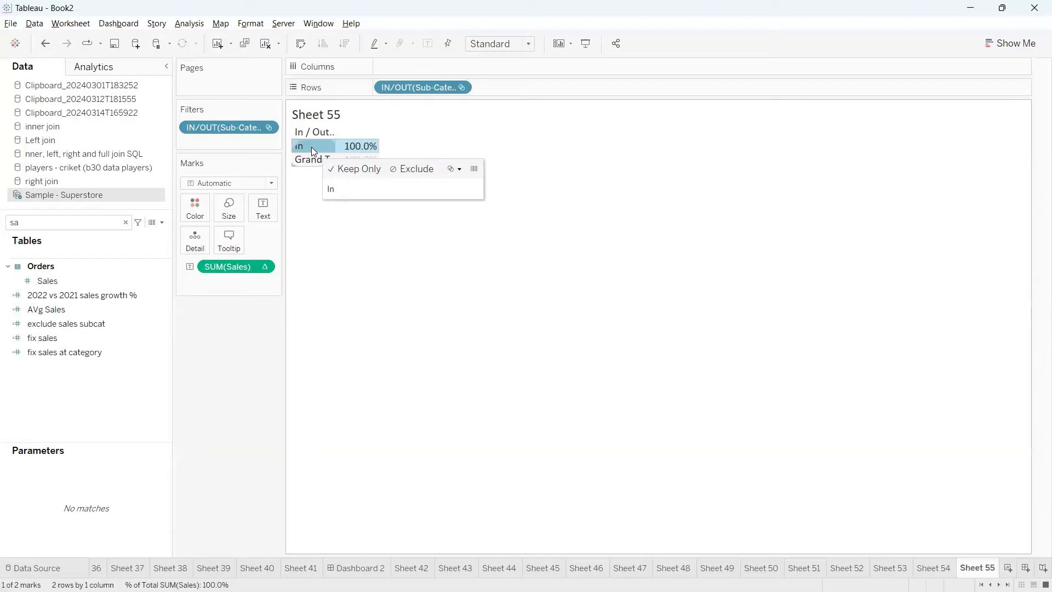
pyautogui.click(43, 47)
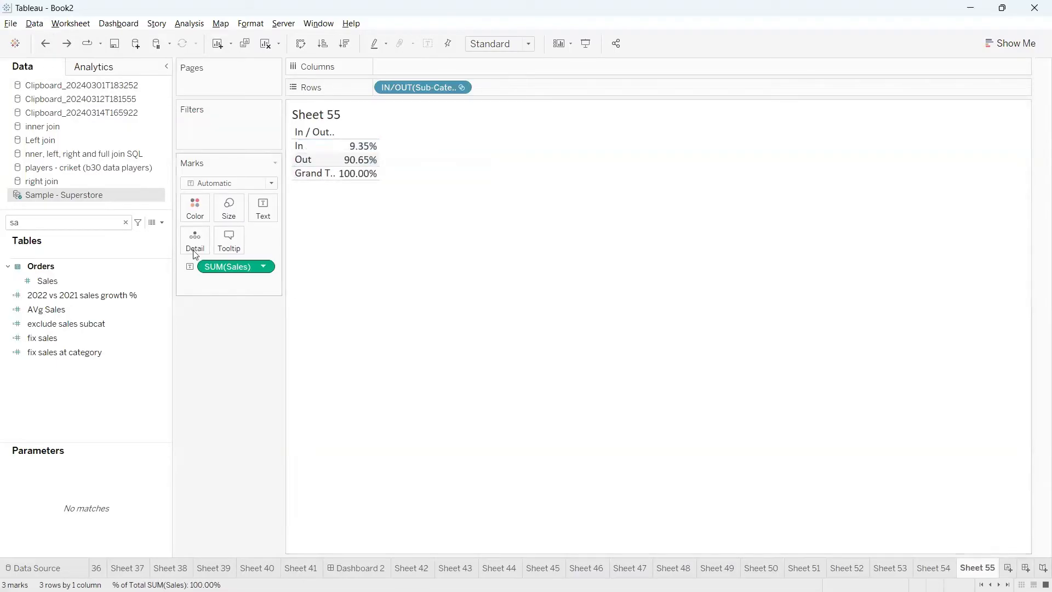
# Search the data fields for "fir" and review the formula of the calculated field first
pyautogui.click(114, 223)
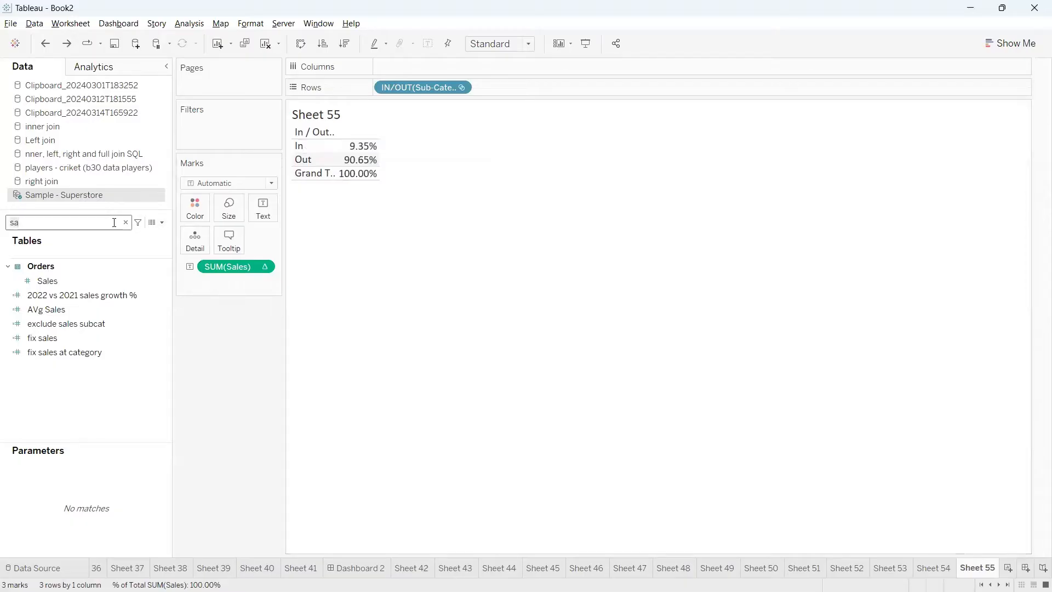
pyautogui.press('BackSpace')
pyautogui.press('BackSpace')
pyautogui.write('fir')
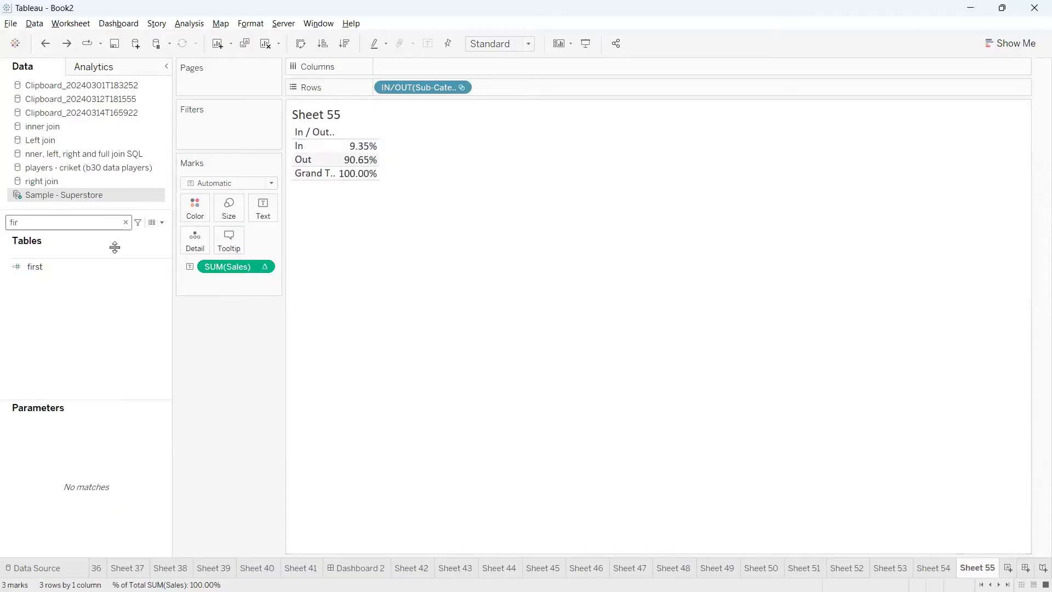
pyautogui.click(151, 266)
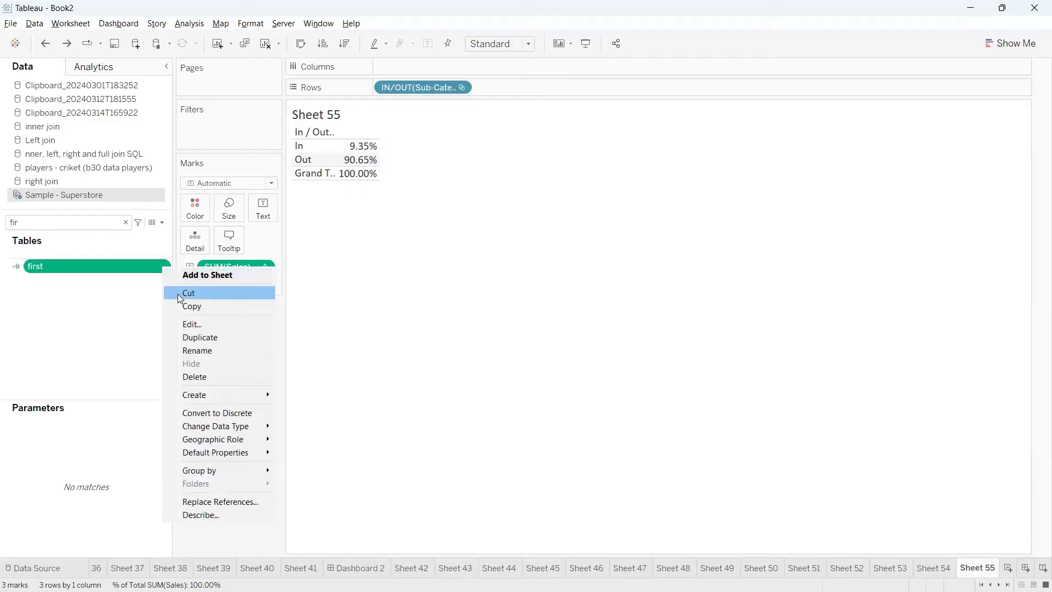
pyautogui.click(189, 324)
pyautogui.moveTo(277, 261); pyautogui.dragTo(236, 261)
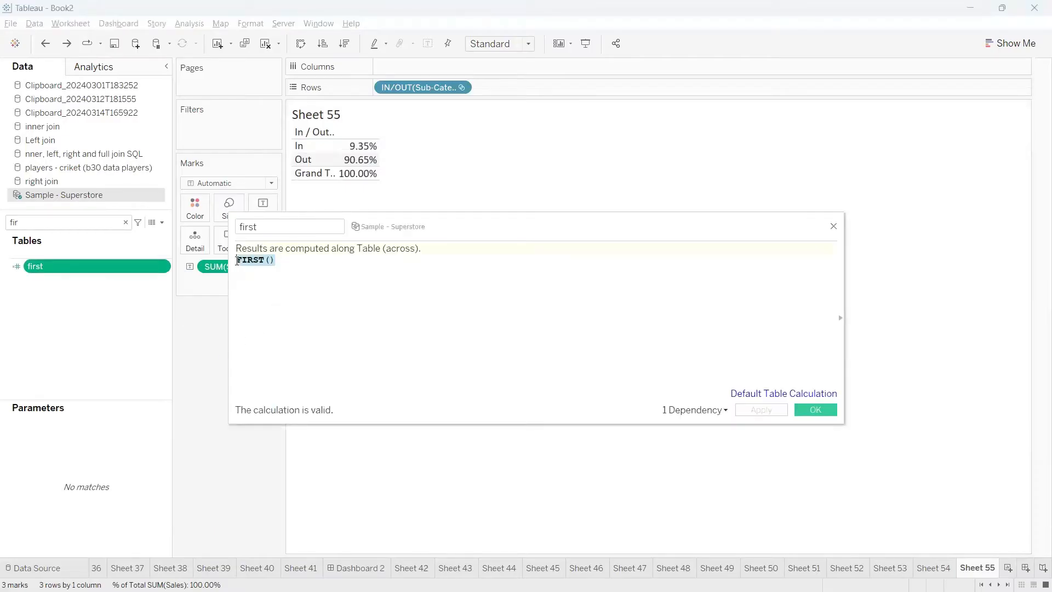
pyautogui.click(283, 266)
pyautogui.click(815, 409)
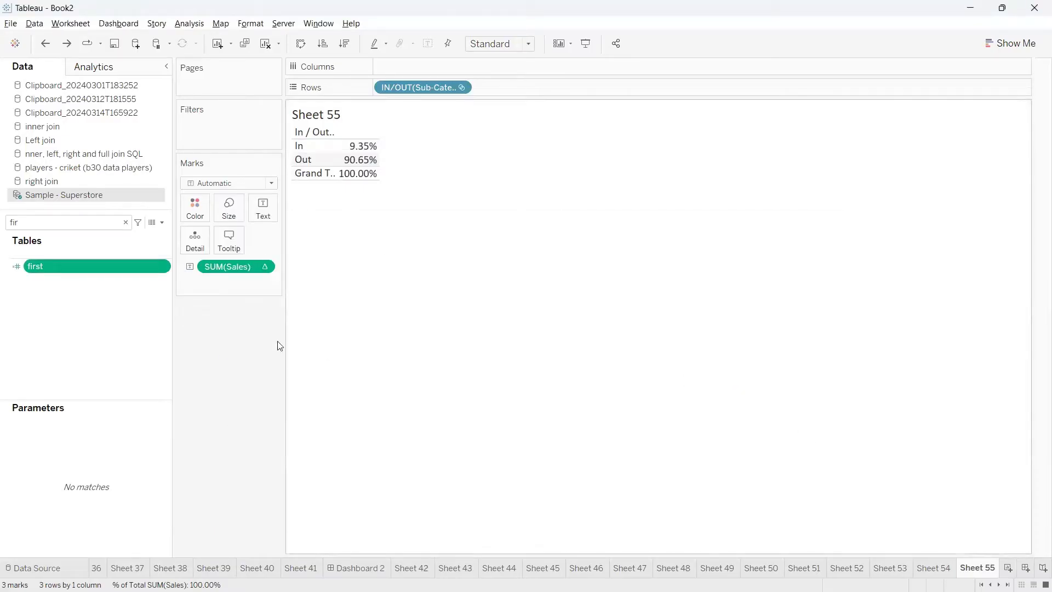
# Add the first calculation to the table and move it to the filters with a value range of 0 to 0, clearing the field search
pyautogui.doubleClick(81, 268)
pyautogui.moveTo(402, 165)
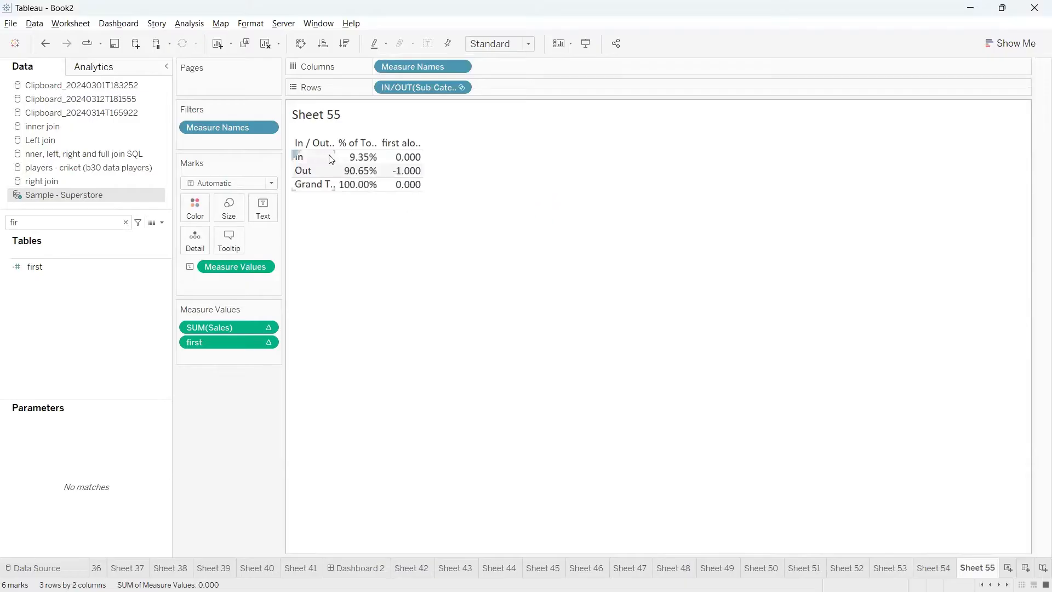
pyautogui.moveTo(254, 350); pyautogui.dragTo(239, 144)
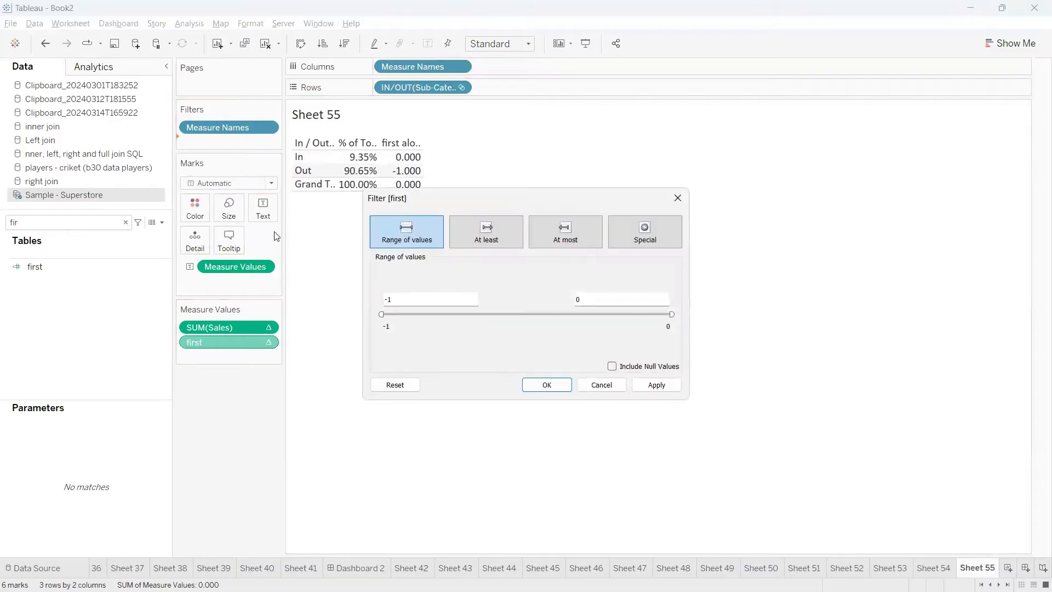
pyautogui.click(483, 246)
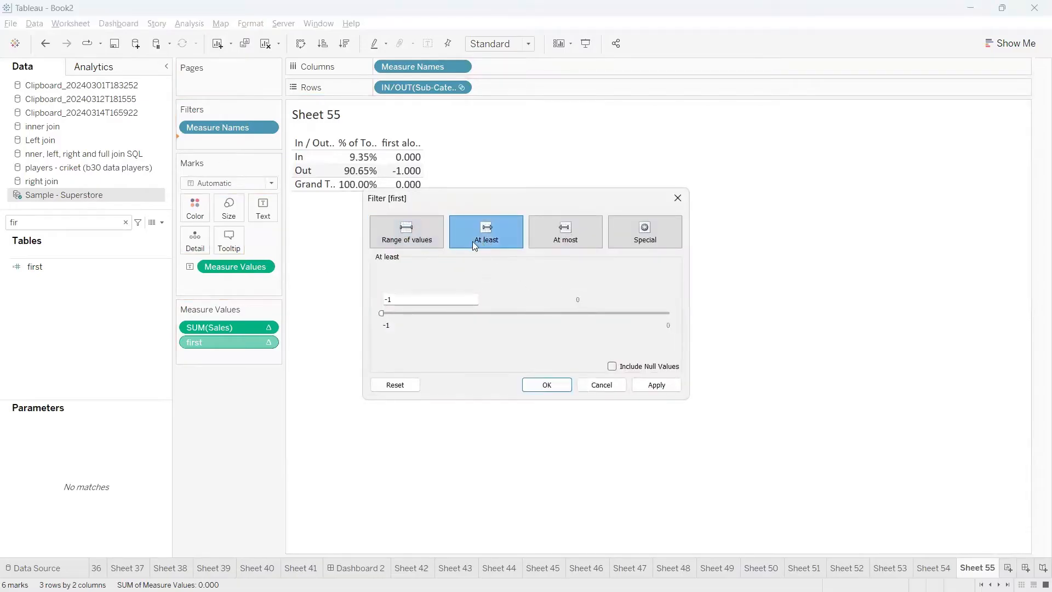
pyautogui.click(414, 241)
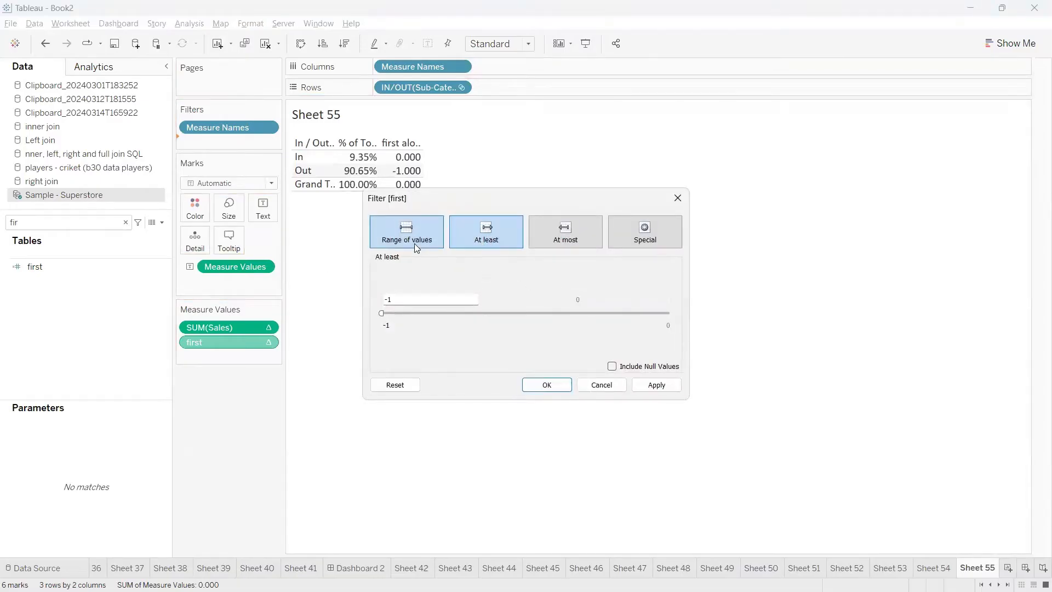
pyautogui.doubleClick(431, 299)
pyautogui.write('0')
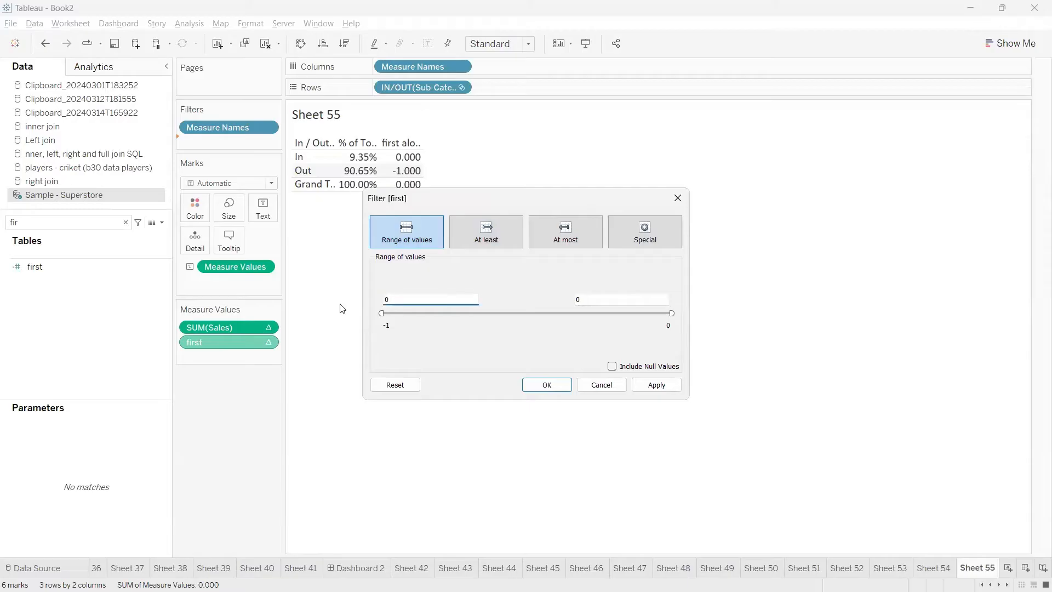
pyautogui.click(541, 384)
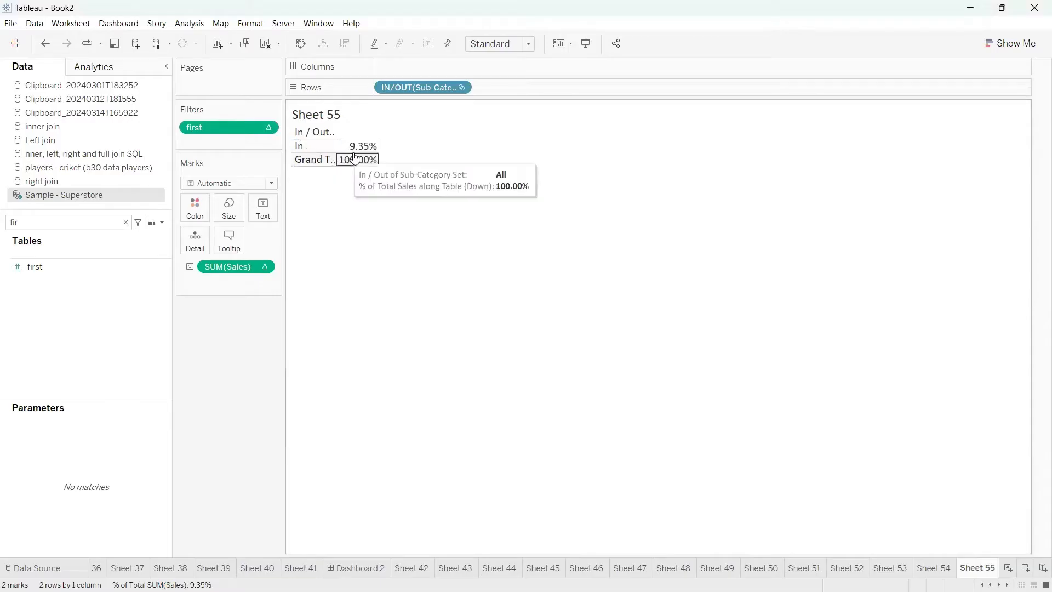
pyautogui.moveTo(357, 150)
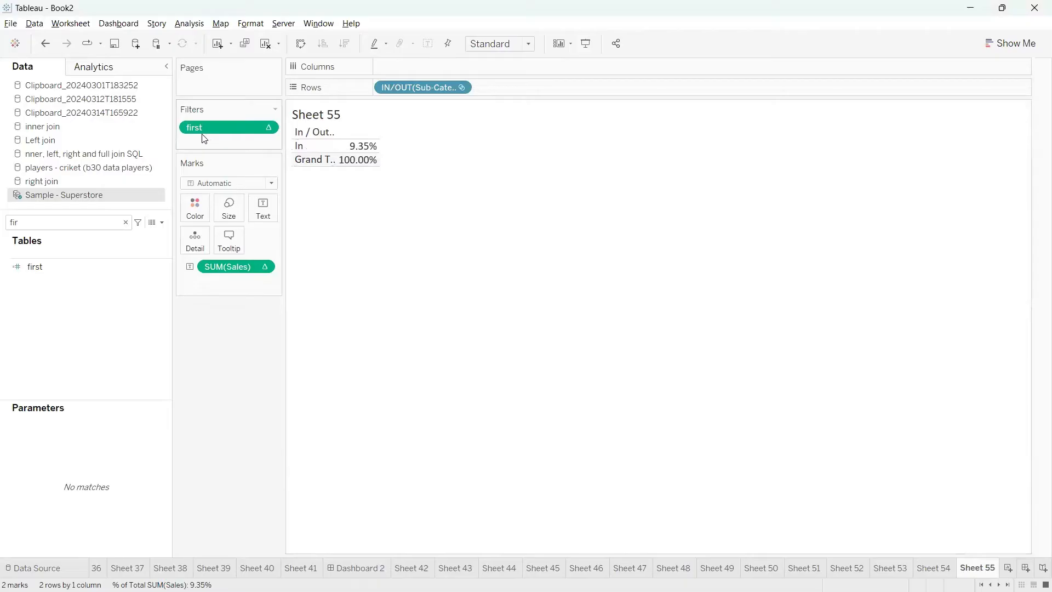
pyautogui.click(126, 221)
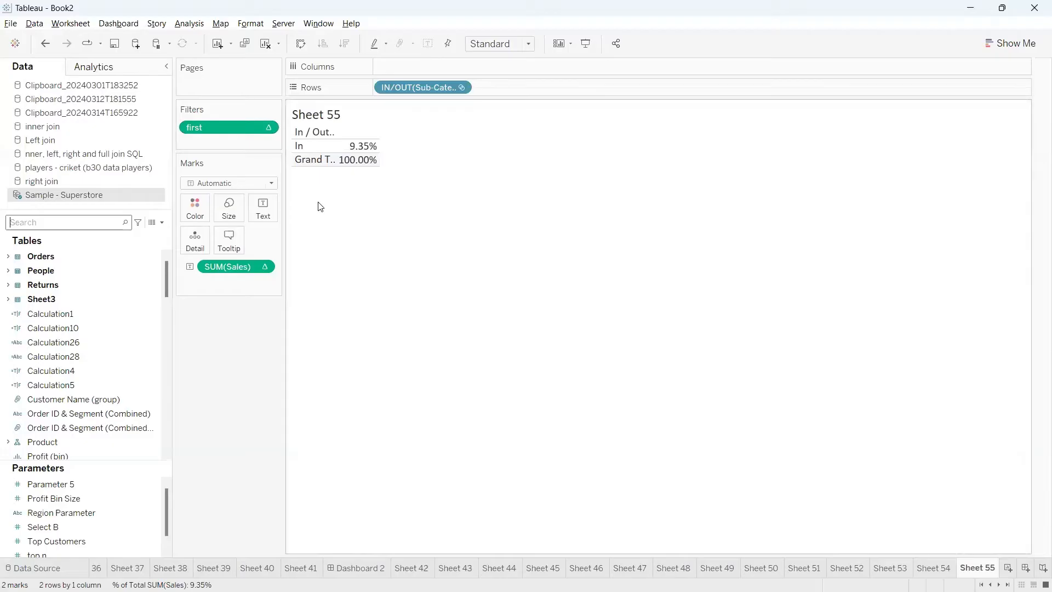
pyautogui.moveTo(273, 138)
pyautogui.mouseDown()
pyautogui.moveTo(465, 119)
pyautogui.moveTo(496, 143)
pyautogui.moveTo(446, 134)
pyautogui.mouseUp()
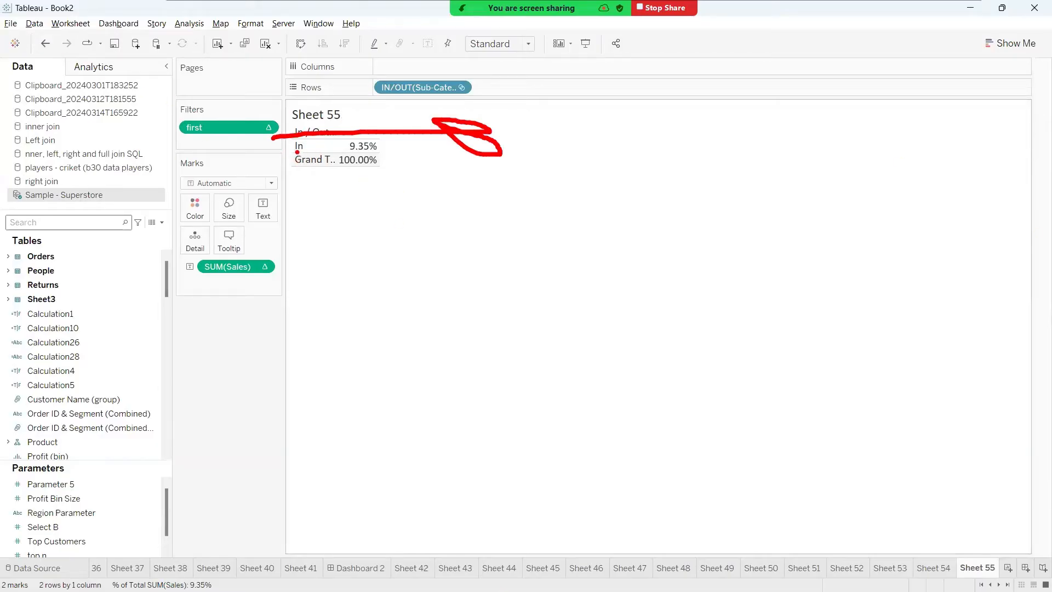
pyautogui.moveTo(389, 150)
pyautogui.mouseDown()
pyautogui.moveTo(429, 155)
pyautogui.moveTo(463, 137)
pyautogui.moveTo(496, 149)
pyautogui.mouseUp()
pyautogui.moveTo(497, 106); pyautogui.dragTo(501, 143)
pyautogui.moveTo(502, 135); pyautogui.dragTo(524, 116)
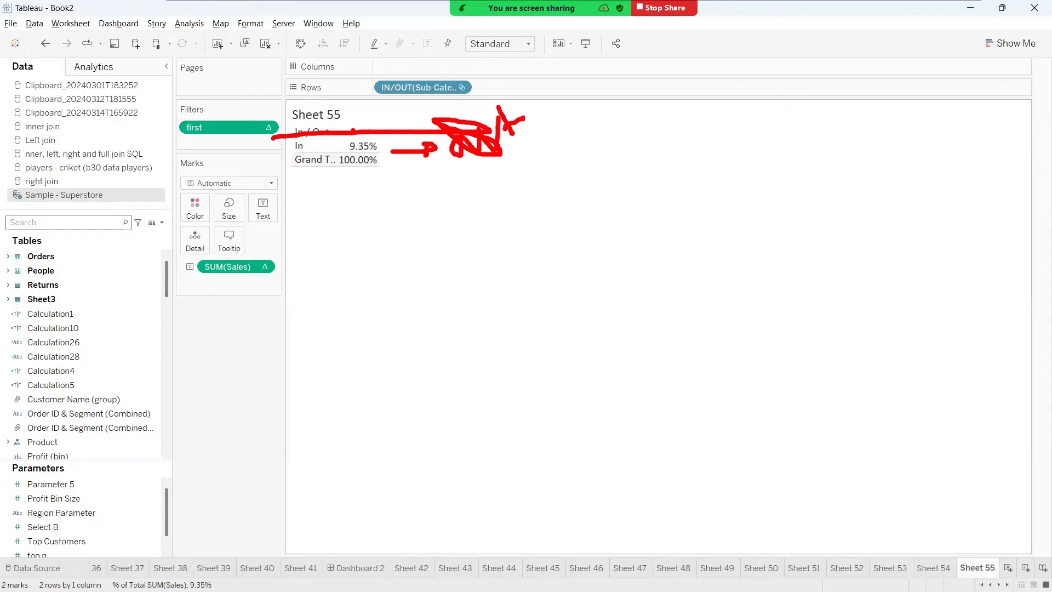
pyautogui.moveTo(350, 131)
pyautogui.mouseDown()
pyautogui.moveTo(333, 178)
pyautogui.moveTo(417, 137)
pyautogui.moveTo(353, 127)
pyautogui.mouseUp()
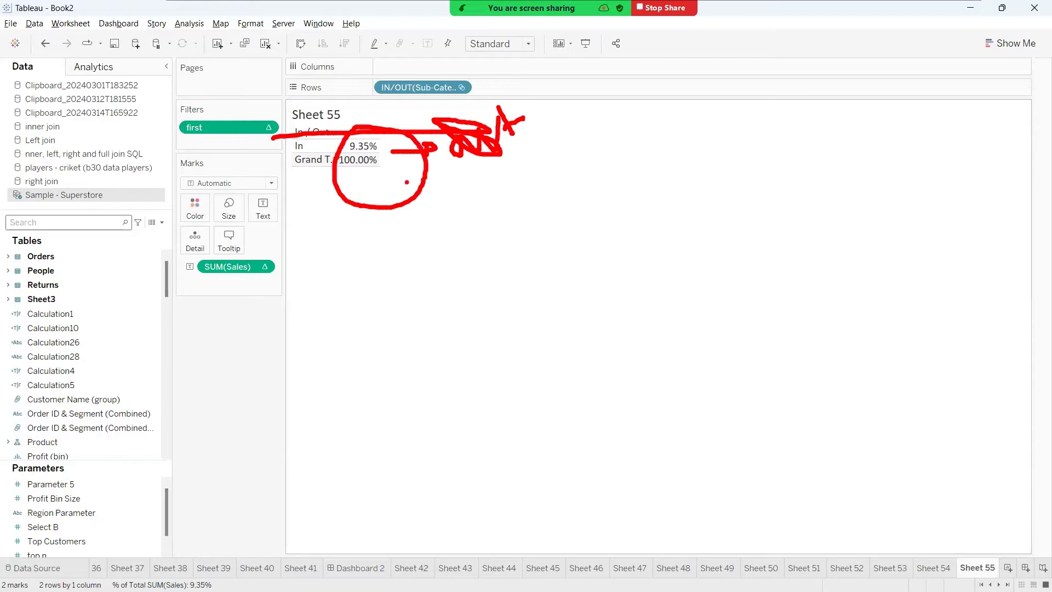
pyautogui.moveTo(406, 182)
pyautogui.mouseDown()
pyautogui.moveTo(436, 211)
pyautogui.moveTo(485, 187)
pyautogui.moveTo(433, 204)
pyautogui.mouseUp()
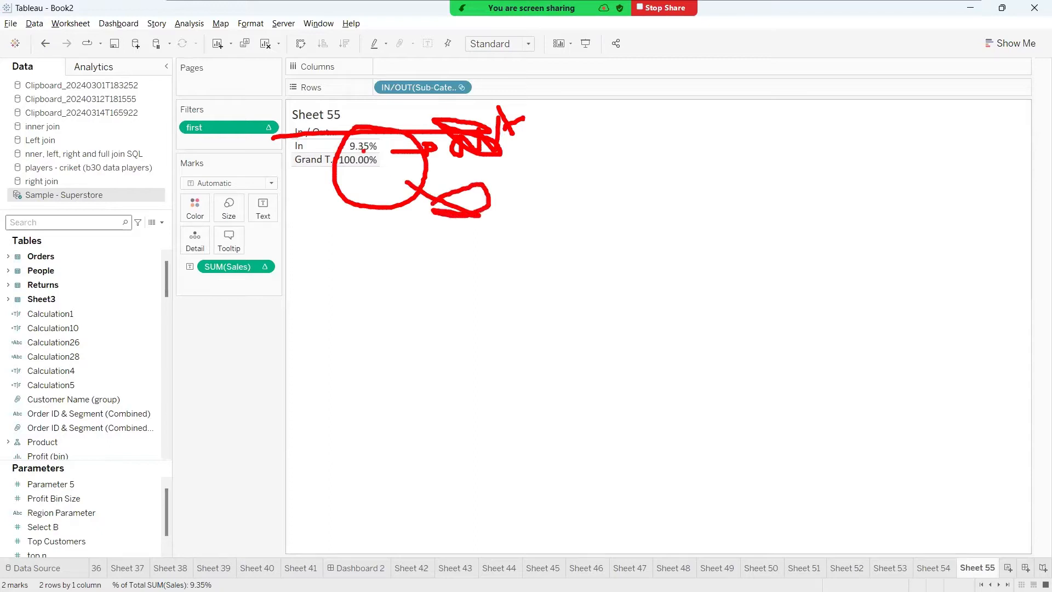
pyautogui.press('Escape')
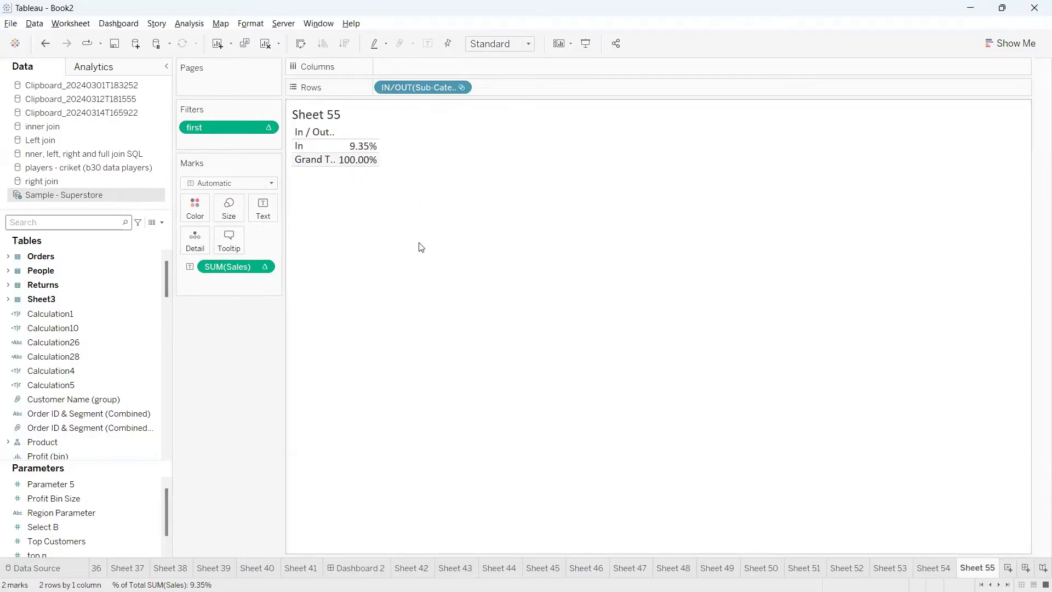
# Switch to Chrome and open gvkrtech.com in a new tab
pyautogui.moveTo(596, 575)
pyautogui.moveTo(506, 576)
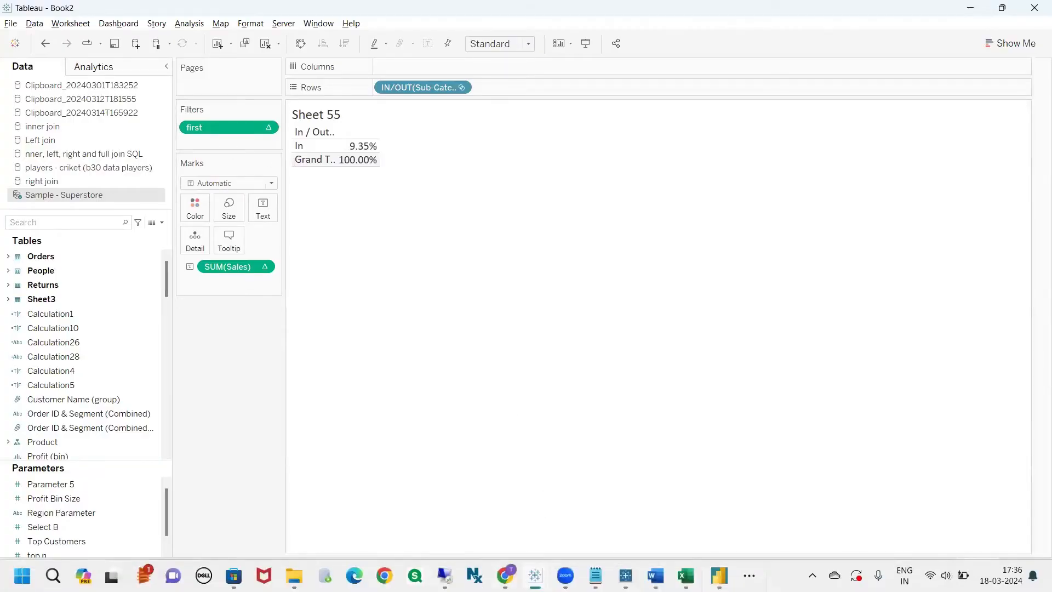
pyautogui.click(505, 575)
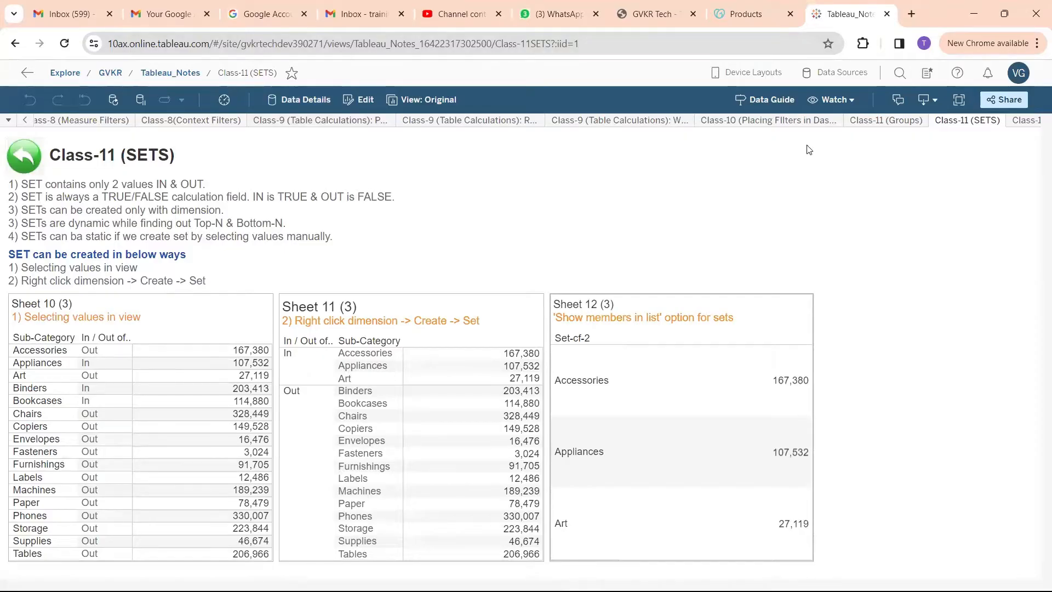
pyautogui.hotkey('alt', 'Tab')
pyautogui.click(911, 14)
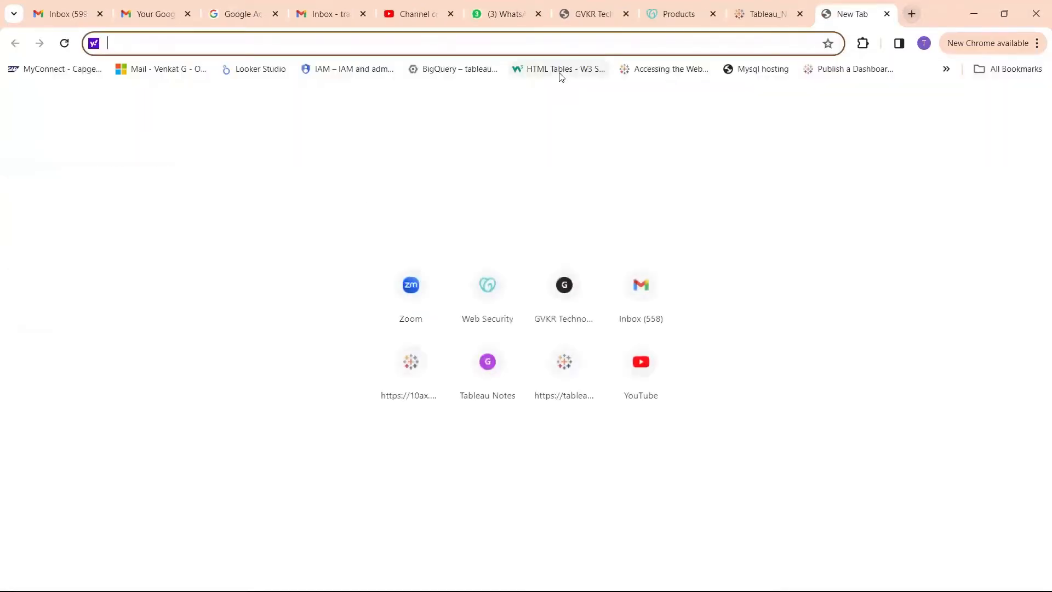
pyautogui.write('gvkrtech.com')
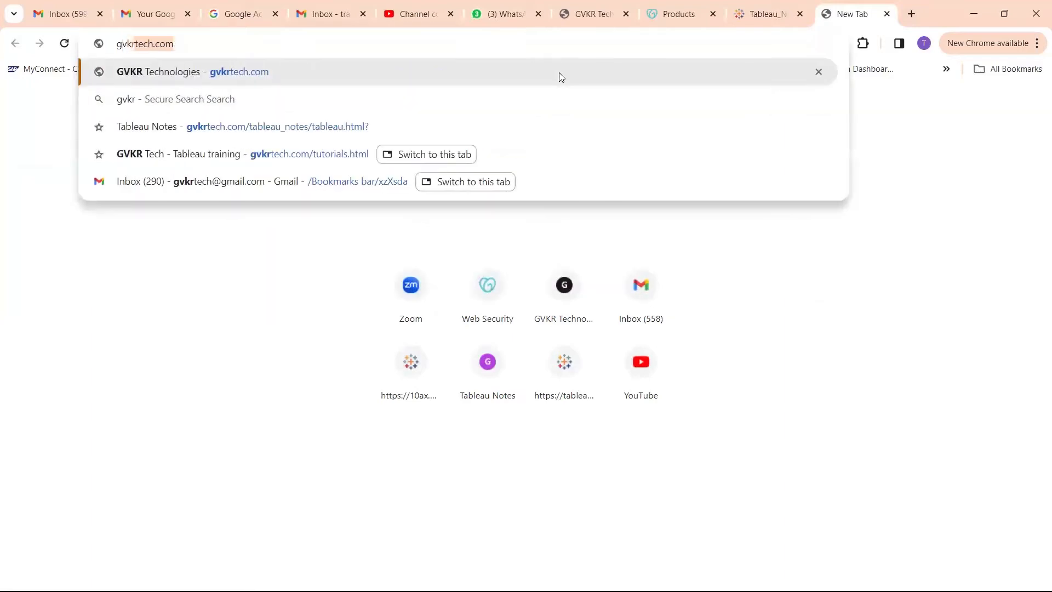
pyautogui.click(559, 77)
# Open the site's tutorials page and go to its Tableau Notes
pyautogui.moveTo(325, 149)
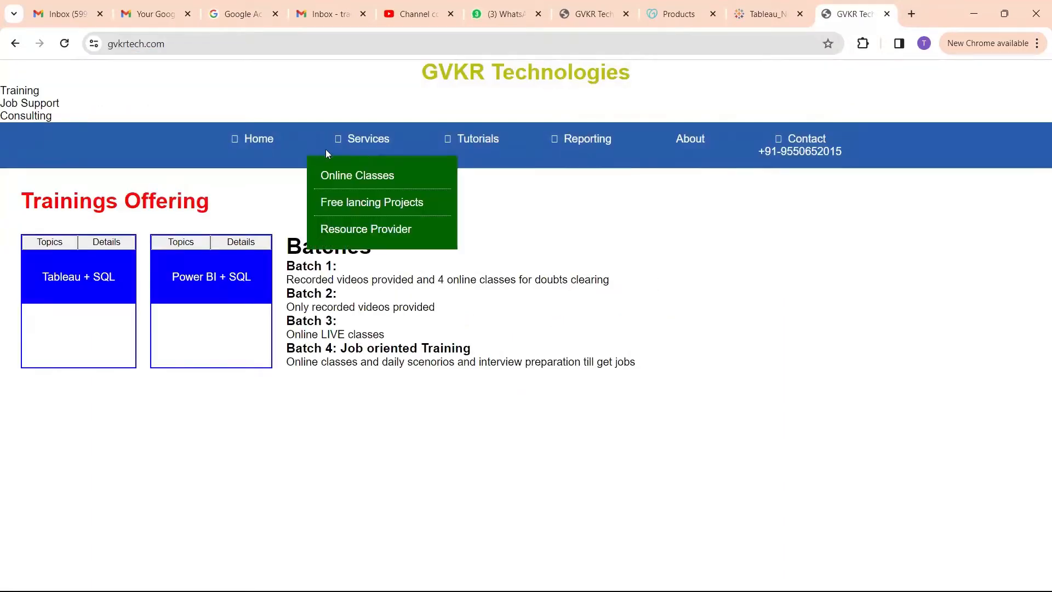
pyautogui.moveTo(469, 148)
pyautogui.click(453, 173)
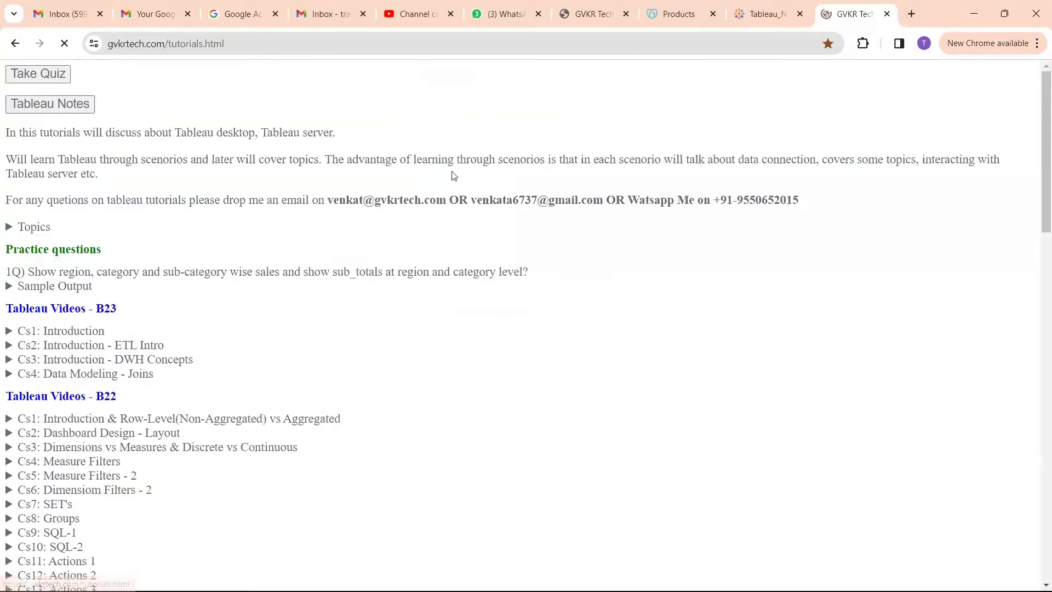
pyautogui.click(62, 112)
pyautogui.click(331, 325)
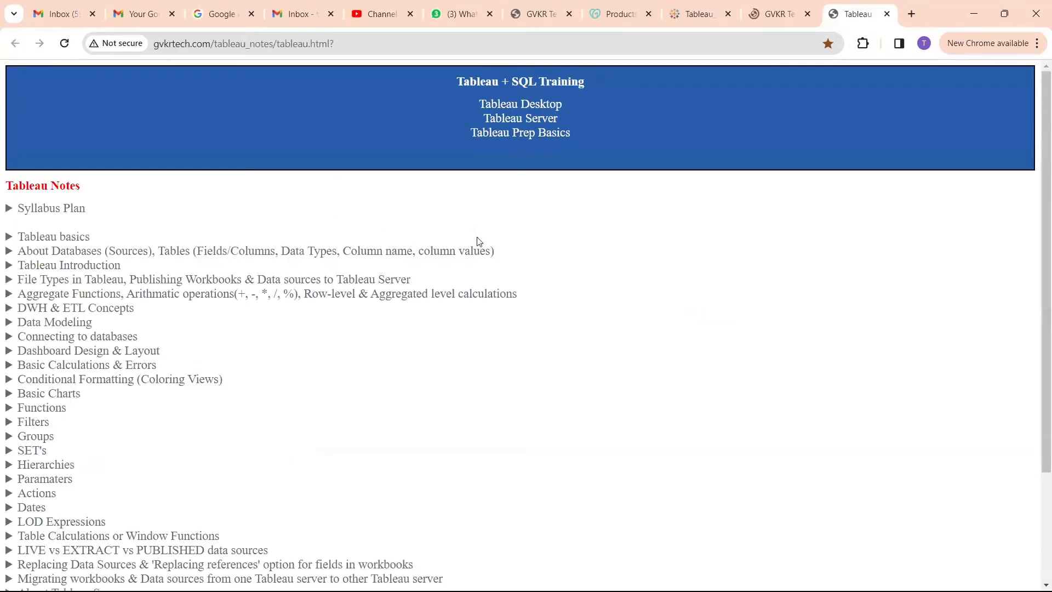
# Expand the Filters topic in the notes and its Order of Filters section
pyautogui.scroll(-2, 216, 357)
pyautogui.scroll(-1, 216, 360)
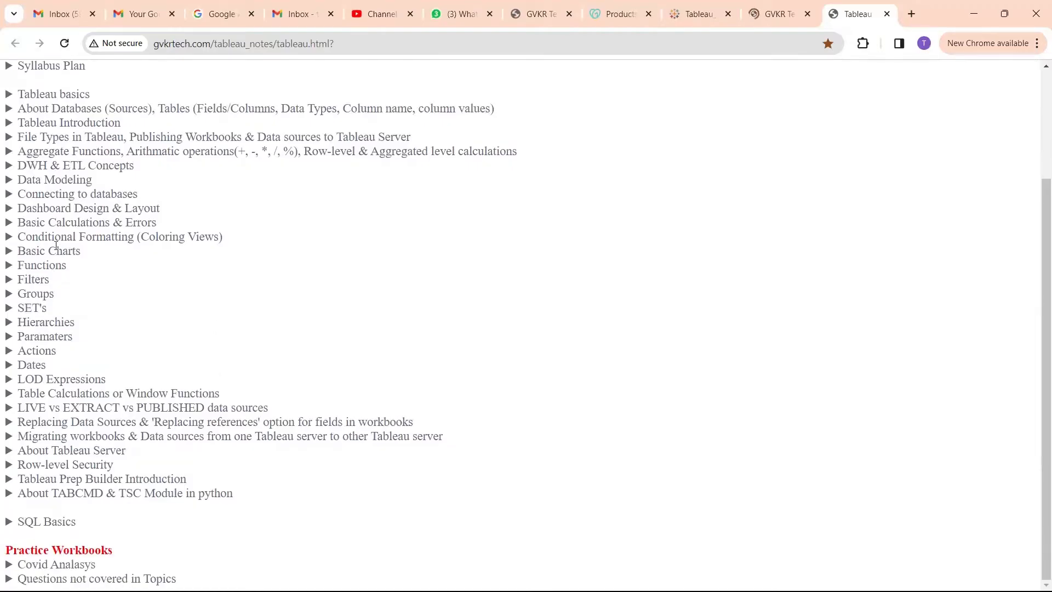
pyautogui.scroll(1, 56, 246)
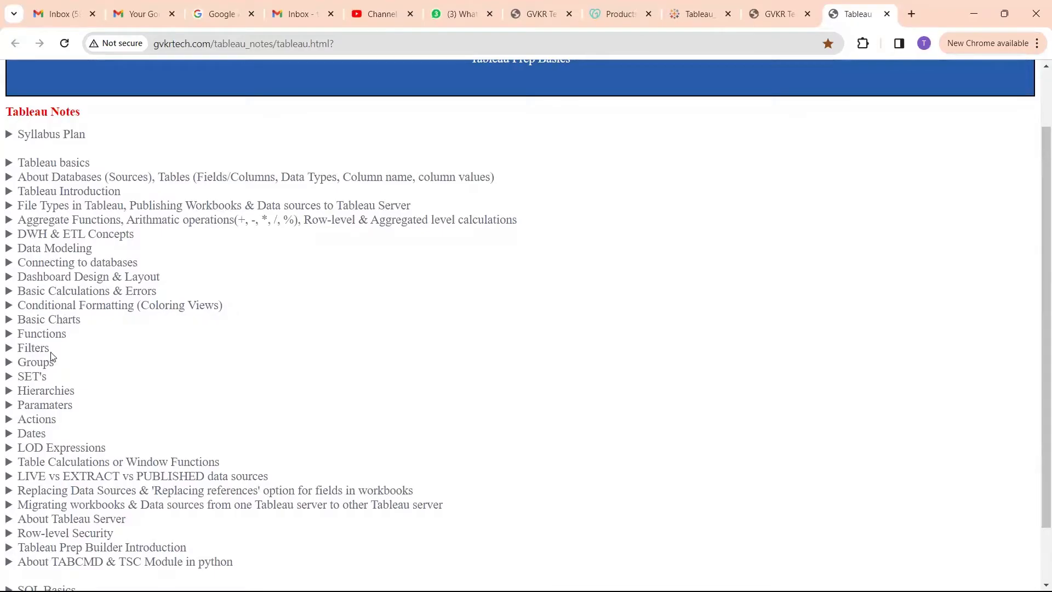
pyautogui.click(33, 347)
pyautogui.scroll(-3, 109, 353)
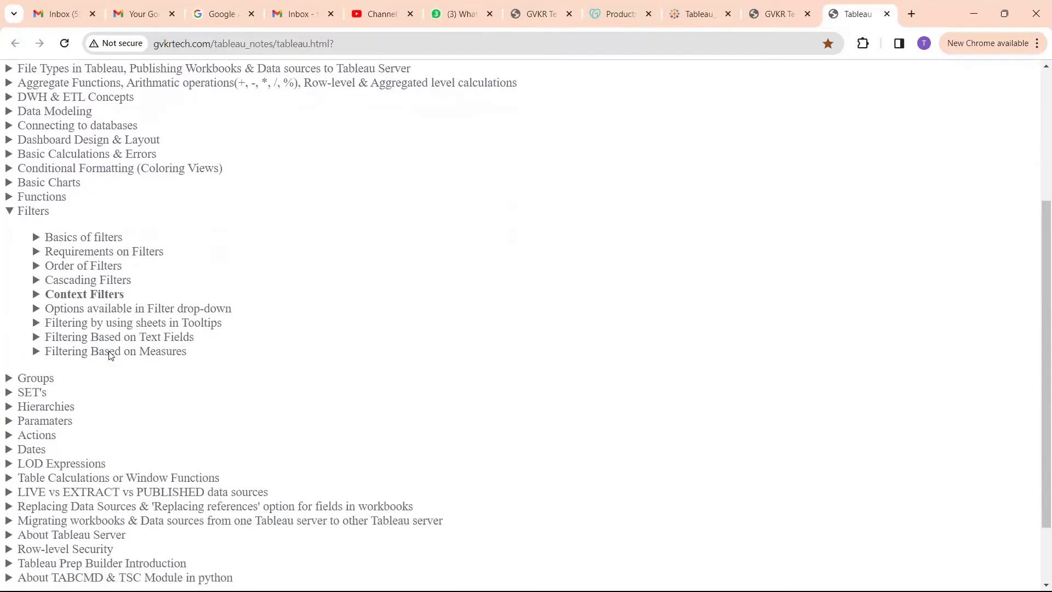
pyautogui.scroll(-2, 109, 351)
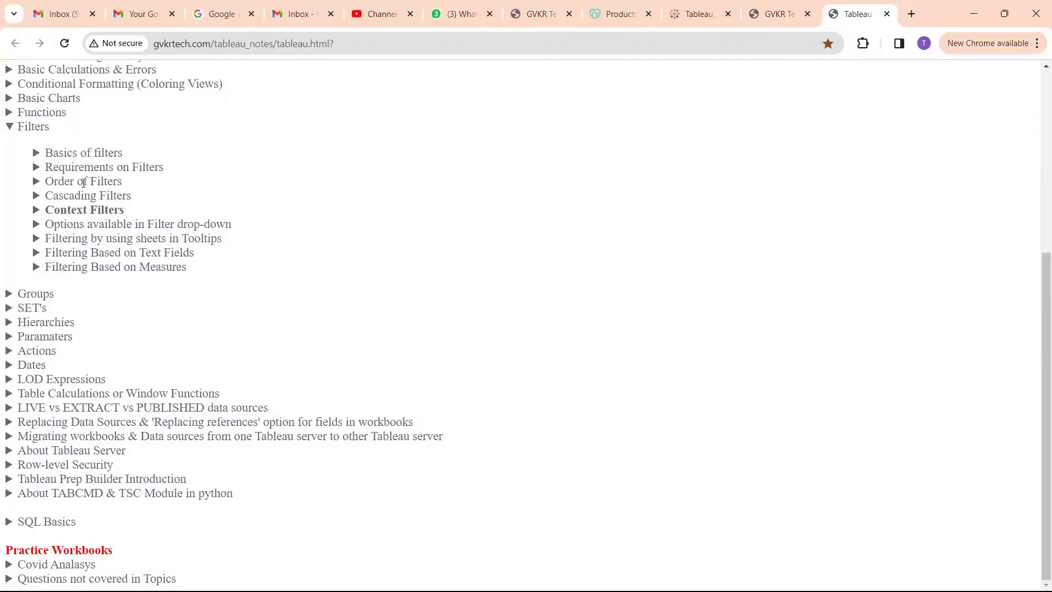
pyautogui.click(83, 182)
pyautogui.scroll(-1, 246, 300)
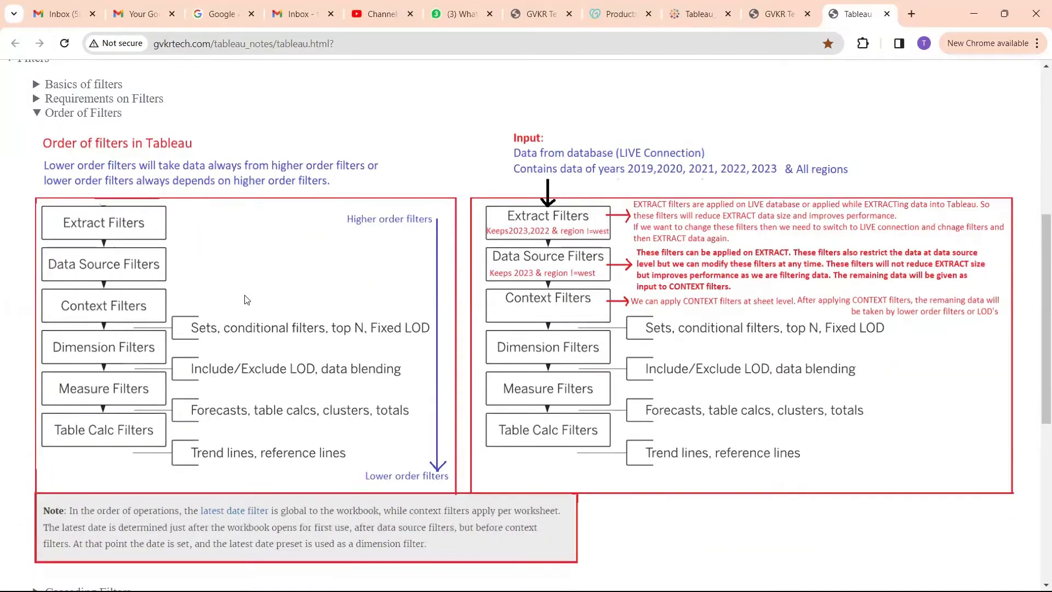
# Examine where table calcs and Table Calc Filters sit in the order of filters diagram, and collapse the Order of Filters section
pyautogui.moveTo(266, 423)
pyautogui.mouseDown()
pyautogui.moveTo(310, 417)
pyautogui.moveTo(280, 427)
pyautogui.mouseUp()
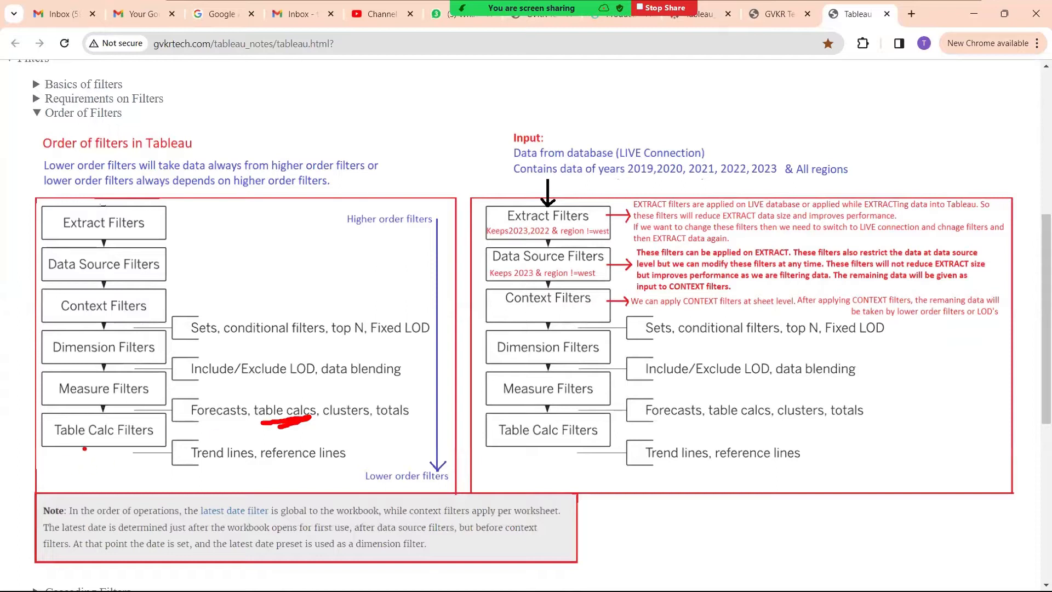
pyautogui.moveTo(84, 449)
pyautogui.mouseDown()
pyautogui.moveTo(149, 445)
pyautogui.moveTo(80, 450)
pyautogui.mouseUp()
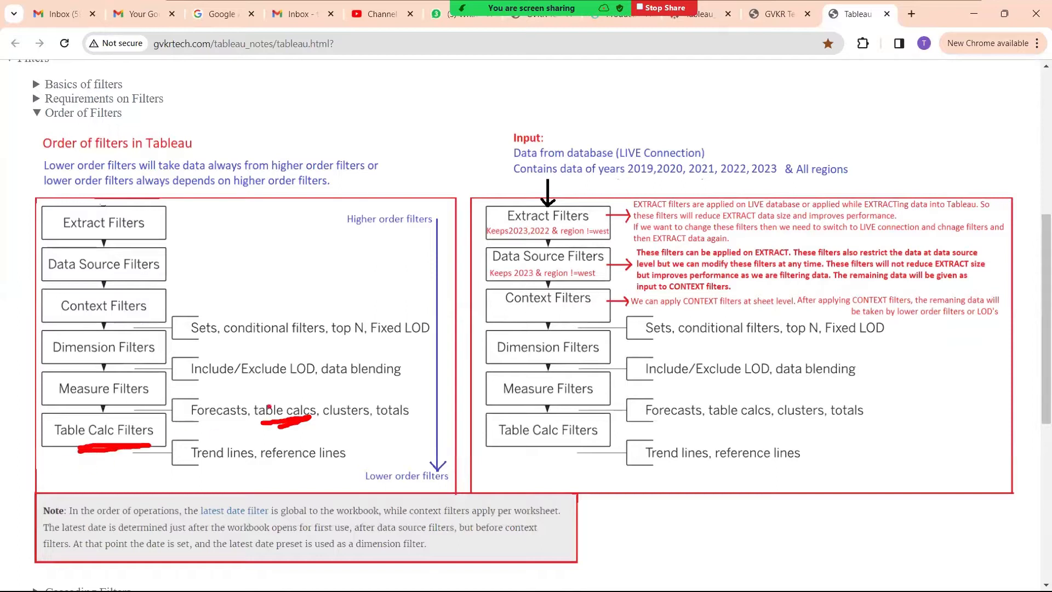
pyautogui.moveTo(283, 397); pyautogui.dragTo(332, 415)
pyautogui.click(342, 392)
pyautogui.moveTo(380, 379)
pyautogui.mouseDown()
pyautogui.moveTo(376, 394)
pyautogui.moveTo(419, 376)
pyautogui.mouseUp()
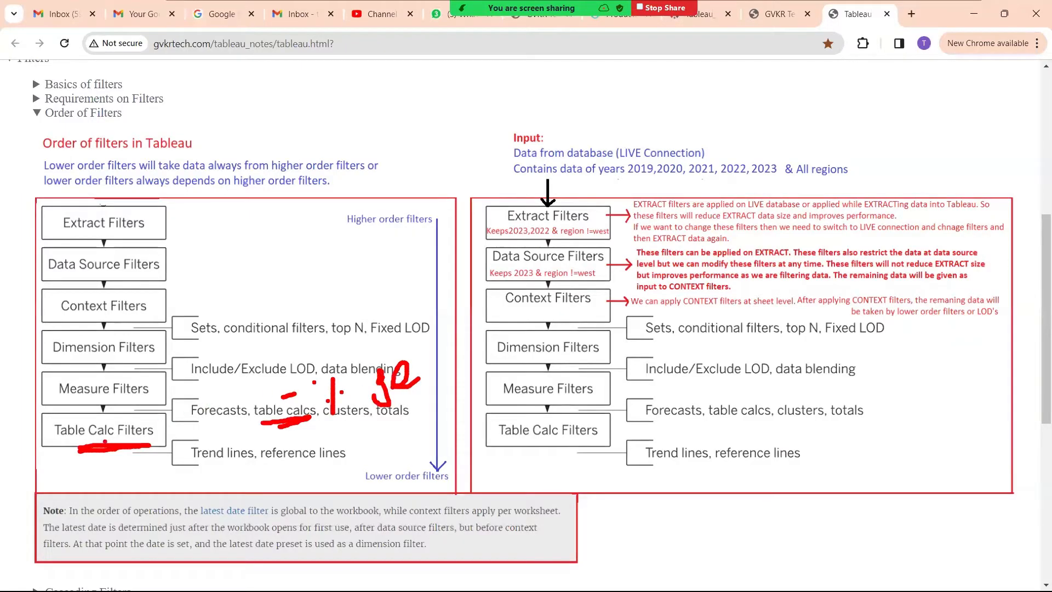
pyautogui.moveTo(104, 442)
pyautogui.mouseDown()
pyautogui.moveTo(167, 441)
pyautogui.moveTo(104, 446)
pyautogui.moveTo(137, 477)
pyautogui.moveTo(141, 467)
pyautogui.moveTo(105, 457)
pyautogui.moveTo(129, 462)
pyautogui.mouseUp()
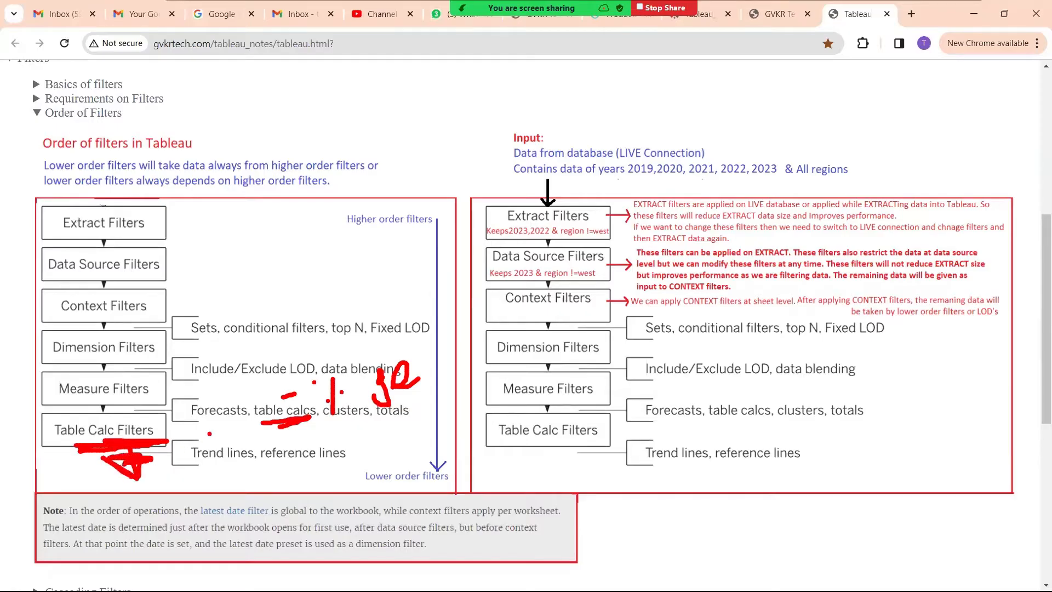
pyautogui.press('Escape')
pyautogui.click(99, 112)
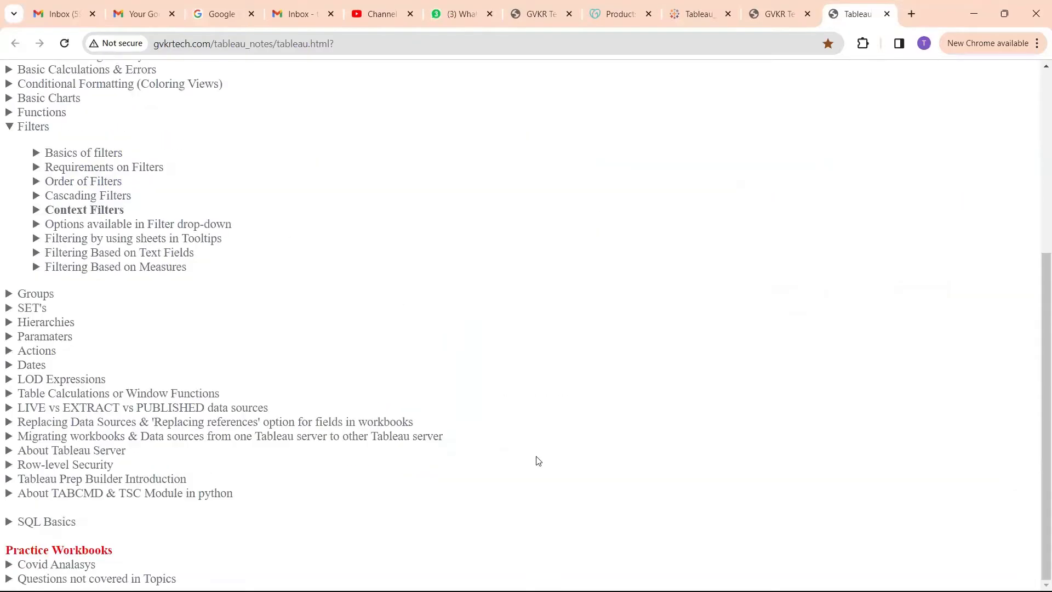
# Switch back to Tableau's Book2 workbook
pyautogui.click(529, 575)
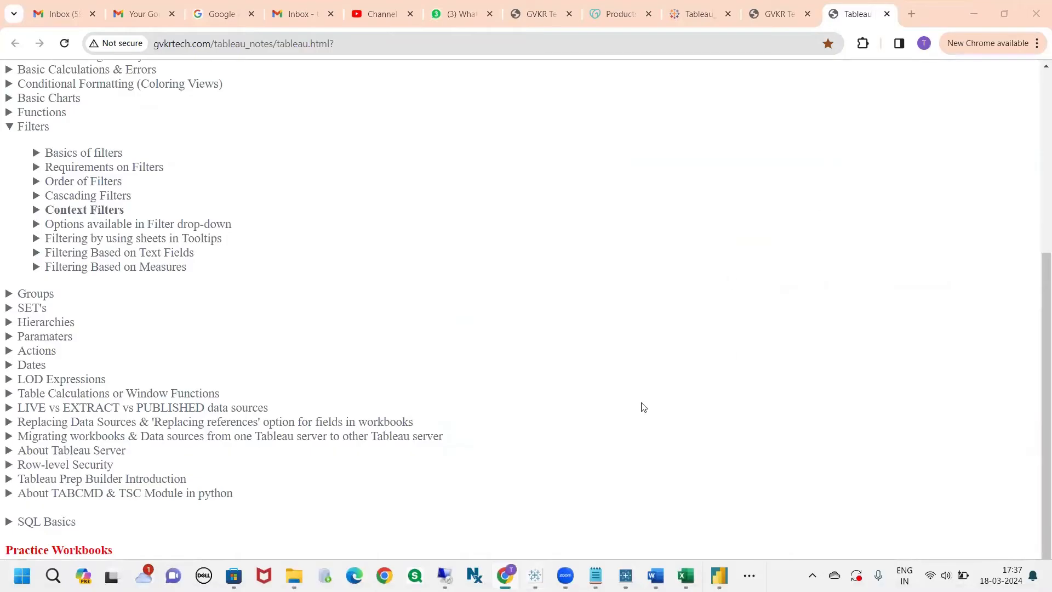
pyautogui.moveTo(535, 575)
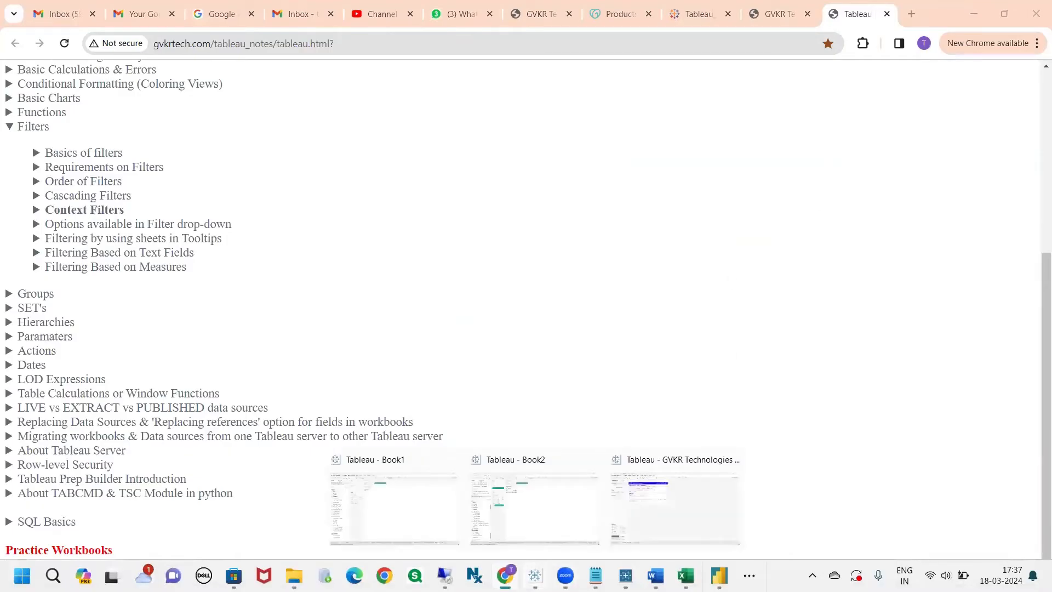
pyautogui.click(528, 521)
# Examine the In and Out percentages on Sheet 55 and the quick table calculation options applied to SUM(Sales)
pyautogui.moveTo(246, 127); pyautogui.dragTo(218, 395)
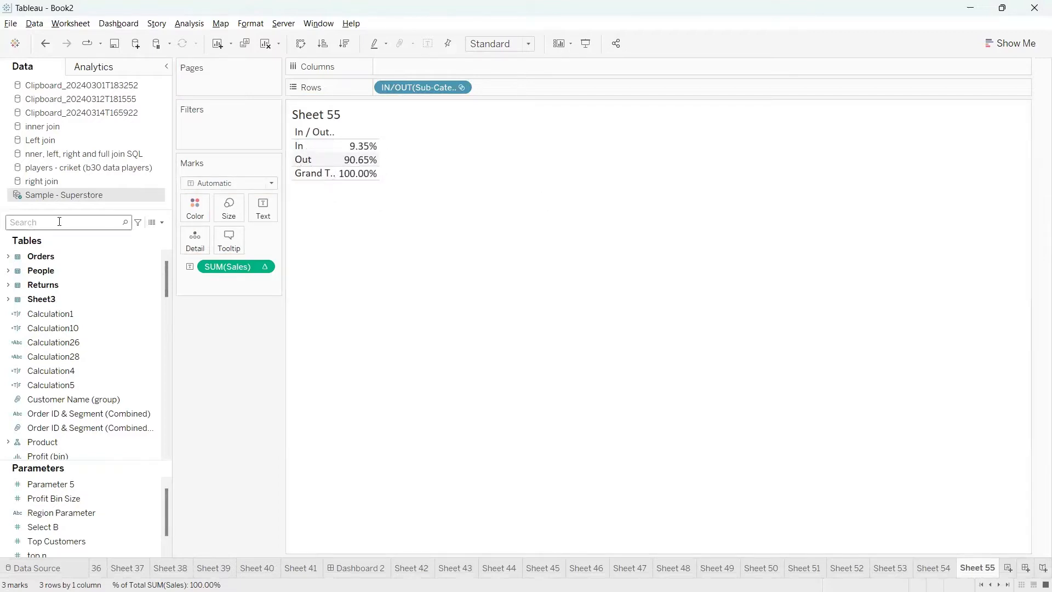
pyautogui.click(111, 219)
pyautogui.moveTo(281, 144)
pyautogui.mouseDown()
pyautogui.moveTo(226, 164)
pyautogui.moveTo(280, 174)
pyautogui.moveTo(346, 147)
pyautogui.mouseUp()
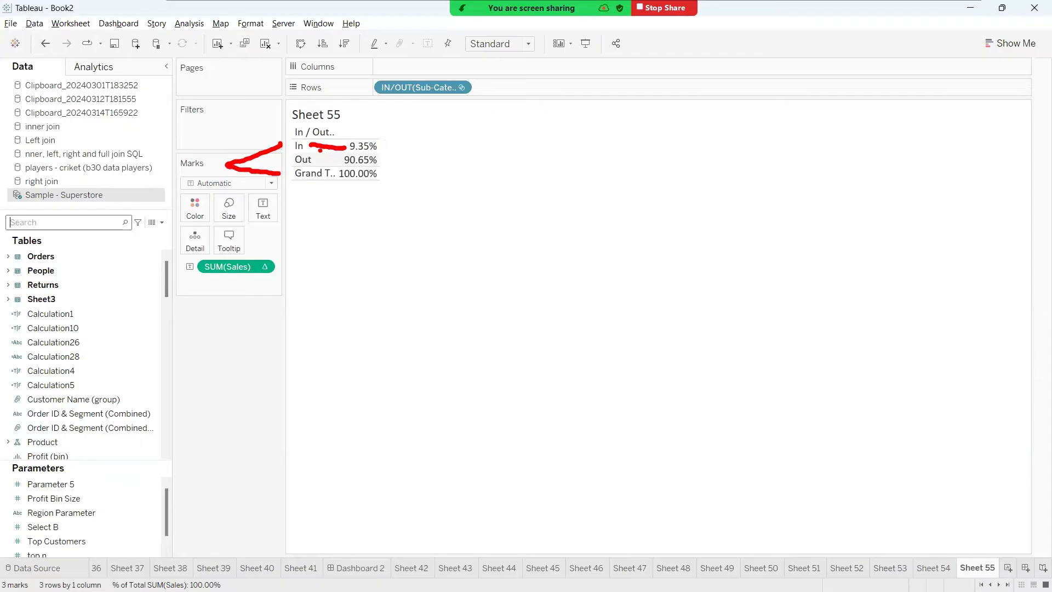
pyautogui.moveTo(309, 149)
pyautogui.mouseDown()
pyautogui.moveTo(295, 132)
pyautogui.moveTo(273, 147)
pyautogui.moveTo(309, 150)
pyautogui.moveTo(258, 165)
pyautogui.moveTo(332, 234)
pyautogui.moveTo(313, 160)
pyautogui.moveTo(292, 158)
pyautogui.mouseUp()
pyautogui.press('Escape')
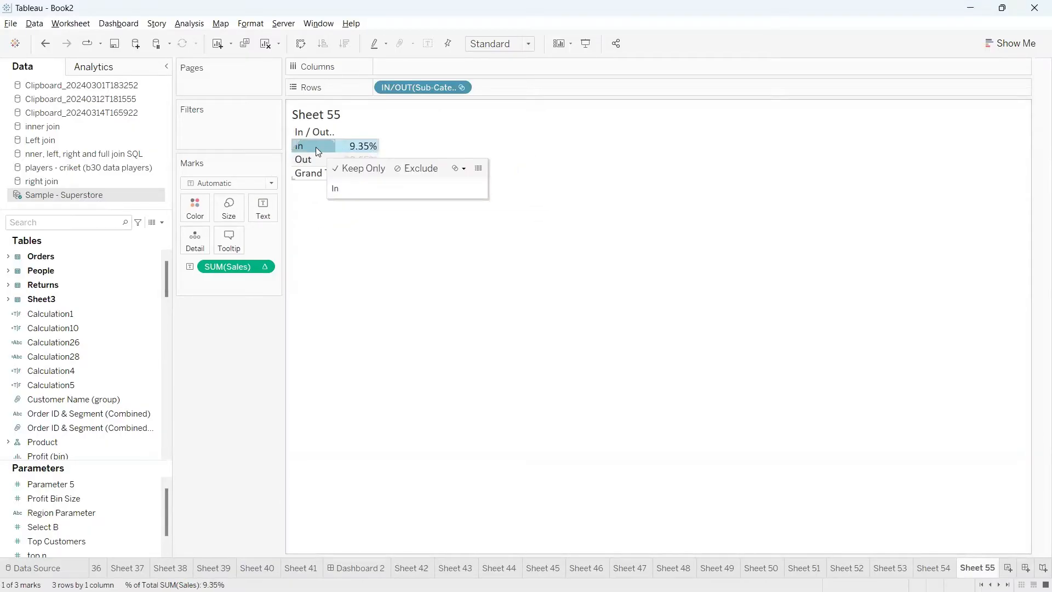
pyautogui.click(263, 267)
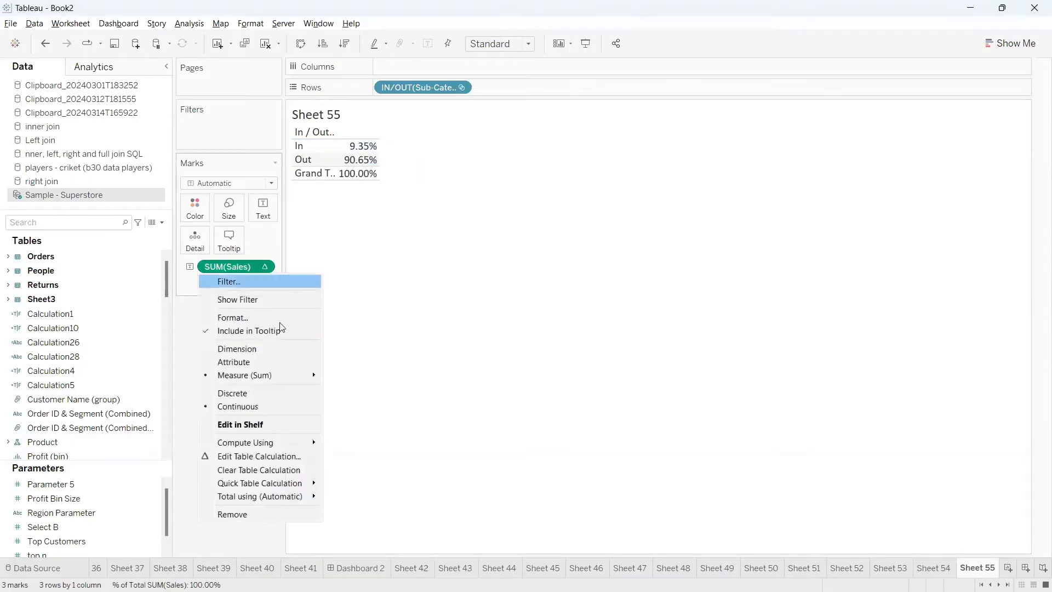
pyautogui.moveTo(297, 485)
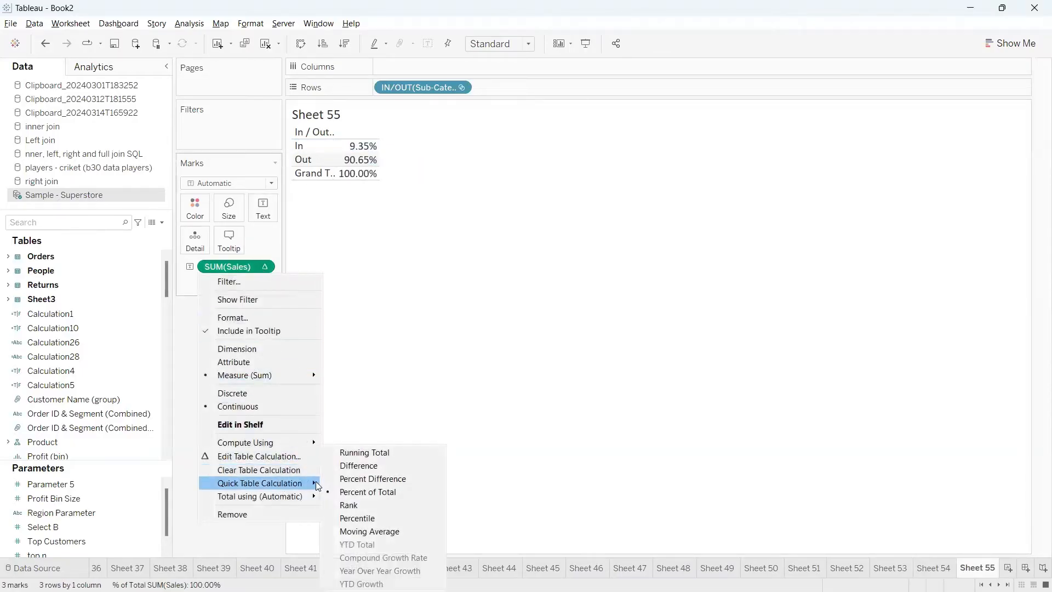
pyautogui.click(484, 396)
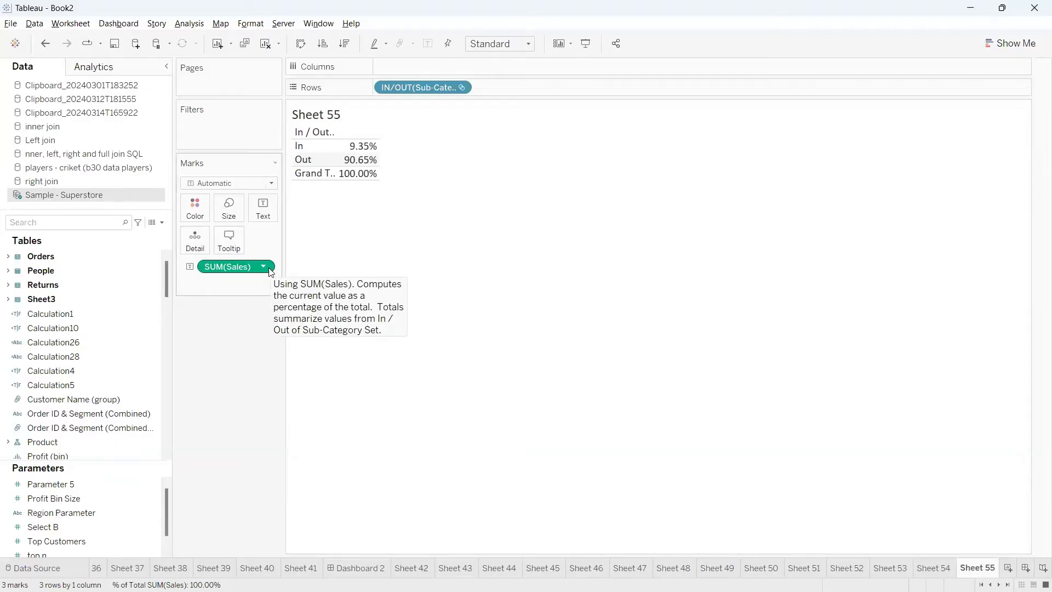
# Create a new worksheet, search the fields for "set" and place Sub-Category Set on Rows
pyautogui.click(1008, 567)
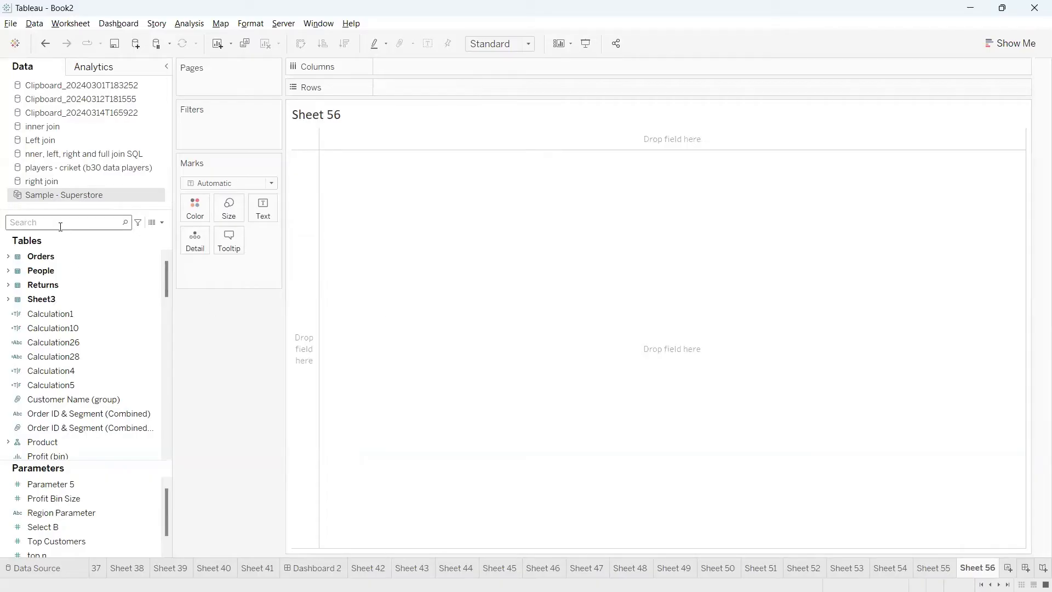
pyautogui.write('set')
pyautogui.click(68, 257)
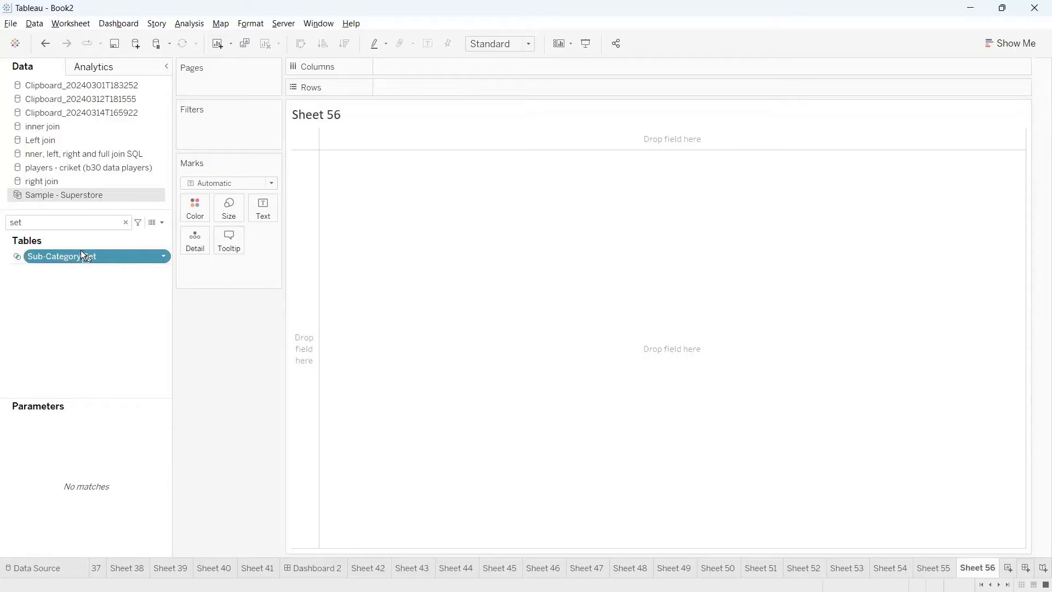
pyautogui.moveTo(82, 256); pyautogui.dragTo(416, 91)
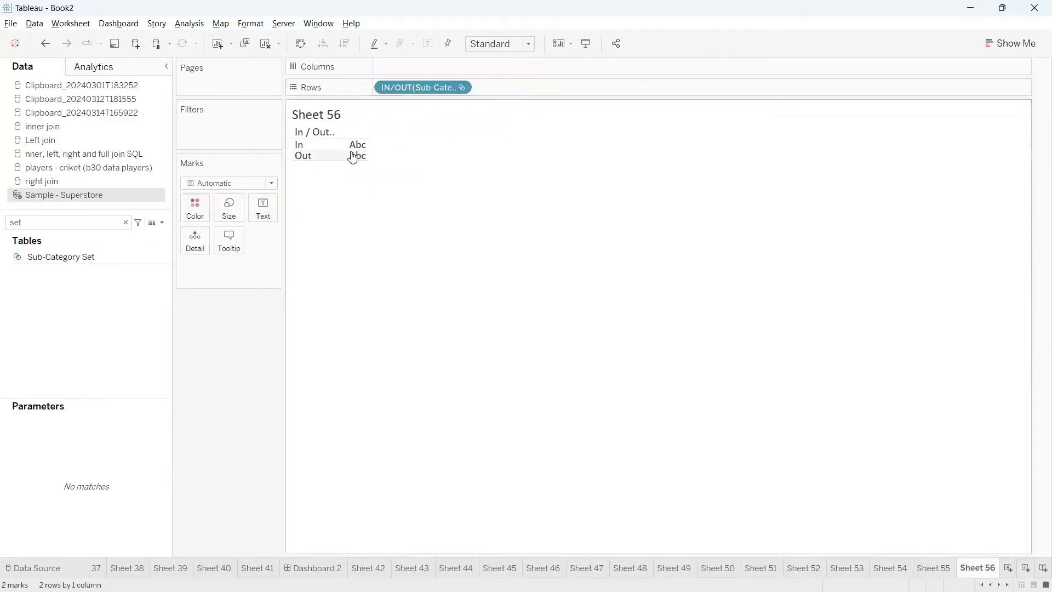
pyautogui.click(313, 145)
pyautogui.click(313, 144)
# Start a new calculated field named "%ge set"
pyautogui.click(162, 223)
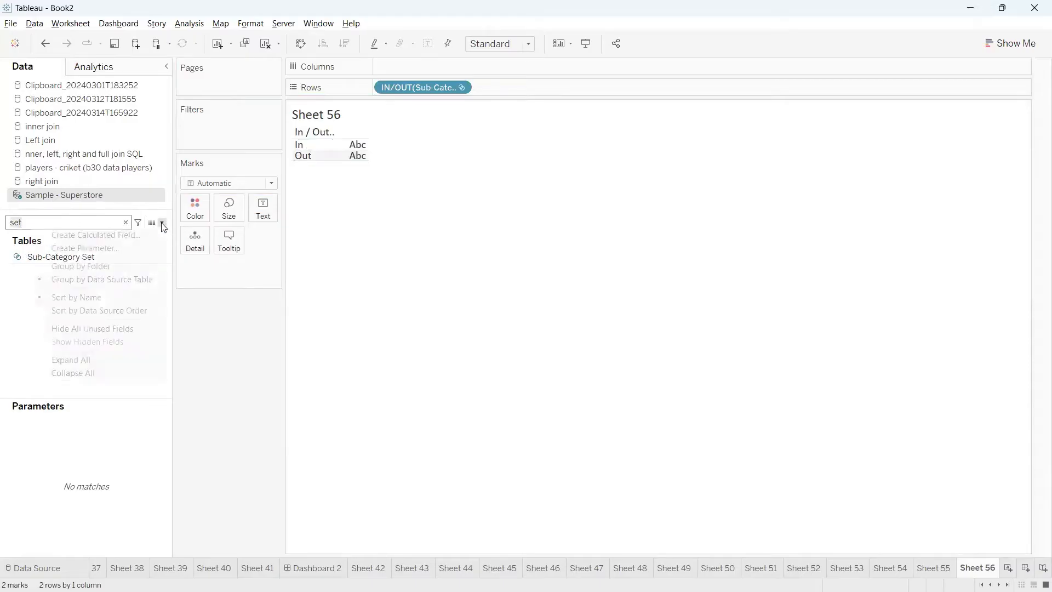
pyautogui.click(130, 234)
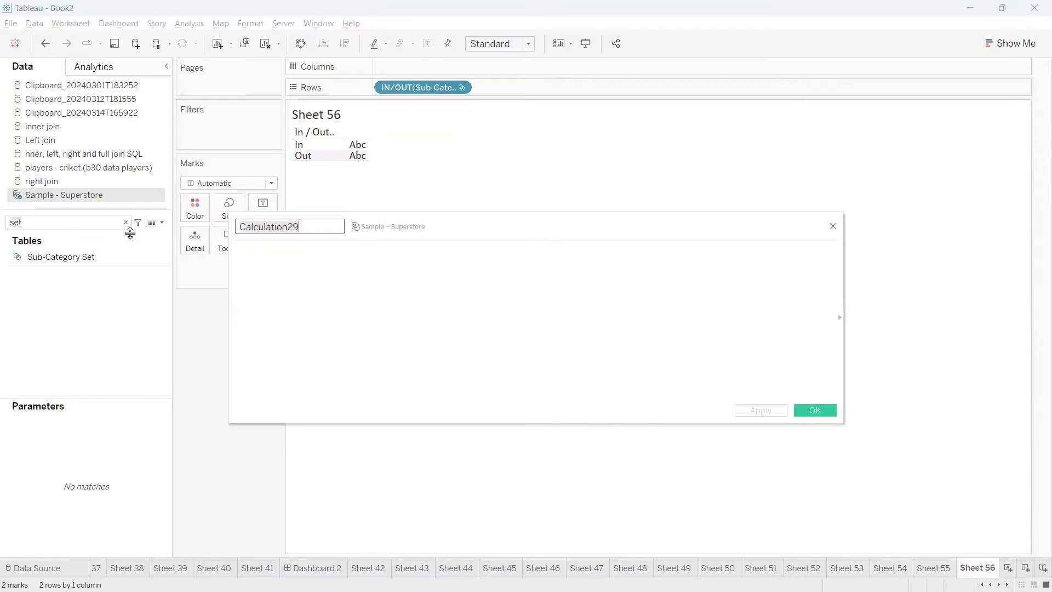
pyautogui.write('%ge set')
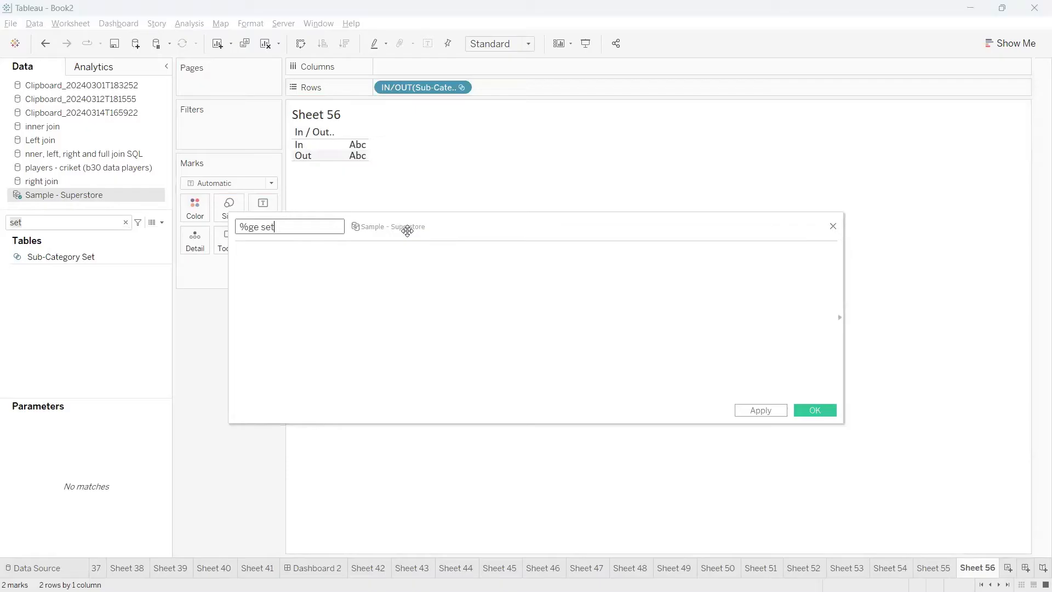
pyautogui.moveTo(406, 228); pyautogui.dragTo(458, 269)
pyautogui.click(416, 309)
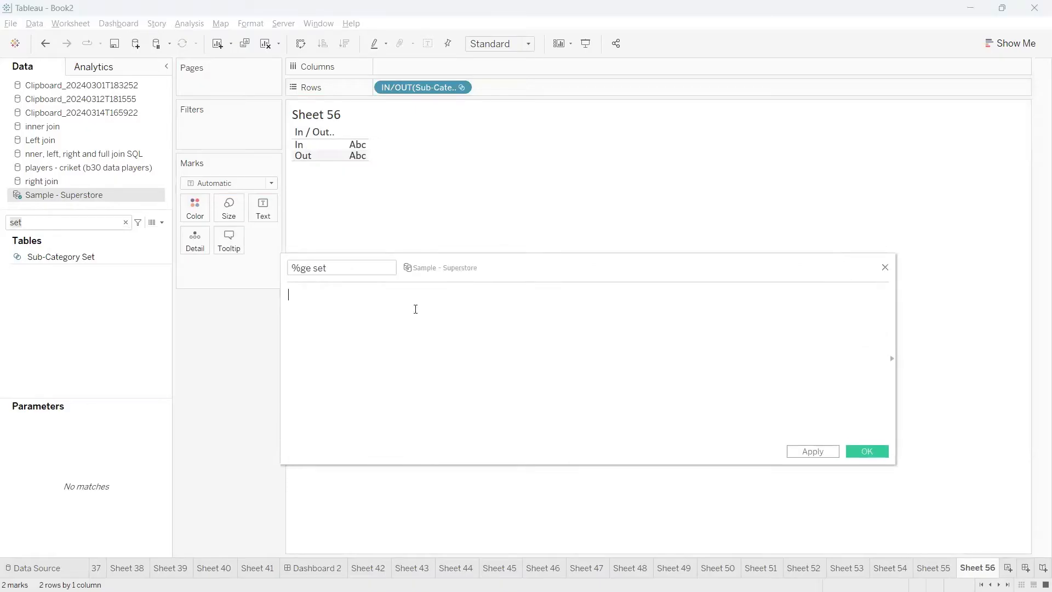
# Enter an IF … THEN … END structure in the %ge set formula with [Sub-Category Set] as its condition
pyautogui.write('IF')
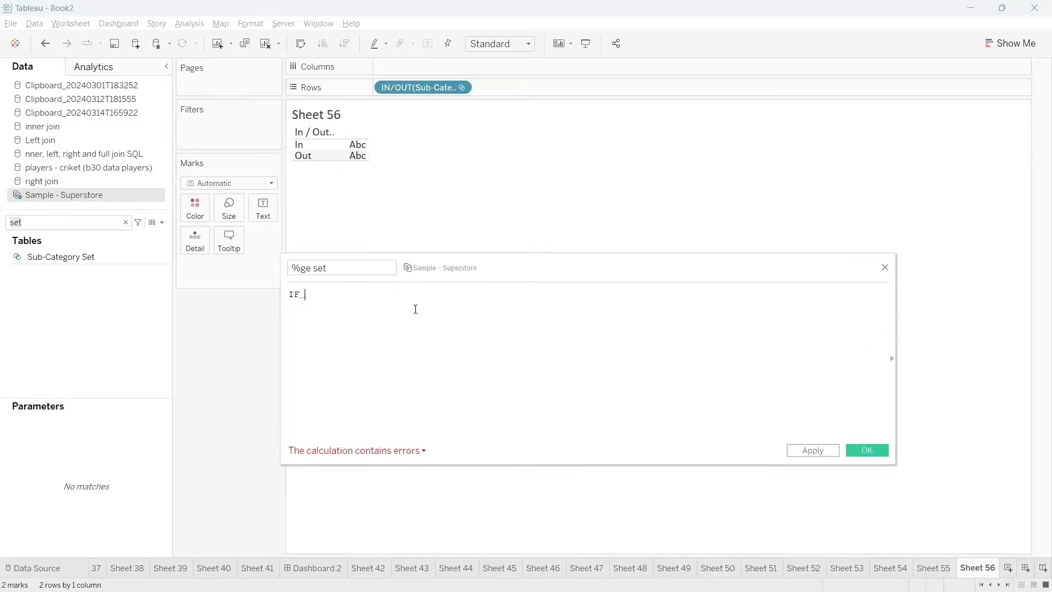
pyautogui.click(311, 145)
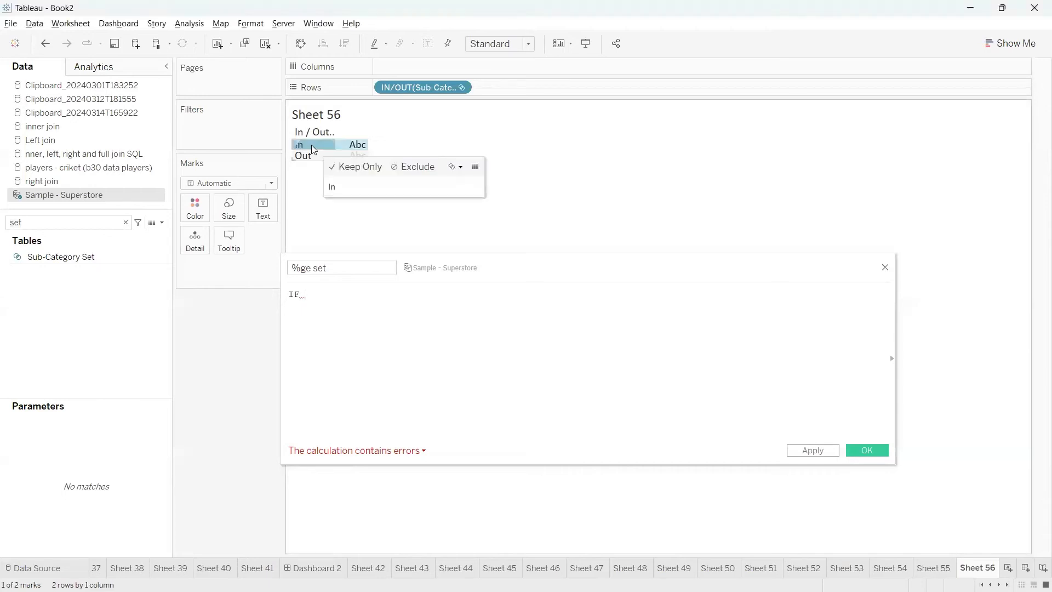
pyautogui.click(311, 144)
pyautogui.click(328, 298)
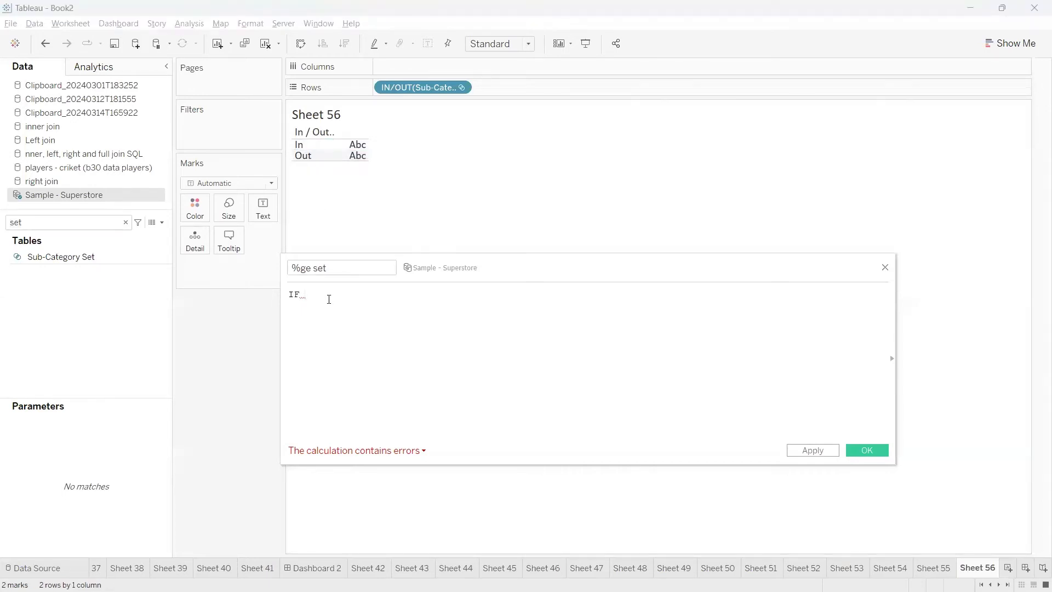
pyautogui.press('Return')
pyautogui.press('Return')
pyautogui.write('END')
pyautogui.press('Return')
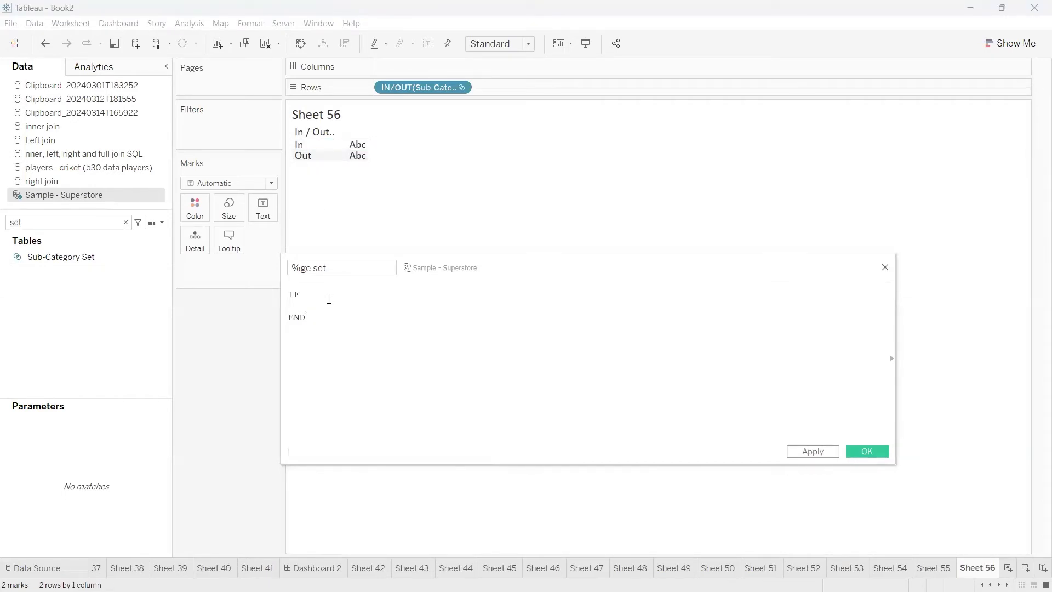
pyautogui.moveTo(68, 257); pyautogui.dragTo(315, 322)
pyautogui.write('THEN')
# Examine how the [Sub-Category Set] condition in the formula relates to the In row of the view
pyautogui.moveTo(388, 305); pyautogui.dragTo(300, 139)
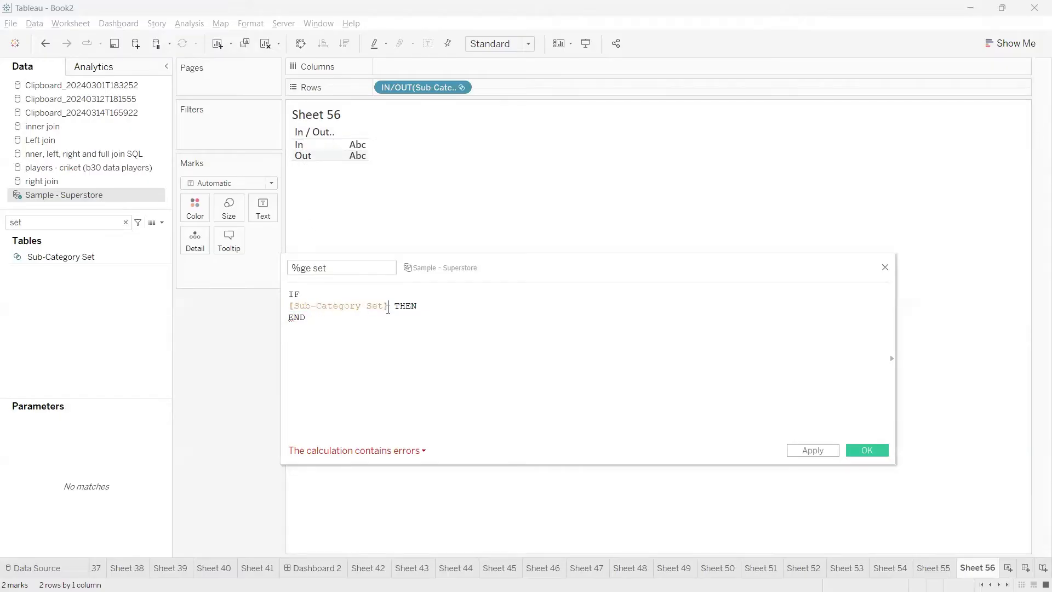
pyautogui.moveTo(388, 308); pyautogui.dragTo(288, 306)
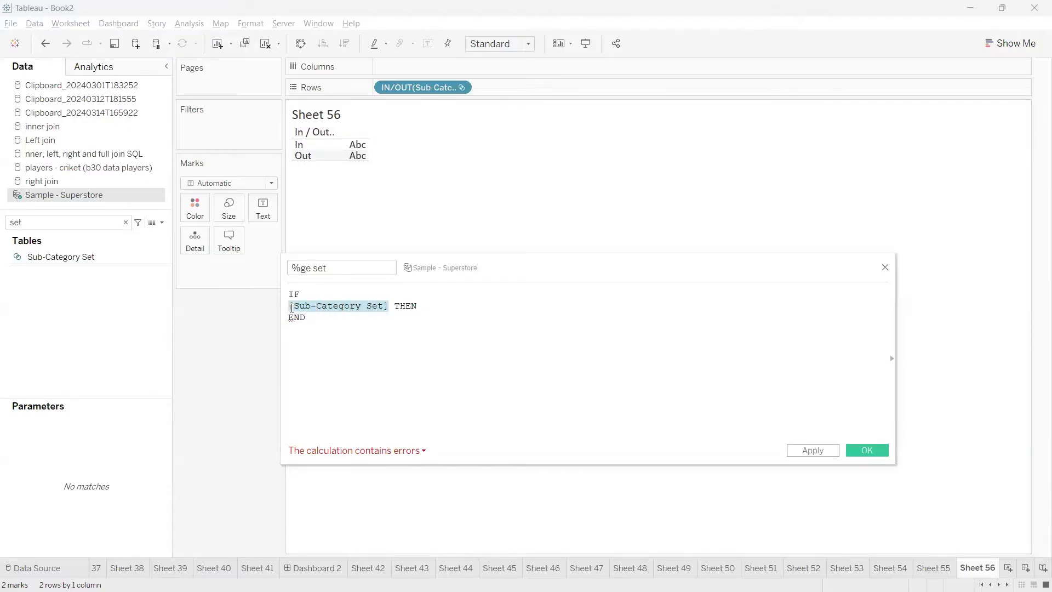
pyautogui.click(90, 258)
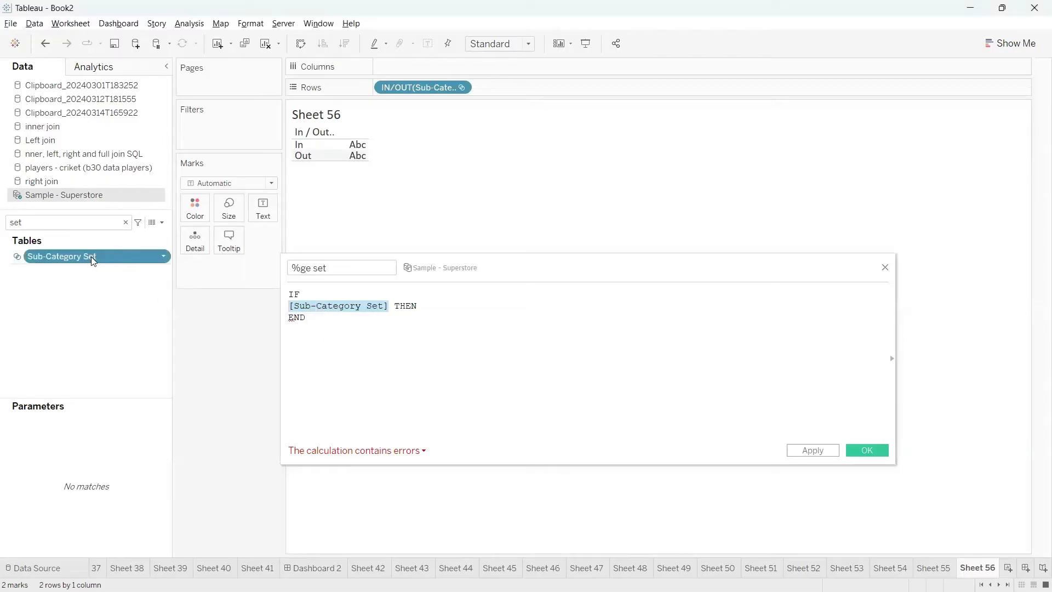
pyautogui.click(387, 312)
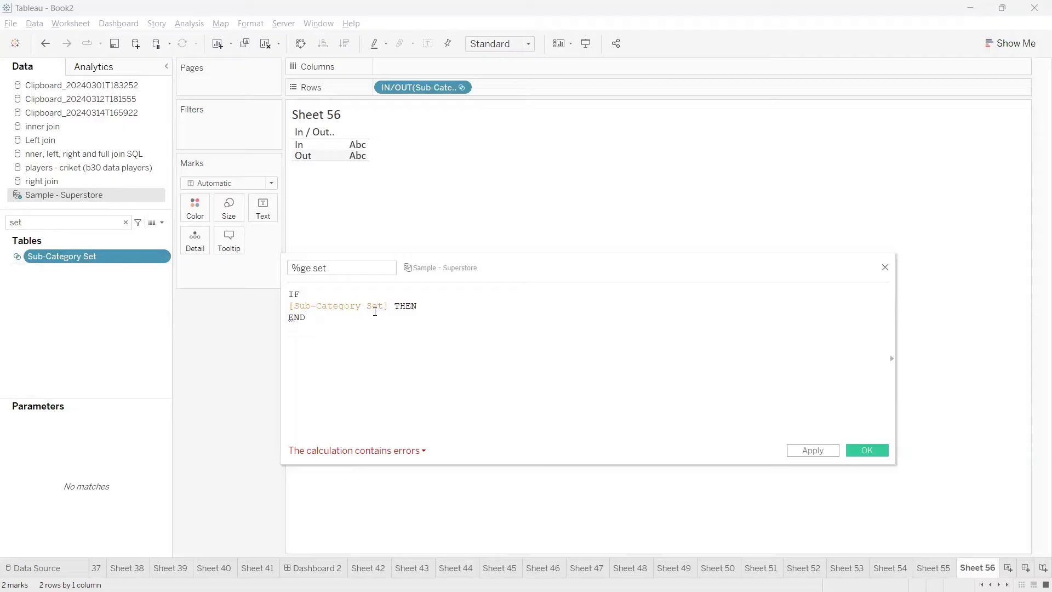
pyautogui.moveTo(350, 298)
pyautogui.mouseDown()
pyautogui.moveTo(311, 207)
pyautogui.moveTo(266, 147)
pyautogui.moveTo(288, 143)
pyautogui.moveTo(275, 136)
pyautogui.mouseUp()
pyautogui.press('Escape')
pyautogui.moveTo(388, 306); pyautogui.dragTo(281, 305)
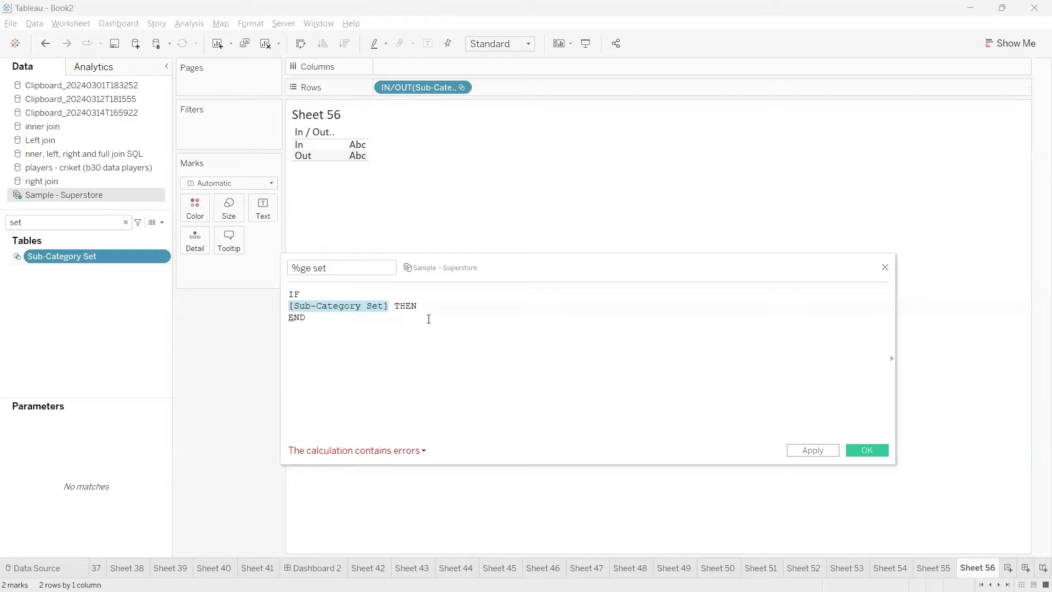
# Return [Sales] after THEN and join the formula into one line: IF [Sub-Category Set] THEN [Sales] END
pyautogui.click(442, 304)
pyautogui.write('sal')
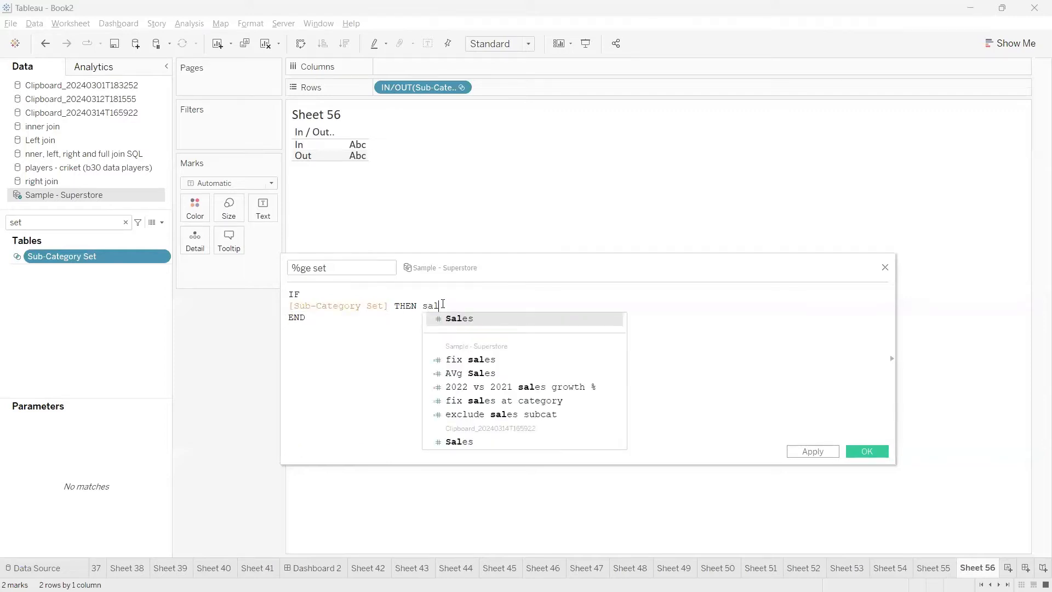
pyautogui.press('Return')
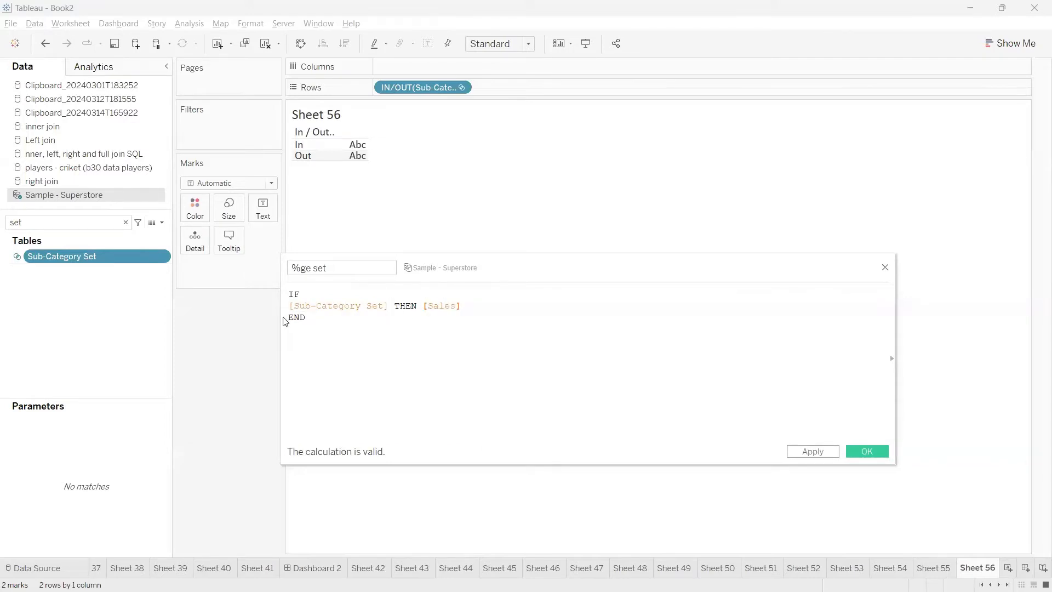
pyautogui.click(290, 318)
pyautogui.press('BackSpace')
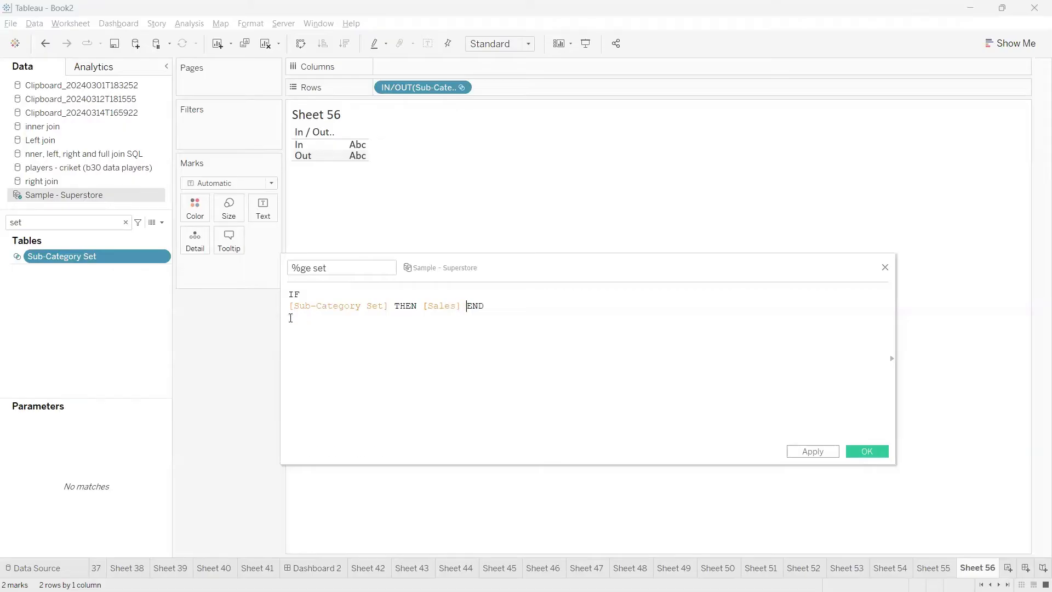
pyautogui.click(290, 306)
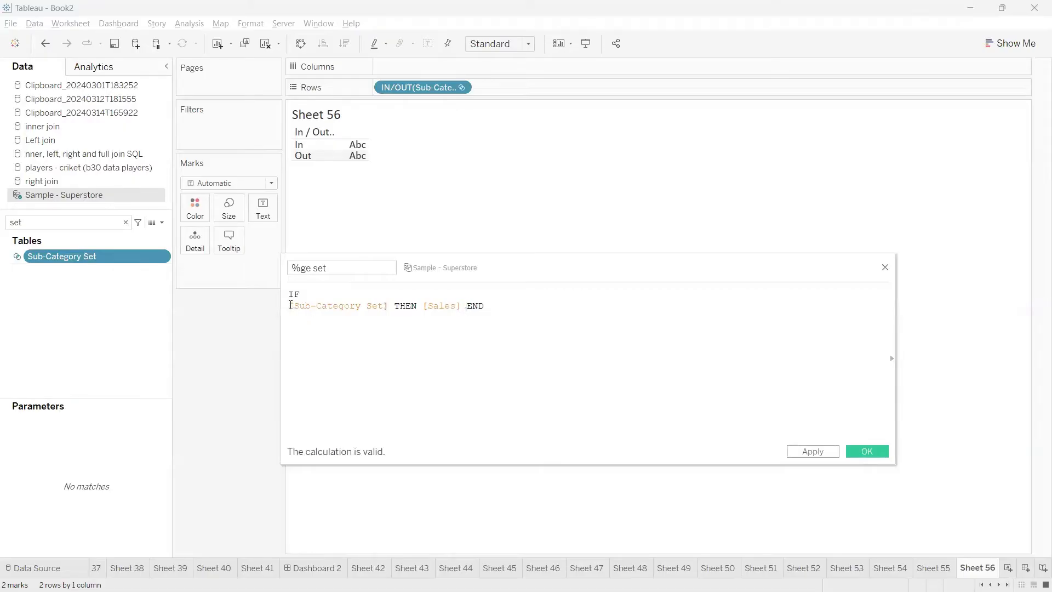
pyautogui.press('BackSpace')
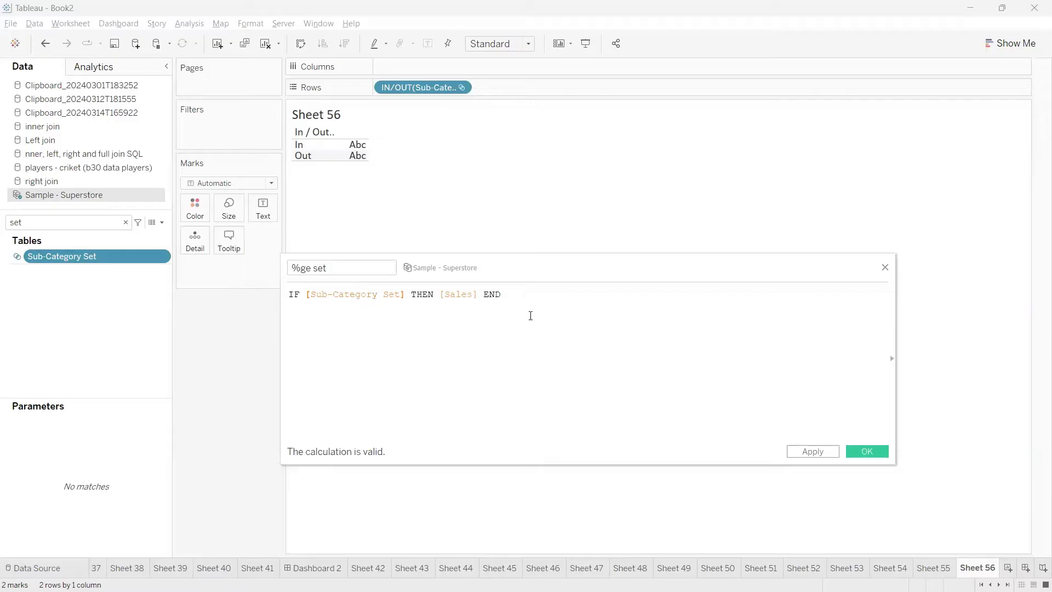
# Apply the %ge set calculation and add it to the view as text, keeping the calculation editor open
pyautogui.moveTo(505, 299); pyautogui.dragTo(424, 322)
pyautogui.click(812, 454)
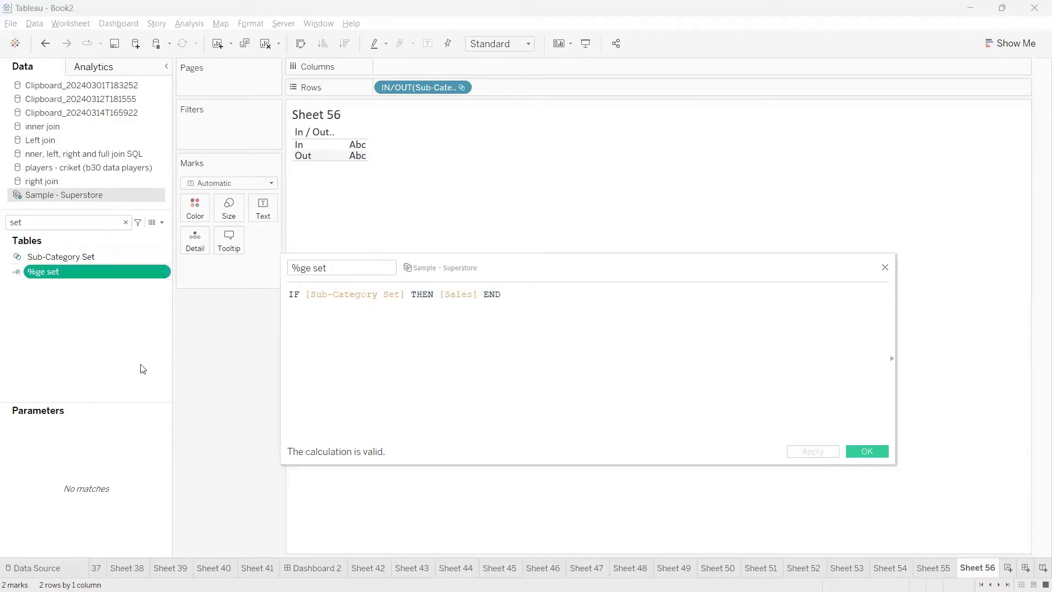
pyautogui.moveTo(71, 271); pyautogui.dragTo(261, 209)
pyautogui.moveTo(347, 154)
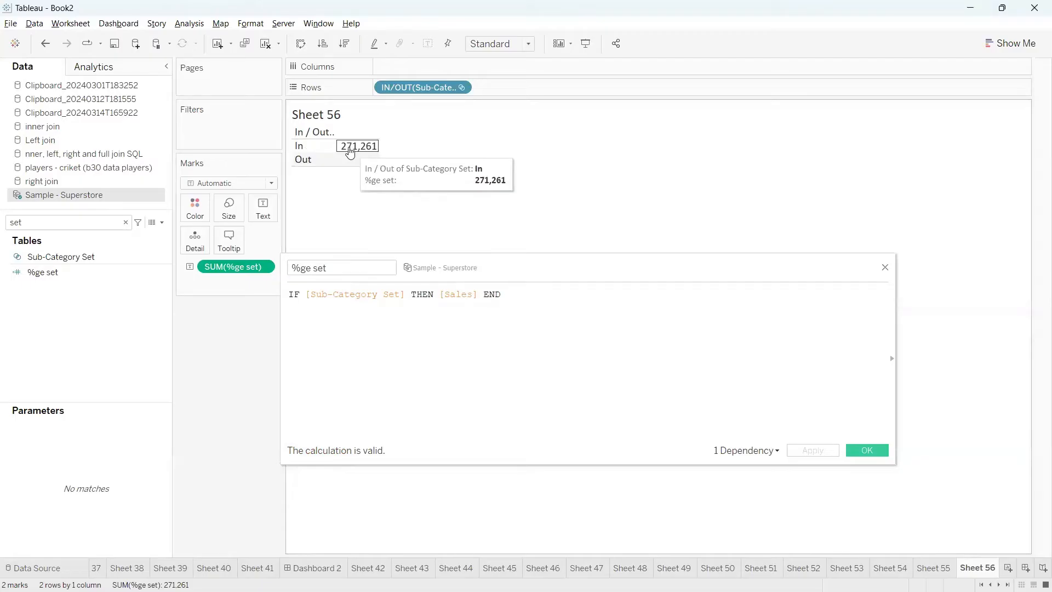
# Examine how the In value follows from the [Sub-Category Set] condition and the [Sales] result in the formula
pyautogui.moveTo(285, 312); pyautogui.dragTo(490, 308)
pyautogui.moveTo(338, 143)
pyautogui.mouseDown()
pyautogui.moveTo(277, 149)
pyautogui.moveTo(272, 201)
pyautogui.moveTo(331, 273)
pyautogui.mouseUp()
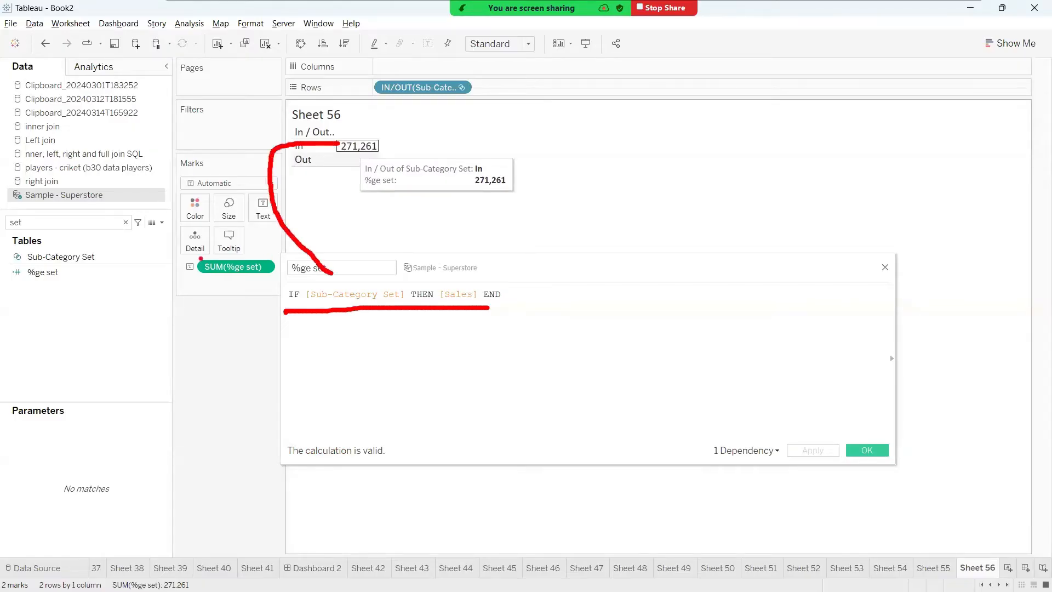
pyautogui.moveTo(96, 258)
pyautogui.mouseDown()
pyautogui.moveTo(331, 278)
pyautogui.moveTo(313, 293)
pyautogui.moveTo(336, 311)
pyautogui.moveTo(408, 291)
pyautogui.moveTo(335, 279)
pyautogui.mouseUp()
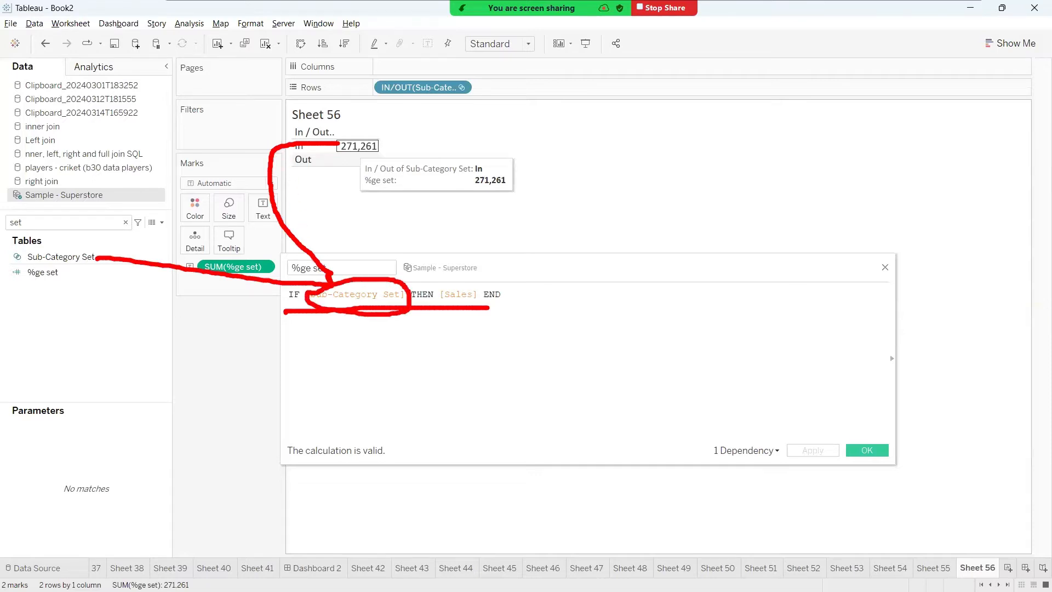
pyautogui.moveTo(302, 146); pyautogui.dragTo(275, 153)
pyautogui.moveTo(406, 294); pyautogui.dragTo(305, 294)
pyautogui.doubleClick(457, 296)
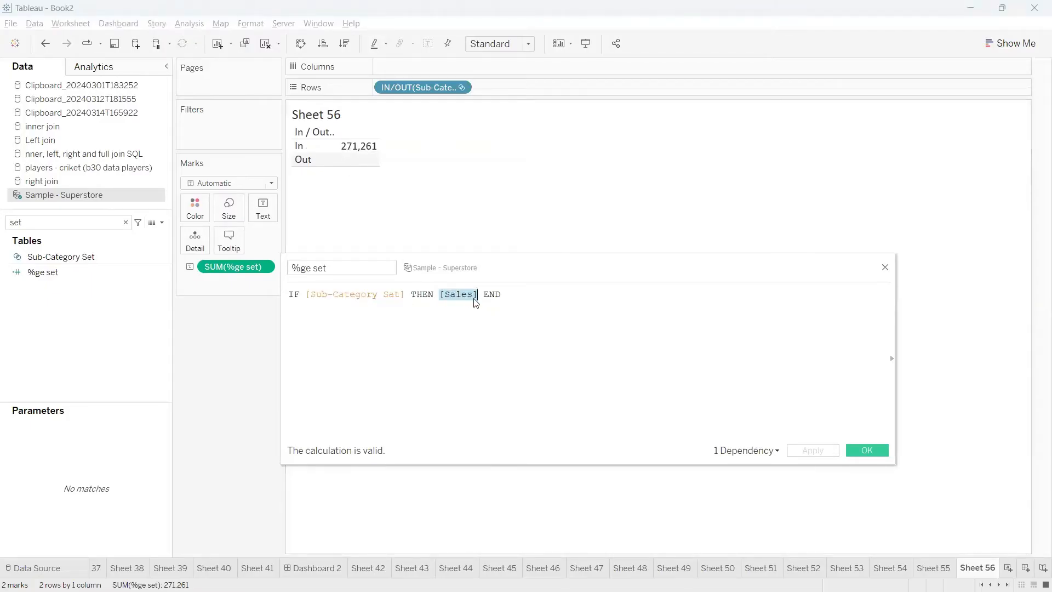
# Wrap the %ge set formula in an aggregation: SUM(IF [Sub-Category Set] THEN [Sales] END)
pyautogui.click(514, 298)
pyautogui.write(')')
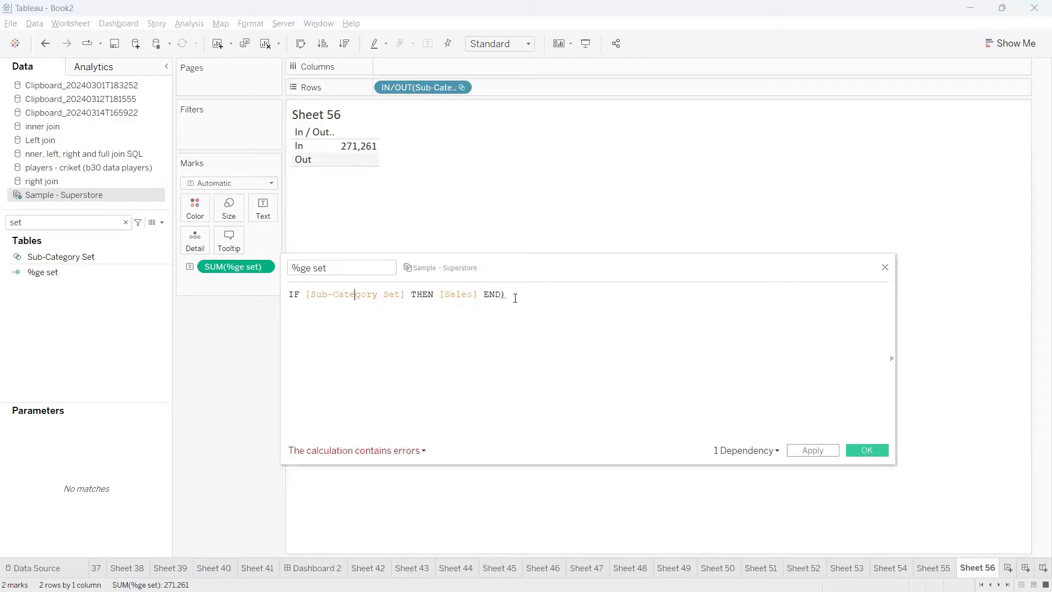
pyautogui.press('Home')
pyautogui.write('(')
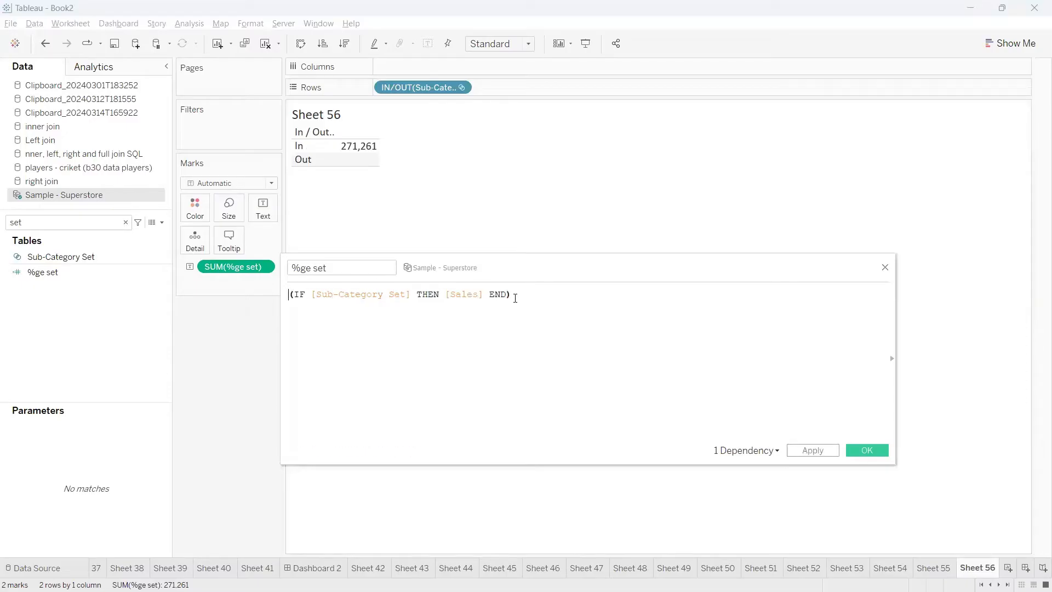
pyautogui.press('Left')
pyautogui.write('sum')
pyautogui.press('Return')
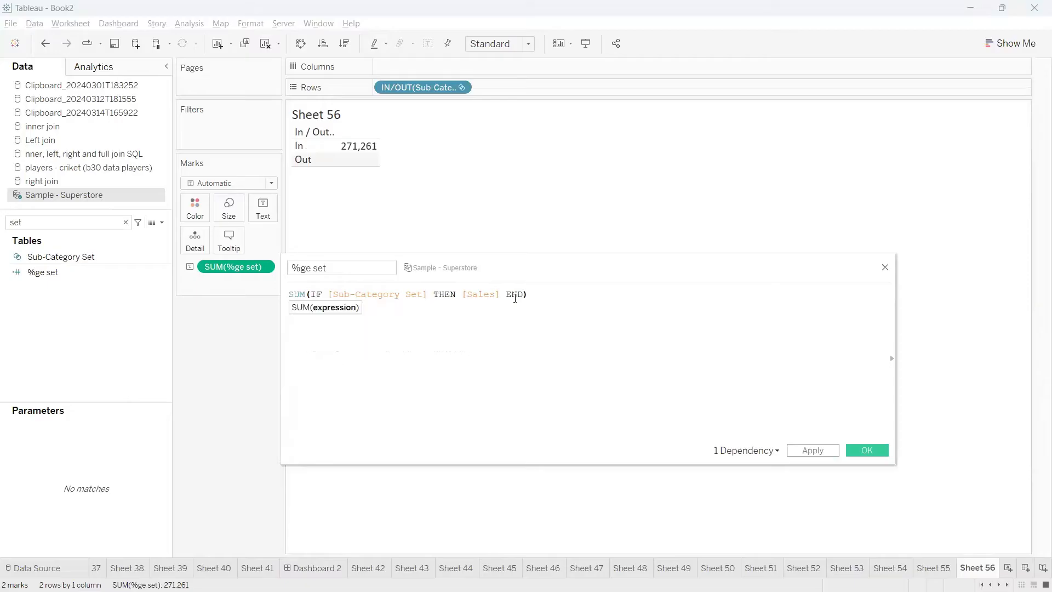
pyautogui.hotkey('ctrl', 'a')
pyautogui.click(367, 324)
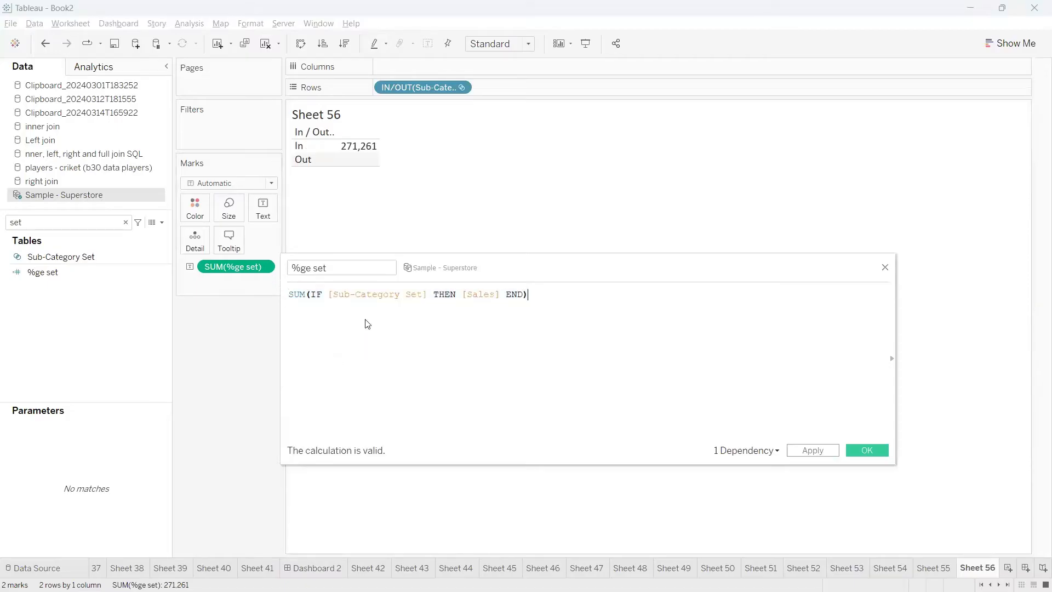
# Divide the set's summed sales by SUM([Sales]), with the division sign and divisor on separate lines of the formula
pyautogui.press('Return')
pyautogui.write('/')
pyautogui.press('Return')
pyautogui.write('sum')
pyautogui.press('Return')
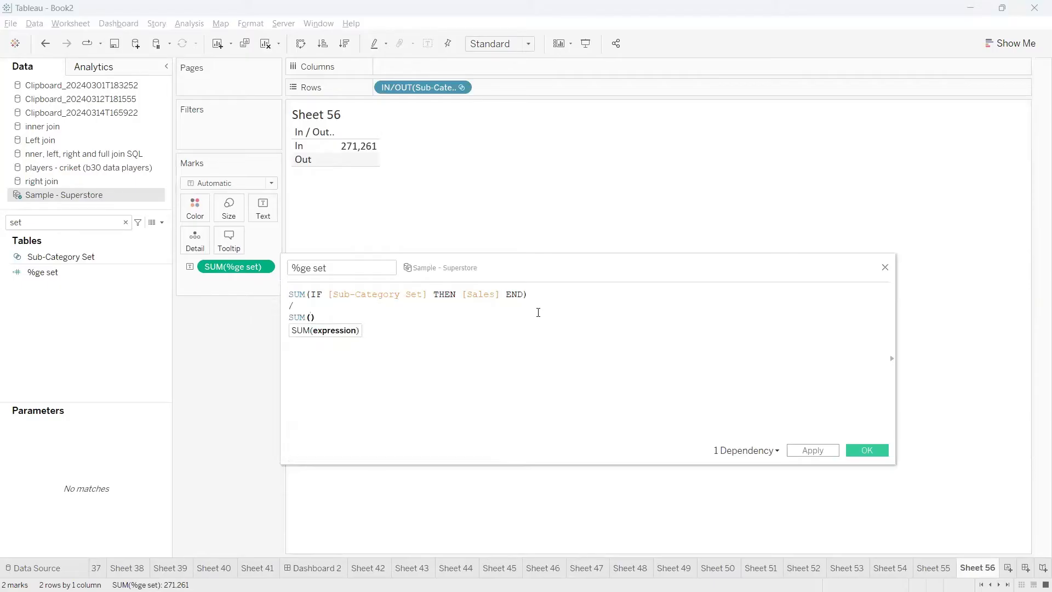
pyautogui.write('sales')
pyautogui.press('Return')
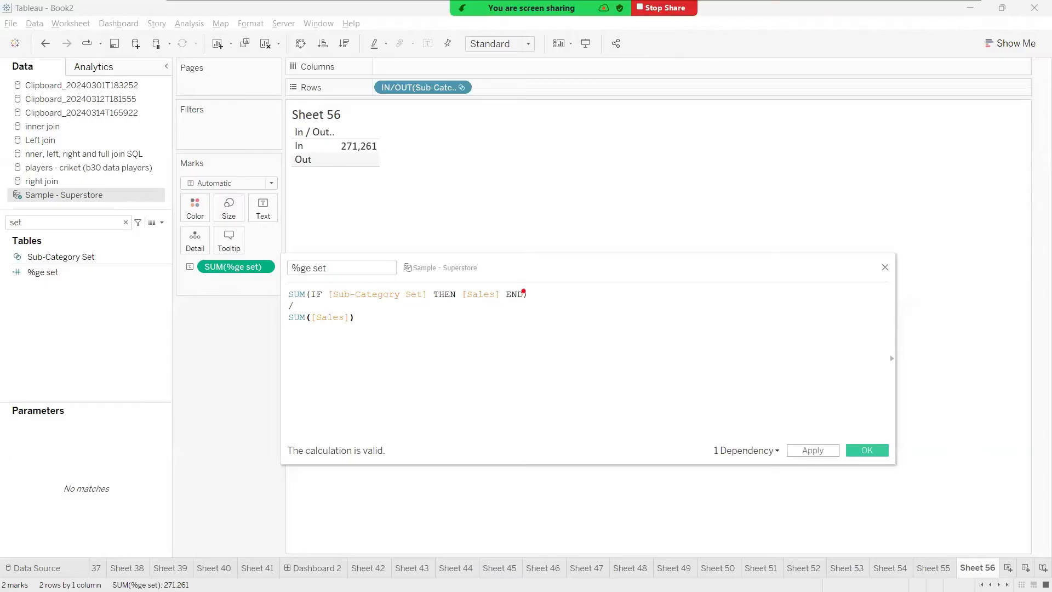
# Examine how the formula's numerator for the set's sales relates to the overall SUM([Sales]) denominator
pyautogui.moveTo(531, 297)
pyautogui.mouseDown()
pyautogui.moveTo(570, 272)
pyautogui.moveTo(587, 275)
pyautogui.moveTo(583, 229)
pyautogui.mouseUp()
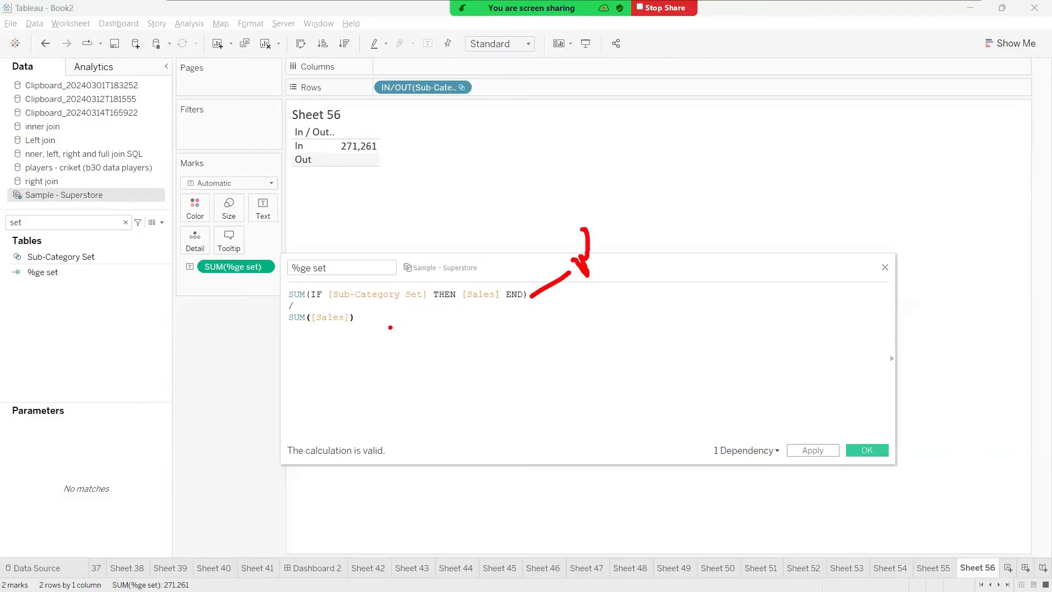
pyautogui.moveTo(365, 328)
pyautogui.mouseDown()
pyautogui.moveTo(378, 359)
pyautogui.moveTo(360, 355)
pyautogui.mouseUp()
pyautogui.moveTo(433, 368)
pyautogui.mouseDown()
pyautogui.moveTo(439, 362)
pyautogui.moveTo(466, 399)
pyautogui.mouseUp()
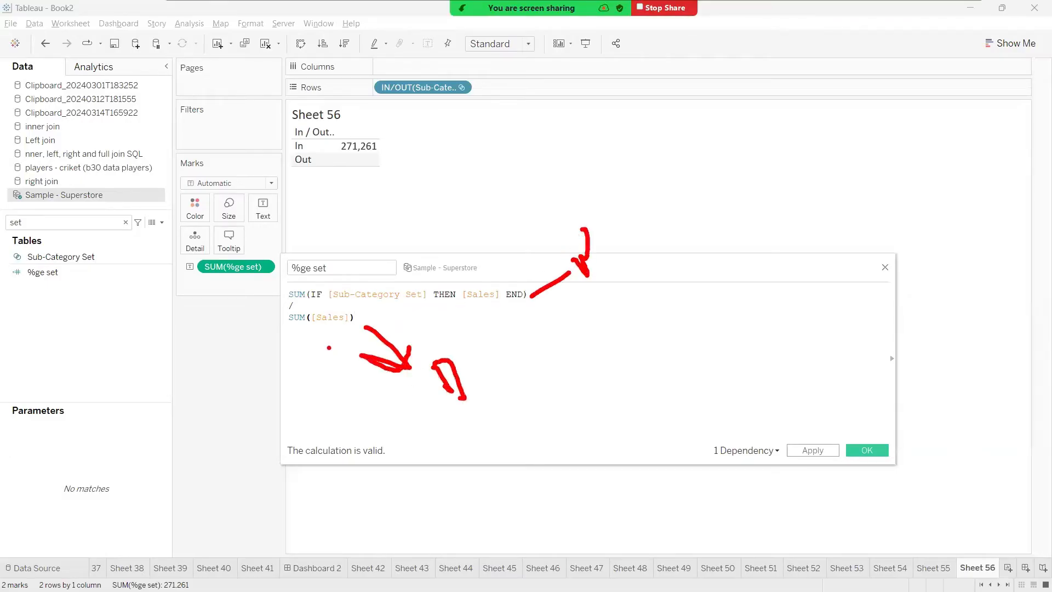
pyautogui.moveTo(288, 333)
pyautogui.mouseDown()
pyautogui.moveTo(357, 331)
pyautogui.moveTo(348, 306)
pyautogui.moveTo(279, 329)
pyautogui.moveTo(313, 337)
pyautogui.moveTo(335, 392)
pyautogui.moveTo(347, 371)
pyautogui.mouseUp()
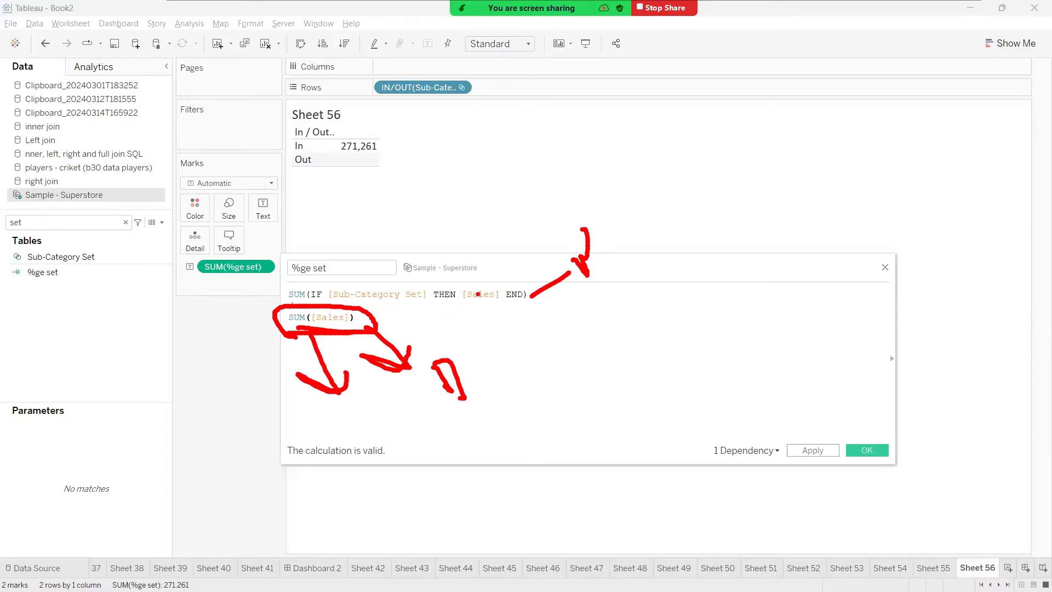
pyautogui.moveTo(478, 290); pyautogui.dragTo(482, 270)
pyautogui.moveTo(334, 299)
pyautogui.mouseDown()
pyautogui.moveTo(431, 308)
pyautogui.moveTo(349, 311)
pyautogui.moveTo(373, 299)
pyautogui.moveTo(370, 265)
pyautogui.moveTo(385, 257)
pyautogui.moveTo(377, 241)
pyautogui.mouseUp()
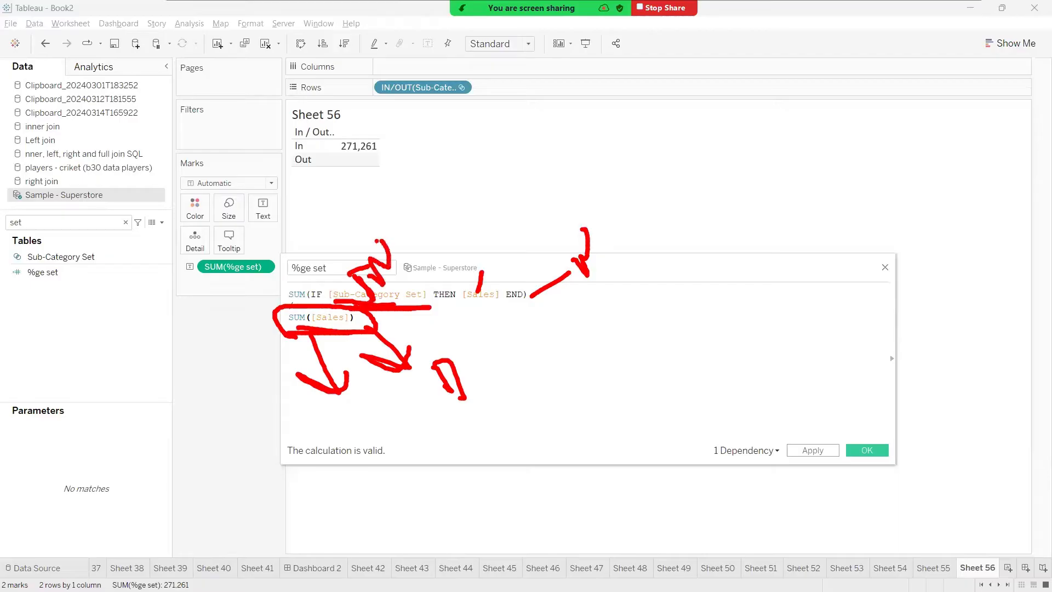
pyautogui.press('Escape')
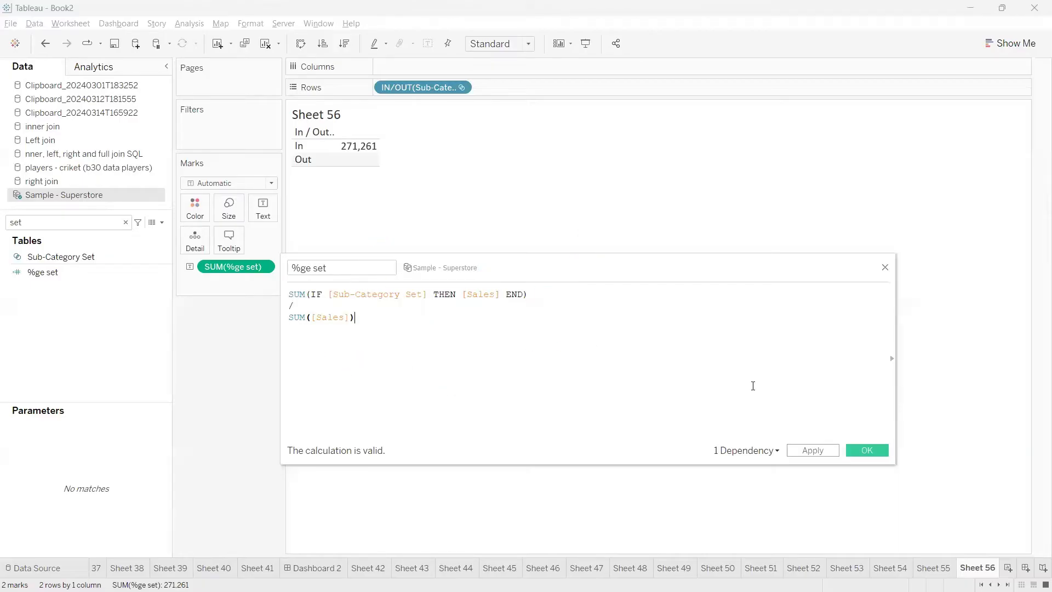
# Save the %ge set calculation and show it as the only text value on Sheet 56, without the set on Rows
pyautogui.click(854, 447)
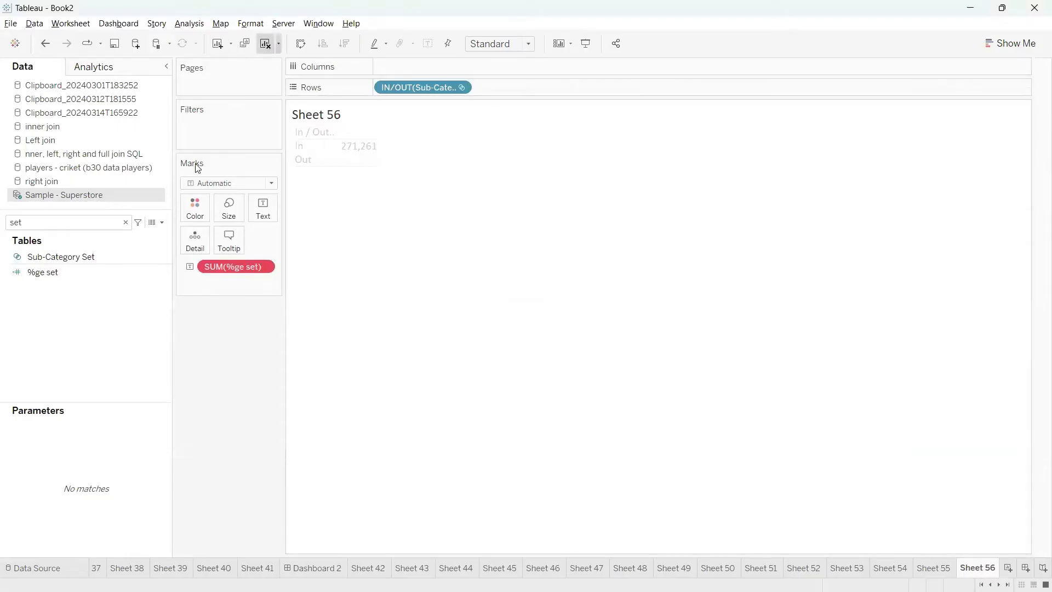
pyautogui.moveTo(71, 274); pyautogui.dragTo(258, 208)
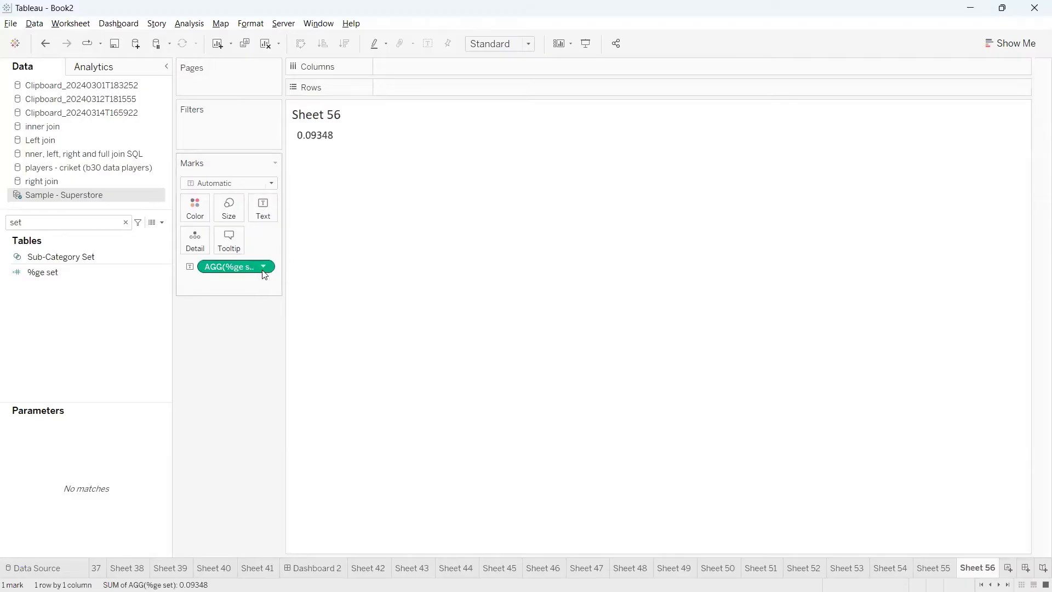
# Format the %ge set value as a percentage with 2 decimal places
pyautogui.click(264, 268)
pyautogui.click(246, 330)
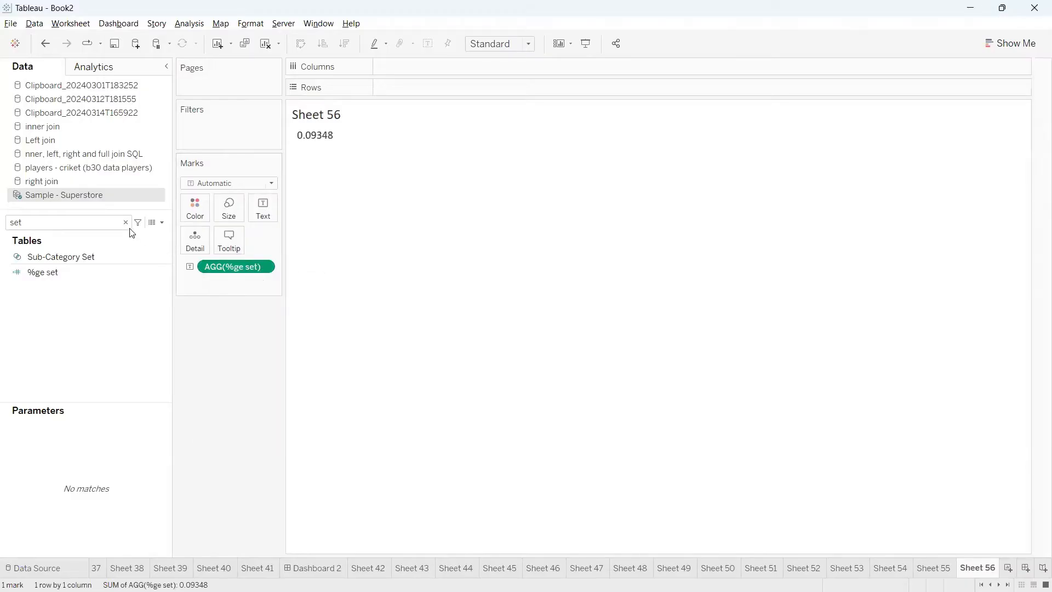
pyautogui.click(139, 187)
pyautogui.click(104, 262)
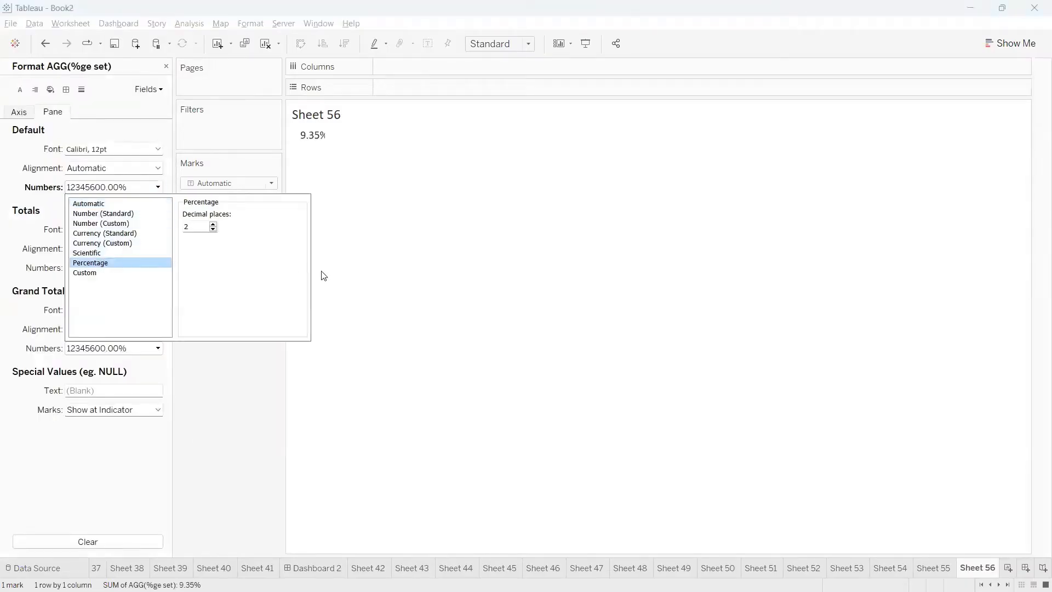
pyautogui.click(422, 278)
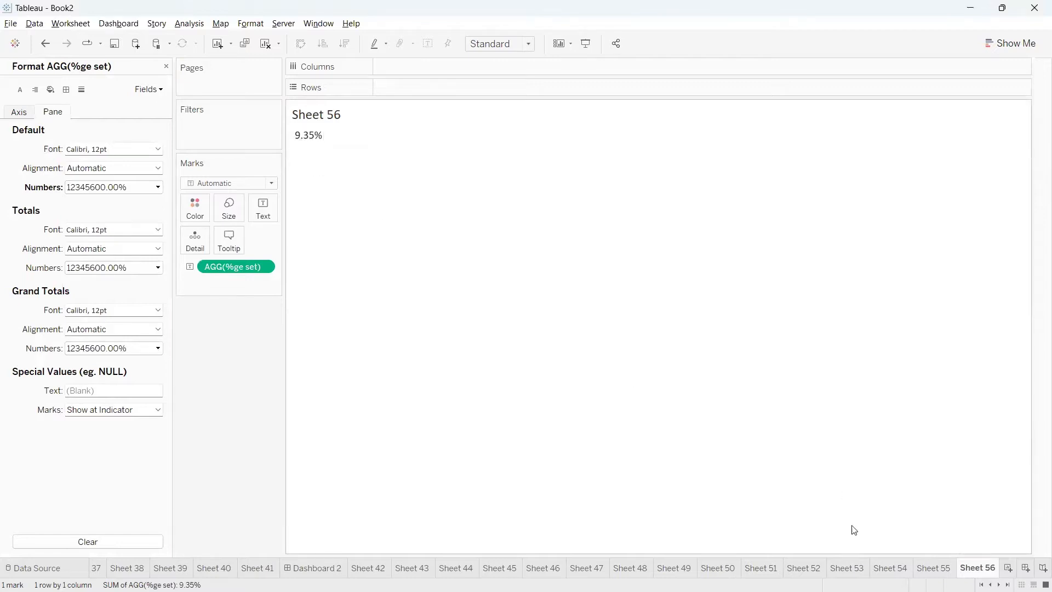
# Compare the result with the In percentage on Sheet 55, and return to Sheet 56 with the formatting options closed and field search cleared
pyautogui.click(931, 565)
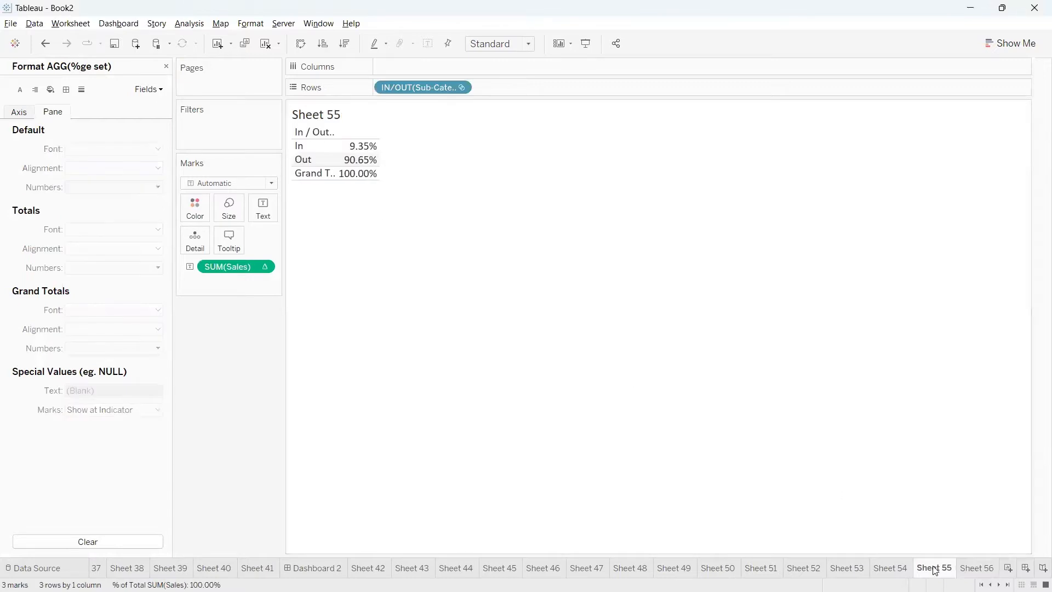
pyautogui.moveTo(374, 147); pyautogui.dragTo(406, 133)
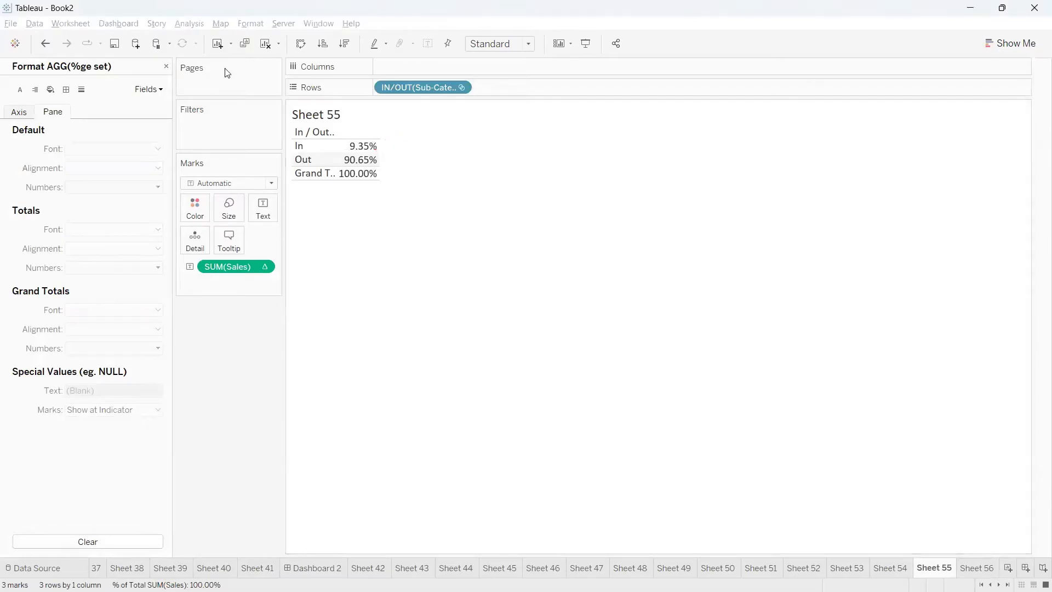
pyautogui.click(166, 65)
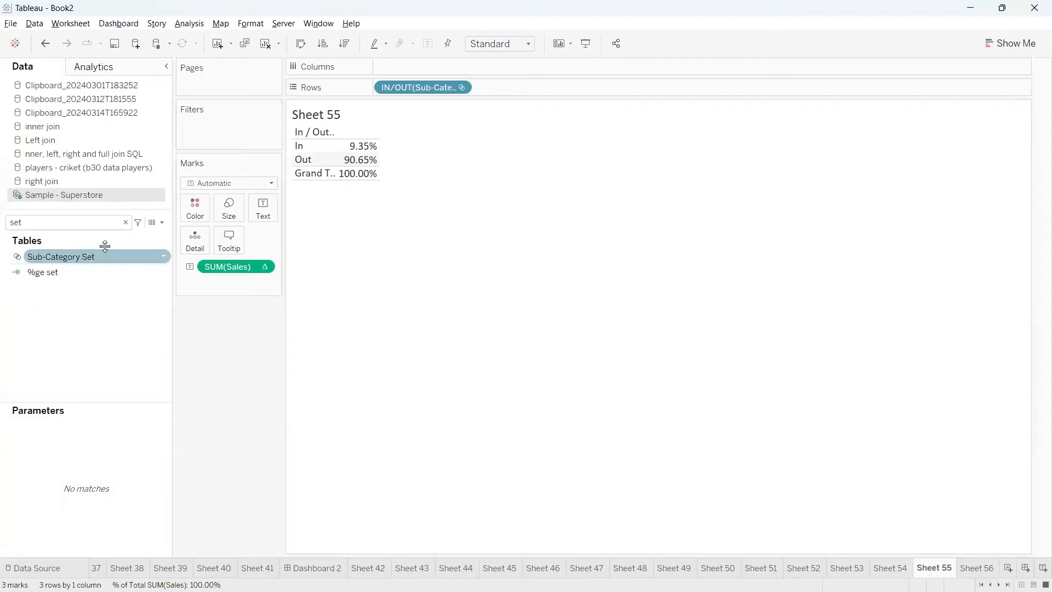
pyautogui.click(125, 222)
pyautogui.hotkey('ctrl', 'Tab')
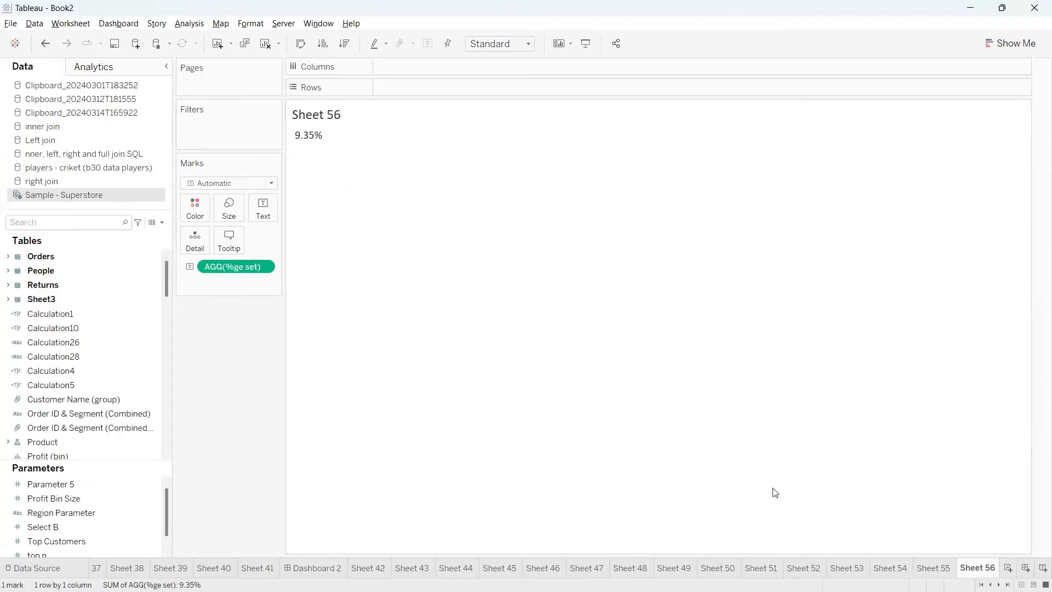
# Create a new worksheet and place Sub-Category Set on Rows
pyautogui.hotkey('ctrl', 'm')
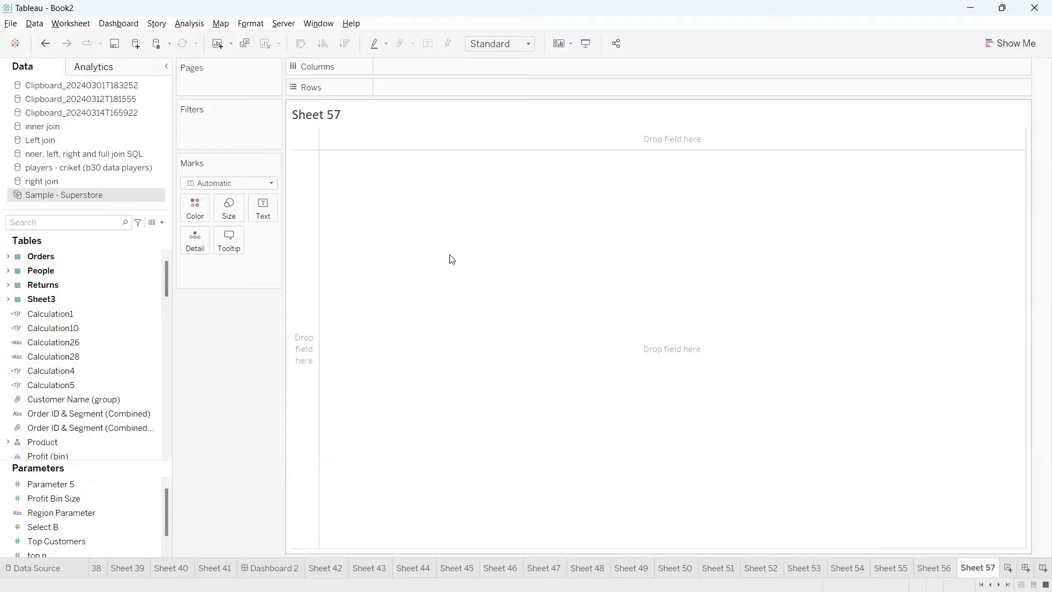
pyautogui.click(114, 223)
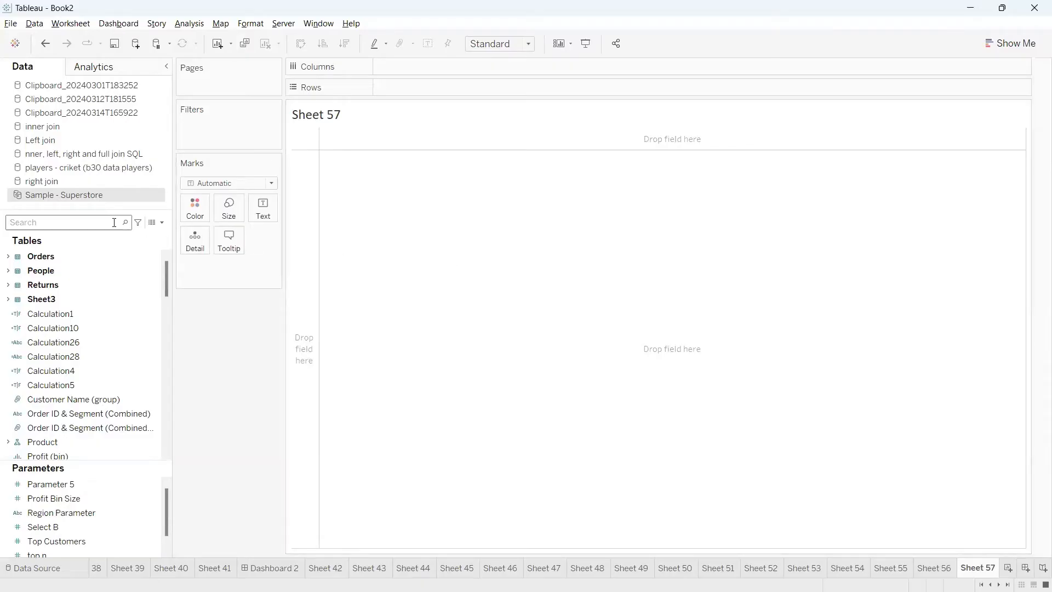
pyautogui.write('set')
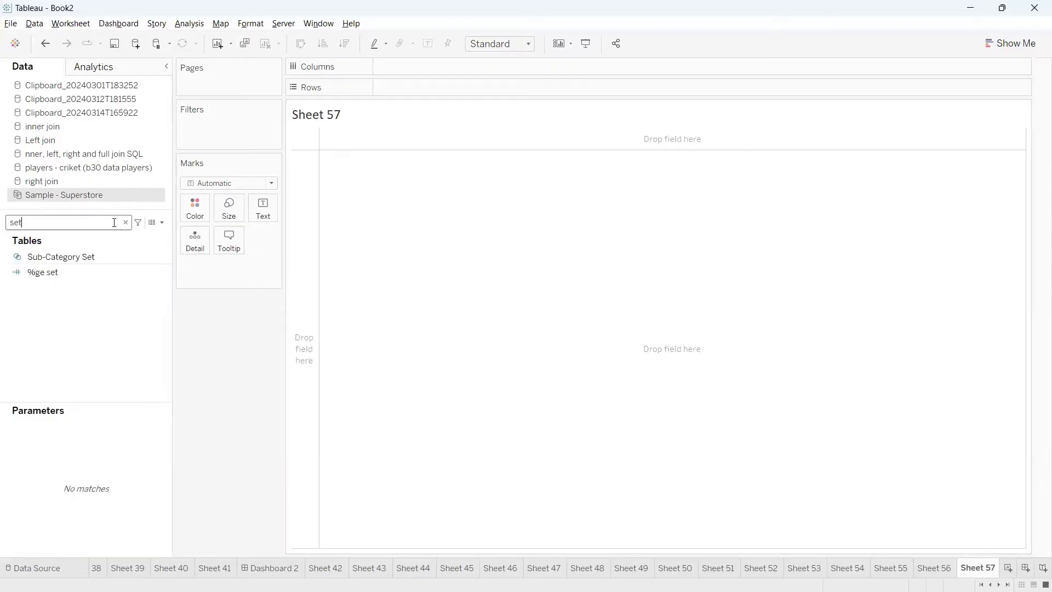
pyautogui.moveTo(66, 257); pyautogui.dragTo(445, 91)
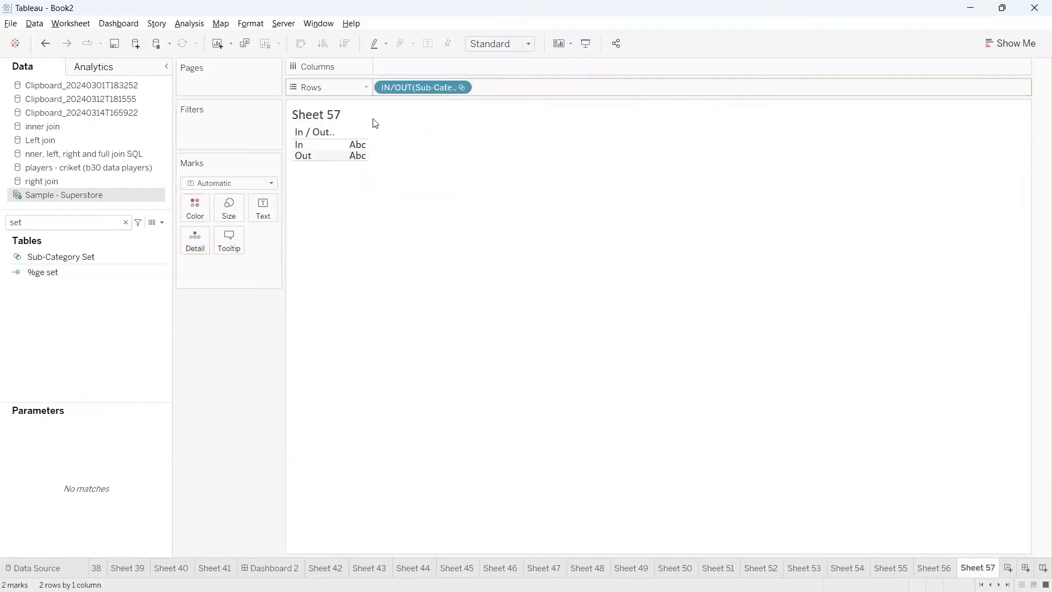
# Add Sales as text to the In/Out view and examine the In row
pyautogui.doubleClick(96, 222)
pyautogui.write('sa')
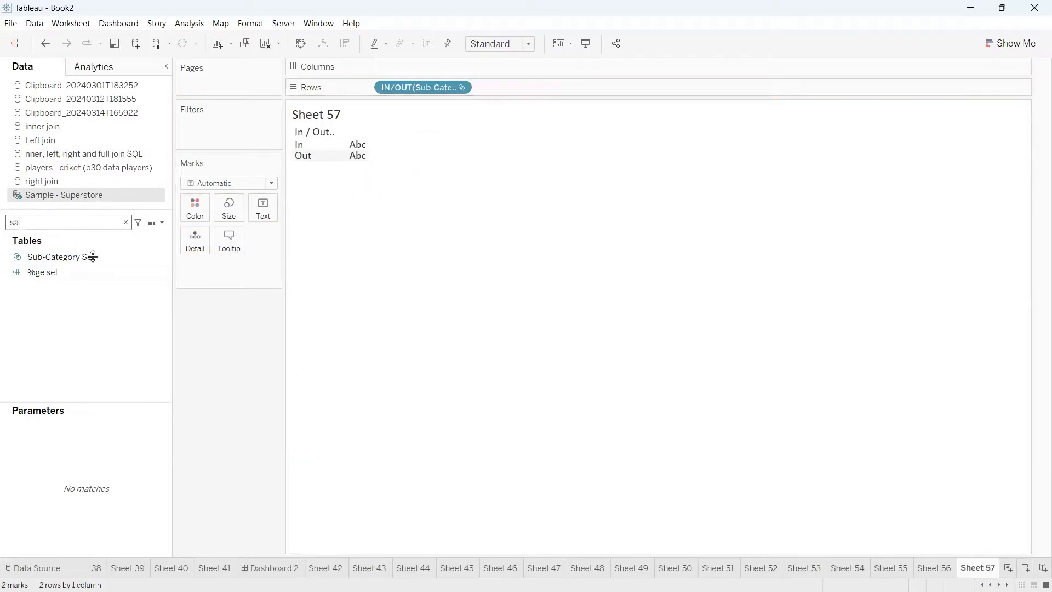
pyautogui.moveTo(55, 281); pyautogui.dragTo(260, 209)
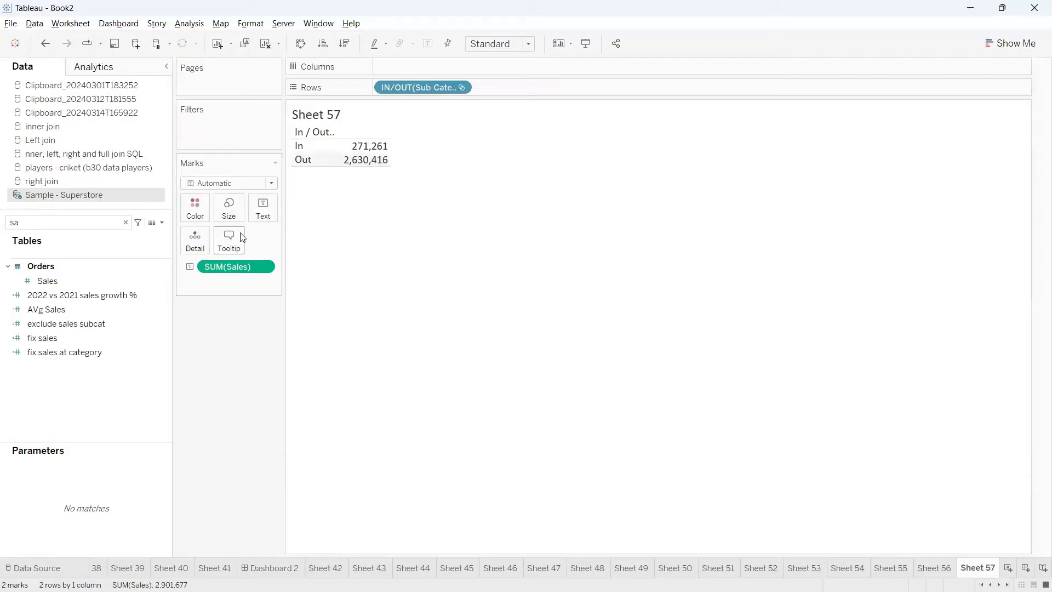
pyautogui.moveTo(285, 145); pyautogui.dragTo(229, 184)
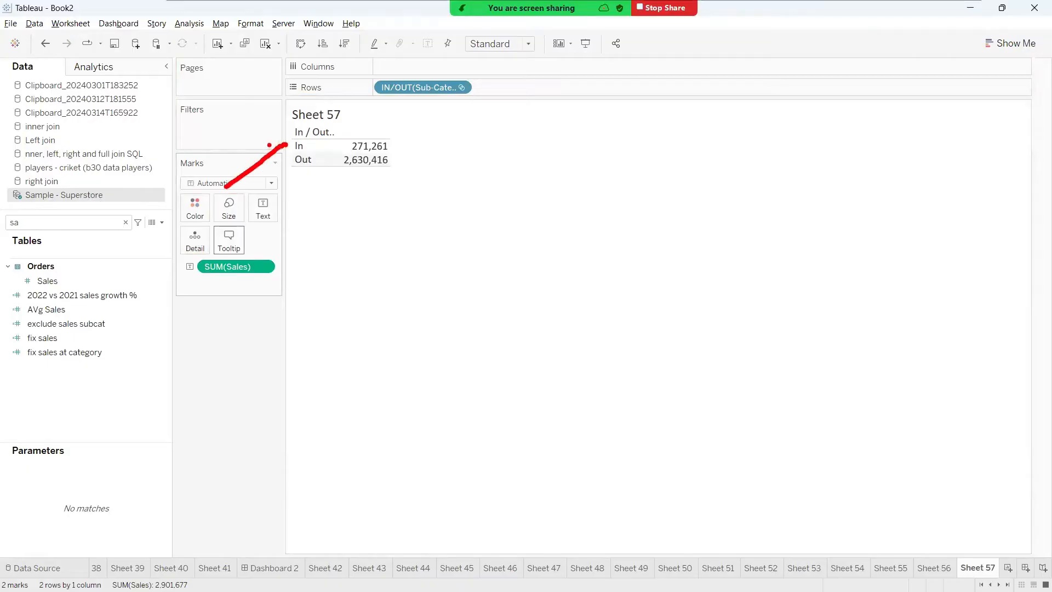
# Add Sub-Category to Rows beside the set to examine the In members, and remove it again
pyautogui.click(75, 223)
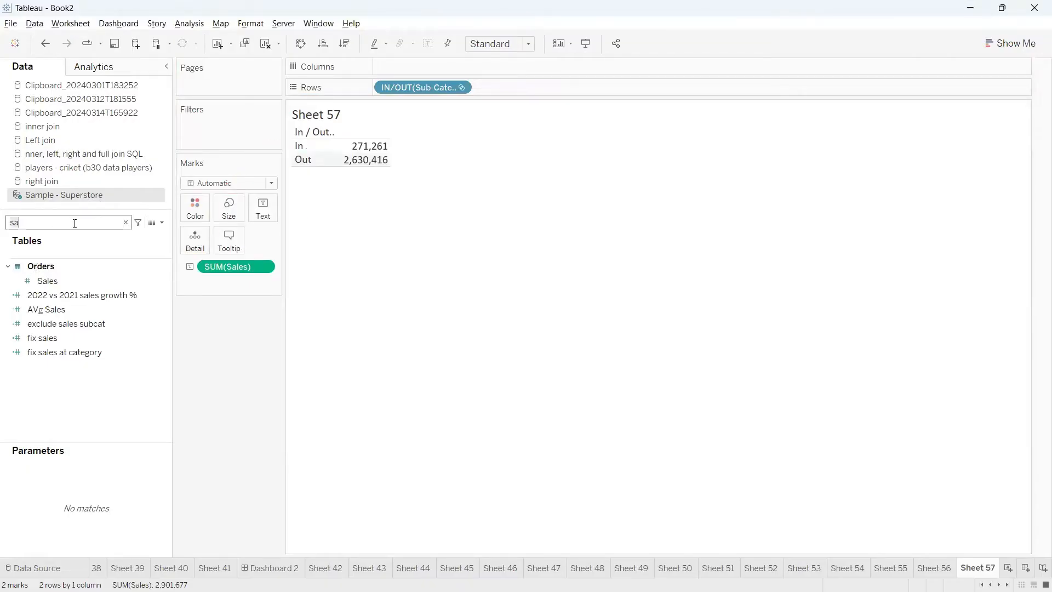
pyautogui.press('BackSpace')
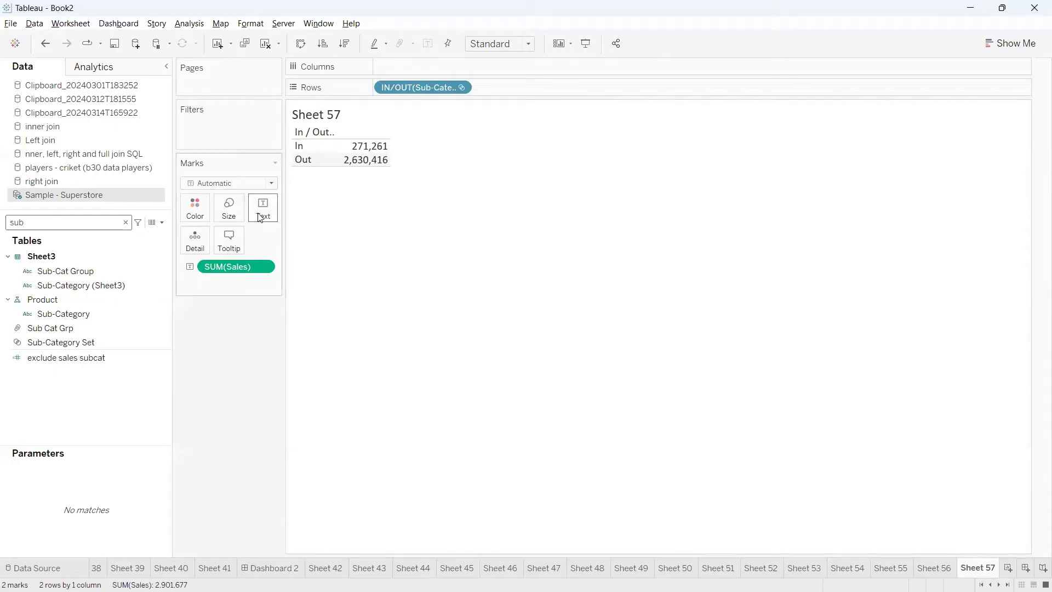
pyautogui.click(67, 273)
pyautogui.moveTo(66, 275); pyautogui.dragTo(49, 323)
pyautogui.moveTo(58, 314); pyautogui.dragTo(487, 86)
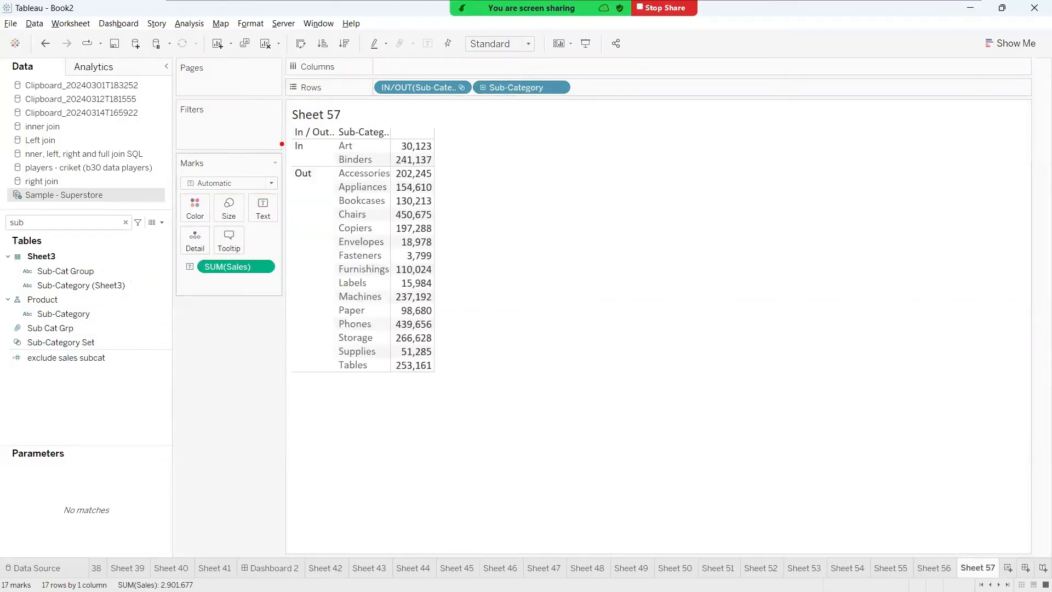
pyautogui.moveTo(284, 143)
pyautogui.mouseDown()
pyautogui.moveTo(309, 163)
pyautogui.moveTo(393, 145)
pyautogui.moveTo(286, 137)
pyautogui.mouseUp()
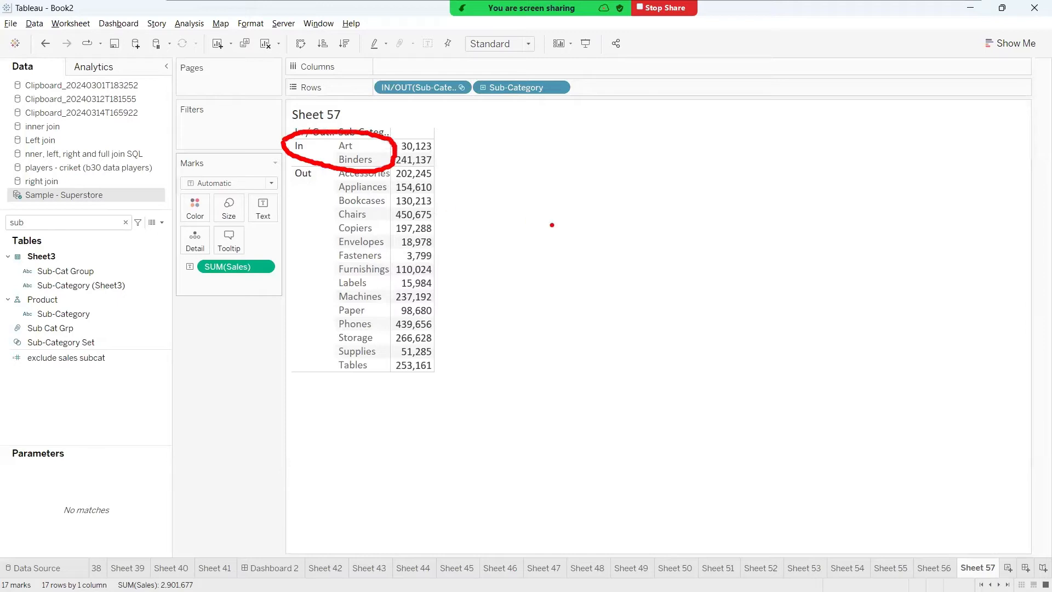
pyautogui.press('Escape')
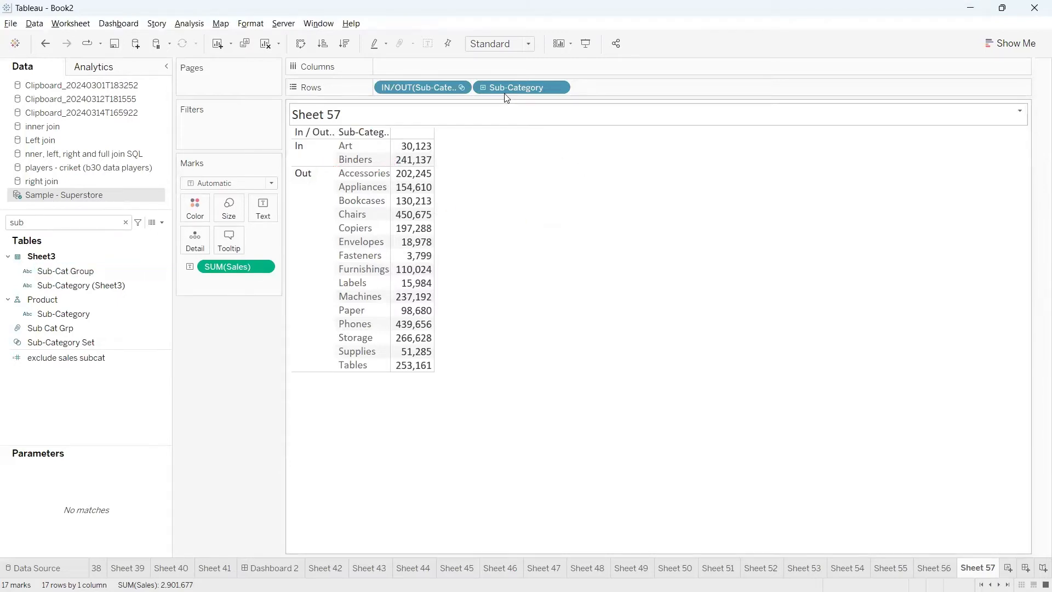
pyautogui.moveTo(505, 88); pyautogui.dragTo(527, 256)
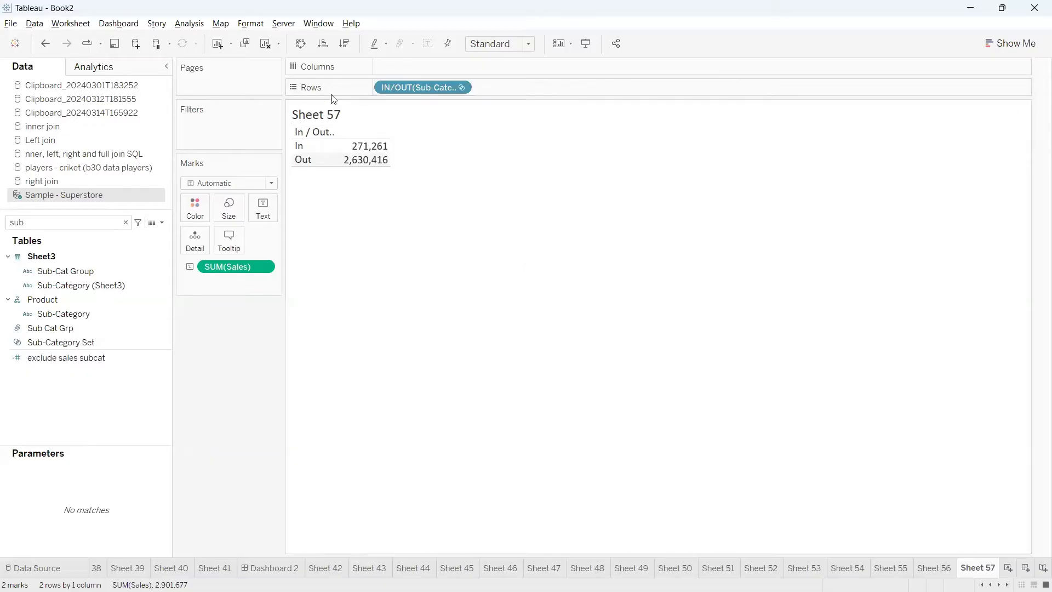
# Switch Sub-Category Set on Rows from In/Out to showing the members in the set
pyautogui.click(461, 89)
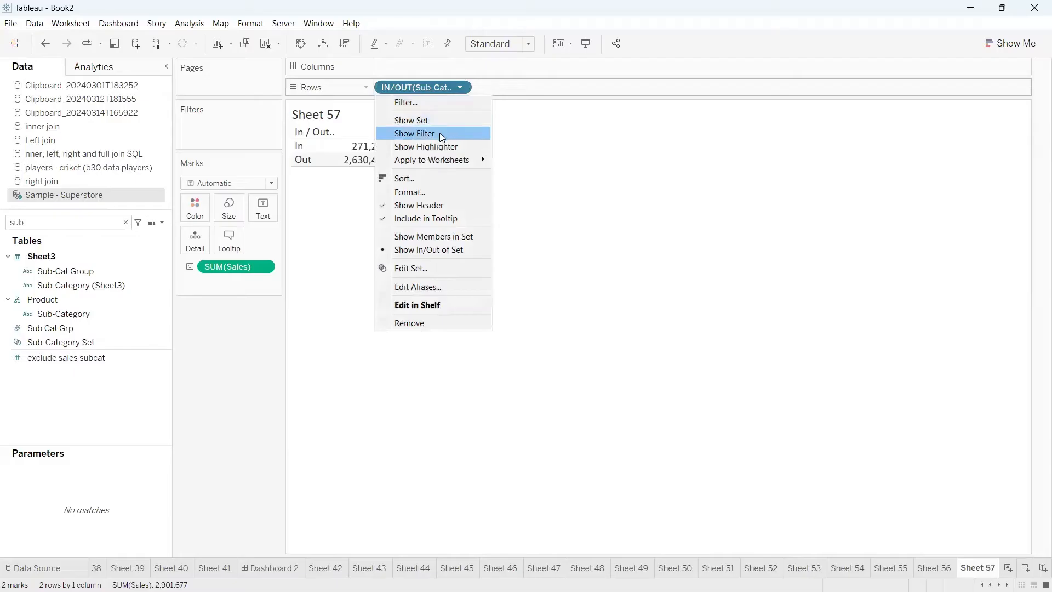
pyautogui.click(435, 236)
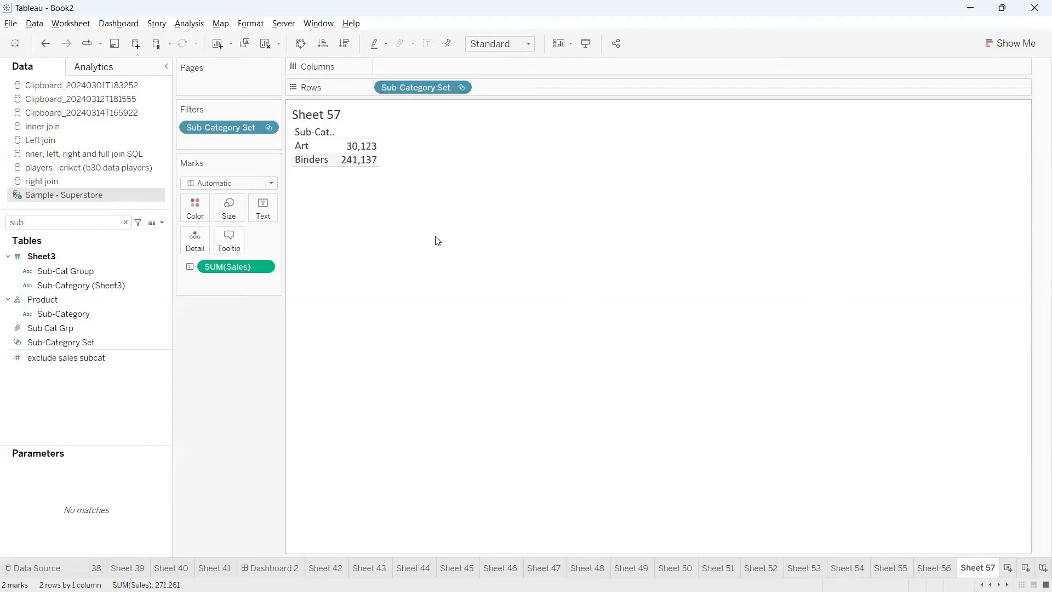
# Examine the Sub-Category Set filter's member list and close it without changes
pyautogui.moveTo(279, 153)
pyautogui.mouseDown()
pyautogui.moveTo(292, 146)
pyautogui.moveTo(308, 214)
pyautogui.mouseUp()
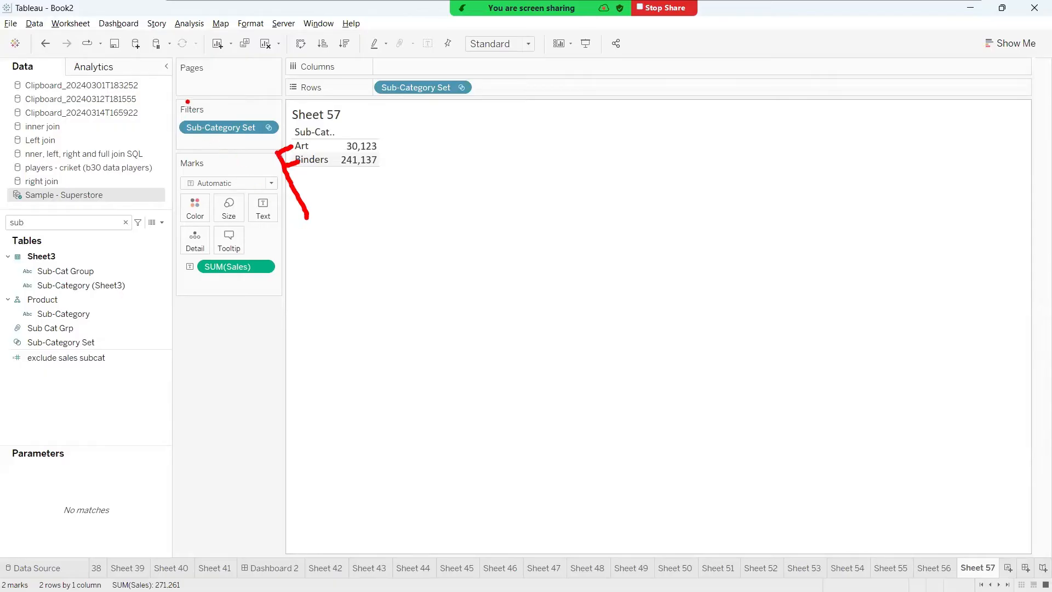
pyautogui.moveTo(188, 102)
pyautogui.mouseDown()
pyautogui.moveTo(222, 167)
pyautogui.moveTo(233, 99)
pyautogui.moveTo(171, 100)
pyautogui.mouseUp()
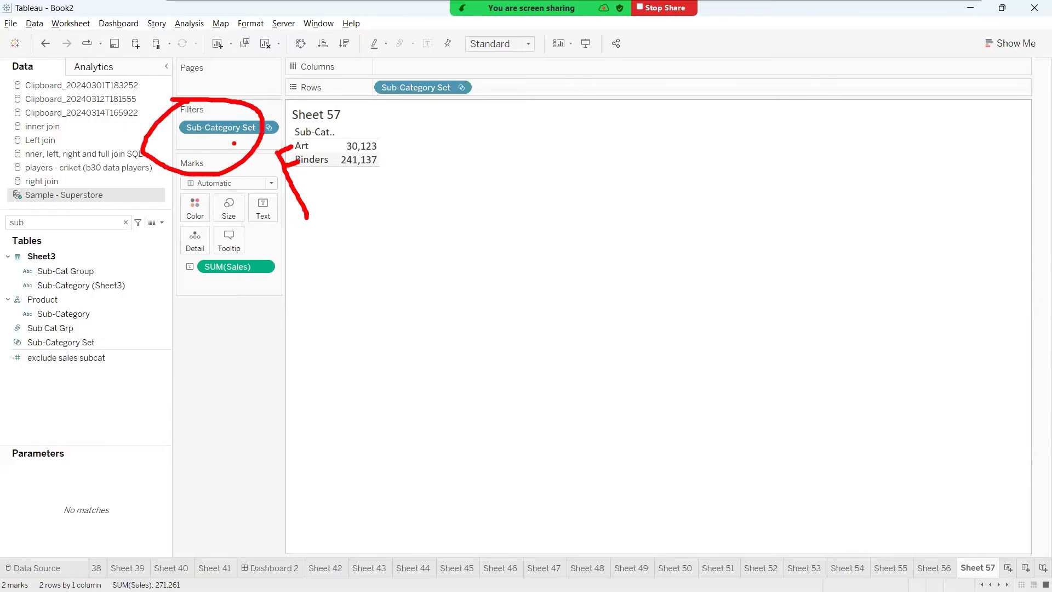
pyautogui.moveTo(187, 139)
pyautogui.mouseDown()
pyautogui.moveTo(232, 140)
pyautogui.moveTo(209, 144)
pyautogui.mouseUp()
pyautogui.click(268, 128)
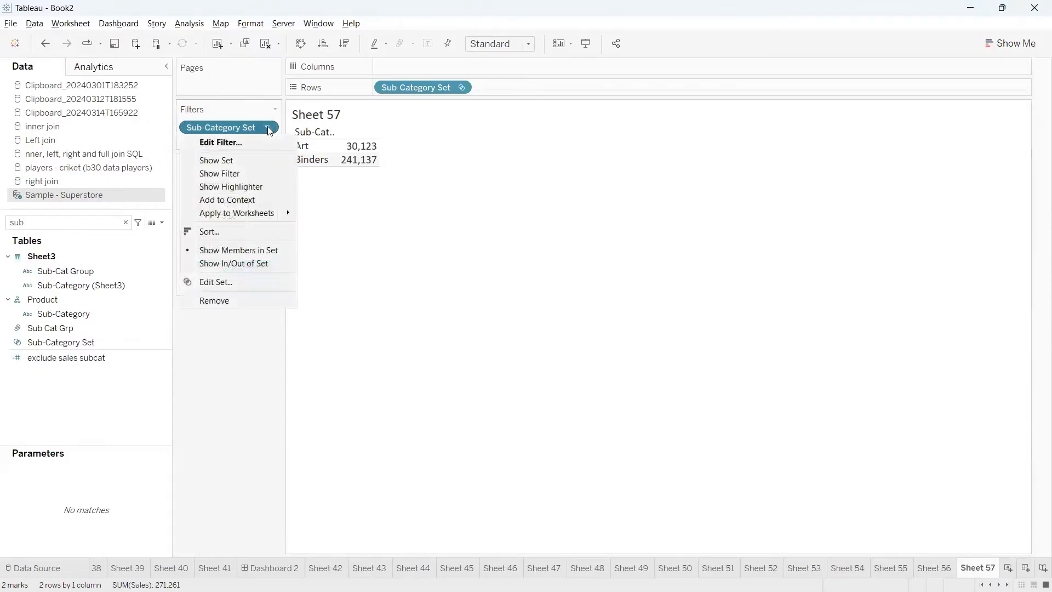
pyautogui.click(227, 144)
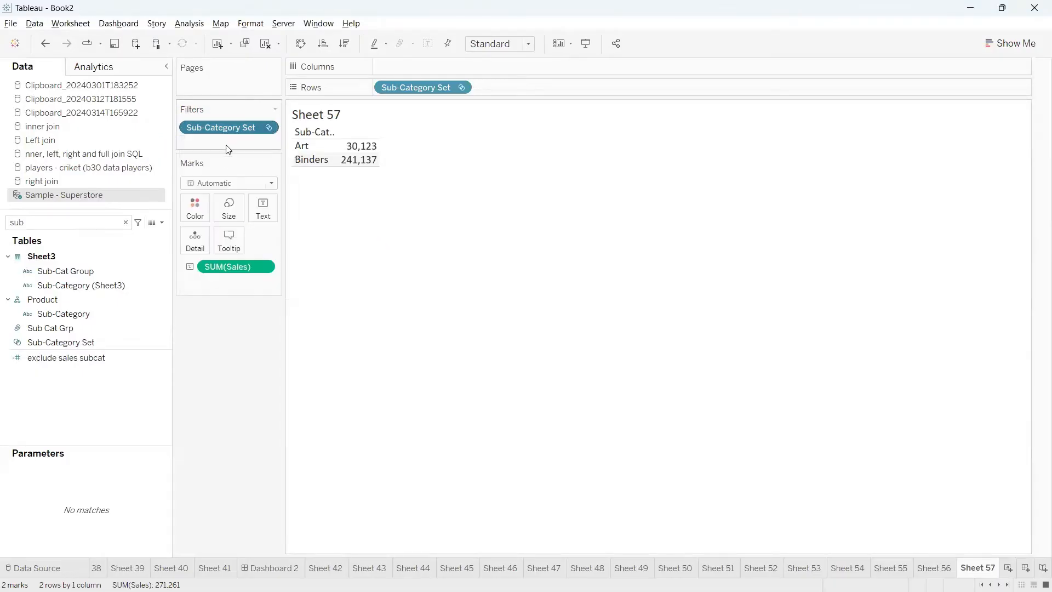
pyautogui.moveTo(522, 117); pyautogui.dragTo(643, 116)
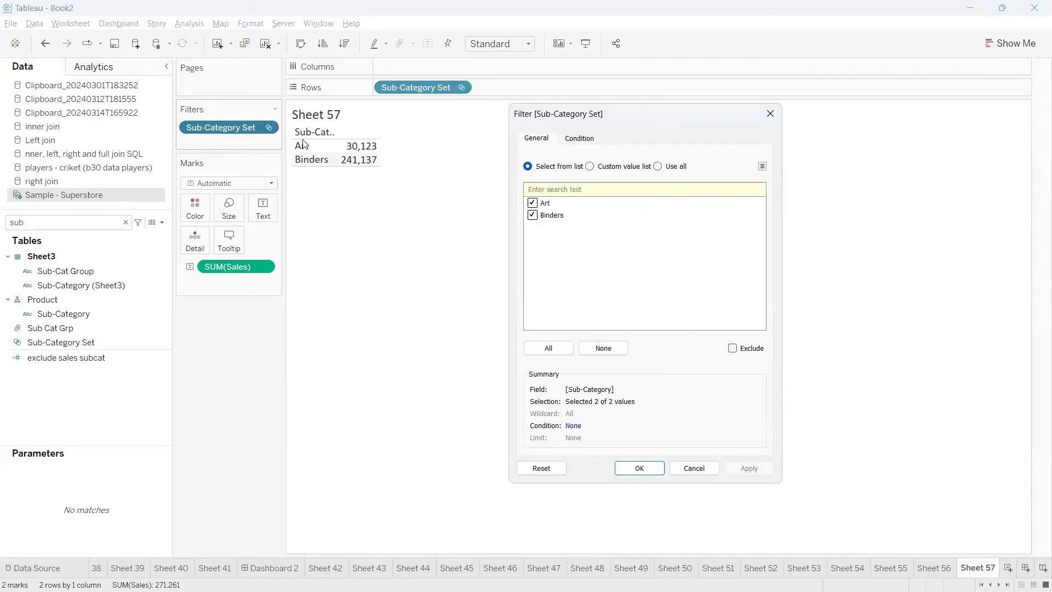
pyautogui.click(770, 114)
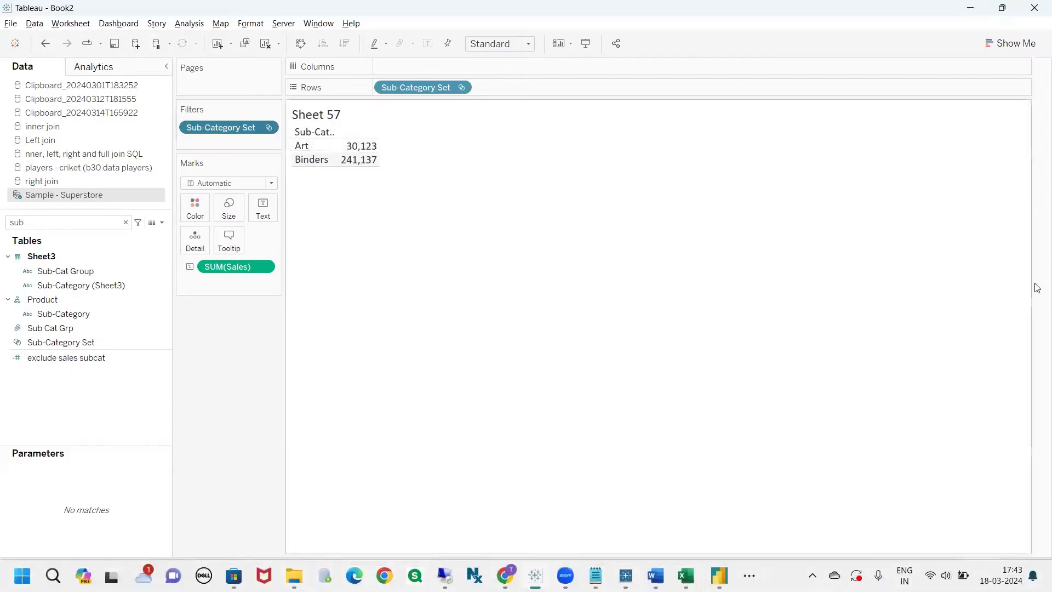
# Review the Sub-Category Set filter's options for showing members in the set or In/Out of the set
pyautogui.click(267, 127)
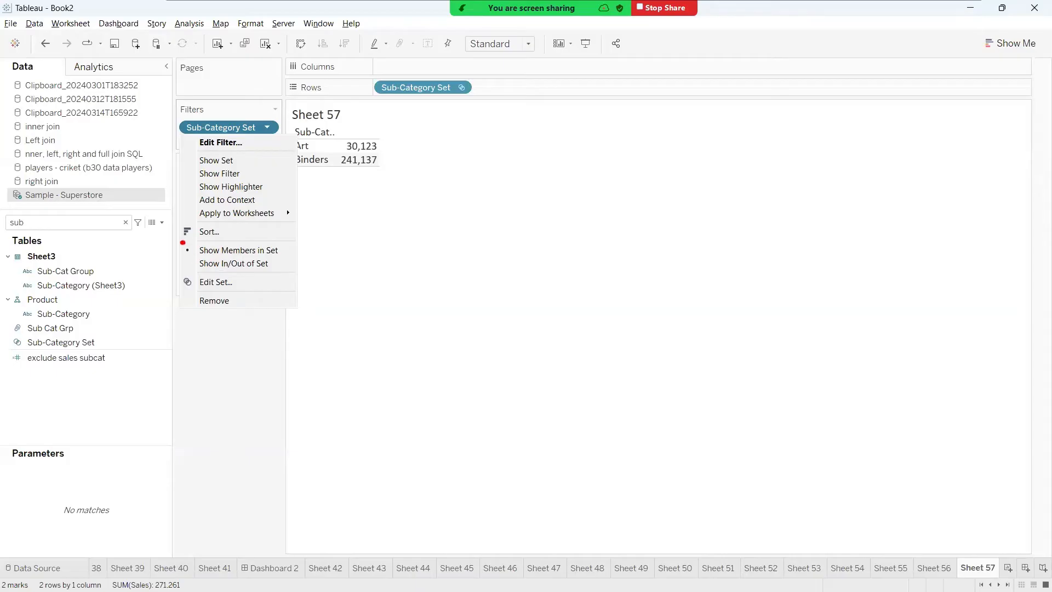
pyautogui.moveTo(182, 242)
pyautogui.mouseDown()
pyautogui.moveTo(211, 277)
pyautogui.moveTo(308, 255)
pyautogui.moveTo(187, 241)
pyautogui.mouseUp()
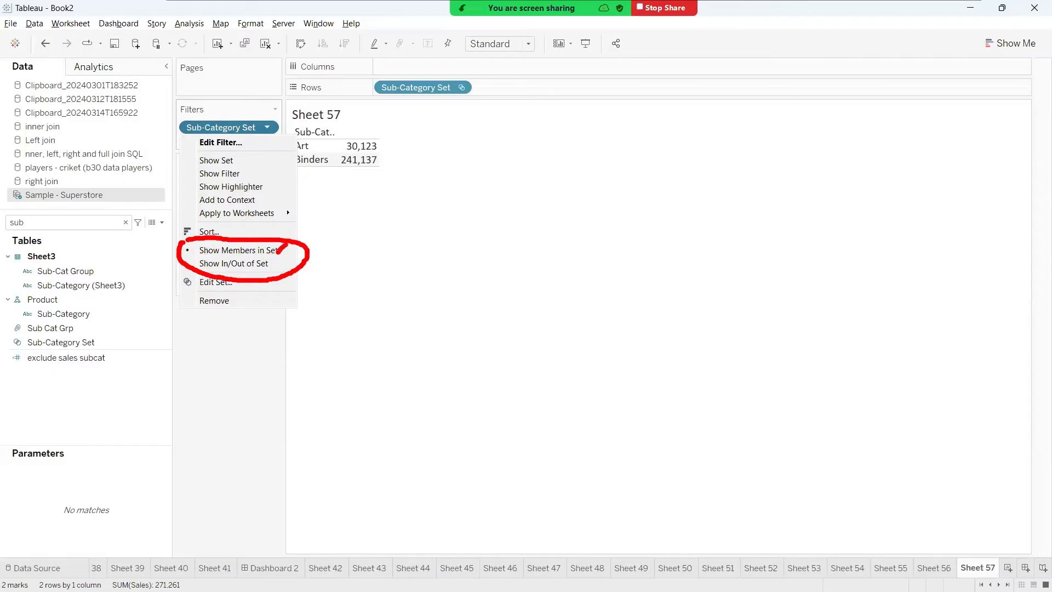
pyautogui.moveTo(318, 147)
pyautogui.mouseDown()
pyautogui.moveTo(335, 133)
pyautogui.moveTo(361, 144)
pyautogui.mouseUp()
pyautogui.moveTo(185, 262)
pyautogui.mouseDown()
pyautogui.moveTo(202, 244)
pyautogui.moveTo(165, 204)
pyautogui.moveTo(200, 173)
pyautogui.moveTo(170, 164)
pyautogui.mouseUp()
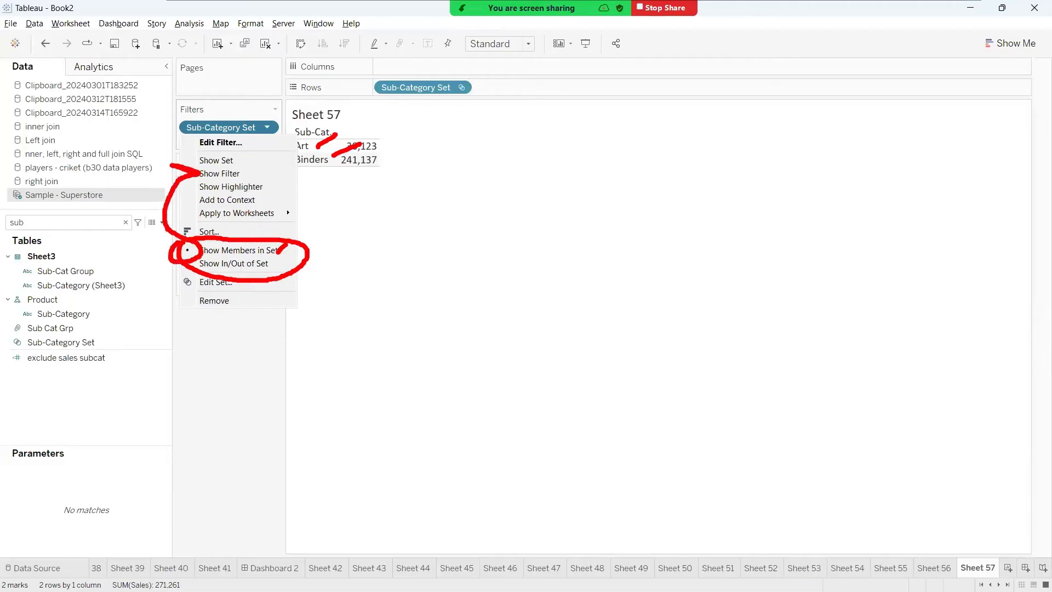
pyautogui.click(286, 324)
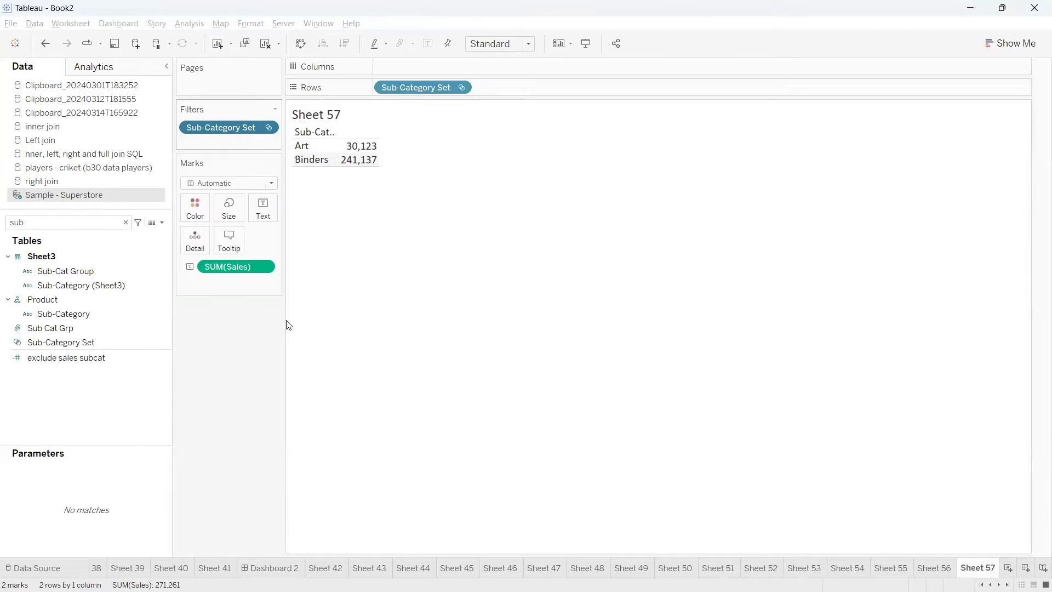
# Show the Sub-Category Set filter control beside the view and examine its member choices
pyautogui.click(267, 127)
pyautogui.click(222, 173)
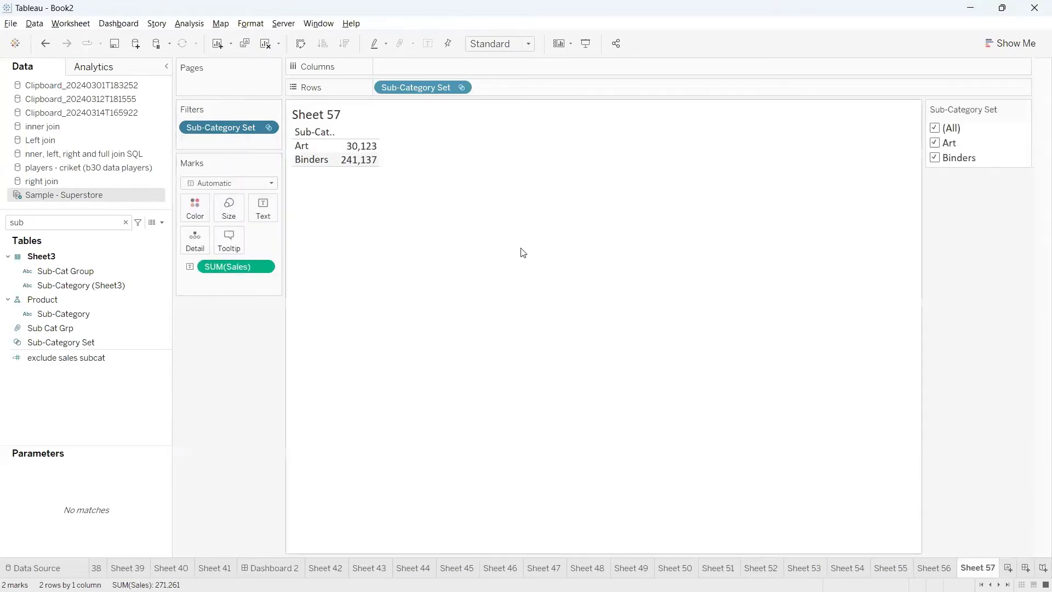
pyautogui.moveTo(934, 117)
pyautogui.mouseDown()
pyautogui.moveTo(1000, 189)
pyautogui.moveTo(899, 111)
pyautogui.moveTo(889, 150)
pyautogui.moveTo(852, 157)
pyautogui.mouseUp()
pyautogui.moveTo(925, 175); pyautogui.dragTo(820, 196)
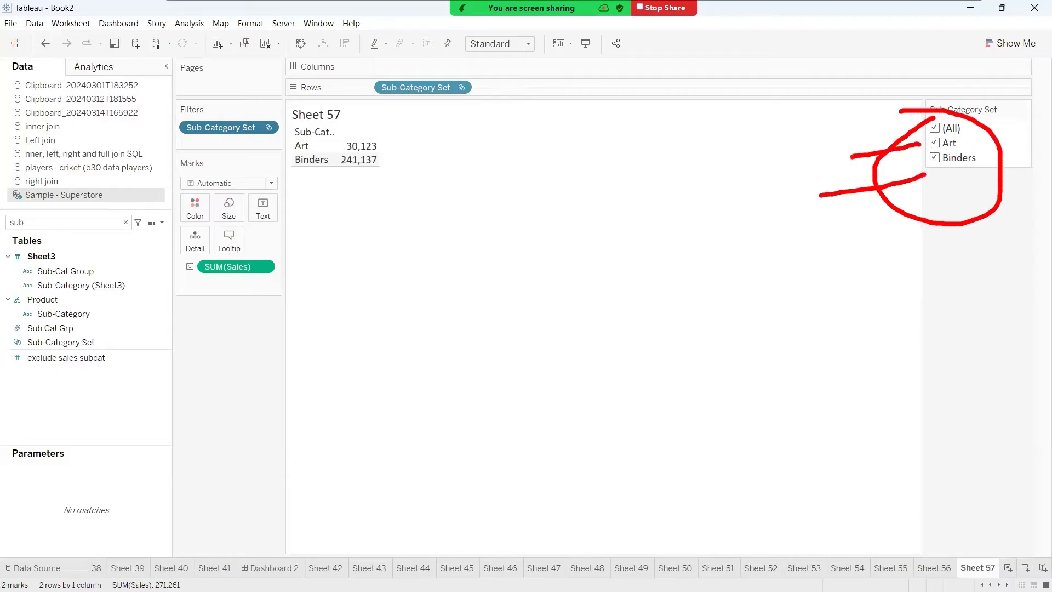
pyautogui.press('Escape')
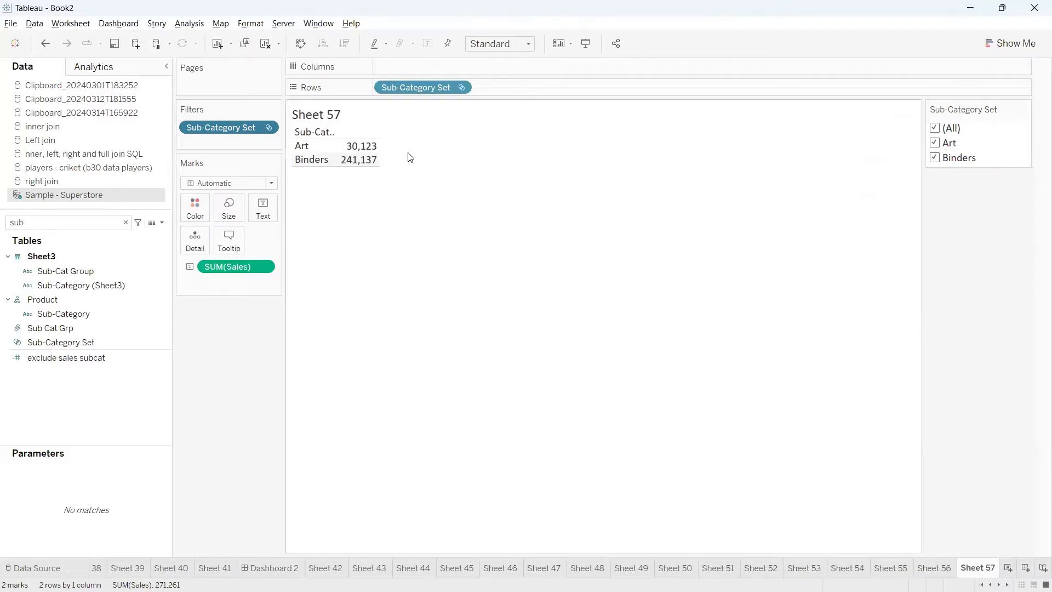
# Switch the Sub-Category Set filter to In/Out with both In and Out selected, and show its filter control
pyautogui.click(267, 128)
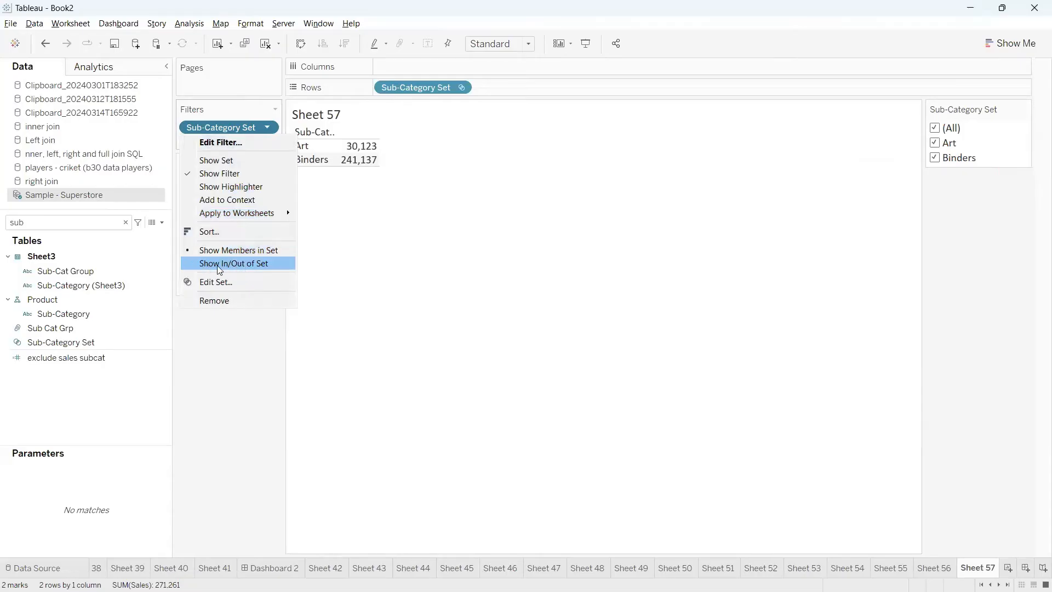
pyautogui.click(234, 264)
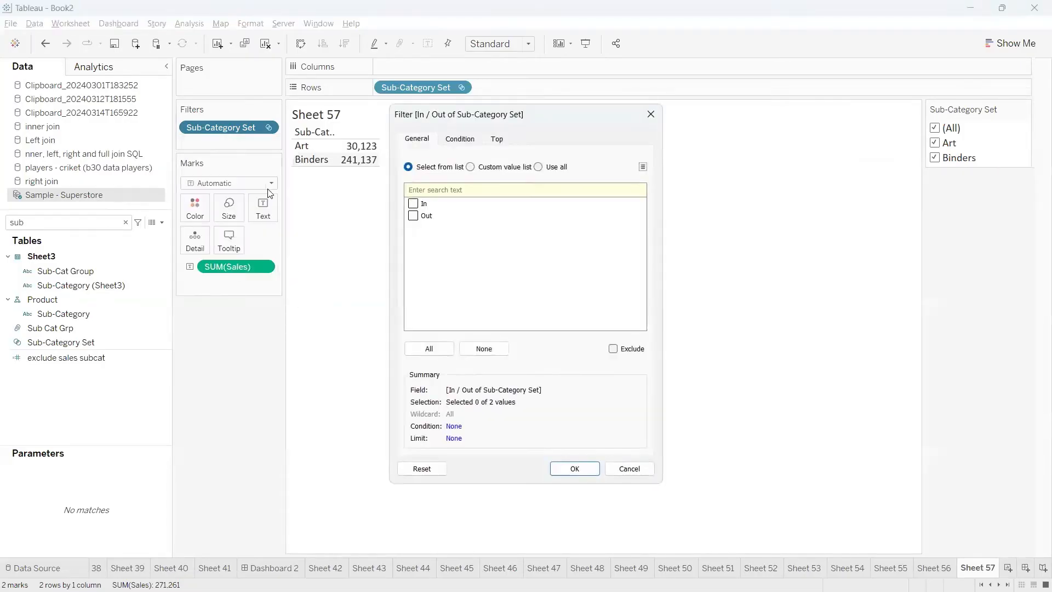
pyautogui.click(414, 216)
pyautogui.click(567, 468)
pyautogui.click(268, 129)
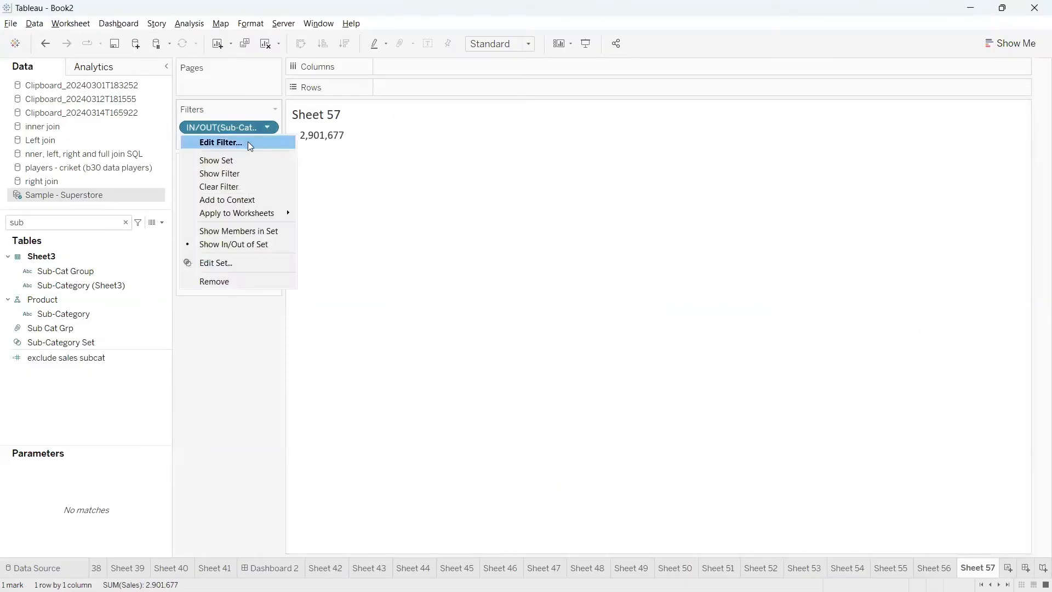
pyautogui.click(228, 172)
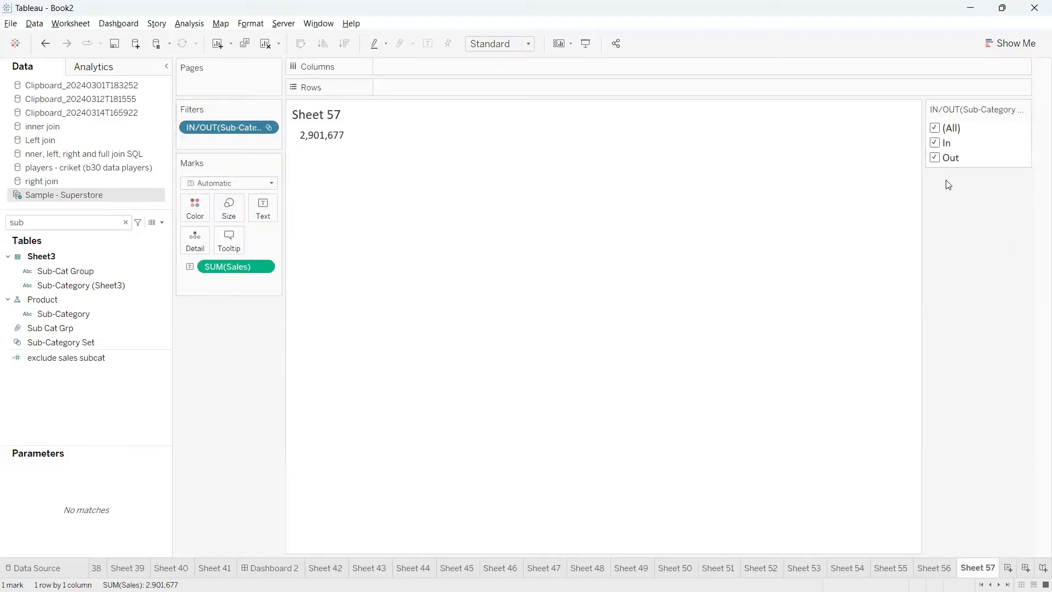
# Restrict the IN/OUT filter to In to check its sales, and switch it to Out only
pyautogui.click(935, 158)
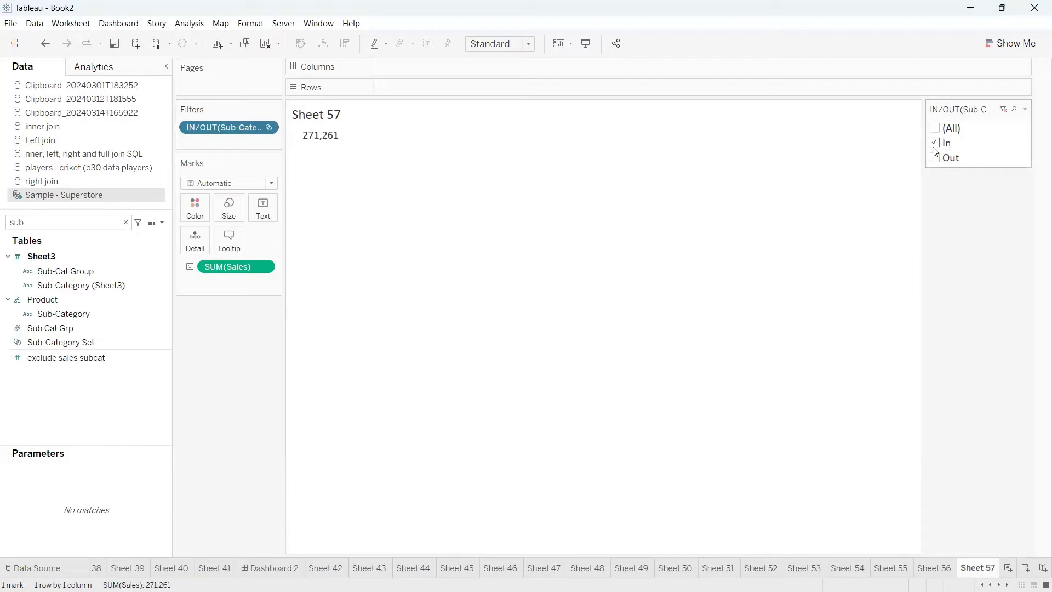
pyautogui.moveTo(310, 135)
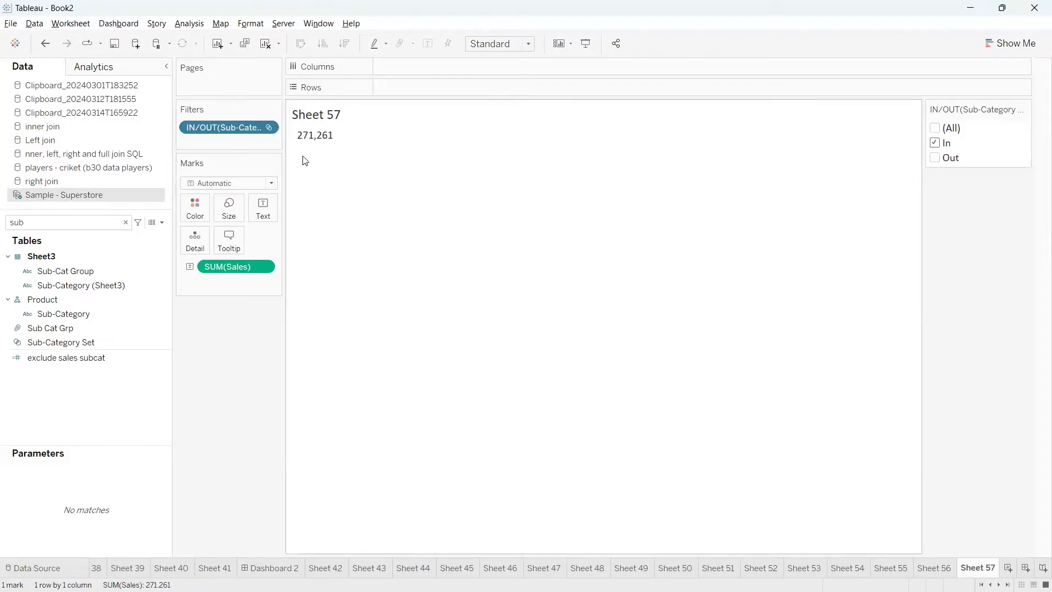
pyautogui.click(935, 142)
pyautogui.click(934, 157)
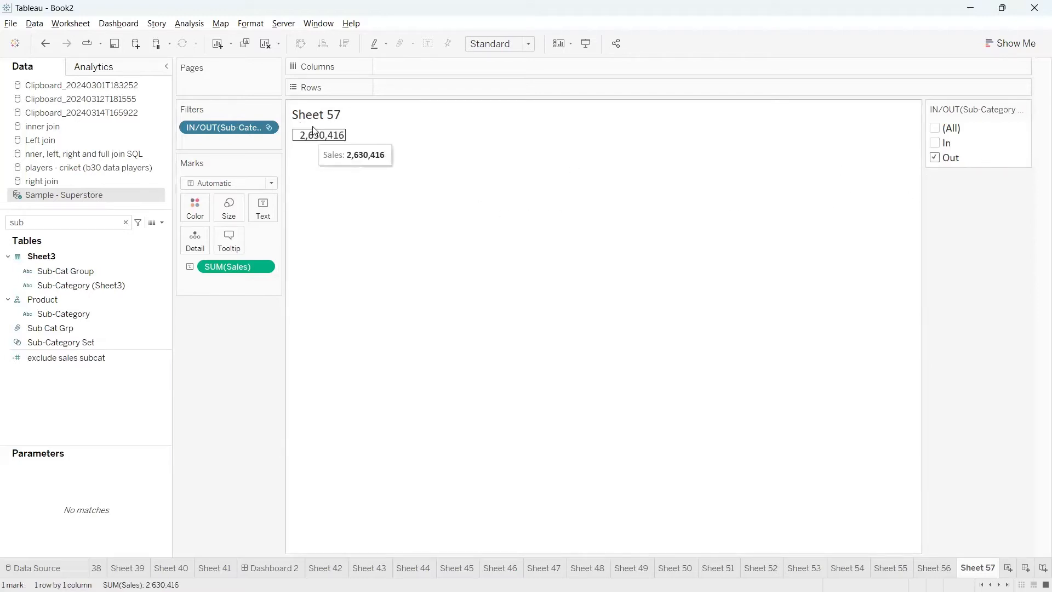
pyautogui.moveTo(330, 138)
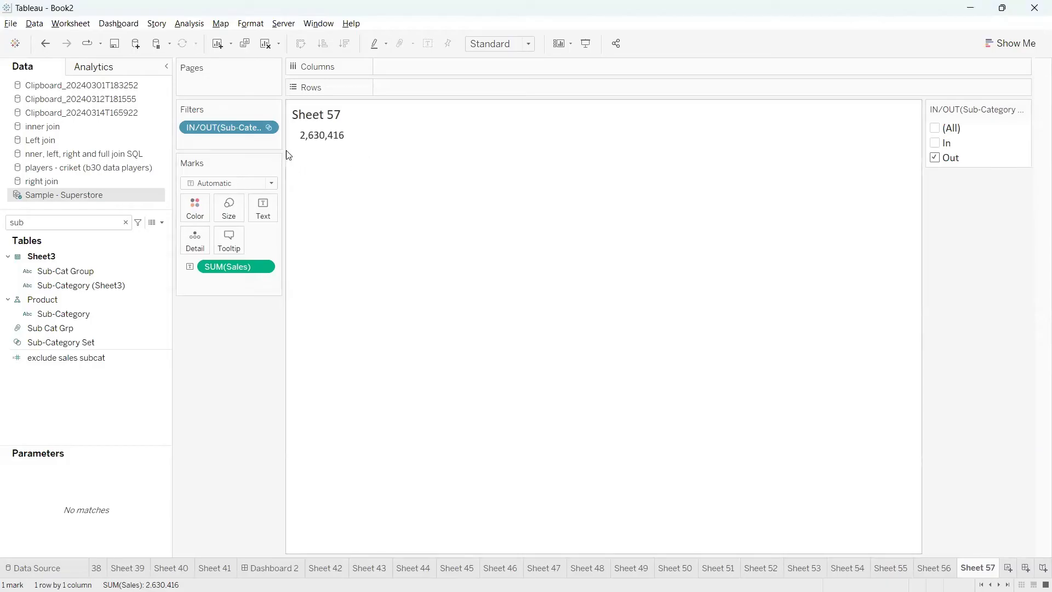
# Widen the Filters shelf and review the worksheets the IN/OUT filter can be applied to, without selecting any
pyautogui.moveTo(286, 150); pyautogui.dragTo(305, 151)
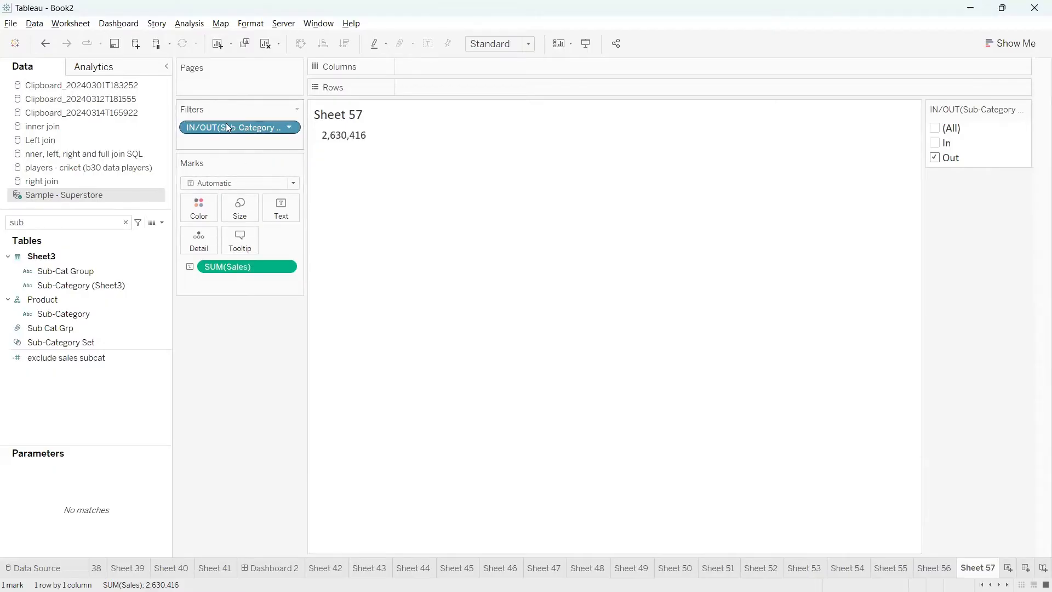
pyautogui.moveTo(225, 125)
pyautogui.mouseDown()
pyautogui.moveTo(231, 360)
pyautogui.moveTo(248, 168)
pyautogui.moveTo(232, 124)
pyautogui.mouseUp()
pyautogui.click(286, 129)
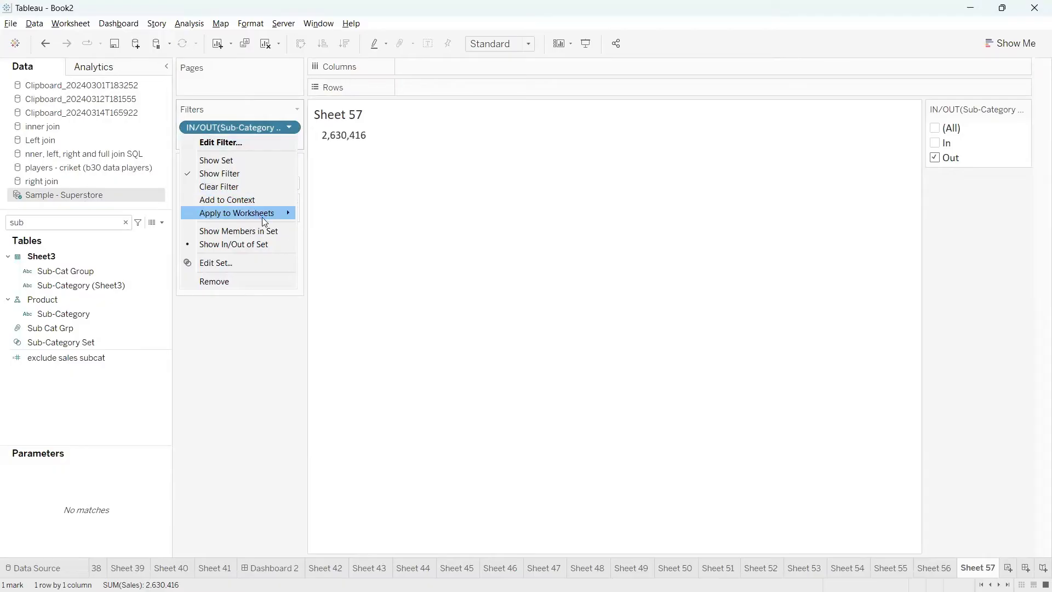
pyautogui.moveTo(271, 219)
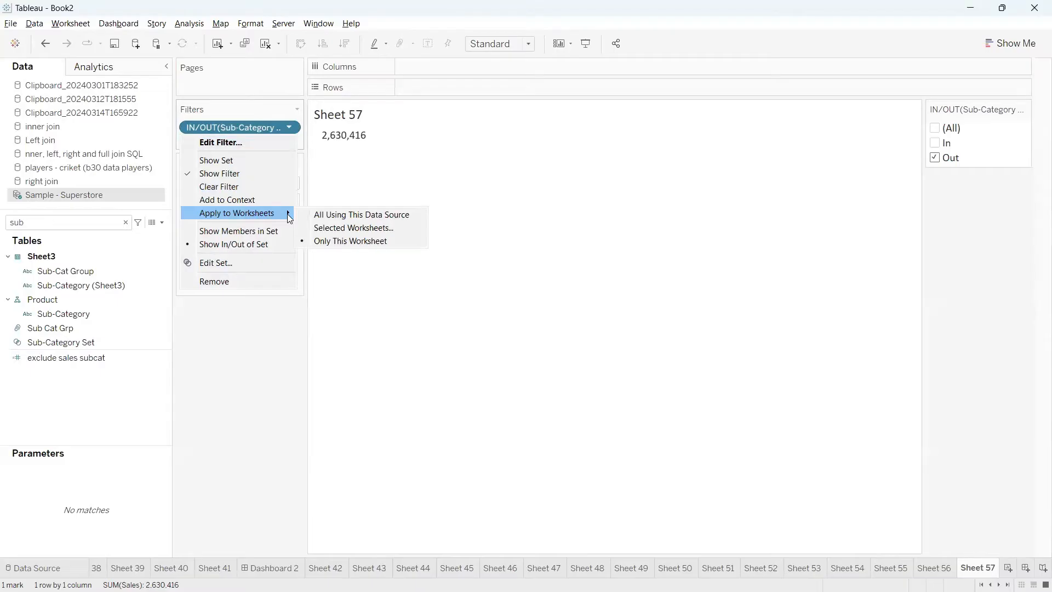
pyautogui.click(351, 228)
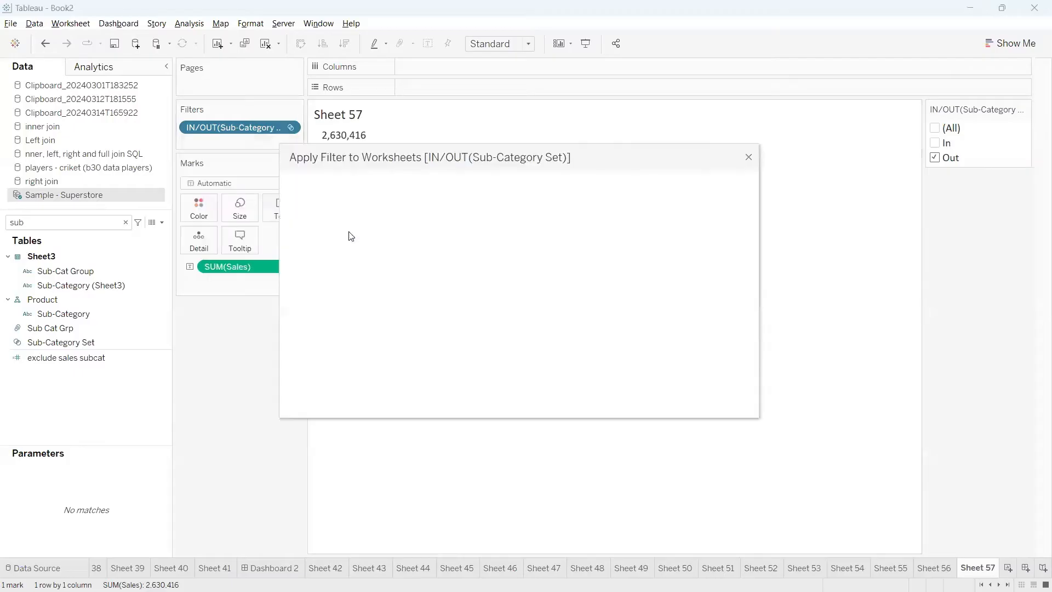
pyautogui.scroll(-13, 413, 274)
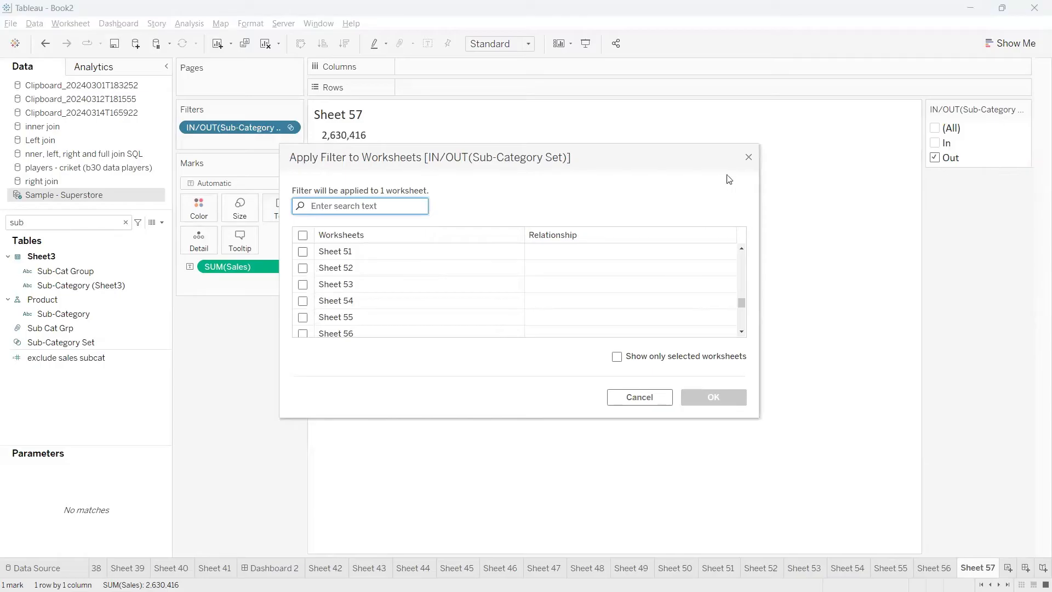
pyautogui.click(748, 157)
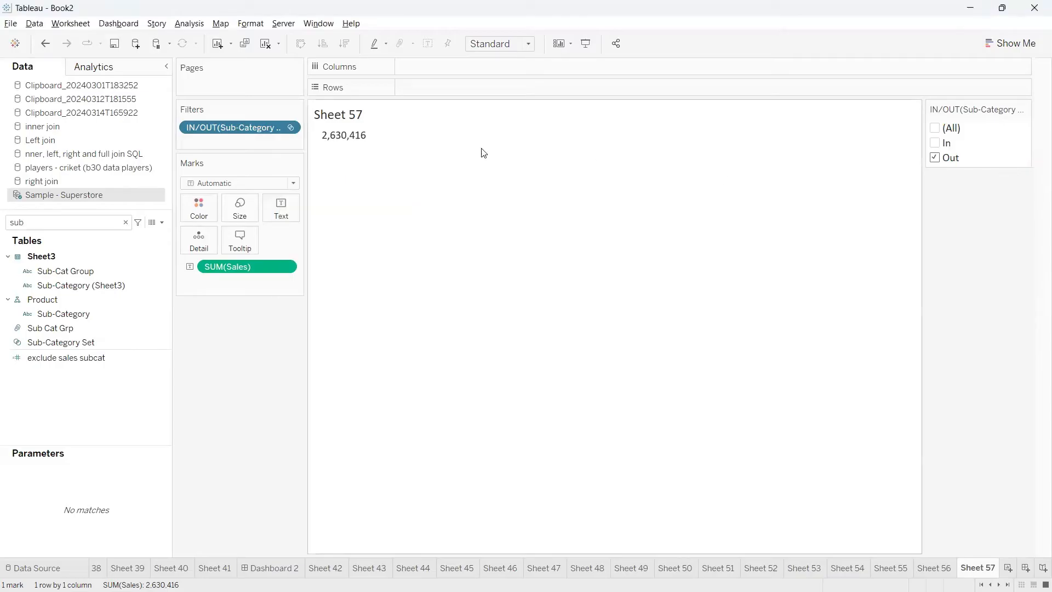
# Apply the IN/OUT Sub-Category Set filter to all worksheets using this data source and examine its data source marker
pyautogui.click(289, 129)
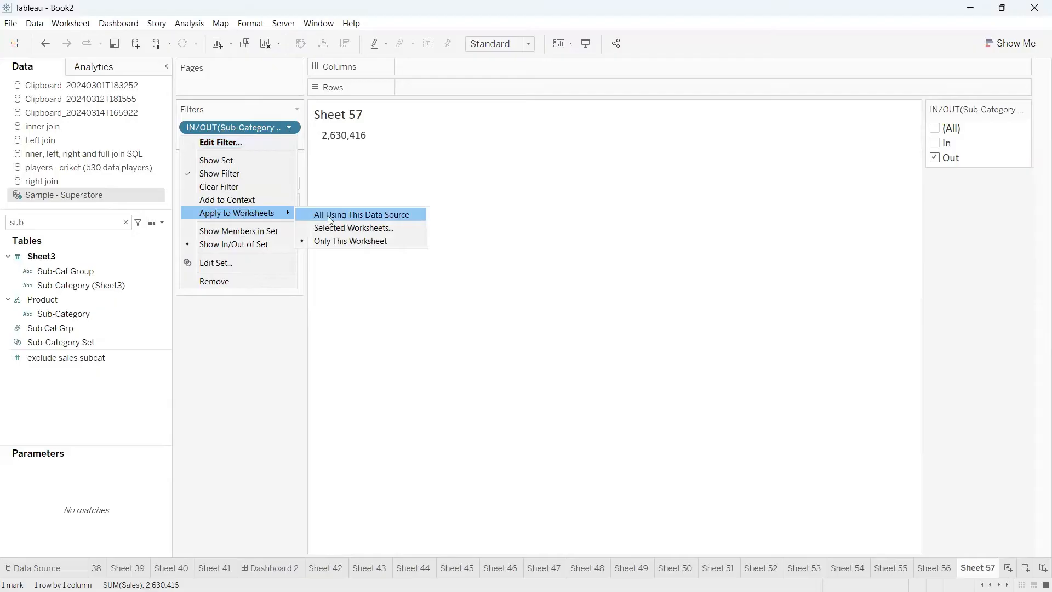
pyautogui.click(364, 218)
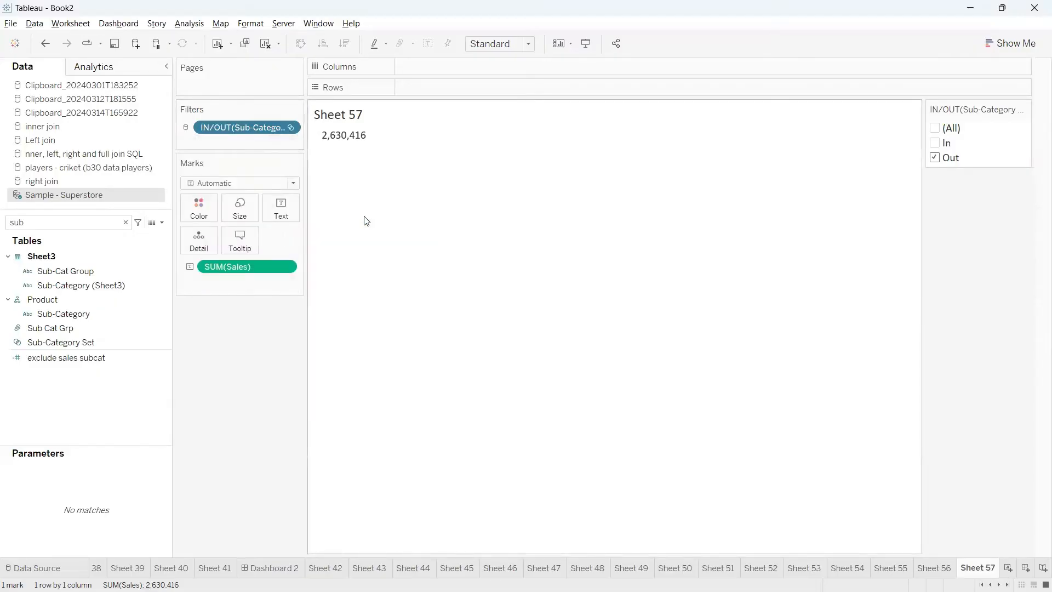
pyautogui.moveTo(175, 121)
pyautogui.mouseDown()
pyautogui.moveTo(225, 160)
pyautogui.moveTo(196, 112)
pyautogui.moveTo(167, 118)
pyautogui.mouseUp()
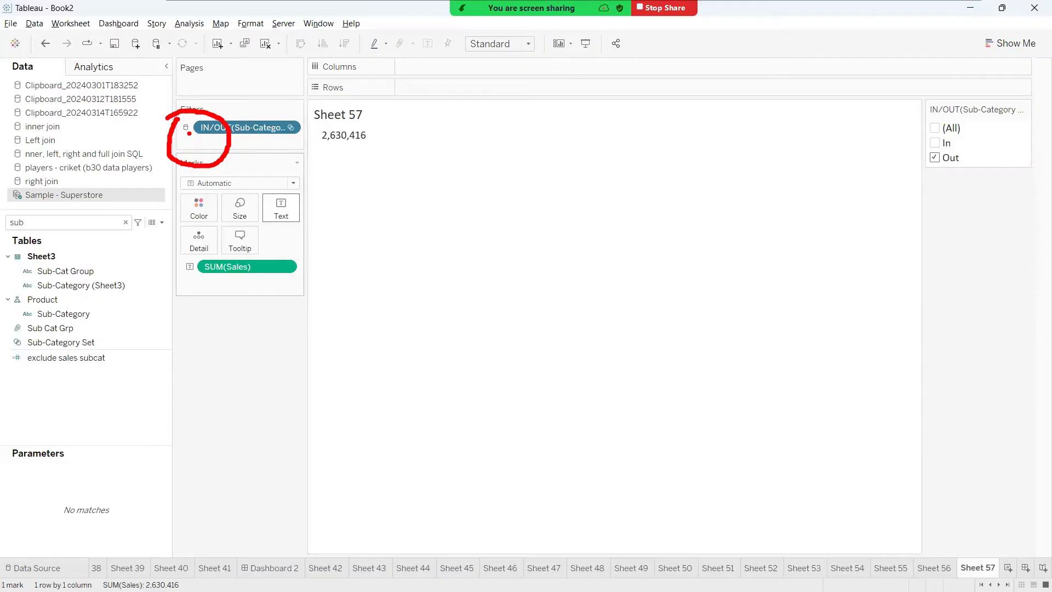
pyautogui.moveTo(167, 141)
pyautogui.mouseDown()
pyautogui.moveTo(198, 145)
pyautogui.moveTo(185, 114)
pyautogui.moveTo(241, 288)
pyautogui.moveTo(291, 274)
pyautogui.moveTo(236, 286)
pyautogui.mouseUp()
pyautogui.moveTo(347, 274)
pyautogui.mouseDown()
pyautogui.moveTo(386, 283)
pyautogui.moveTo(389, 231)
pyautogui.moveTo(441, 206)
pyautogui.moveTo(565, 230)
pyautogui.moveTo(468, 254)
pyautogui.mouseUp()
pyautogui.click(438, 243)
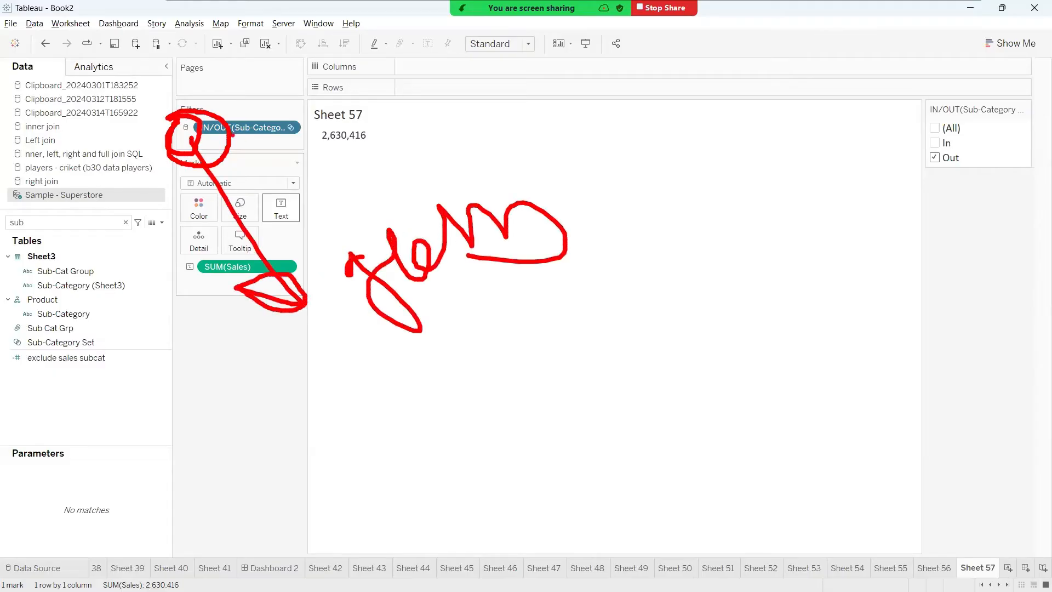
pyautogui.moveTo(186, 120)
pyautogui.mouseDown()
pyautogui.moveTo(164, 178)
pyautogui.moveTo(227, 110)
pyautogui.moveTo(155, 131)
pyautogui.moveTo(228, 178)
pyautogui.mouseUp()
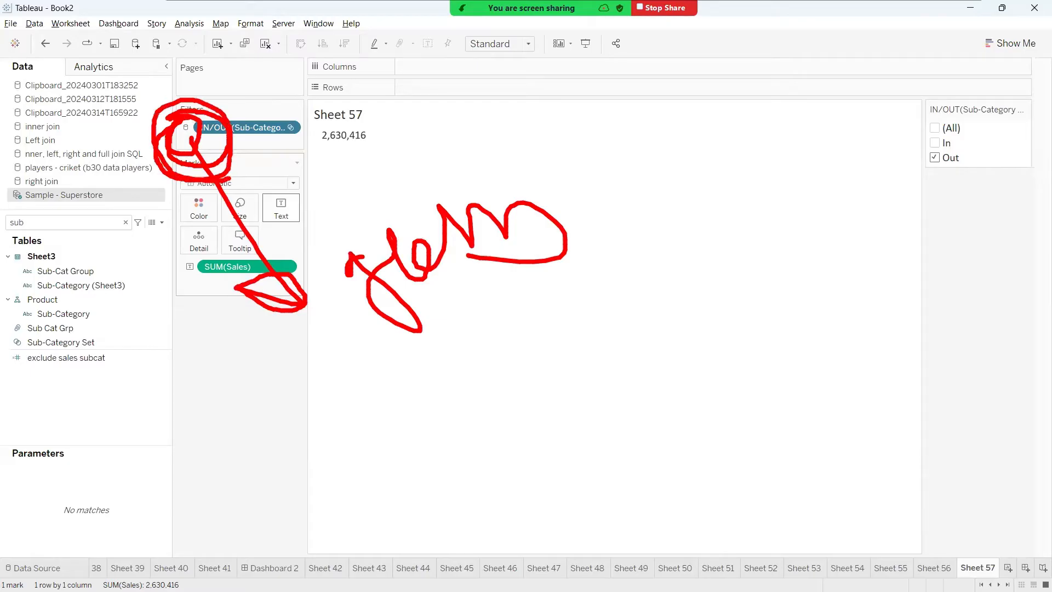
pyautogui.moveTo(157, 159)
pyautogui.mouseDown()
pyautogui.moveTo(87, 211)
pyautogui.moveTo(3, 191)
pyautogui.moveTo(82, 187)
pyautogui.moveTo(116, 211)
pyautogui.mouseUp()
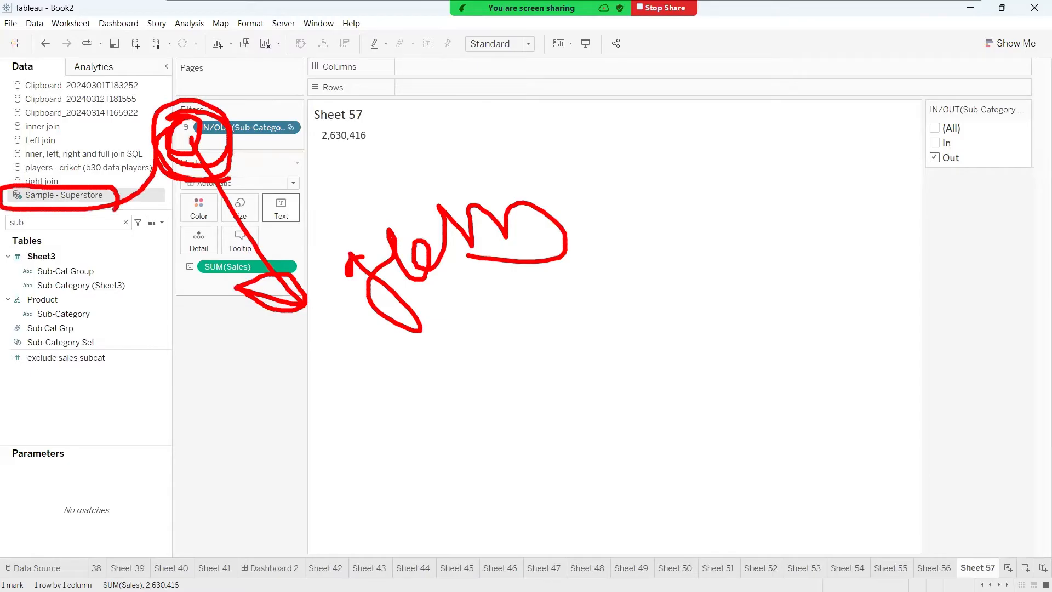
pyautogui.press('Escape')
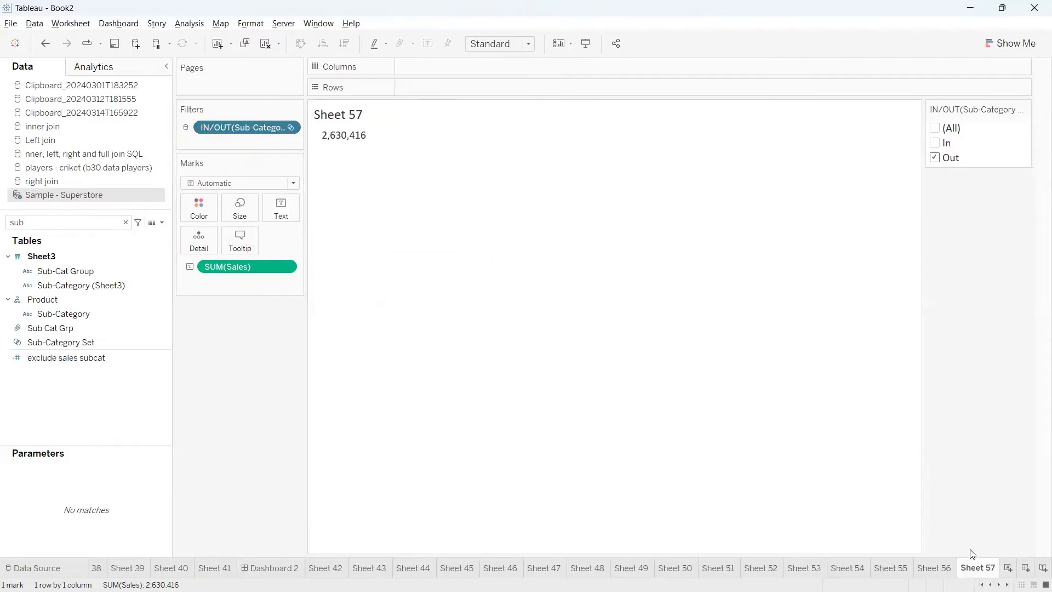
# Open Sheet 56 and check its Filters shelf for the shared IN/OUT filter
pyautogui.click(936, 568)
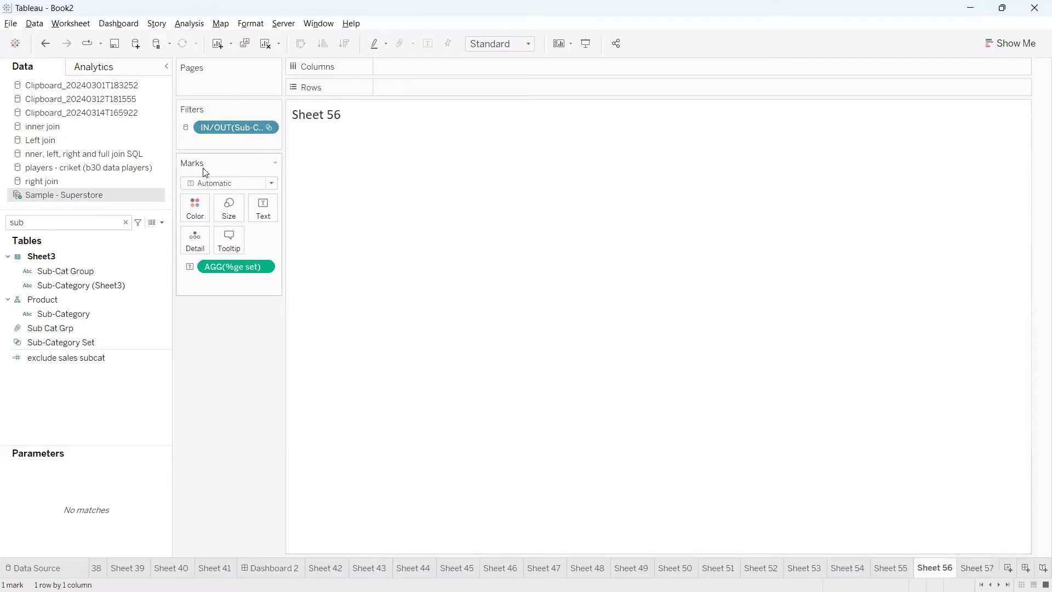
pyautogui.hotkey('ctrl', '2')
pyautogui.moveTo(180, 120)
pyautogui.mouseDown()
pyautogui.moveTo(165, 139)
pyautogui.moveTo(211, 135)
pyautogui.moveTo(171, 115)
pyautogui.mouseUp()
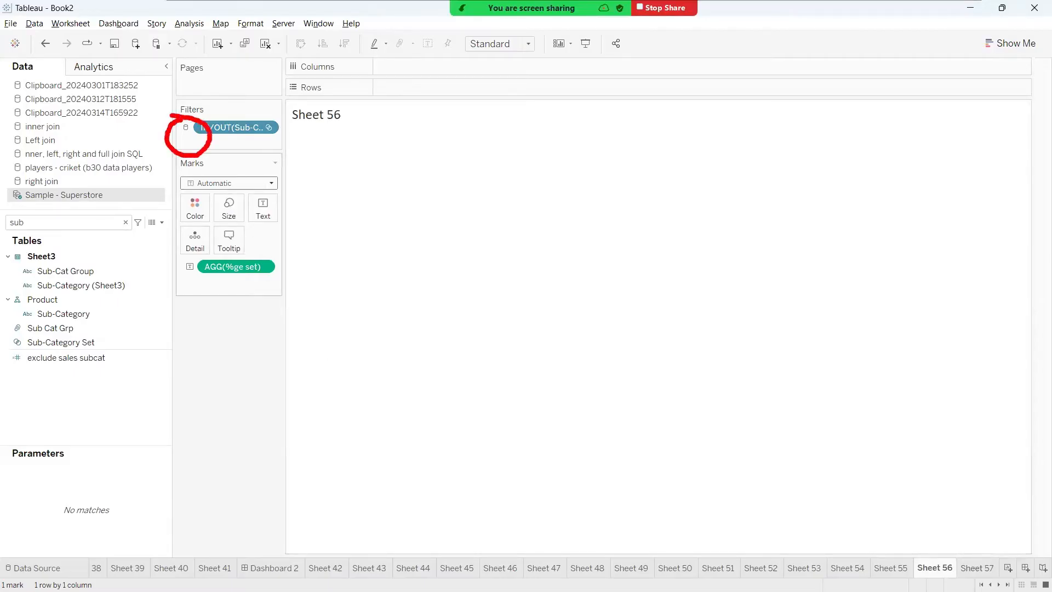
# Return to Sheet 57 and limit the IN/OUT Sub-Category Set filter to only this worksheet
pyautogui.press('Escape')
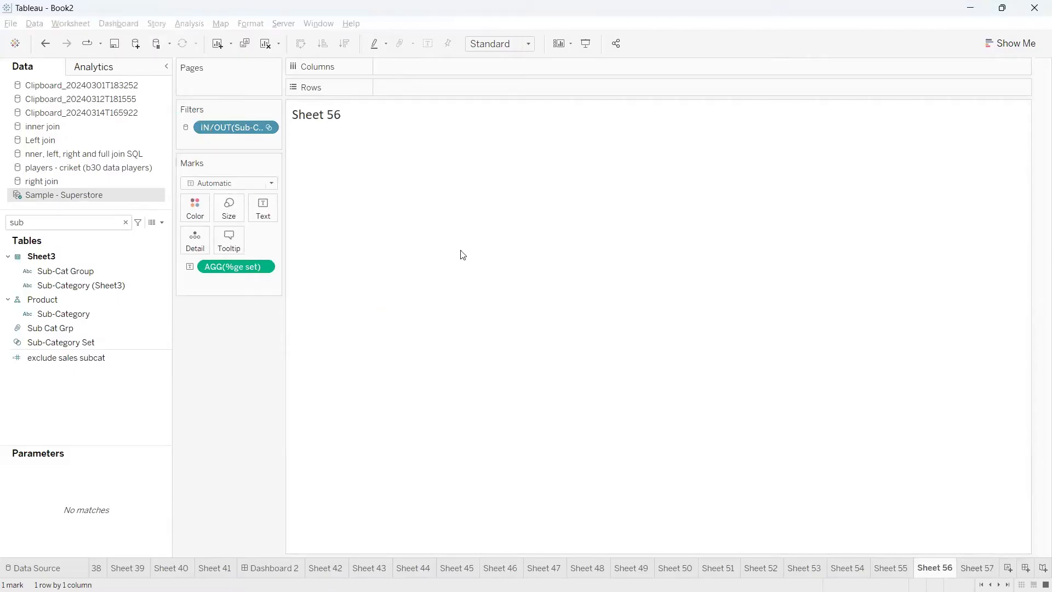
pyautogui.click(980, 570)
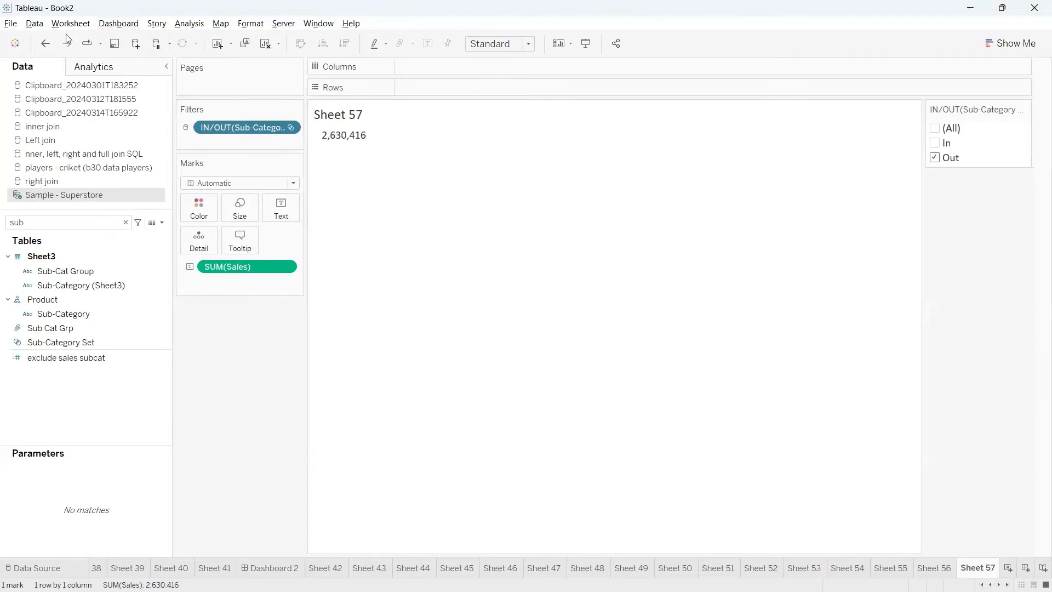
pyautogui.click(294, 131)
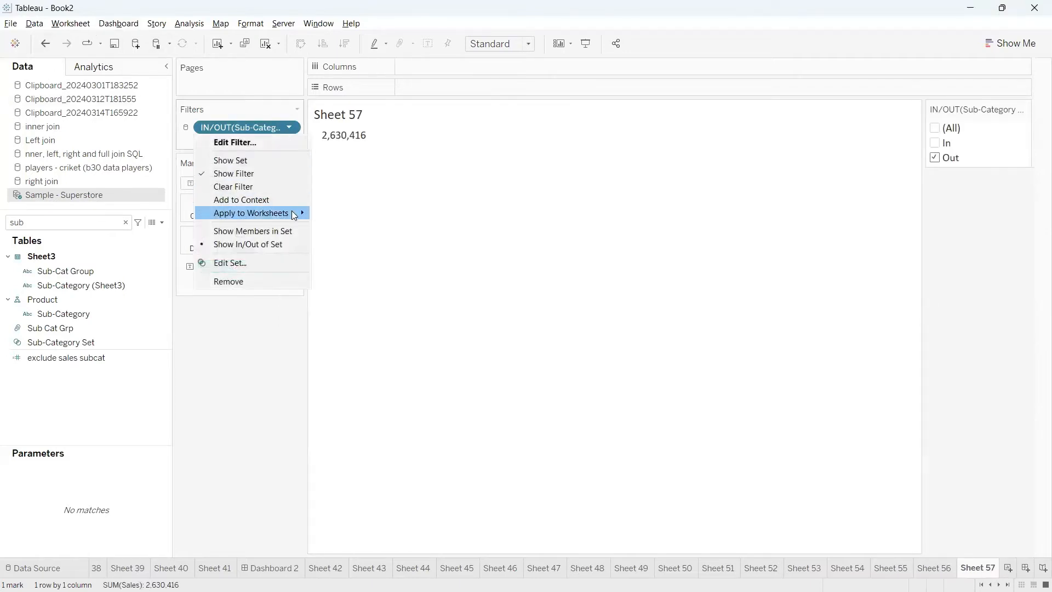
pyautogui.moveTo(295, 214)
pyautogui.click(349, 242)
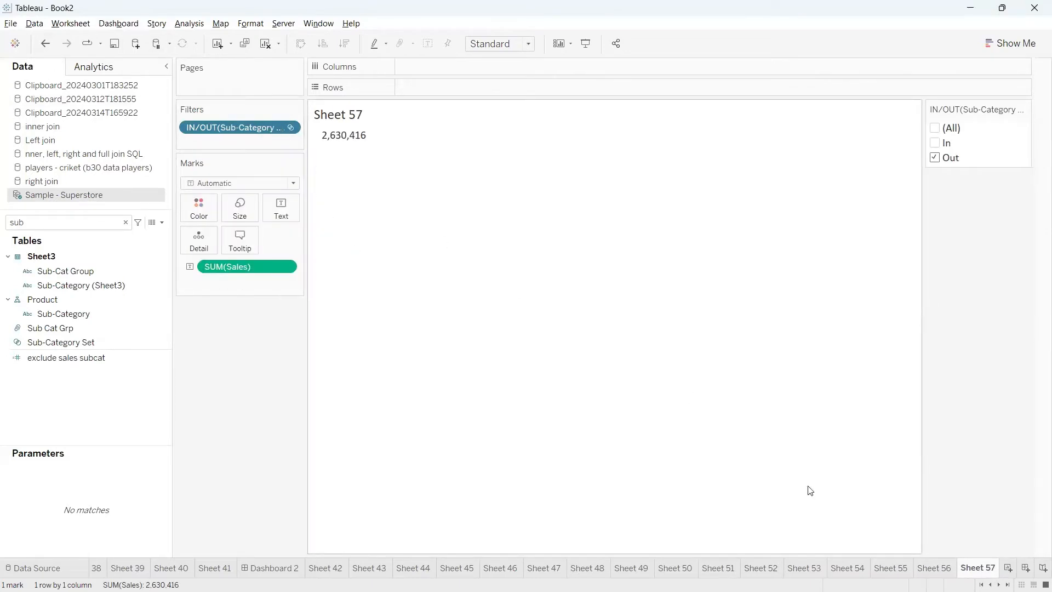
# Check Sheet 56, and undo the recent changes until Sheet 57's IN/OUT filter is back to In only
pyautogui.click(931, 568)
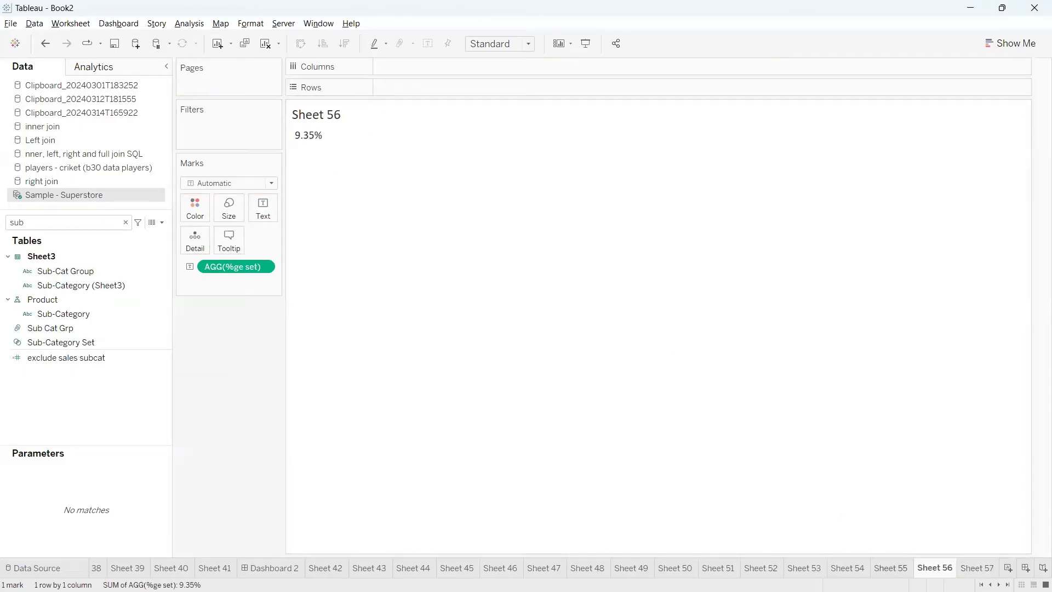
pyautogui.click(45, 43)
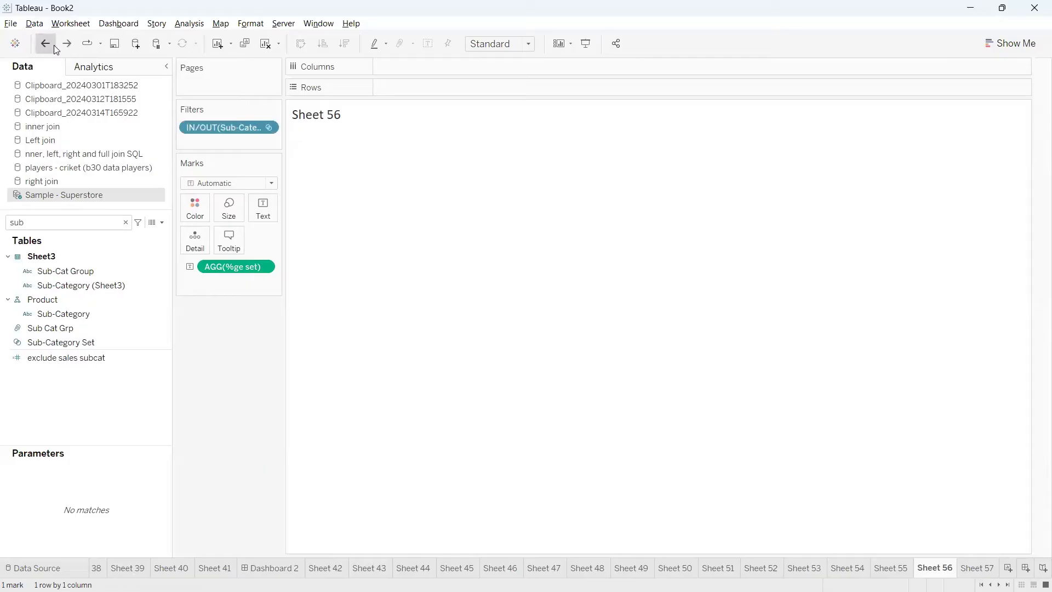
pyautogui.click(45, 44)
pyautogui.click(45, 44)
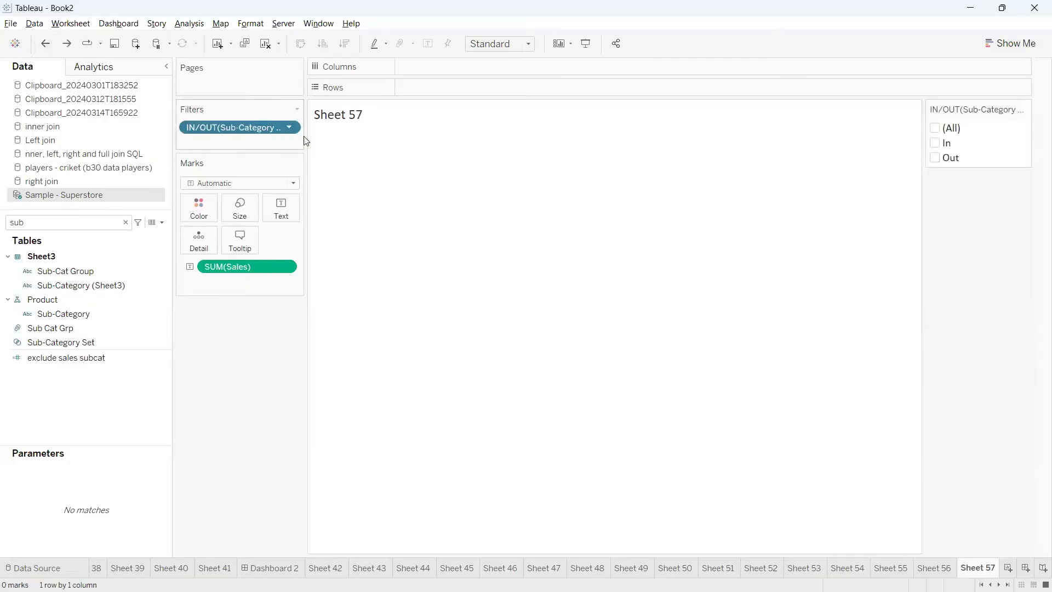
pyautogui.click(46, 43)
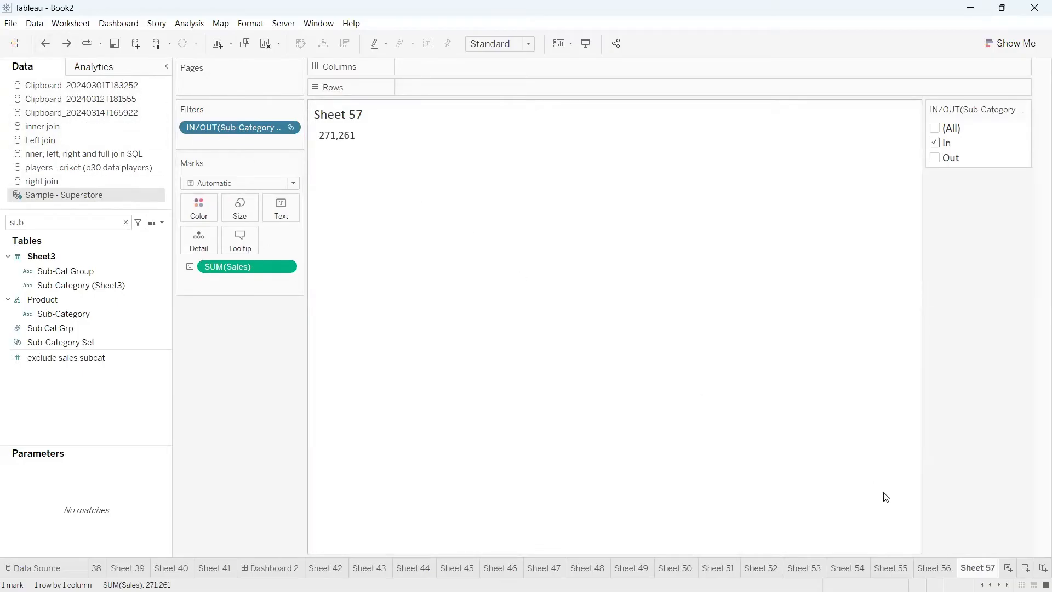
# Create a new worksheet and add Customer Name to Rows with all its members
pyautogui.click(1009, 568)
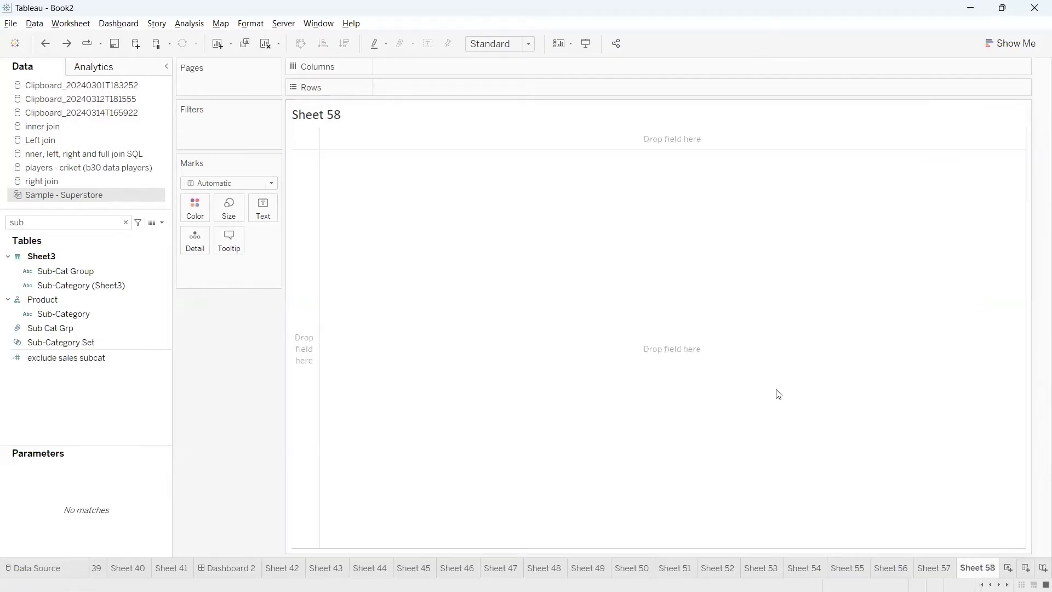
pyautogui.click(125, 223)
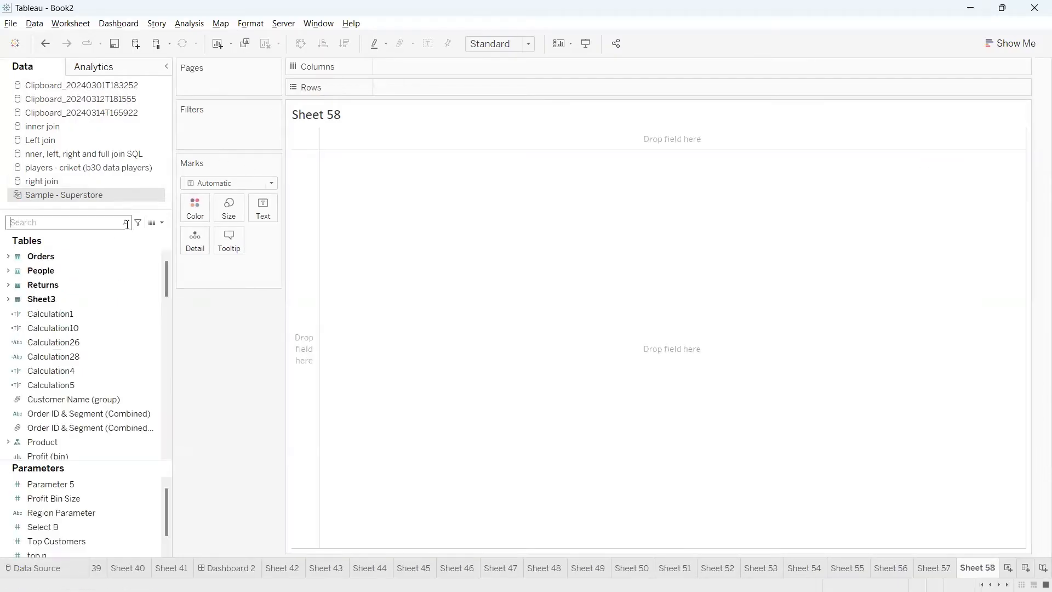
pyautogui.write('cust')
pyautogui.click(67, 271)
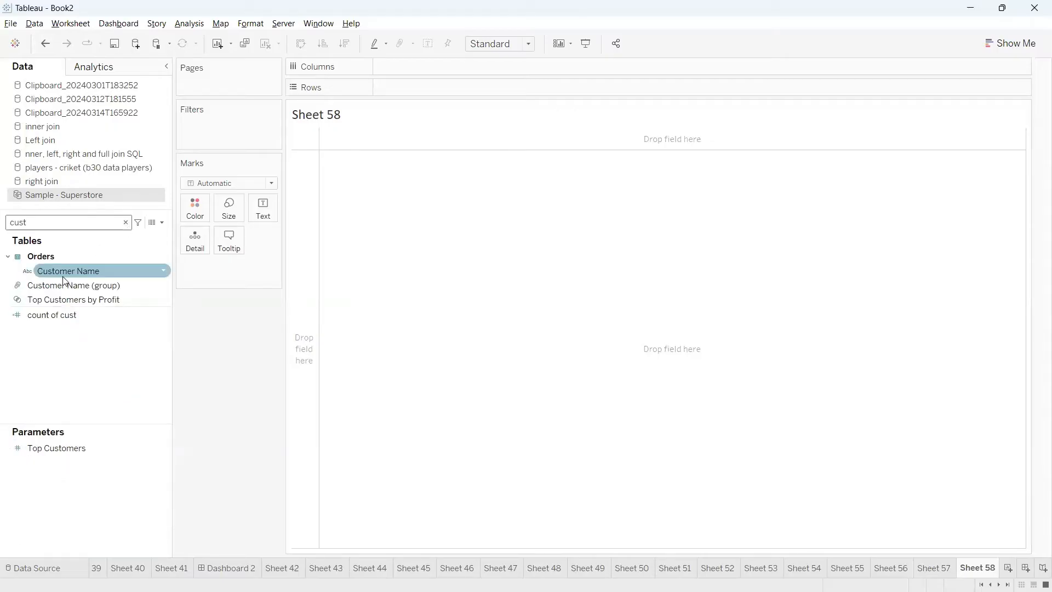
pyautogui.moveTo(55, 272); pyautogui.dragTo(396, 96)
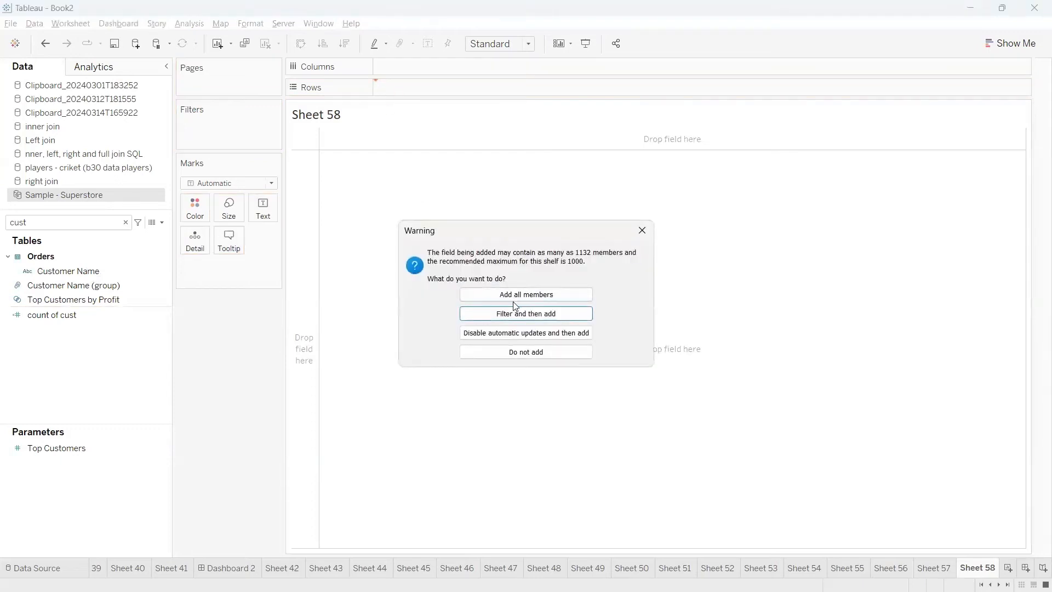
pyautogui.click(525, 295)
# Find the Sales field and show its sum as the text value for each customer
pyautogui.doubleClick(94, 222)
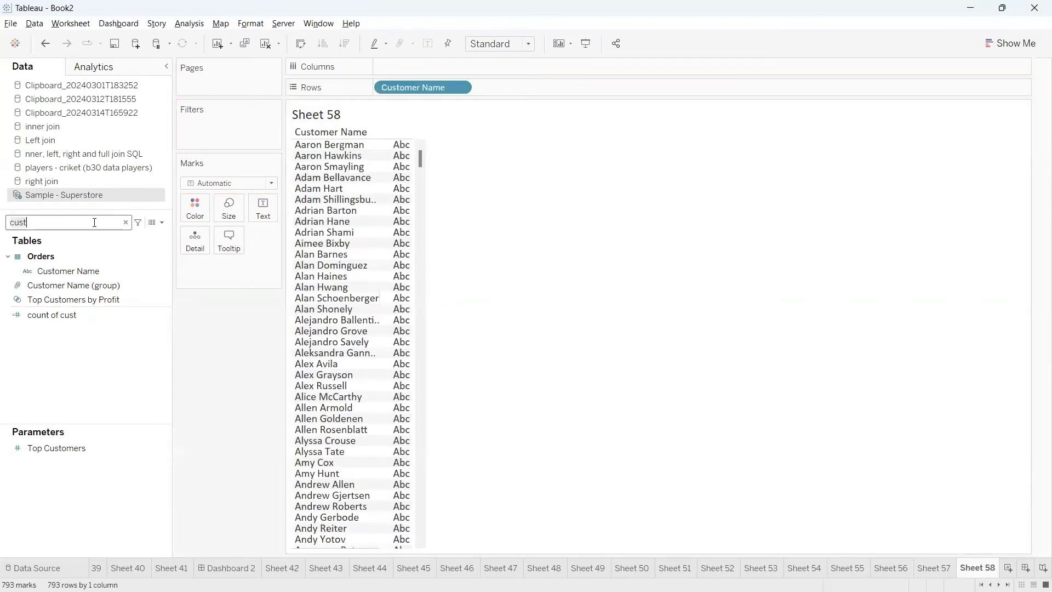
pyautogui.press('BackSpace')
pyautogui.write('sa')
pyautogui.moveTo(47, 280); pyautogui.dragTo(261, 206)
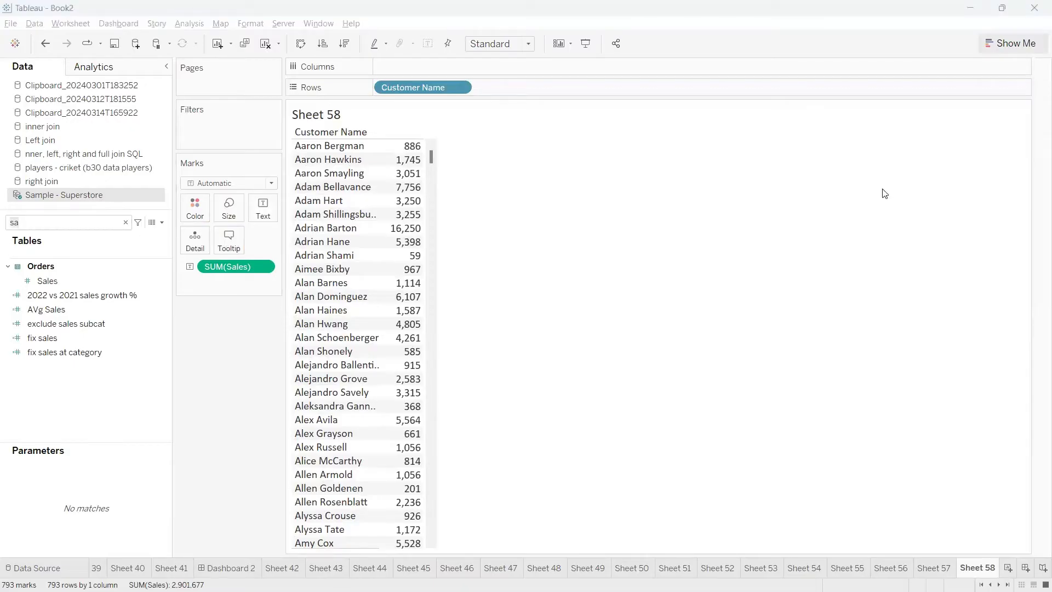
pyautogui.click(664, 176)
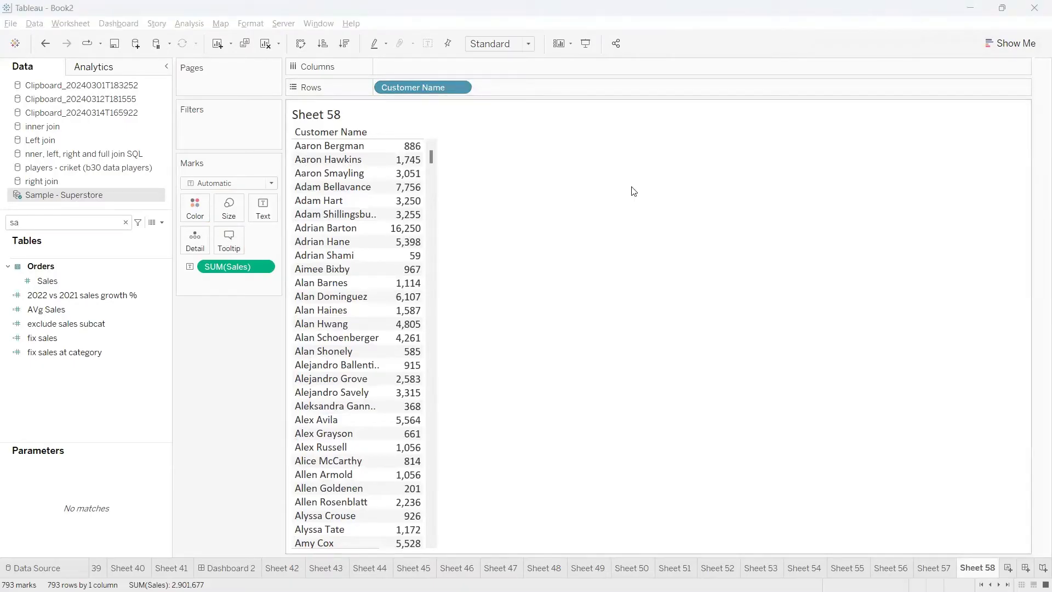
# Sort the customers by Sales in descending order and examine the highest-selling ones
pyautogui.click(341, 46)
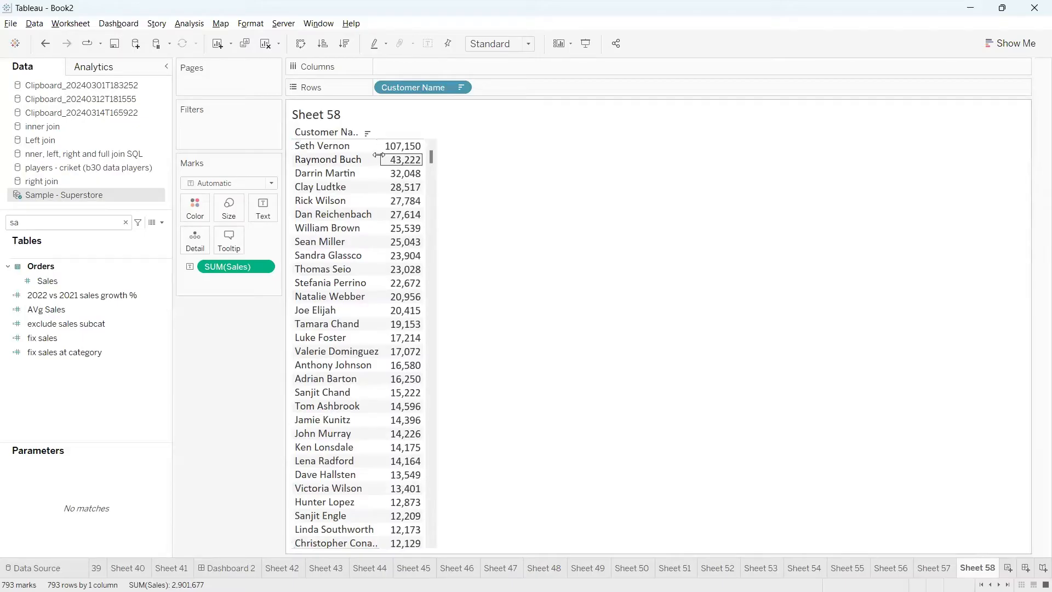
pyautogui.moveTo(380, 157)
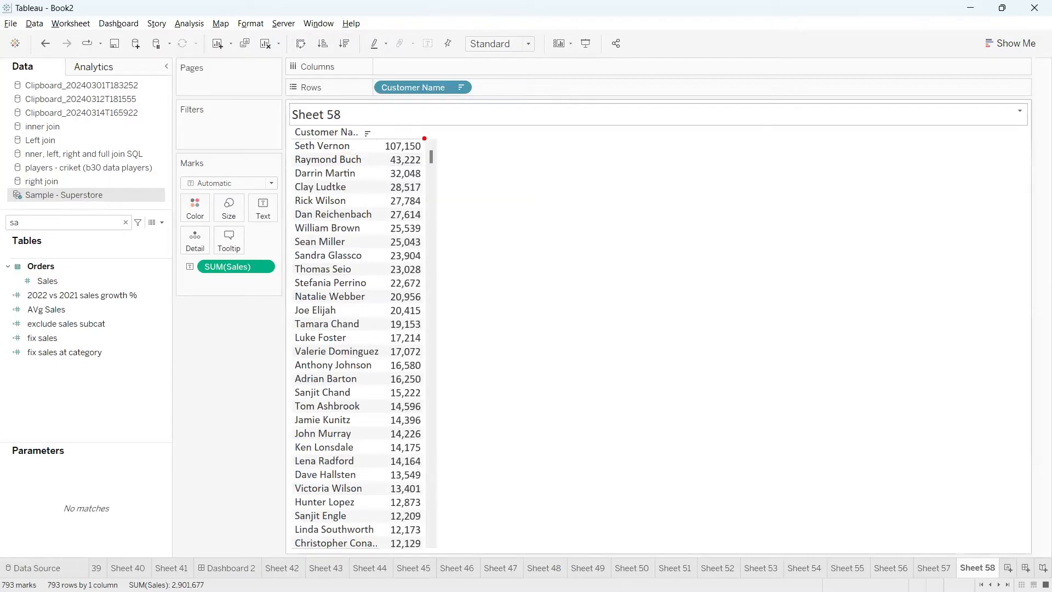
pyautogui.moveTo(429, 147)
pyautogui.mouseDown()
pyautogui.moveTo(446, 179)
pyautogui.moveTo(430, 222)
pyautogui.mouseUp()
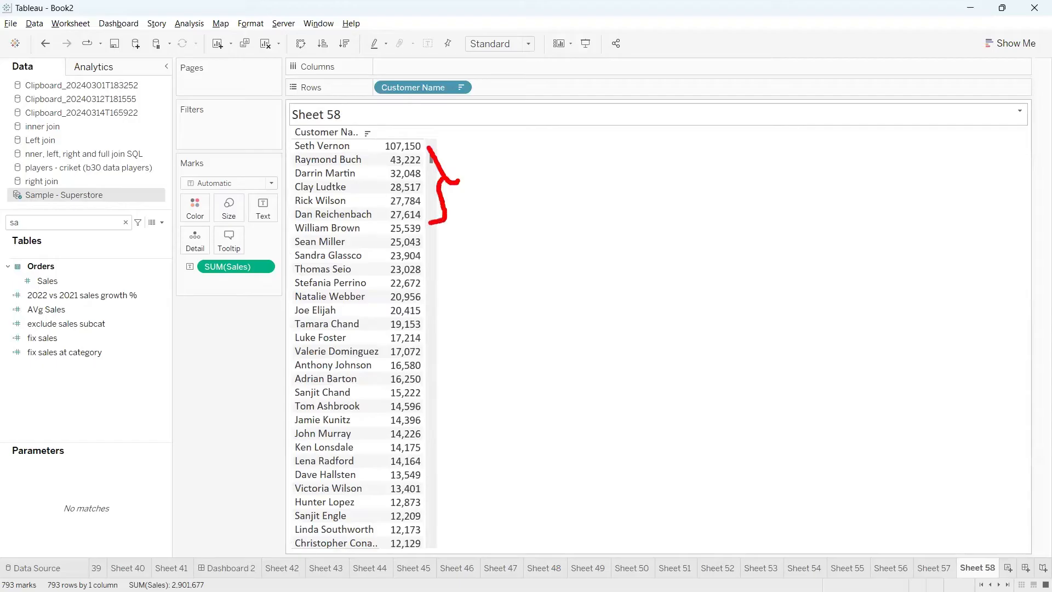
pyautogui.press('Escape')
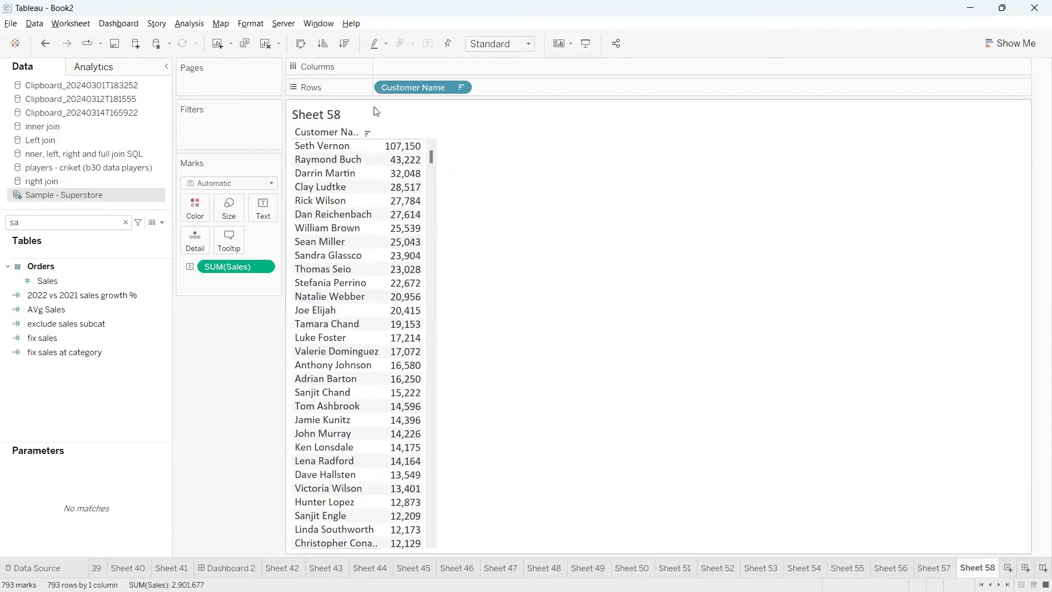
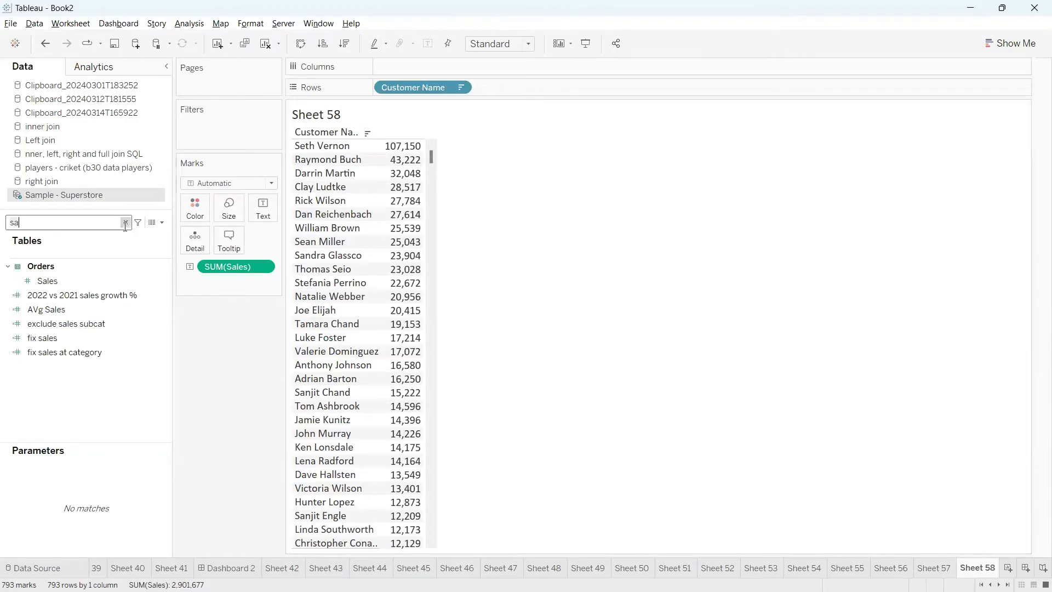
# Search the data fields for "cus" and clear the customer sales view from Sheet 58
pyautogui.click(125, 223)
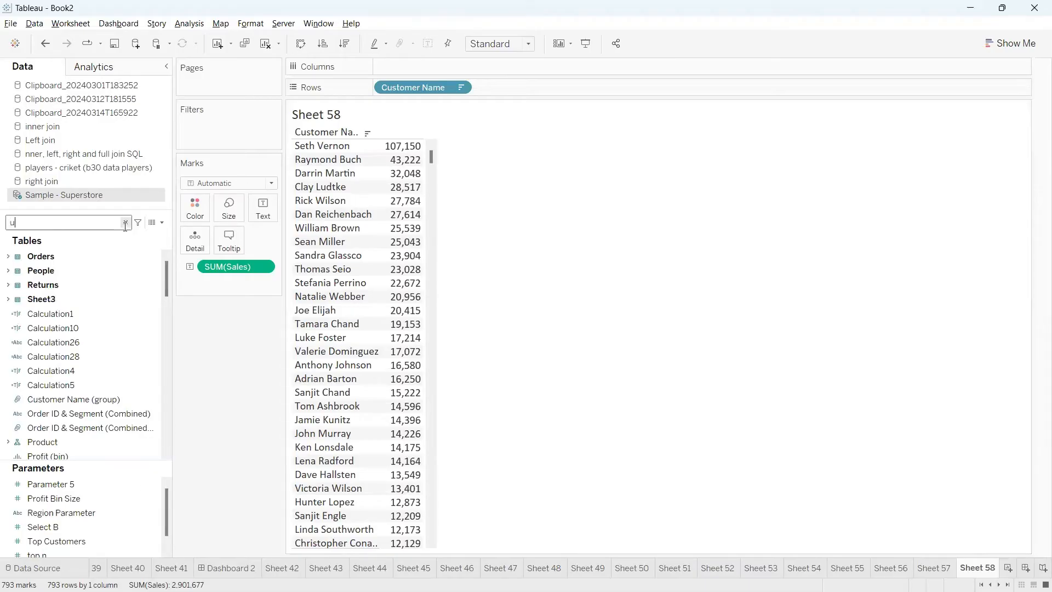
pyautogui.write('cus')
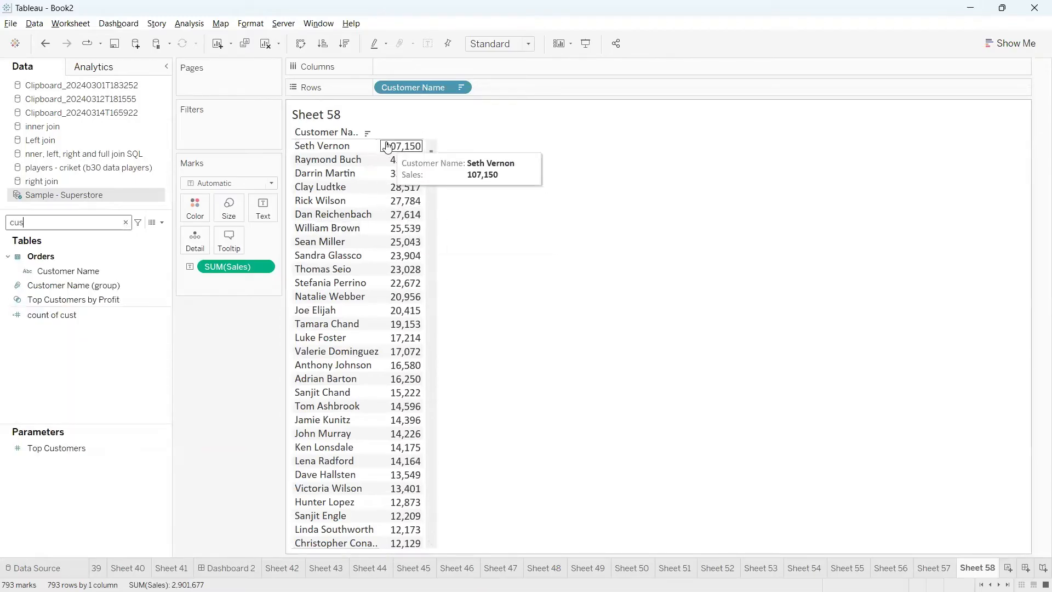
pyautogui.click(130, 270)
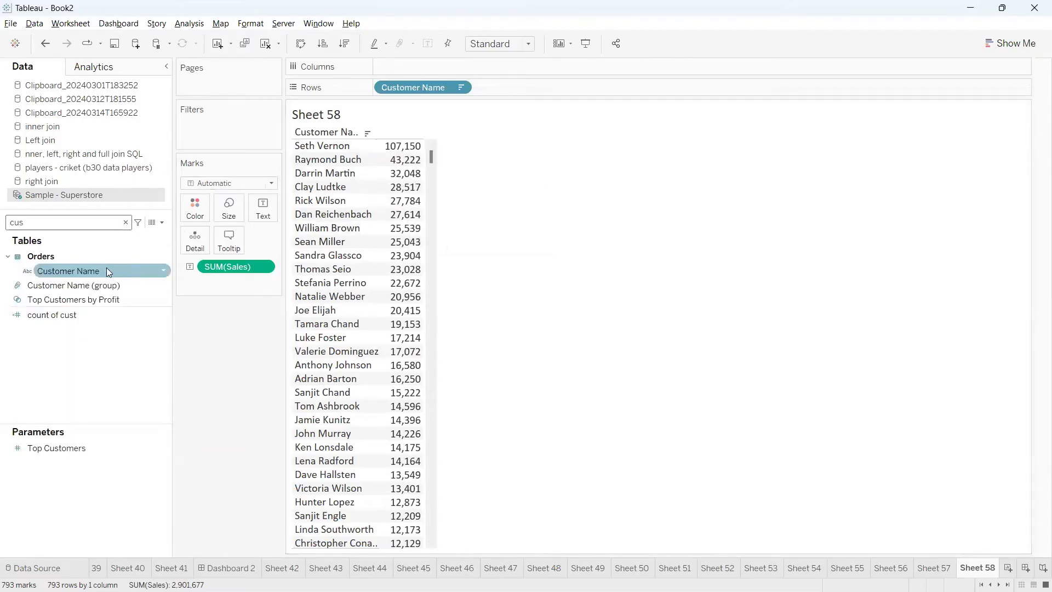
pyautogui.click(265, 47)
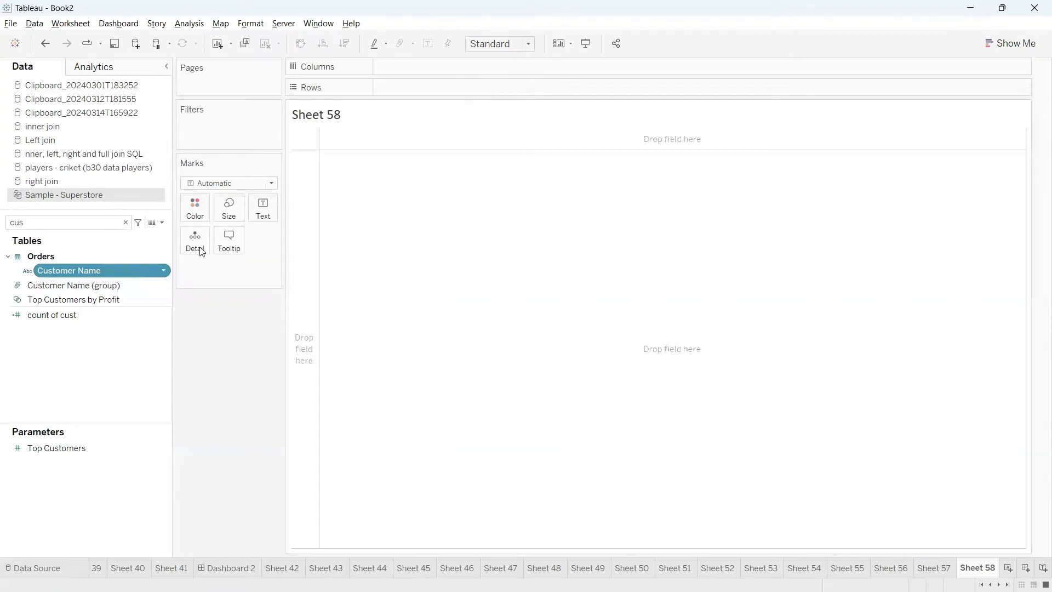
# Start a new set based on the Customer Name field and have it use all customers
pyautogui.click(93, 271)
pyautogui.click(184, 297)
pyautogui.rightClick(166, 268)
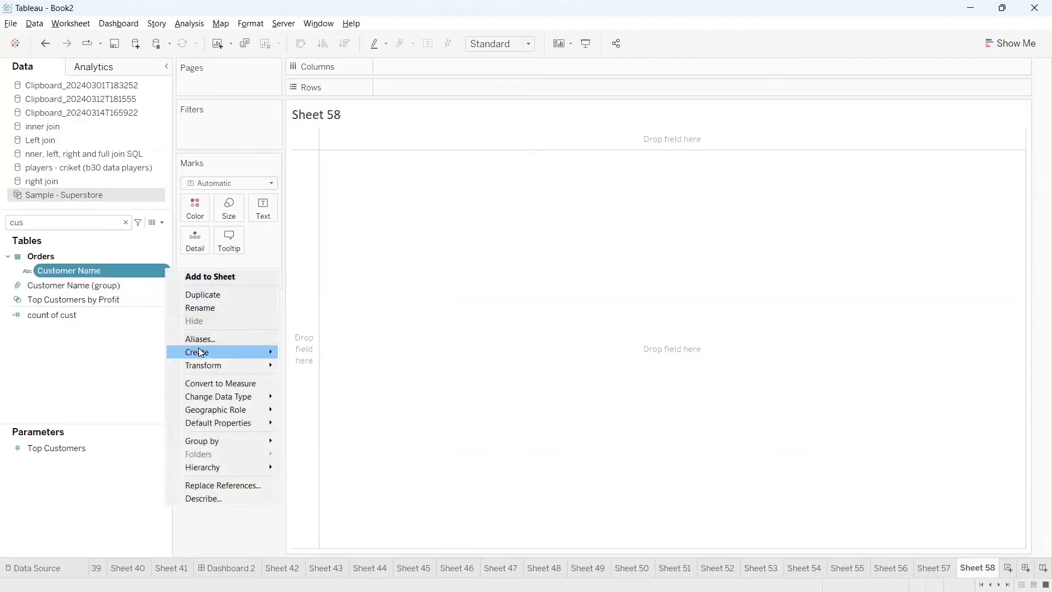
pyautogui.moveTo(257, 352)
pyautogui.click(305, 377)
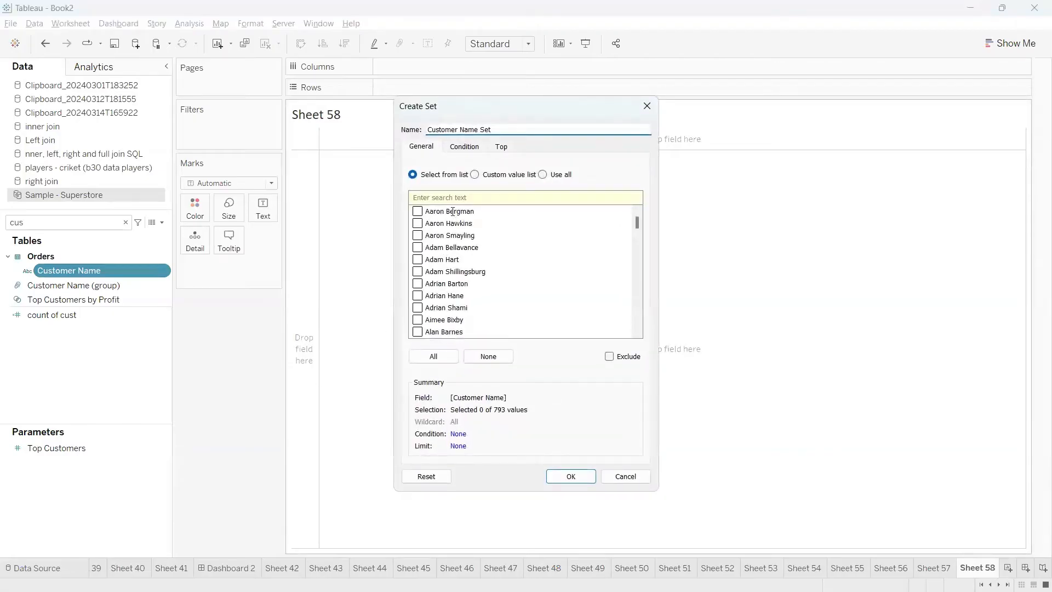
pyautogui.click(544, 176)
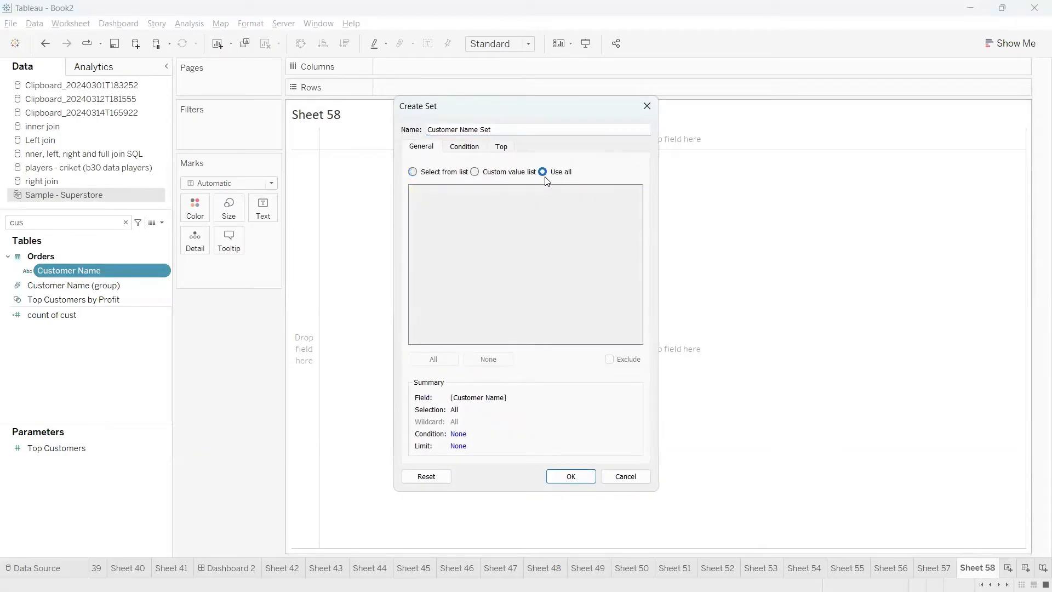
# Limit the new customer set by field to the top 5, keeping the name Customer Name Set
pyautogui.click(501, 148)
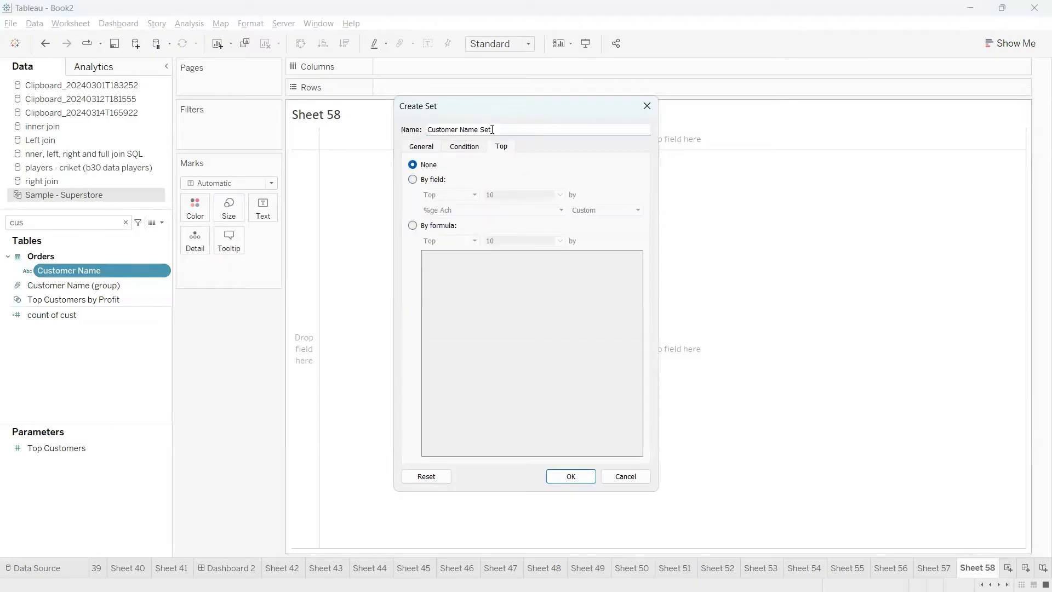
pyautogui.moveTo(491, 130); pyautogui.dragTo(418, 130)
pyautogui.click(508, 127)
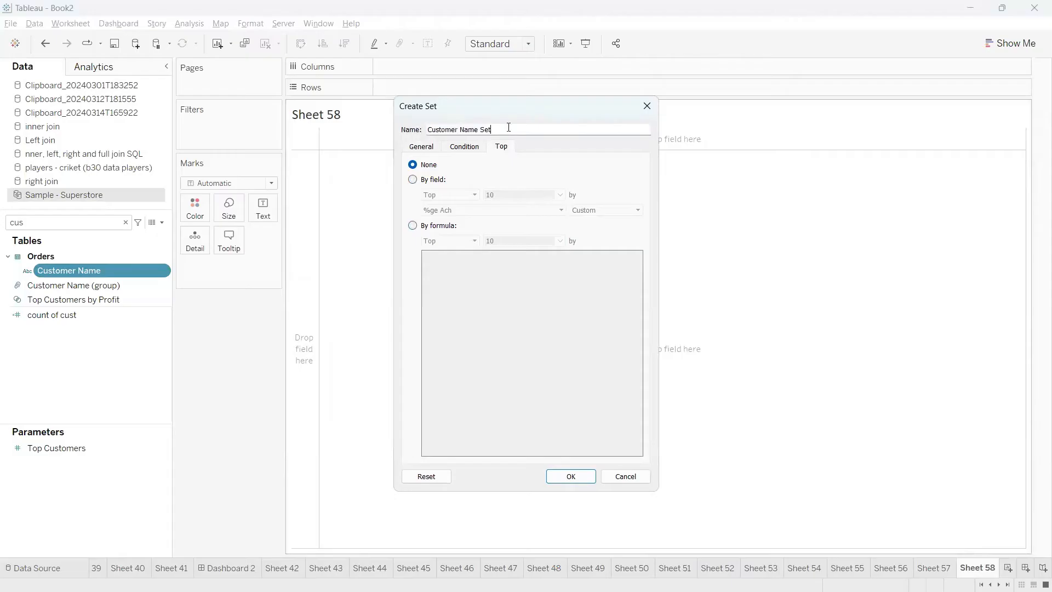
pyautogui.click(412, 179)
pyautogui.click(413, 226)
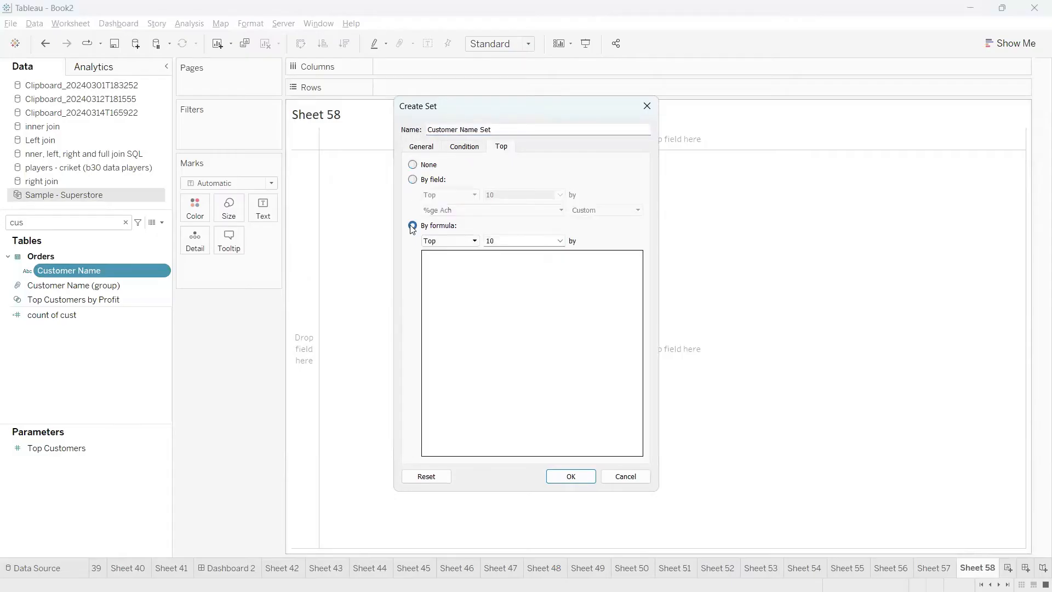
pyautogui.click(413, 180)
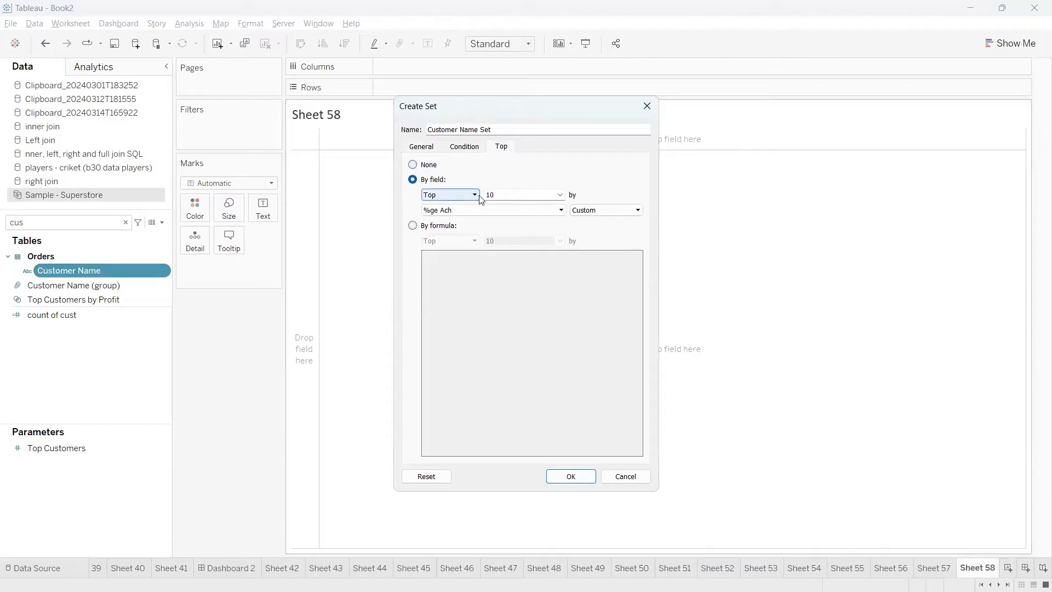
pyautogui.moveTo(495, 196); pyautogui.dragTo(470, 194)
pyautogui.write('5')
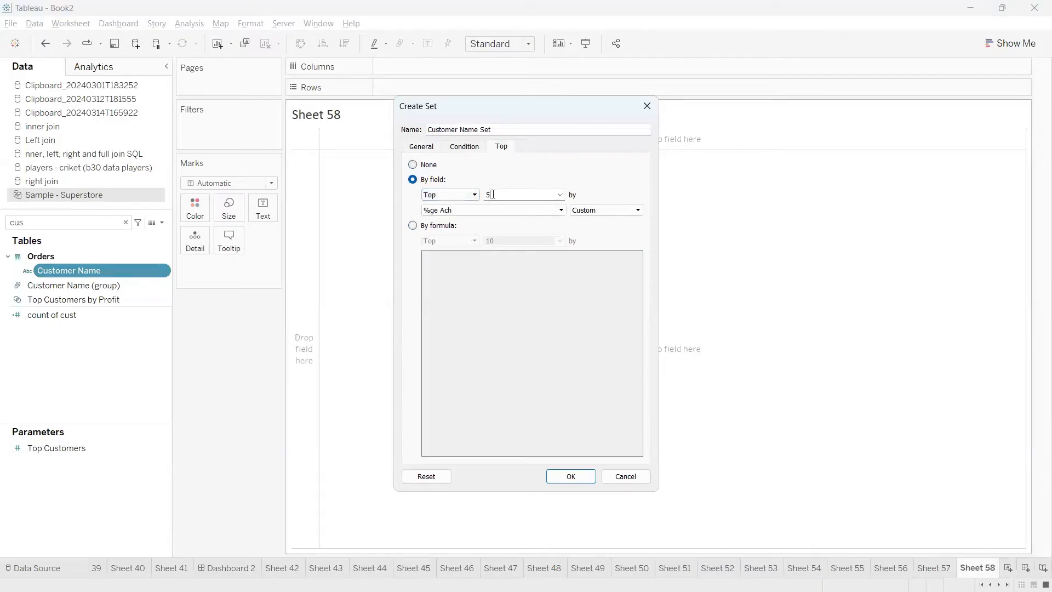
pyautogui.moveTo(492, 194); pyautogui.dragTo(477, 195)
pyautogui.click(559, 195)
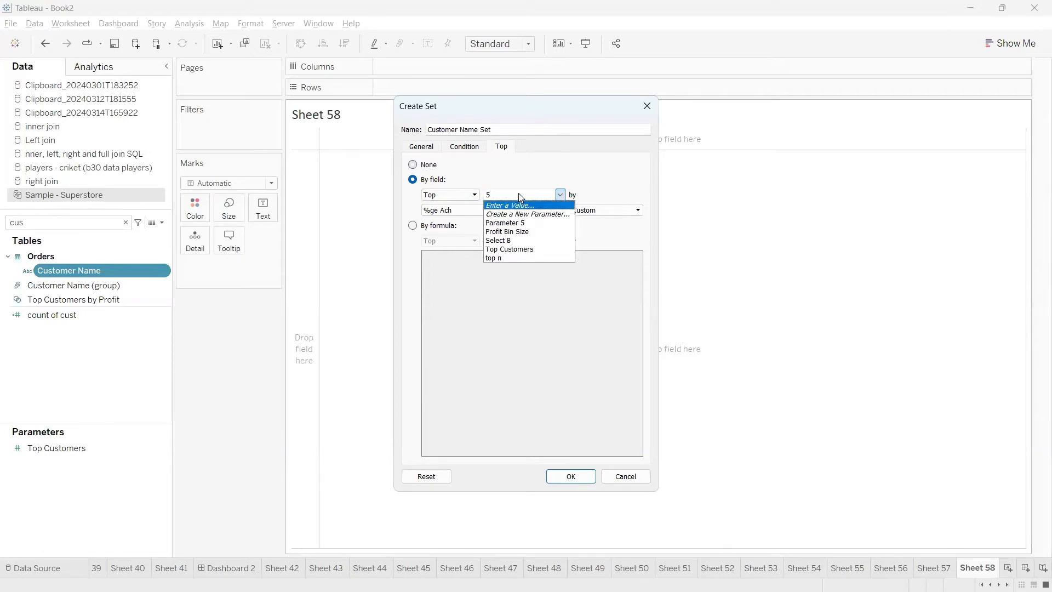
pyautogui.click(518, 193)
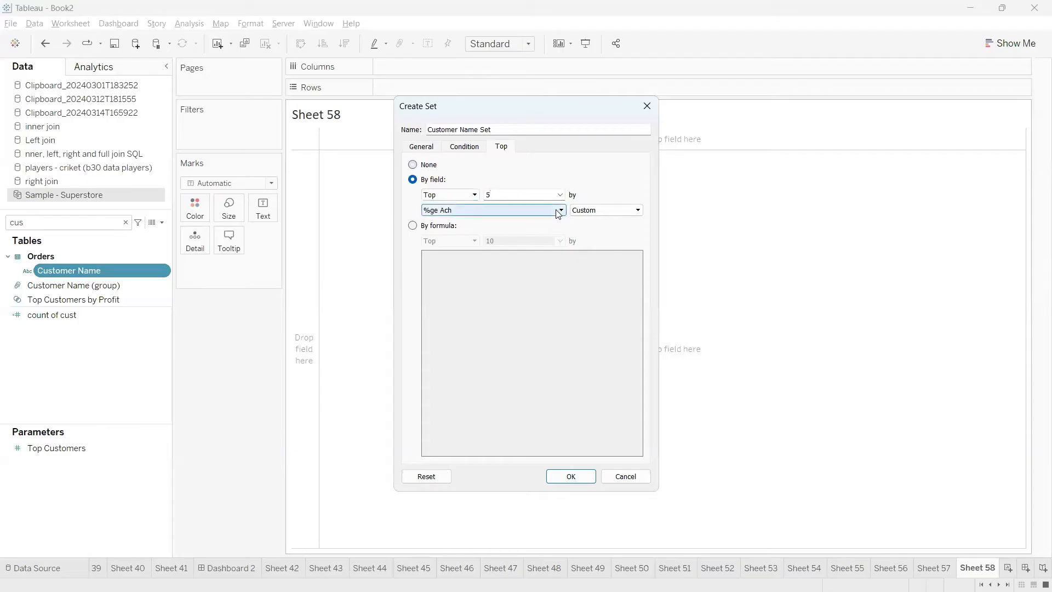
# Rank the top customers by the sum of Sales and create the set
pyautogui.click(510, 211)
pyautogui.write('sal')
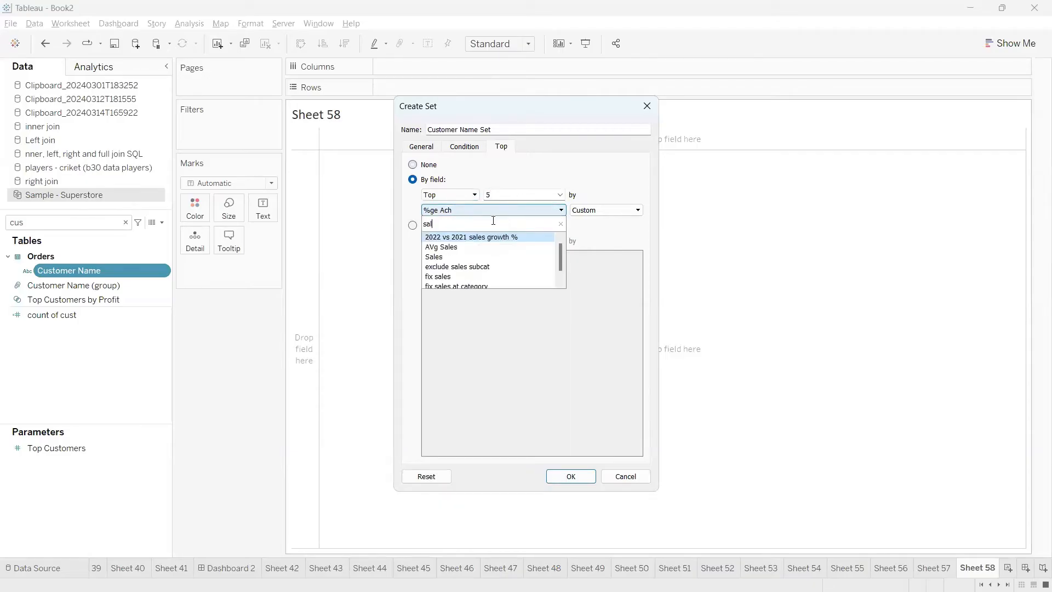
pyautogui.click(438, 256)
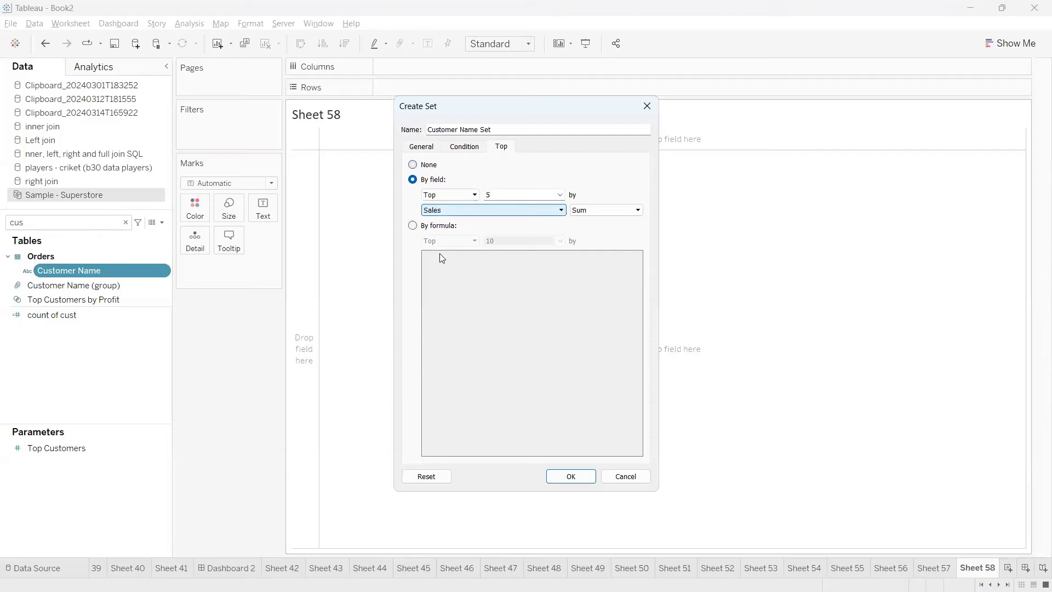
pyautogui.click(447, 214)
pyautogui.click(447, 215)
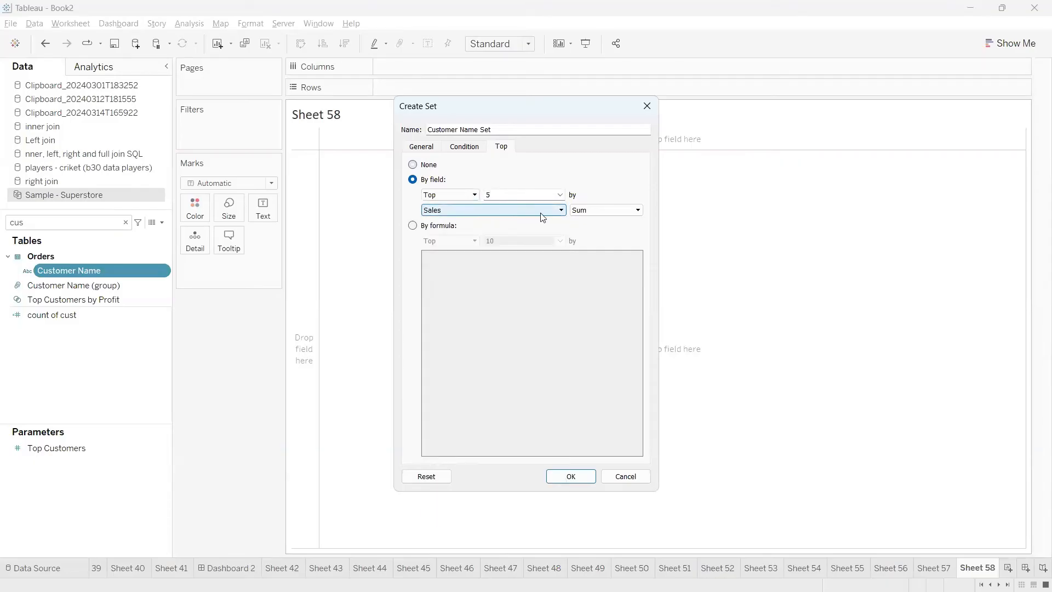
pyautogui.click(593, 210)
pyautogui.click(595, 218)
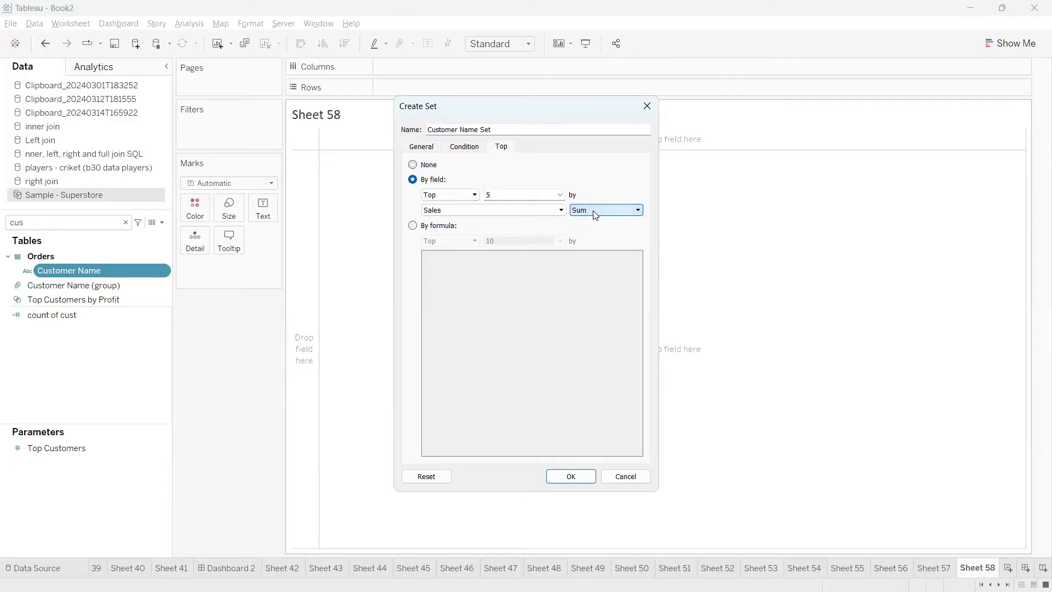
pyautogui.click(570, 476)
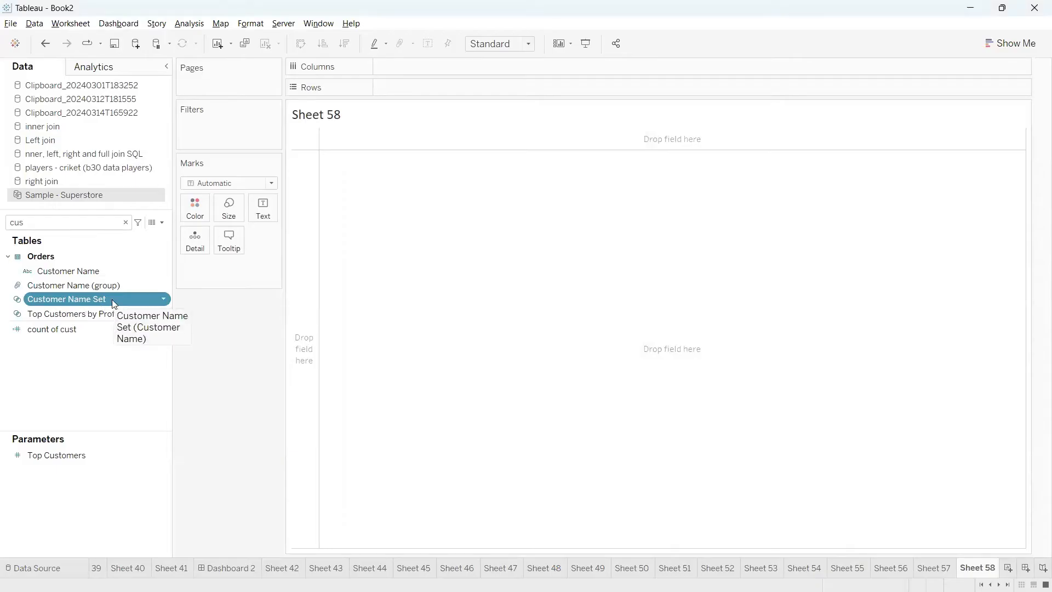
# Add Customer Name Set to Rows as an In/Out split
pyautogui.moveTo(97, 298); pyautogui.dragTo(445, 105)
pyautogui.moveTo(450, 88); pyautogui.dragTo(449, 88)
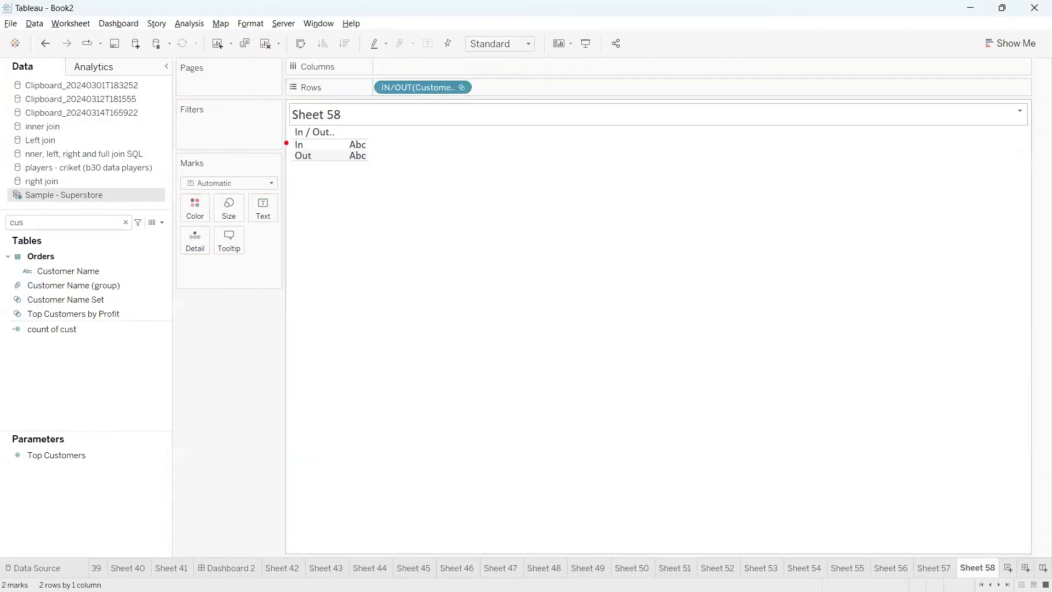
pyautogui.moveTo(286, 143); pyautogui.dragTo(248, 196)
pyautogui.moveTo(293, 160)
pyautogui.mouseDown()
pyautogui.moveTo(239, 216)
pyautogui.moveTo(228, 244)
pyautogui.moveTo(239, 259)
pyautogui.moveTo(234, 231)
pyautogui.mouseUp()
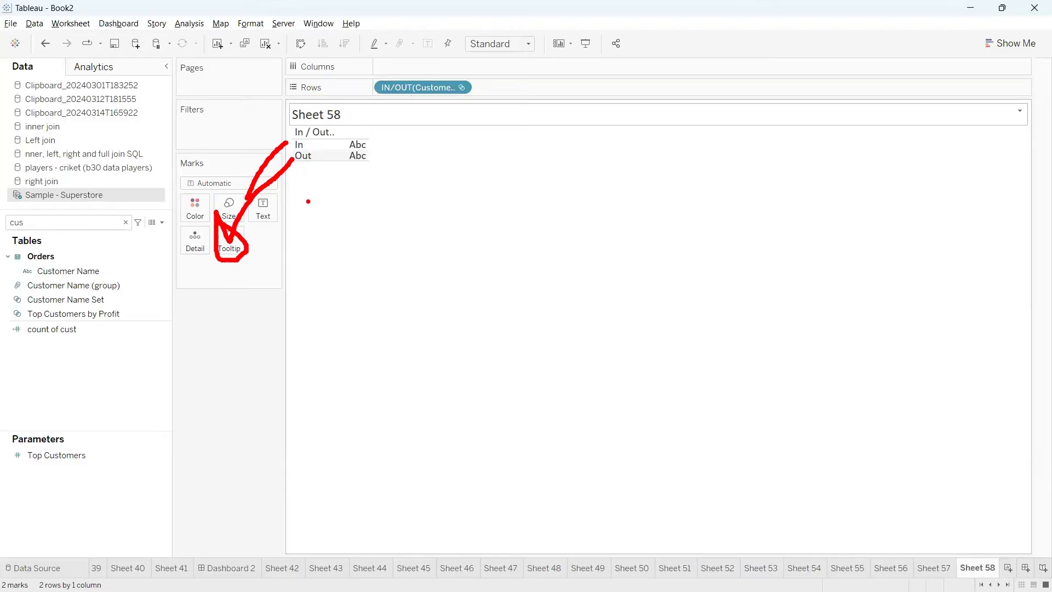
pyautogui.moveTo(312, 143)
pyautogui.mouseDown()
pyautogui.moveTo(513, 133)
pyautogui.moveTo(480, 120)
pyautogui.moveTo(515, 133)
pyautogui.moveTo(486, 144)
pyautogui.moveTo(480, 121)
pyautogui.mouseUp()
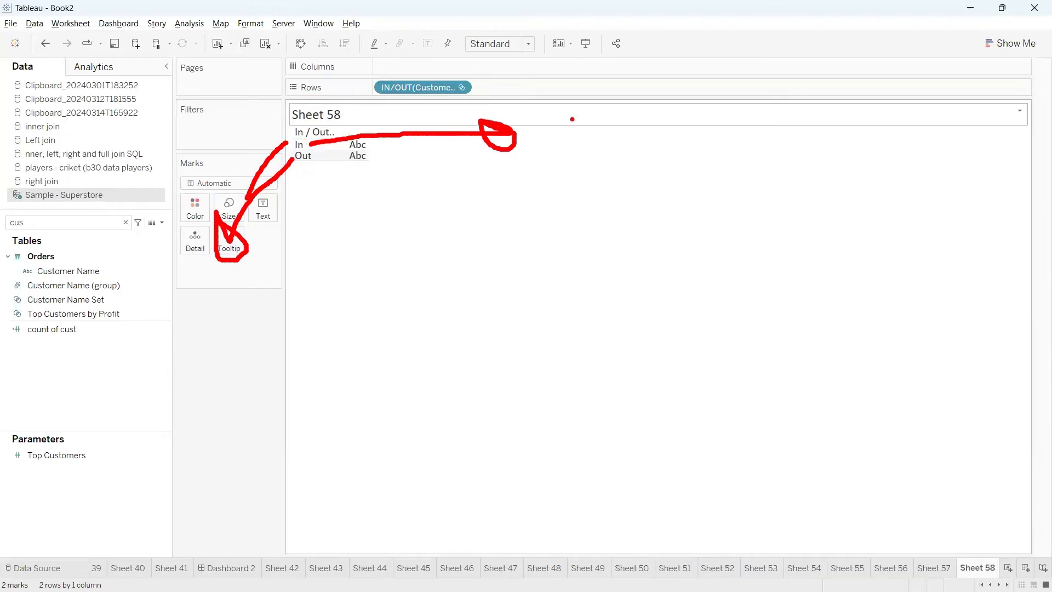
pyautogui.moveTo(572, 119)
pyautogui.mouseDown()
pyautogui.moveTo(581, 135)
pyautogui.moveTo(611, 97)
pyautogui.moveTo(654, 134)
pyautogui.mouseUp()
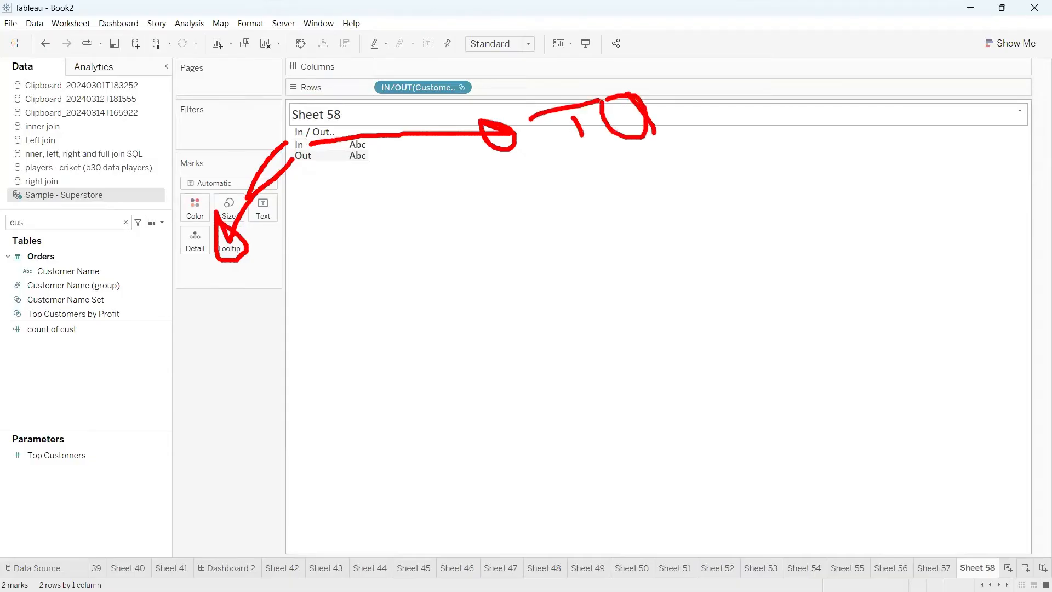
pyautogui.moveTo(652, 70)
pyautogui.mouseDown()
pyautogui.moveTo(645, 100)
pyautogui.moveTo(697, 83)
pyautogui.moveTo(737, 93)
pyautogui.moveTo(716, 113)
pyautogui.mouseUp()
pyautogui.moveTo(714, 60); pyautogui.dragTo(722, 53)
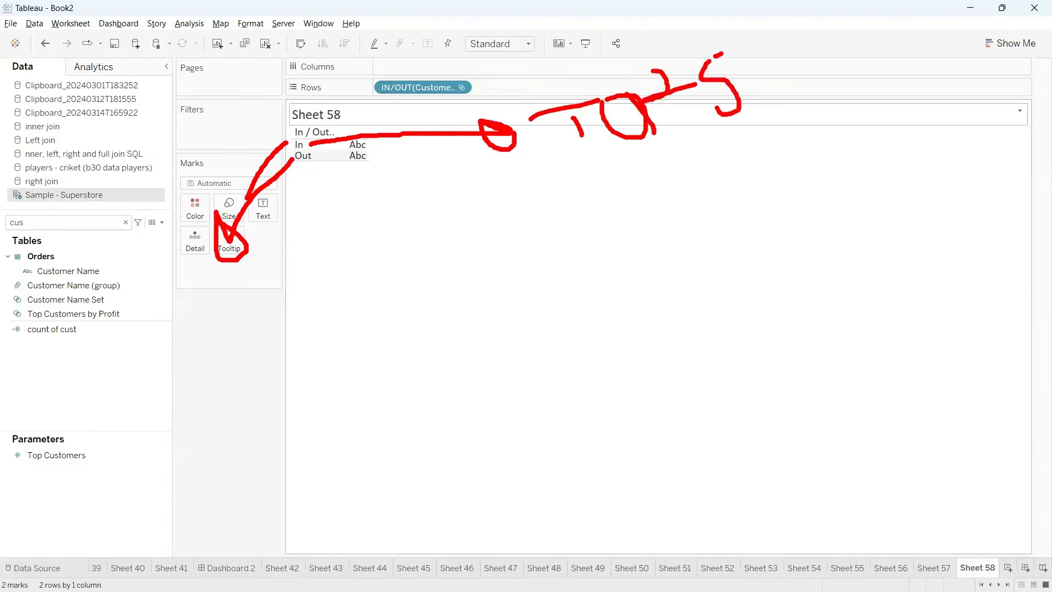
pyautogui.moveTo(583, 148); pyautogui.dragTo(750, 123)
pyautogui.moveTo(642, 148)
pyautogui.mouseDown()
pyautogui.moveTo(479, 160)
pyautogui.moveTo(282, 134)
pyautogui.moveTo(268, 176)
pyautogui.moveTo(403, 186)
pyautogui.moveTo(265, 151)
pyautogui.mouseUp()
pyautogui.press('Escape')
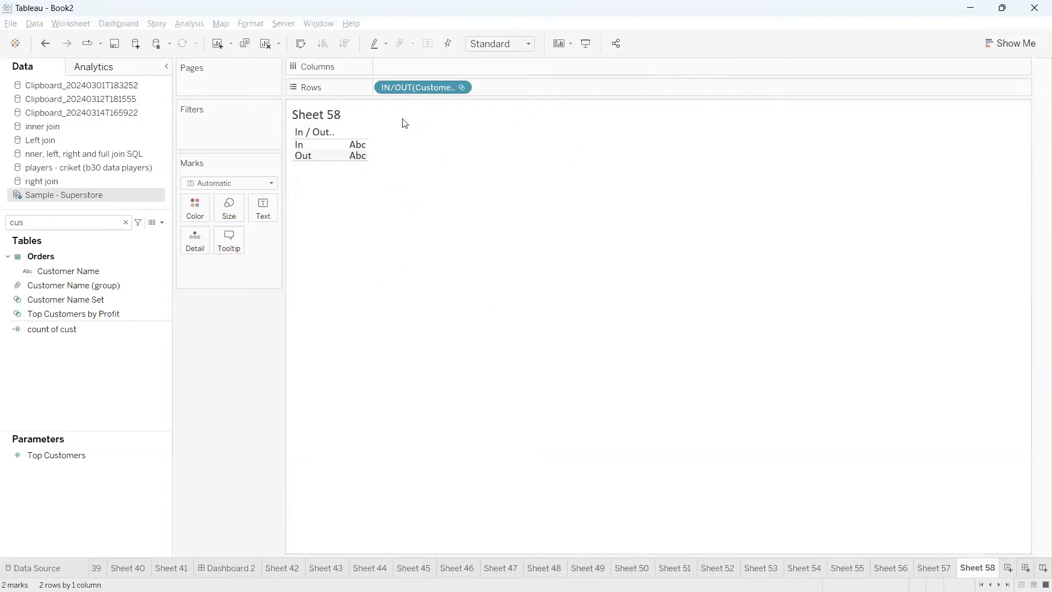
# Find the Sales field, show its sum as the text value for In and Out, and check the In row
pyautogui.click(112, 220)
pyautogui.press('BackSpace')
pyautogui.press('BackSpace')
pyautogui.press('BackSpace')
pyautogui.write('sa')
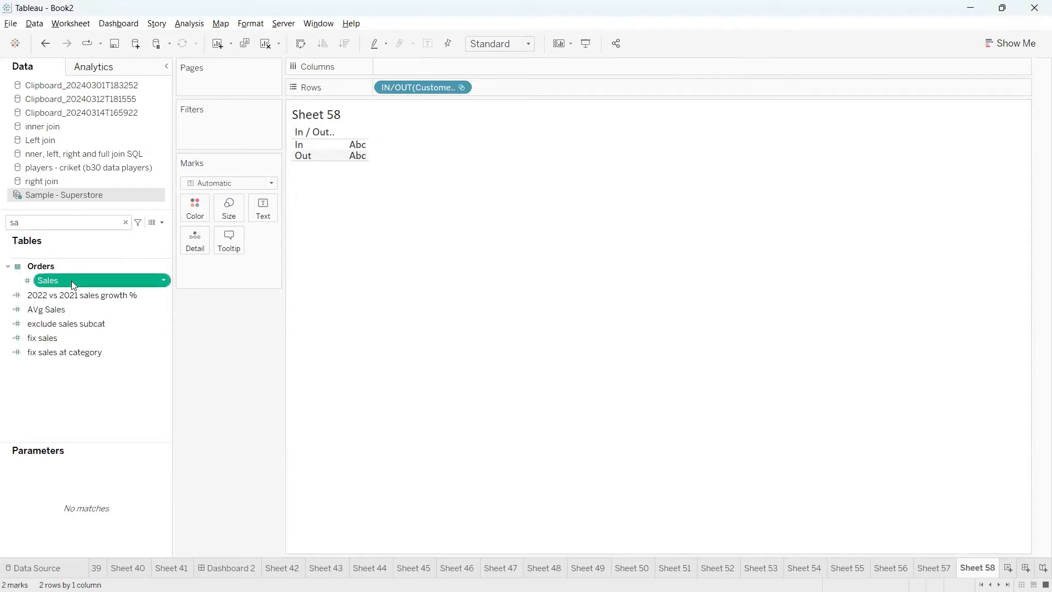
pyautogui.moveTo(71, 281); pyautogui.dragTo(263, 208)
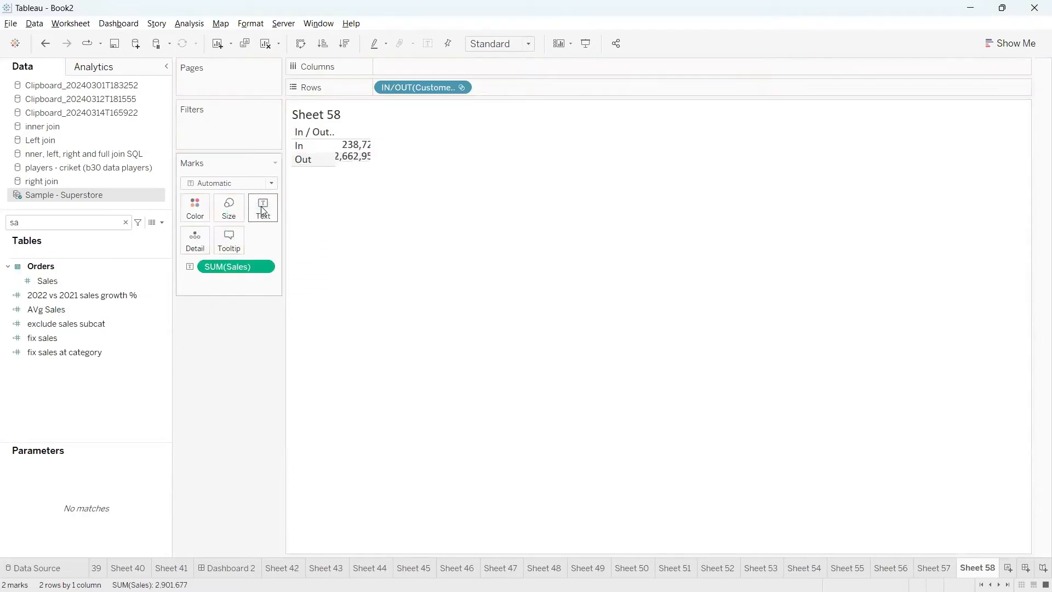
pyautogui.click(311, 148)
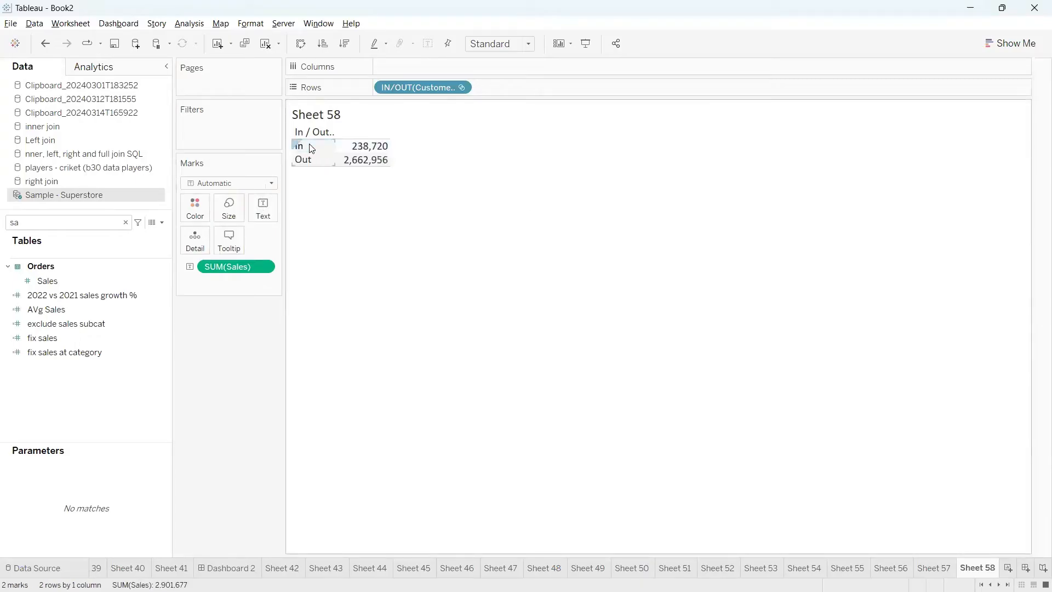
pyautogui.click(324, 148)
pyautogui.click(313, 147)
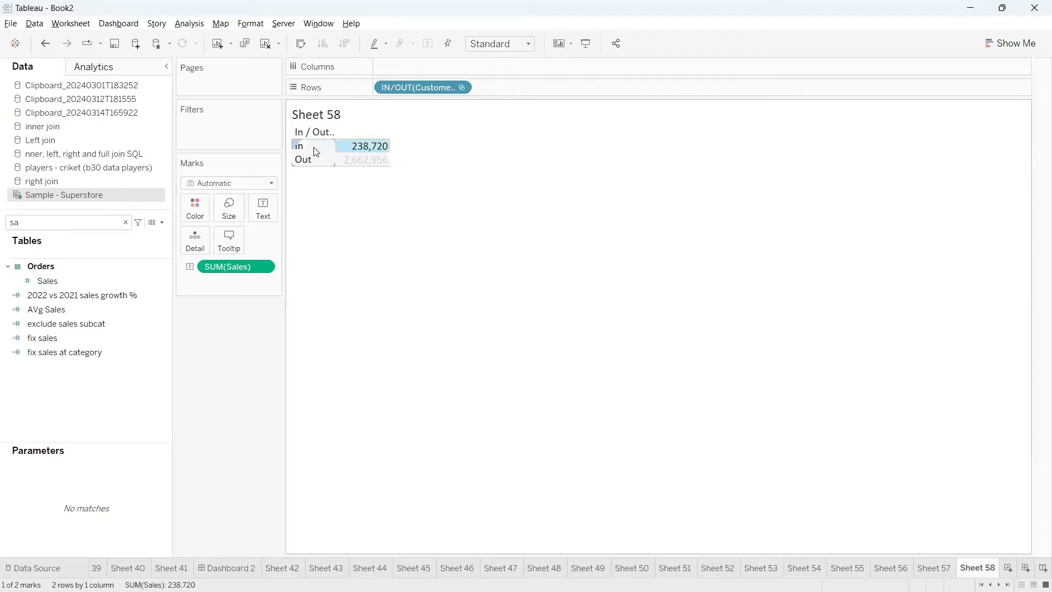
pyautogui.click(314, 147)
# Add Customer Name to Rows beside the set to check which customers are In, and remove it again
pyautogui.doubleClick(80, 222)
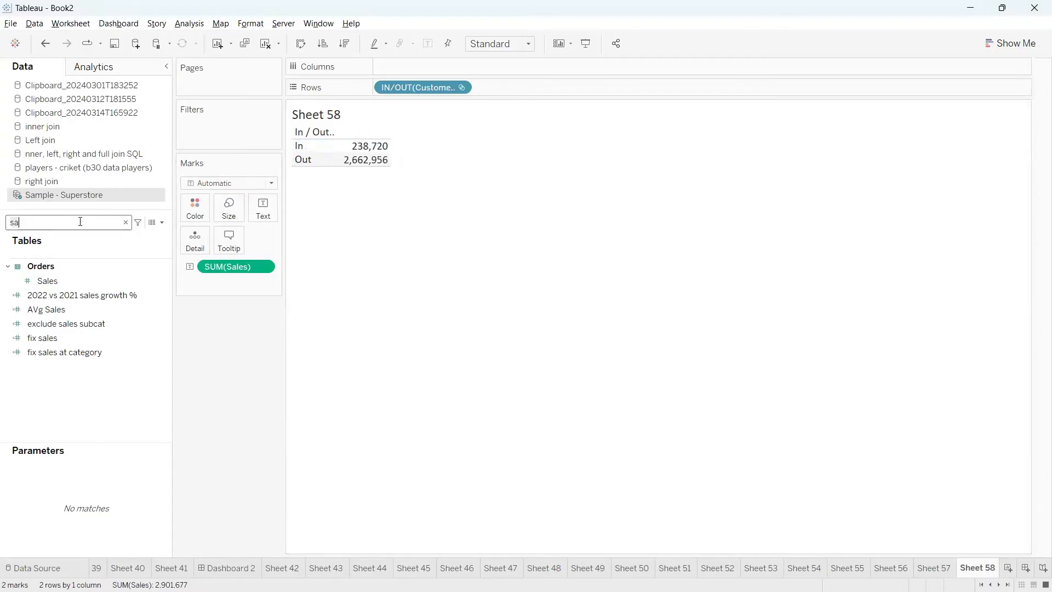
pyautogui.write('cus')
pyautogui.moveTo(83, 271); pyautogui.dragTo(540, 88)
pyautogui.click(315, 173)
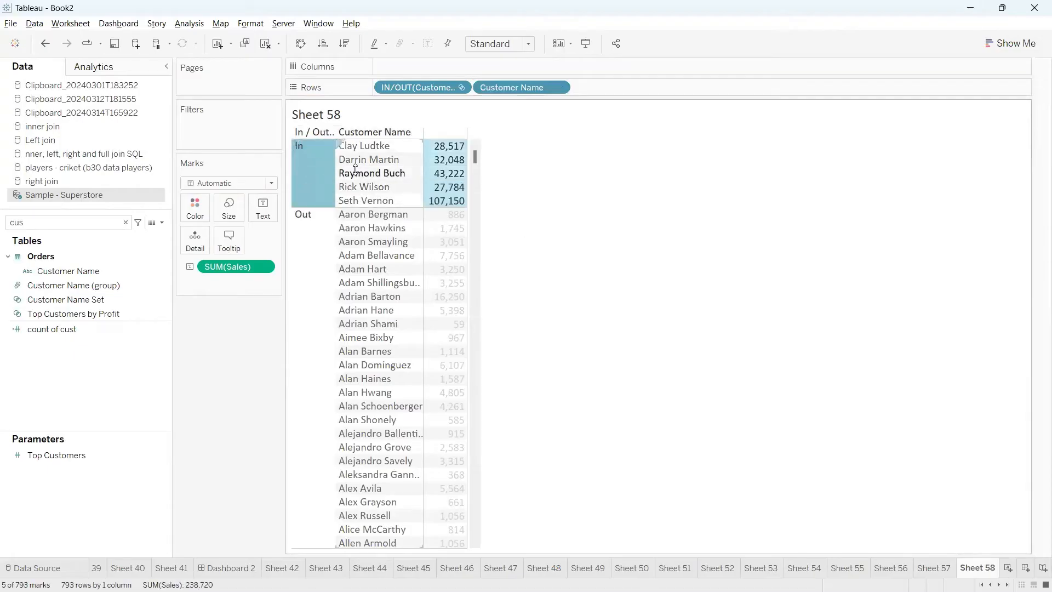
pyautogui.moveTo(518, 89); pyautogui.dragTo(560, 183)
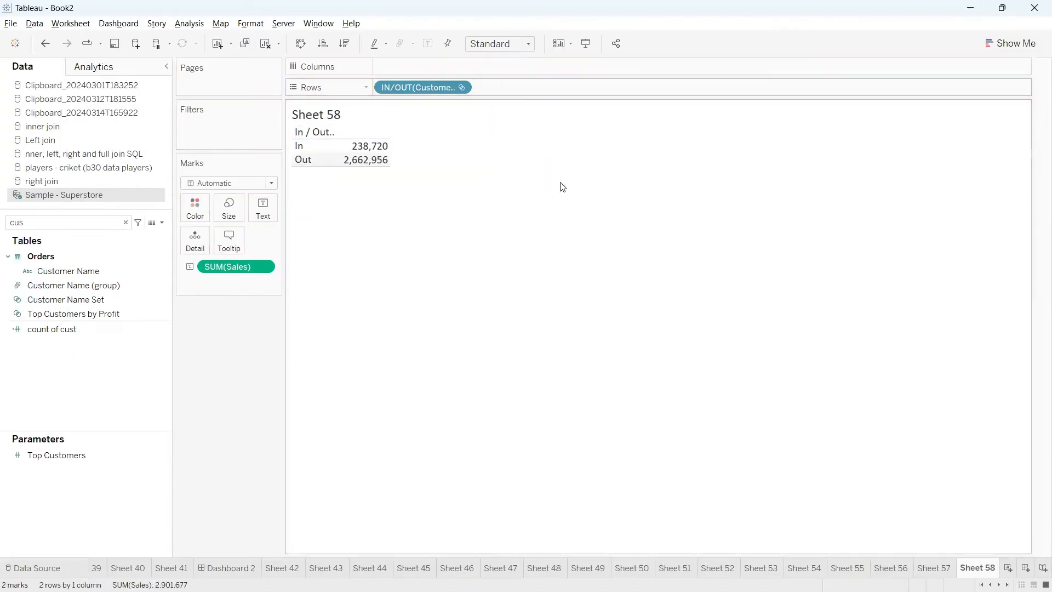
# Switch the set on Rows to show its members instead of In/Out, and show the Customer Name Set filter
pyautogui.click(461, 88)
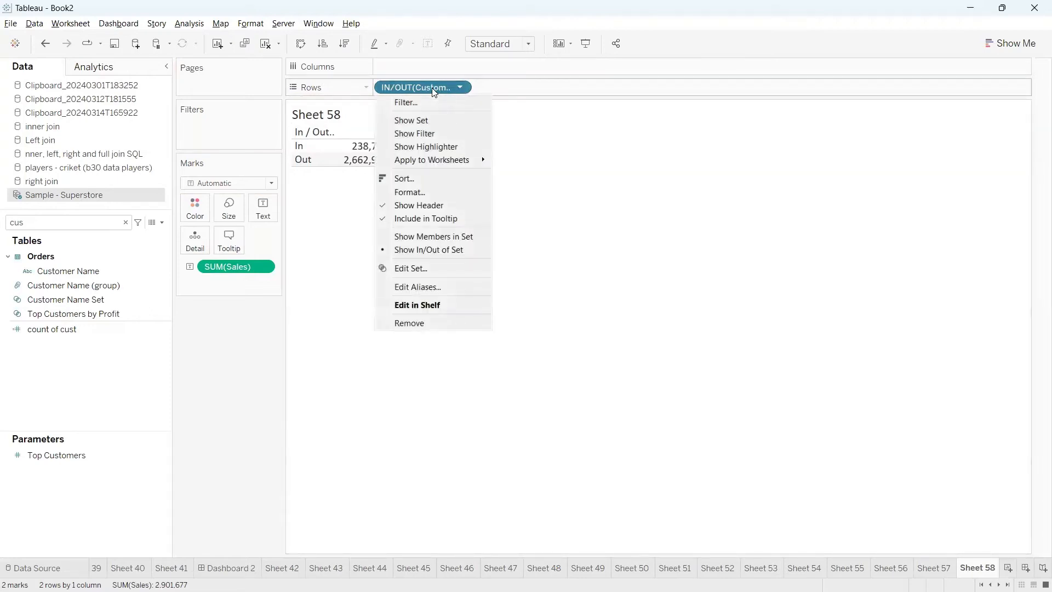
pyautogui.click(428, 238)
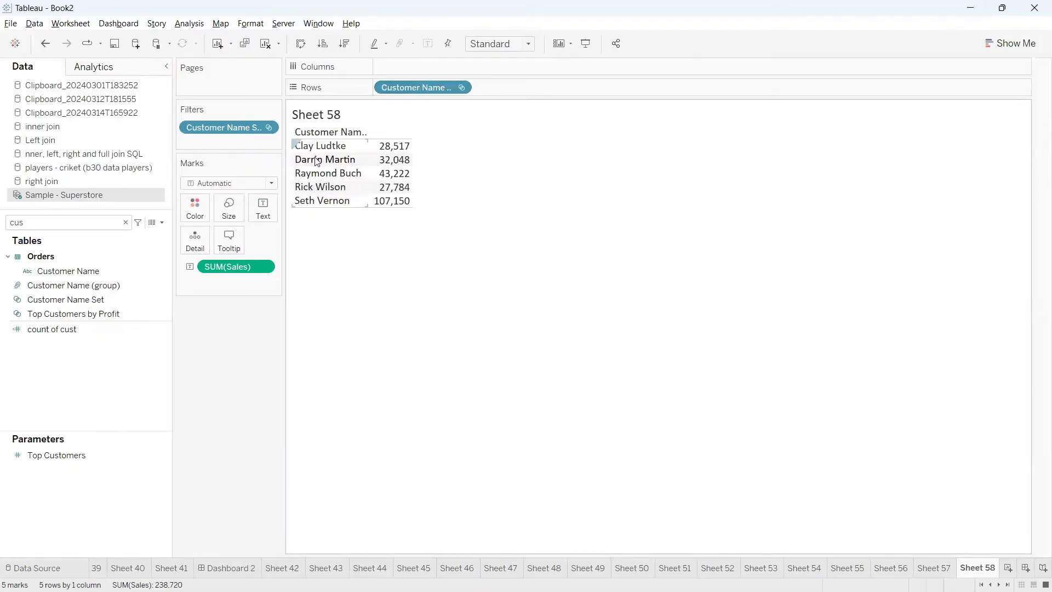
pyautogui.click(267, 127)
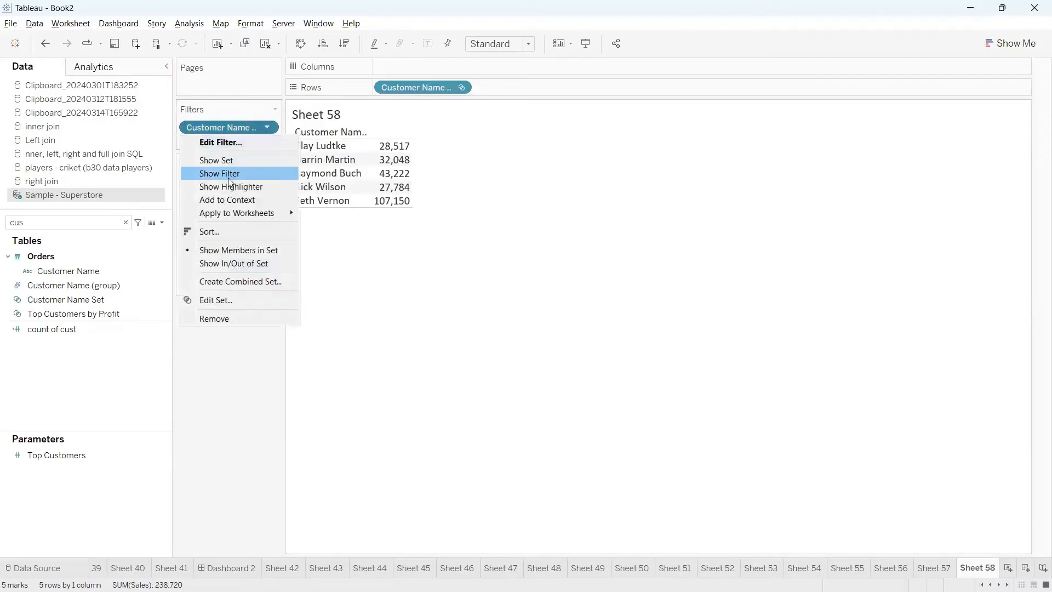
pyautogui.click(230, 174)
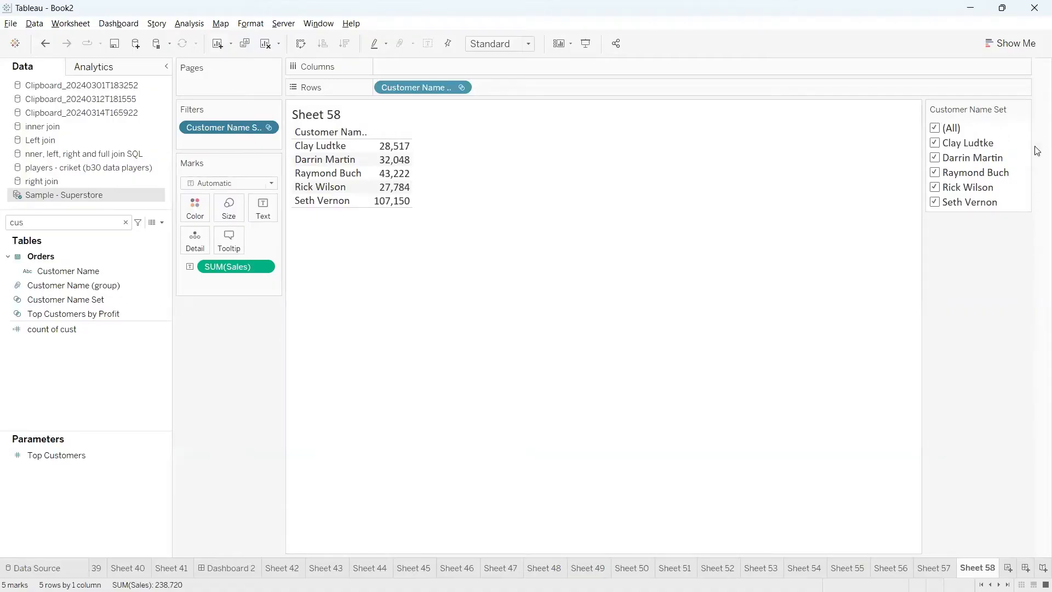
# Exclude the first two customers in the Customer Name Set filter, and include all members again
pyautogui.click(936, 143)
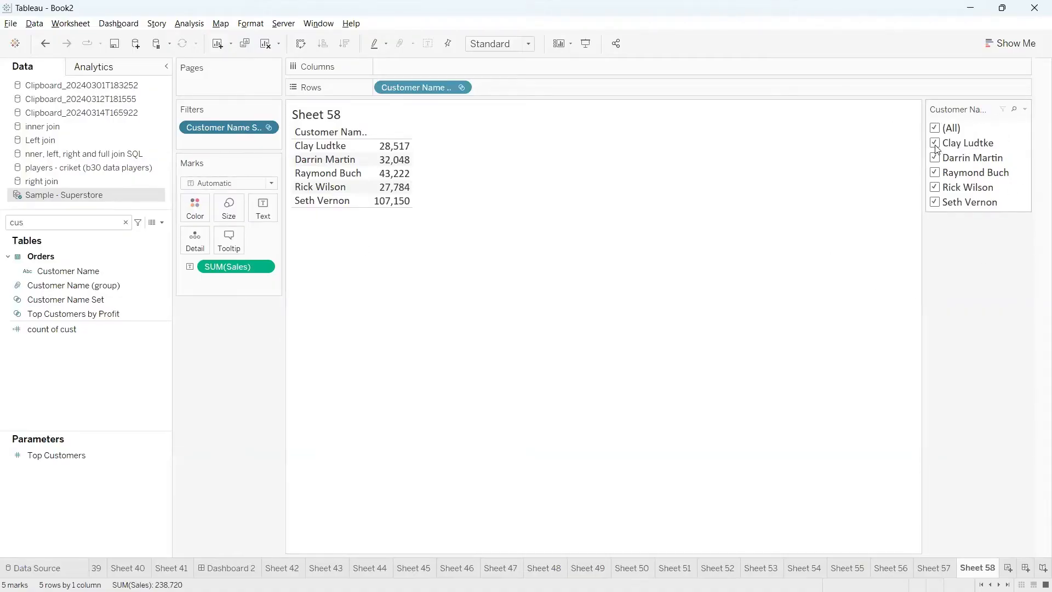
pyautogui.click(936, 158)
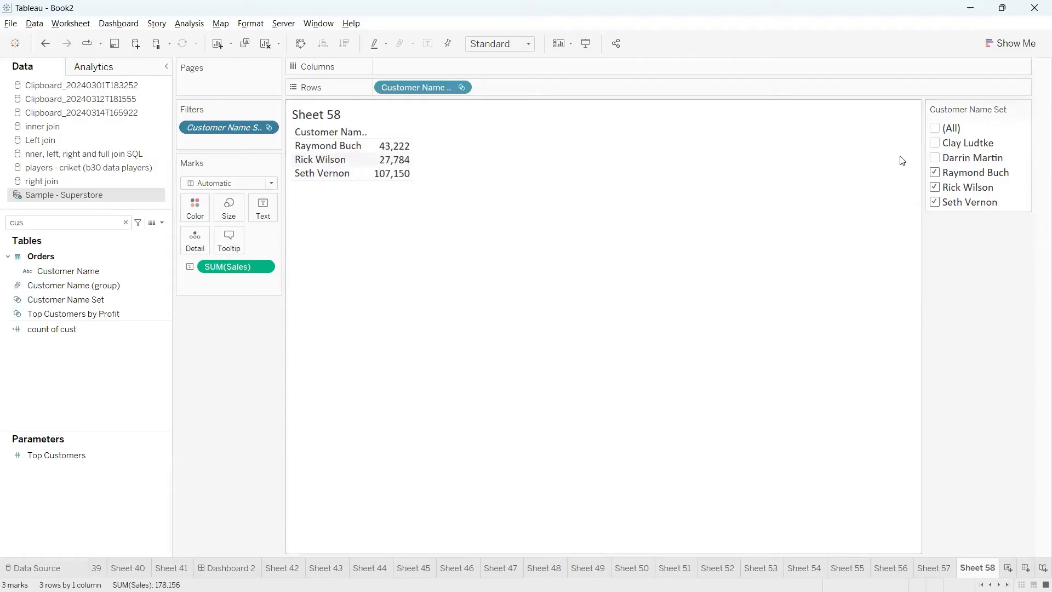
pyautogui.click(936, 130)
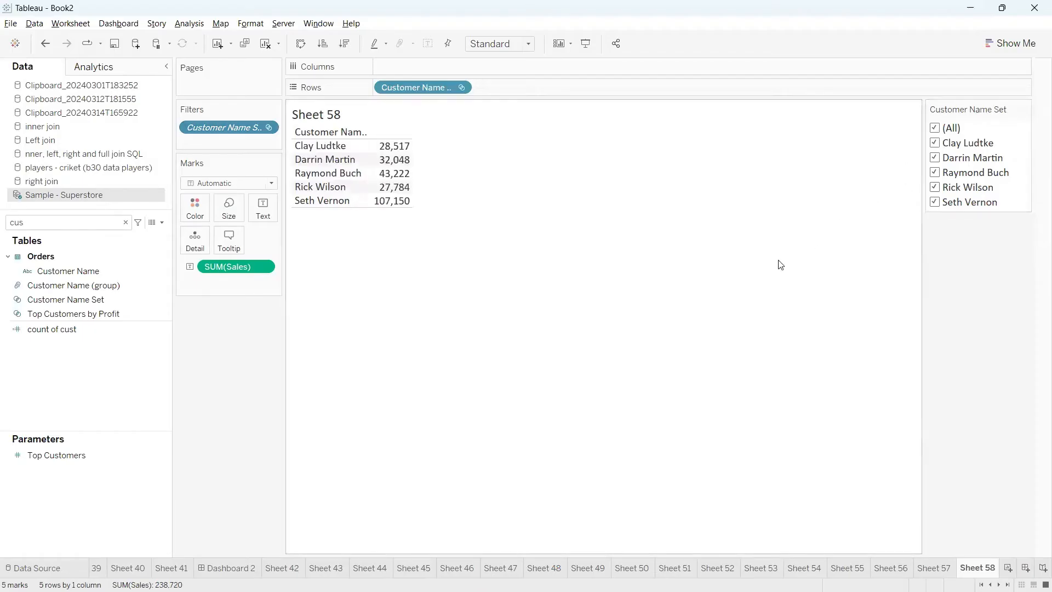
# Undo the filter changes and the switch to set members, back to the In/Out split of sales
pyautogui.click(44, 48)
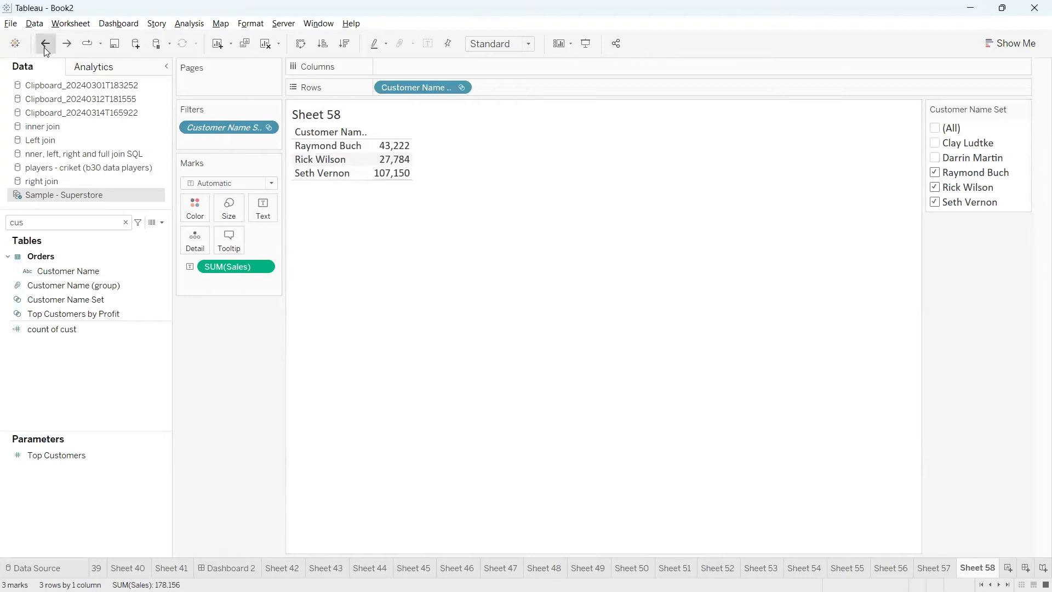
pyautogui.click(44, 47)
pyautogui.click(44, 47)
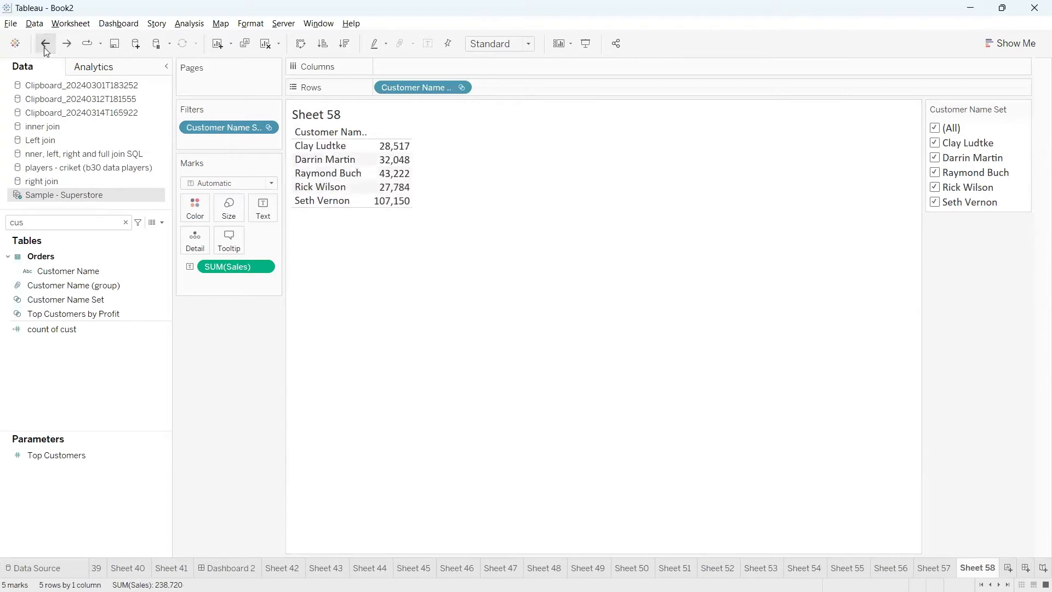
pyautogui.click(44, 47)
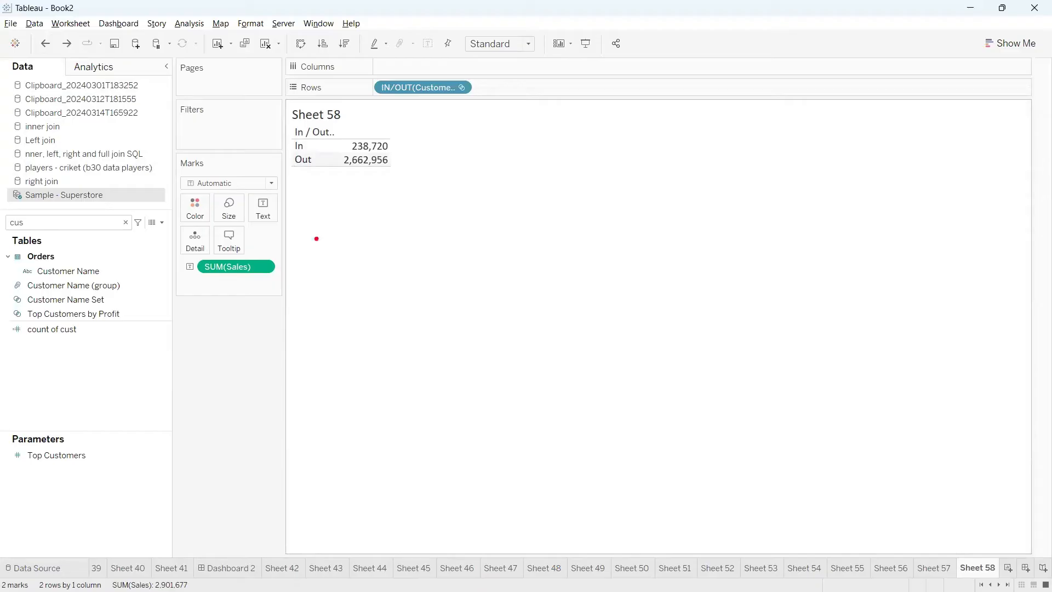
pyautogui.moveTo(396, 147)
pyautogui.mouseDown()
pyautogui.moveTo(473, 121)
pyautogui.moveTo(488, 134)
pyautogui.moveTo(483, 144)
pyautogui.mouseUp()
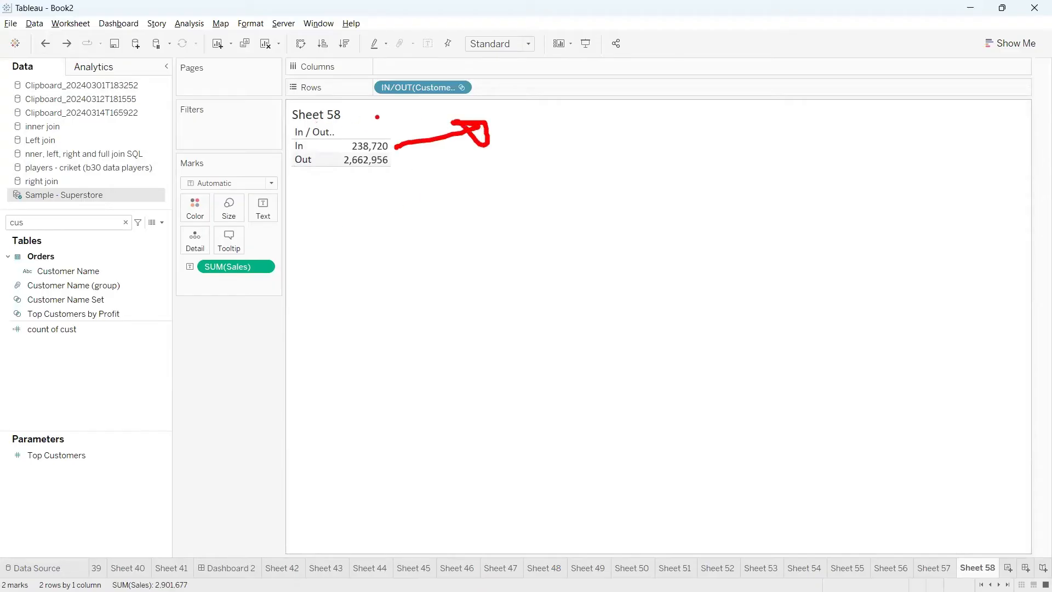
pyautogui.press('Escape')
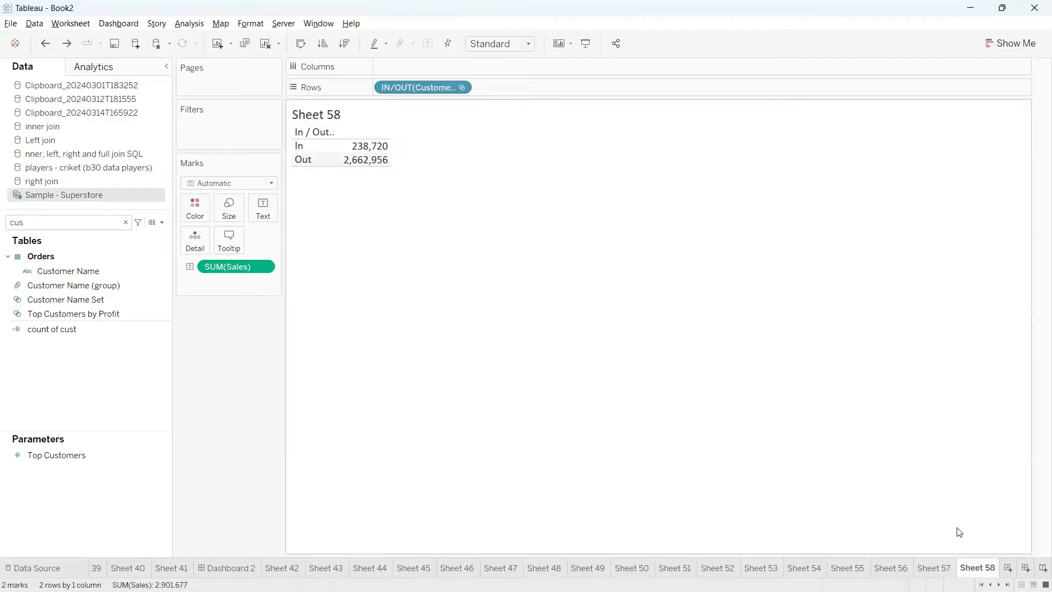
# Duplicate Sheet 58 and apply the Percent of Total quick table calculation to the copy's SUM(Sales)
pyautogui.rightClick(971, 570)
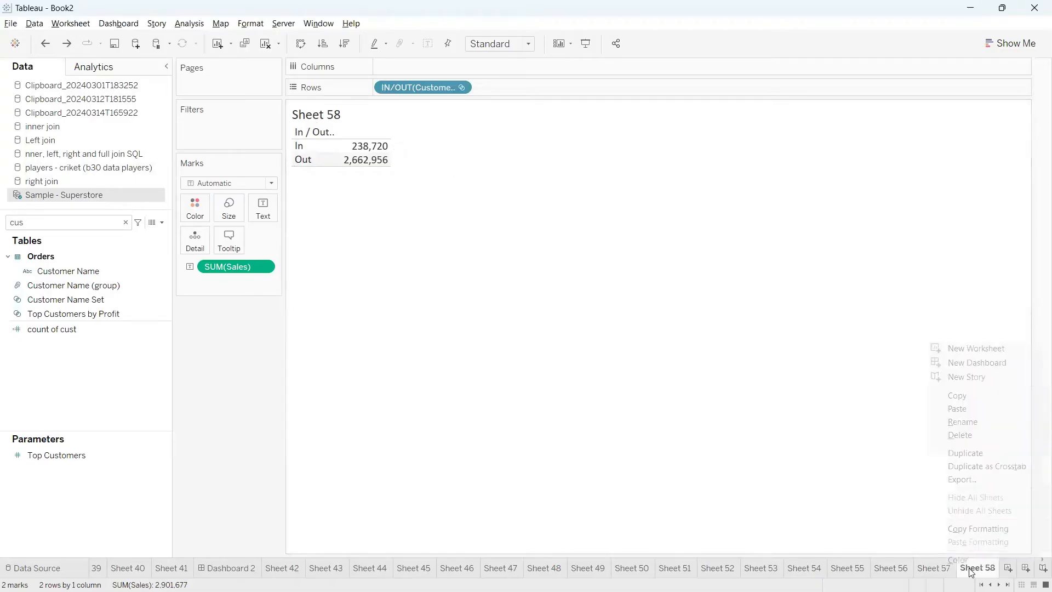
pyautogui.click(972, 453)
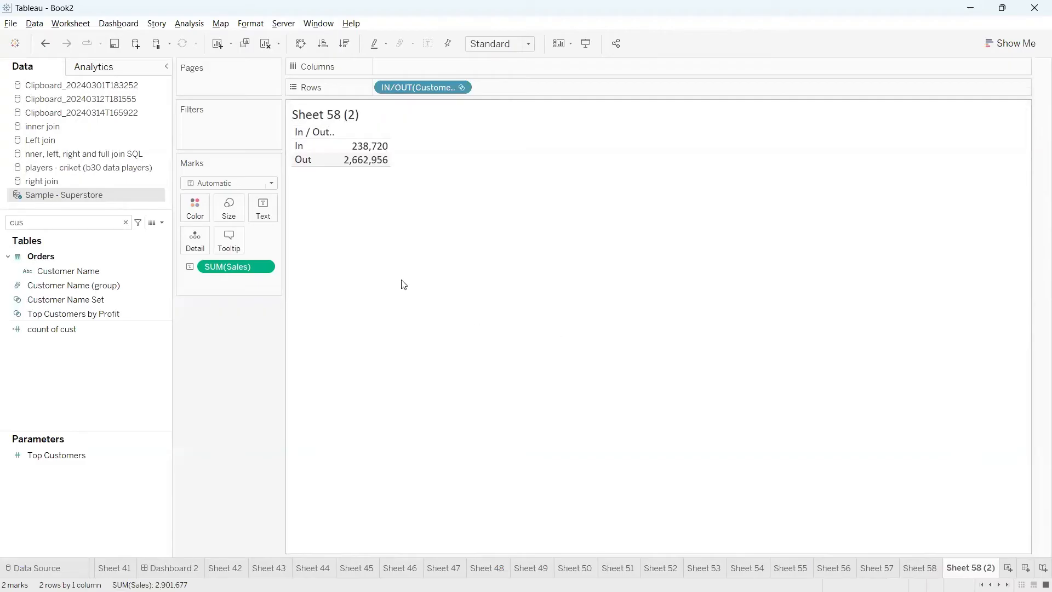
pyautogui.moveTo(380, 151)
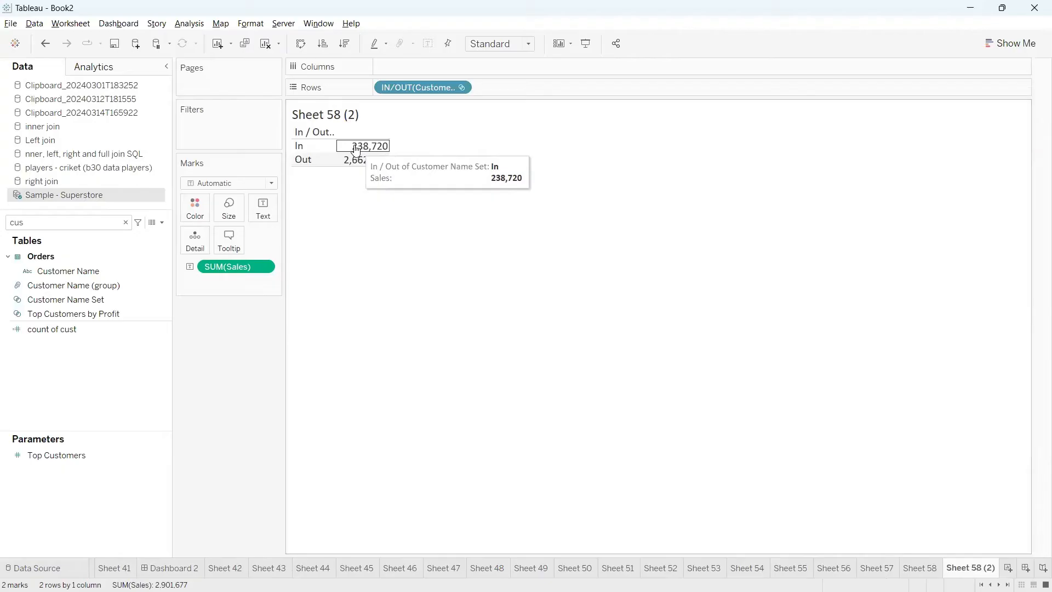
pyautogui.click(263, 267)
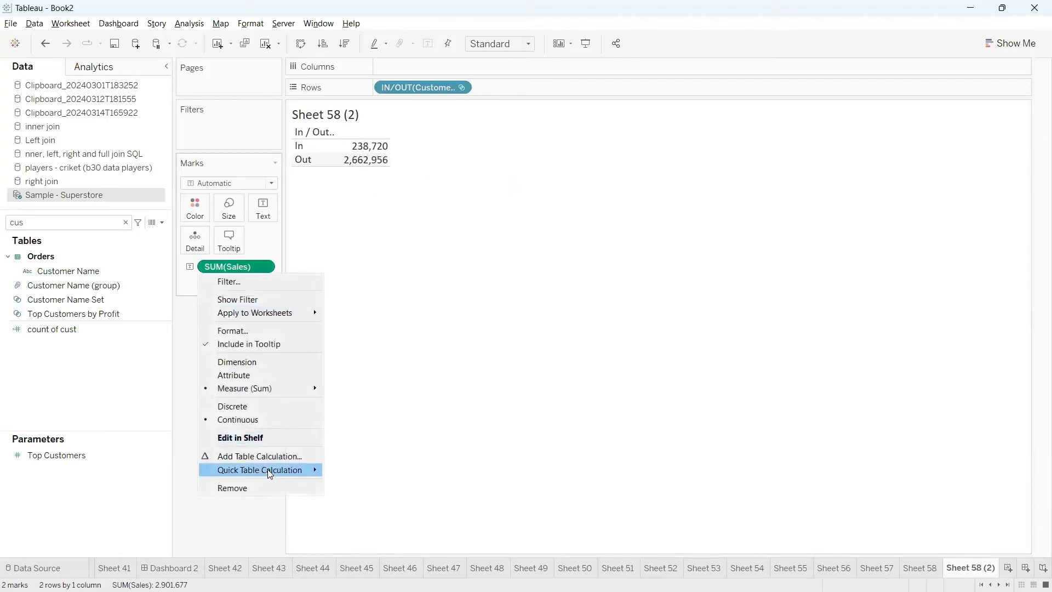
pyautogui.moveTo(282, 470)
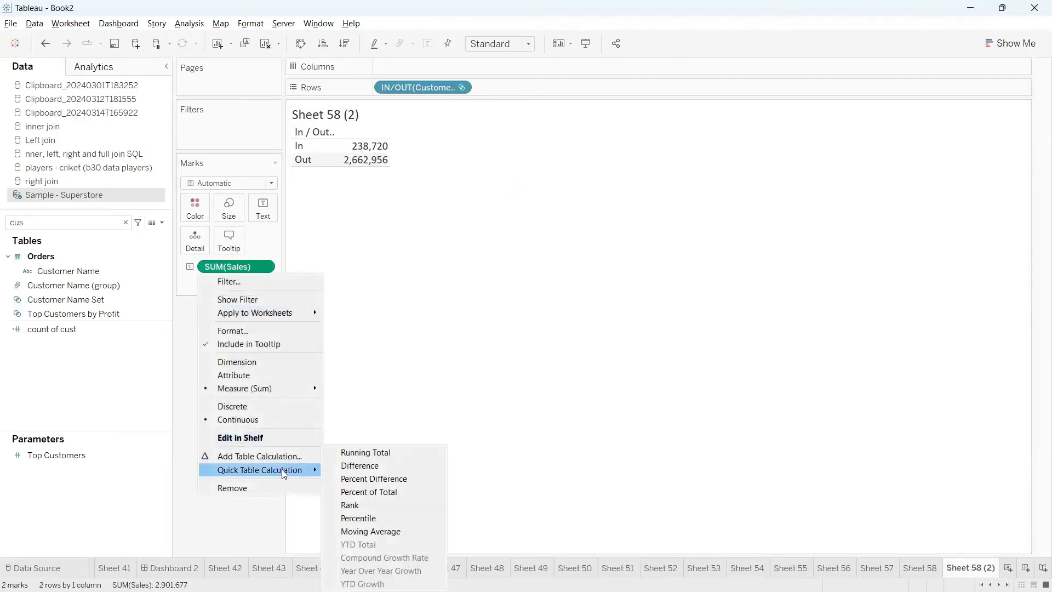
pyautogui.click(379, 493)
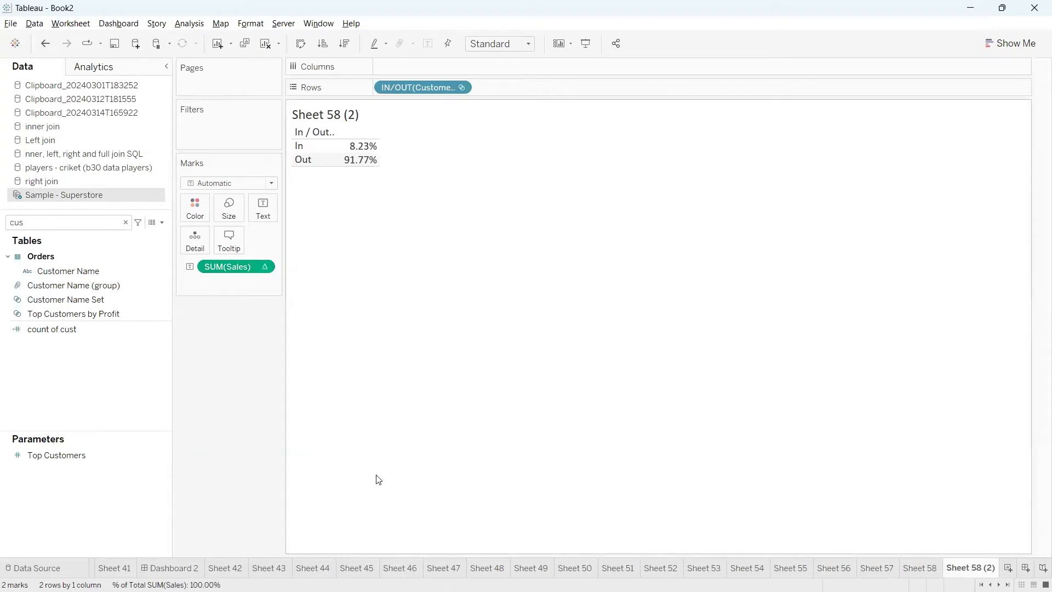
pyautogui.moveTo(362, 151)
# On a new worksheet, create a calculated field with the formula if [Customer Name Set] THEN [Sales] END
pyautogui.click(1008, 570)
pyautogui.click(162, 222)
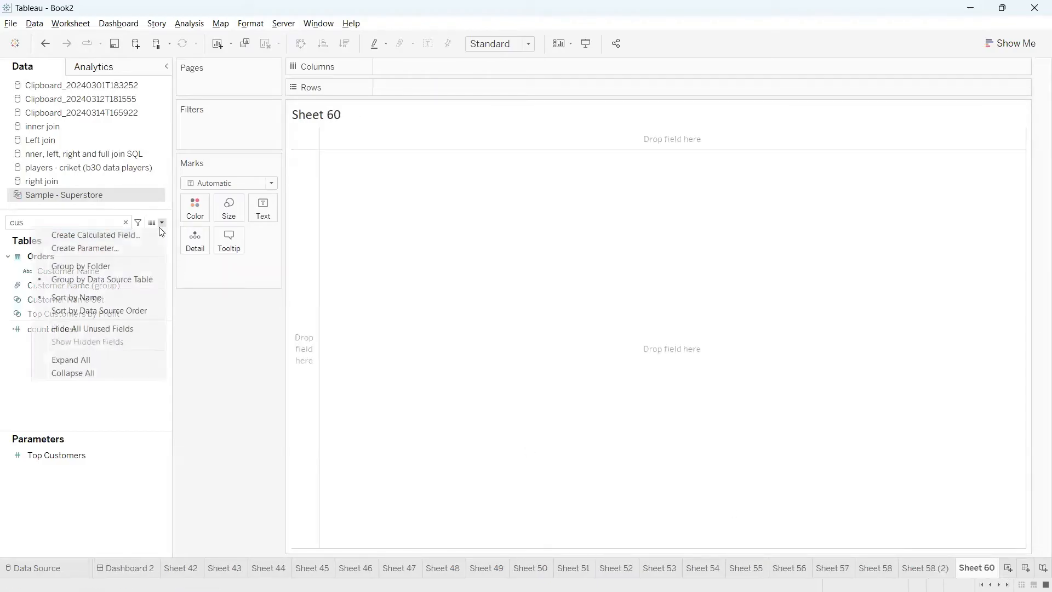
pyautogui.click(146, 234)
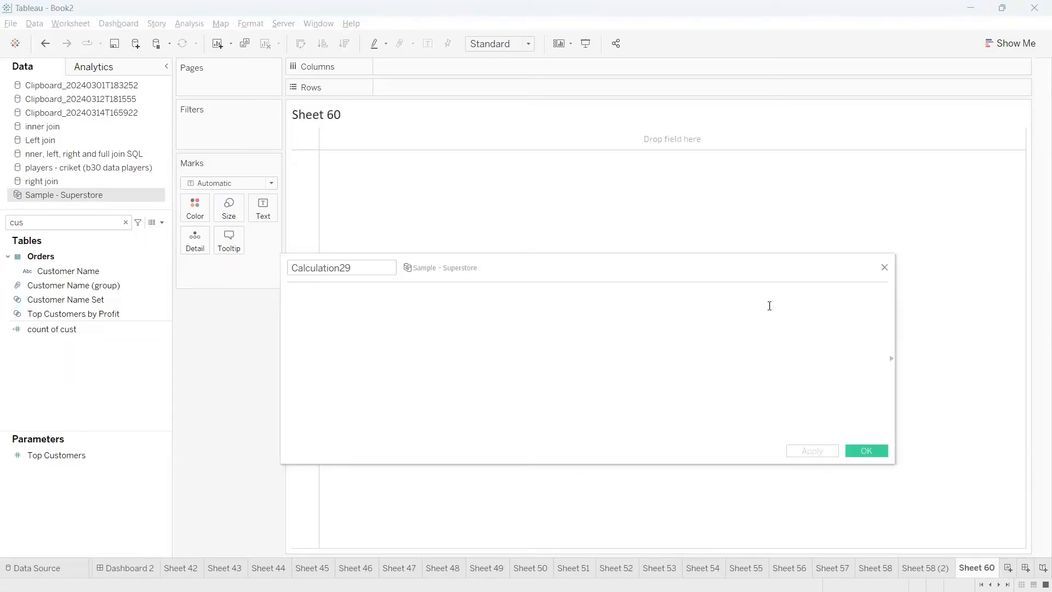
pyautogui.write('if')
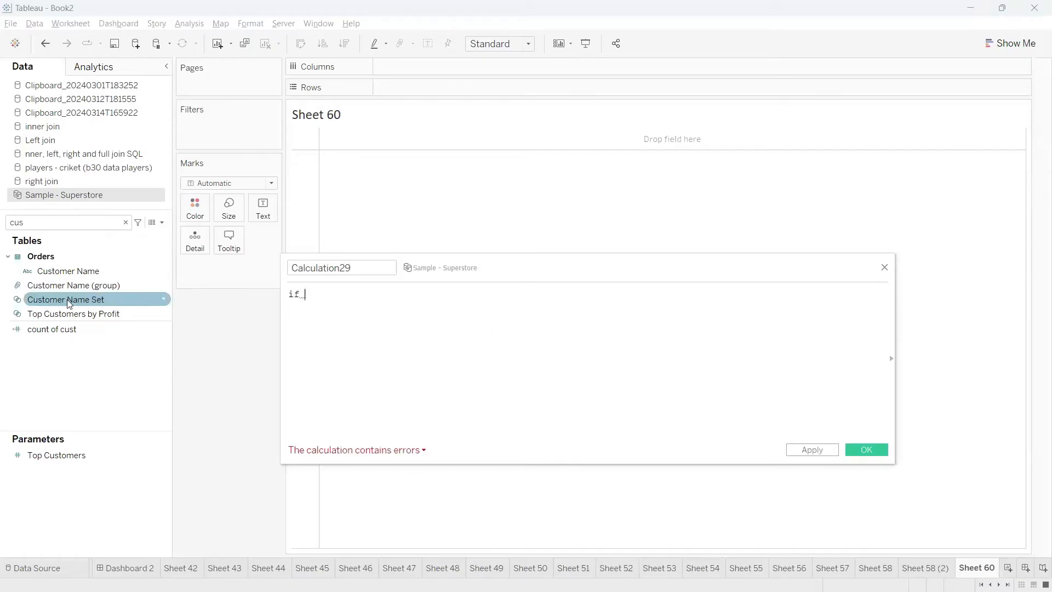
pyautogui.moveTo(67, 299); pyautogui.dragTo(362, 327)
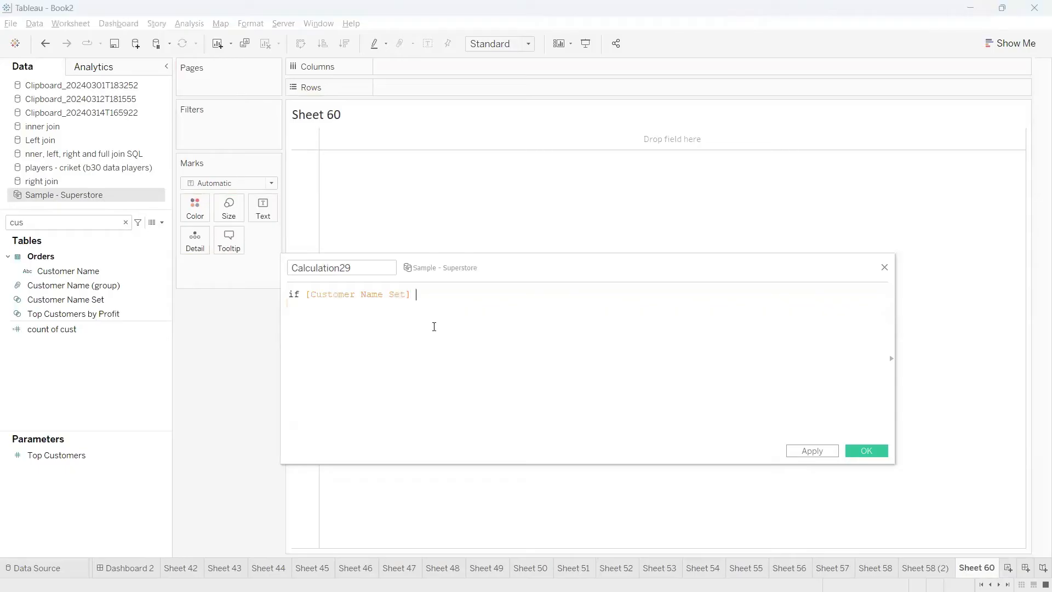
pyautogui.write('THEN sal')
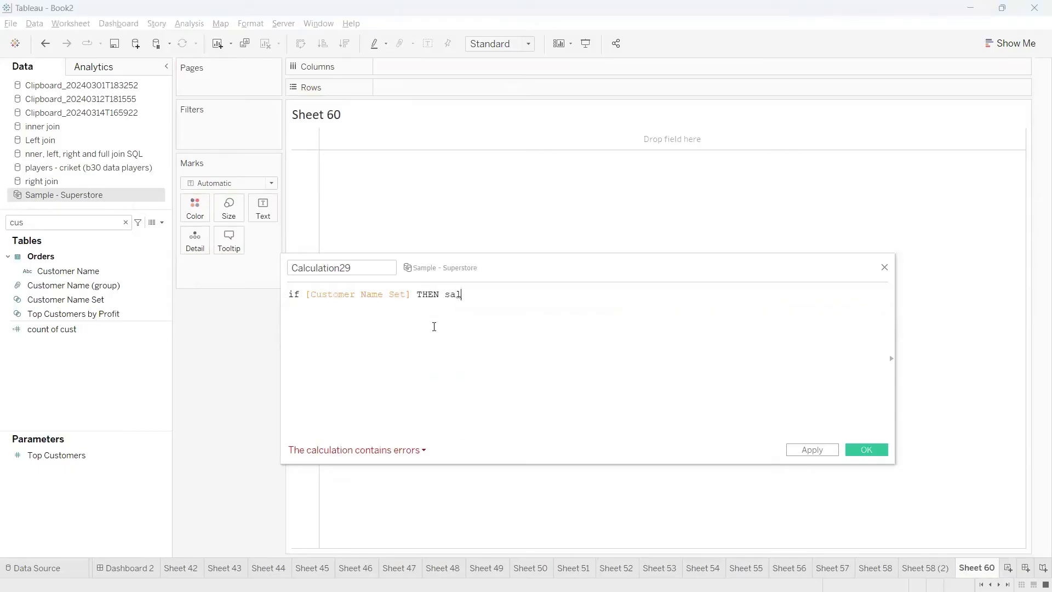
pyautogui.write('e')
pyautogui.press('Return')
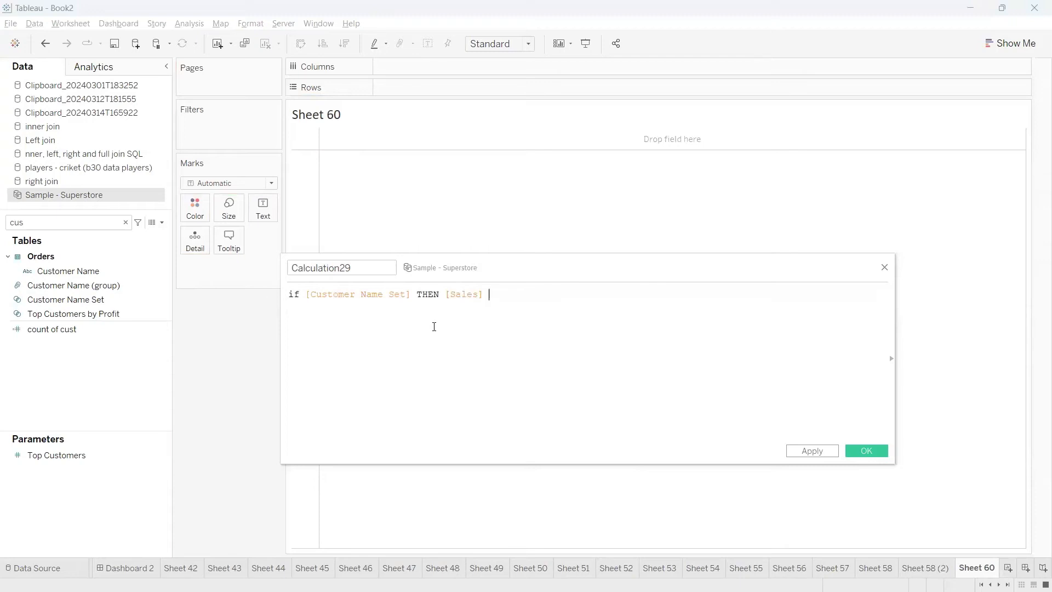
pyautogui.write('END')
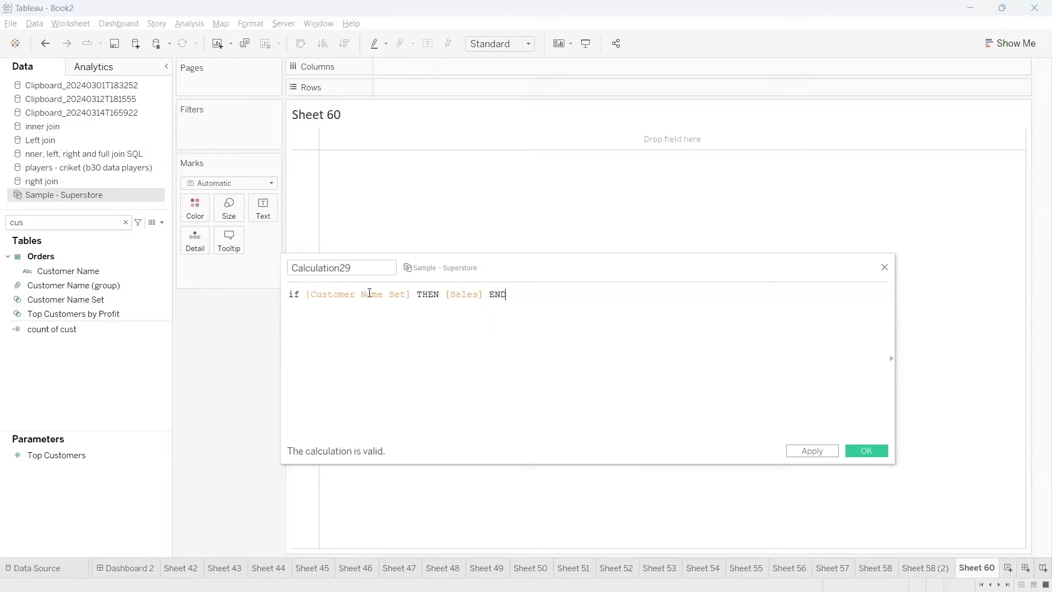
# Wrap the whole IF expression in the calculated field in SUM( )
pyautogui.moveTo(410, 294); pyautogui.dragTo(307, 296)
pyautogui.click(317, 296)
pyautogui.moveTo(410, 295); pyautogui.dragTo(307, 294)
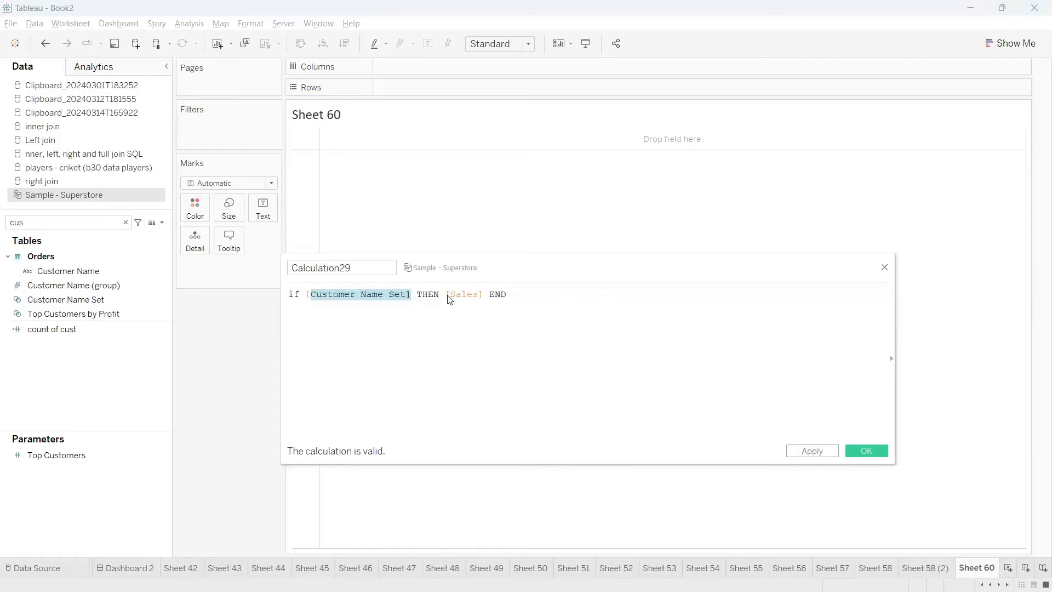
pyautogui.click(454, 296)
pyautogui.write(')')
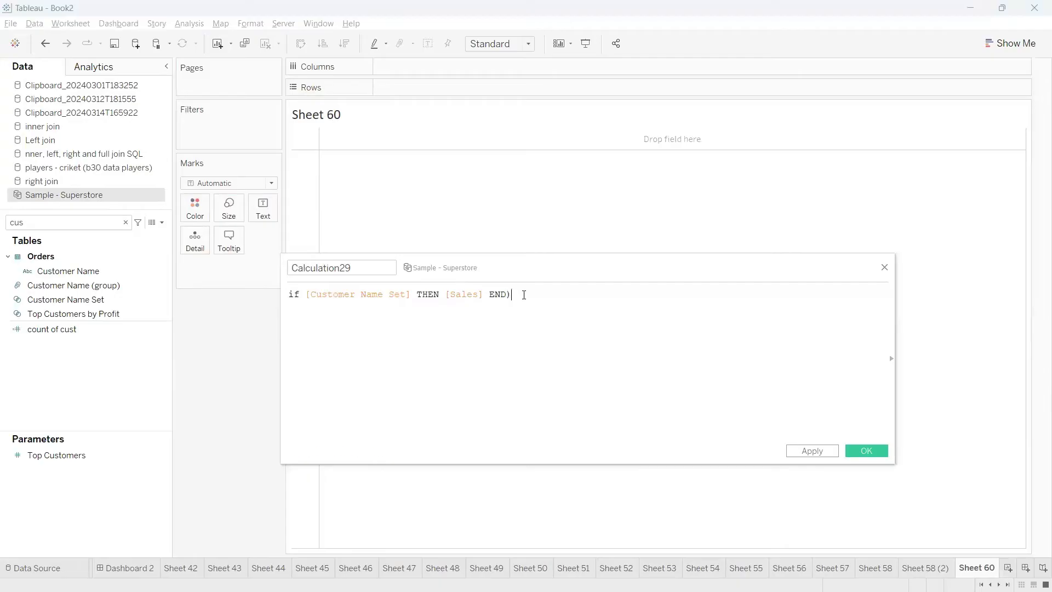
pyautogui.press('Left')
pyautogui.press('Left')
pyautogui.press('Left')
pyautogui.press('Left')
pyautogui.press('Left')
pyautogui.press('Left')
pyautogui.press('Left')
pyautogui.press('Left')
pyautogui.press('Left')
pyautogui.press('Left')
pyautogui.press('Left')
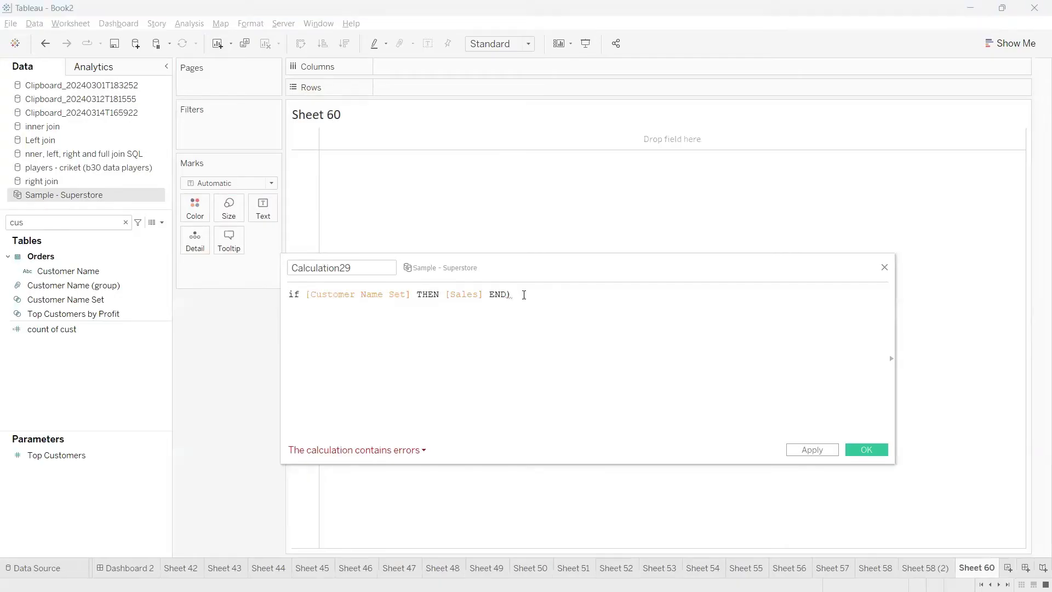
pyautogui.press('Home')
pyautogui.write('SUM(')
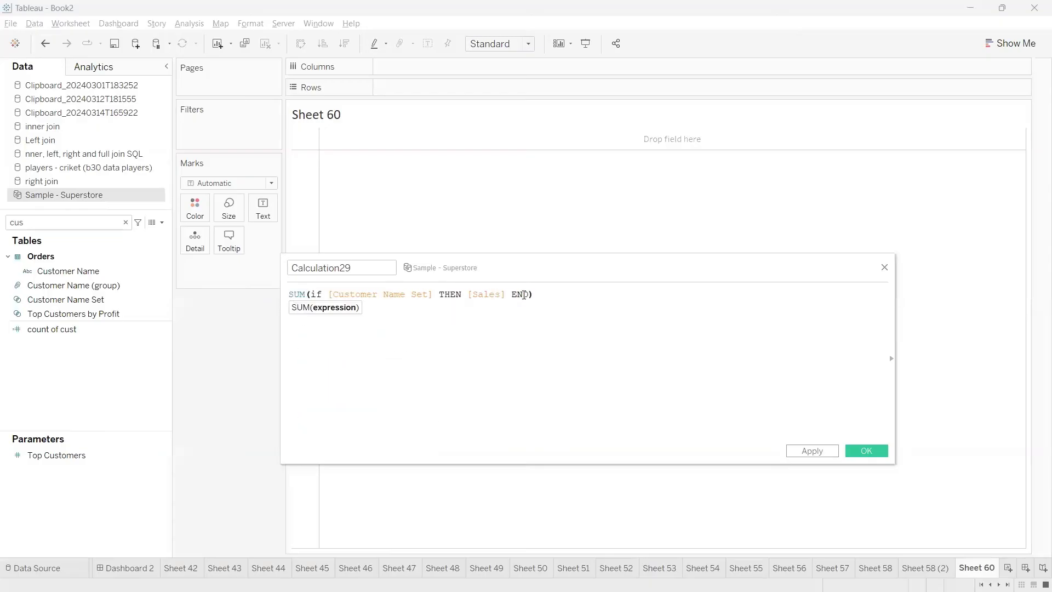
# Divide the conditional sum by SUM([Sales]), putting the division sign and the divisor on separate lines
pyautogui.click(583, 297)
pyautogui.press('Return')
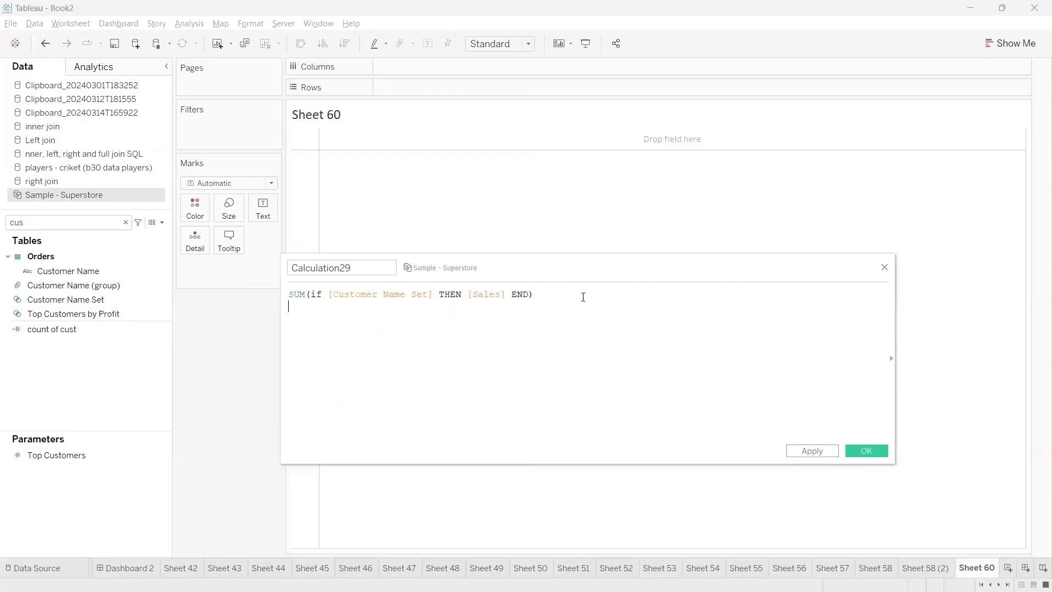
pyautogui.write('/')
pyautogui.press('Return')
pyautogui.write('SUM([Sales])')
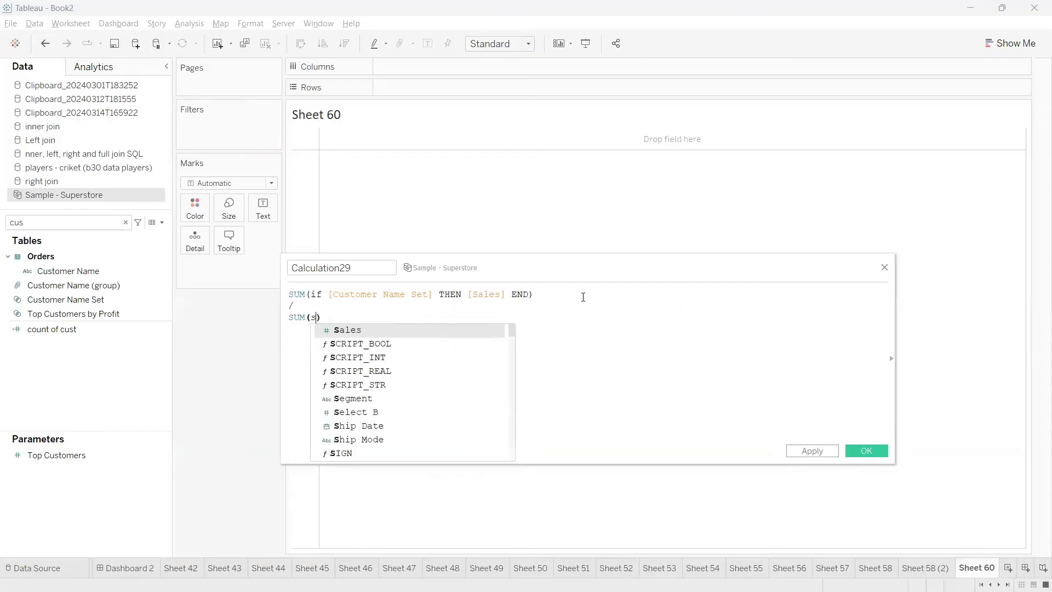
# Name the calculated field "top 5 %ge" and apply it, keeping the formula editor open
pyautogui.moveTo(366, 268); pyautogui.dragTo(277, 268)
pyautogui.write('top')
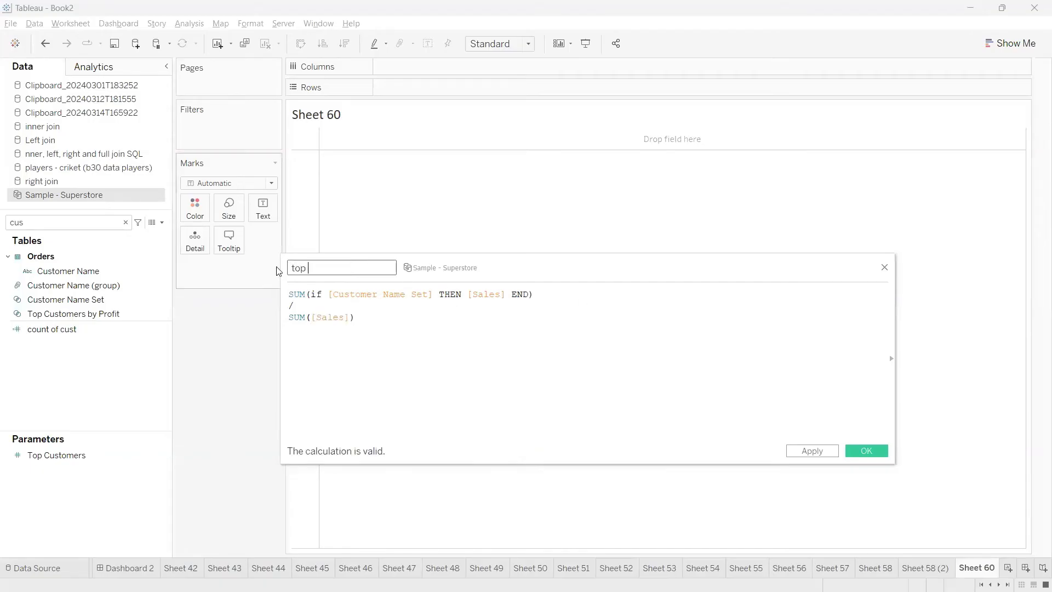
pyautogui.write(' 5 %ge')
pyautogui.click(812, 450)
# Search the data fields for "top 5" and show the top 5 %ge field as the text value
pyautogui.doubleClick(78, 224)
pyautogui.write('2')
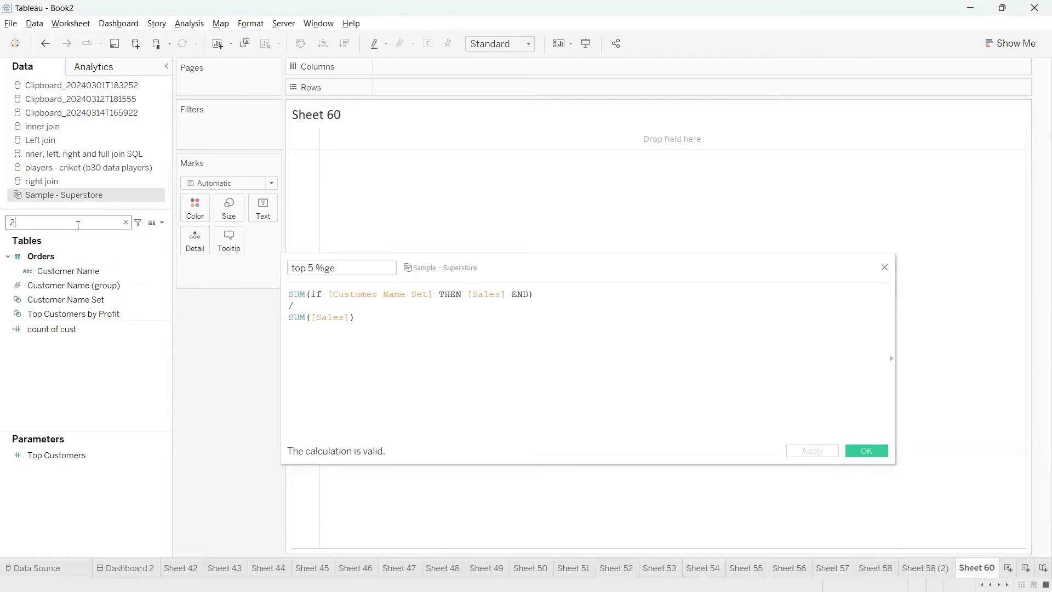
pyautogui.write('9')
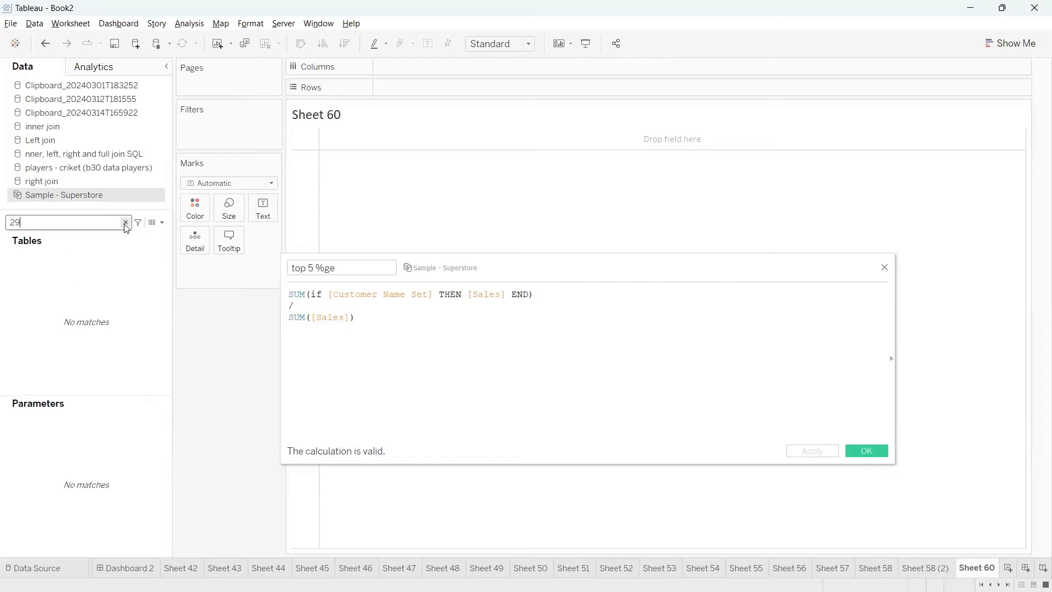
pyautogui.write('top 5')
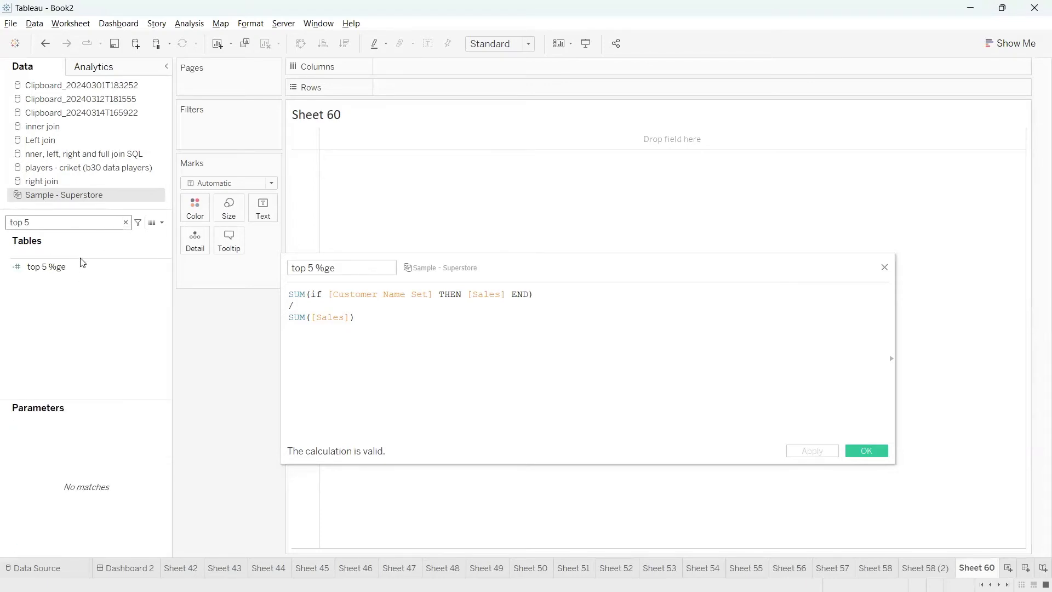
pyautogui.moveTo(80, 265); pyautogui.dragTo(261, 205)
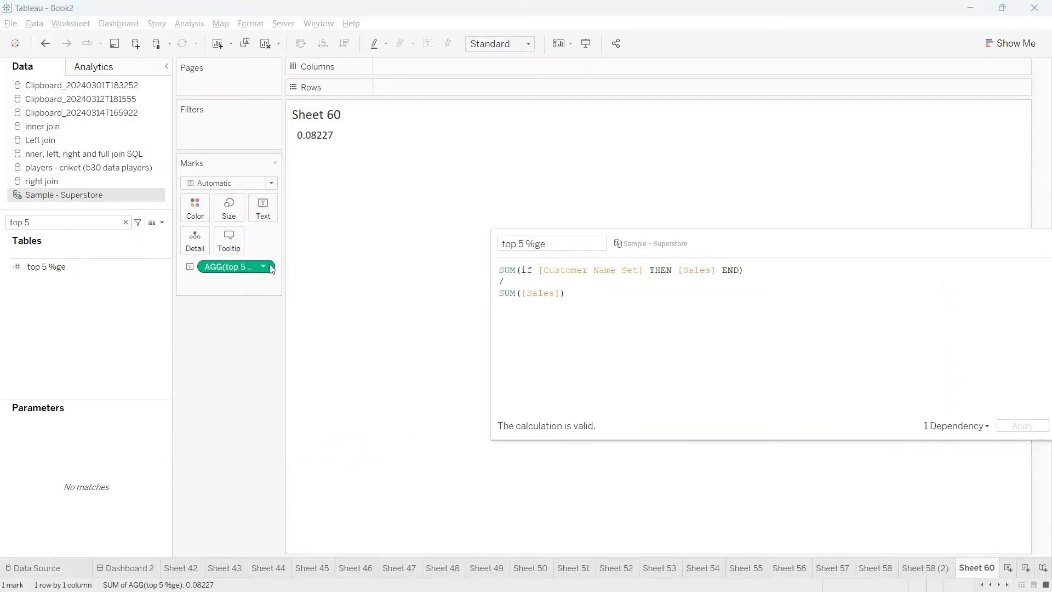
# Format the top 5 %ge text value's pane numbers as Percentage
pyautogui.click(267, 269)
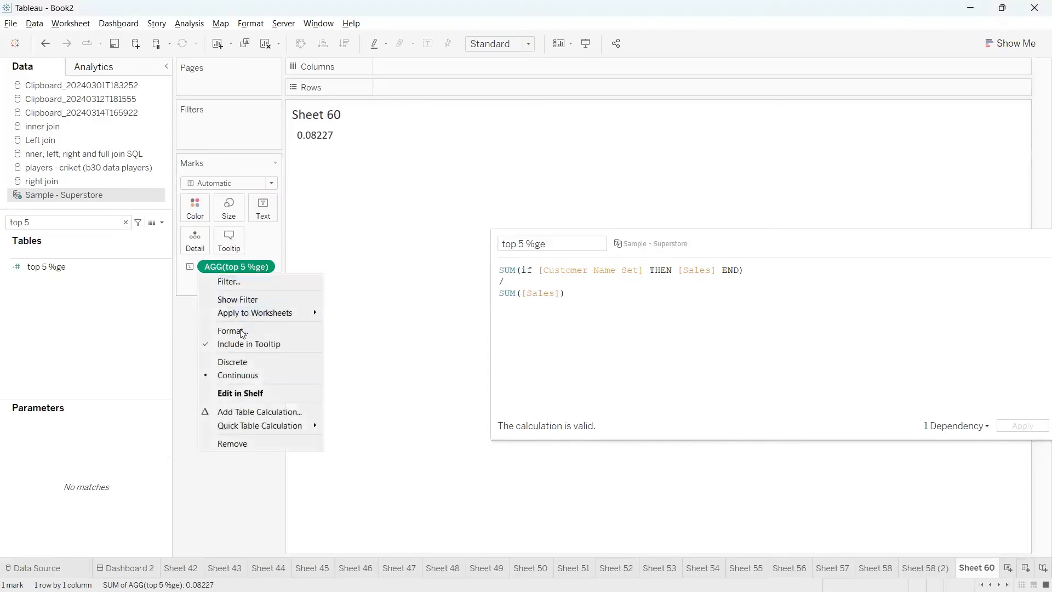
pyautogui.click(236, 330)
pyautogui.click(117, 187)
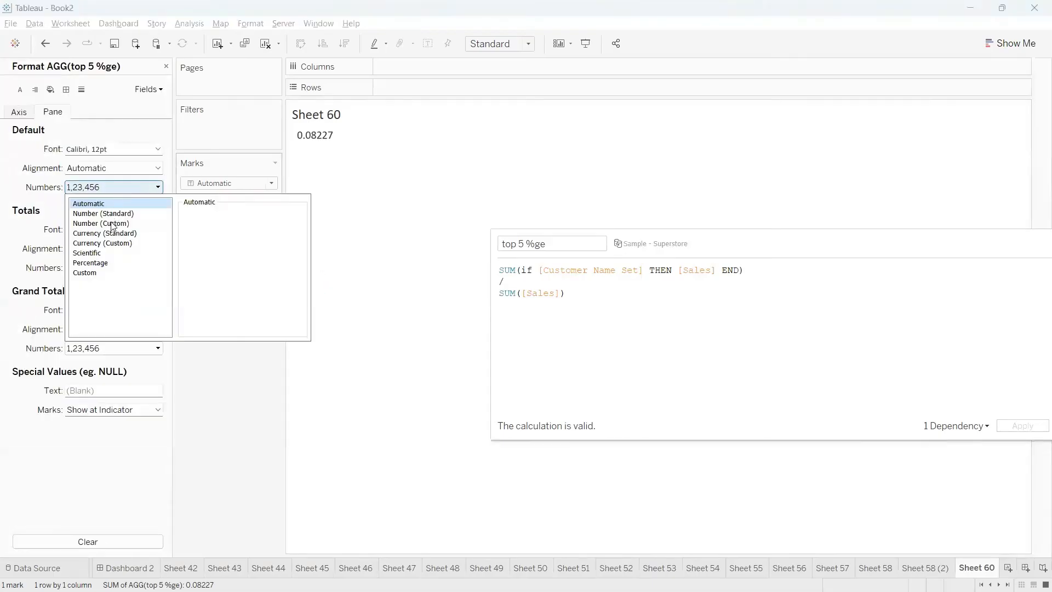
pyautogui.click(104, 262)
pyautogui.click(358, 208)
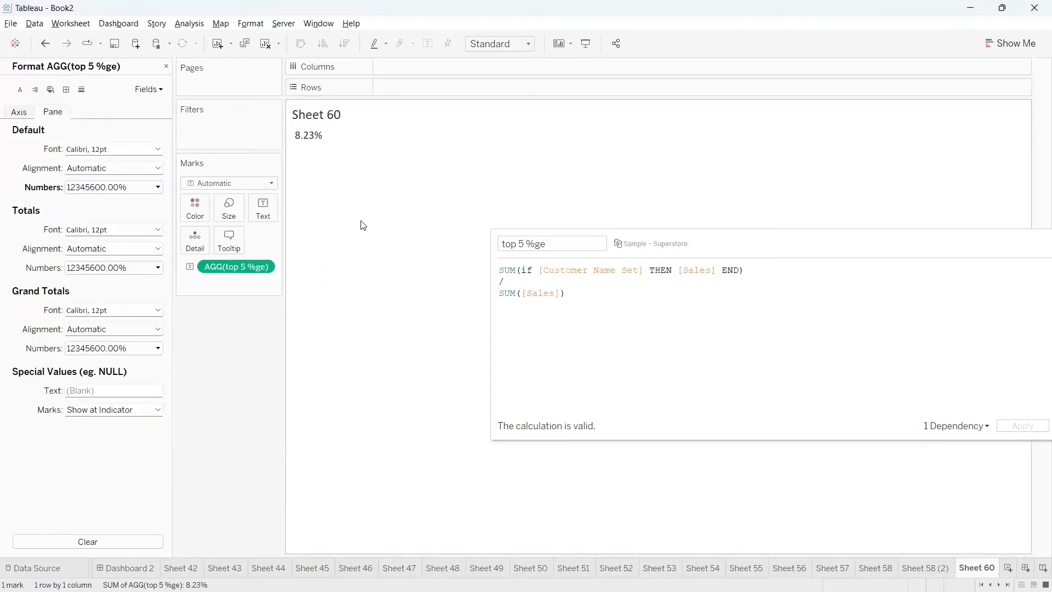
pyautogui.moveTo(293, 128)
pyautogui.mouseDown()
pyautogui.moveTo(326, 185)
pyautogui.moveTo(293, 120)
pyautogui.moveTo(280, 123)
pyautogui.mouseUp()
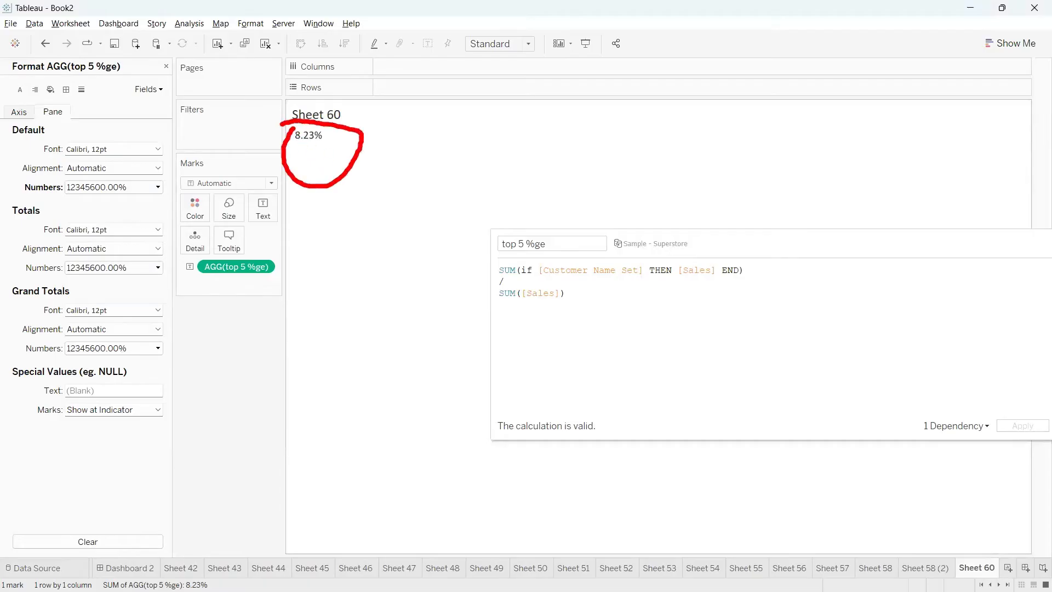
# Close the number formatting settings and confirm the top 5 %ge calculated field, closing its formula editor
pyautogui.moveTo(674, 245); pyautogui.dragTo(567, 239)
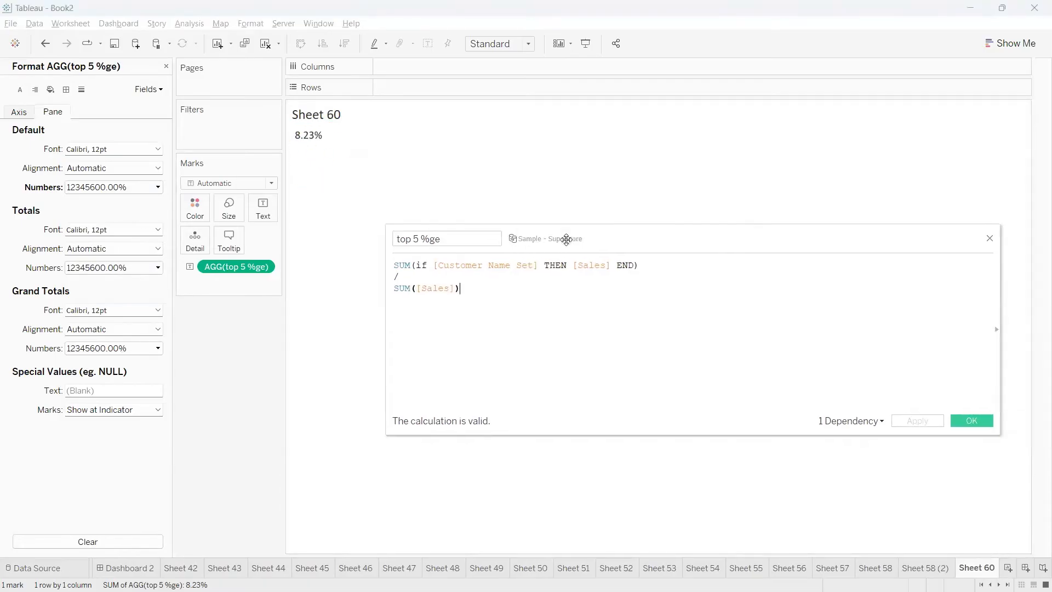
pyautogui.moveTo(472, 294); pyautogui.dragTo(394, 263)
pyautogui.click(496, 306)
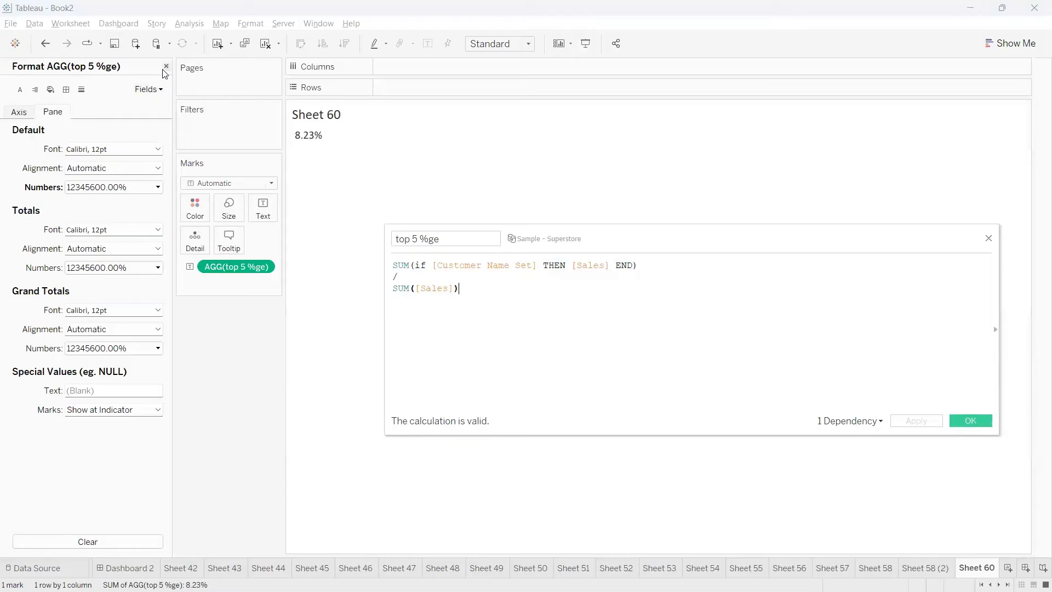
pyautogui.click(165, 67)
pyautogui.click(953, 419)
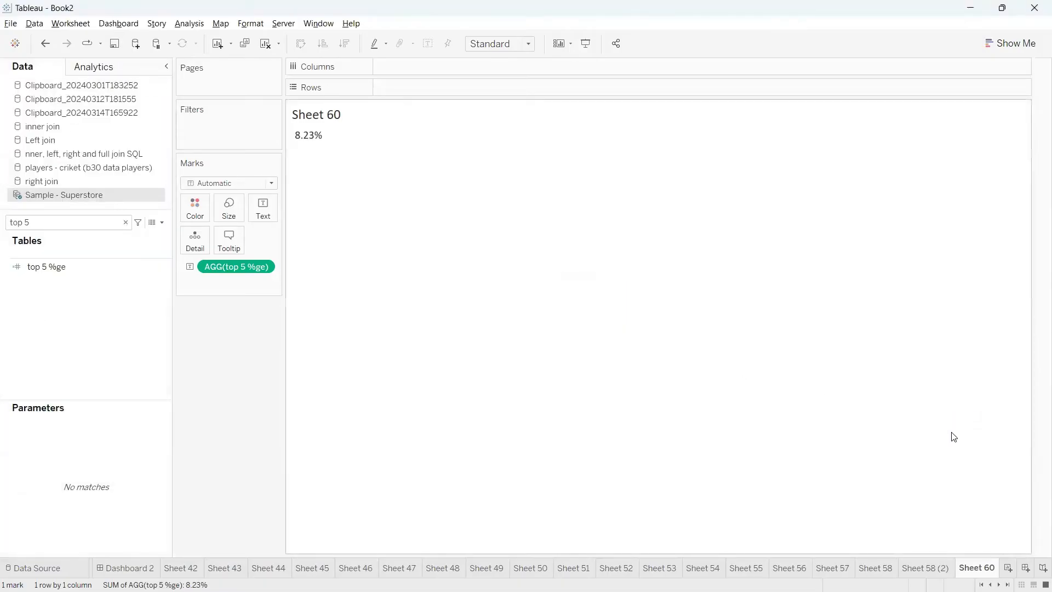
# Compare the In and Out percentages on Sheet 58 (2) with the top 5 %ge value on Sheet 60
pyautogui.click(943, 568)
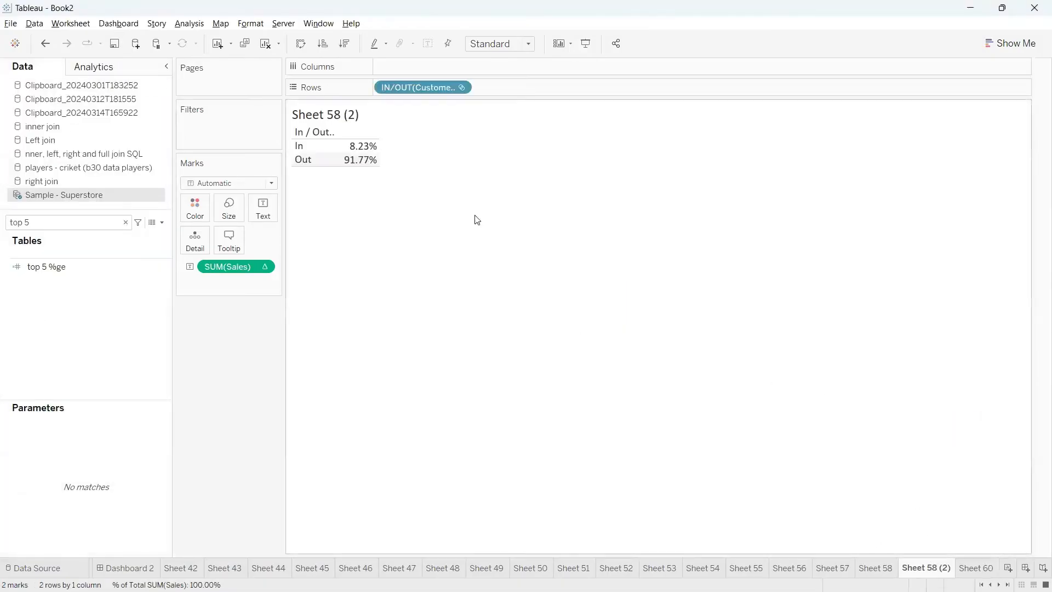
pyautogui.click(983, 570)
pyautogui.moveTo(292, 136)
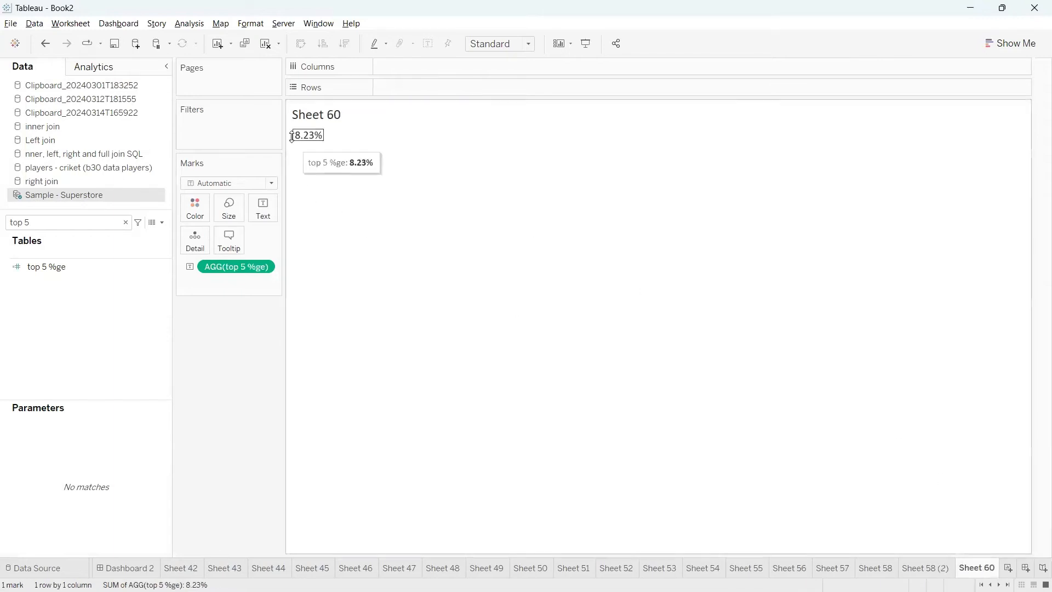
pyautogui.click(938, 570)
pyautogui.click(978, 570)
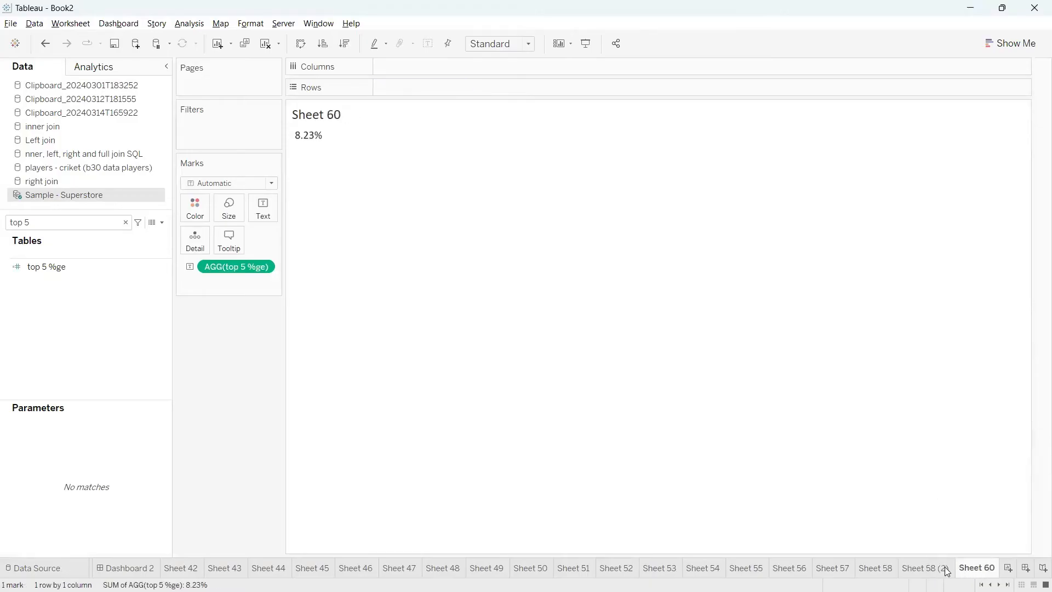
pyautogui.click(942, 571)
pyautogui.click(978, 570)
pyautogui.click(933, 572)
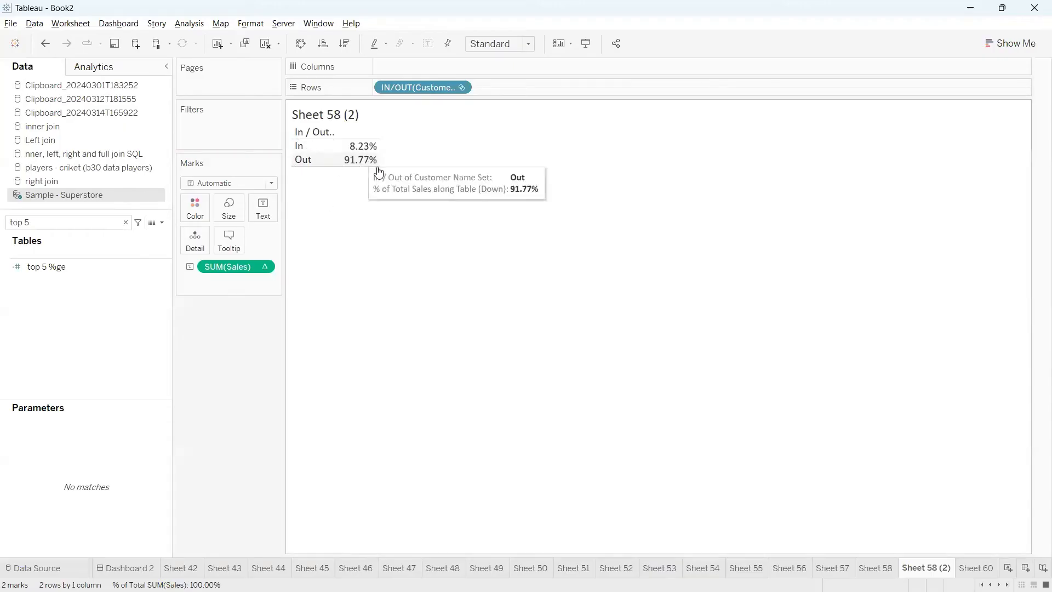
pyautogui.click(965, 564)
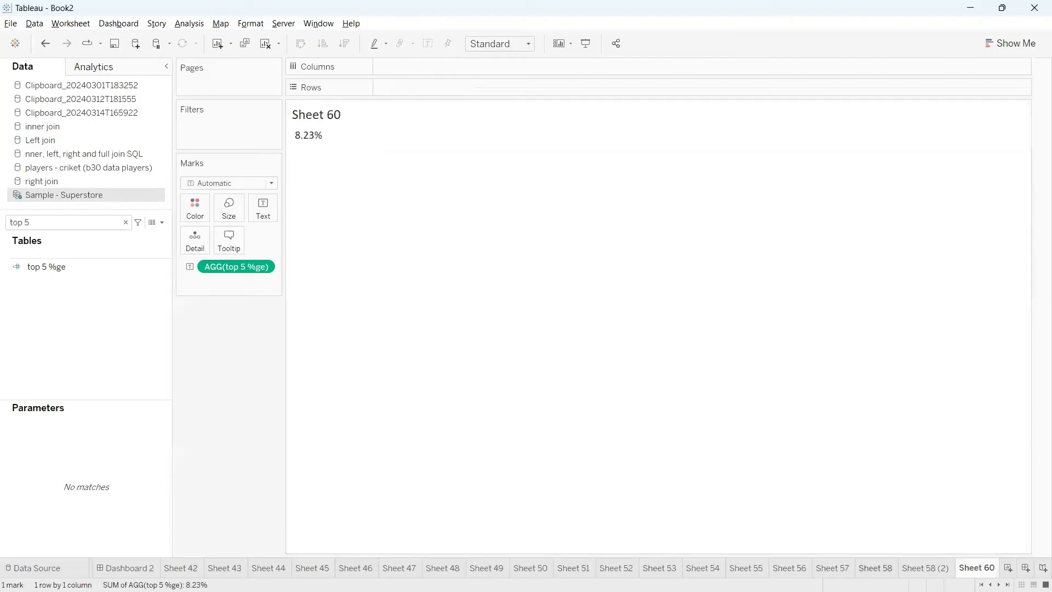
# Open Sheet 58 and replace the data field search with "cus"
pyautogui.click(876, 568)
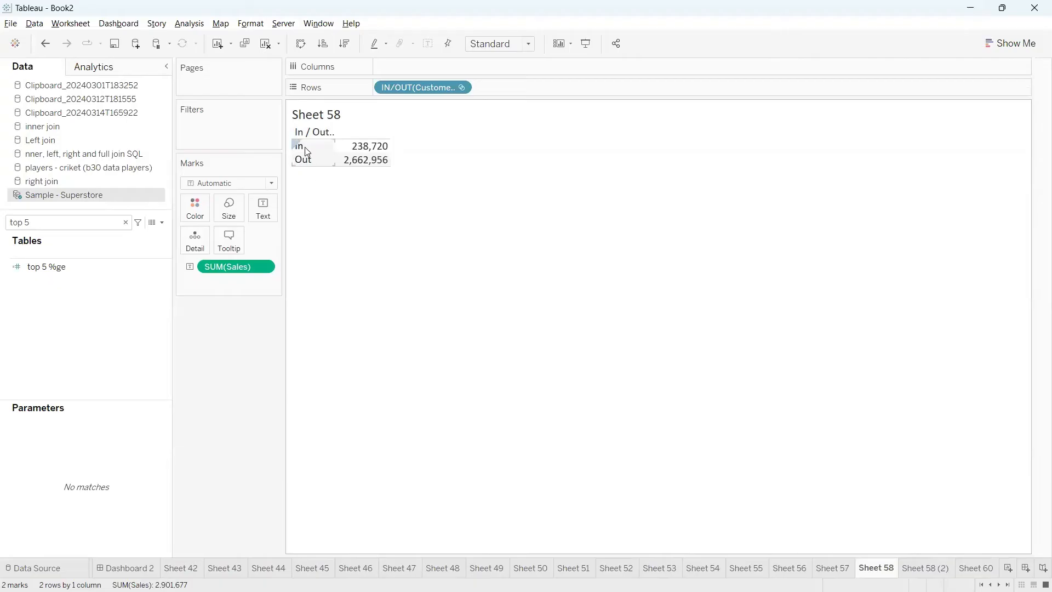
pyautogui.moveTo(356, 156)
pyautogui.click(126, 222)
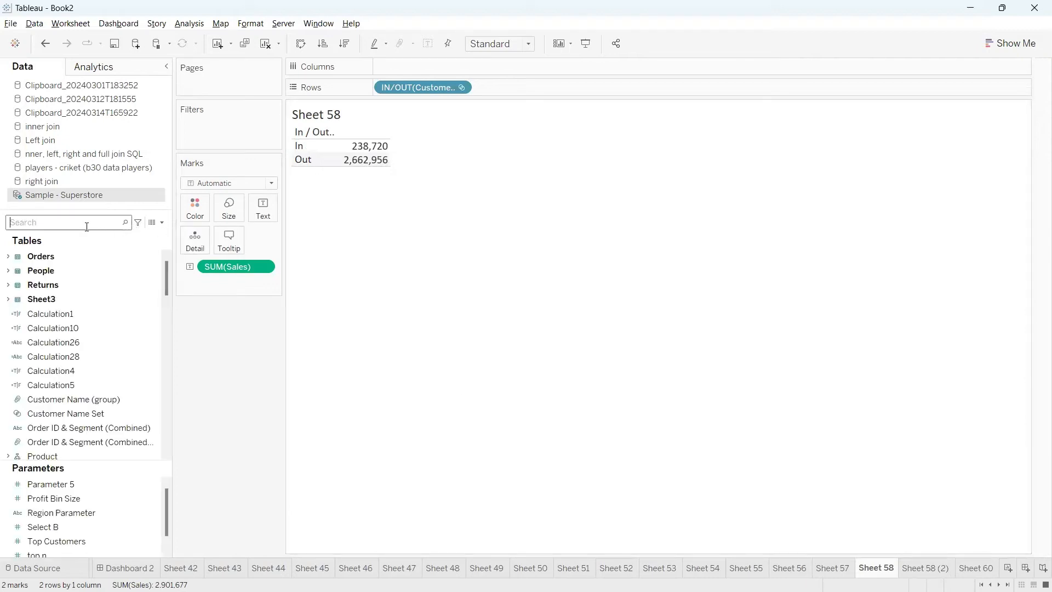
pyautogui.write('cus')
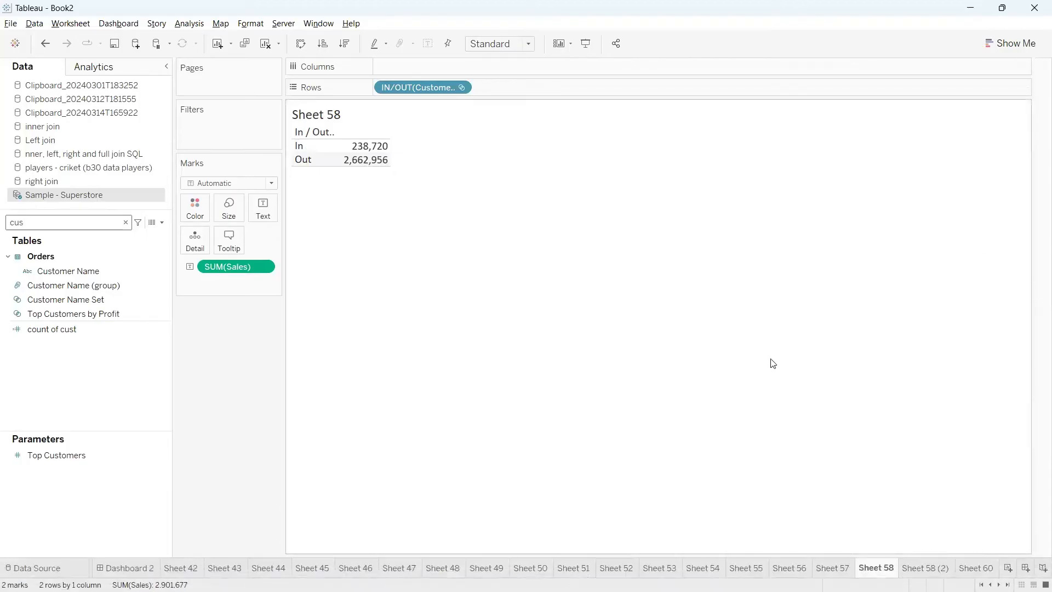
# Duplicate Sheet 58 and add Customer Name to the copy's rows, after the In/Out set field
pyautogui.rightClick(876, 567)
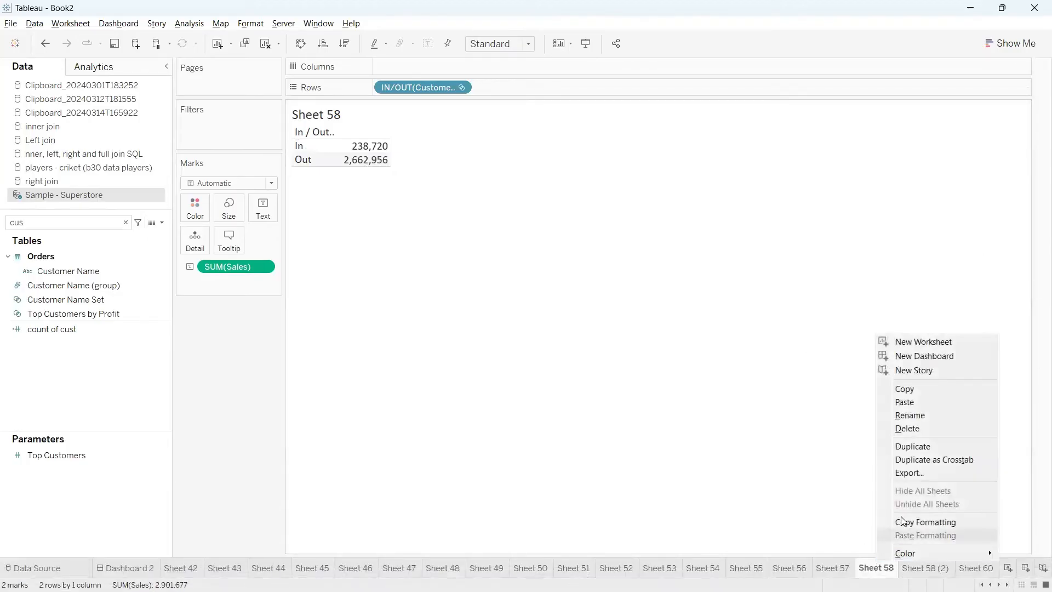
pyautogui.click(921, 445)
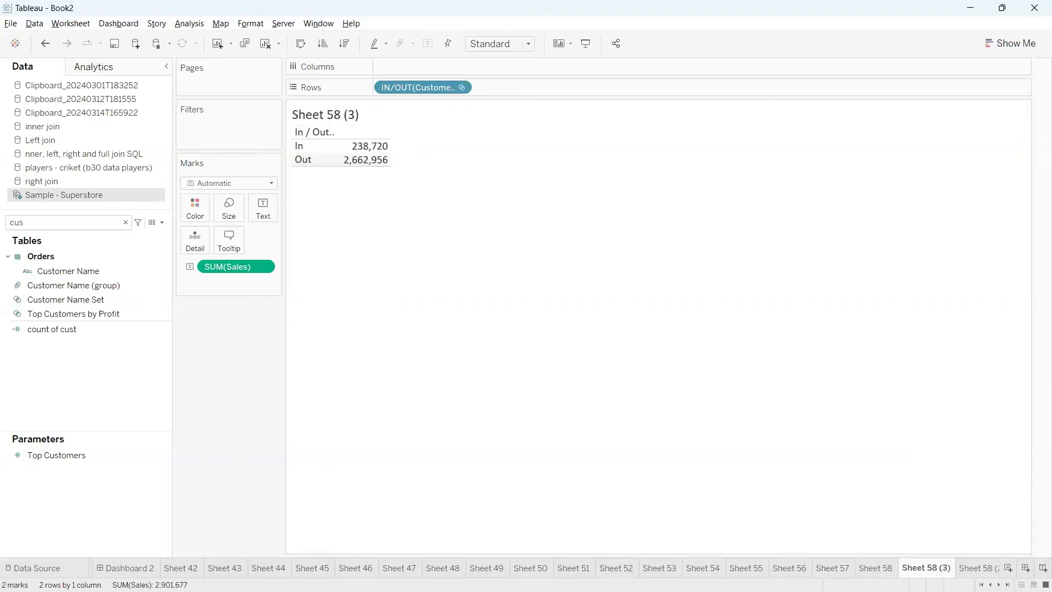
pyautogui.click(74, 271)
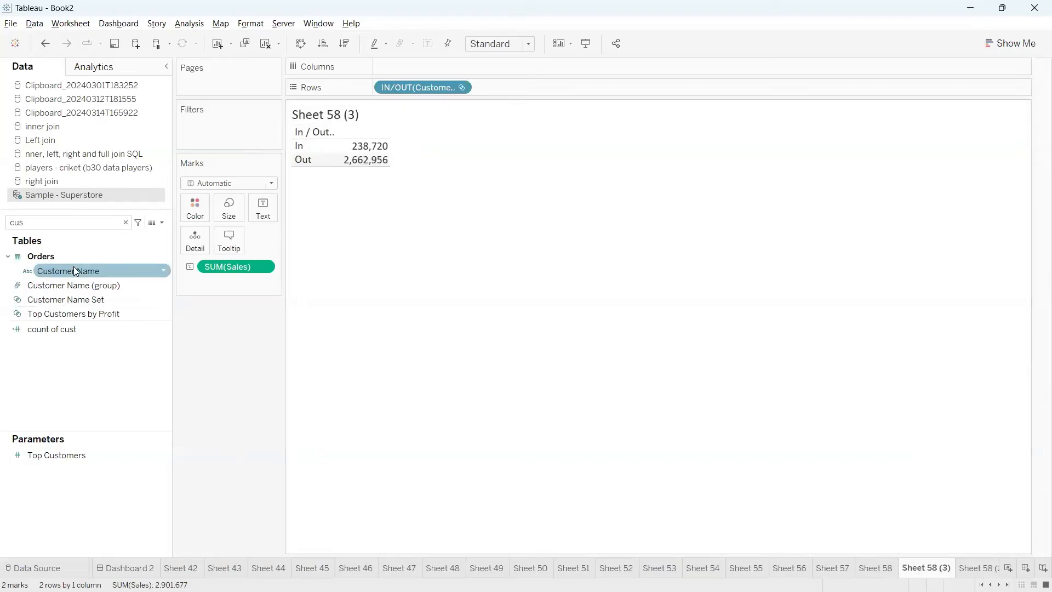
pyautogui.moveTo(74, 270); pyautogui.dragTo(503, 89)
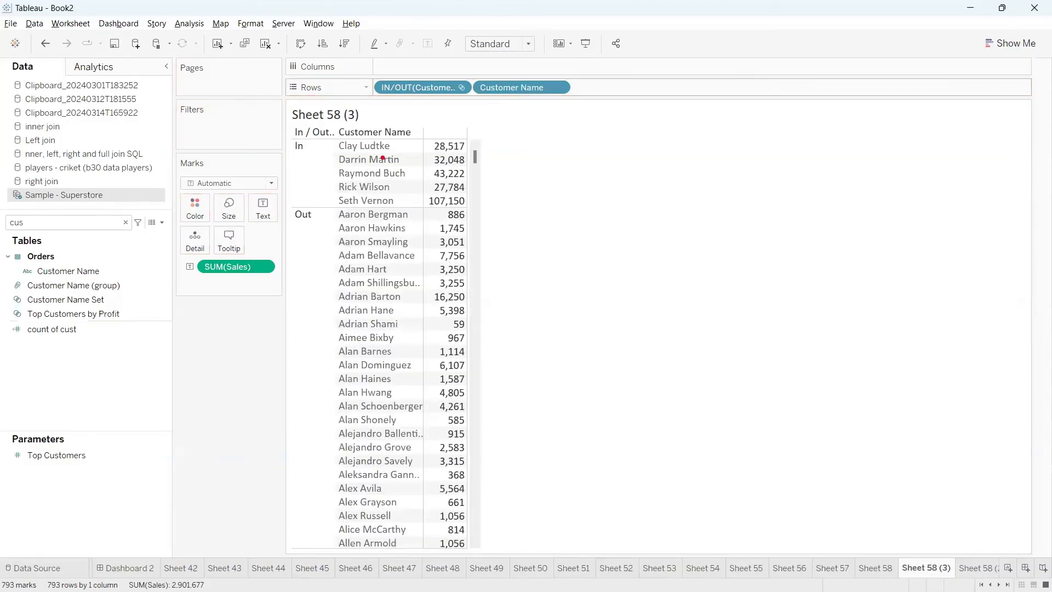
pyautogui.moveTo(292, 135)
pyautogui.mouseDown()
pyautogui.moveTo(267, 163)
pyautogui.moveTo(411, 211)
pyautogui.moveTo(475, 125)
pyautogui.moveTo(305, 129)
pyautogui.mouseUp()
pyautogui.moveTo(306, 219)
pyautogui.mouseDown()
pyautogui.moveTo(263, 241)
pyautogui.moveTo(281, 478)
pyautogui.moveTo(570, 412)
pyautogui.moveTo(327, 205)
pyautogui.moveTo(252, 246)
pyautogui.mouseUp()
pyautogui.moveTo(519, 323)
pyautogui.mouseDown()
pyautogui.moveTo(668, 293)
pyautogui.moveTo(693, 368)
pyautogui.moveTo(622, 300)
pyautogui.moveTo(612, 347)
pyautogui.mouseUp()
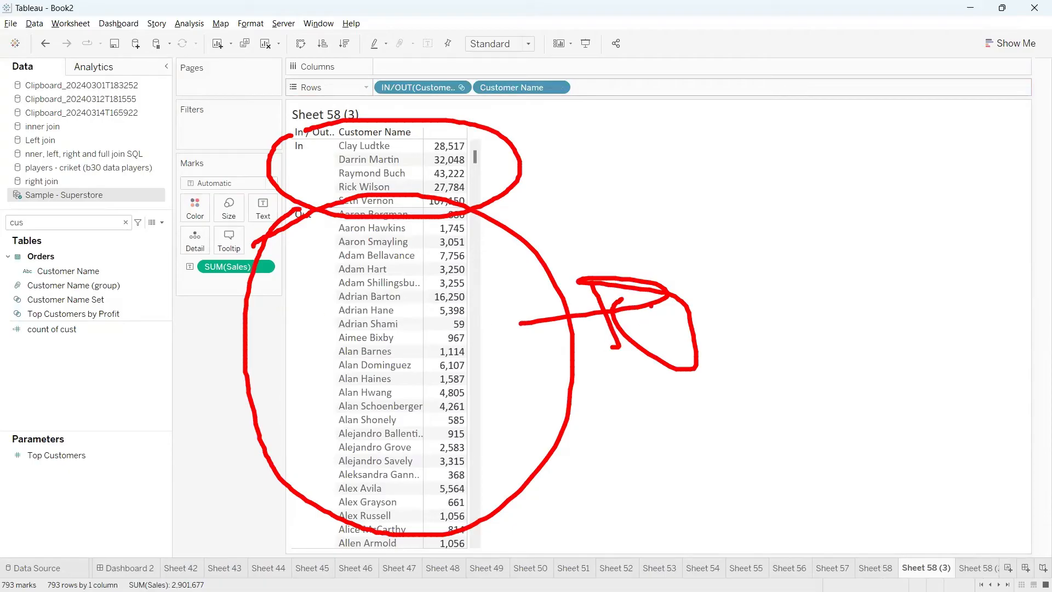
pyautogui.moveTo(399, 147); pyautogui.dragTo(554, 132)
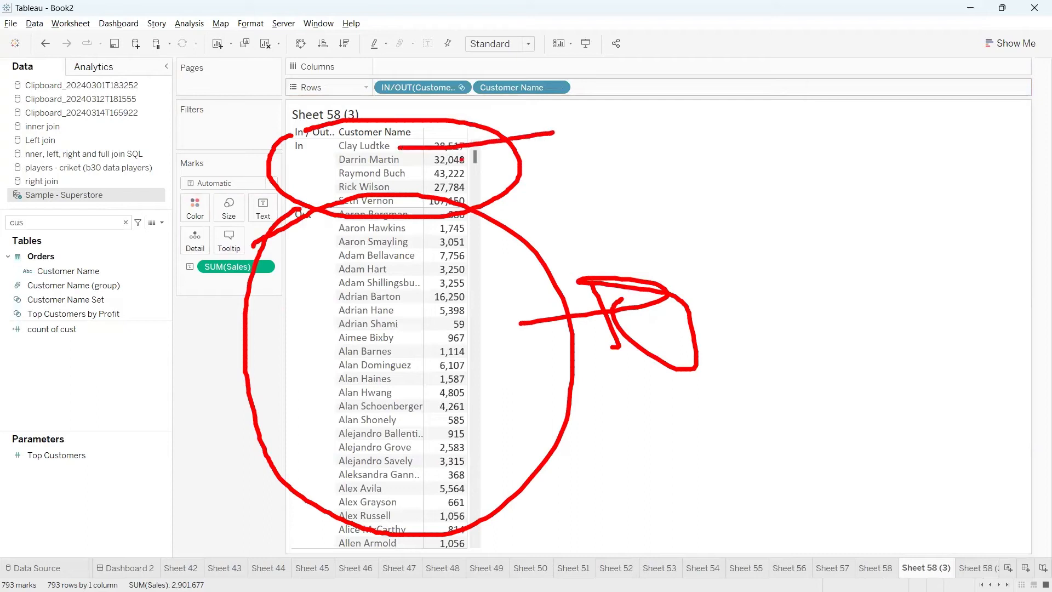
pyautogui.moveTo(418, 162); pyautogui.dragTo(542, 156)
pyautogui.moveTo(420, 180); pyautogui.dragTo(565, 178)
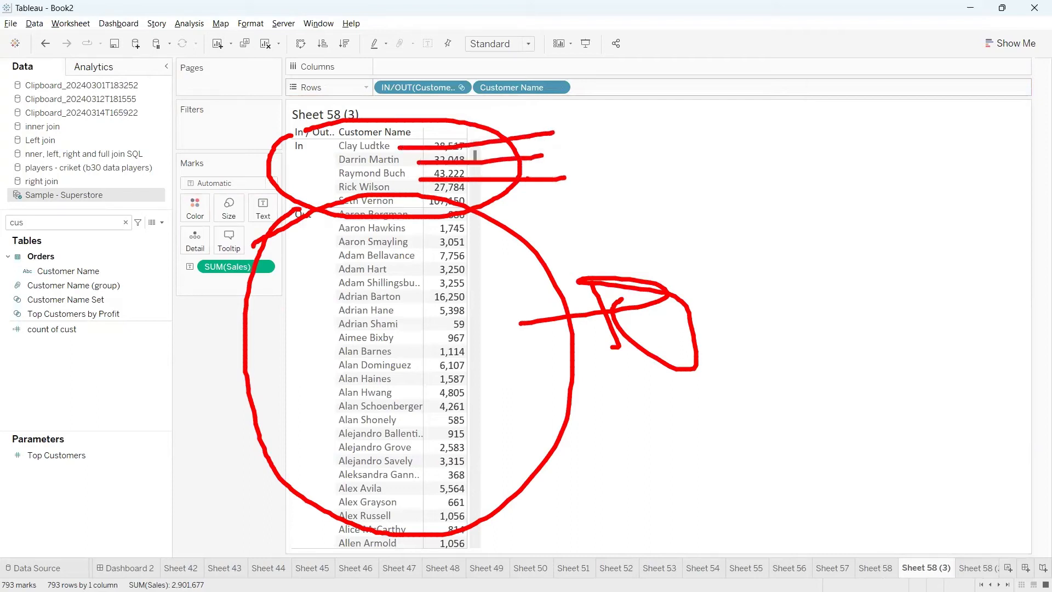
pyautogui.moveTo(390, 190); pyautogui.dragTo(611, 180)
pyautogui.moveTo(390, 202); pyautogui.dragTo(647, 206)
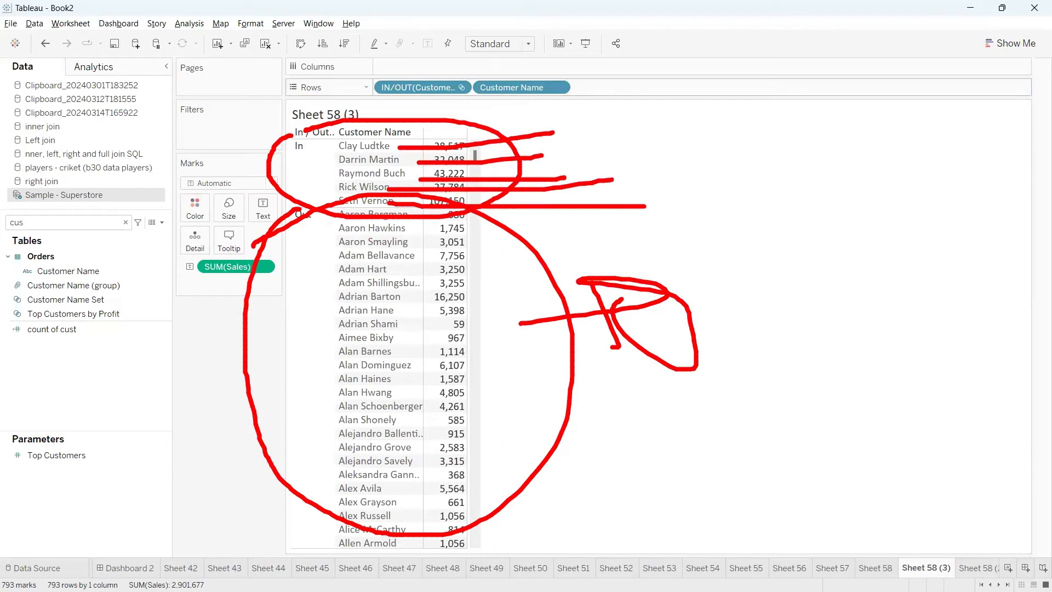
pyautogui.moveTo(556, 136)
pyautogui.mouseDown()
pyautogui.moveTo(652, 223)
pyautogui.moveTo(734, 202)
pyautogui.moveTo(695, 235)
pyautogui.mouseUp()
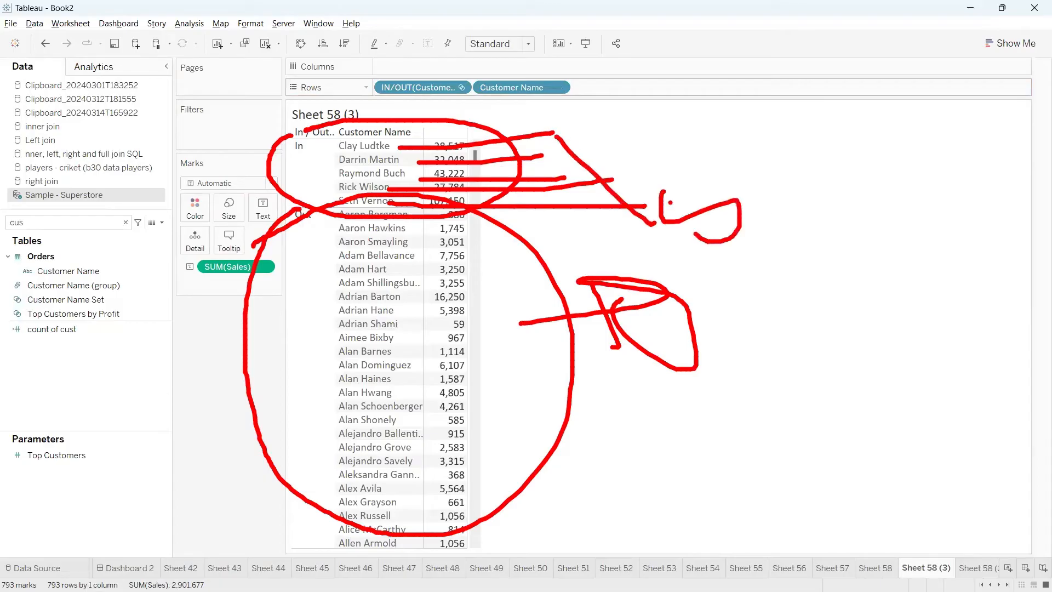
pyautogui.moveTo(670, 195); pyautogui.dragTo(734, 153)
pyautogui.moveTo(329, 211)
pyautogui.mouseDown()
pyautogui.moveTo(299, 239)
pyautogui.moveTo(406, 570)
pyautogui.moveTo(482, 270)
pyautogui.moveTo(447, 273)
pyautogui.mouseUp()
pyautogui.moveTo(766, 300)
pyautogui.mouseDown()
pyautogui.moveTo(778, 342)
pyautogui.moveTo(740, 295)
pyautogui.mouseUp()
pyautogui.moveTo(764, 277)
pyautogui.mouseDown()
pyautogui.moveTo(813, 348)
pyautogui.moveTo(824, 287)
pyautogui.mouseUp()
pyautogui.moveTo(826, 282)
pyautogui.mouseDown()
pyautogui.moveTo(861, 327)
pyautogui.moveTo(899, 292)
pyautogui.moveTo(924, 239)
pyautogui.moveTo(986, 283)
pyautogui.mouseUp()
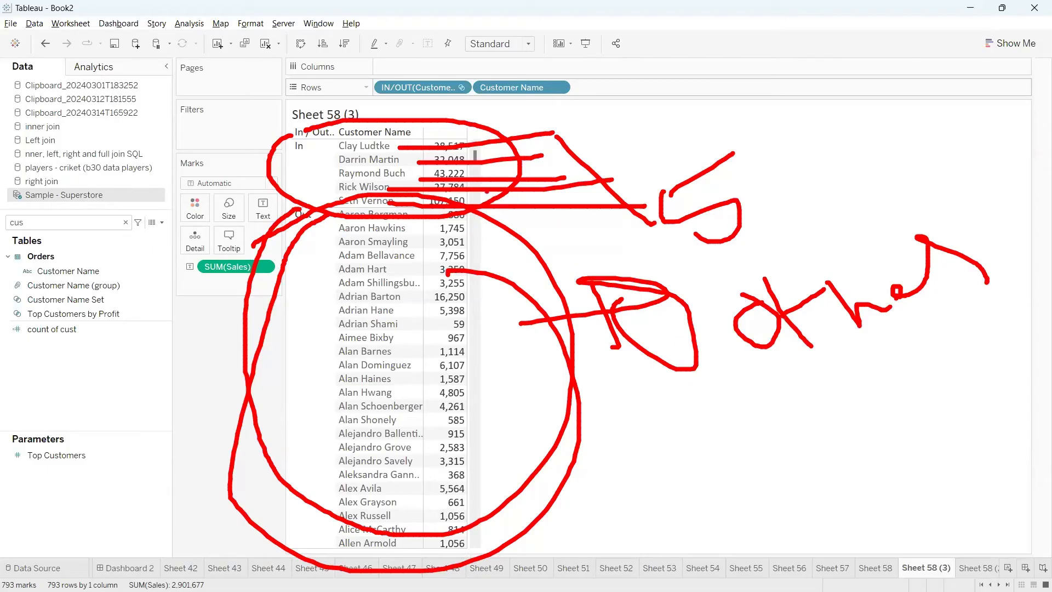
pyautogui.moveTo(396, 147); pyautogui.dragTo(521, 132)
pyautogui.moveTo(429, 164); pyautogui.dragTo(508, 162)
pyautogui.moveTo(447, 183)
pyautogui.mouseDown()
pyautogui.moveTo(513, 181)
pyautogui.moveTo(585, 200)
pyautogui.mouseUp()
pyautogui.moveTo(467, 127)
pyautogui.mouseDown()
pyautogui.moveTo(500, 215)
pyautogui.moveTo(488, 130)
pyautogui.mouseUp()
pyautogui.moveTo(311, 216)
pyautogui.mouseDown()
pyautogui.moveTo(289, 235)
pyautogui.moveTo(269, 435)
pyautogui.moveTo(565, 463)
pyautogui.moveTo(493, 239)
pyautogui.moveTo(423, 228)
pyautogui.mouseUp()
pyautogui.click(572, 304)
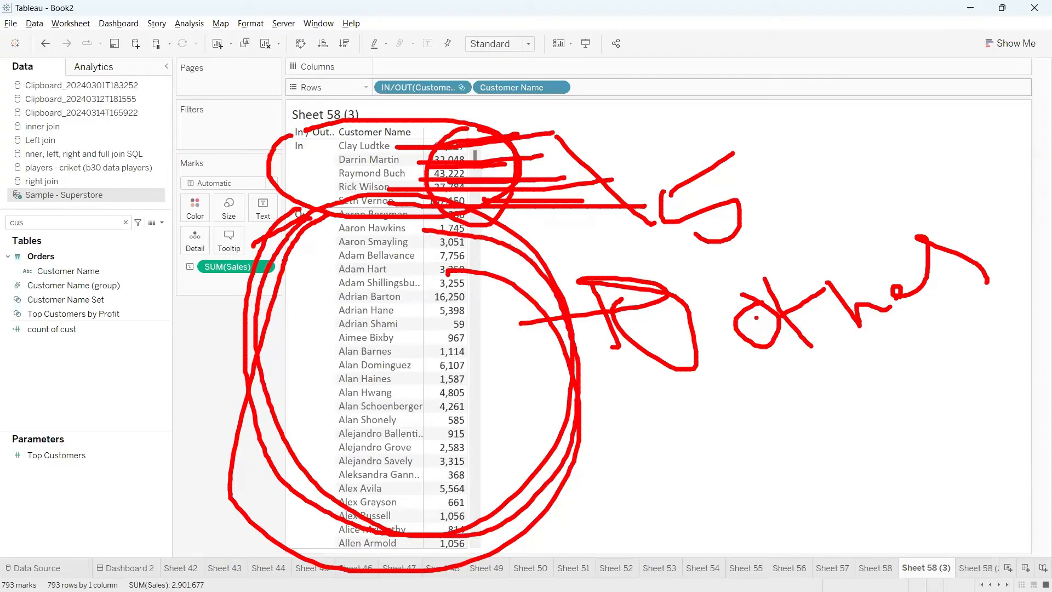
pyautogui.moveTo(734, 372)
pyautogui.mouseDown()
pyautogui.moveTo(1044, 269)
pyautogui.moveTo(685, 345)
pyautogui.moveTo(731, 383)
pyautogui.mouseUp()
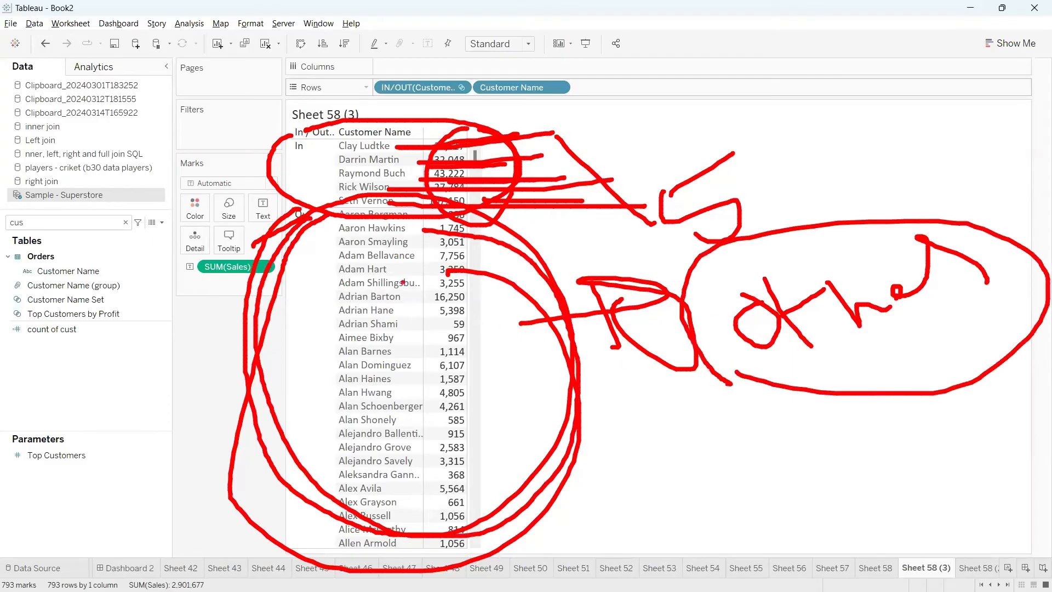
pyautogui.moveTo(403, 224); pyautogui.dragTo(467, 245)
pyautogui.moveTo(415, 275)
pyautogui.mouseDown()
pyautogui.moveTo(470, 268)
pyautogui.moveTo(481, 286)
pyautogui.mouseUp()
pyautogui.moveTo(431, 313); pyautogui.dragTo(505, 302)
pyautogui.moveTo(428, 371); pyautogui.dragTo(523, 356)
pyautogui.click(534, 356)
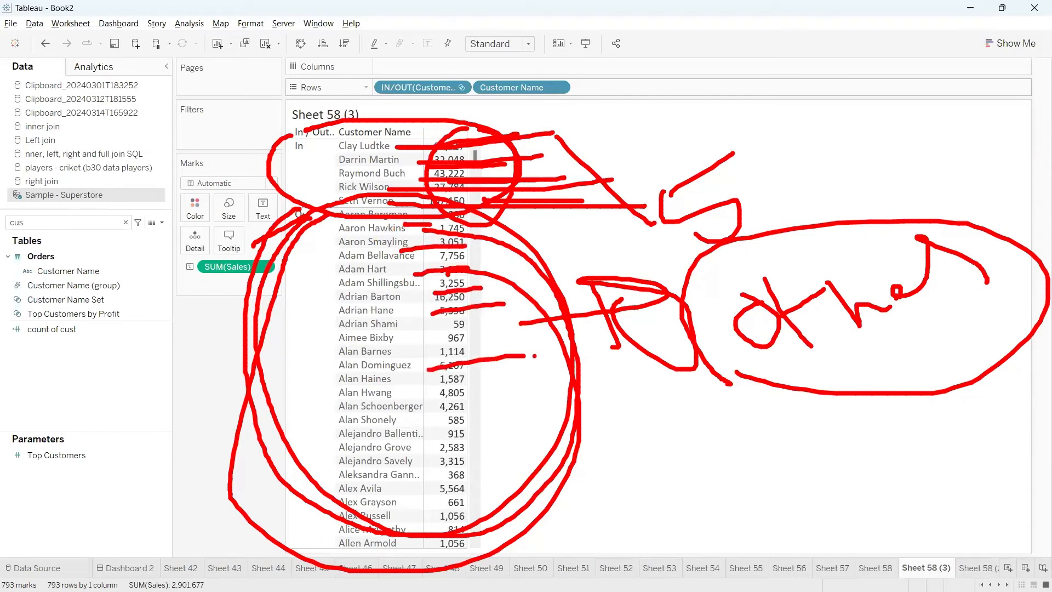
pyautogui.moveTo(442, 235)
pyautogui.mouseDown()
pyautogui.moveTo(509, 360)
pyautogui.moveTo(863, 379)
pyautogui.mouseUp()
pyautogui.moveTo(832, 356)
pyautogui.mouseDown()
pyautogui.moveTo(869, 335)
pyautogui.moveTo(909, 394)
pyautogui.mouseUp()
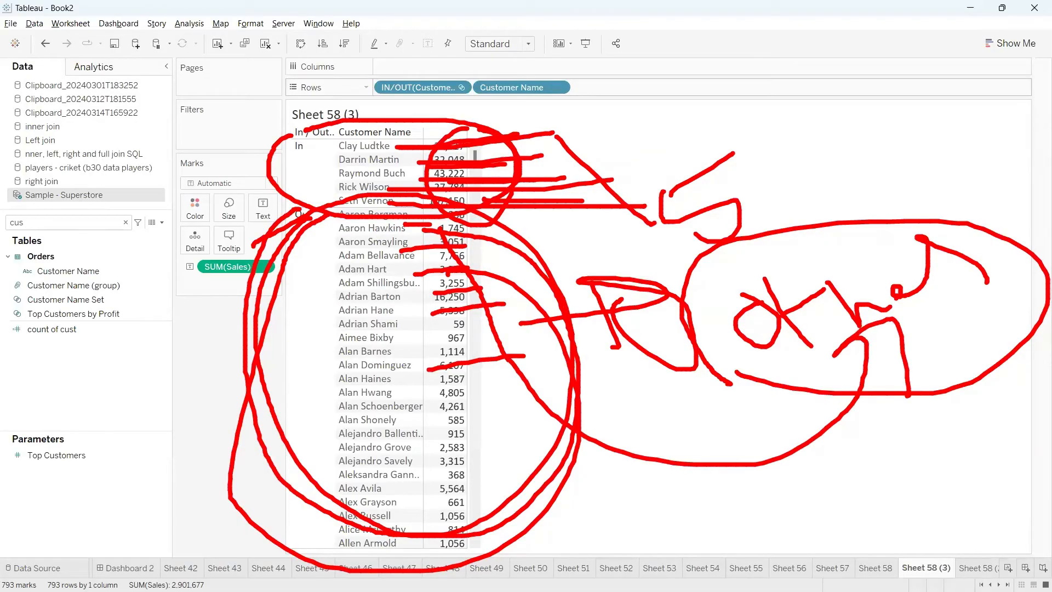
pyautogui.press('Escape')
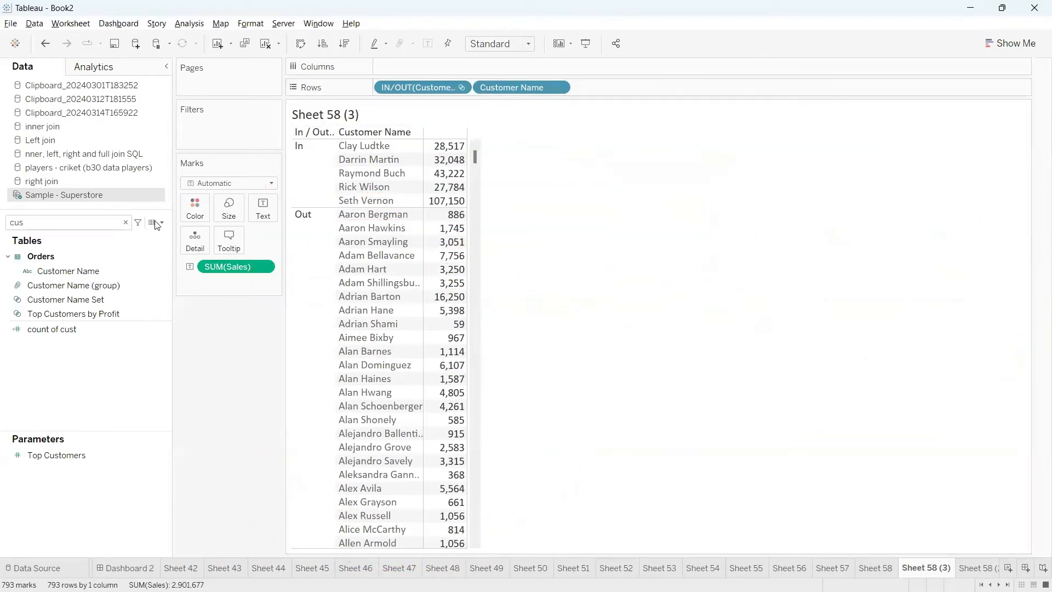
# Create a calculated field with the formula IF [Customer Name Set] THEN [Customer Name] END
pyautogui.click(155, 223)
pyautogui.click(150, 230)
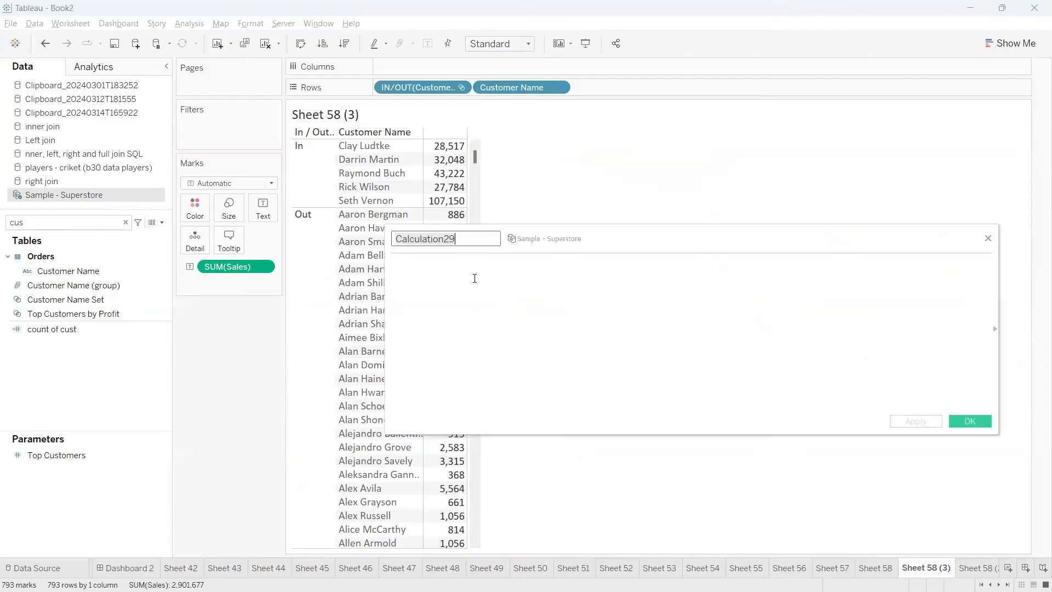
pyautogui.write('IF')
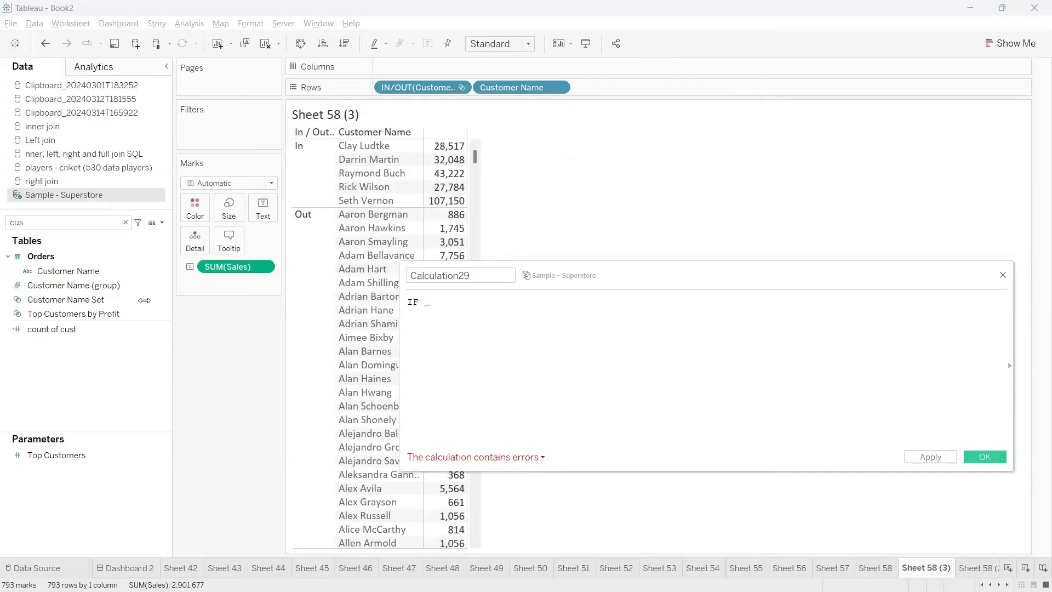
pyautogui.moveTo(66, 300); pyautogui.dragTo(499, 344)
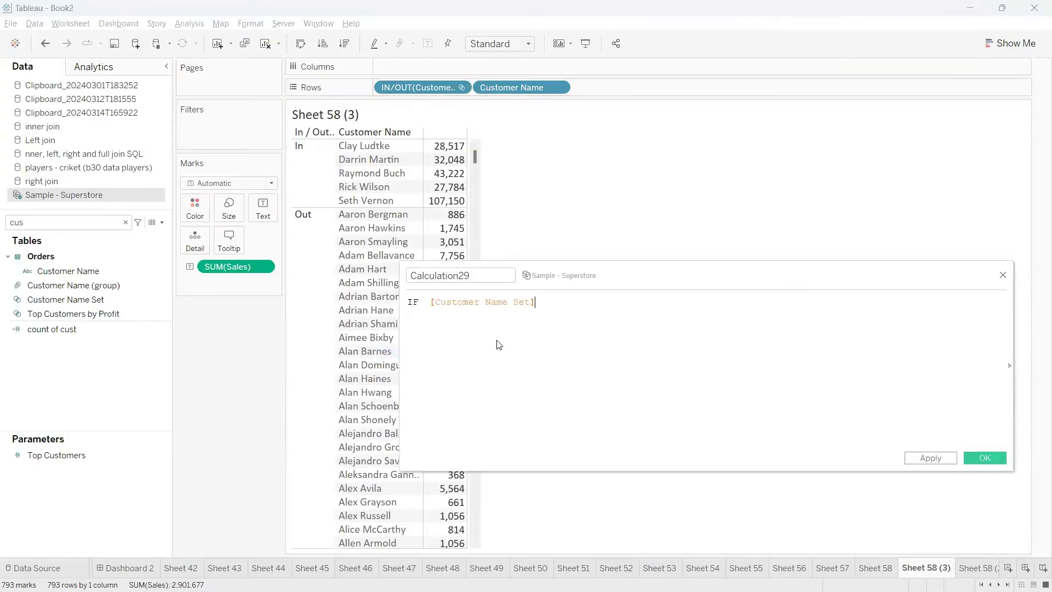
pyautogui.write('THEN')
pyautogui.moveTo(526, 89); pyautogui.dragTo(637, 317)
pyautogui.write('END')
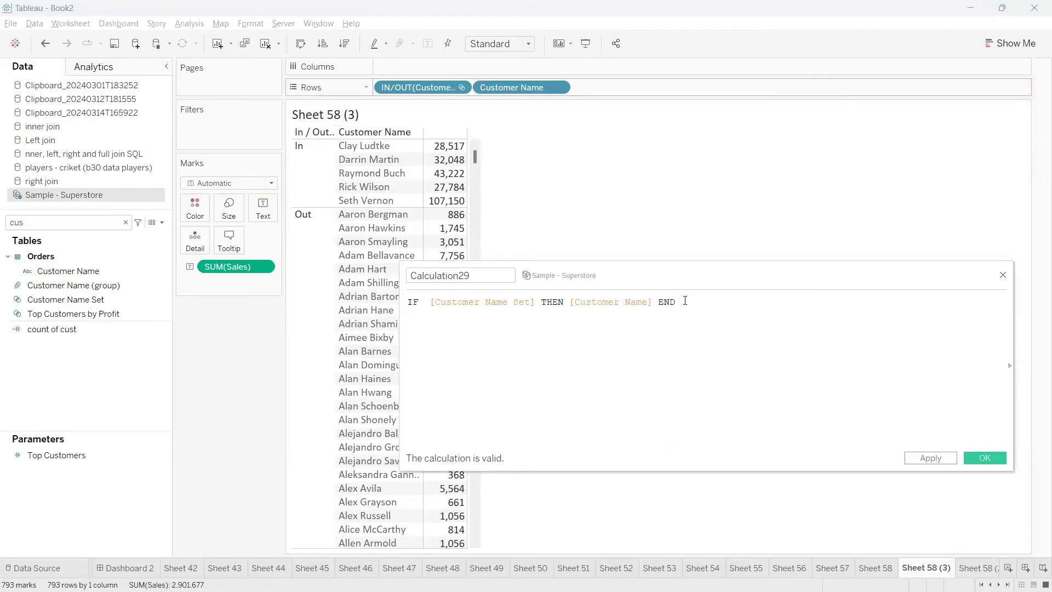
pyautogui.moveTo(677, 302); pyautogui.dragTo(652, 303)
pyautogui.click(534, 302)
pyautogui.moveTo(534, 303); pyautogui.dragTo(436, 303)
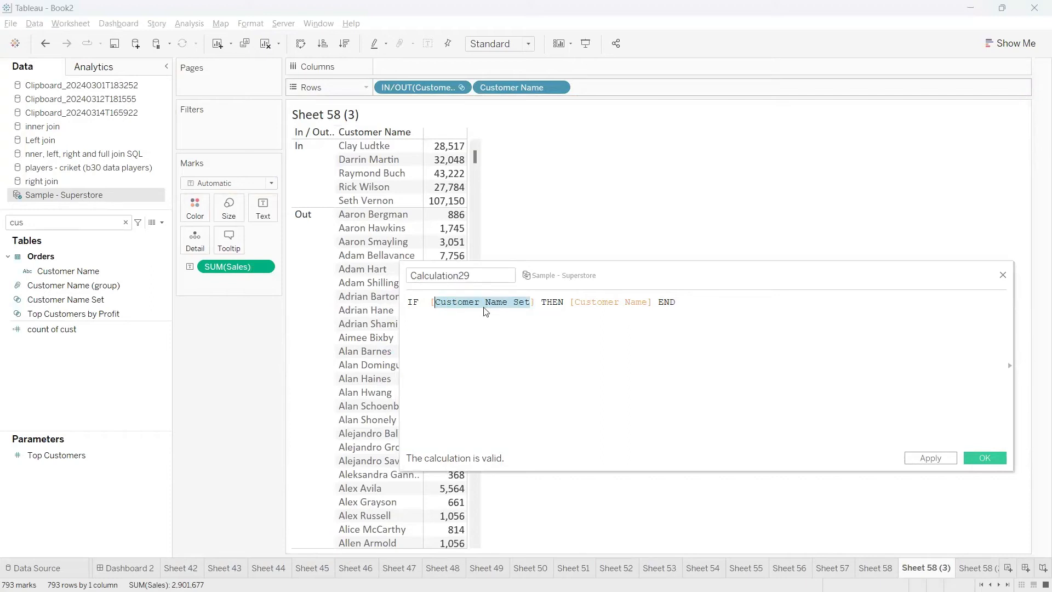
pyautogui.hotkey('ctrl', '2')
pyautogui.moveTo(321, 171); pyautogui.dragTo(463, 299)
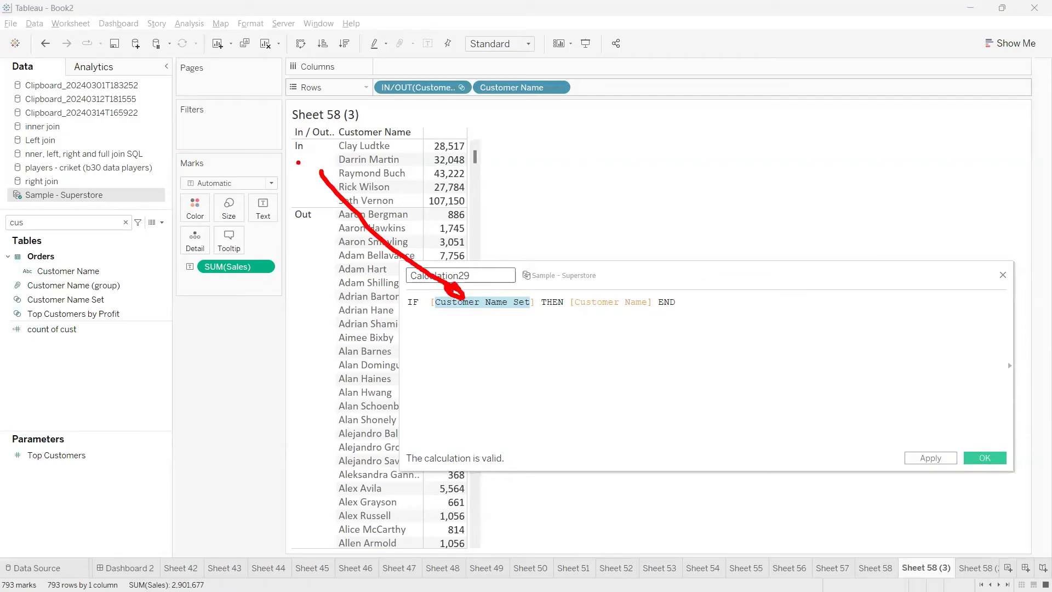
pyautogui.moveTo(298, 162); pyautogui.dragTo(320, 175)
pyautogui.moveTo(582, 313)
pyautogui.mouseDown()
pyautogui.moveTo(655, 309)
pyautogui.moveTo(605, 311)
pyautogui.mouseUp()
pyautogui.press('Escape')
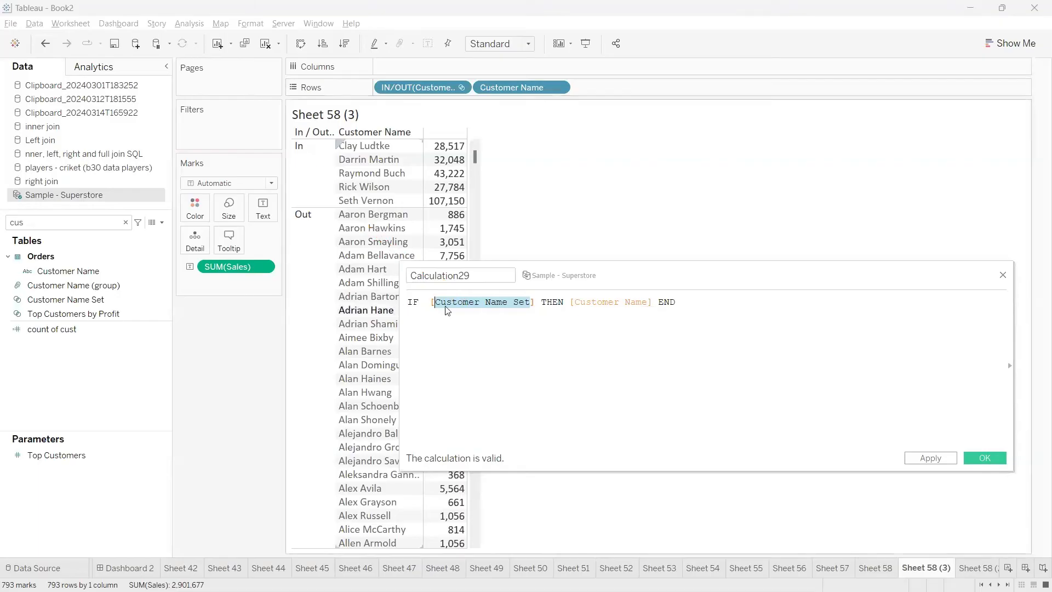
# Add an ELSE 'Other Cust' branch on its own line before END in the calculated field's formula
pyautogui.click(660, 302)
pyautogui.press('Return')
pyautogui.press('Return')
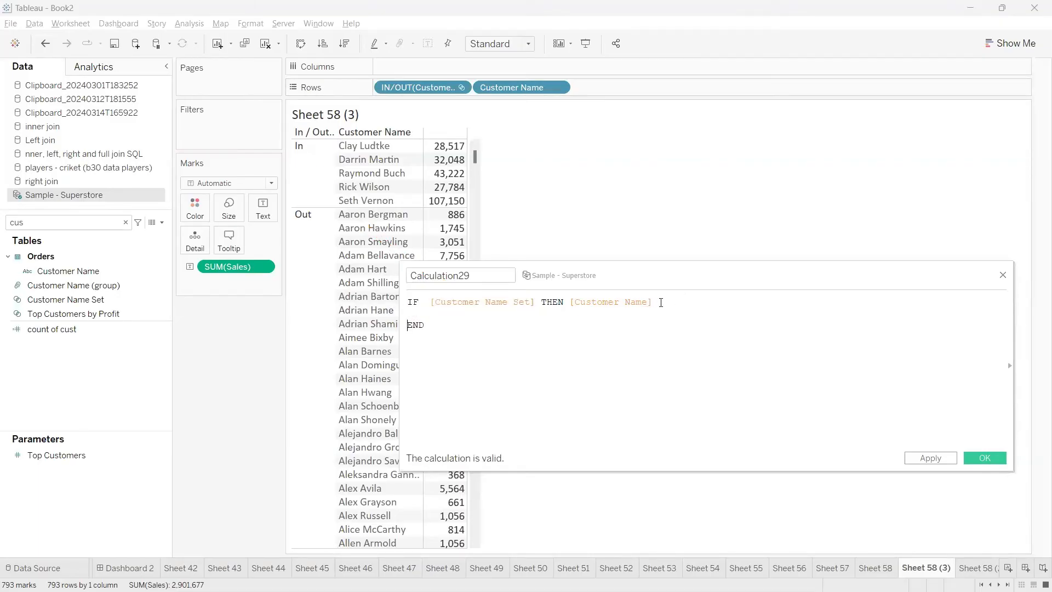
pyautogui.write('ELSE')
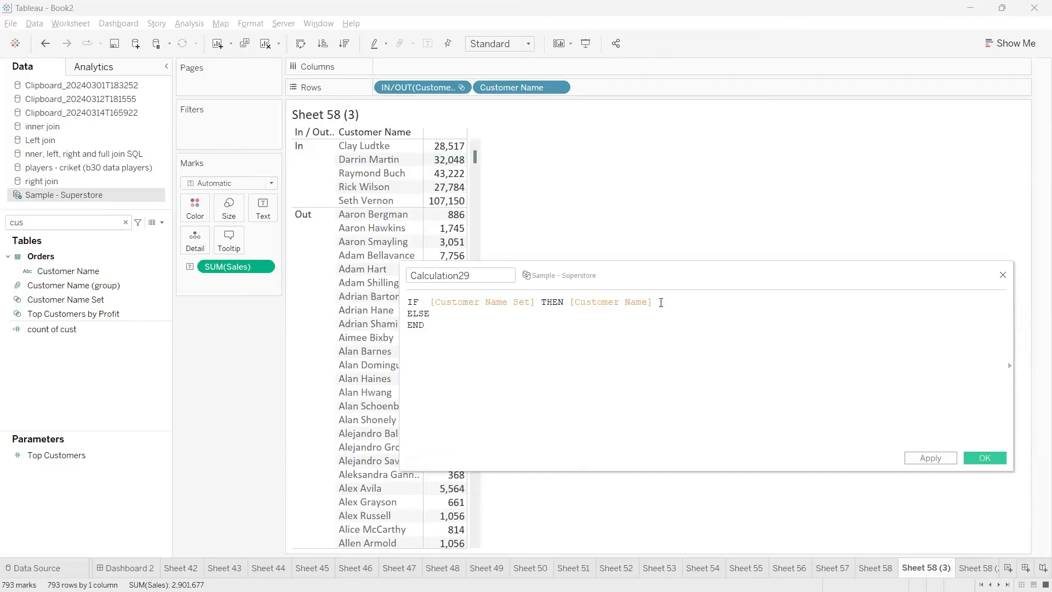
pyautogui.moveTo(536, 302); pyautogui.dragTo(428, 305)
pyautogui.click(446, 312)
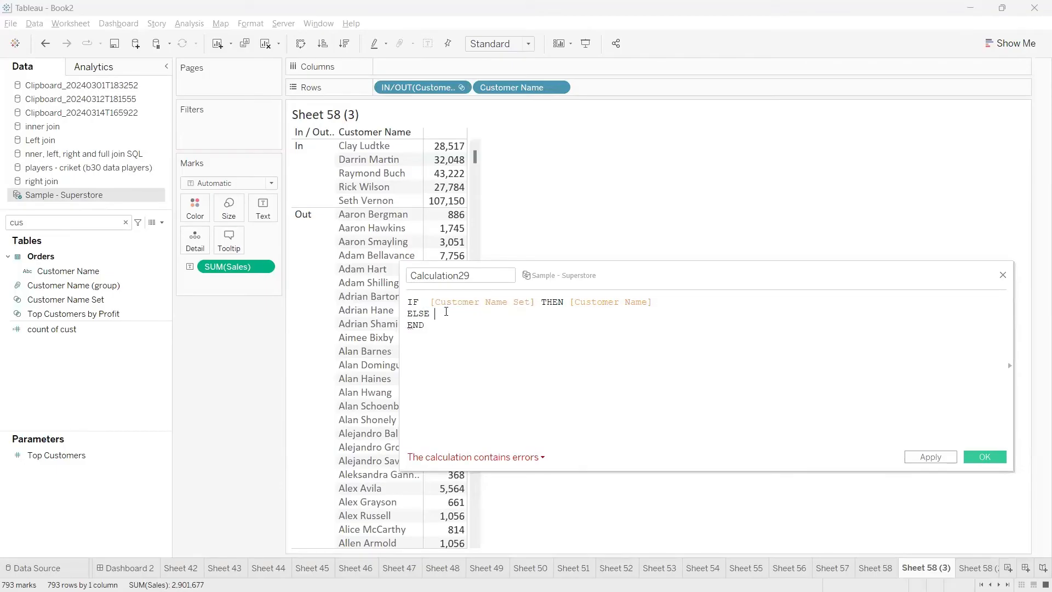
pyautogui.write("''")
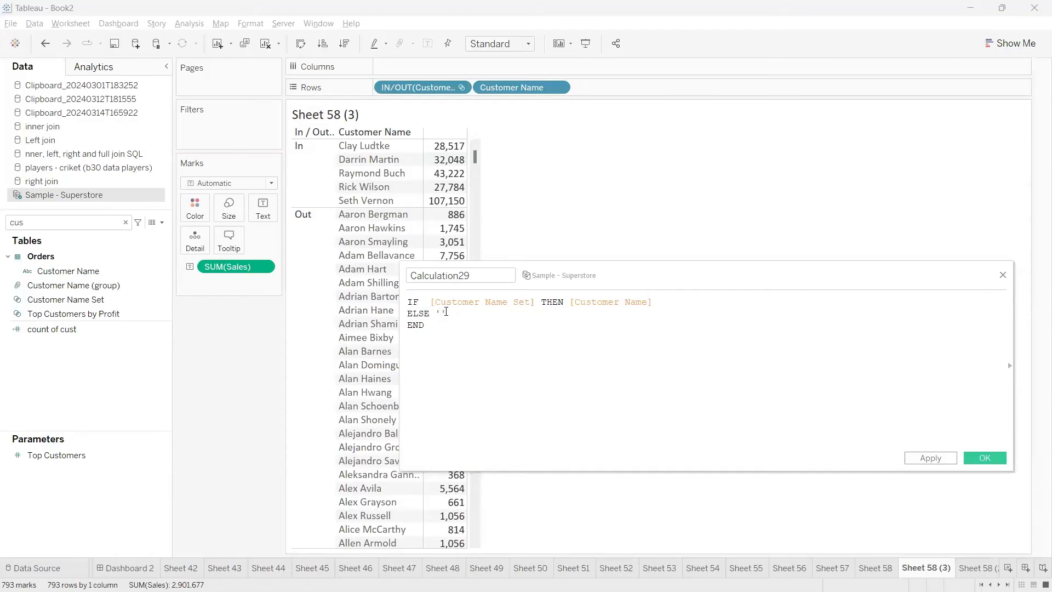
pyautogui.write('Other Cust')
pyautogui.hotkey('ctrl', 'a')
pyautogui.click(477, 369)
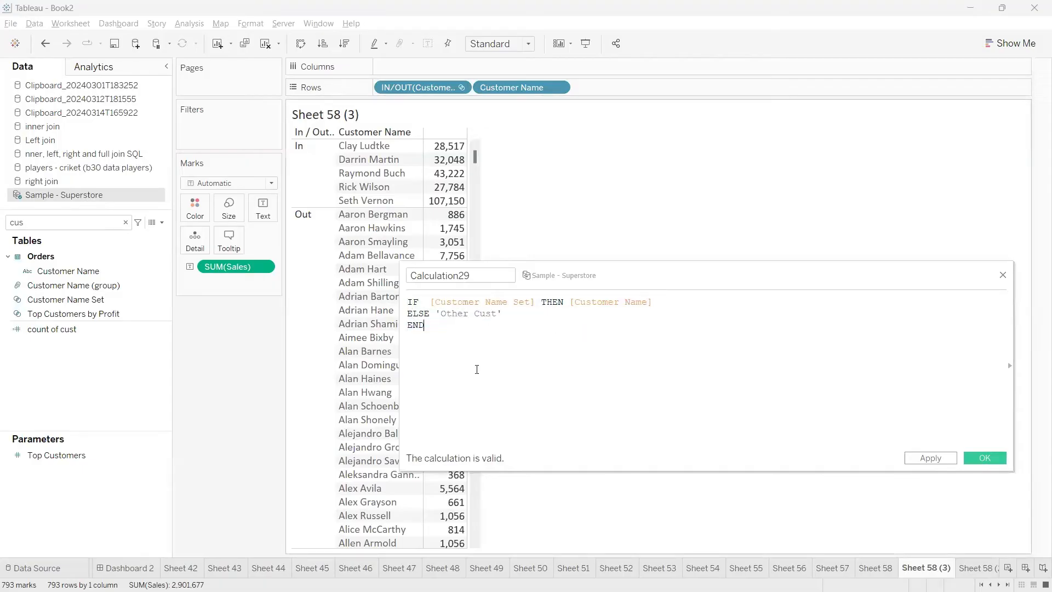
# Review the formula's set condition, its Customer Name result and its ELSE branch for customers outside the set
pyautogui.moveTo(529, 303); pyautogui.dragTo(434, 301)
pyautogui.click(483, 332)
pyautogui.doubleClick(508, 300)
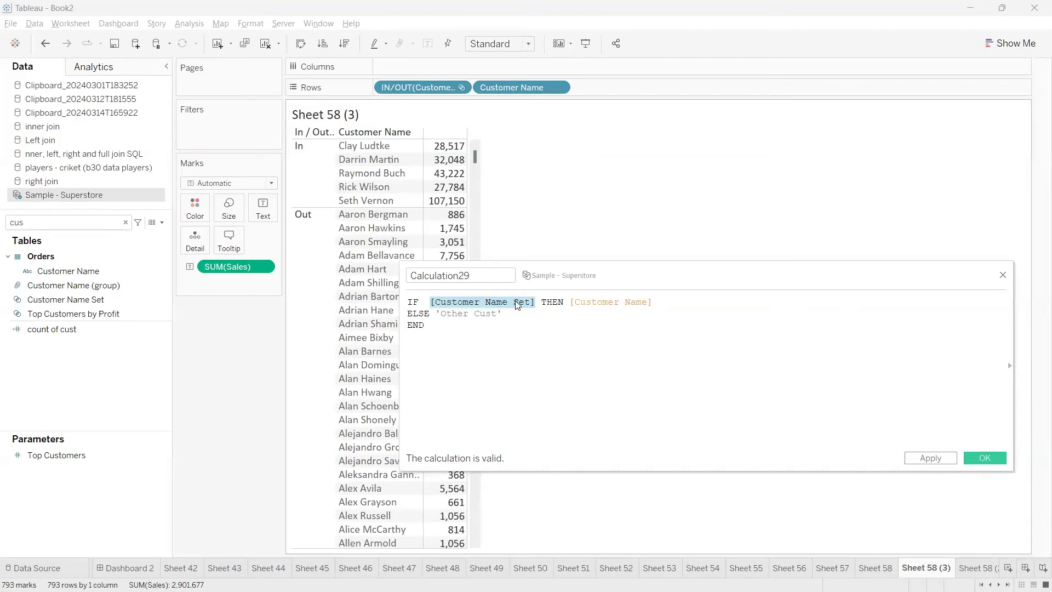
pyautogui.moveTo(535, 302); pyautogui.dragTo(431, 301)
pyautogui.click(469, 302)
pyautogui.click(653, 302)
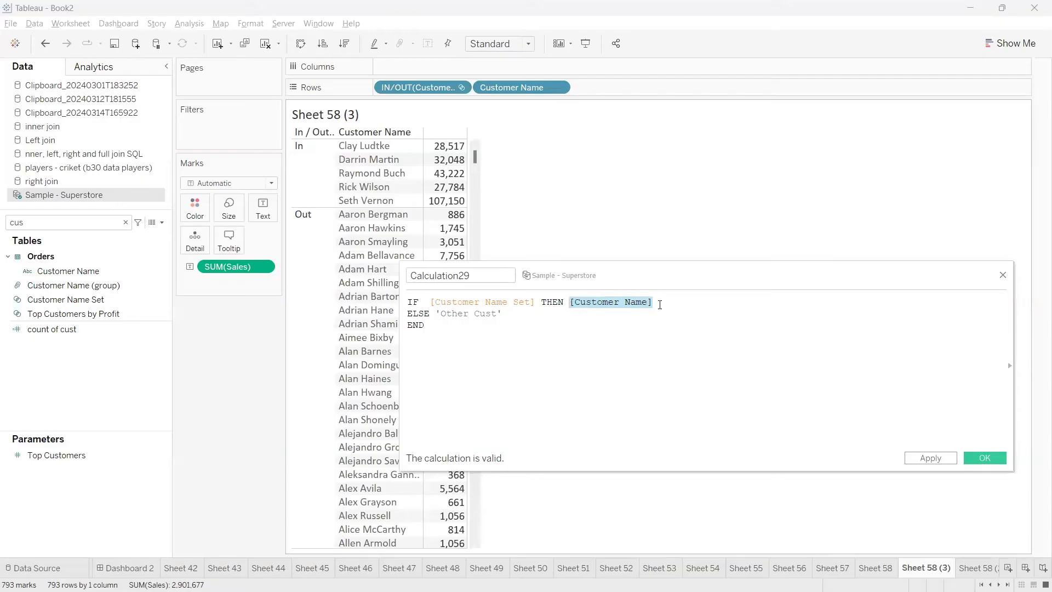
pyautogui.click(659, 305)
pyautogui.doubleClick(420, 314)
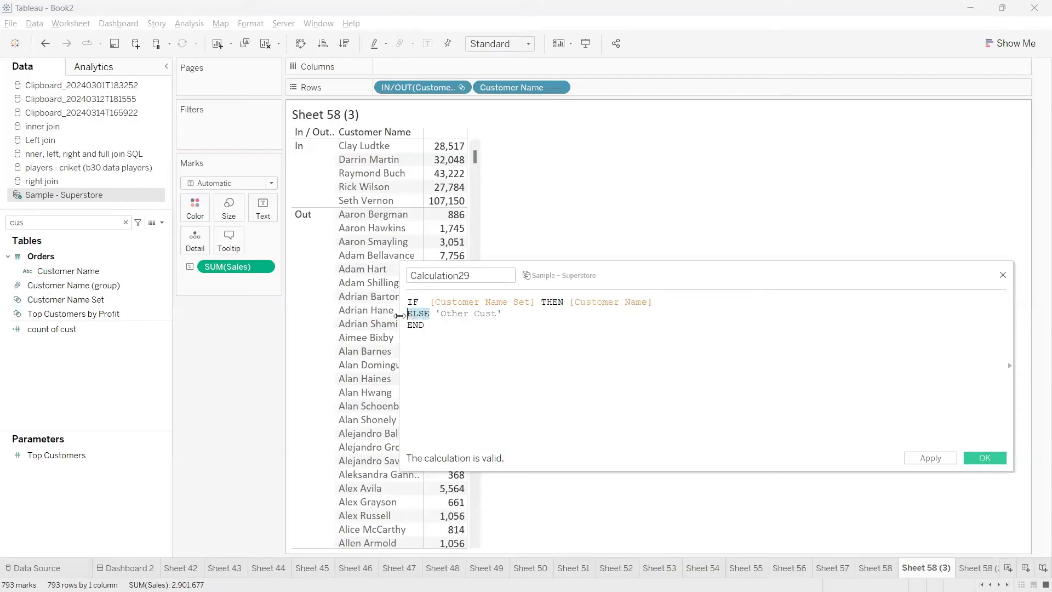
pyautogui.moveTo(502, 313); pyautogui.dragTo(437, 314)
pyautogui.click(583, 340)
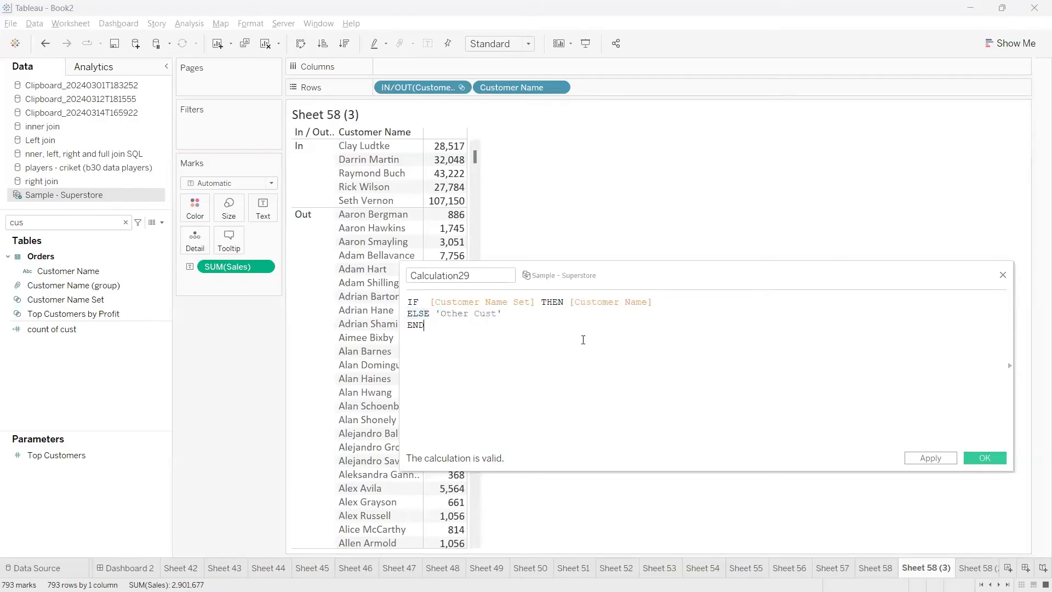
# Save the calculated field with the name Calculation29
pyautogui.moveTo(476, 277); pyautogui.dragTo(409, 276)
pyautogui.click(691, 352)
pyautogui.click(974, 459)
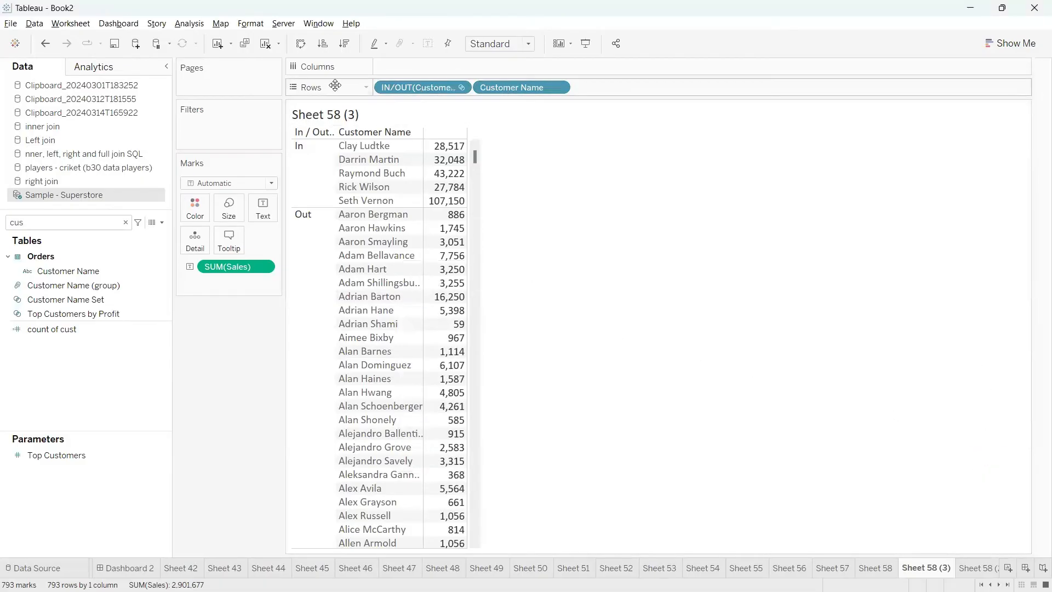
# Search the data fields for "29" and place Calculation29 in the rows after Customer Name
pyautogui.moveTo(378, 89); pyautogui.dragTo(403, 91)
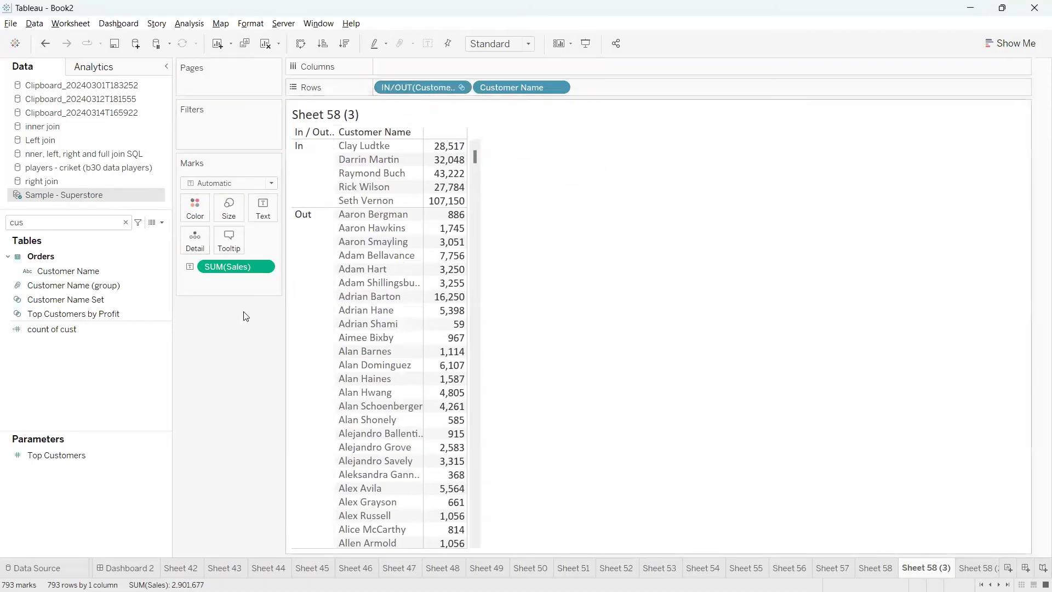
pyautogui.click(129, 302)
pyautogui.doubleClick(91, 224)
pyautogui.write('2')
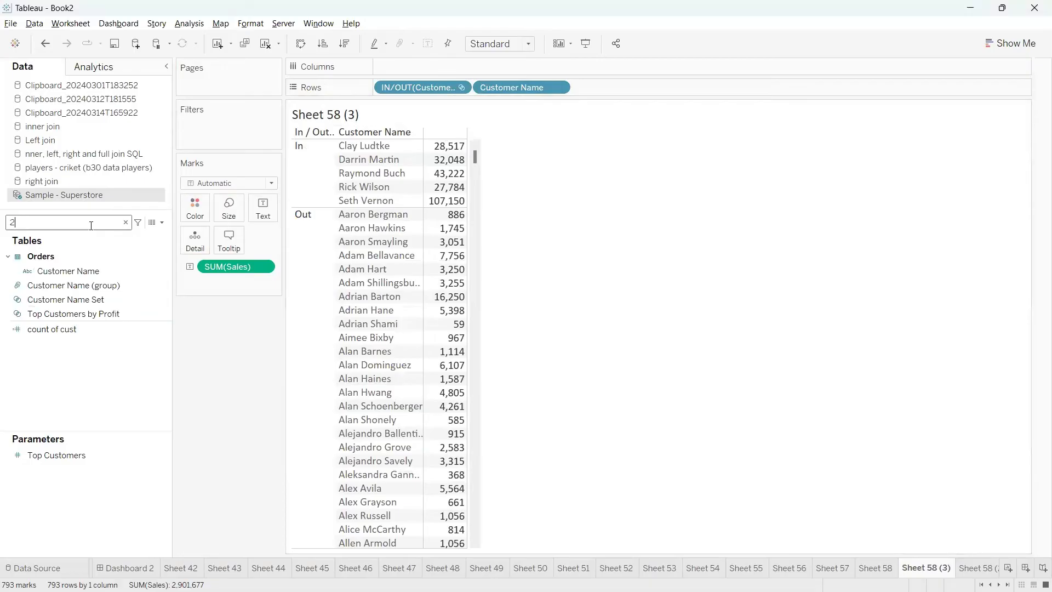
pyautogui.write('9')
pyautogui.moveTo(71, 256); pyautogui.dragTo(393, 90)
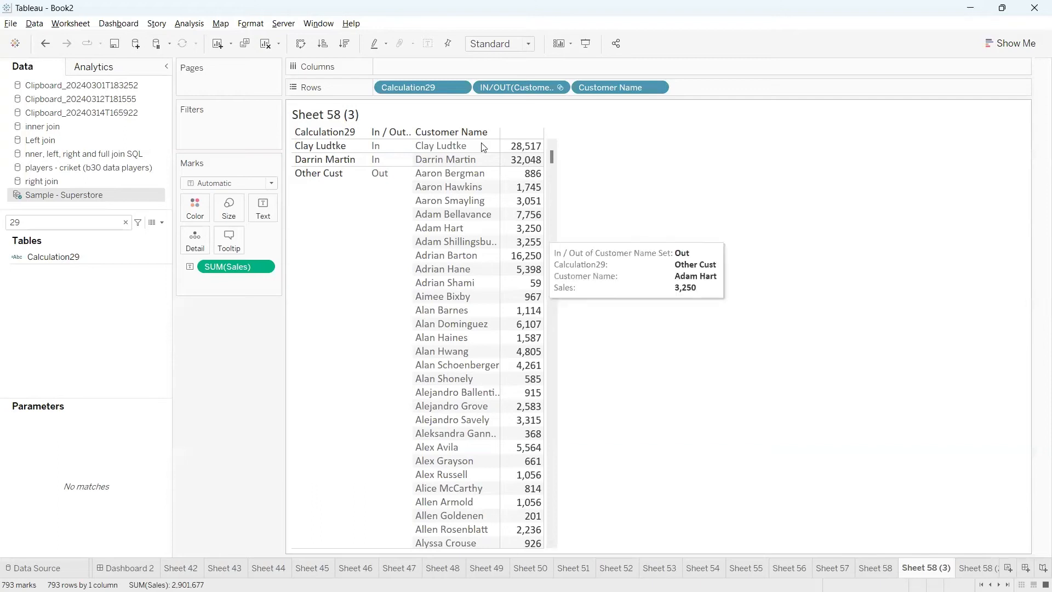
pyautogui.moveTo(416, 87); pyautogui.dragTo(731, 92)
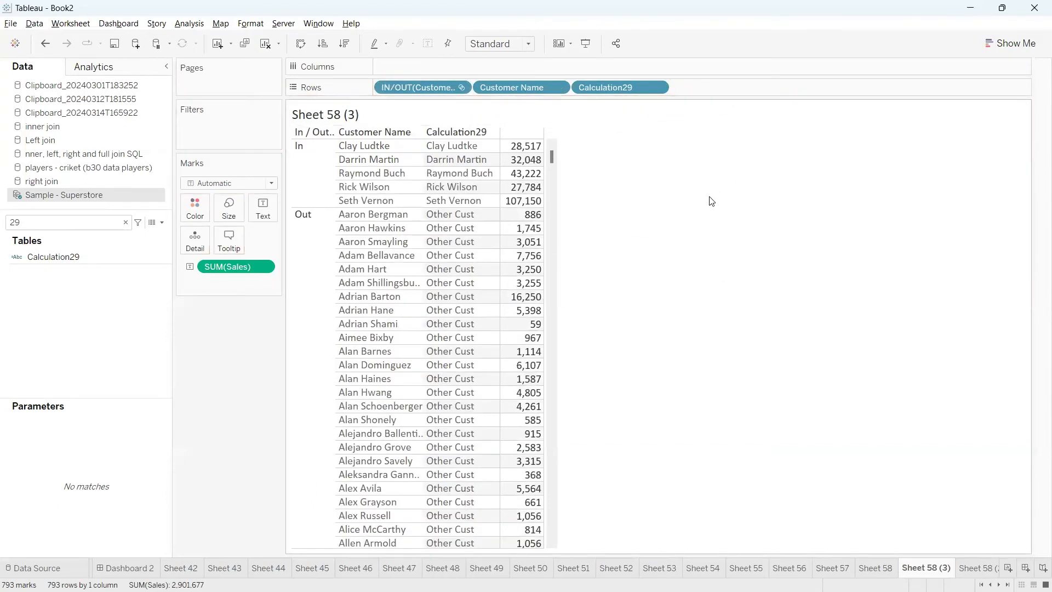
pyautogui.moveTo(302, 140)
pyautogui.mouseDown()
pyautogui.moveTo(296, 193)
pyautogui.moveTo(454, 208)
pyautogui.moveTo(524, 140)
pyautogui.moveTo(284, 136)
pyautogui.moveTo(300, 140)
pyautogui.mouseUp()
pyautogui.moveTo(489, 138); pyautogui.dragTo(523, 150)
pyautogui.moveTo(502, 165); pyautogui.dragTo(534, 167)
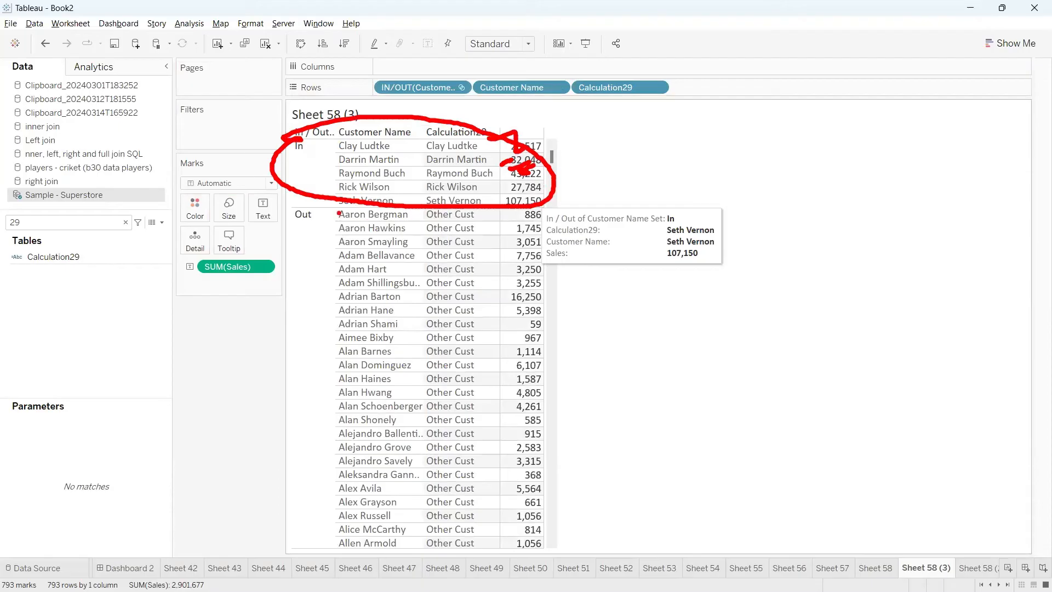
pyautogui.moveTo(339, 213)
pyautogui.mouseDown()
pyautogui.moveTo(357, 515)
pyautogui.moveTo(404, 259)
pyautogui.moveTo(347, 222)
pyautogui.mouseUp()
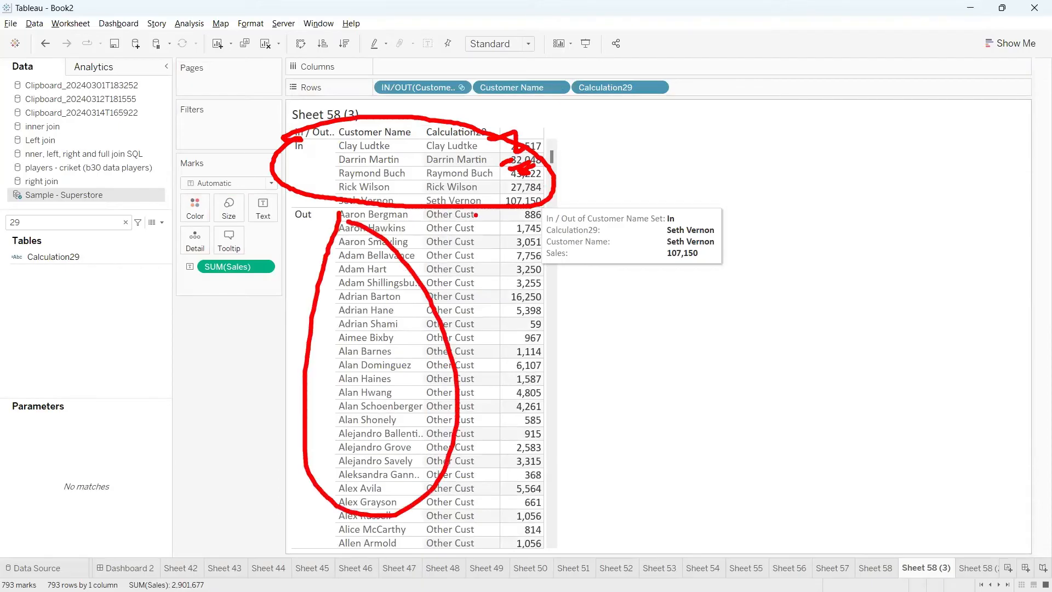
pyautogui.moveTo(475, 214)
pyautogui.mouseDown()
pyautogui.moveTo(491, 266)
pyautogui.moveTo(472, 410)
pyautogui.moveTo(480, 500)
pyautogui.mouseUp()
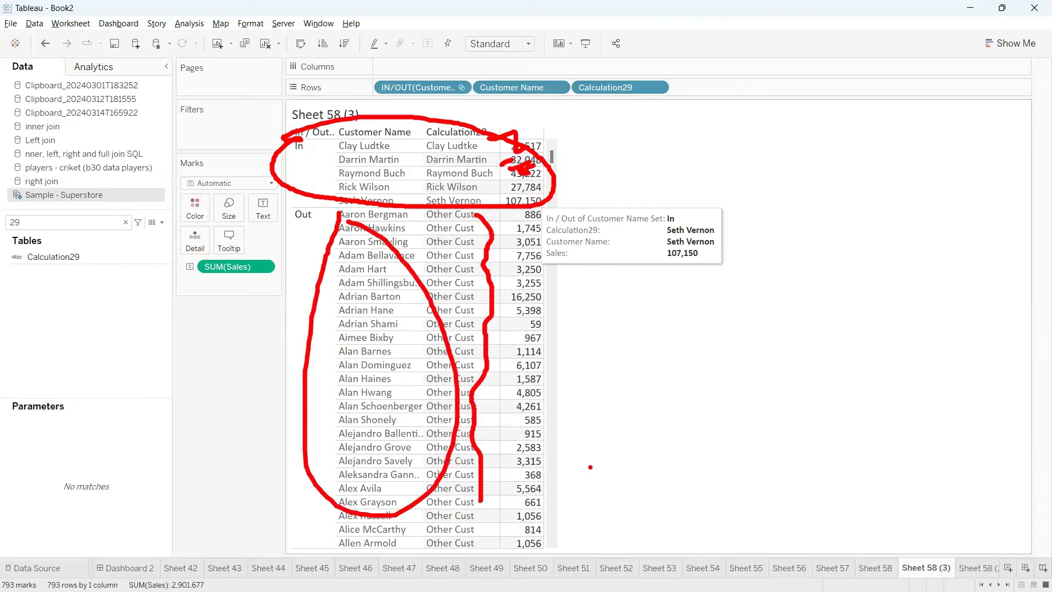
pyautogui.press('Escape')
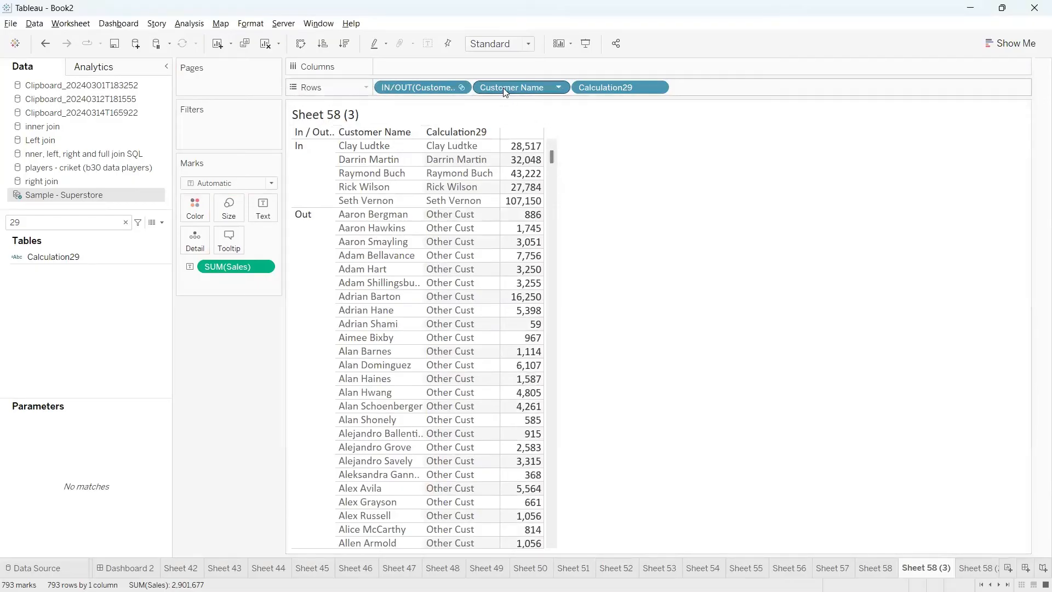
# Remove the In/Out set field and Customer Name from the rows, leaving only Calculation29
pyautogui.moveTo(406, 81); pyautogui.dragTo(624, 211)
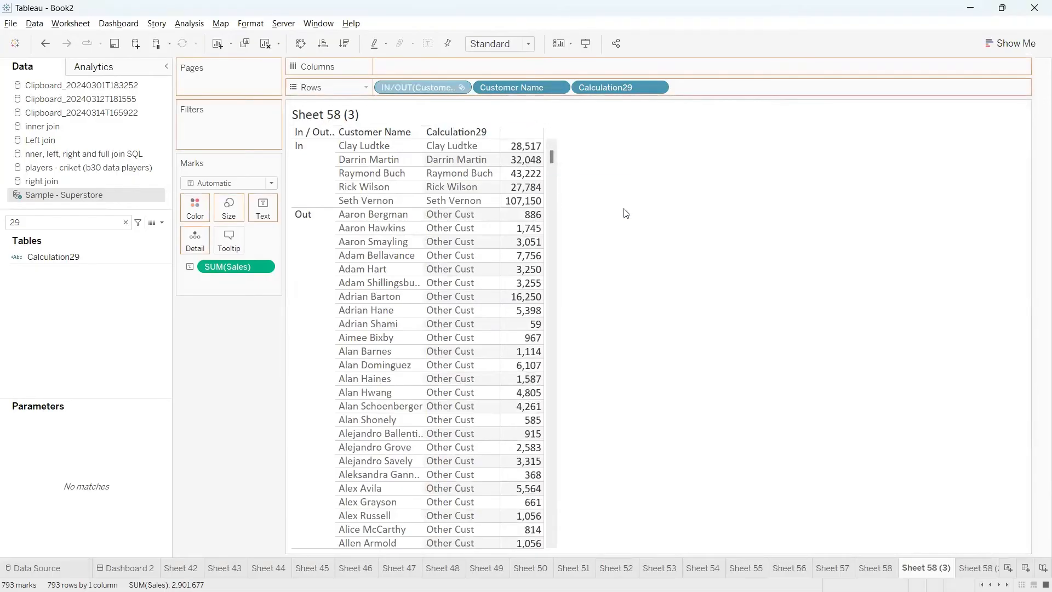
pyautogui.moveTo(404, 84); pyautogui.dragTo(639, 198)
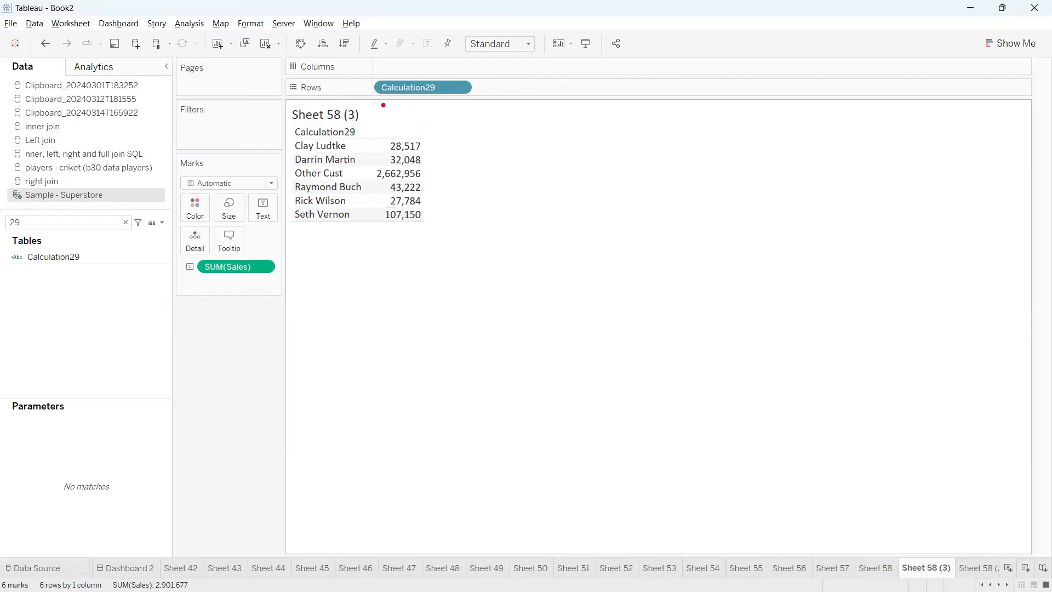
pyautogui.moveTo(383, 104)
pyautogui.mouseDown()
pyautogui.moveTo(503, 79)
pyautogui.moveTo(354, 85)
pyautogui.moveTo(425, 108)
pyautogui.moveTo(534, 81)
pyautogui.mouseUp()
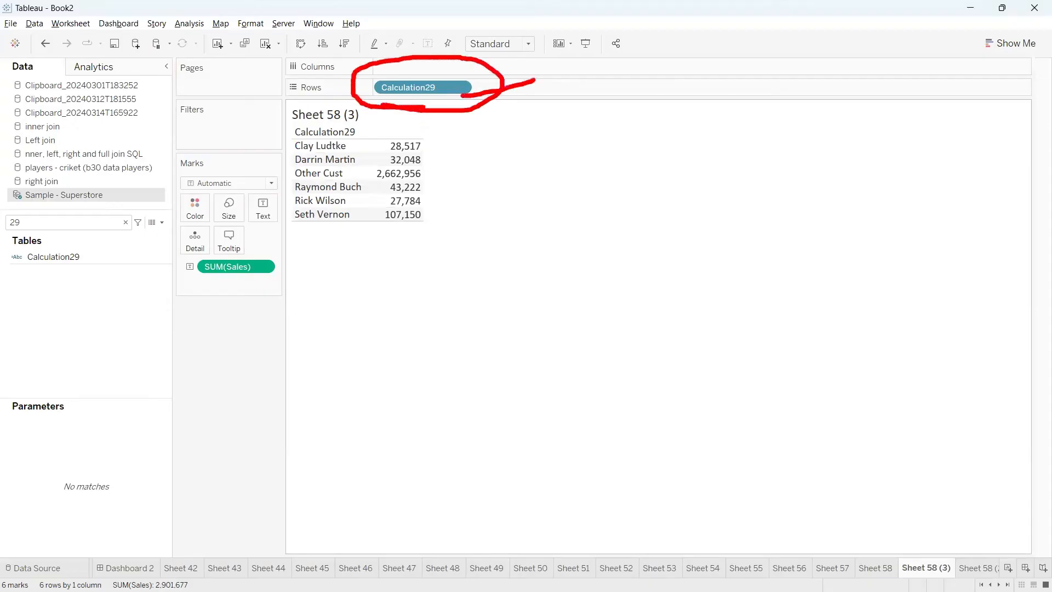
pyautogui.press('Escape')
pyautogui.hotkey('ctrl', '2')
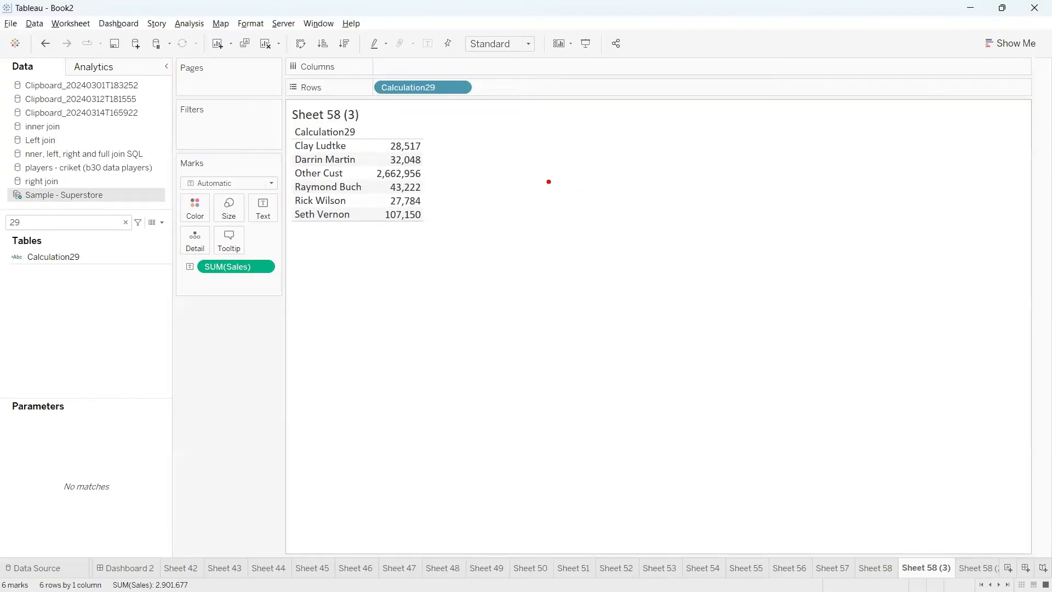
pyautogui.moveTo(349, 146)
pyautogui.mouseDown()
pyautogui.moveTo(367, 143)
pyautogui.moveTo(382, 181)
pyautogui.moveTo(373, 191)
pyautogui.moveTo(394, 205)
pyautogui.mouseUp()
pyautogui.moveTo(289, 176)
pyautogui.mouseDown()
pyautogui.moveTo(365, 189)
pyautogui.moveTo(282, 172)
pyautogui.moveTo(317, 339)
pyautogui.moveTo(379, 318)
pyautogui.moveTo(312, 335)
pyautogui.moveTo(412, 334)
pyautogui.moveTo(397, 321)
pyautogui.moveTo(394, 332)
pyautogui.mouseUp()
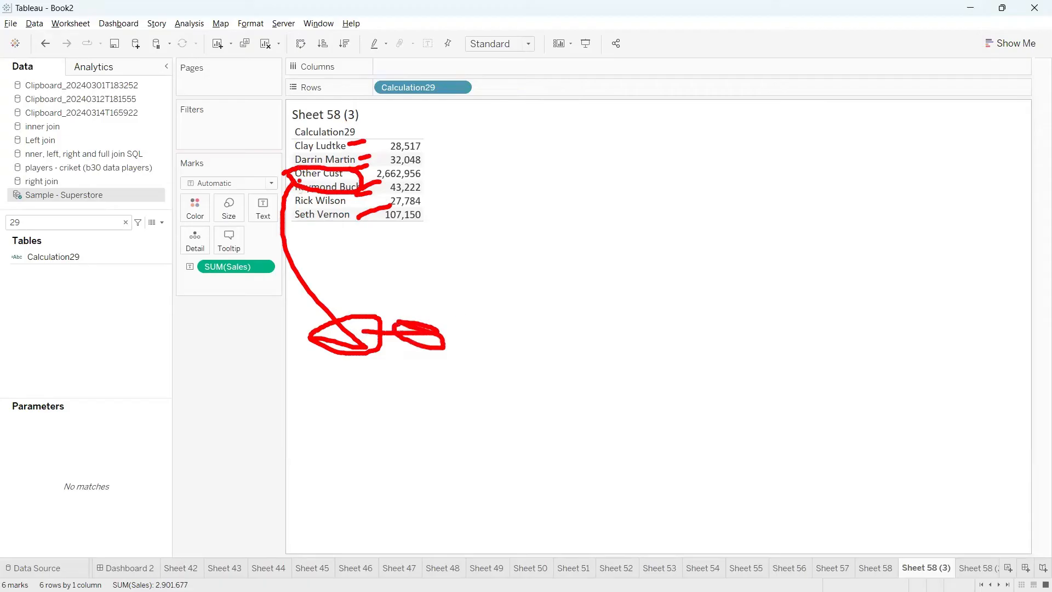
pyautogui.press('Escape')
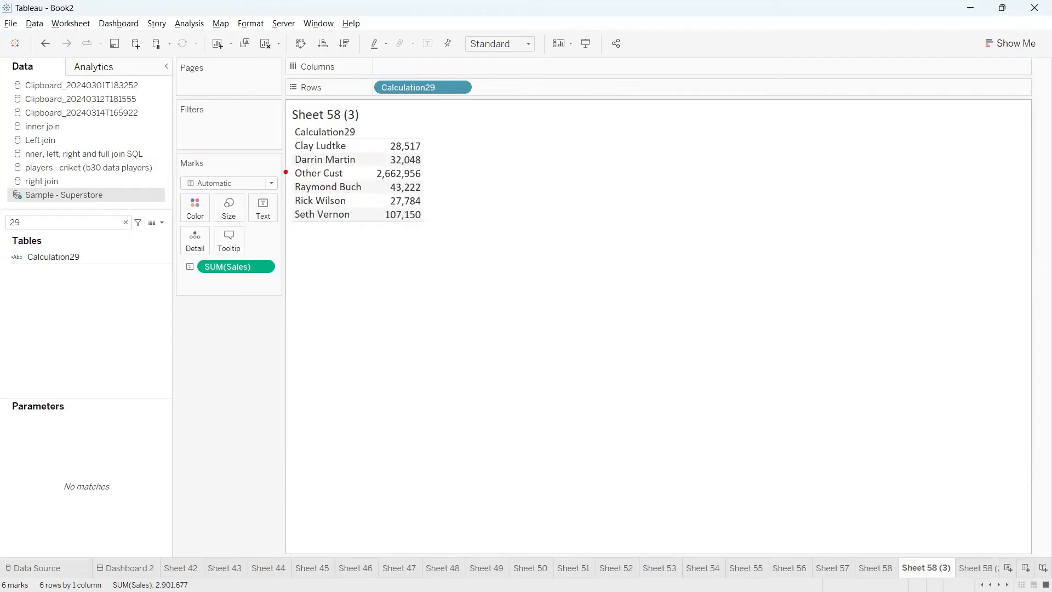
# Try moving Other Cust below the other Calculation29 members, and undo the reordering
pyautogui.moveTo(285, 172); pyautogui.dragTo(335, 179)
pyautogui.moveTo(318, 177); pyautogui.dragTo(327, 219)
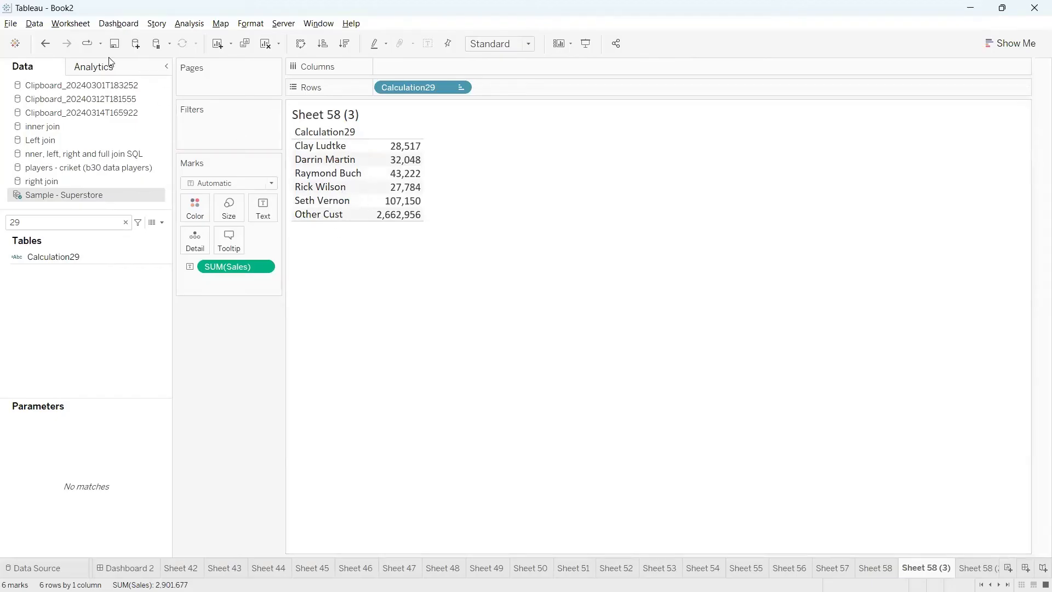
pyautogui.click(46, 48)
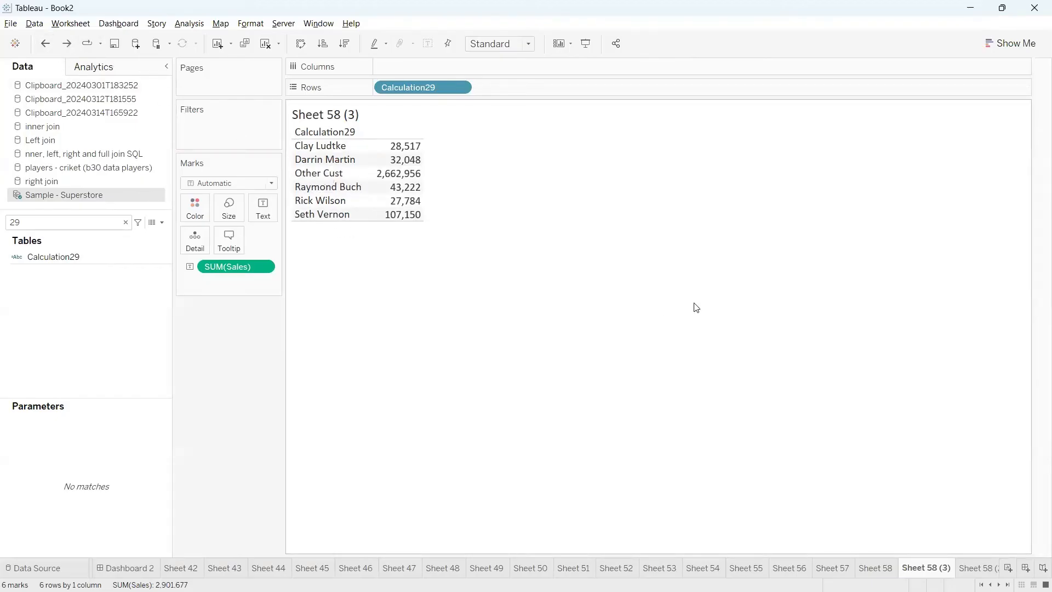
# Search the data fields for "set" and add Customer Name Set to the rows before Calculation29
pyautogui.click(100, 222)
pyautogui.write('set')
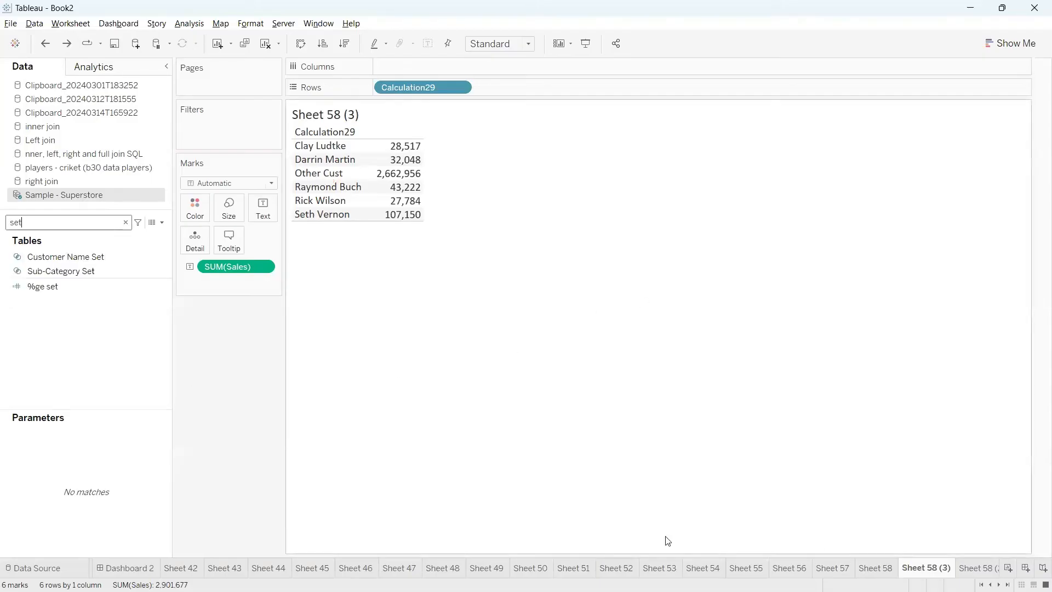
pyautogui.click(82, 271)
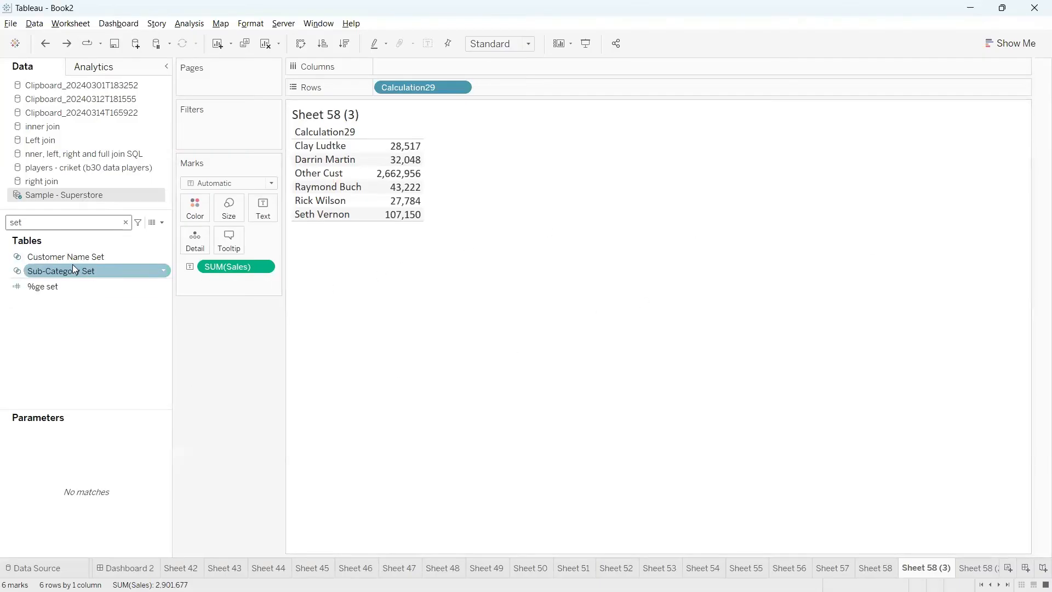
pyautogui.click(79, 258)
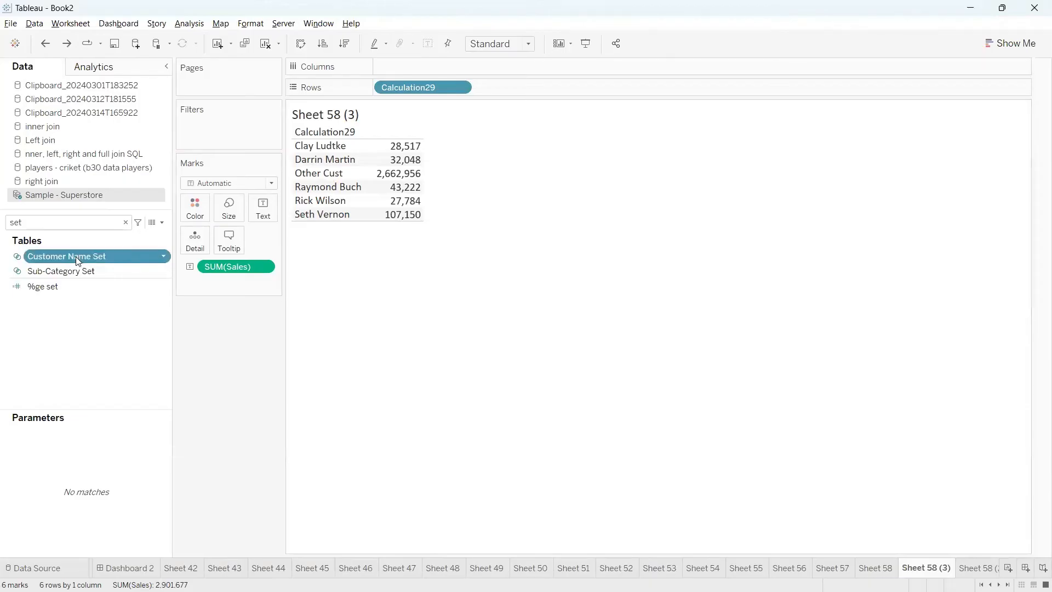
pyautogui.moveTo(79, 258); pyautogui.dragTo(378, 90)
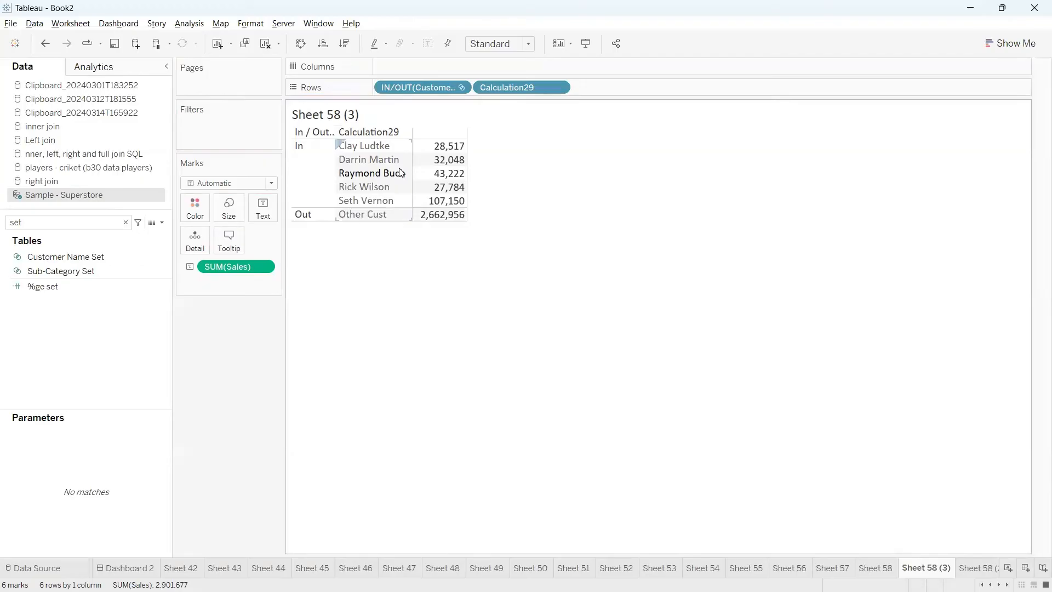
pyautogui.moveTo(391, 71)
pyautogui.mouseDown()
pyautogui.moveTo(329, 37)
pyautogui.moveTo(403, 90)
pyautogui.moveTo(356, 59)
pyautogui.mouseUp()
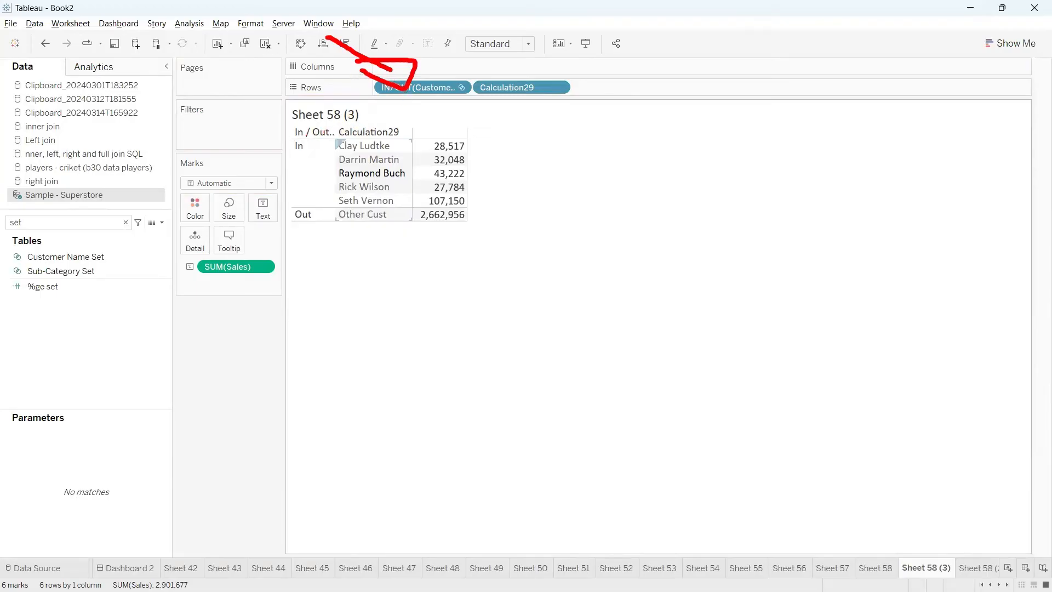
pyautogui.moveTo(287, 136)
pyautogui.mouseDown()
pyautogui.moveTo(271, 153)
pyautogui.moveTo(266, 203)
pyautogui.moveTo(321, 210)
pyautogui.mouseUp()
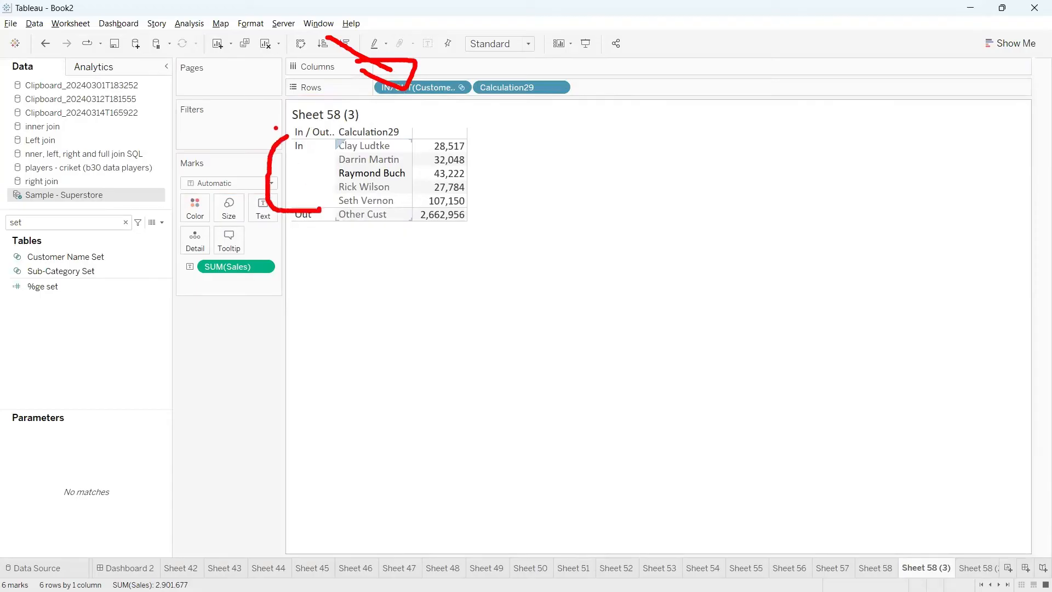
pyautogui.moveTo(280, 133)
pyautogui.mouseDown()
pyautogui.moveTo(332, 137)
pyautogui.moveTo(420, 195)
pyautogui.moveTo(394, 205)
pyautogui.mouseUp()
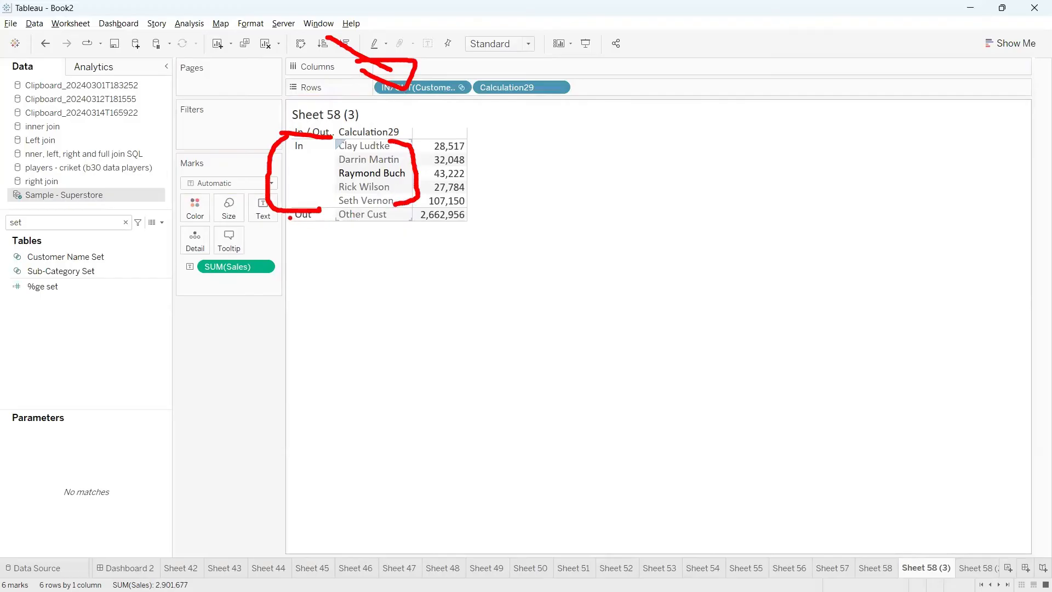
pyautogui.moveTo(290, 218)
pyautogui.mouseDown()
pyautogui.moveTo(289, 234)
pyautogui.moveTo(386, 260)
pyautogui.moveTo(375, 207)
pyautogui.moveTo(251, 210)
pyautogui.mouseUp()
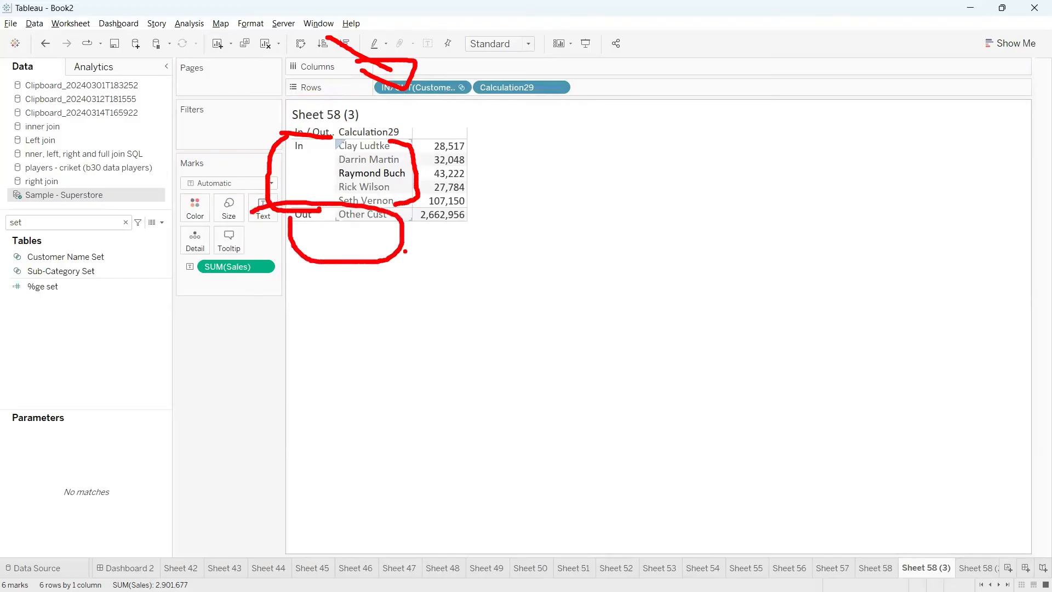
pyautogui.press('Escape')
pyautogui.hotkey('ctrl', '2')
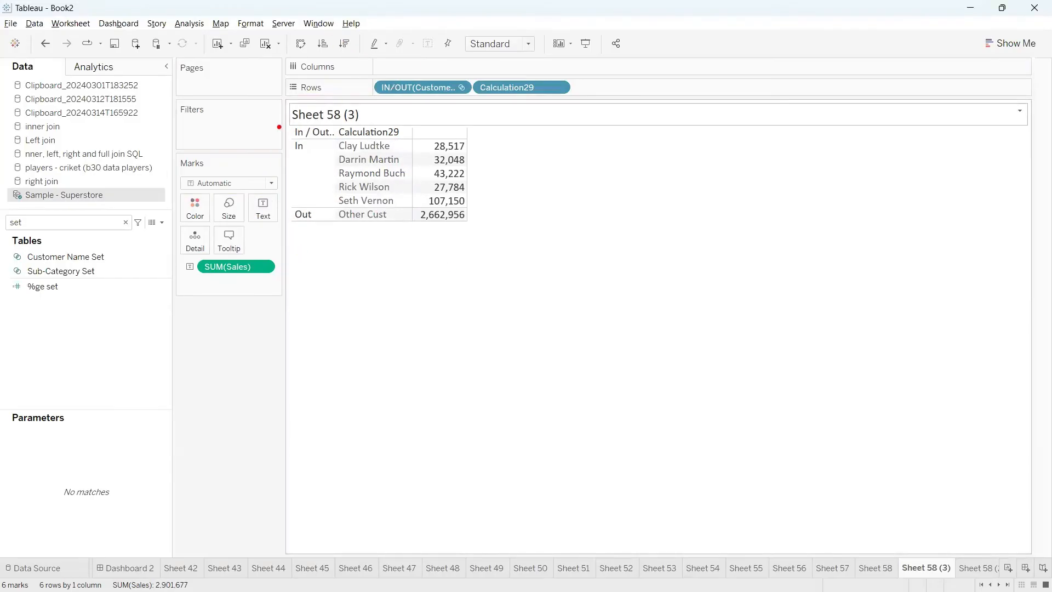
pyautogui.moveTo(279, 127)
pyautogui.mouseDown()
pyautogui.moveTo(325, 290)
pyautogui.moveTo(275, 106)
pyautogui.mouseUp()
pyautogui.press('Escape')
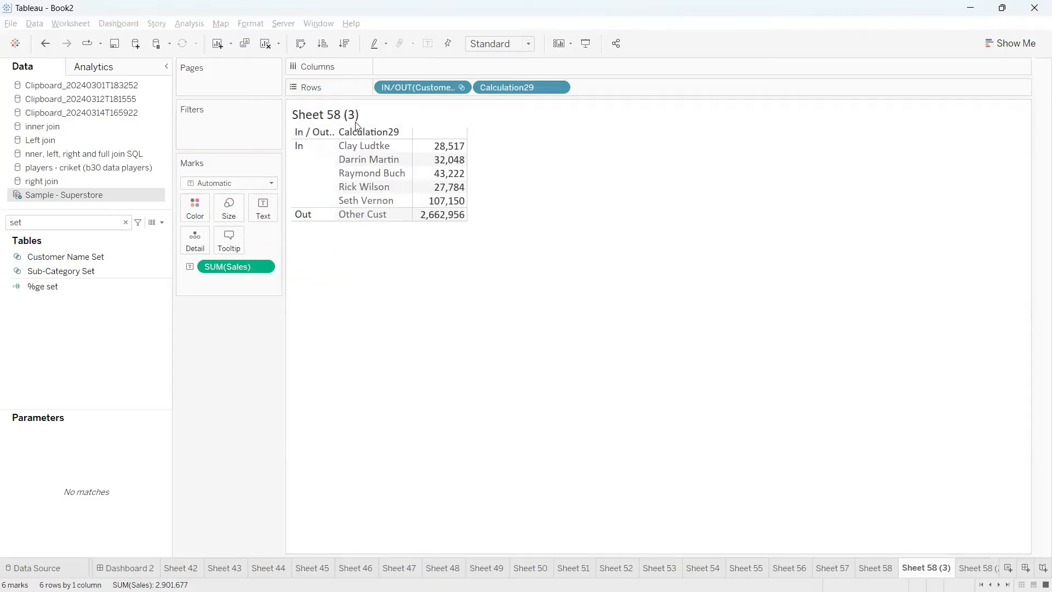
# Hide the header of the In/Out customer set field in the rows
pyautogui.click(460, 88)
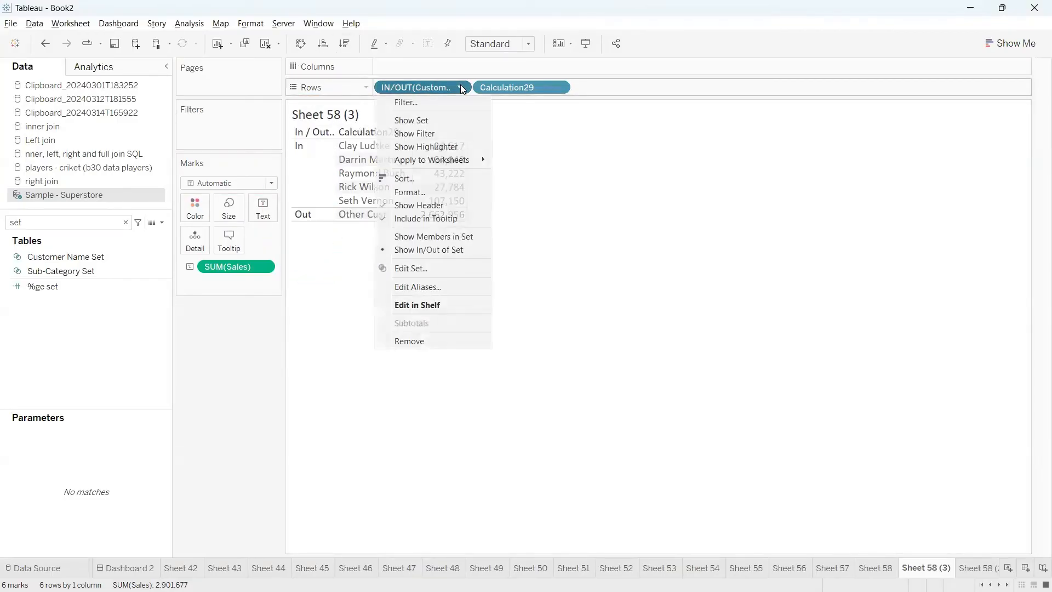
pyautogui.click(415, 205)
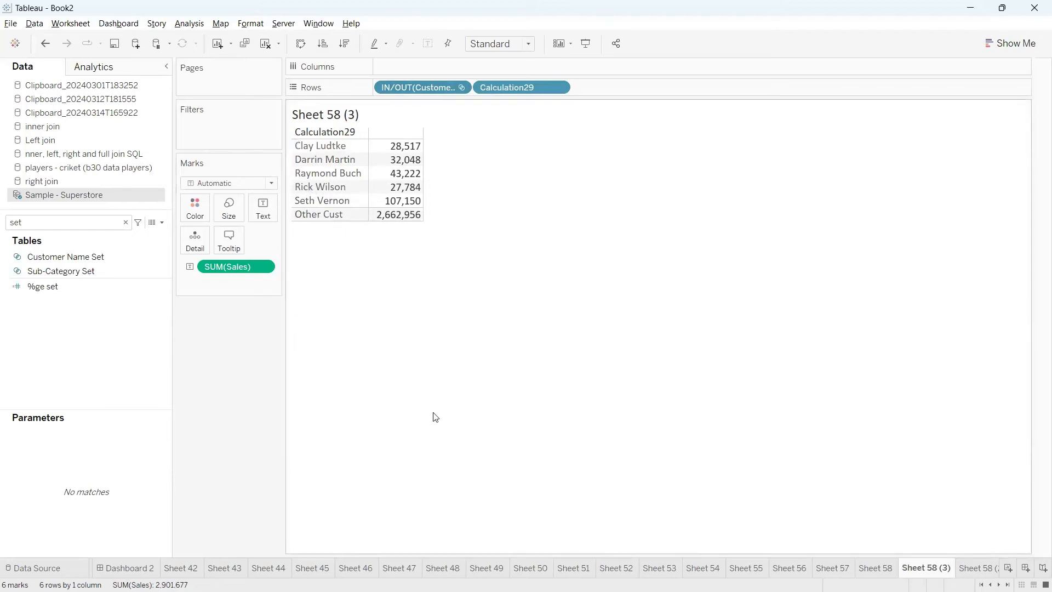
pyautogui.moveTo(302, 228)
pyautogui.mouseDown()
pyautogui.moveTo(324, 226)
pyautogui.moveTo(290, 226)
pyautogui.moveTo(329, 229)
pyautogui.moveTo(366, 308)
pyautogui.moveTo(337, 281)
pyautogui.mouseUp()
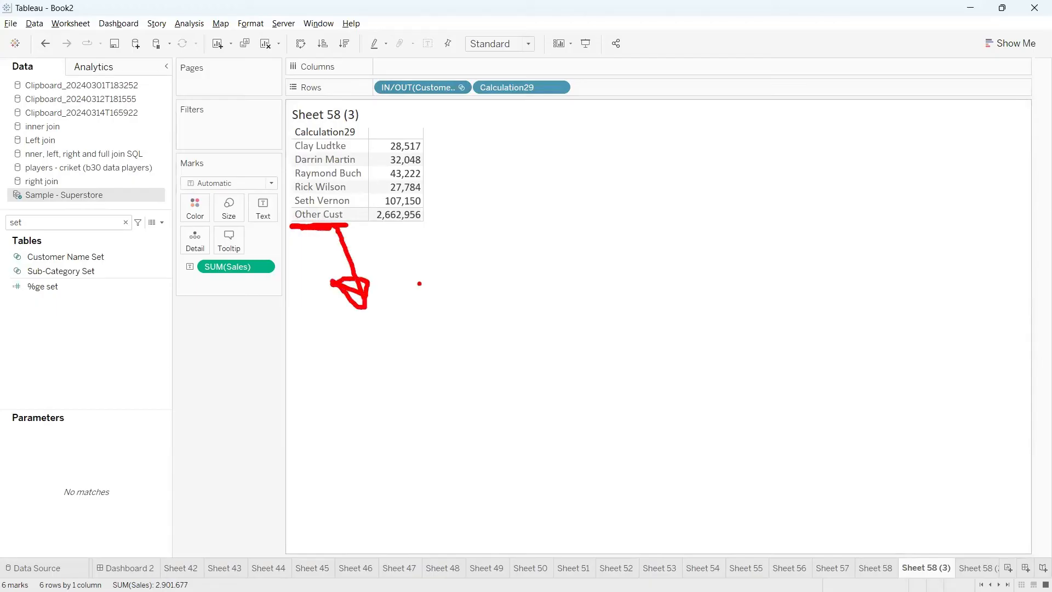
pyautogui.press('Escape')
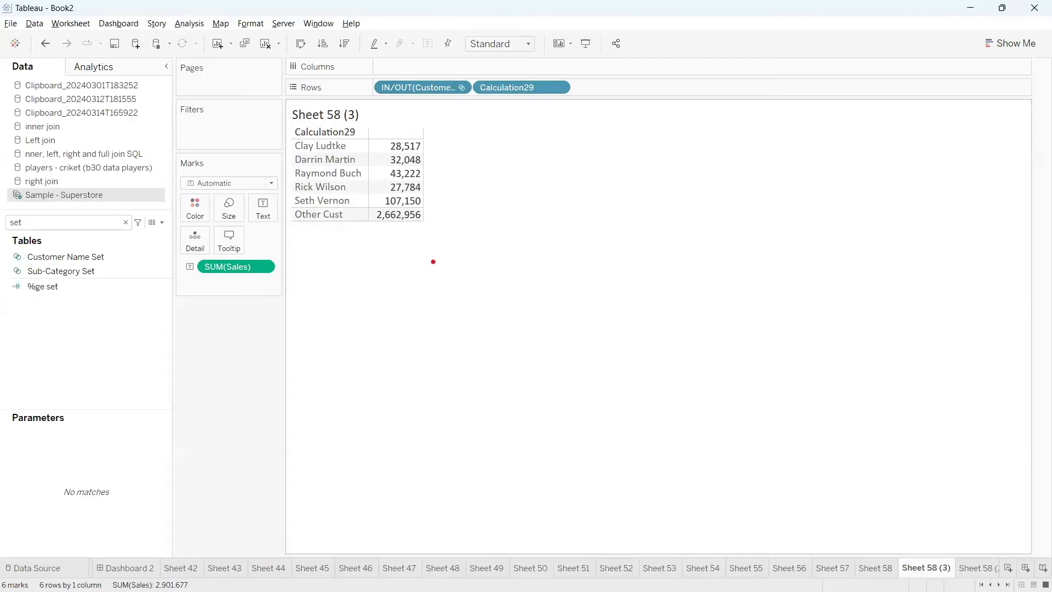
pyautogui.moveTo(424, 148)
pyautogui.mouseDown()
pyautogui.moveTo(432, 134)
pyautogui.moveTo(438, 162)
pyautogui.mouseUp()
pyautogui.moveTo(433, 171); pyautogui.dragTo(452, 182)
pyautogui.press('Escape')
# Apply a Percent of Total quick table calculation to SUM(Sales) on Sheet 58 (3)
pyautogui.rightClick(264, 268)
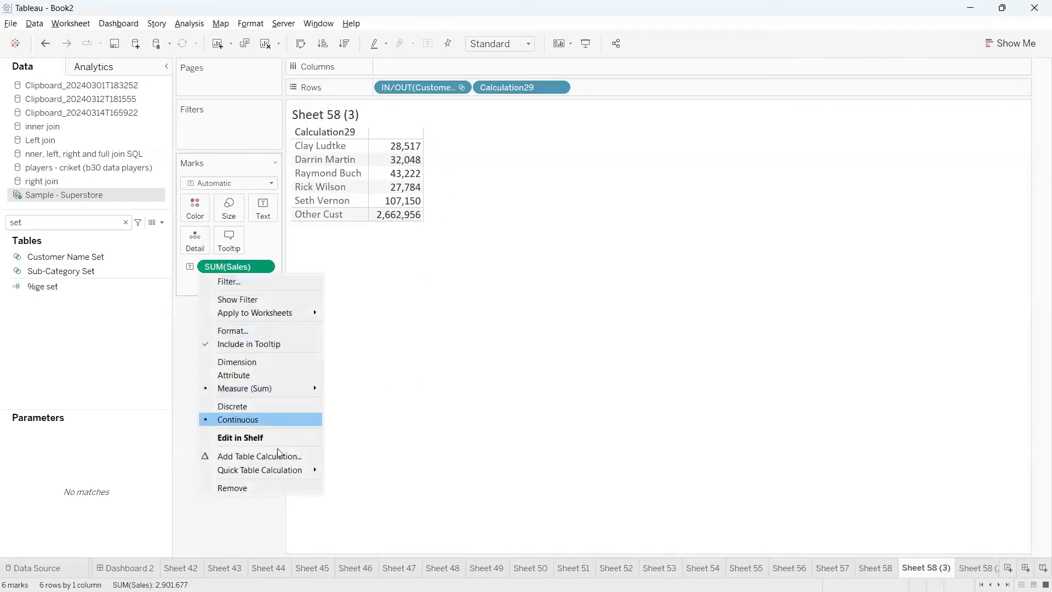
pyautogui.moveTo(280, 471)
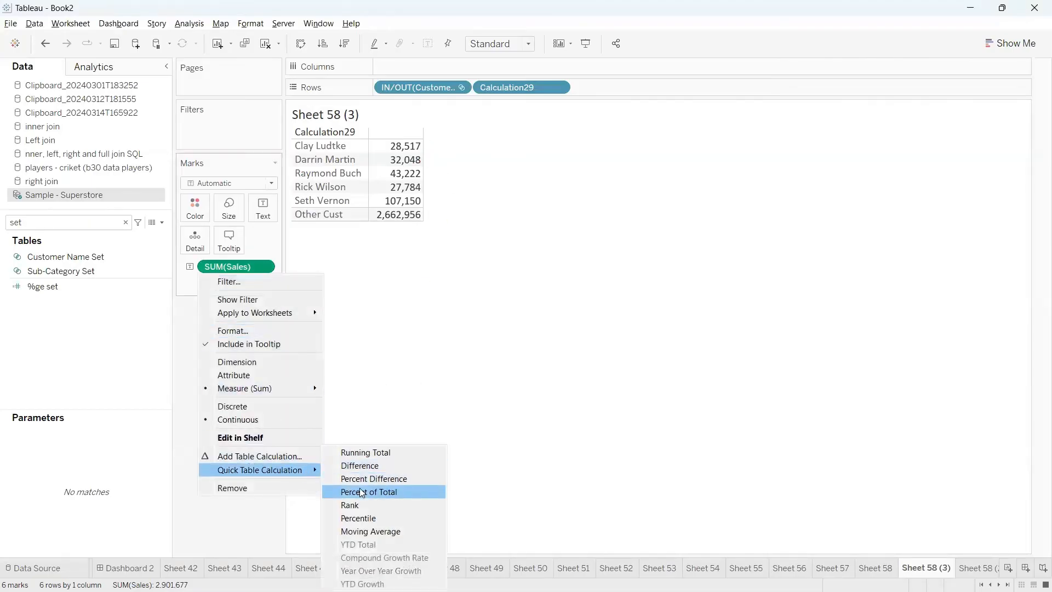
pyautogui.click(361, 491)
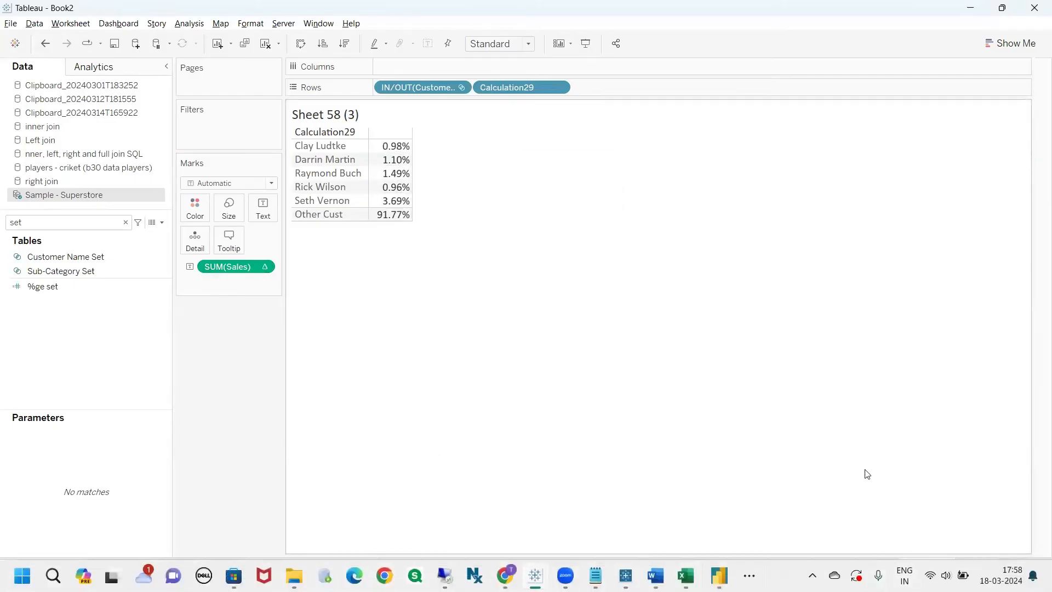
# Try a Difference quick table calculation on SUM(Sales) in Sheet 58, and undo it
pyautogui.click(884, 573)
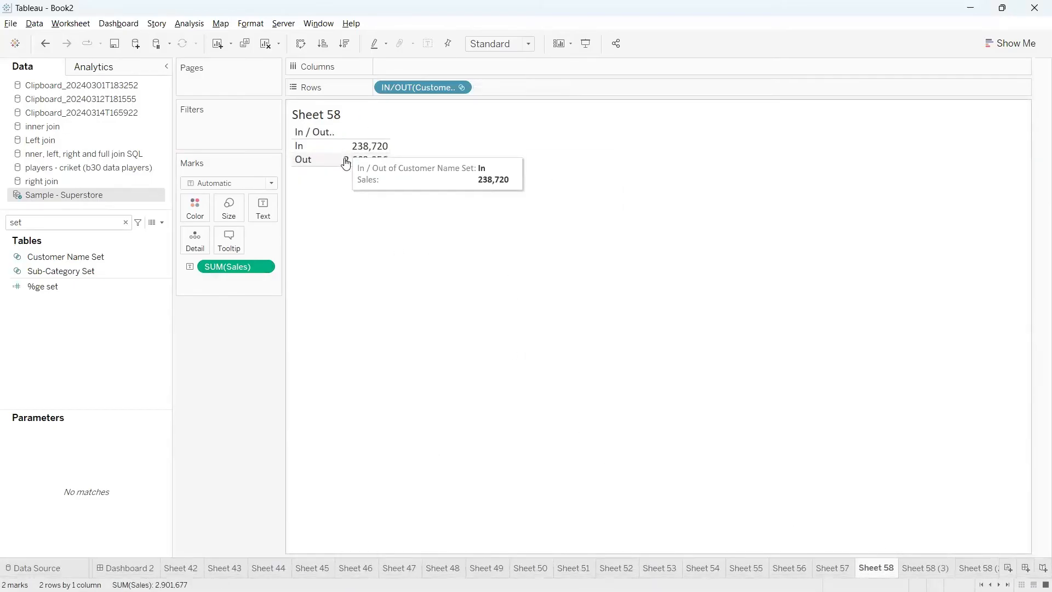
pyautogui.rightClick(259, 266)
pyautogui.moveTo(285, 470)
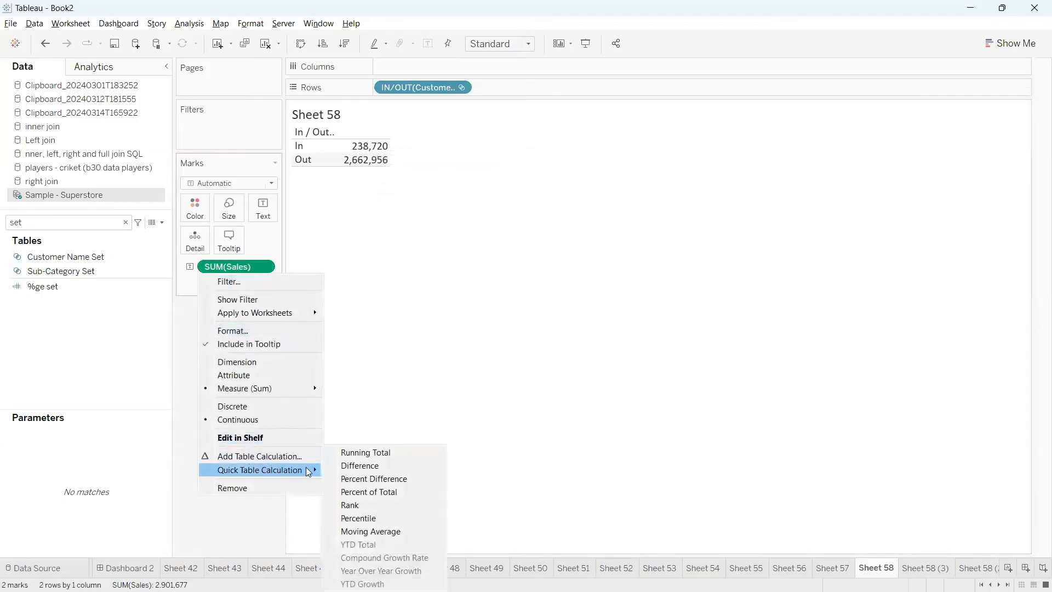
pyautogui.click(369, 467)
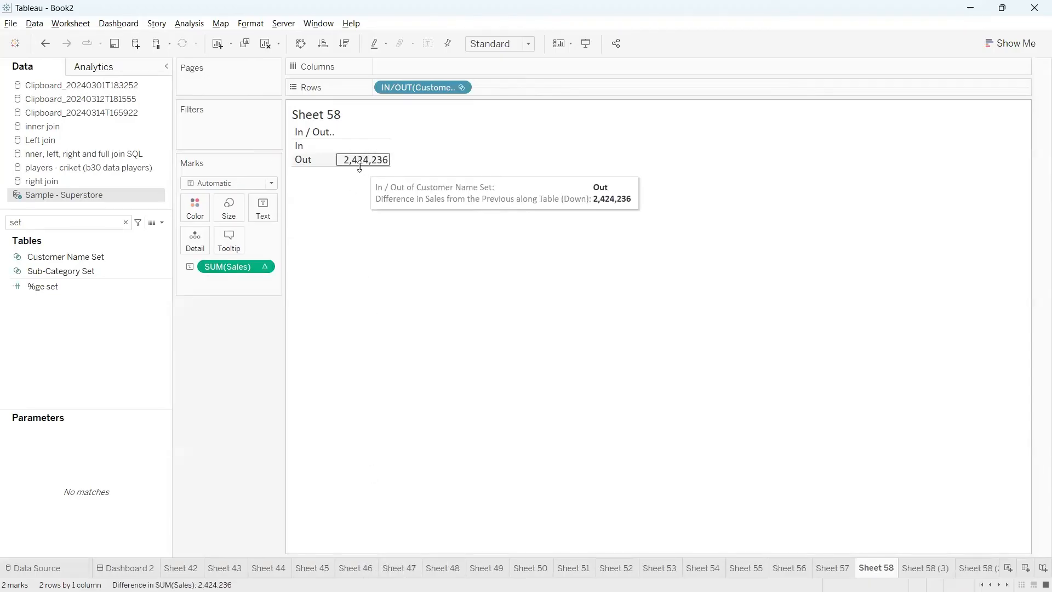
pyautogui.moveTo(354, 170)
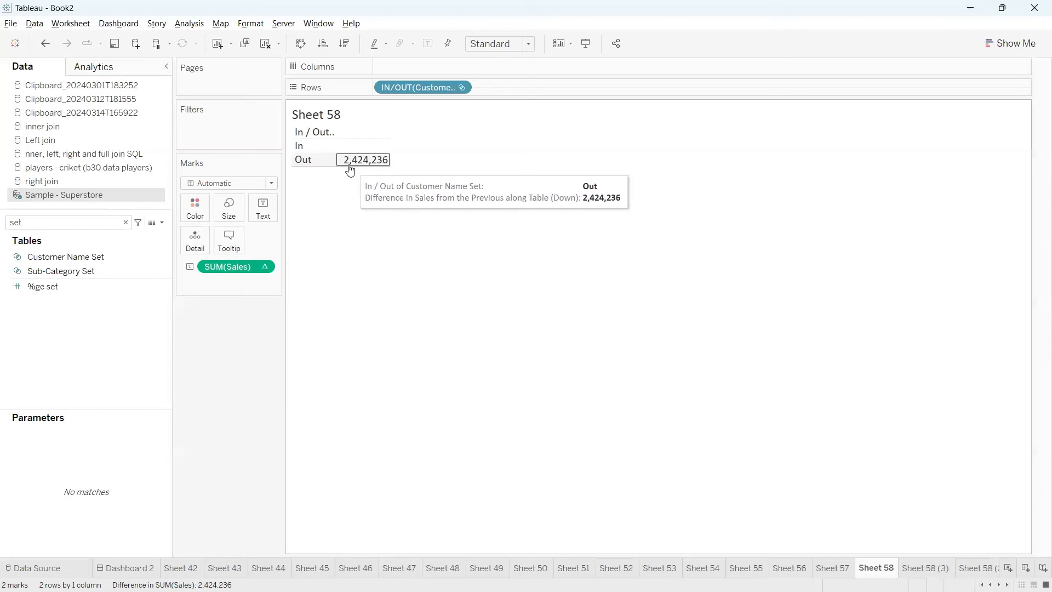
pyautogui.click(44, 45)
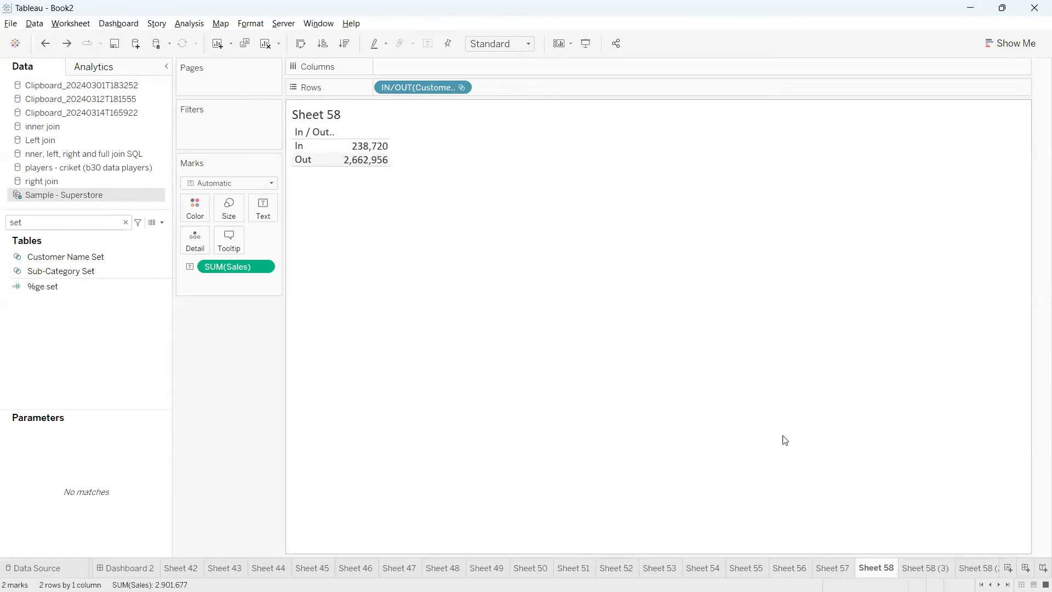
# Open Sheet 60 and add a new blank worksheet after it
pyautogui.click(978, 568)
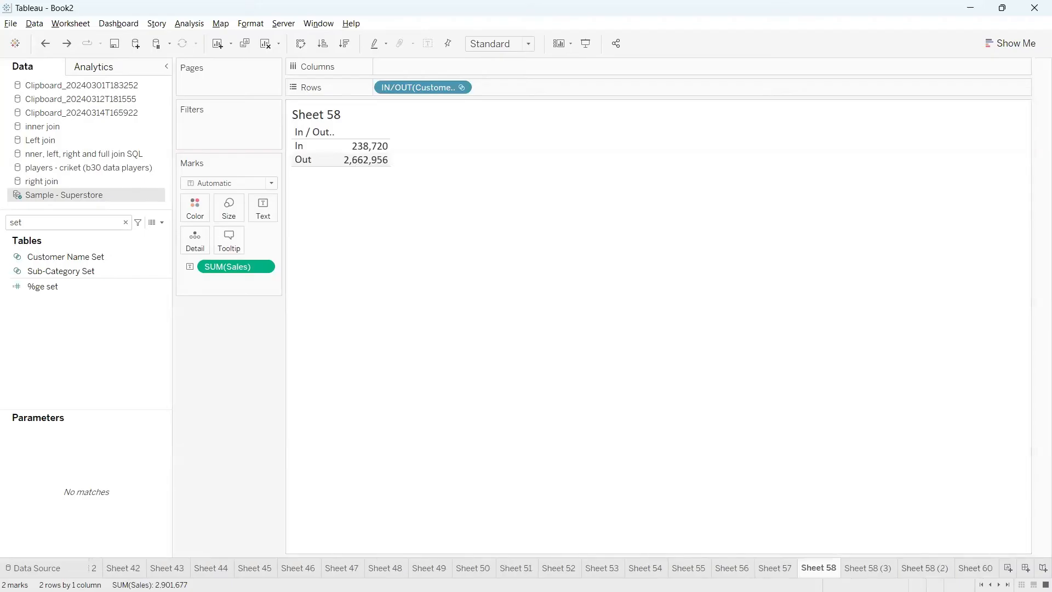
pyautogui.click(974, 568)
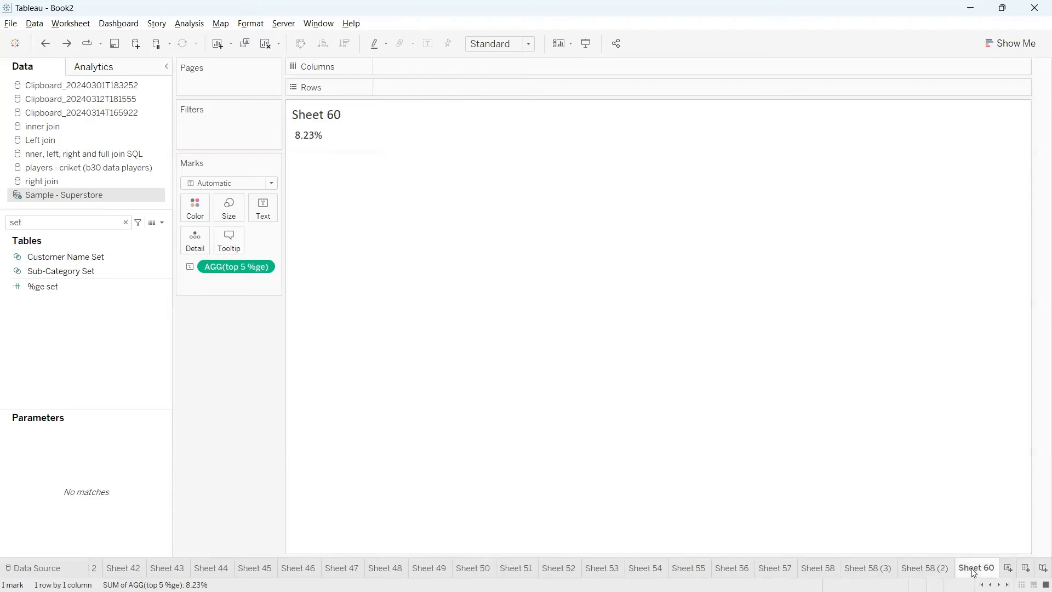
pyautogui.click(1007, 568)
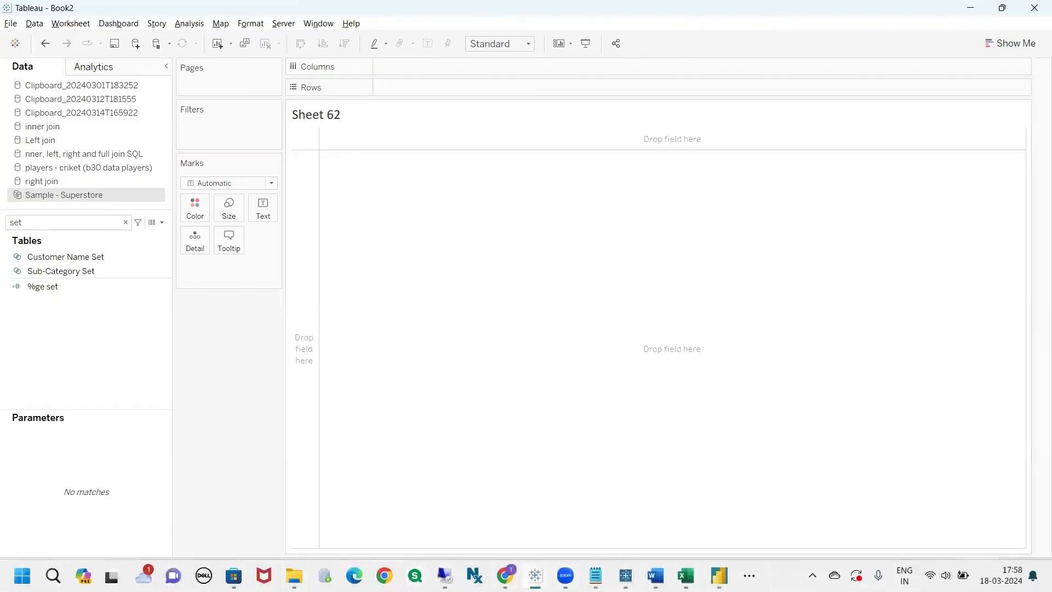
pyautogui.click(505, 576)
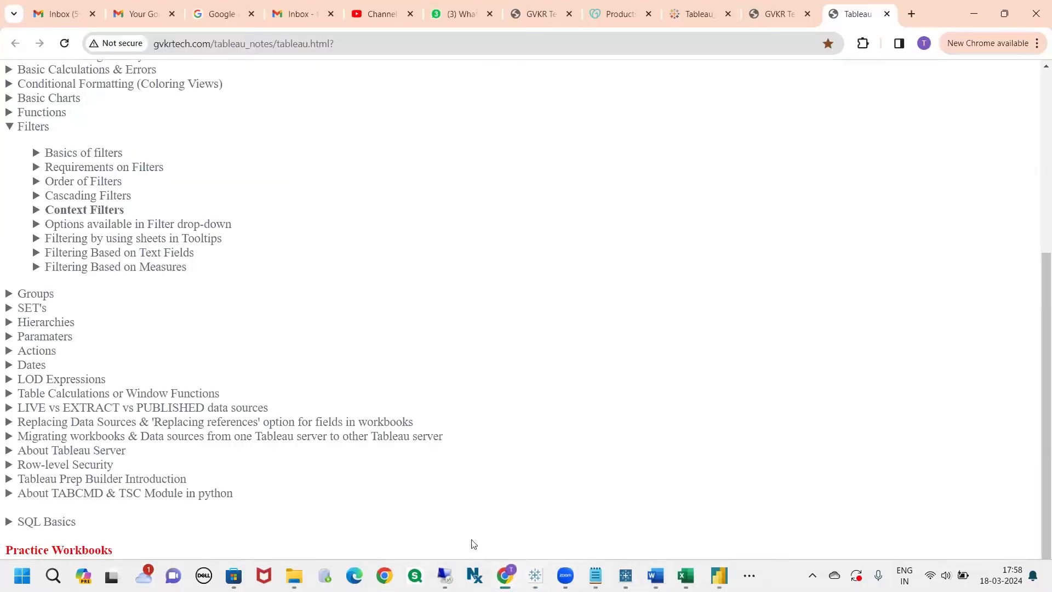
pyautogui.scroll(1, 208, 316)
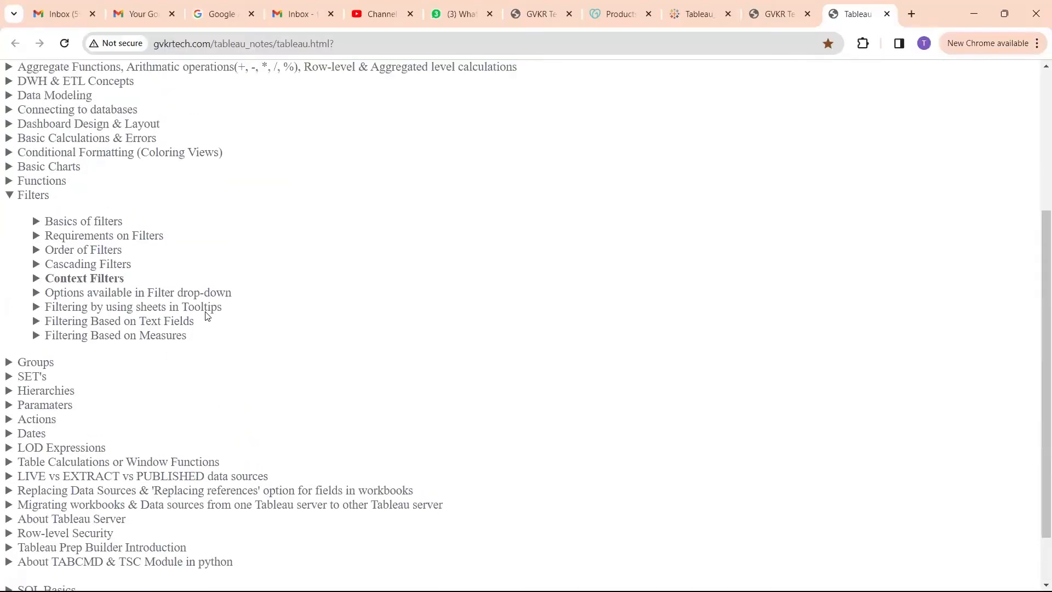
pyautogui.hotkey('alt', 'Tab')
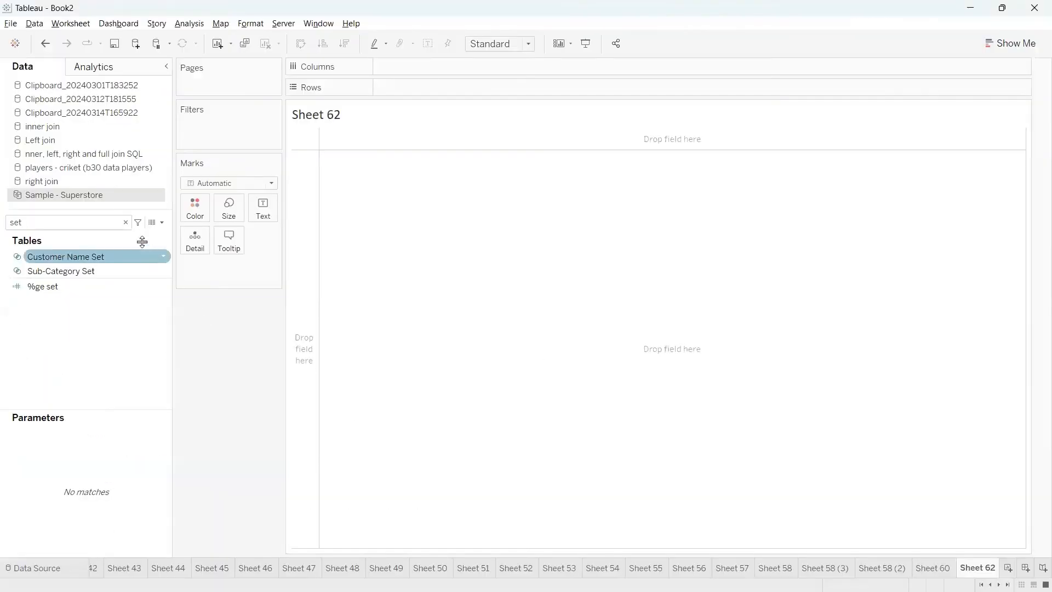
# Search the data fields for "se" and edit Customer Name Set, renaming it as Customer Name Set top 5
pyautogui.click(125, 222)
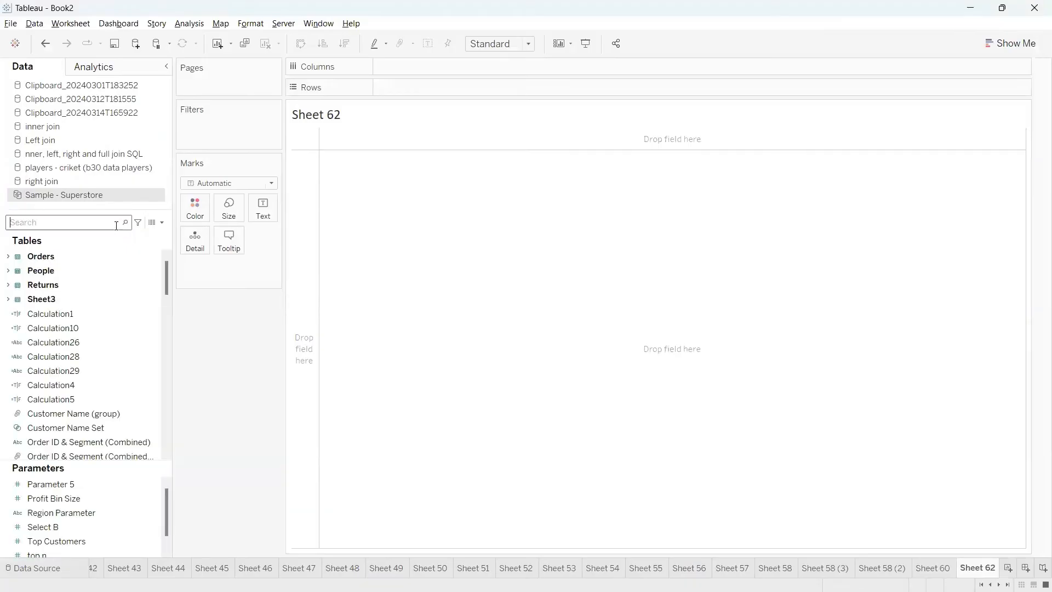
pyautogui.write('se')
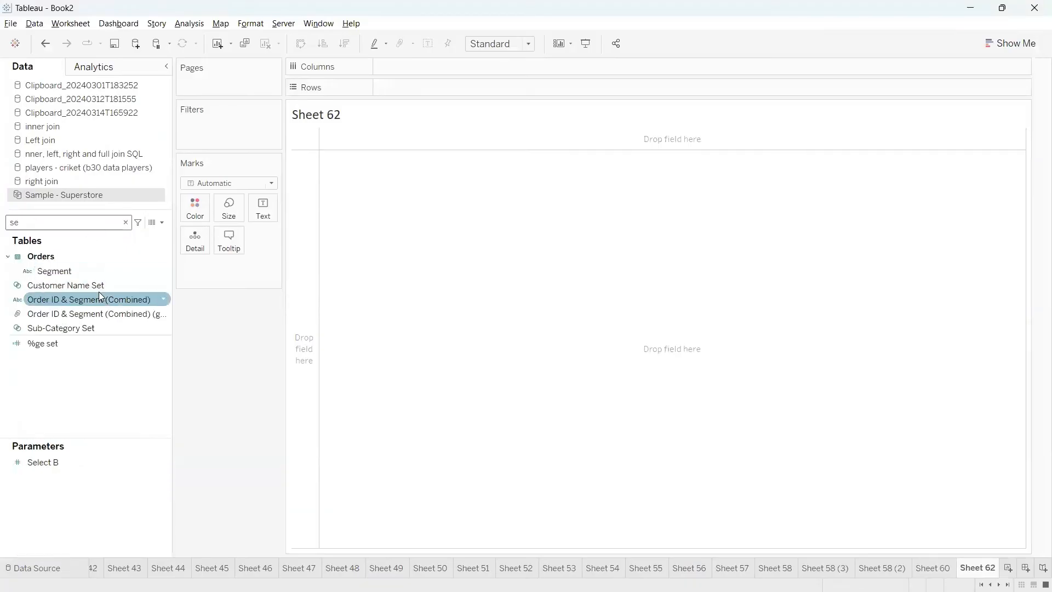
pyautogui.click(164, 285)
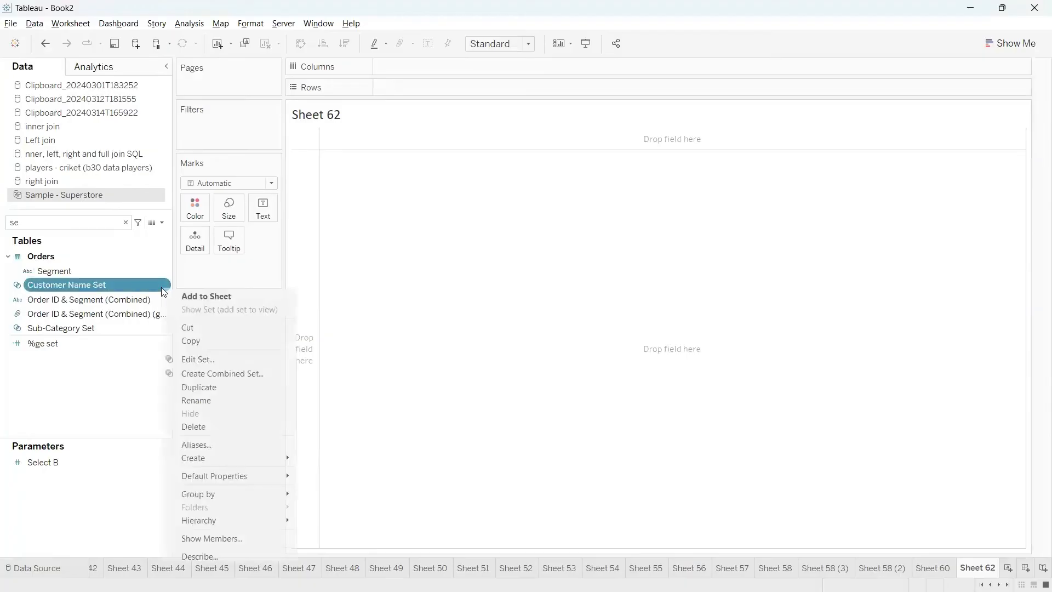
pyautogui.click(196, 360)
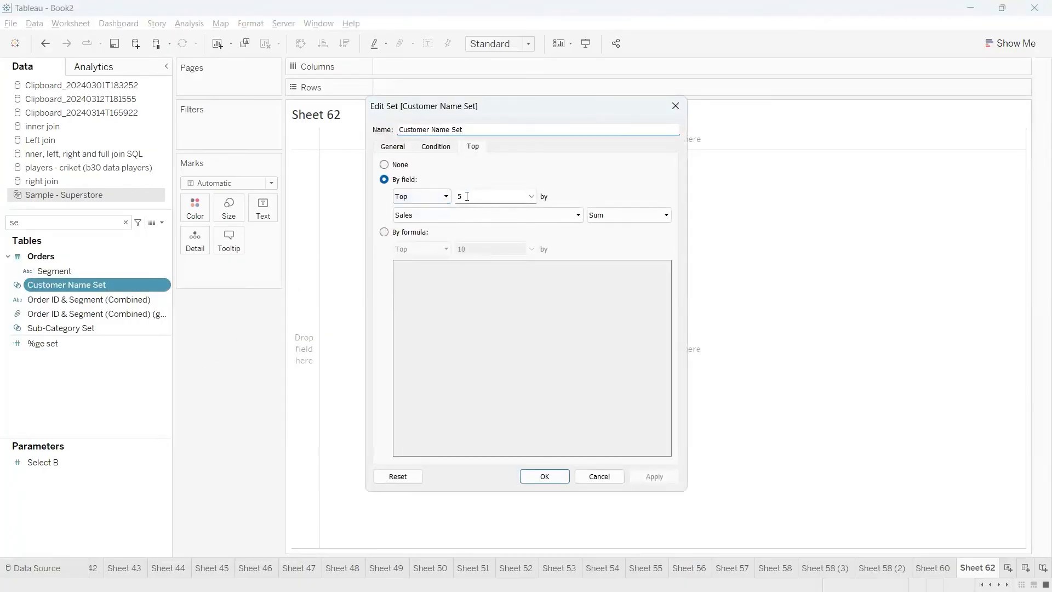
pyautogui.moveTo(466, 196); pyautogui.dragTo(453, 195)
pyautogui.press('BackSpace')
pyautogui.click(476, 128)
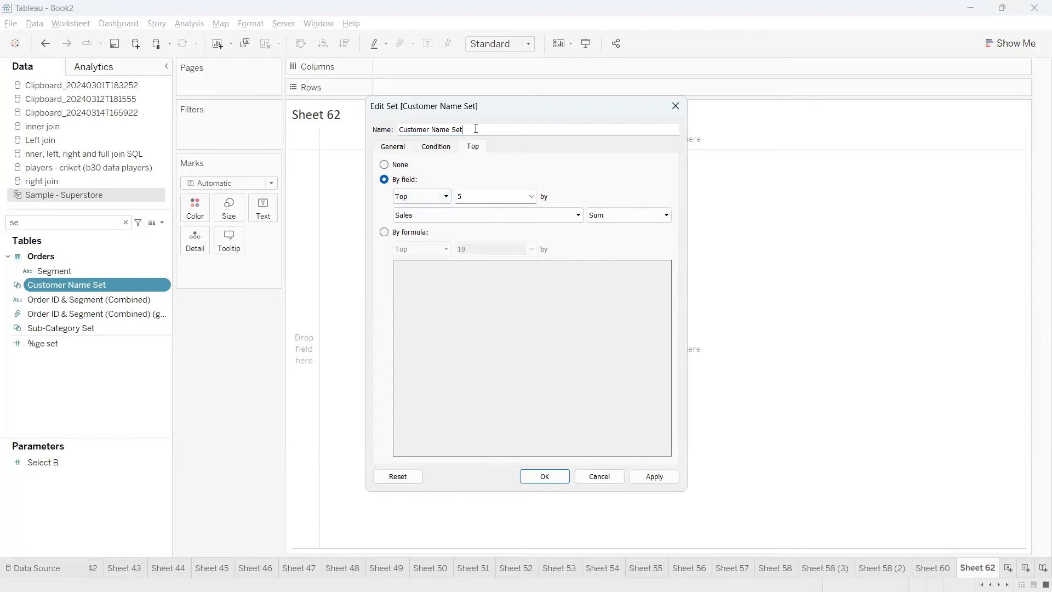
pyautogui.write('top 5')
pyautogui.moveTo(512, 132); pyautogui.dragTo(400, 127)
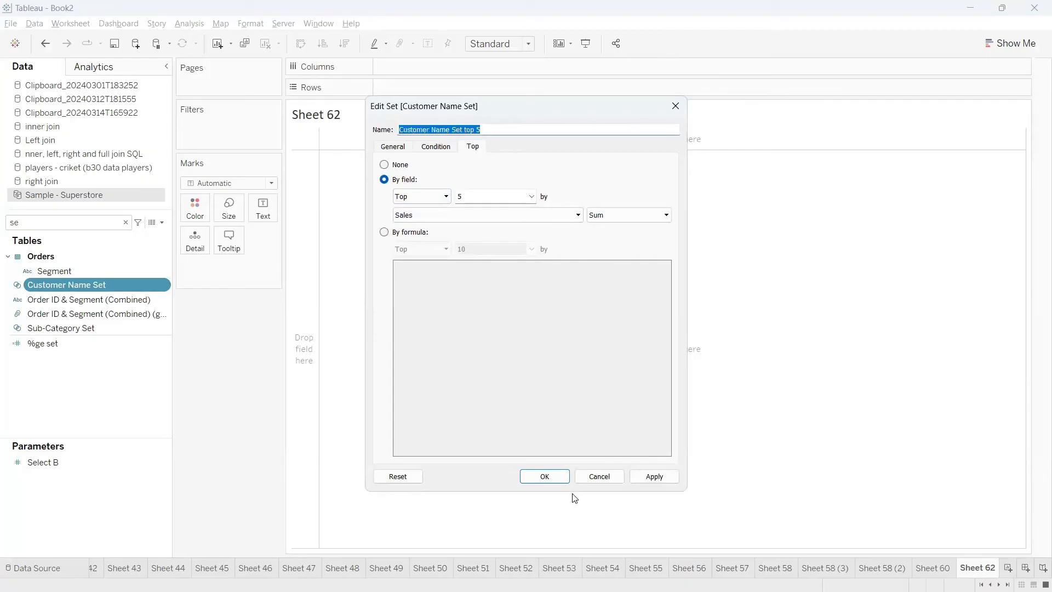
pyautogui.click(541, 476)
# Duplicate the Customer Name Set top 5 set
pyautogui.click(158, 287)
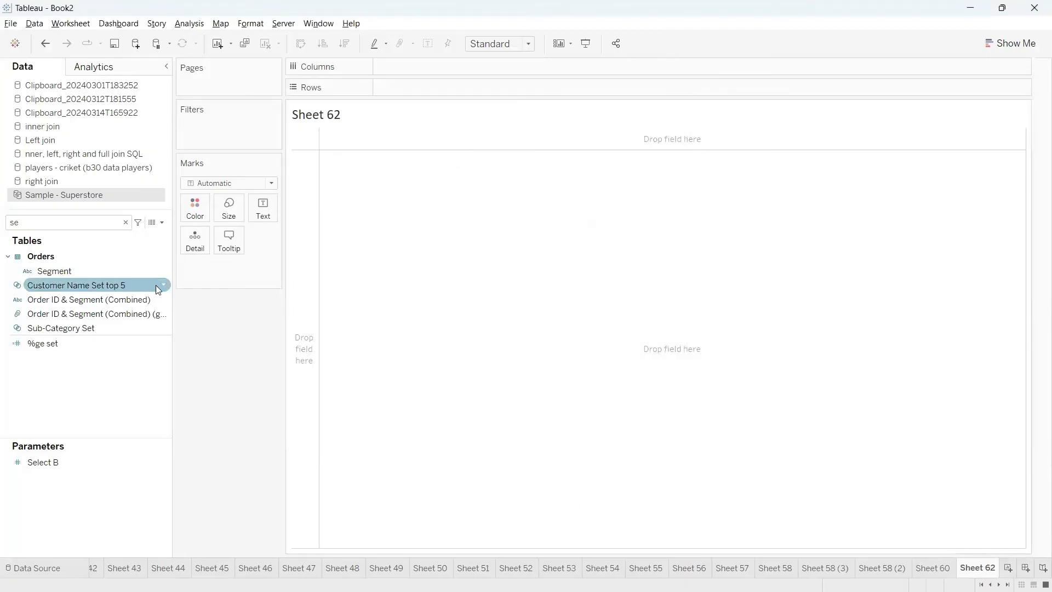
pyautogui.click(166, 287)
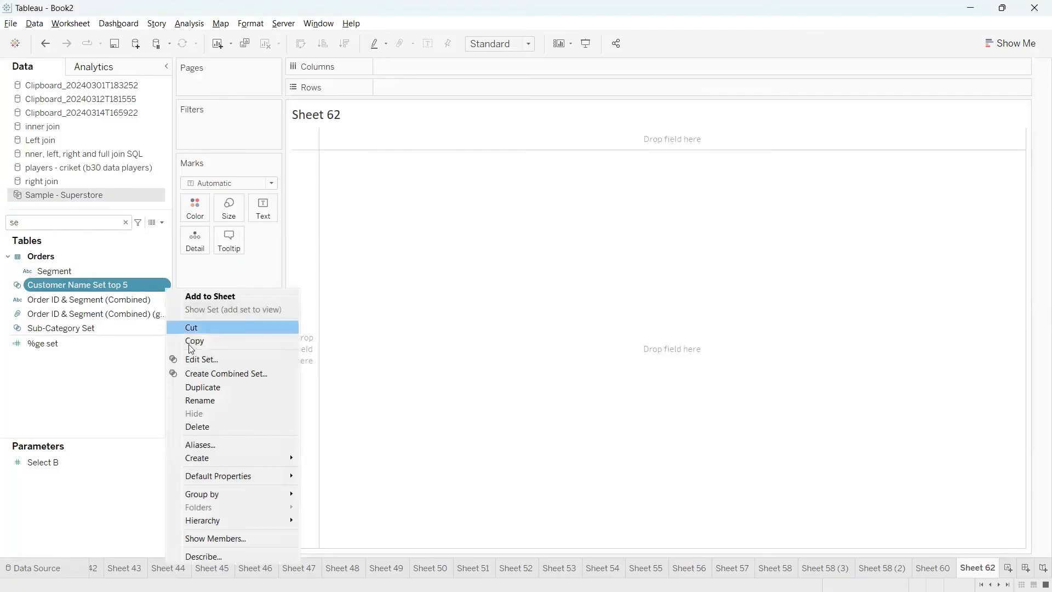
pyautogui.click(201, 387)
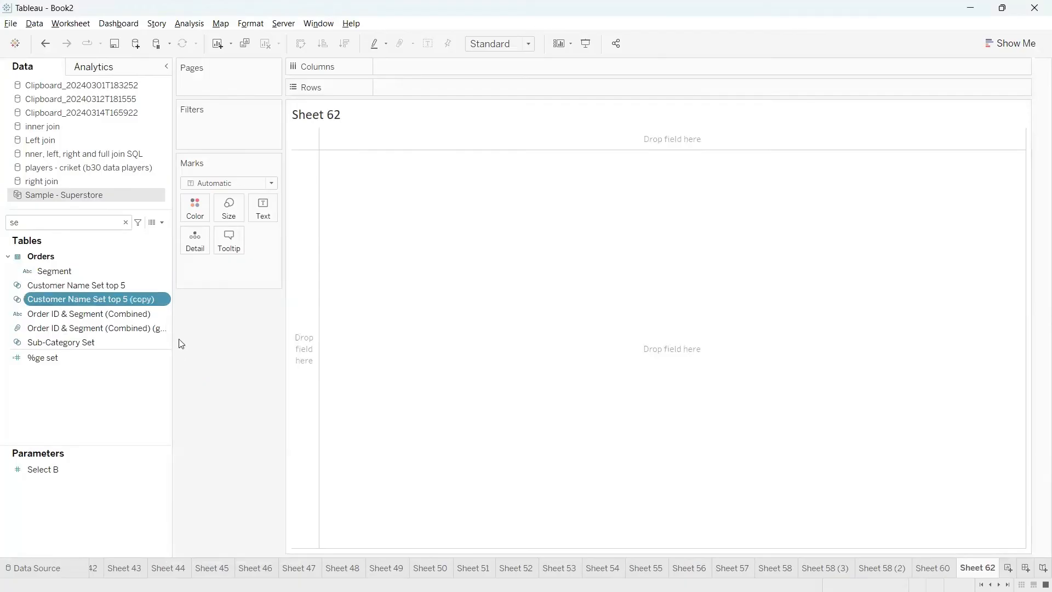
# Edit the duplicated set to pick the Bottom customers by Sales and name it Customer Name Set bottom 5
pyautogui.click(161, 301)
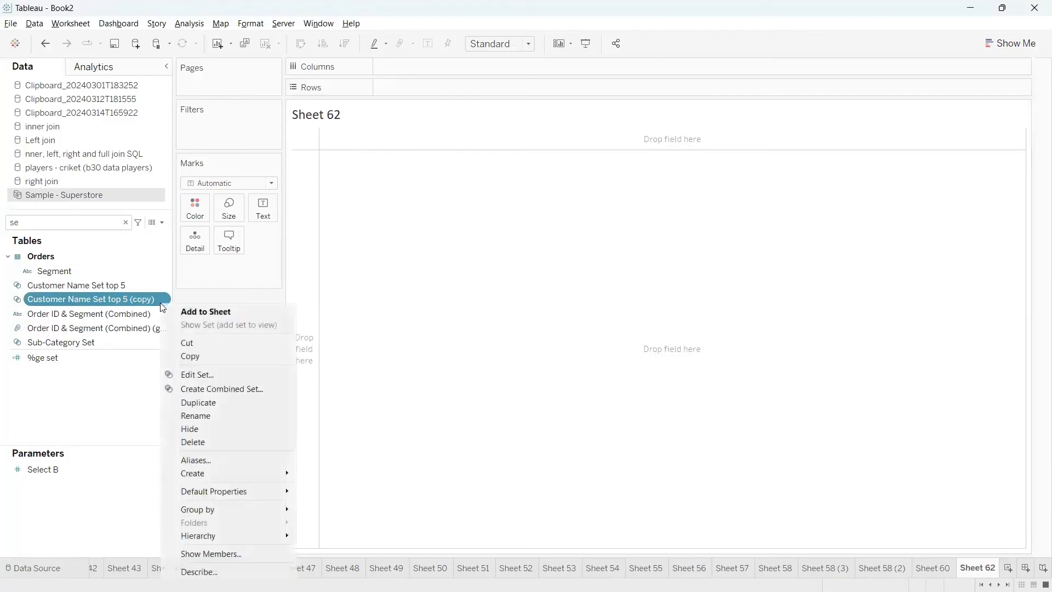
pyautogui.click(189, 374)
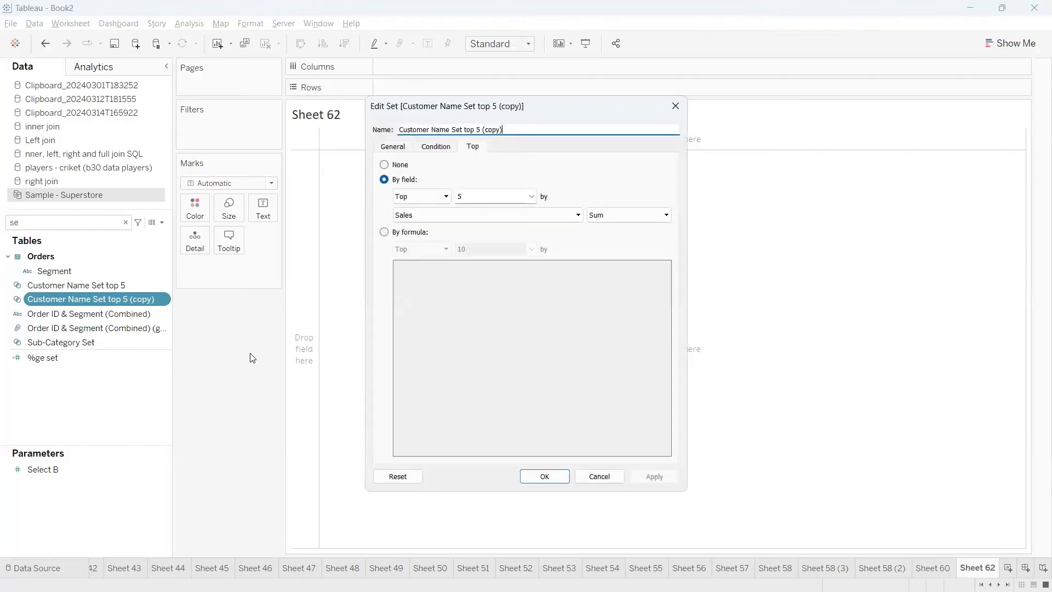
pyautogui.click(422, 197)
pyautogui.click(413, 218)
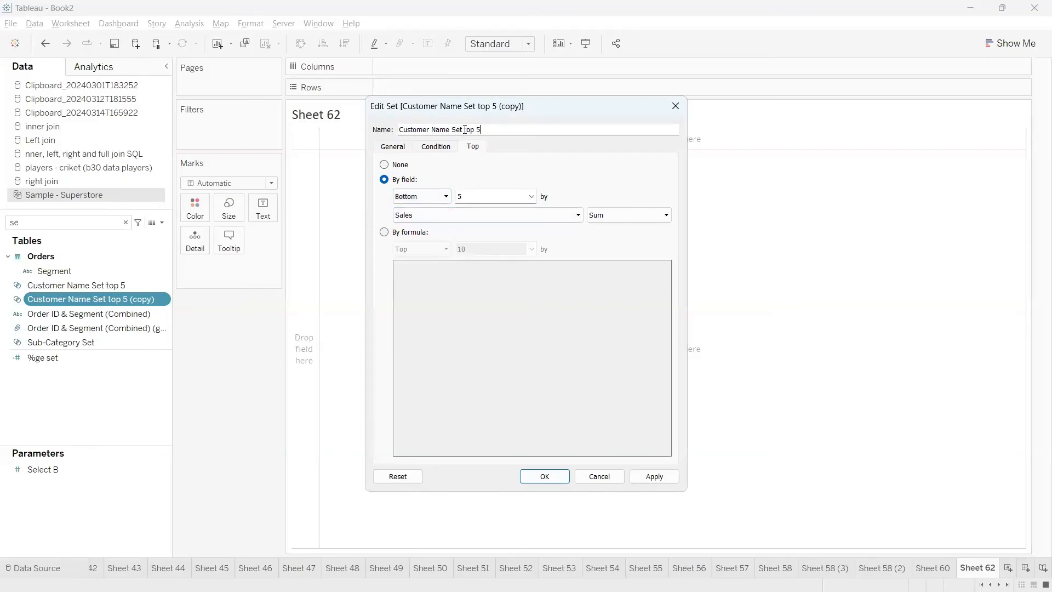
pyautogui.doubleClick(472, 130)
pyautogui.write('bottom')
pyautogui.click(563, 476)
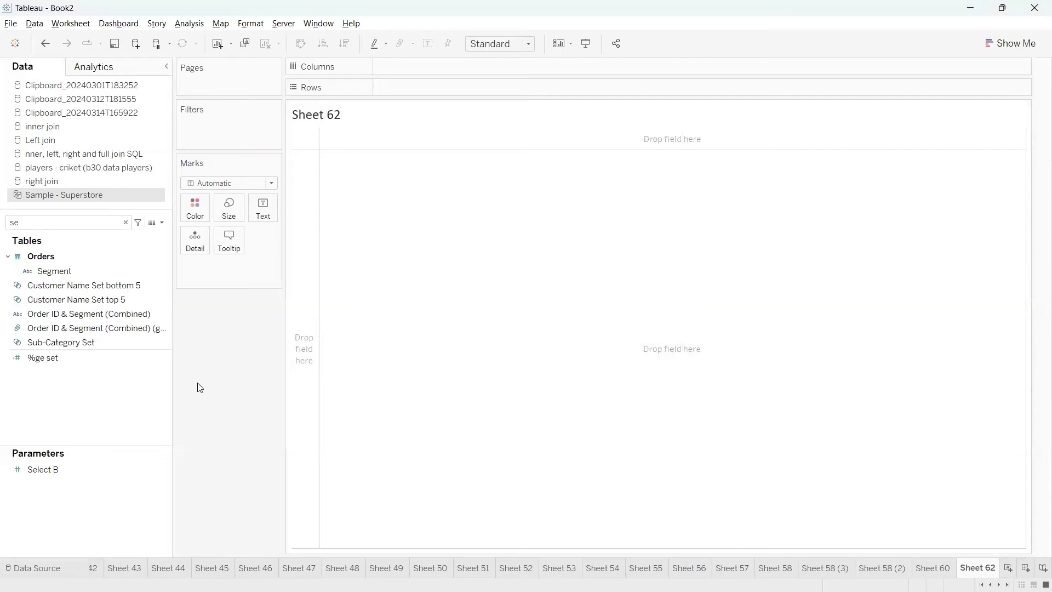
# Start a combined set from Customer Name Set bottom 5 and Customer Name Set top 5
pyautogui.click(118, 285)
pyautogui.keyDown('ctrl'); pyautogui.click(124, 301); pyautogui.keyUp('ctrl')
pyautogui.click(122, 299)
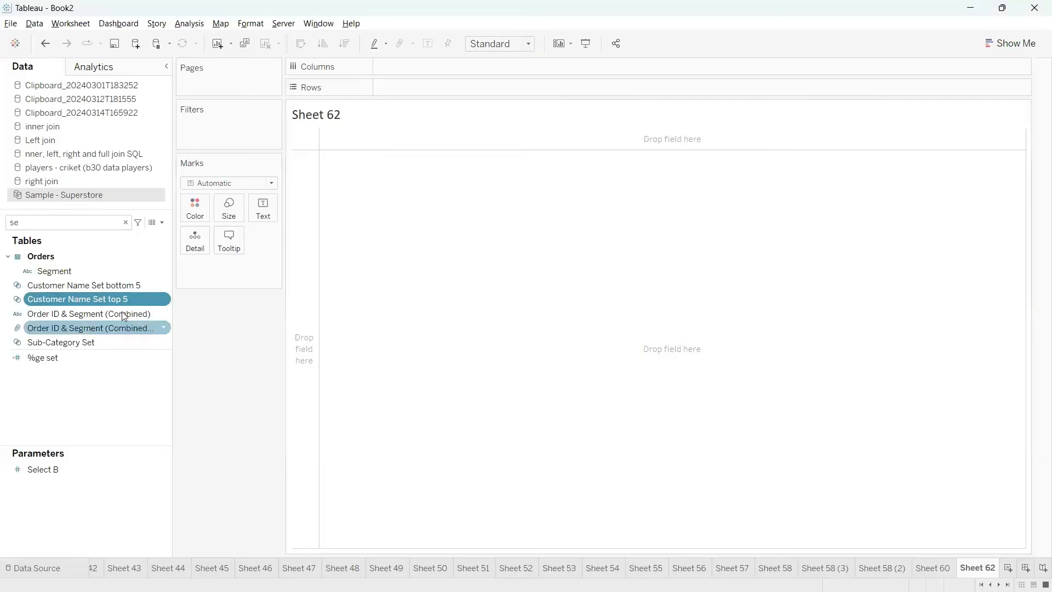
pyautogui.keyDown('ctrl'); pyautogui.click(78, 285); pyautogui.keyUp('ctrl')
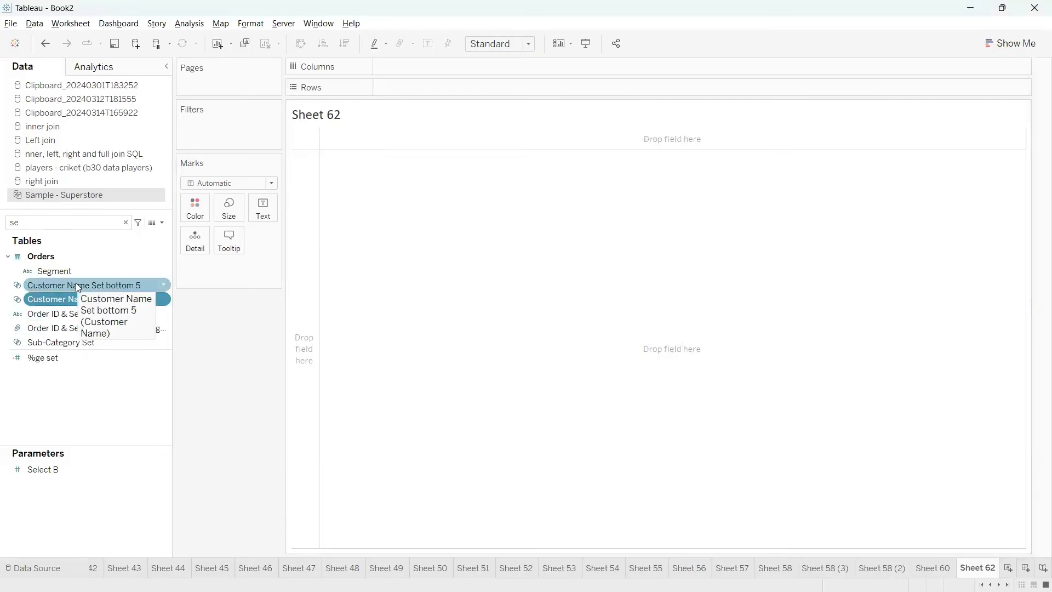
pyautogui.rightClick(165, 303)
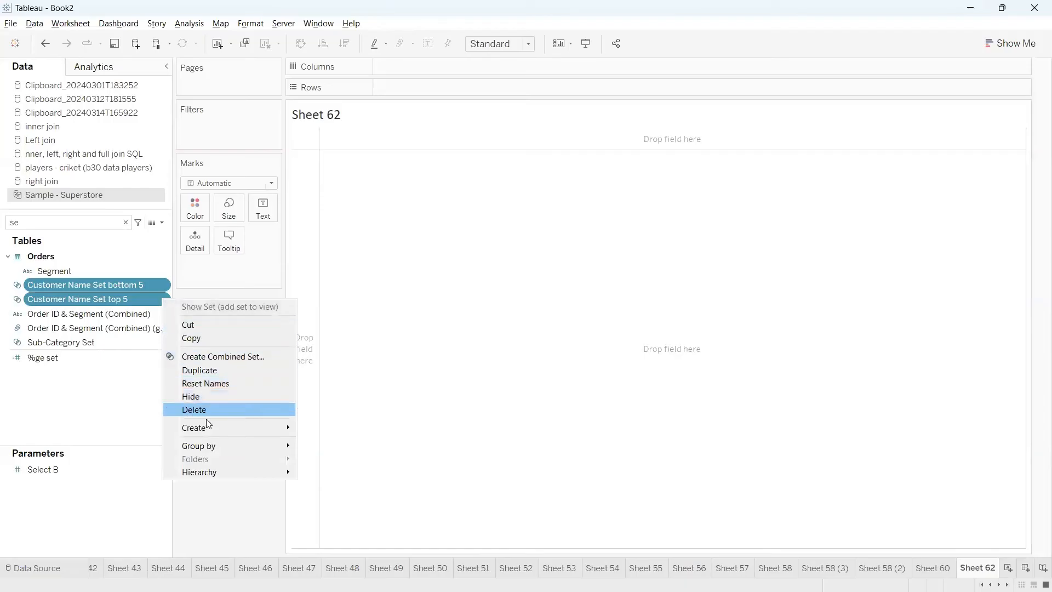
pyautogui.moveTo(218, 438)
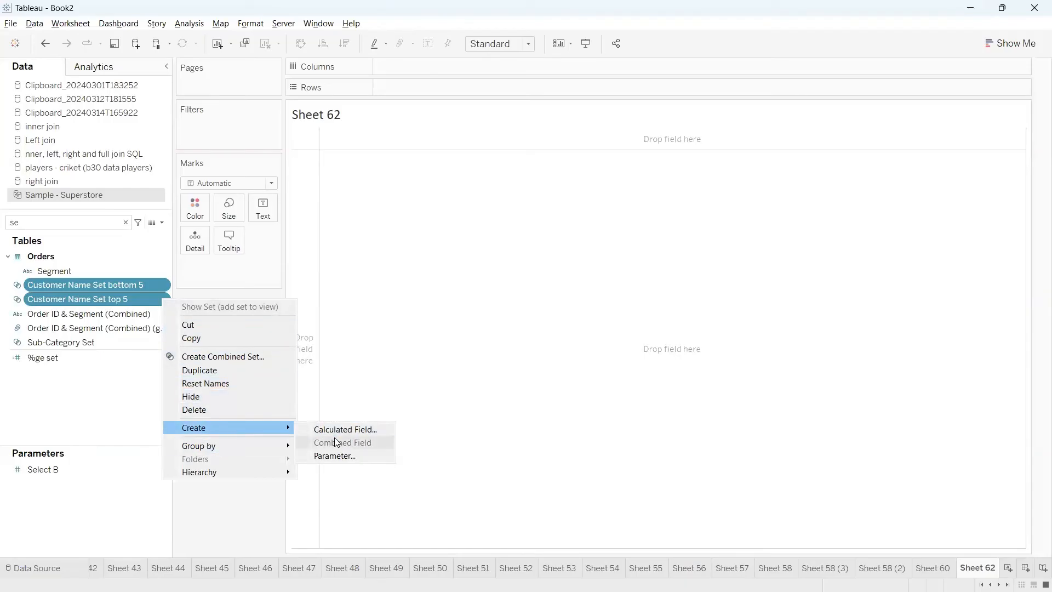
pyautogui.click(212, 357)
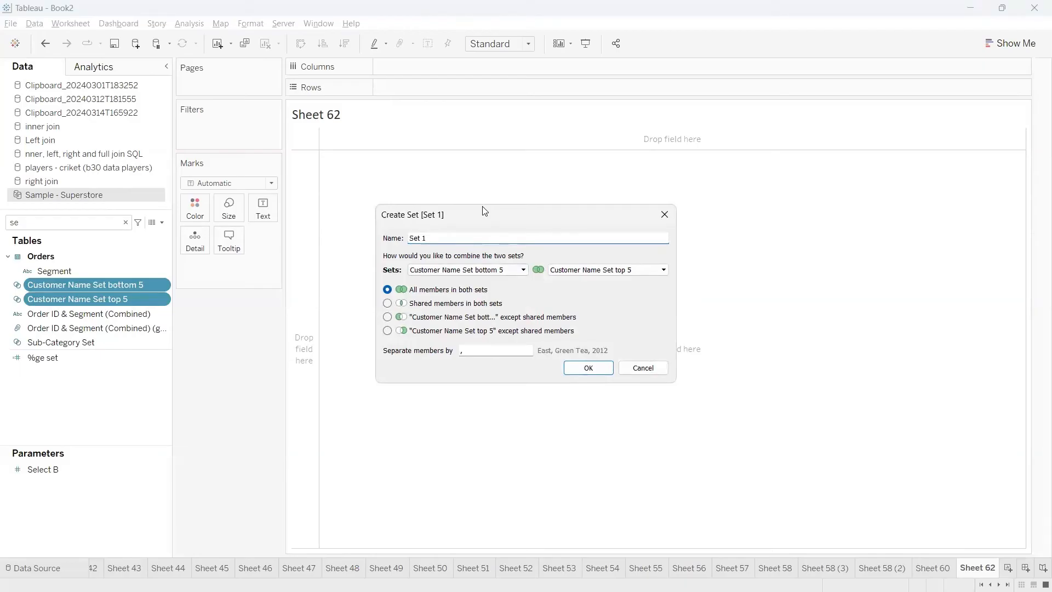
pyautogui.moveTo(482, 211); pyautogui.dragTo(399, 225)
pyautogui.click(353, 253)
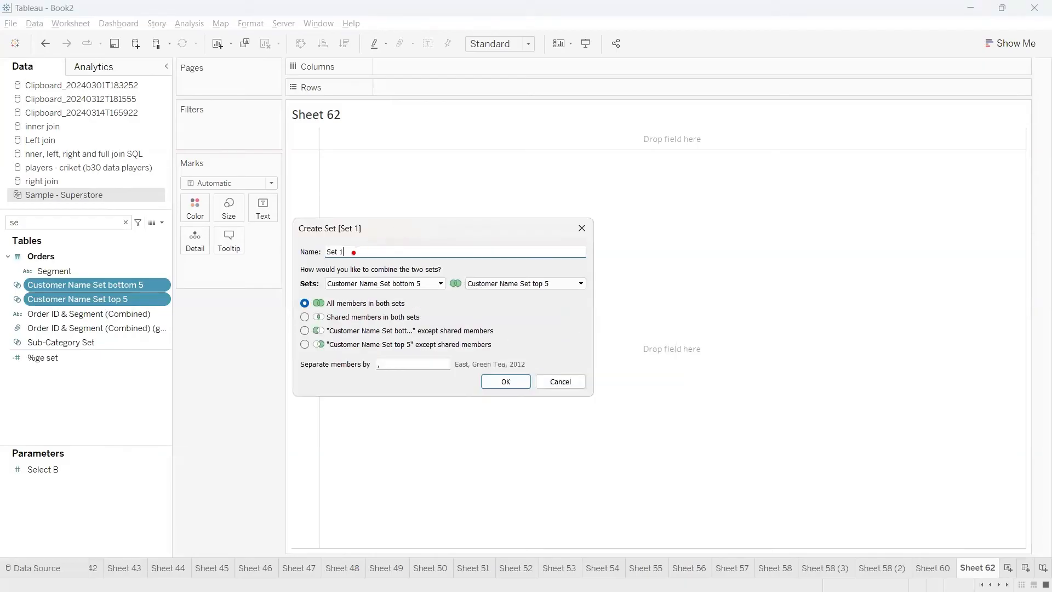
pyautogui.moveTo(351, 254)
pyautogui.mouseDown()
pyautogui.moveTo(288, 237)
pyautogui.moveTo(327, 263)
pyautogui.moveTo(356, 257)
pyautogui.moveTo(393, 220)
pyautogui.mouseUp()
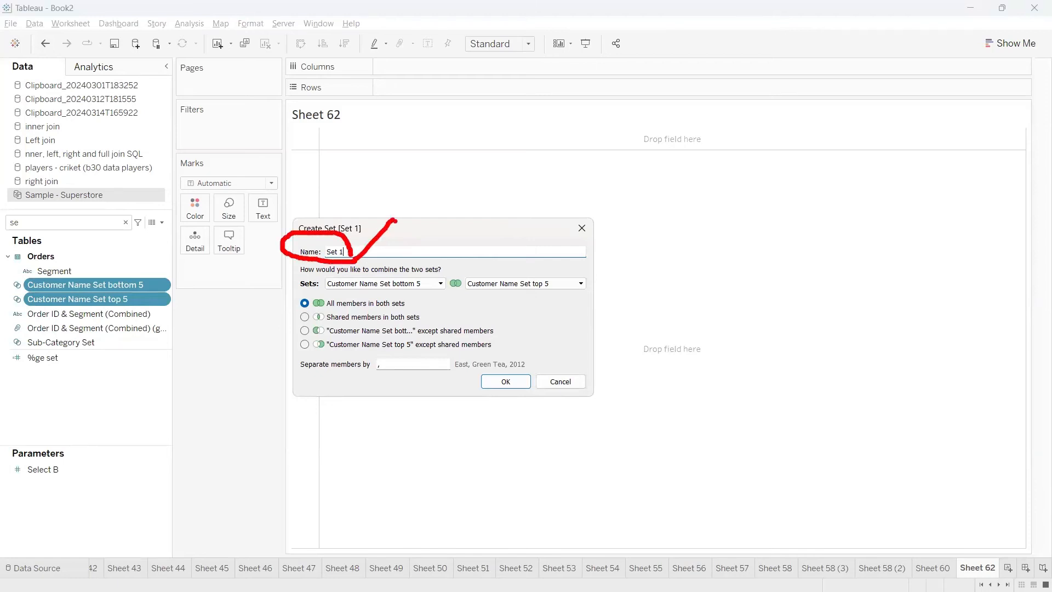
pyautogui.moveTo(404, 279); pyautogui.dragTo(412, 264)
pyautogui.moveTo(516, 278); pyautogui.dragTo(527, 264)
pyautogui.press('Escape')
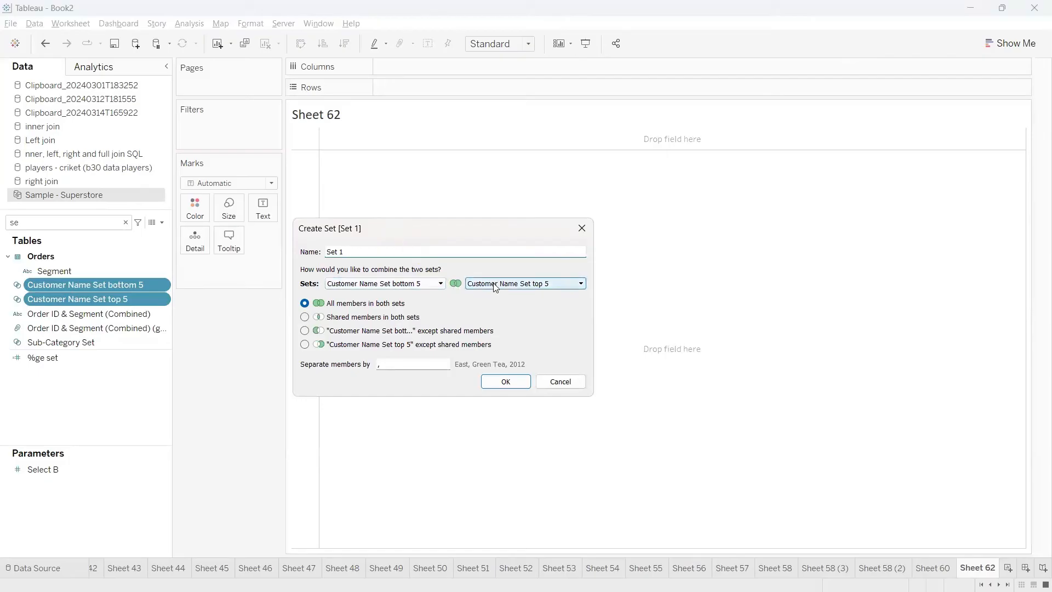
# Create the combined set as Set 1, including all members in both sets
pyautogui.moveTo(351, 252); pyautogui.dragTo(312, 252)
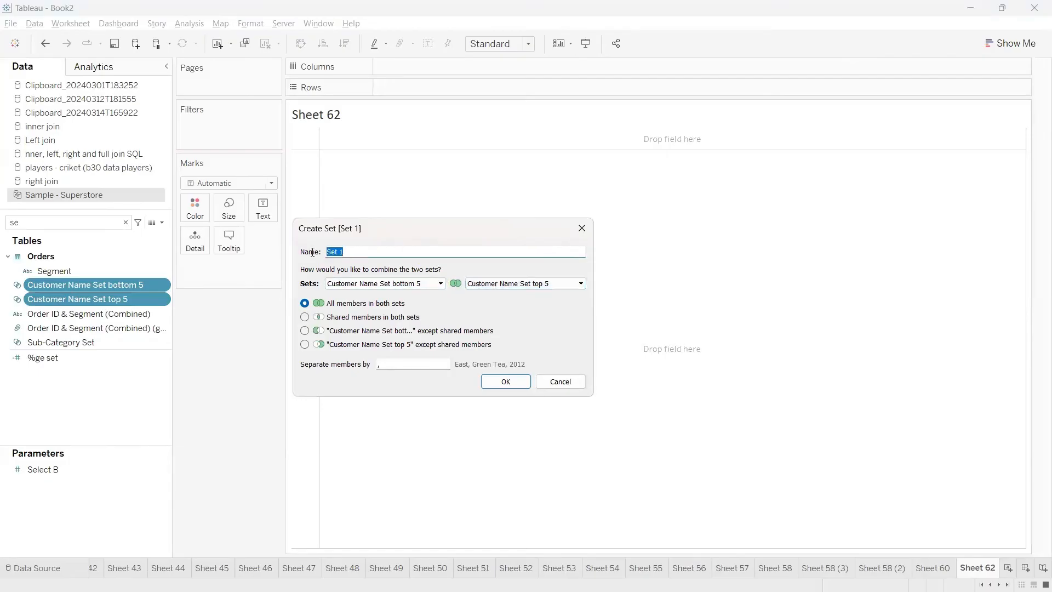
pyautogui.click(350, 251)
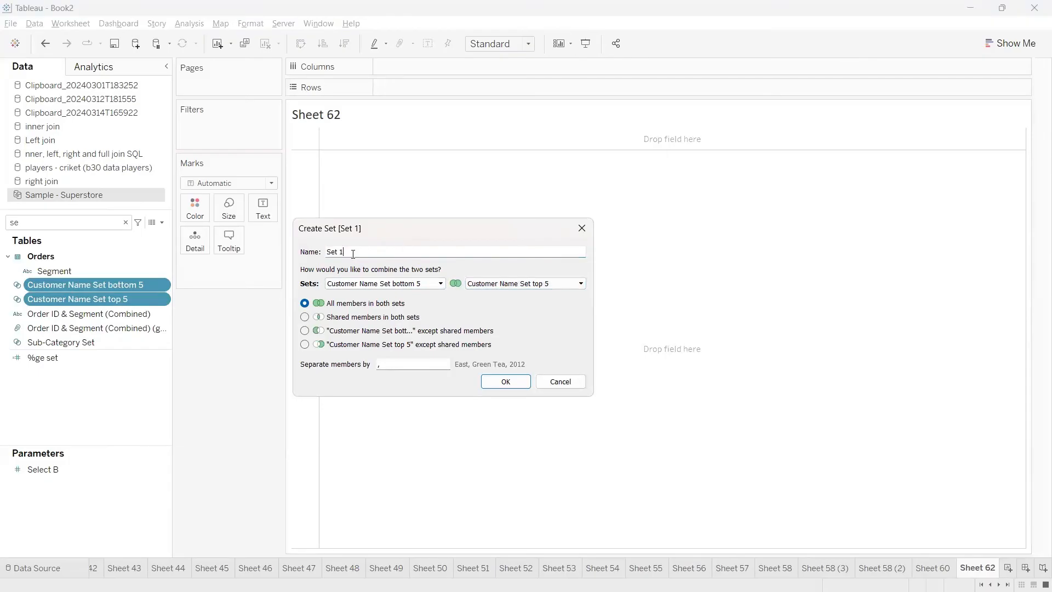
pyautogui.click(506, 383)
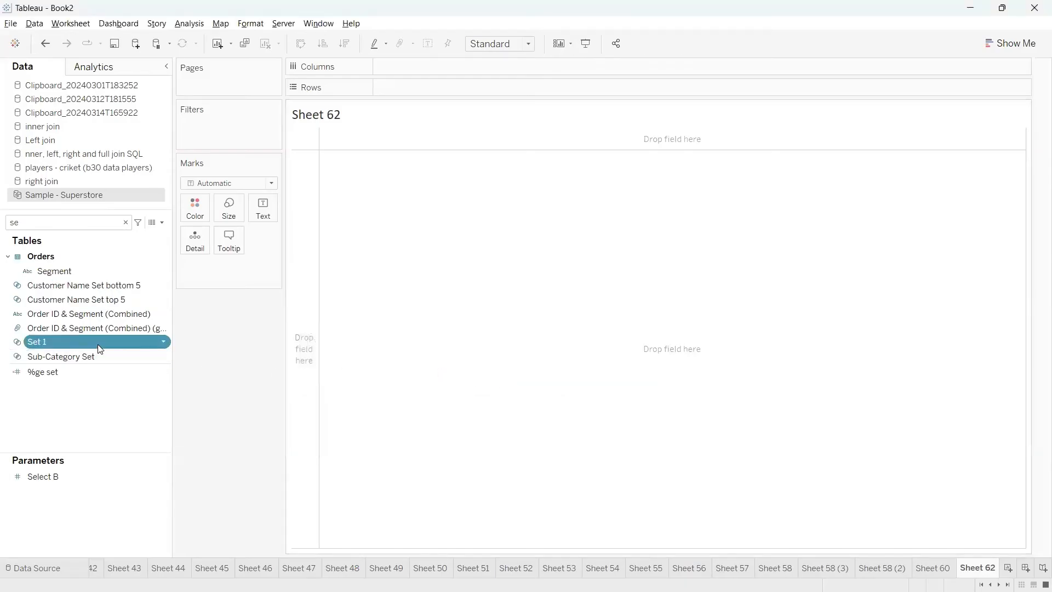
# Place Set 1 on Rows in Sheet 62 and select its In row
pyautogui.moveTo(98, 345); pyautogui.dragTo(437, 97)
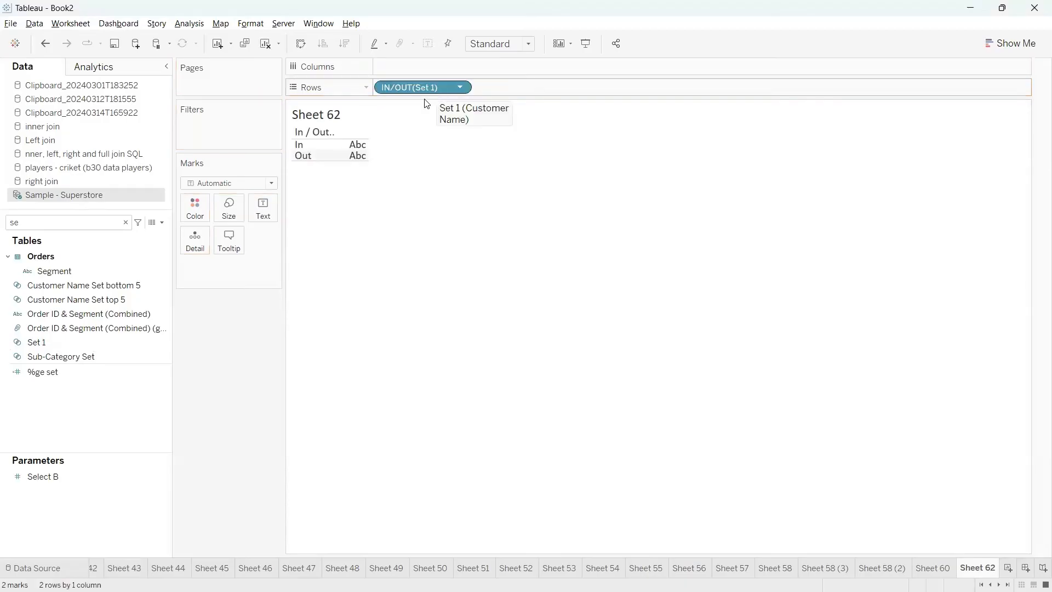
pyautogui.click(314, 146)
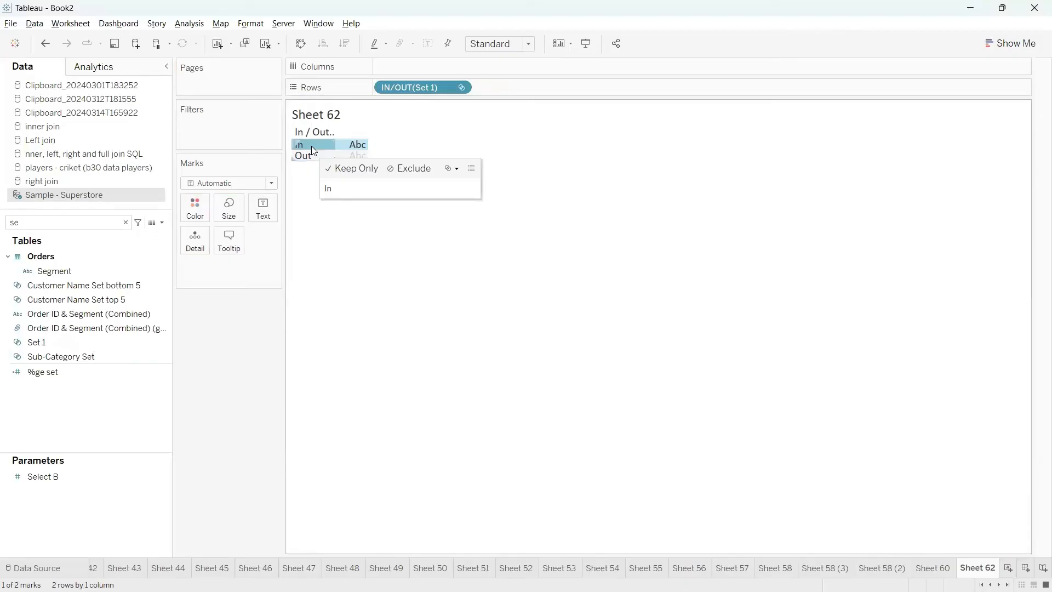
pyautogui.moveTo(316, 145)
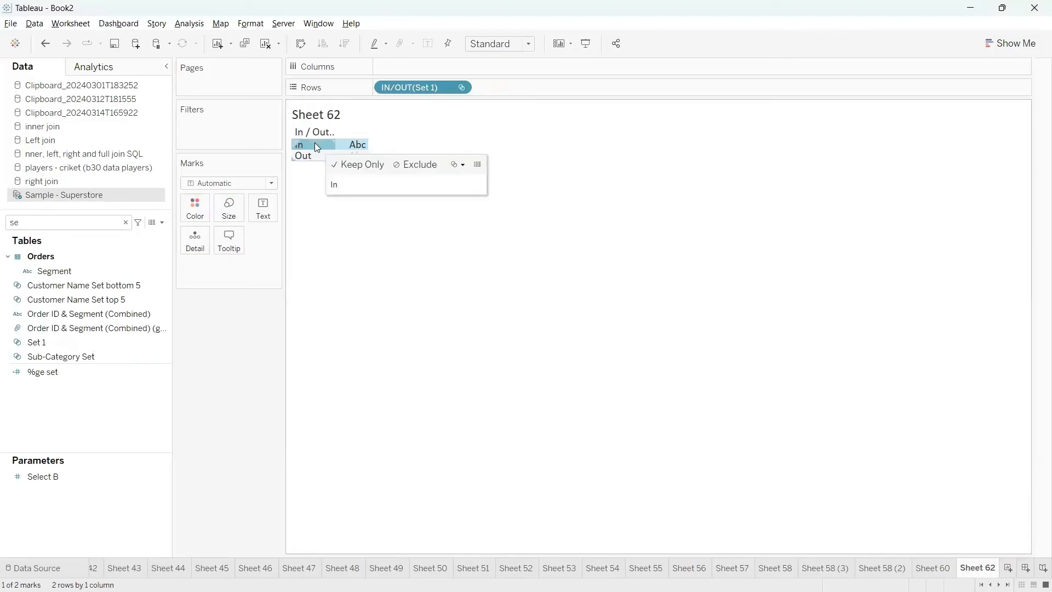
# Search the data fields for "sa" and add Sales as the text values of the view
pyautogui.click(102, 222)
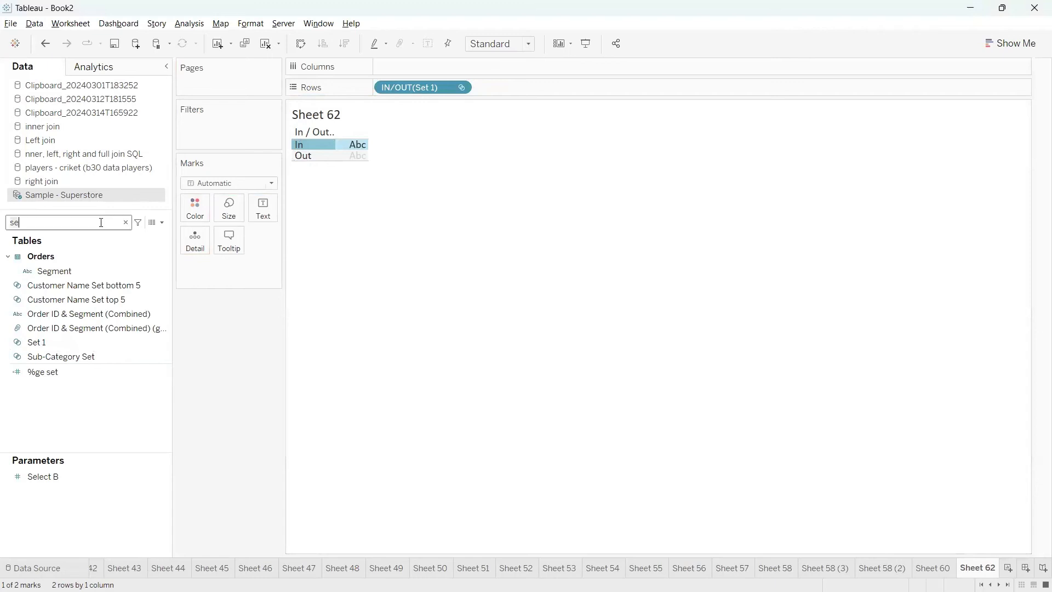
pyautogui.press('BackSpace')
pyautogui.write('a')
pyautogui.moveTo(77, 275); pyautogui.dragTo(264, 213)
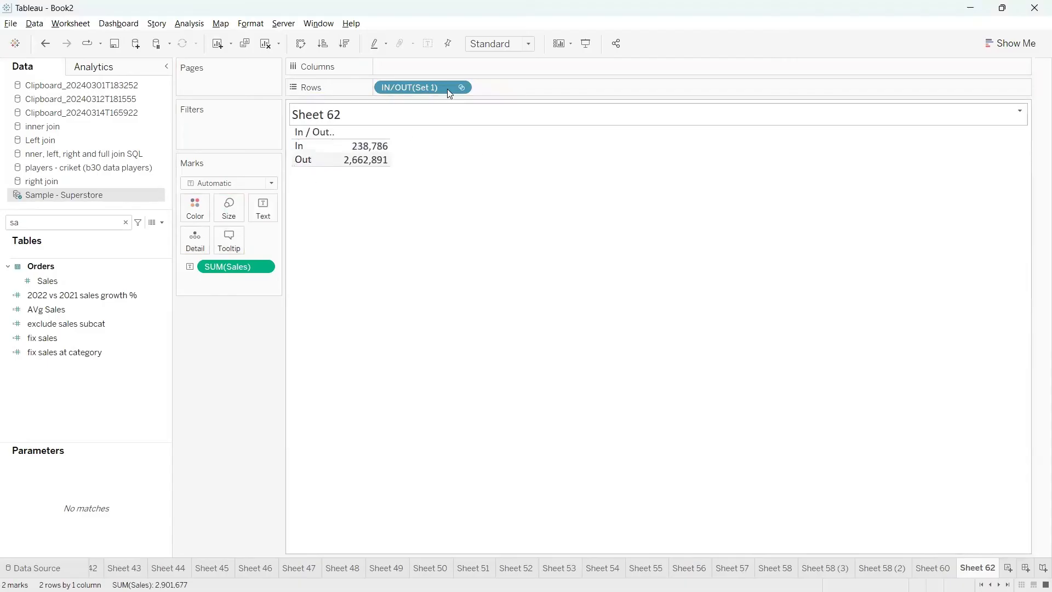
# Show the members in Set 1 instead of In/Out and sort them in descending order of Sales
pyautogui.click(462, 86)
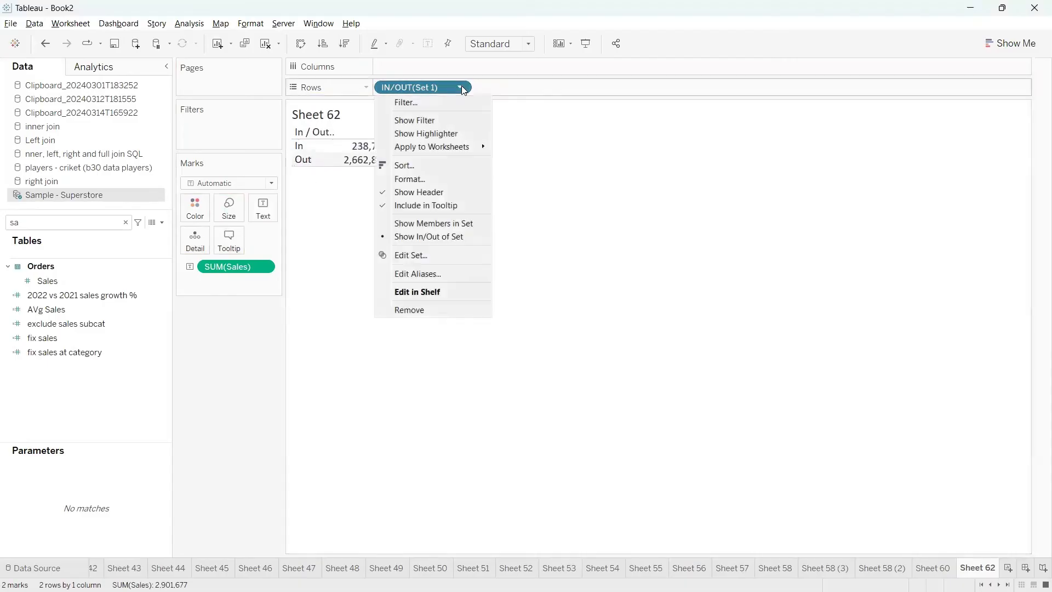
pyautogui.click(421, 223)
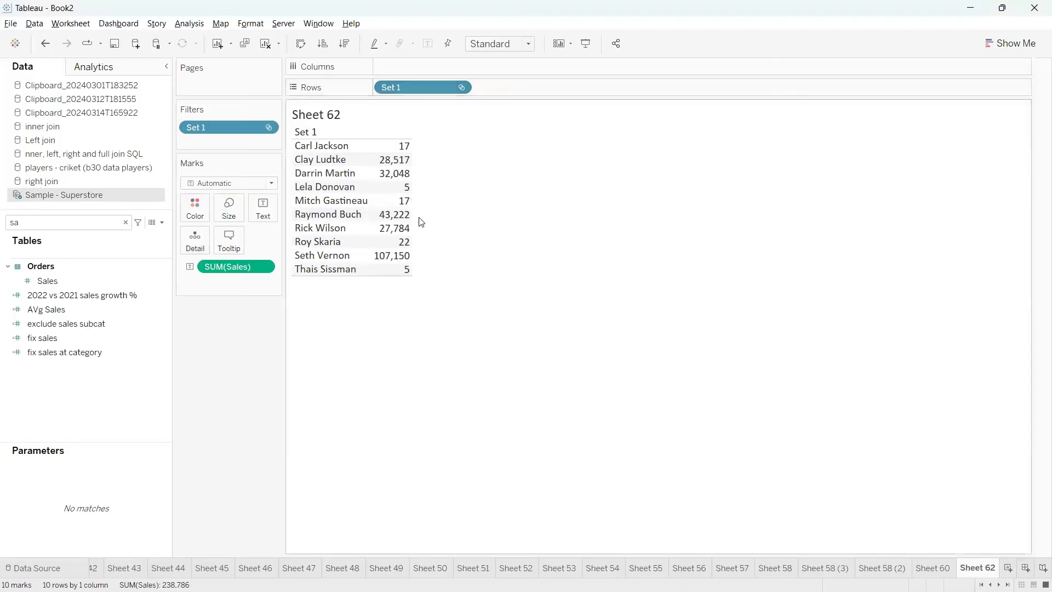
pyautogui.click(343, 47)
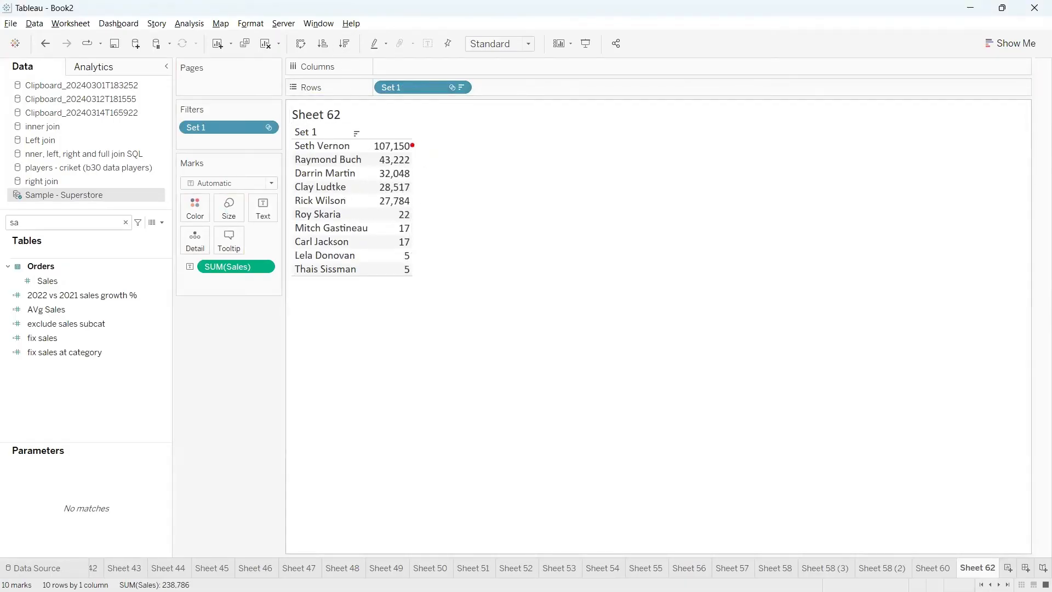
pyautogui.moveTo(412, 145)
pyautogui.mouseDown()
pyautogui.moveTo(433, 192)
pyautogui.moveTo(420, 220)
pyautogui.moveTo(431, 247)
pyautogui.moveTo(294, 300)
pyautogui.moveTo(441, 215)
pyautogui.moveTo(462, 263)
pyautogui.moveTo(441, 268)
pyautogui.moveTo(477, 230)
pyautogui.moveTo(493, 241)
pyautogui.mouseUp()
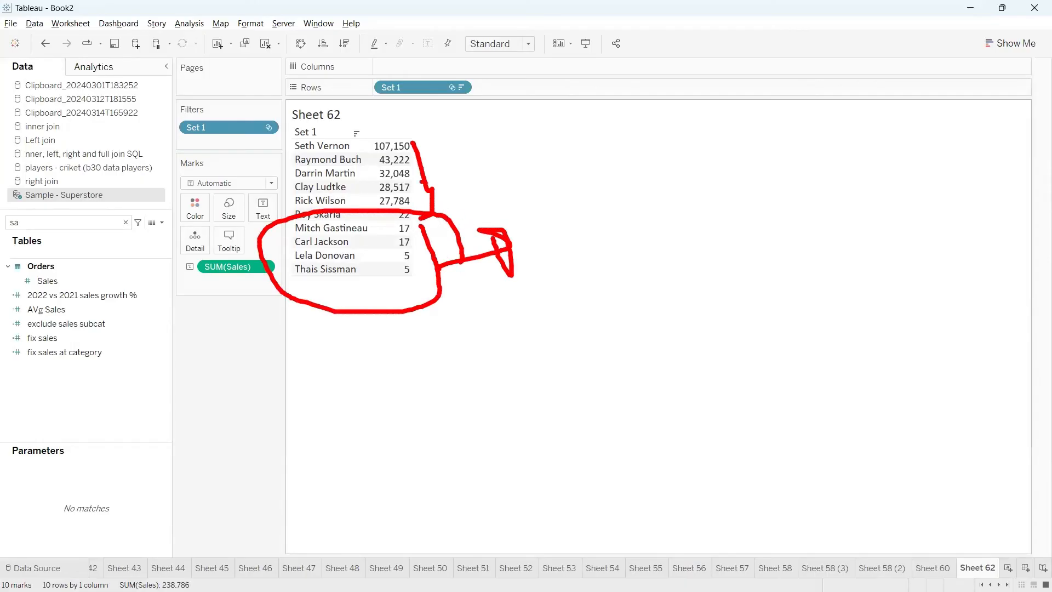
pyautogui.moveTo(421, 161)
pyautogui.mouseDown()
pyautogui.moveTo(477, 146)
pyautogui.moveTo(487, 163)
pyautogui.moveTo(452, 149)
pyautogui.mouseUp()
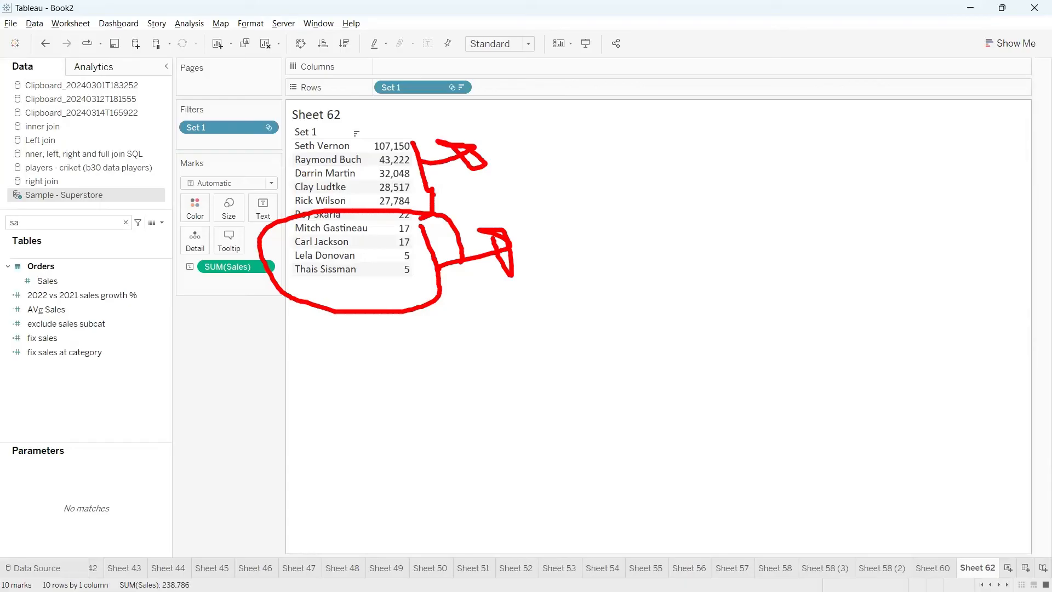
pyautogui.moveTo(434, 193); pyautogui.dragTo(457, 191)
pyautogui.moveTo(421, 147)
pyautogui.mouseDown()
pyautogui.moveTo(449, 189)
pyautogui.moveTo(509, 236)
pyautogui.moveTo(397, 346)
pyautogui.mouseUp()
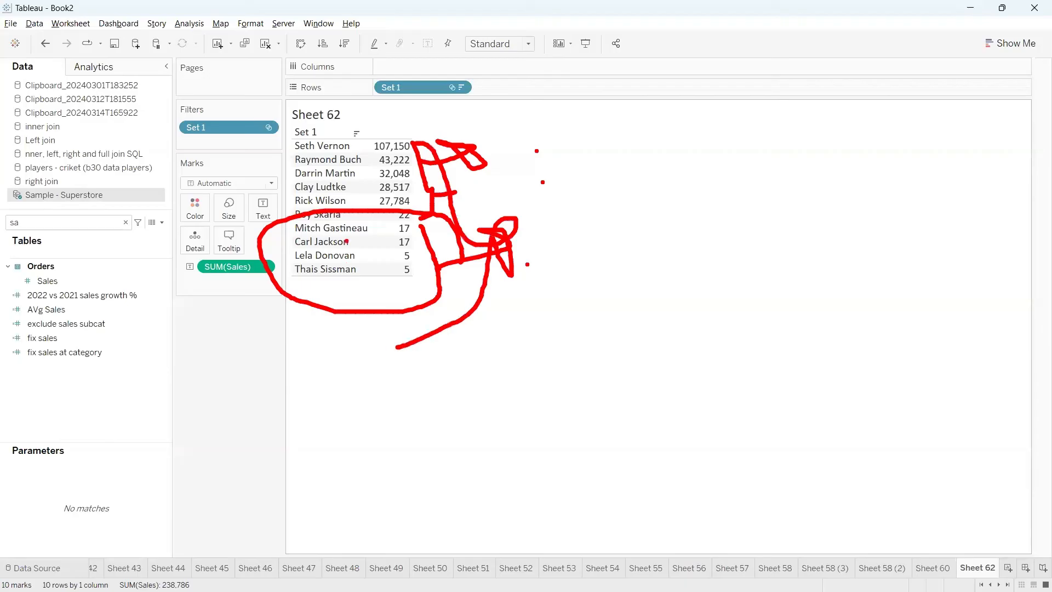
pyautogui.press('Escape')
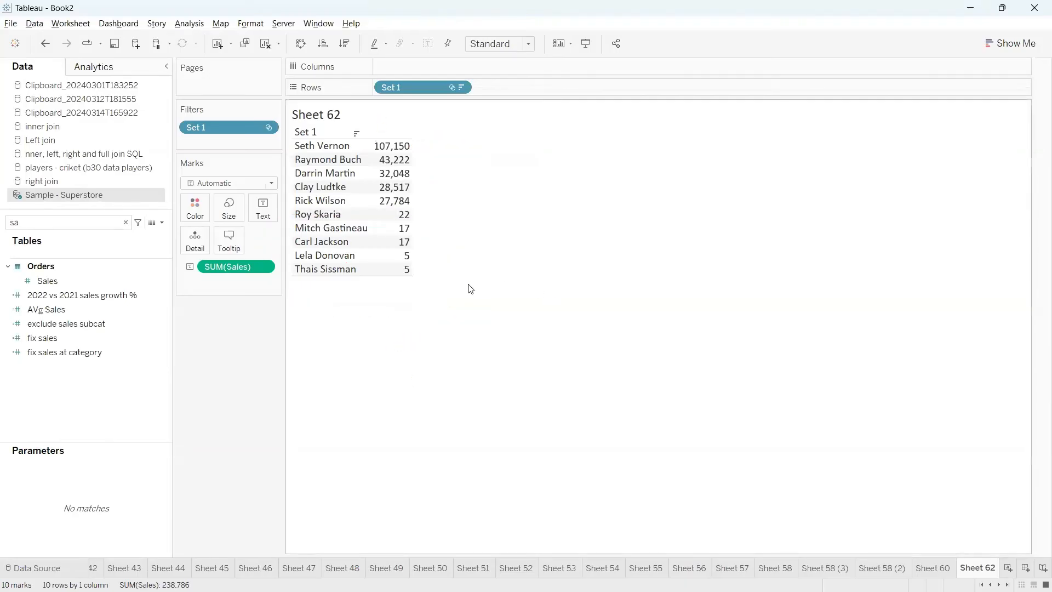
pyautogui.hotkey('ctrl', '2')
pyautogui.moveTo(412, 138)
pyautogui.mouseDown()
pyautogui.moveTo(432, 184)
pyautogui.moveTo(412, 205)
pyautogui.moveTo(559, 165)
pyautogui.moveTo(598, 135)
pyautogui.mouseUp()
pyautogui.moveTo(414, 210)
pyautogui.mouseDown()
pyautogui.moveTo(435, 214)
pyautogui.moveTo(414, 277)
pyautogui.mouseUp()
pyautogui.moveTo(433, 256)
pyautogui.mouseDown()
pyautogui.moveTo(518, 256)
pyautogui.moveTo(584, 240)
pyautogui.moveTo(704, 266)
pyautogui.mouseUp()
pyautogui.press('Escape')
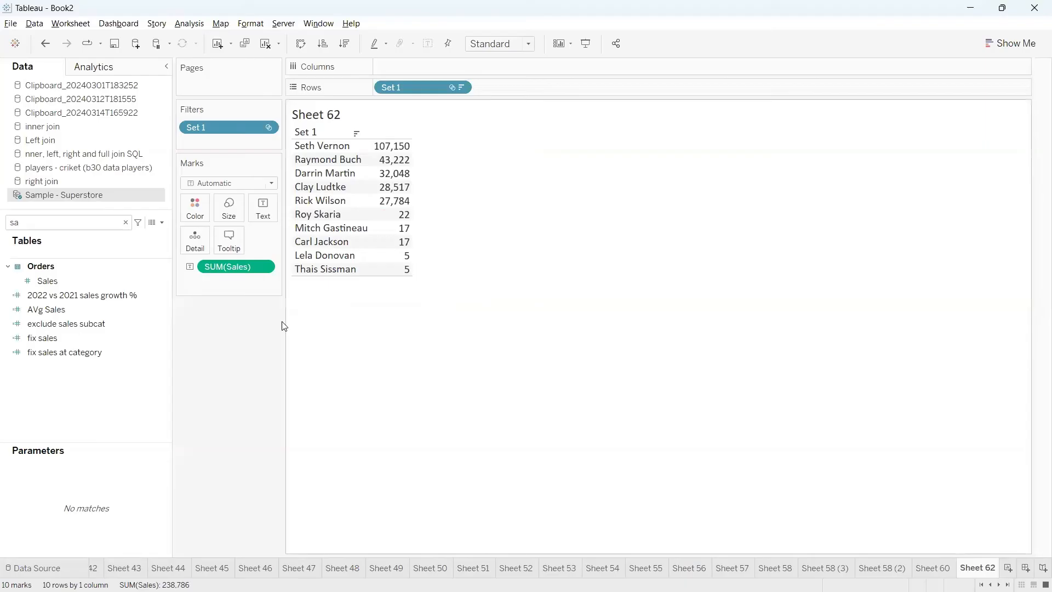
# Search the data fields for "set" and colour the Sales values by Customer Name Set bottom 5
pyautogui.click(125, 222)
pyautogui.write('set')
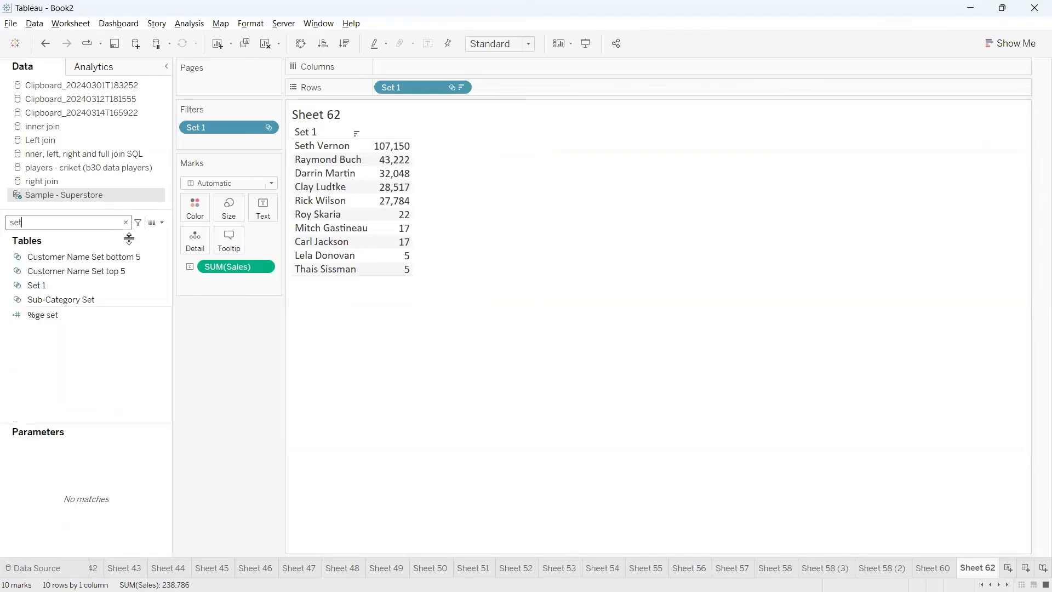
pyautogui.click(126, 257)
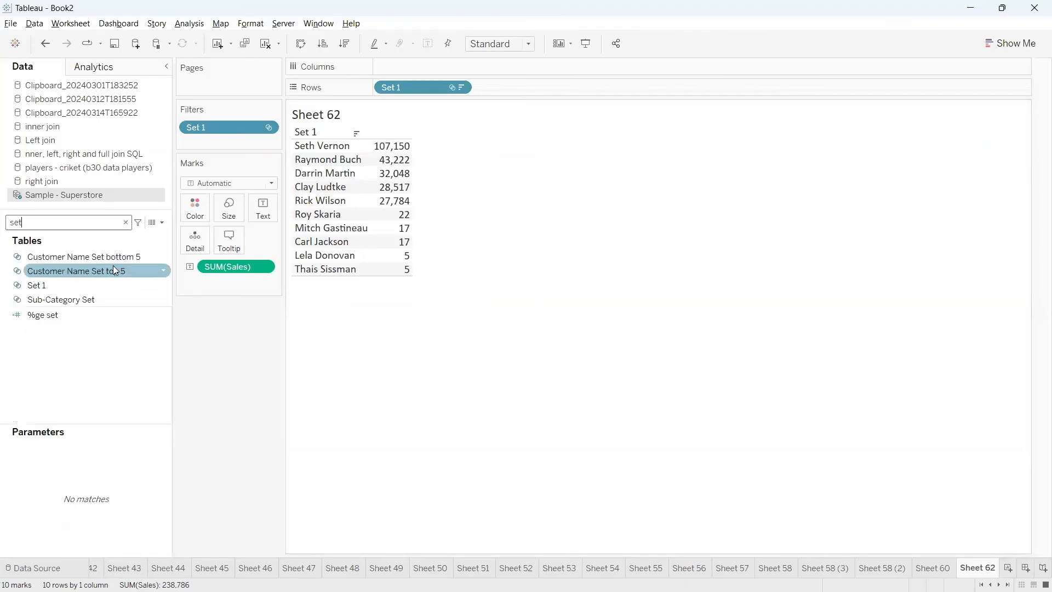
pyautogui.click(96, 270)
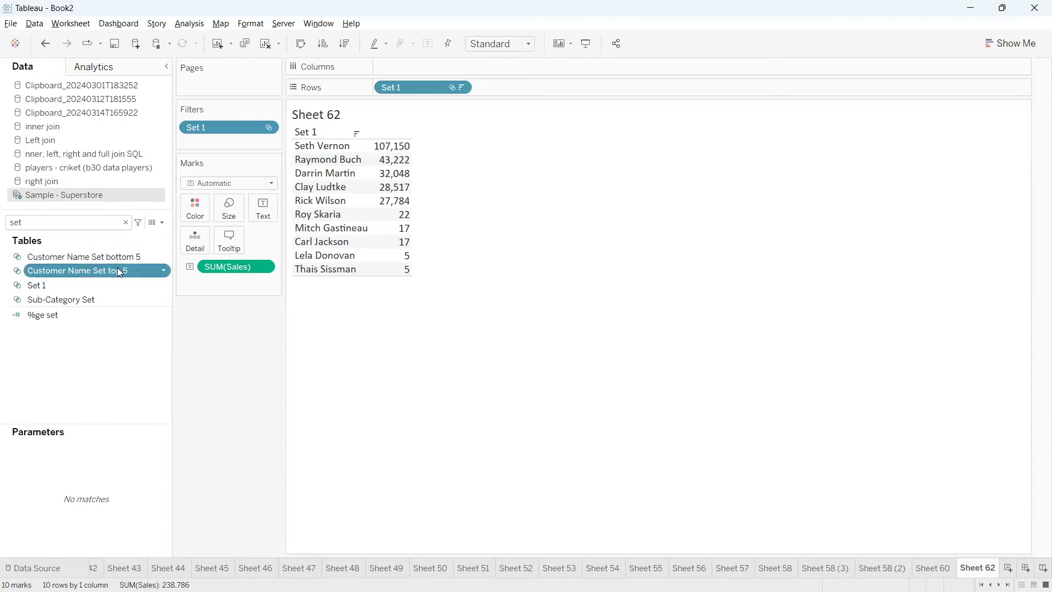
pyautogui.click(56, 285)
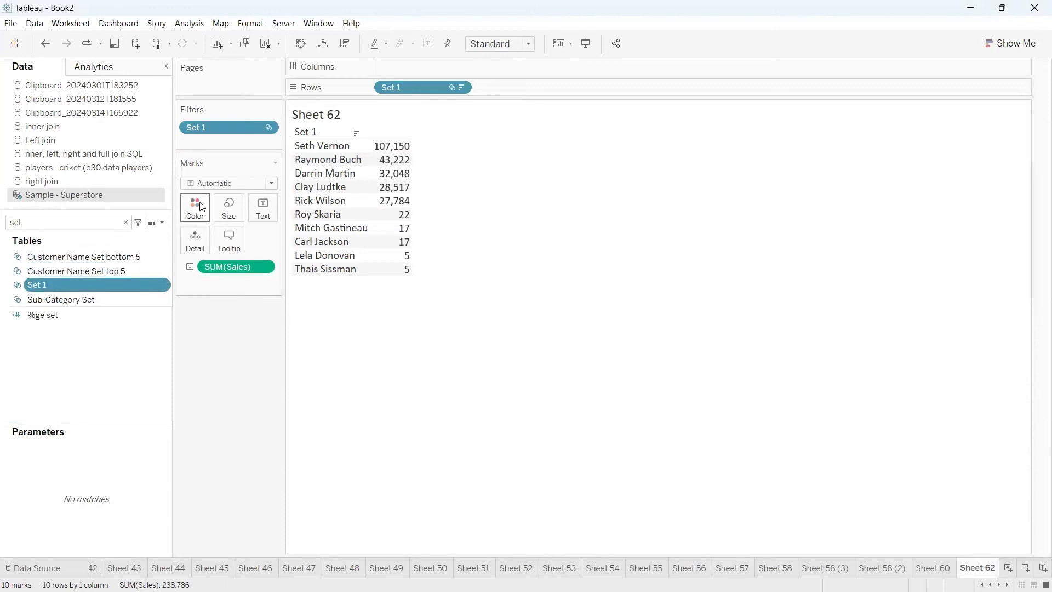
pyautogui.click(105, 270)
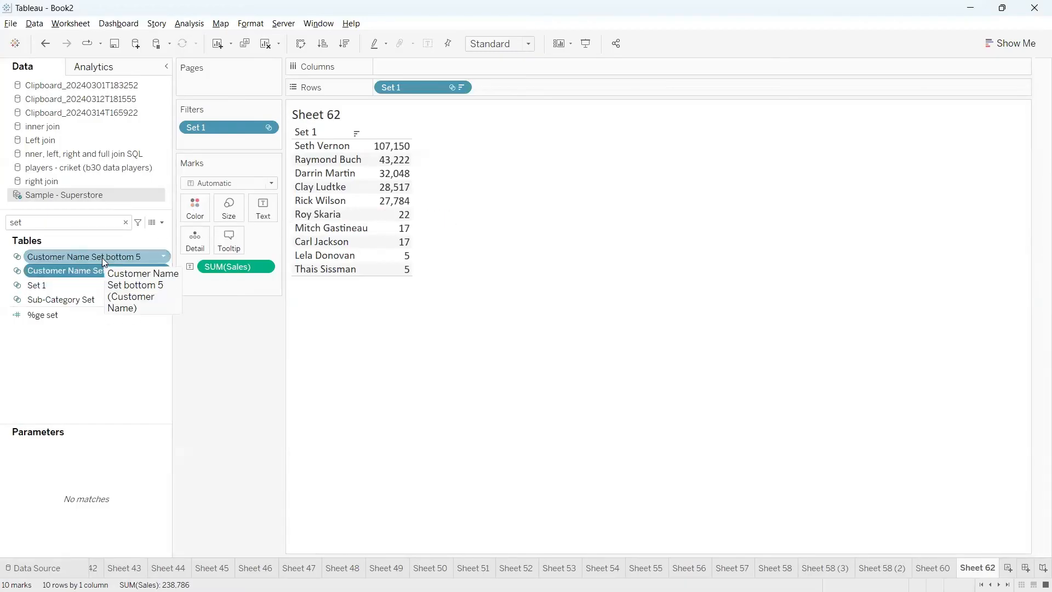
pyautogui.moveTo(101, 256); pyautogui.dragTo(199, 212)
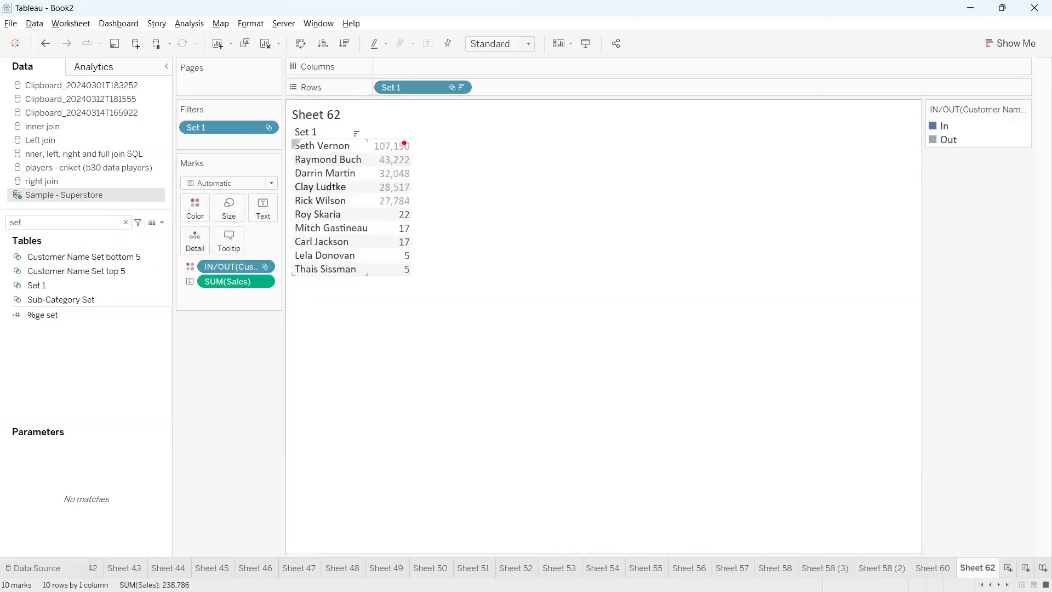
pyautogui.moveTo(404, 143)
pyautogui.mouseDown()
pyautogui.moveTo(427, 147)
pyautogui.moveTo(428, 206)
pyautogui.moveTo(401, 270)
pyautogui.moveTo(387, 270)
pyautogui.mouseUp()
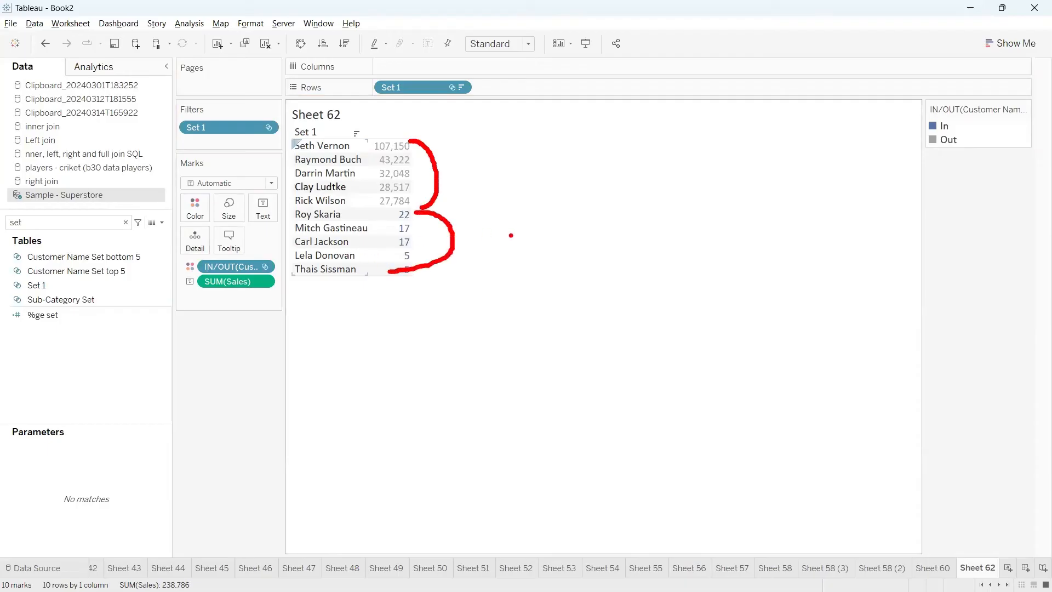
pyautogui.press('Escape')
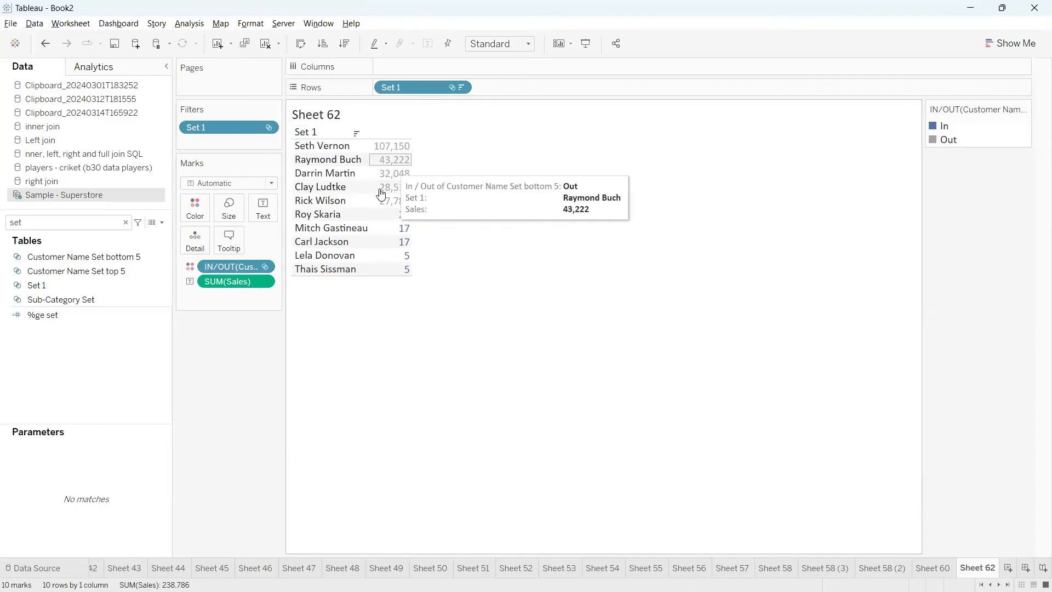
# Open combined Set 1 for editing and move its dialog clear of the customer Sales values
pyautogui.click(92, 284)
pyautogui.click(163, 285)
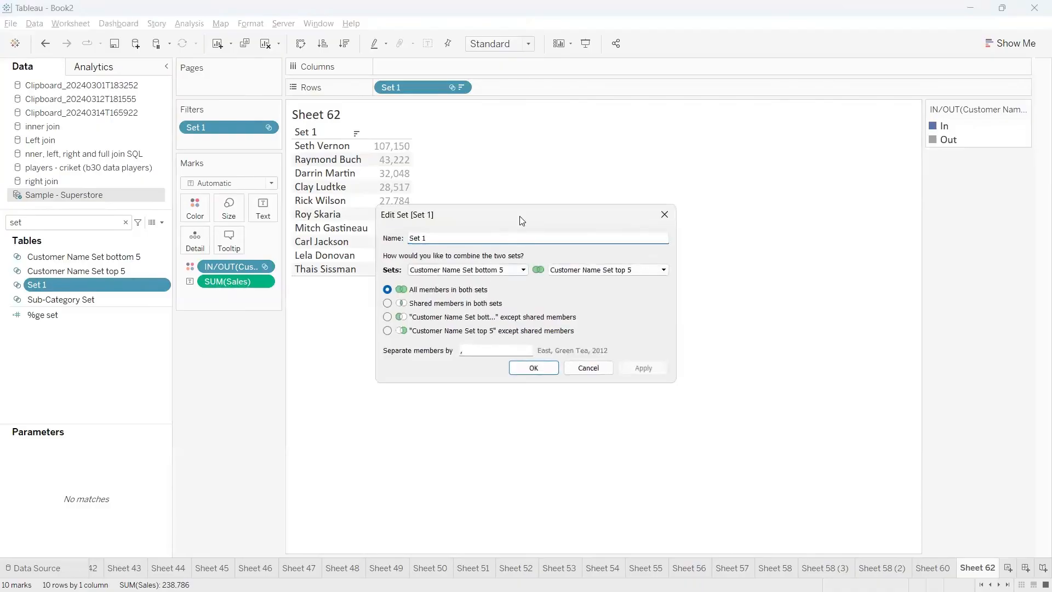
pyautogui.moveTo(524, 214); pyautogui.dragTo(587, 147)
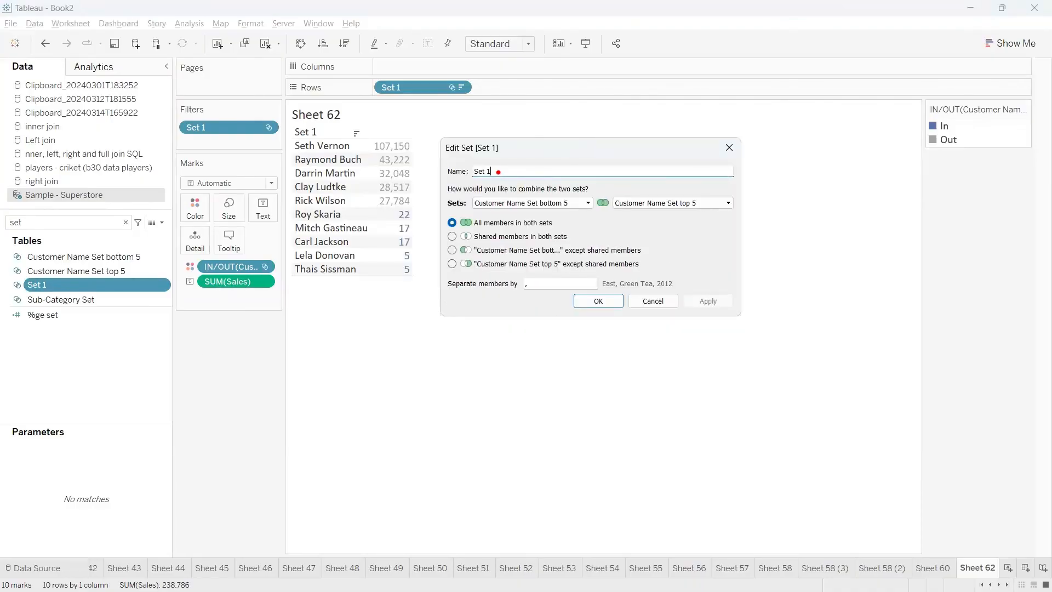
pyautogui.moveTo(498, 169)
pyautogui.mouseDown()
pyautogui.moveTo(448, 173)
pyautogui.moveTo(496, 176)
pyautogui.mouseUp()
pyautogui.moveTo(555, 199); pyautogui.dragTo(565, 181)
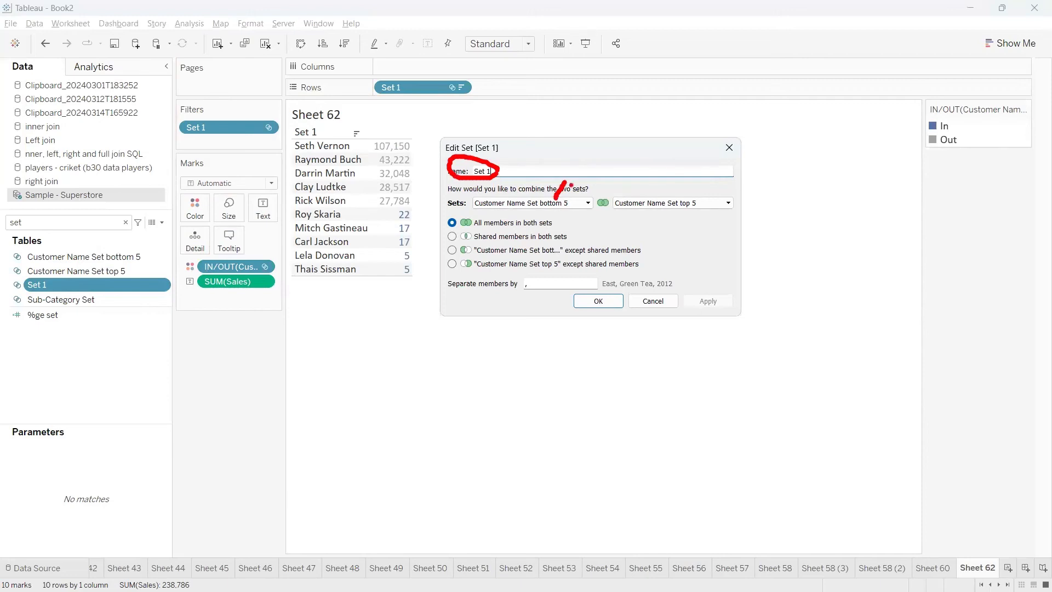
pyautogui.moveTo(663, 202); pyautogui.dragTo(682, 176)
pyautogui.moveTo(570, 223)
pyautogui.mouseDown()
pyautogui.moveTo(639, 234)
pyautogui.moveTo(673, 261)
pyautogui.moveTo(654, 270)
pyautogui.mouseUp()
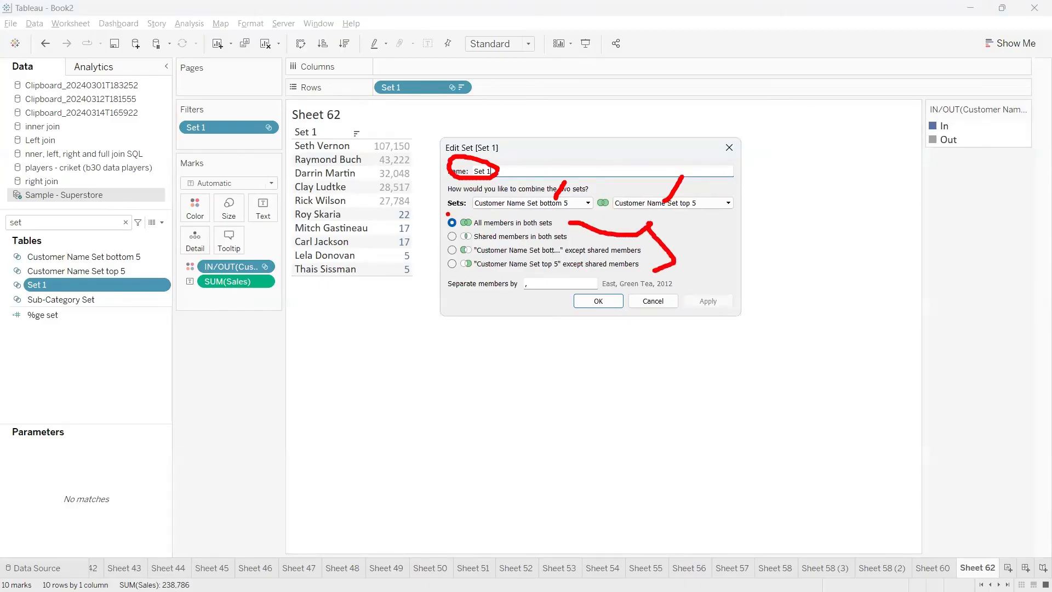
pyautogui.moveTo(447, 214); pyautogui.dragTo(458, 198)
pyautogui.moveTo(474, 230); pyautogui.dragTo(546, 228)
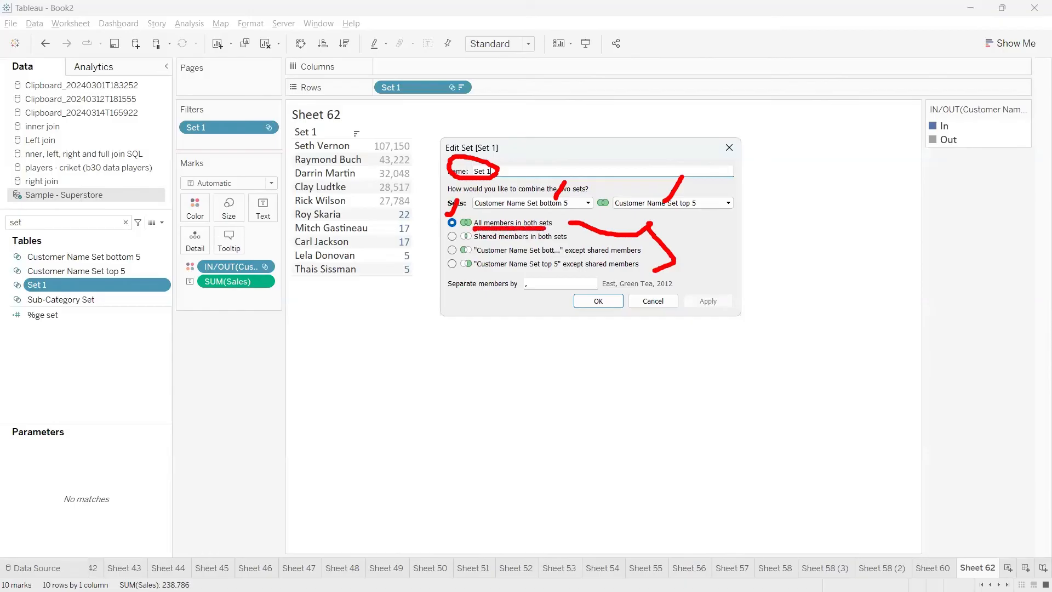
pyautogui.moveTo(560, 157)
pyautogui.mouseDown()
pyautogui.moveTo(456, 172)
pyautogui.moveTo(419, 147)
pyautogui.mouseUp()
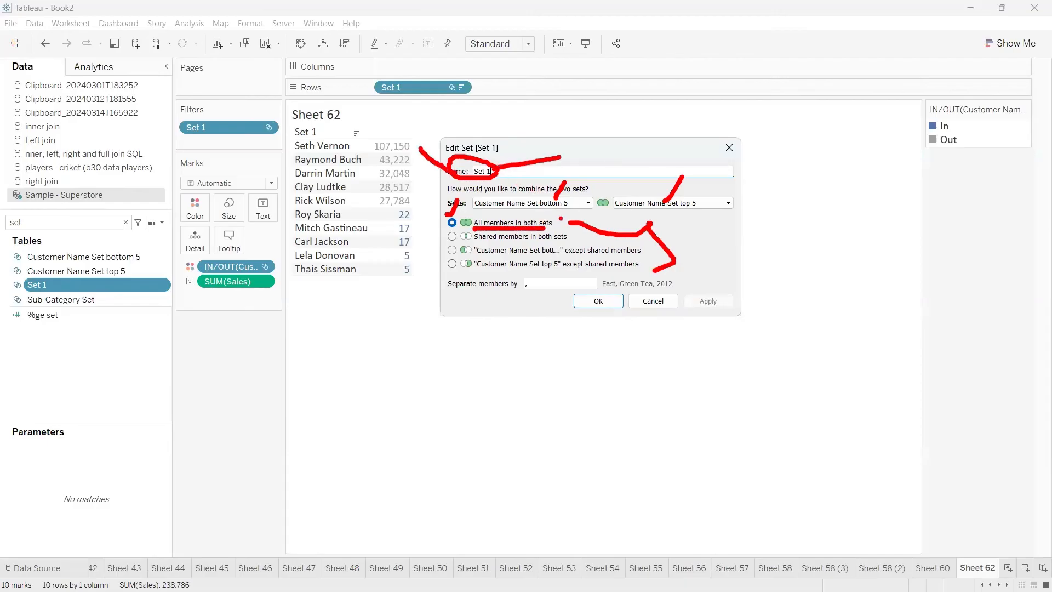
pyautogui.moveTo(570, 197)
pyautogui.mouseDown()
pyautogui.moveTo(567, 186)
pyautogui.moveTo(524, 202)
pyautogui.moveTo(575, 181)
pyautogui.mouseUp()
pyautogui.moveTo(659, 194)
pyautogui.mouseDown()
pyautogui.moveTo(685, 202)
pyautogui.moveTo(616, 177)
pyautogui.mouseUp()
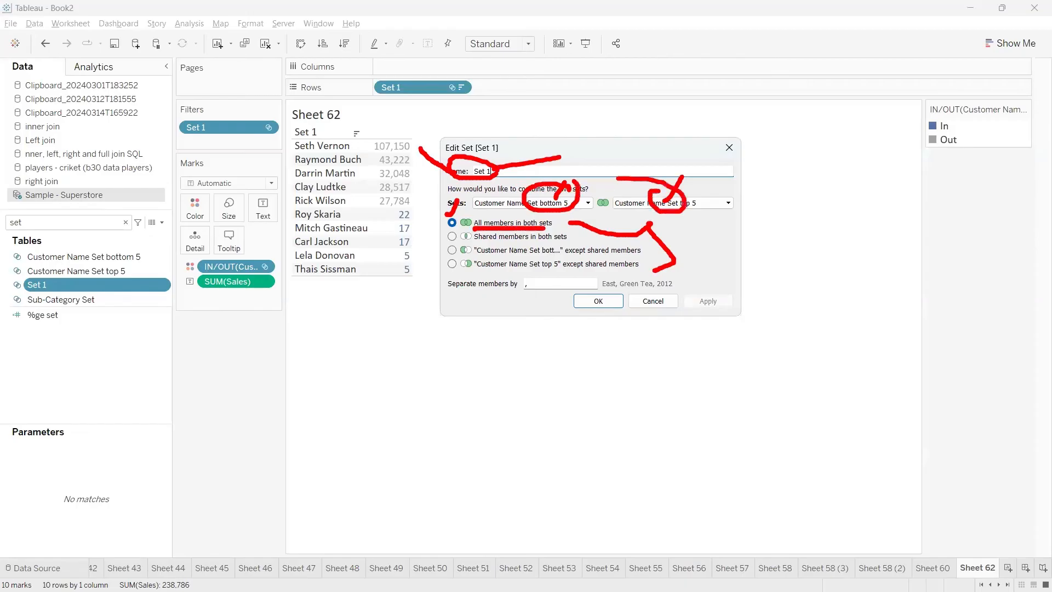
pyautogui.press('Escape')
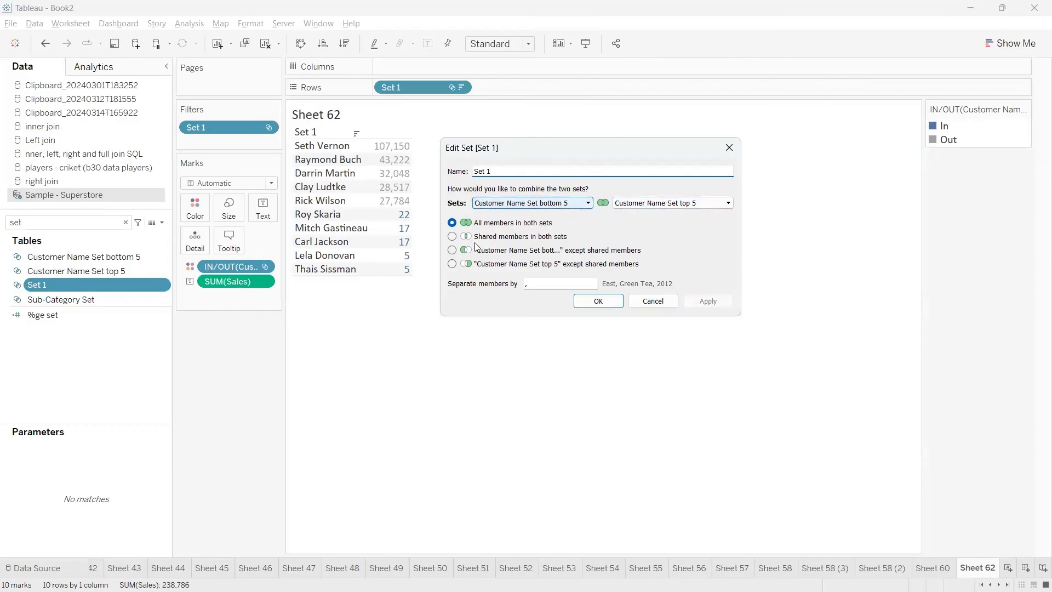
# Change how Set 1 combines the bottom 5 and top 5 customer sets to shared members in both sets
pyautogui.click(453, 237)
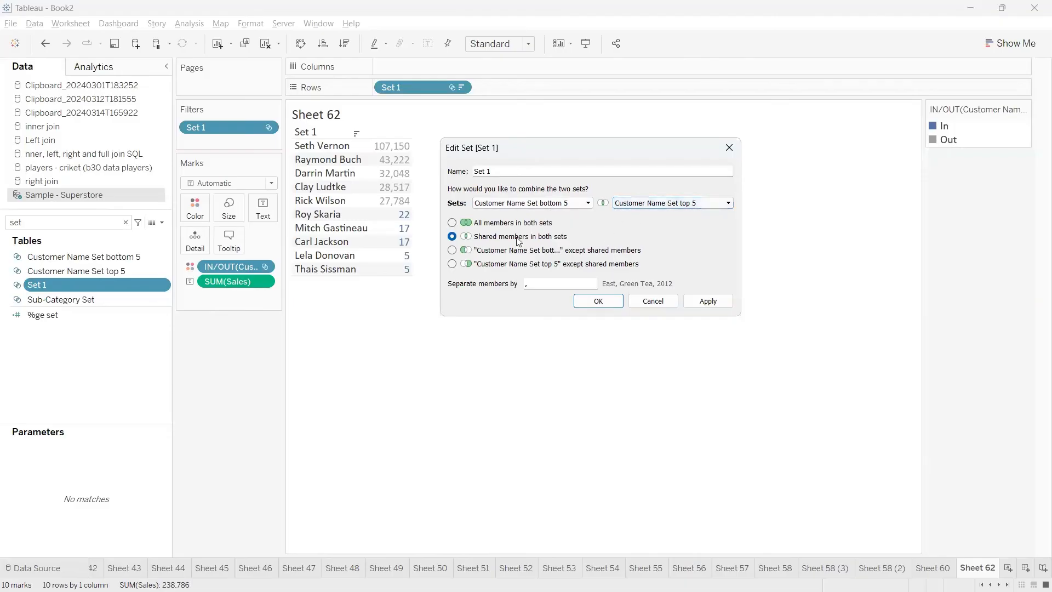
# Try the two "except shared members" combinations for Set 1 and close its dialog without applying them
pyautogui.click(452, 250)
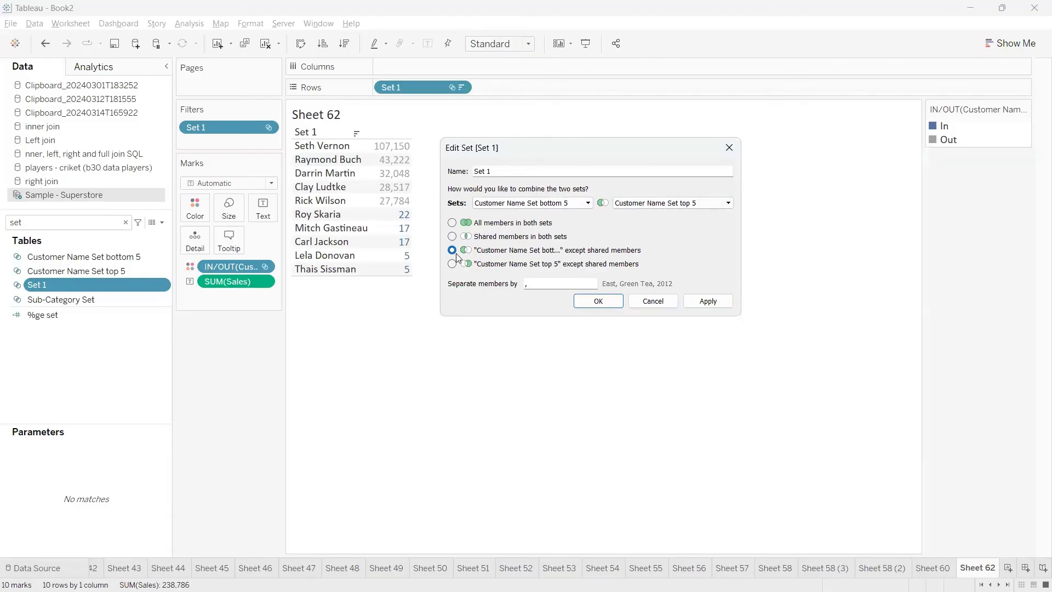
pyautogui.hotkey('ctrl', '2')
pyautogui.moveTo(457, 253); pyautogui.dragTo(437, 328)
pyautogui.moveTo(458, 256); pyautogui.dragTo(449, 263)
pyautogui.press('Escape')
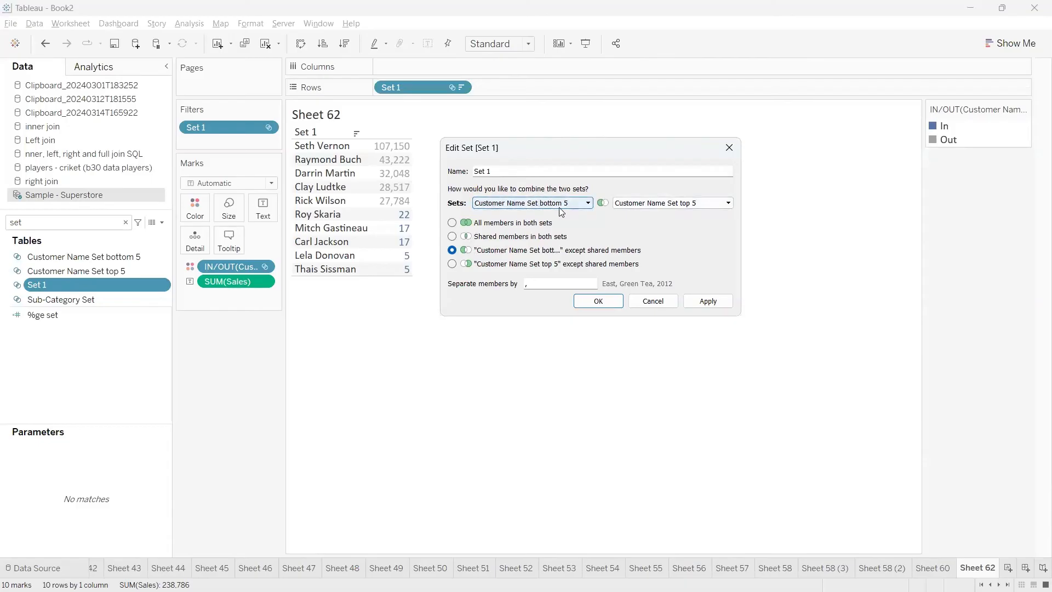
pyautogui.click(452, 264)
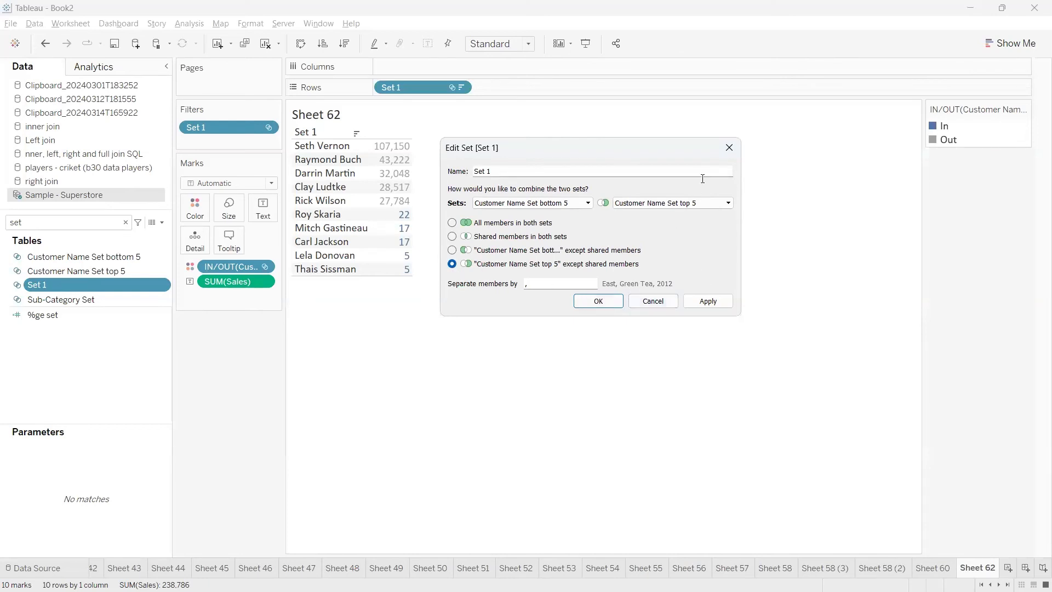
pyautogui.click(729, 148)
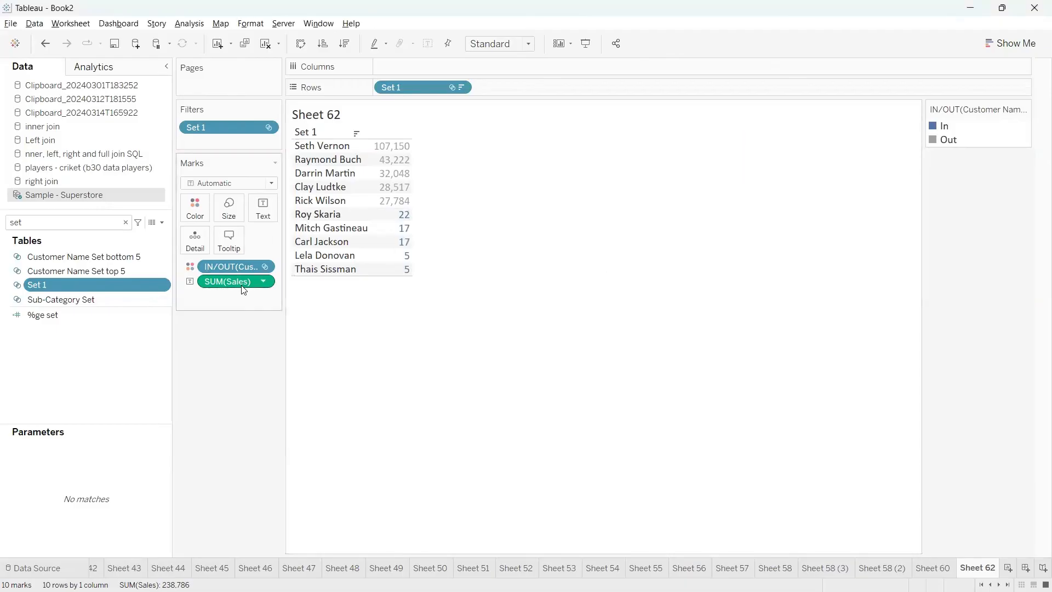
# Switch to Chrome and examine the Class-11 (SETS) notes, including the section on finding Top-N and Bottom-N with sets
pyautogui.moveTo(526, 591)
pyautogui.click(504, 575)
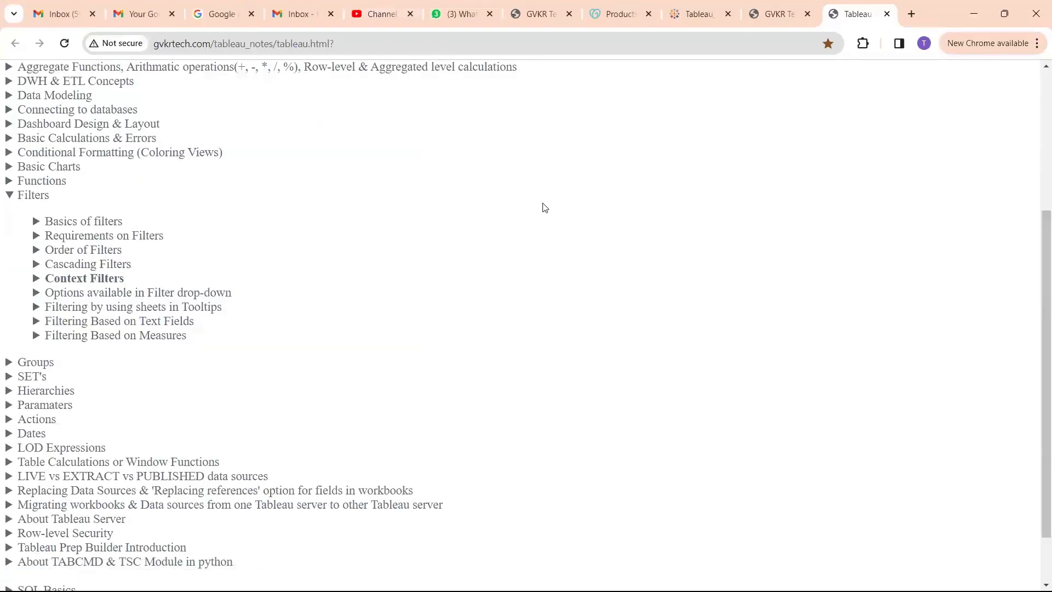
pyautogui.click(918, 56)
pyautogui.click(714, 15)
pyautogui.scroll(-3, 444, 470)
pyautogui.scroll(-15, 443, 471)
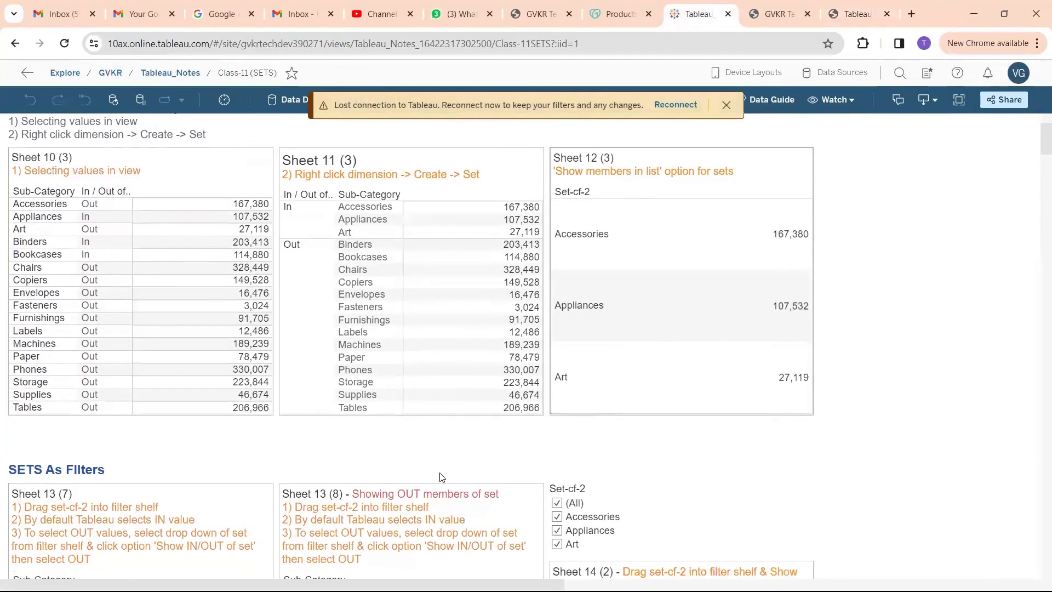
pyautogui.scroll(3, 443, 485)
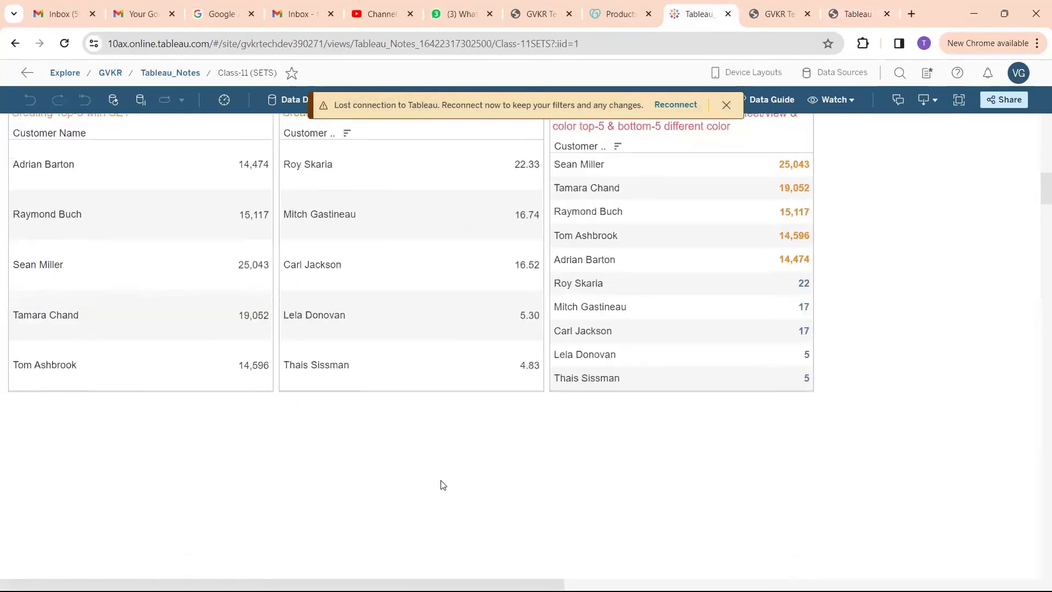
pyautogui.scroll(-5, 443, 485)
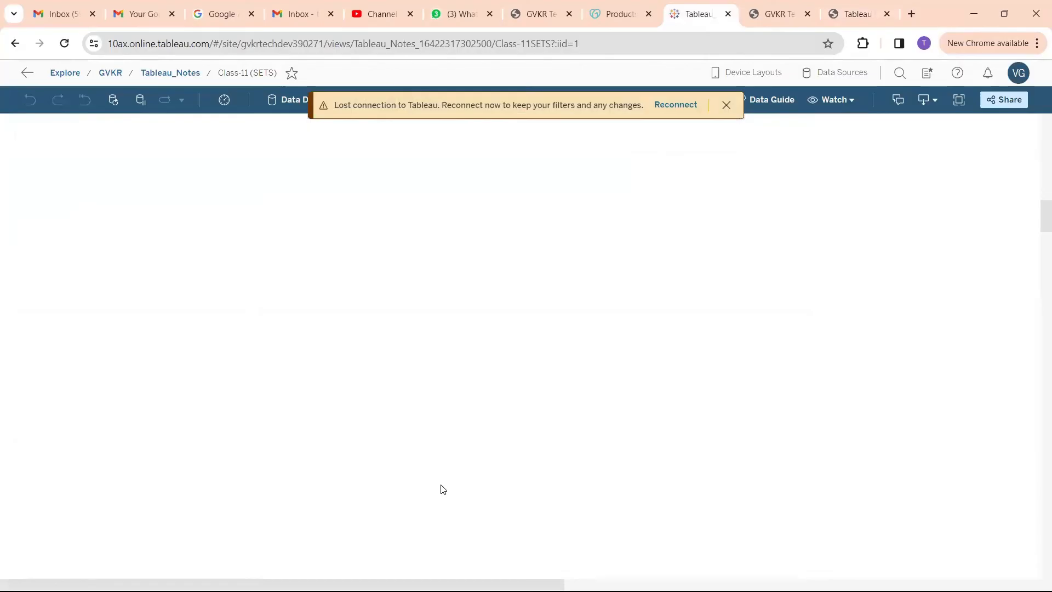
pyautogui.scroll(12, 443, 491)
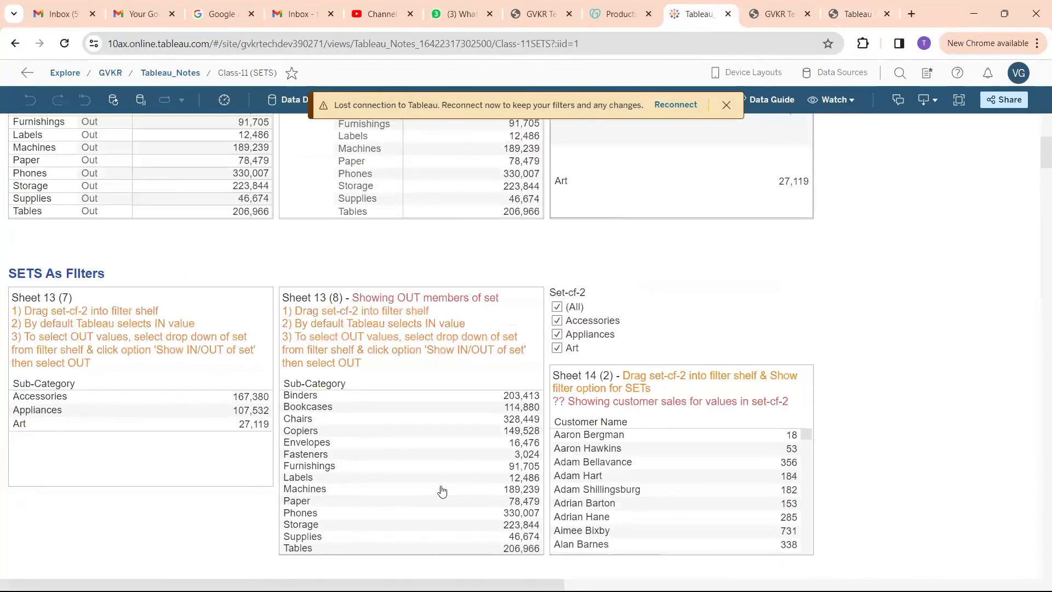
pyautogui.scroll(-5, 442, 491)
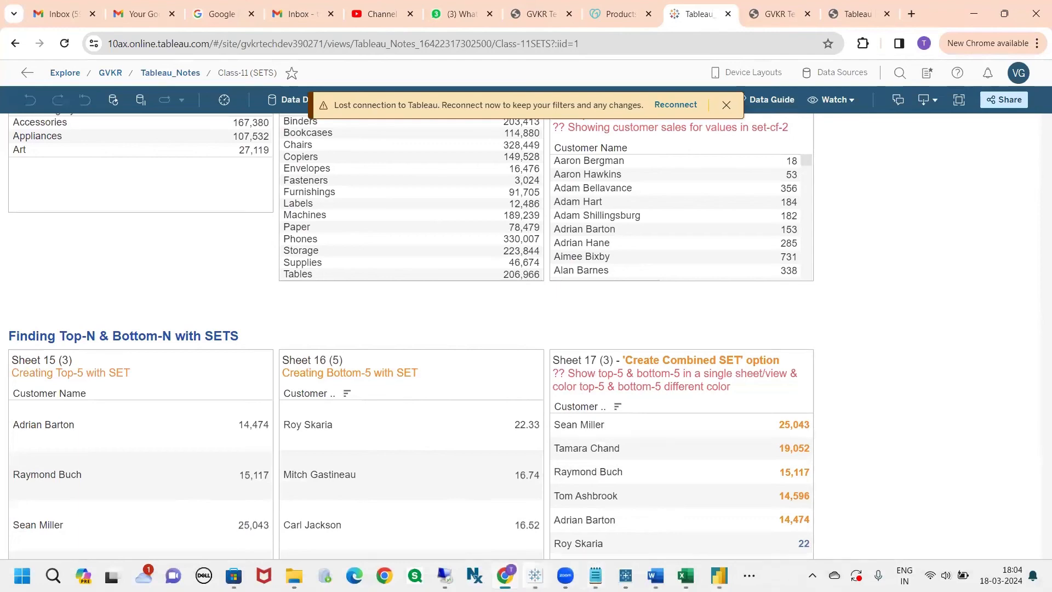
# Switch back to Tableau and list Sub-Category as rows on a new worksheet
pyautogui.moveTo(535, 575)
pyautogui.click(558, 527)
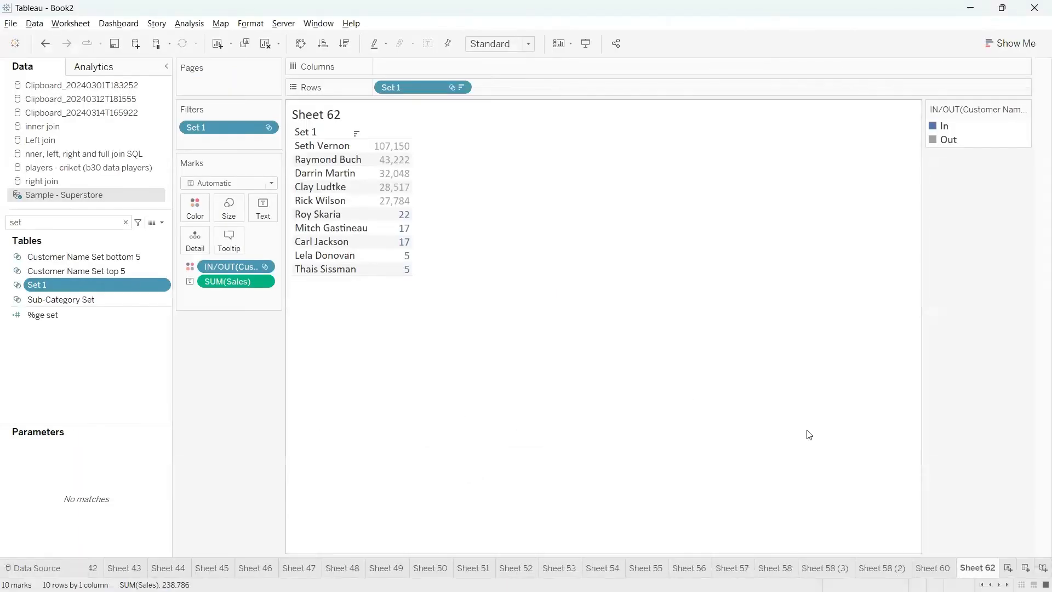
pyautogui.click(1008, 568)
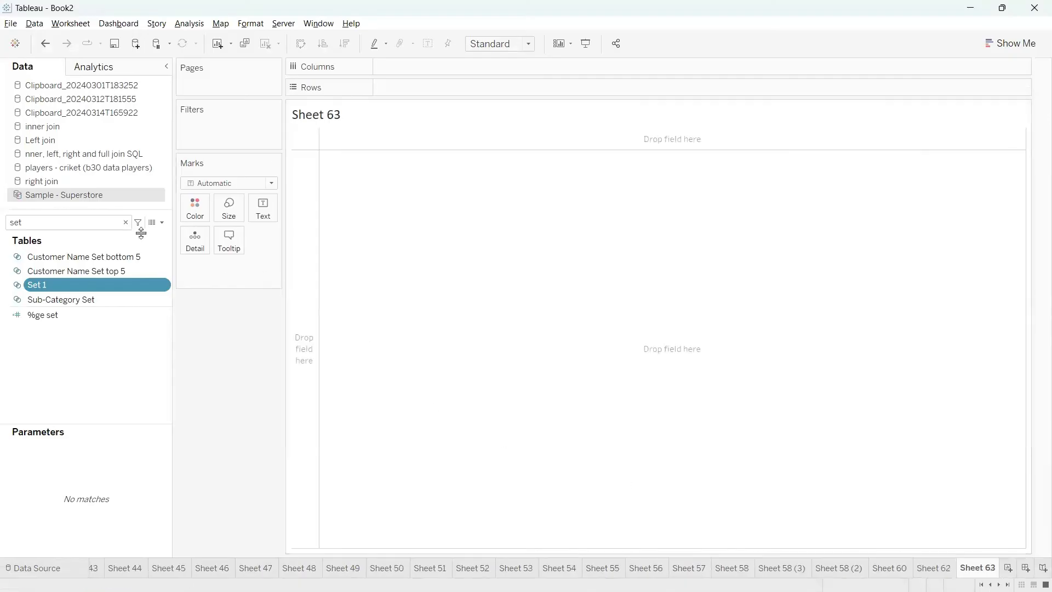
pyautogui.click(126, 222)
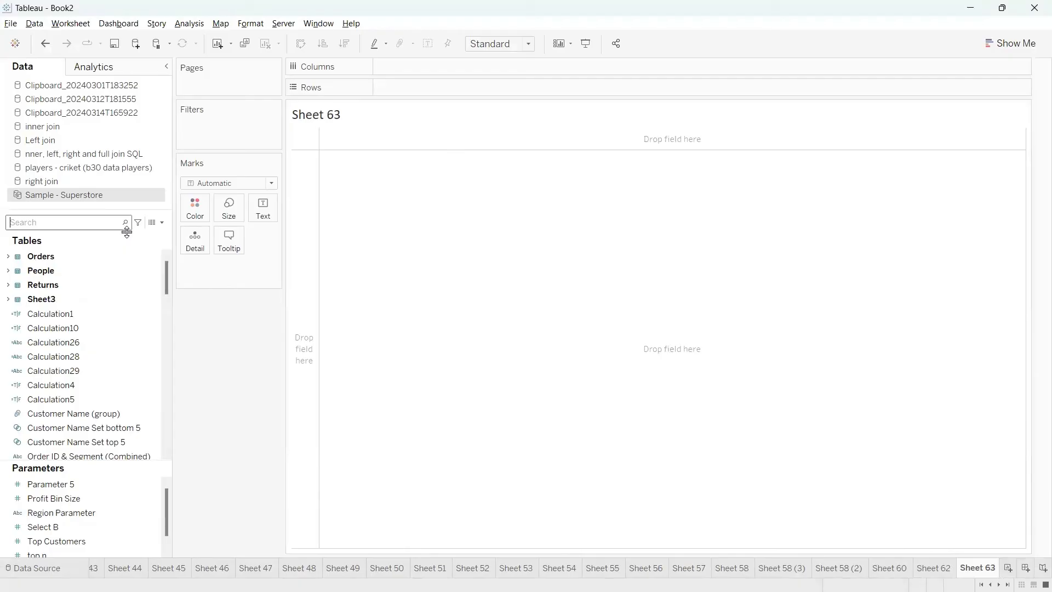
pyautogui.write('sub')
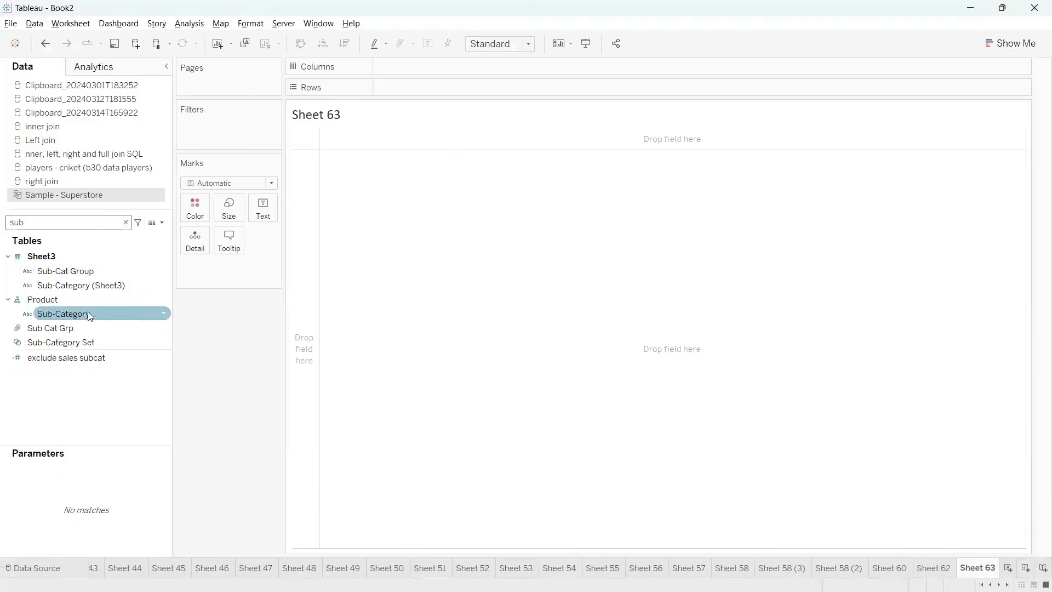
pyautogui.moveTo(87, 311); pyautogui.dragTo(445, 94)
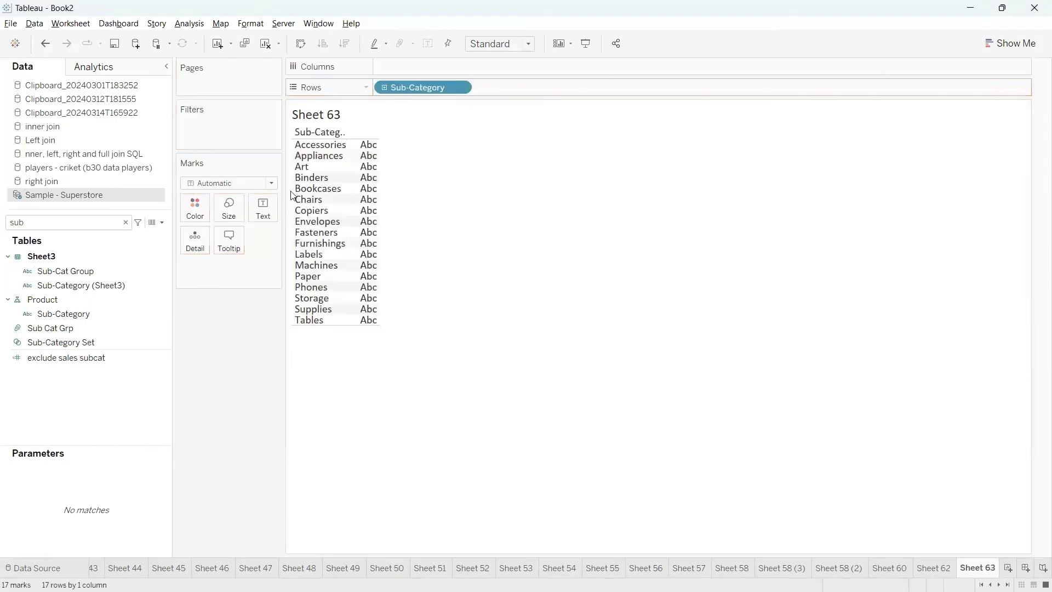
# Show each sub-category's Sales in descending order and widen the Sub-Category table
pyautogui.click(86, 228)
pyautogui.press('BackSpace')
pyautogui.press('BackSpace')
pyautogui.press('BackSpace')
pyautogui.write('sa')
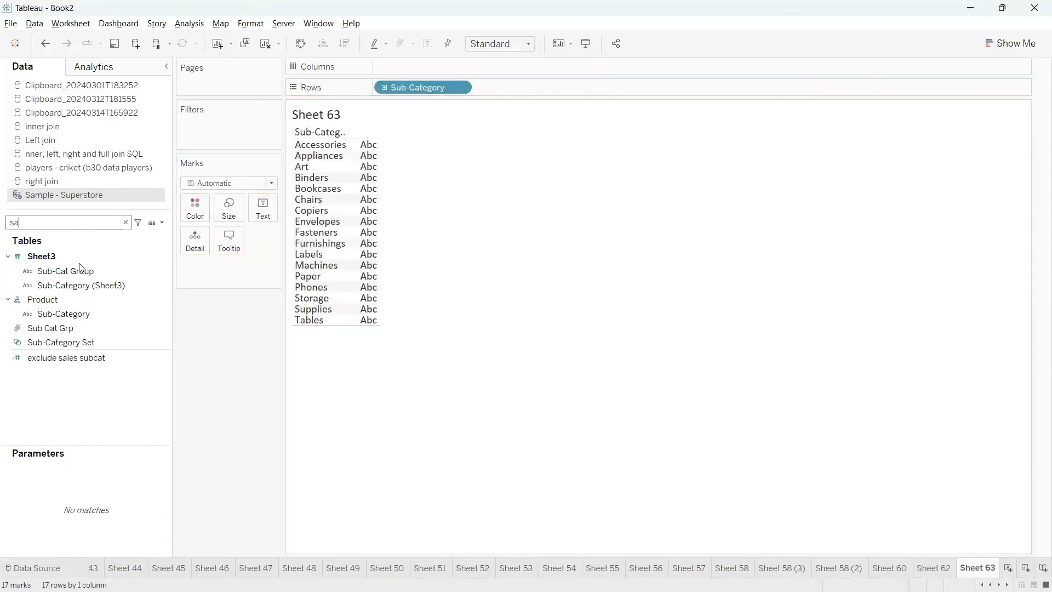
pyautogui.click(69, 283)
pyautogui.moveTo(69, 283); pyautogui.dragTo(261, 213)
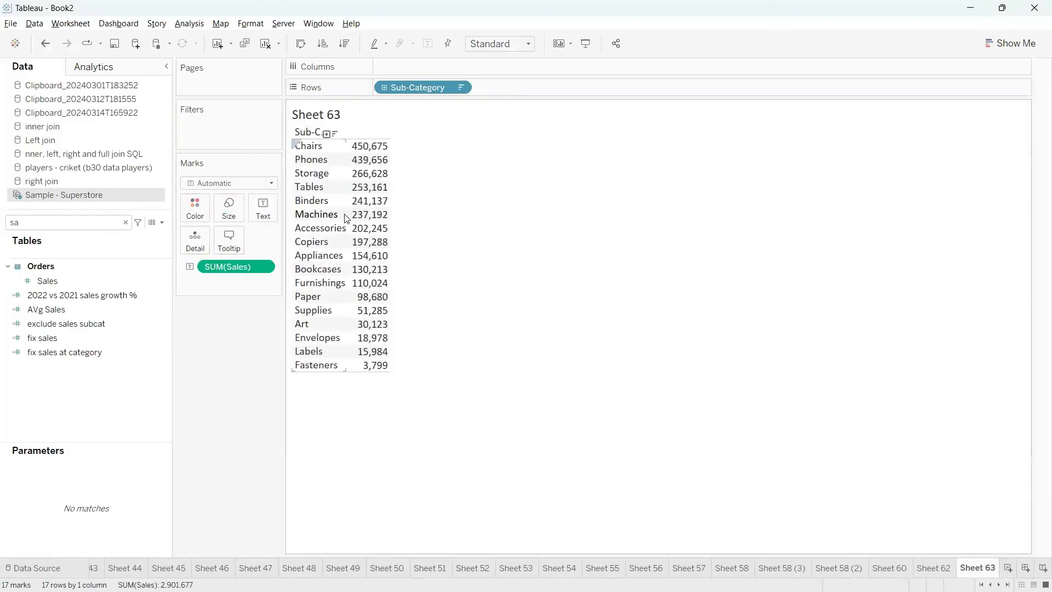
pyautogui.moveTo(427, 215); pyautogui.dragTo(427, 216)
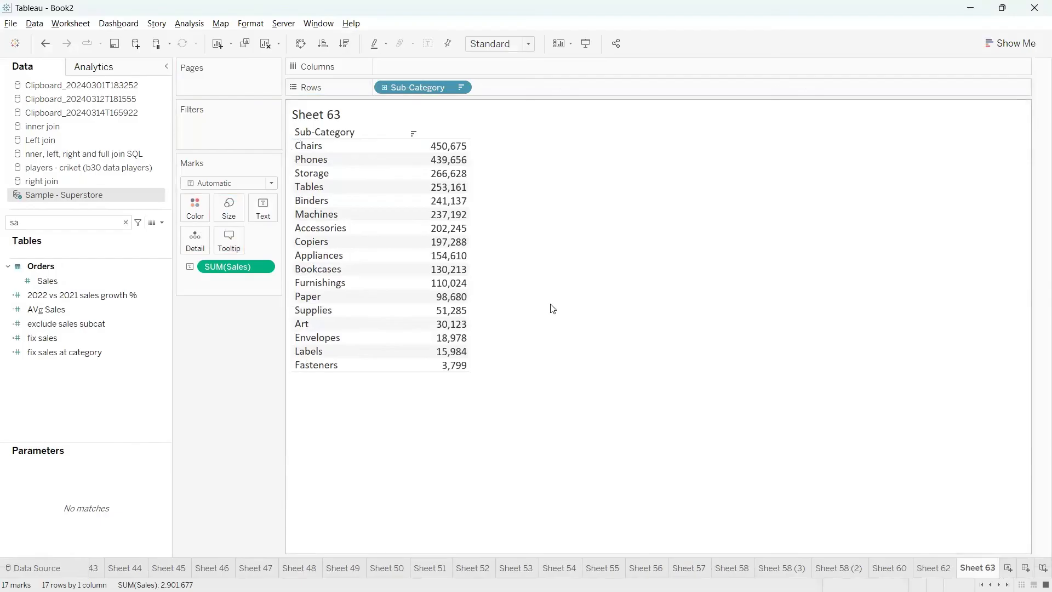
# Show an interactive filter for the sum of Sales and widen the area that holds it
pyautogui.rightClick(263, 266)
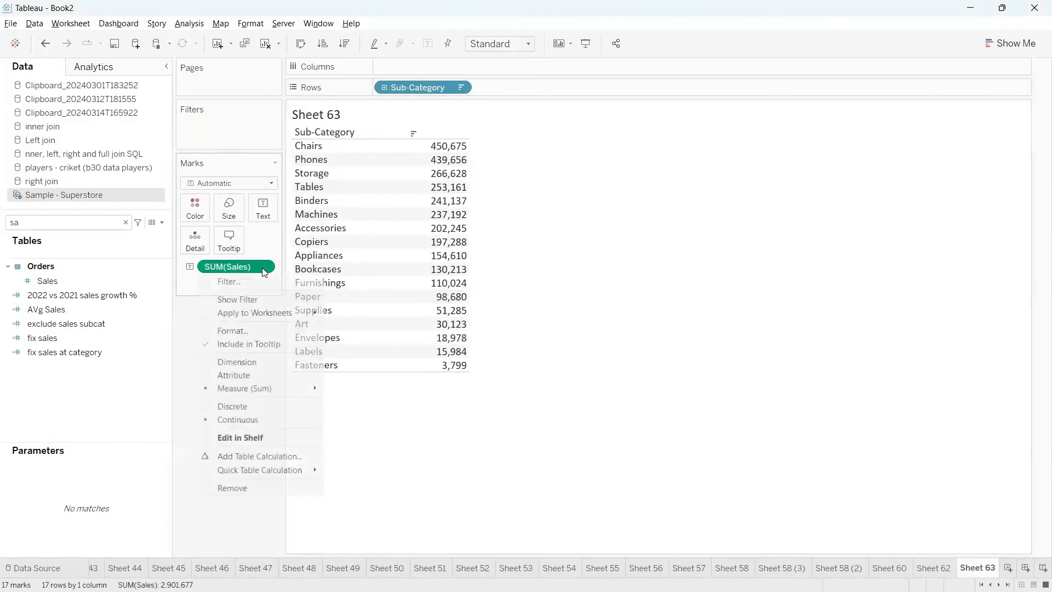
pyautogui.click(243, 299)
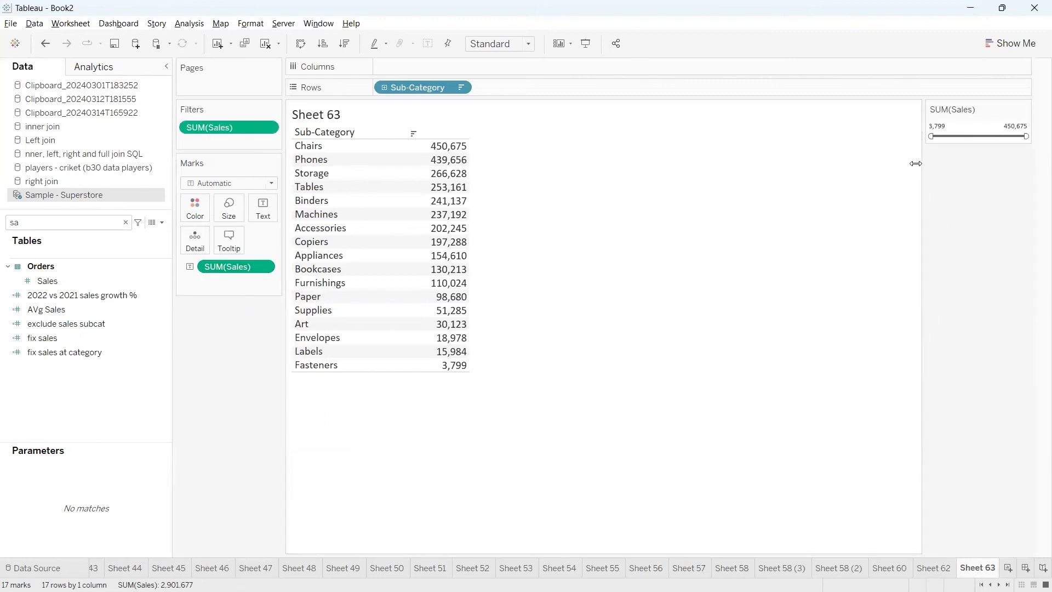
pyautogui.moveTo(922, 164); pyautogui.dragTo(860, 164)
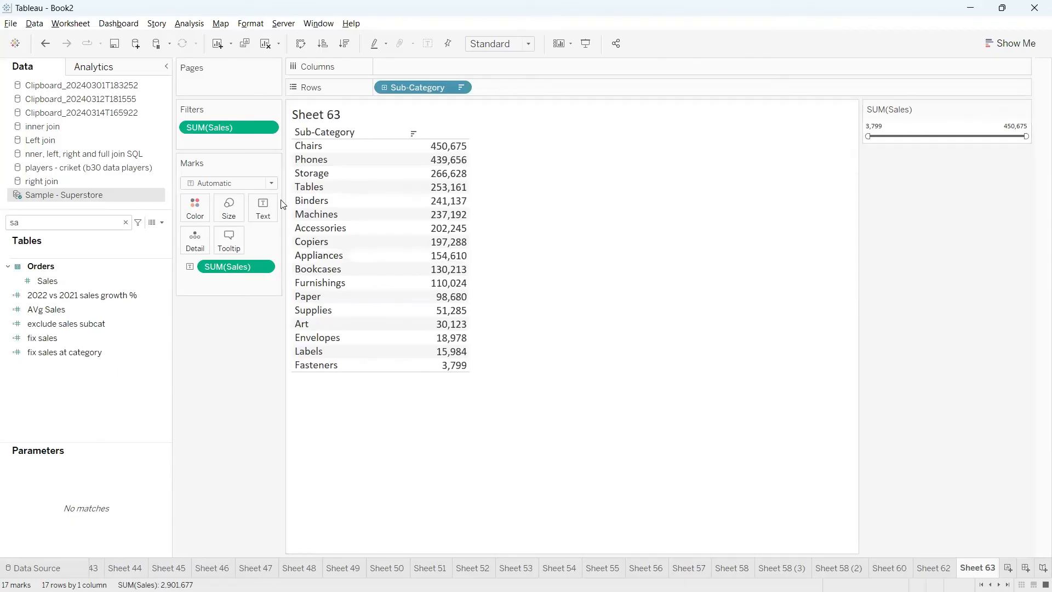
# Restrict the Sales filter to sub-categories with a total of at least 50,000
pyautogui.click(268, 129)
pyautogui.click(232, 148)
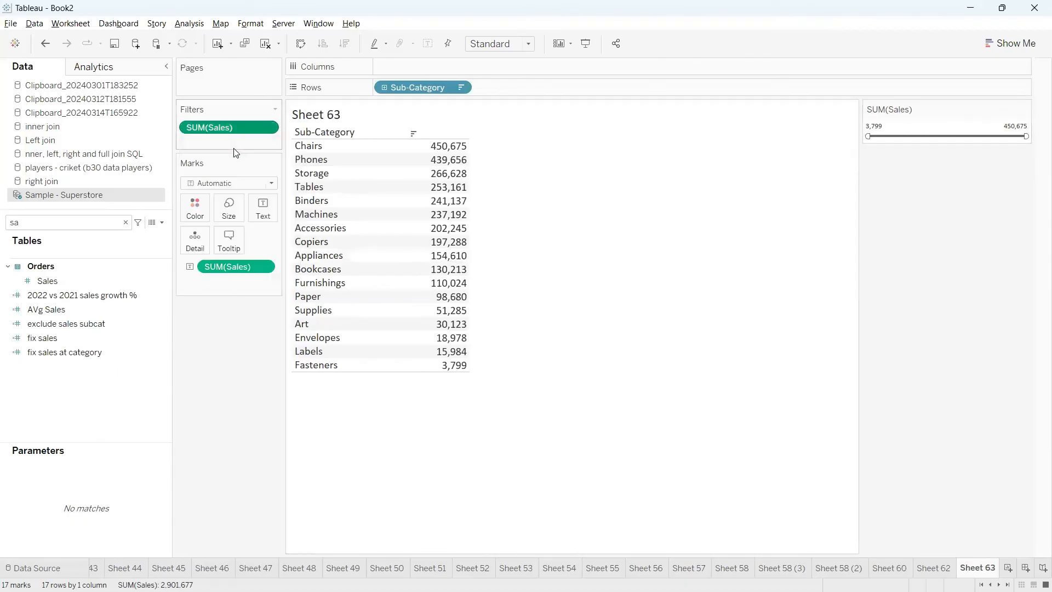
pyautogui.click(270, 133)
pyautogui.click(233, 147)
pyautogui.click(503, 222)
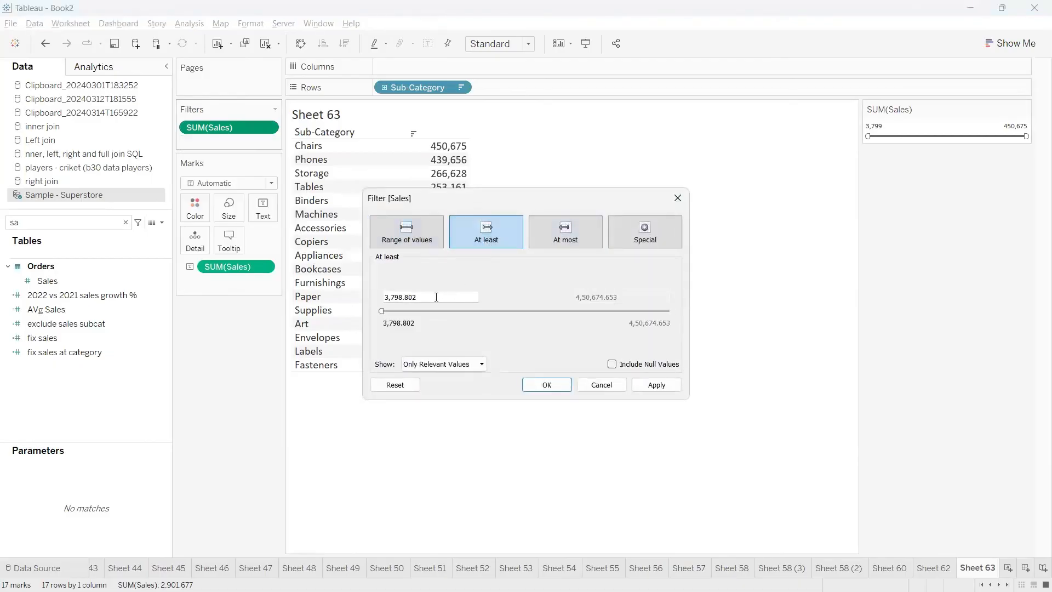
pyautogui.moveTo(436, 297); pyautogui.dragTo(366, 295)
pyautogui.write('50000')
pyautogui.moveTo(402, 286)
pyautogui.mouseDown()
pyautogui.moveTo(361, 298)
pyautogui.moveTo(422, 288)
pyautogui.moveTo(404, 277)
pyautogui.mouseUp()
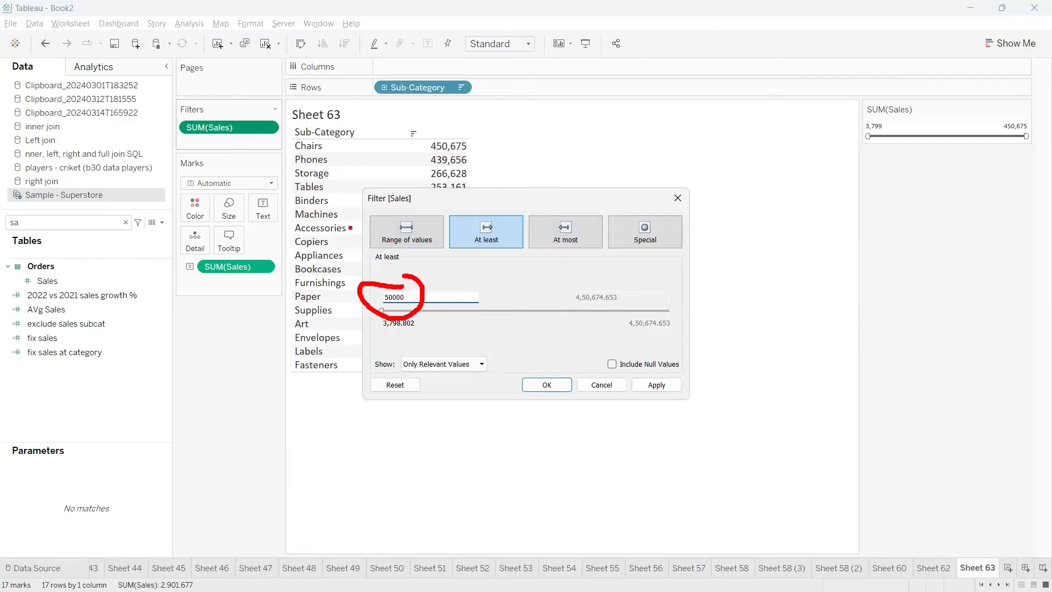
pyautogui.moveTo(408, 298)
pyautogui.mouseDown()
pyautogui.moveTo(499, 282)
pyautogui.moveTo(479, 306)
pyautogui.mouseUp()
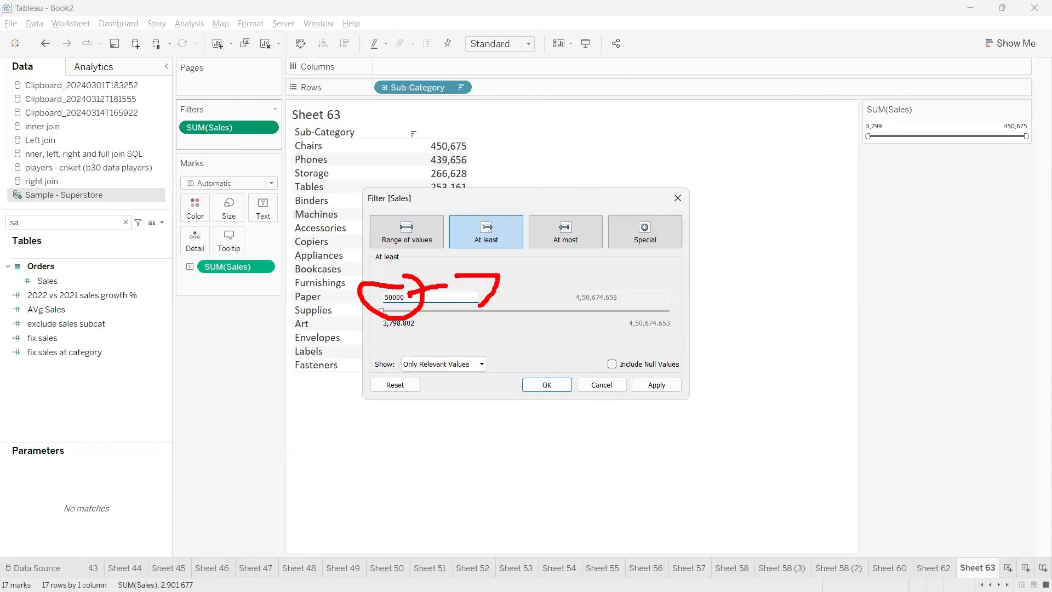
pyautogui.press('Escape')
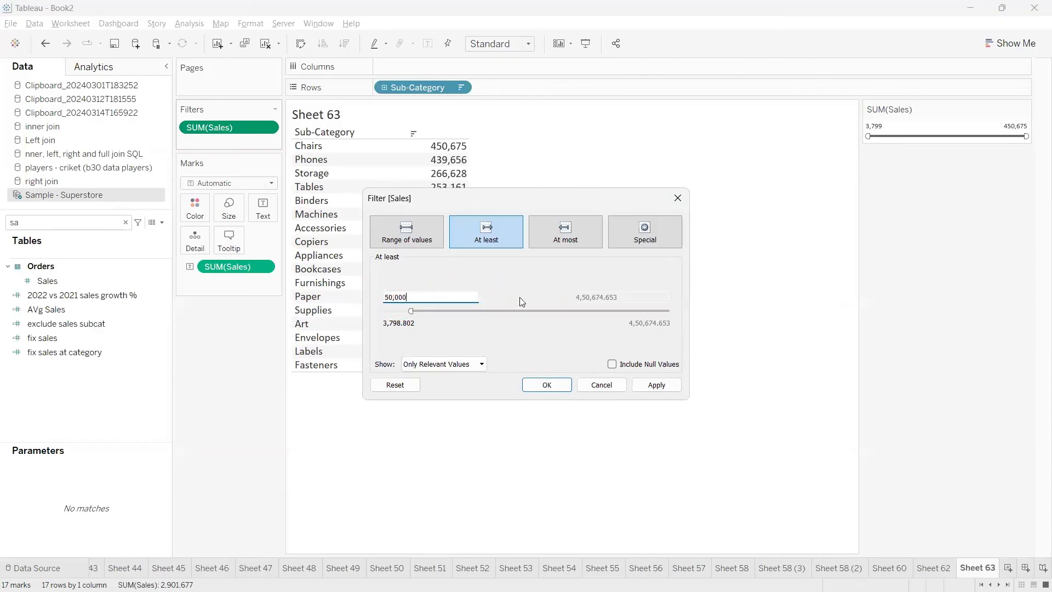
pyautogui.moveTo(544, 199); pyautogui.dragTo(768, 189)
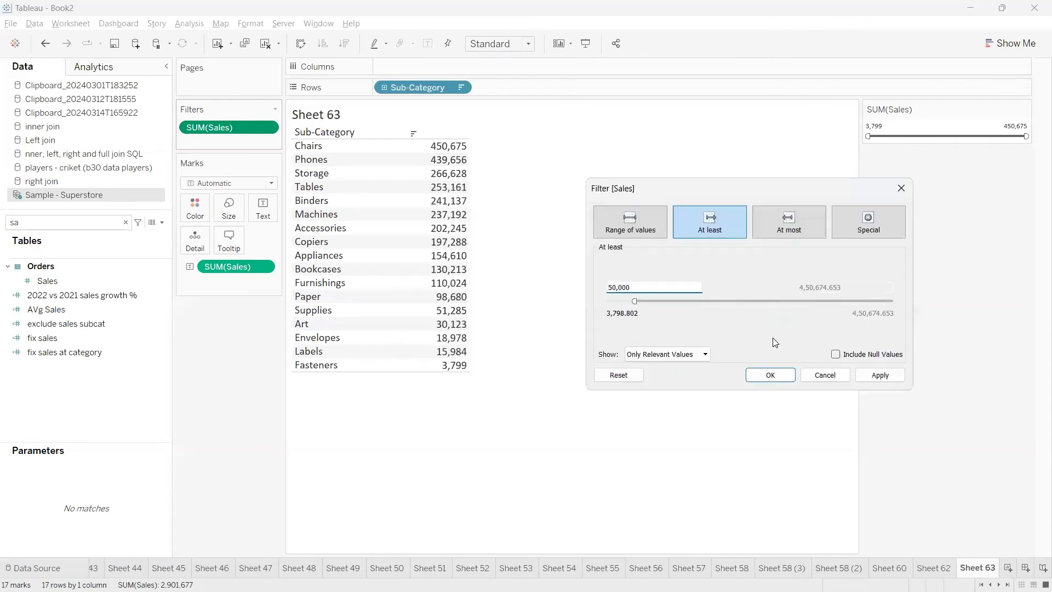
pyautogui.click(770, 375)
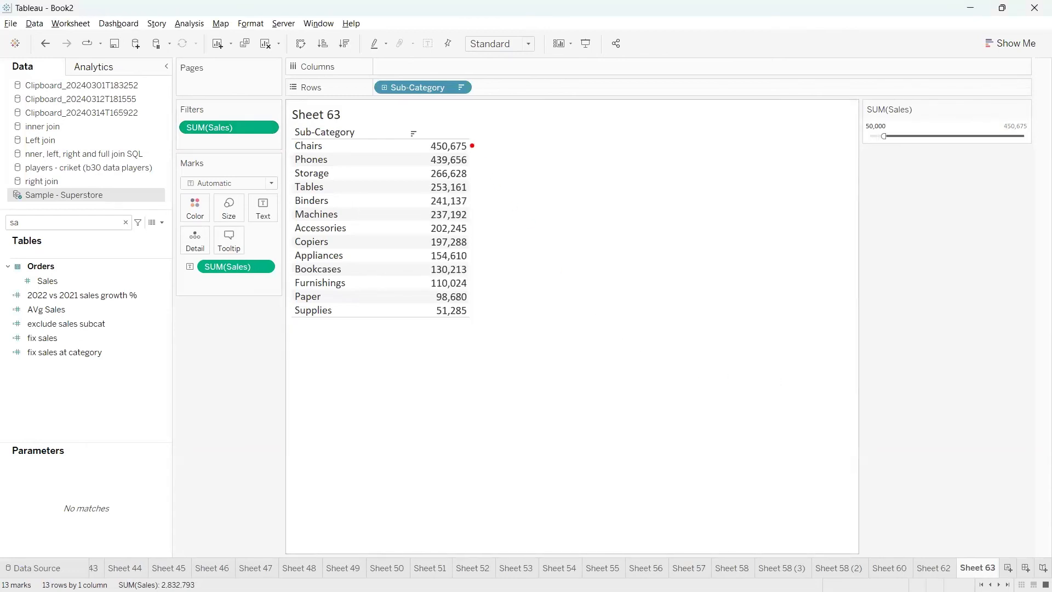
pyautogui.moveTo(471, 146)
pyautogui.mouseDown()
pyautogui.moveTo(545, 249)
pyautogui.moveTo(462, 333)
pyautogui.mouseUp()
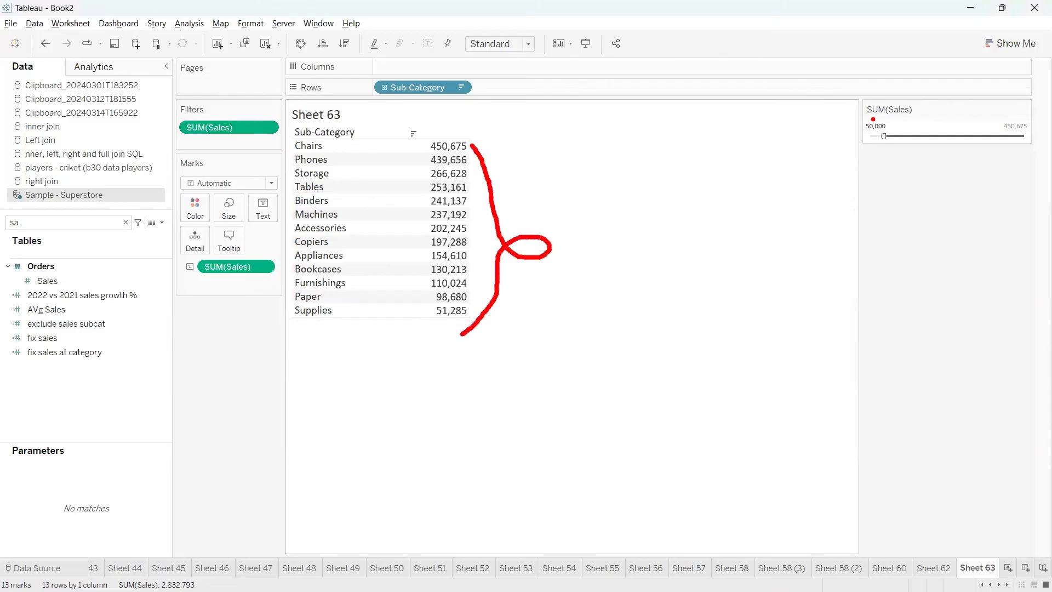
pyautogui.moveTo(871, 117)
pyautogui.mouseDown()
pyautogui.moveTo(881, 162)
pyautogui.moveTo(864, 118)
pyautogui.mouseUp()
pyautogui.moveTo(847, 169); pyautogui.dragTo(566, 315)
pyautogui.moveTo(826, 162); pyautogui.dragTo(842, 214)
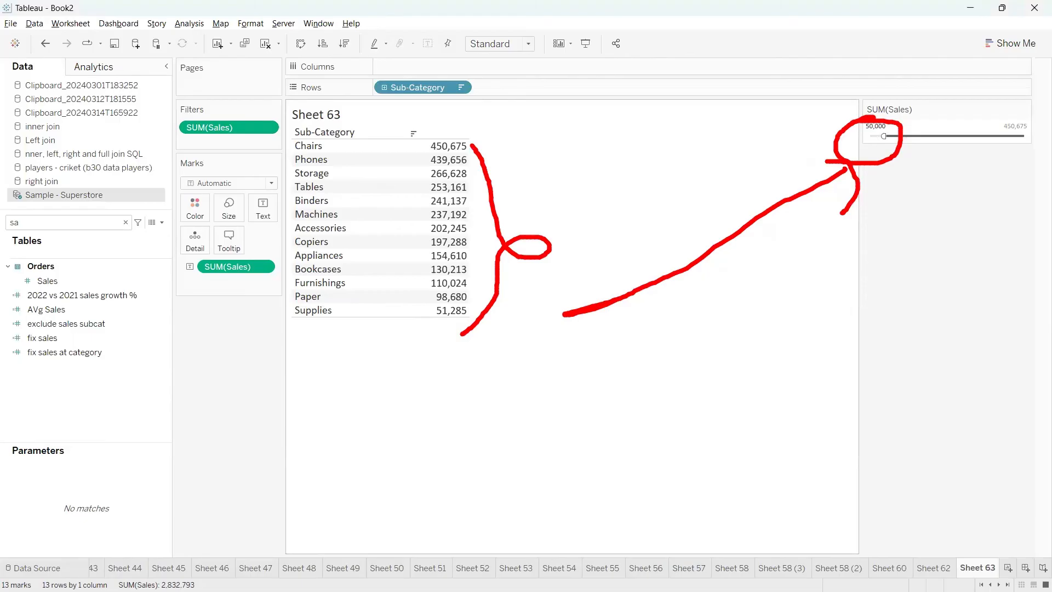
pyautogui.moveTo(381, 318)
pyautogui.mouseDown()
pyautogui.moveTo(236, 384)
pyautogui.moveTo(578, 420)
pyautogui.moveTo(363, 316)
pyautogui.moveTo(311, 334)
pyautogui.mouseUp()
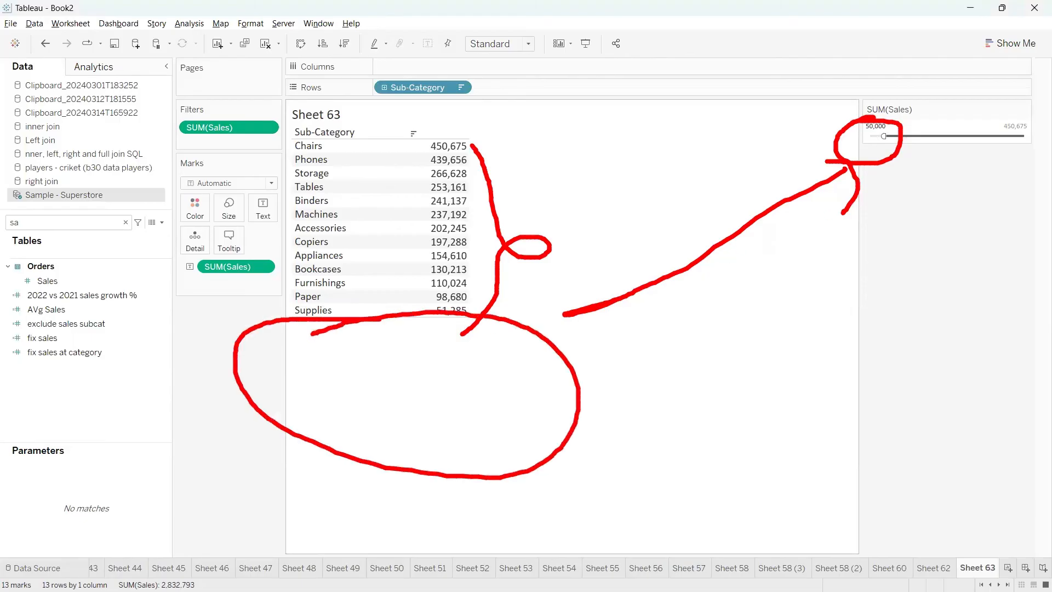
pyautogui.moveTo(986, 112)
pyautogui.mouseDown()
pyautogui.moveTo(1005, 168)
pyautogui.moveTo(984, 110)
pyautogui.mouseUp()
pyautogui.press('Escape')
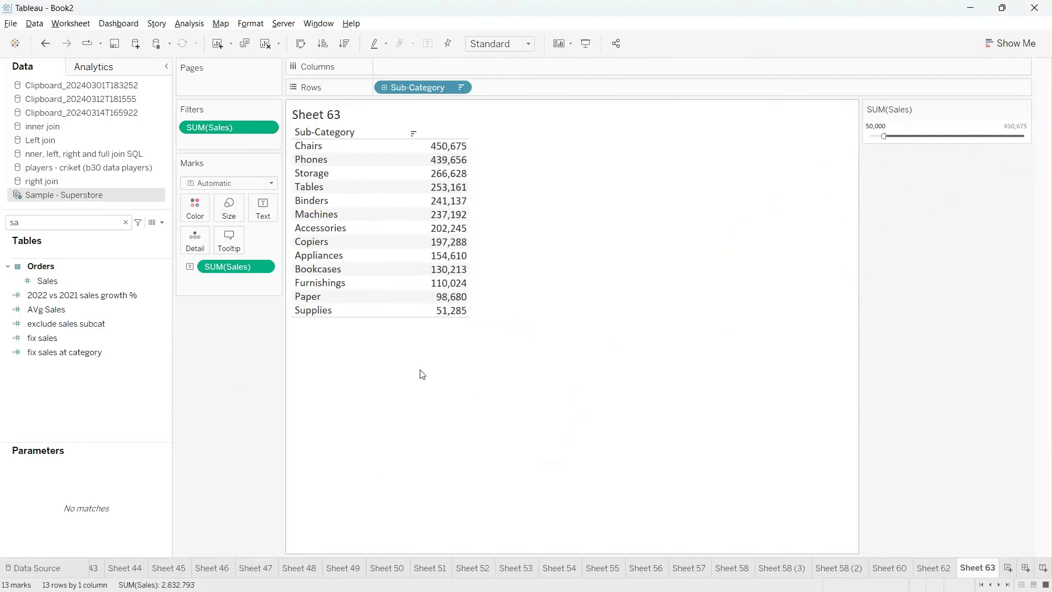
pyautogui.moveTo(310, 326)
pyautogui.mouseDown()
pyautogui.moveTo(438, 452)
pyautogui.moveTo(425, 327)
pyautogui.moveTo(263, 329)
pyautogui.mouseUp()
pyautogui.moveTo(512, 369); pyautogui.dragTo(656, 343)
pyautogui.moveTo(605, 334)
pyautogui.mouseDown()
pyautogui.moveTo(644, 335)
pyautogui.moveTo(641, 351)
pyautogui.mouseUp()
pyautogui.moveTo(298, 404); pyautogui.dragTo(323, 420)
pyautogui.moveTo(355, 377)
pyautogui.mouseDown()
pyautogui.moveTo(378, 399)
pyautogui.moveTo(385, 364)
pyautogui.mouseUp()
pyautogui.moveTo(385, 364)
pyautogui.mouseDown()
pyautogui.moveTo(413, 385)
pyautogui.moveTo(460, 384)
pyautogui.moveTo(466, 345)
pyautogui.moveTo(525, 421)
pyautogui.mouseUp()
pyautogui.moveTo(491, 403); pyautogui.dragTo(524, 422)
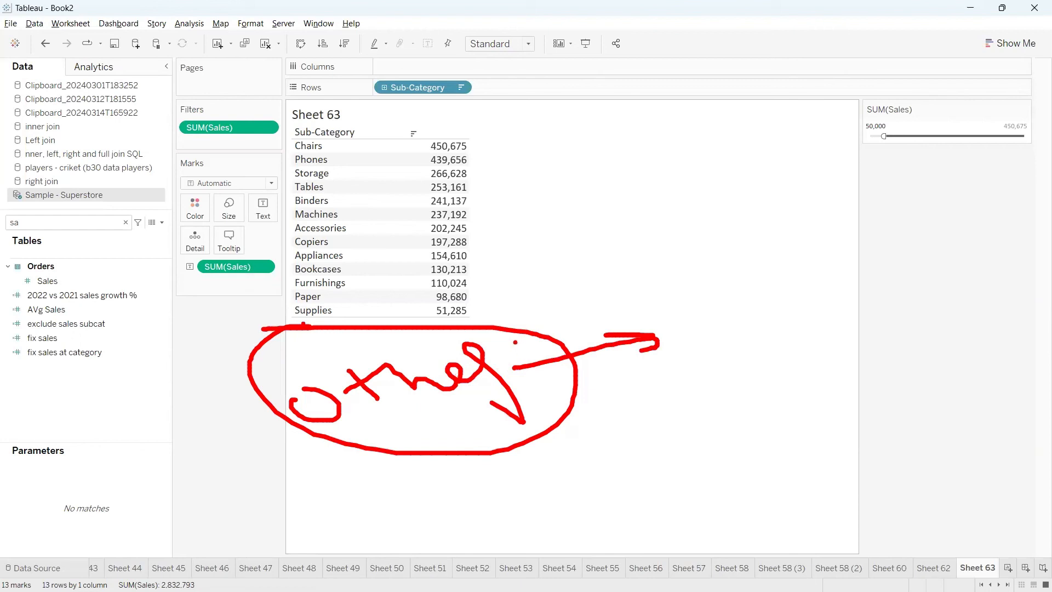
pyautogui.moveTo(515, 342)
pyautogui.mouseDown()
pyautogui.moveTo(517, 373)
pyautogui.moveTo(548, 341)
pyautogui.moveTo(662, 336)
pyautogui.moveTo(652, 352)
pyautogui.mouseUp()
pyautogui.moveTo(686, 313)
pyautogui.mouseDown()
pyautogui.moveTo(661, 335)
pyautogui.moveTo(837, 338)
pyautogui.moveTo(679, 310)
pyautogui.moveTo(709, 352)
pyautogui.moveTo(723, 337)
pyautogui.moveTo(775, 330)
pyautogui.mouseUp()
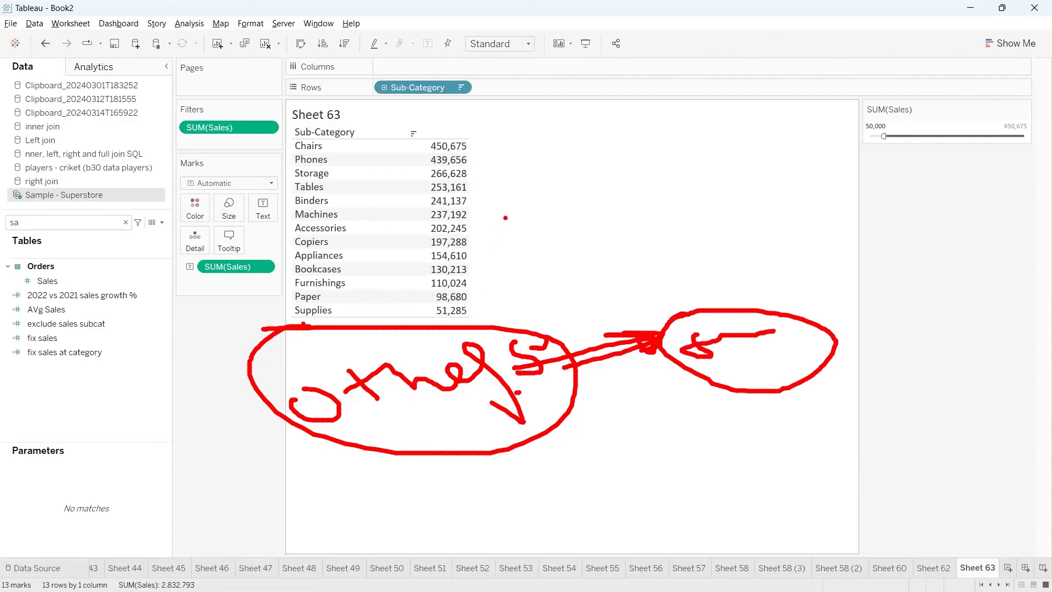
pyautogui.moveTo(484, 141)
pyautogui.mouseDown()
pyautogui.moveTo(540, 213)
pyautogui.moveTo(473, 309)
pyautogui.mouseUp()
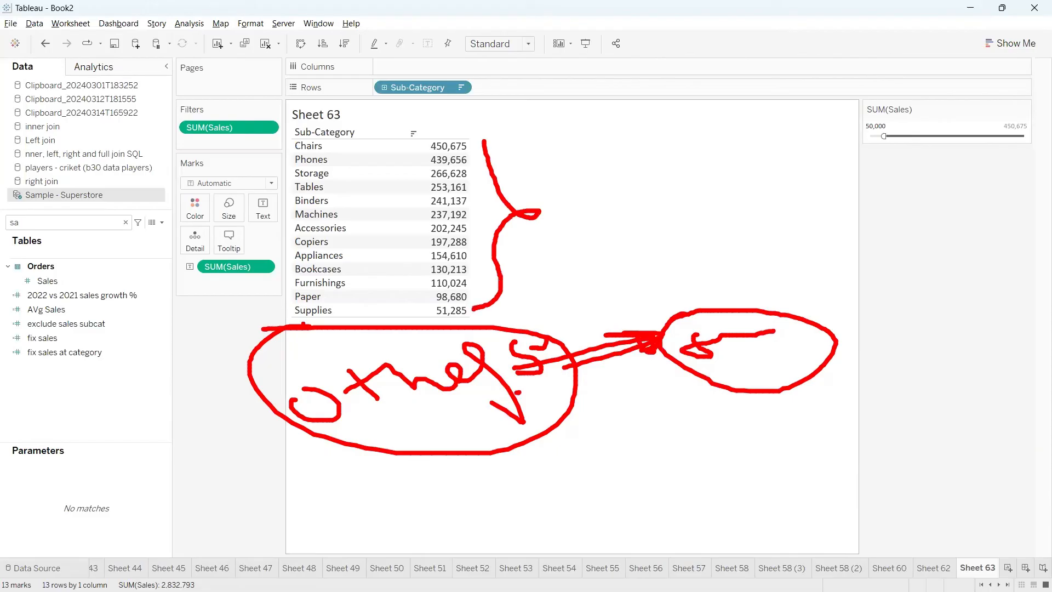
pyautogui.moveTo(306, 328)
pyautogui.mouseDown()
pyautogui.moveTo(266, 372)
pyautogui.moveTo(468, 451)
pyautogui.moveTo(438, 332)
pyautogui.moveTo(282, 331)
pyautogui.mouseUp()
pyautogui.click(372, 356)
pyautogui.moveTo(503, 368)
pyautogui.mouseDown()
pyautogui.moveTo(632, 355)
pyautogui.moveTo(647, 377)
pyautogui.moveTo(561, 352)
pyautogui.mouseUp()
pyautogui.moveTo(673, 359)
pyautogui.mouseDown()
pyautogui.moveTo(703, 336)
pyautogui.moveTo(679, 359)
pyautogui.mouseUp()
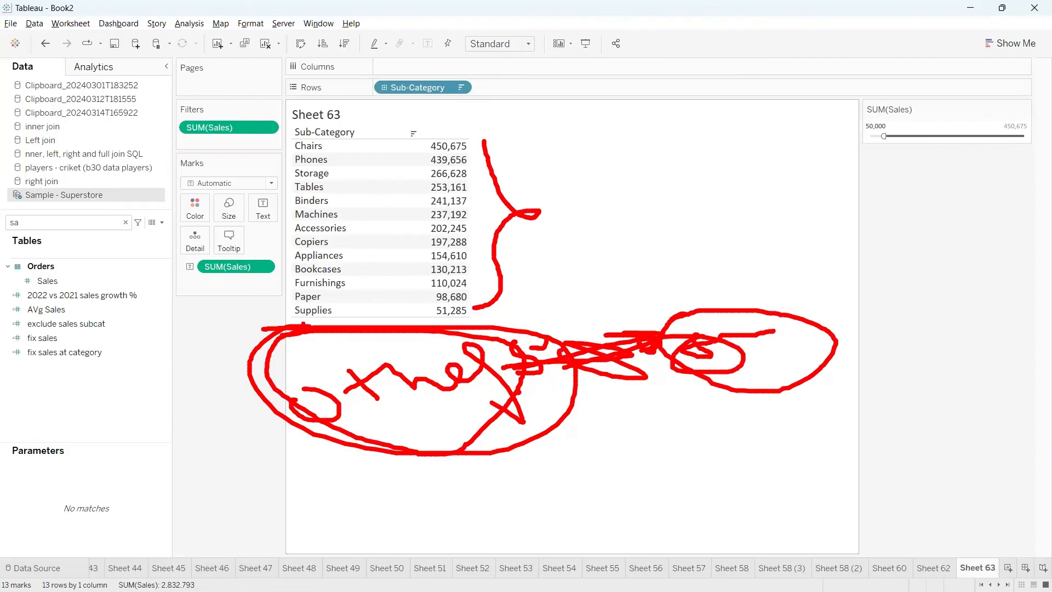
pyautogui.press('Escape')
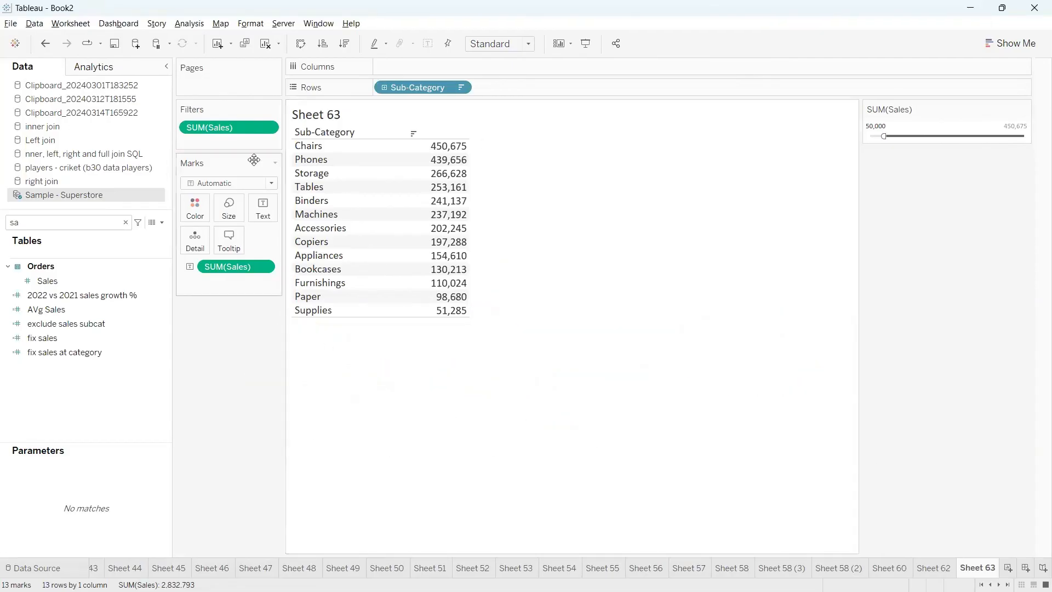
# Remove the Sales filter from the worksheet and search the data fields for "sub"
pyautogui.moveTo(243, 131); pyautogui.dragTo(229, 395)
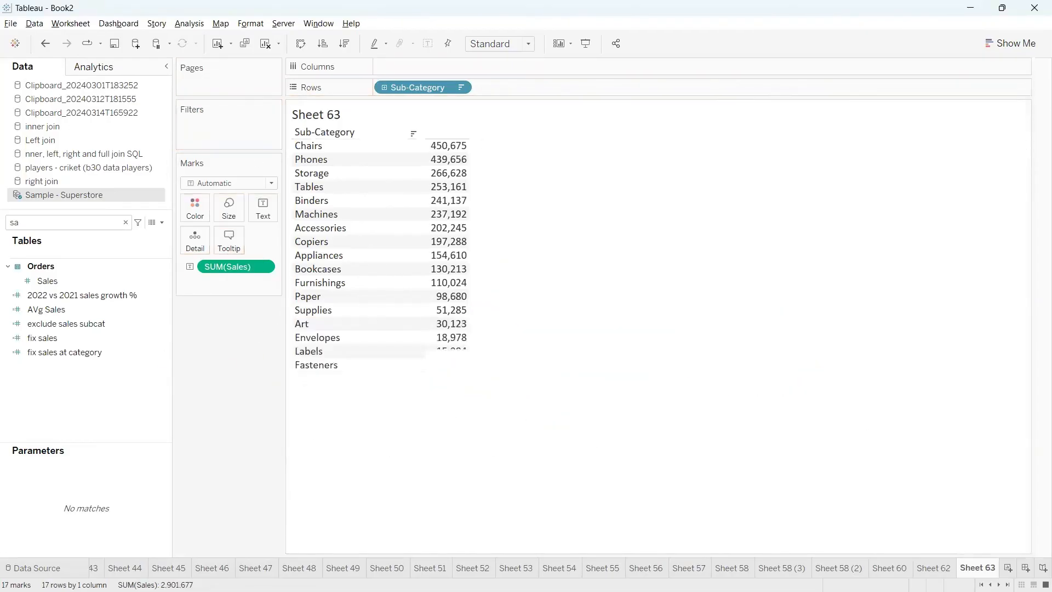
pyautogui.click(126, 222)
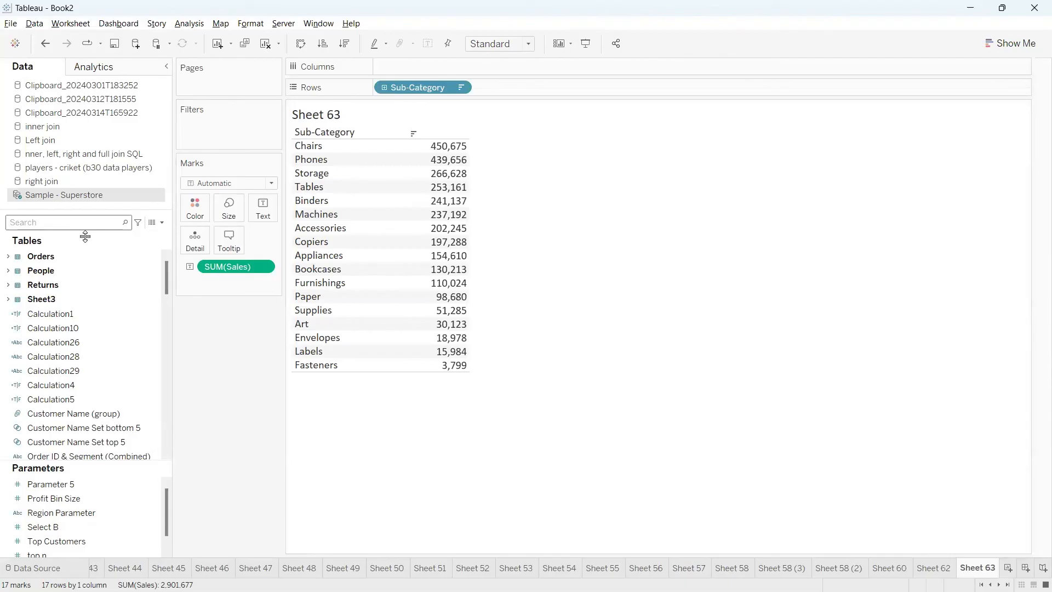
pyautogui.write('sub')
pyautogui.click(75, 316)
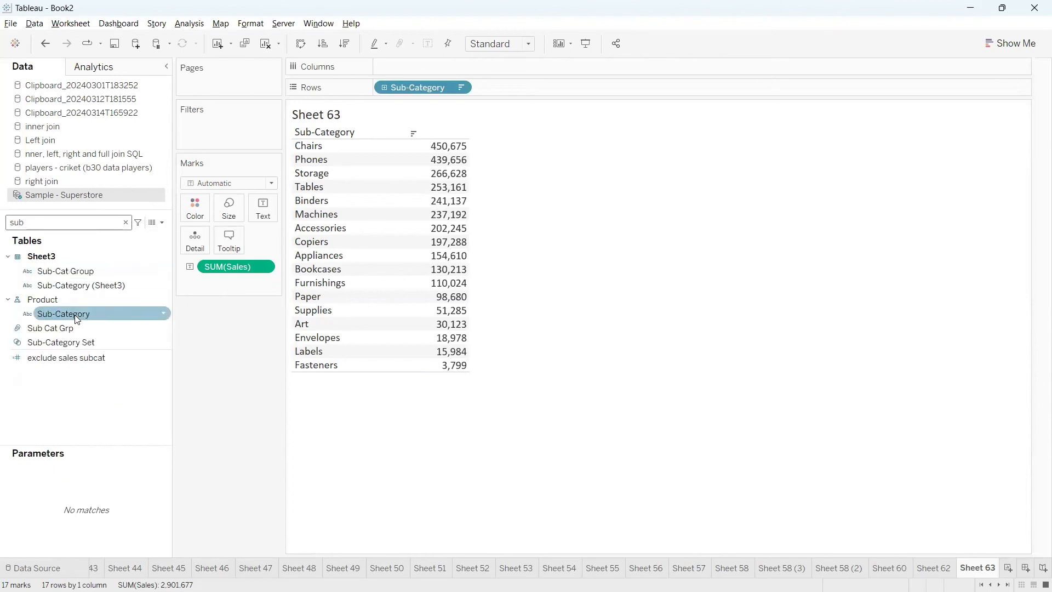
pyautogui.moveTo(76, 318); pyautogui.dragTo(202, 141)
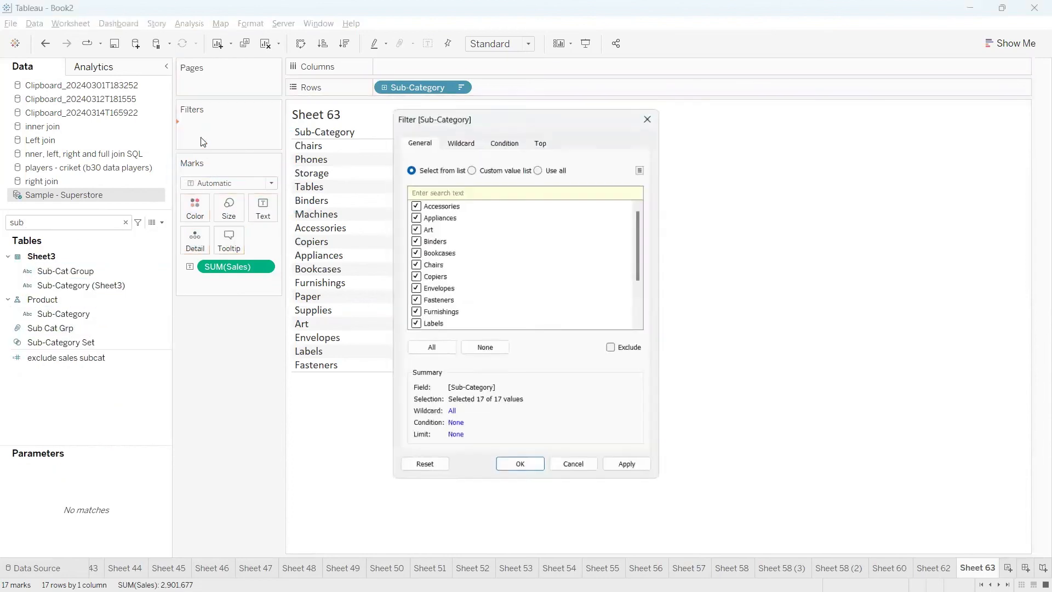
pyautogui.click(539, 166)
pyautogui.click(514, 143)
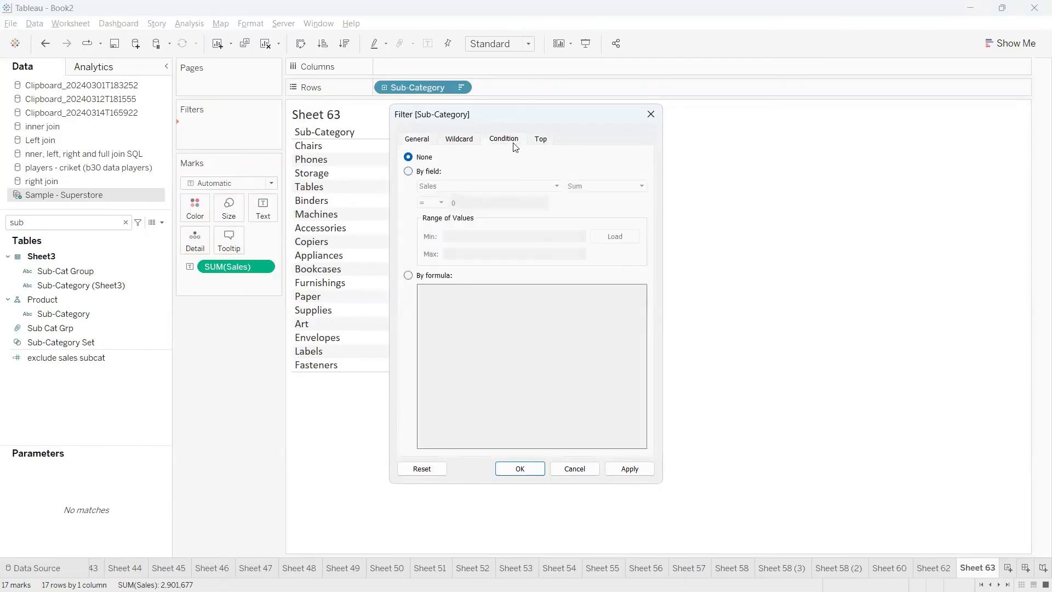
pyautogui.click(408, 171)
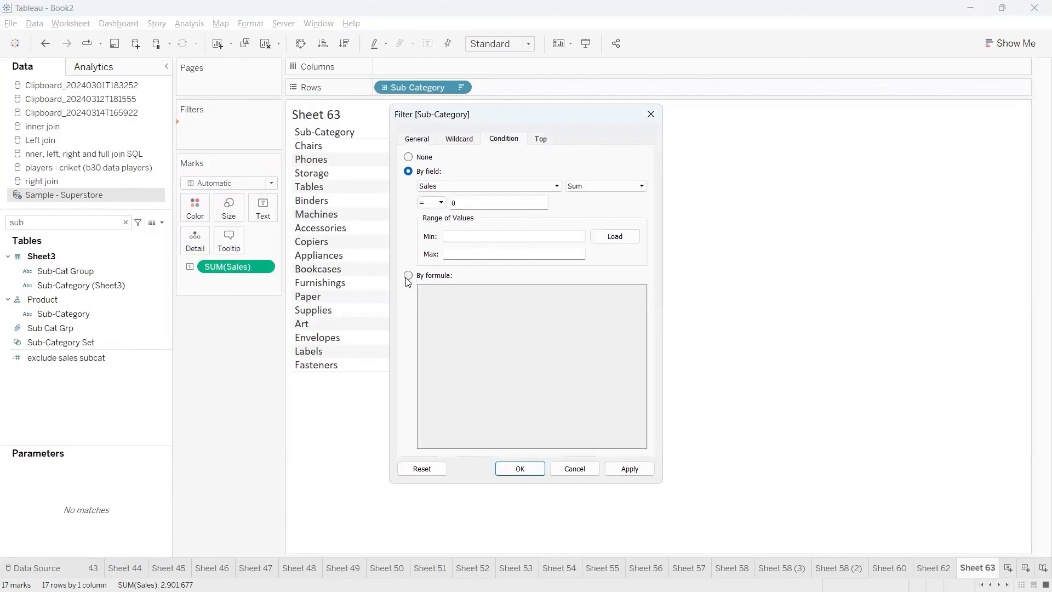
pyautogui.click(408, 275)
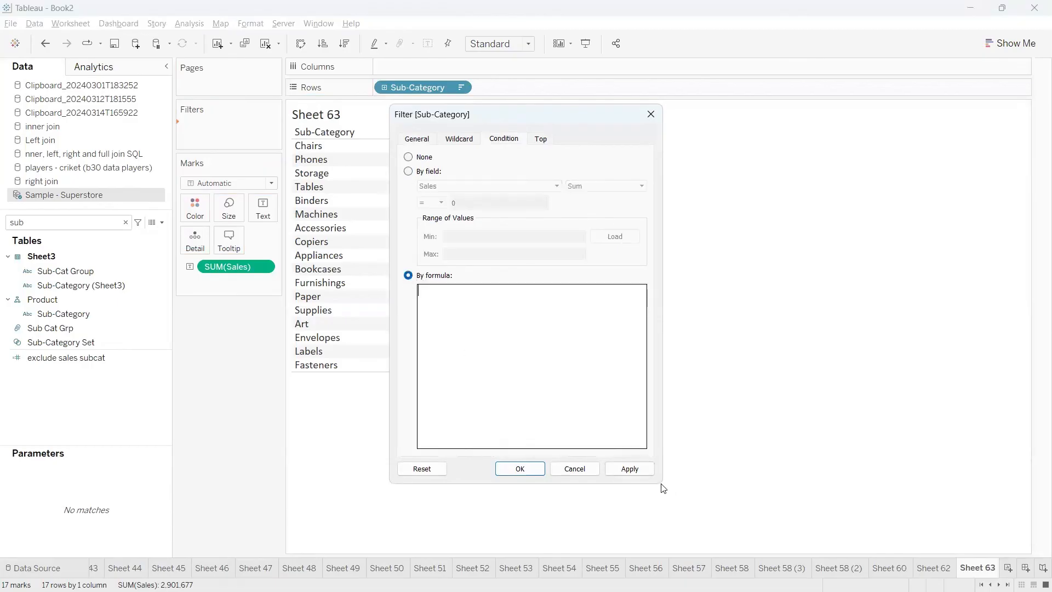
pyautogui.click(440, 303)
pyautogui.write('sum')
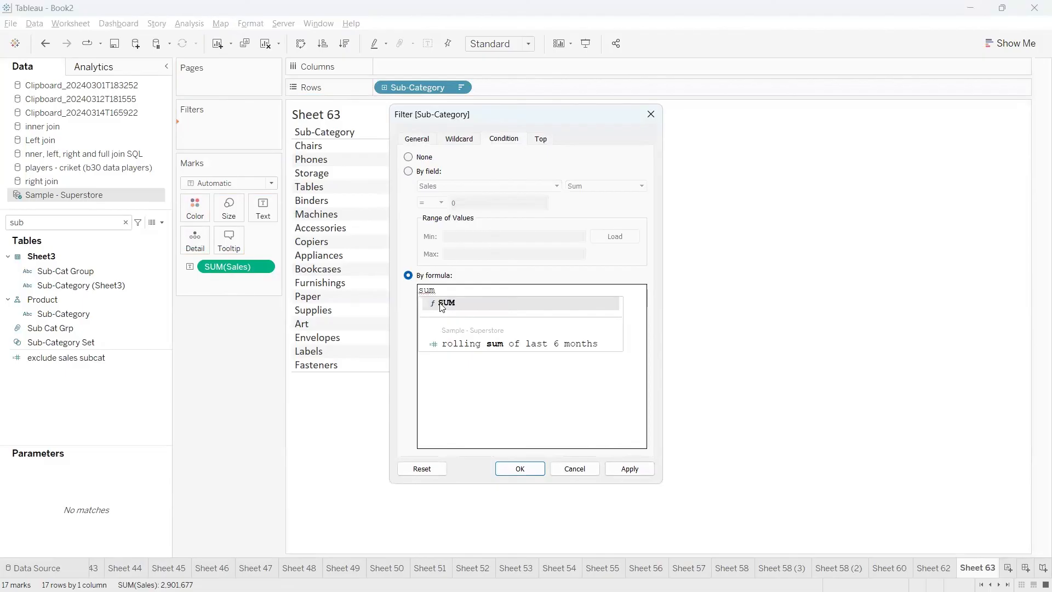
pyautogui.click(441, 305)
pyautogui.write('sal')
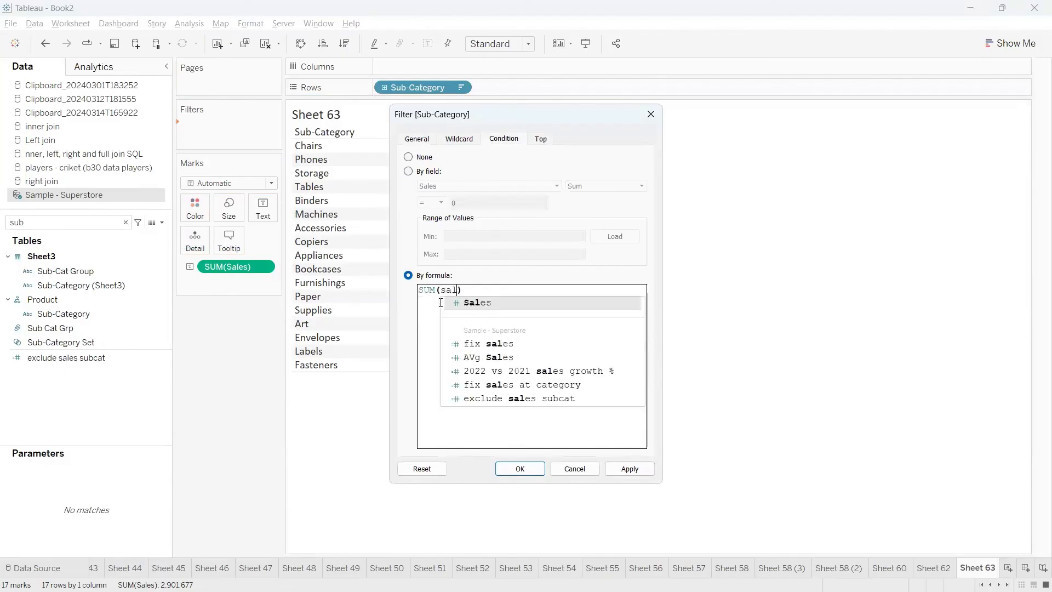
pyautogui.click(441, 303)
pyautogui.write('>=')
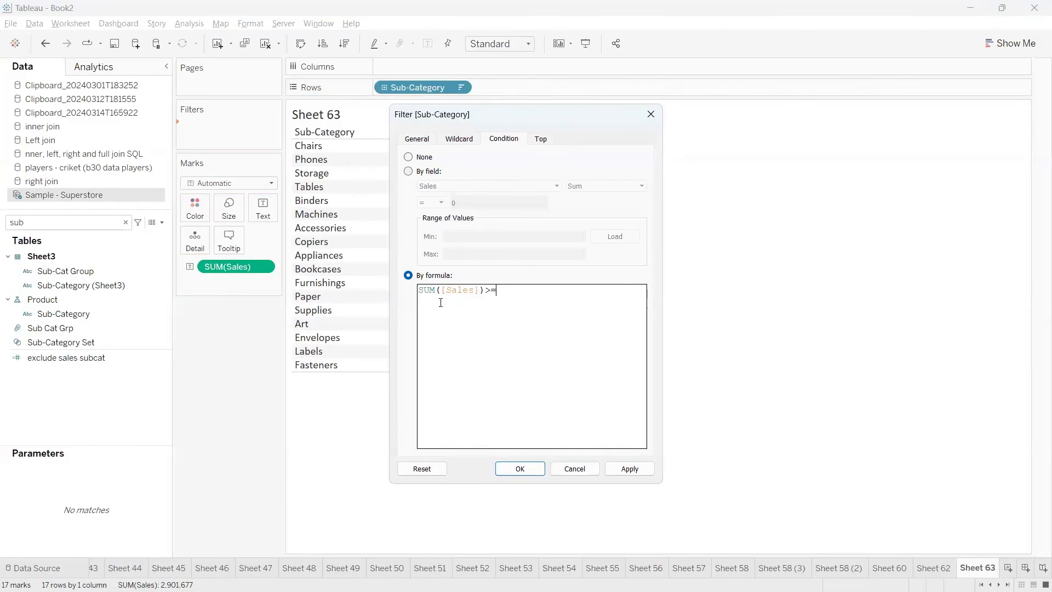
pyautogui.write('50000')
pyautogui.click(651, 114)
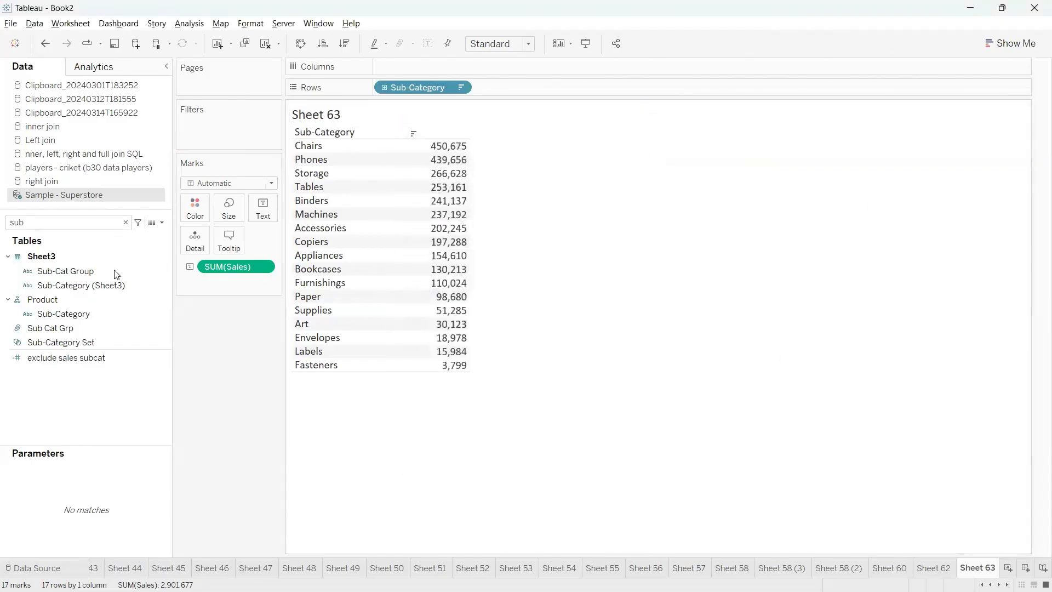
# Start a new set from the Sub-Category field in the Product hierarchy and base it on all members
pyautogui.click(68, 314)
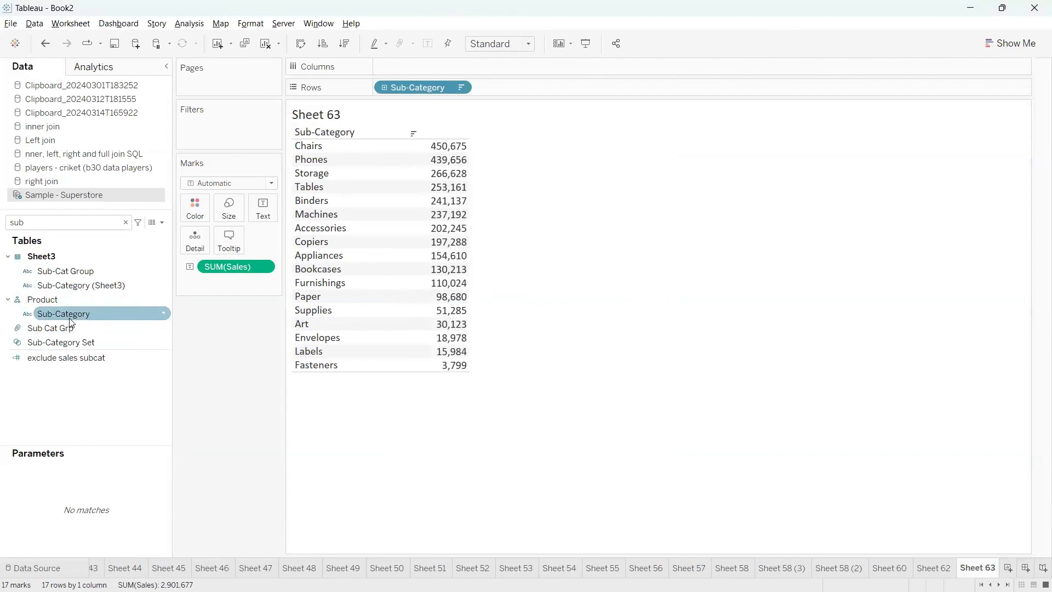
pyautogui.moveTo(70, 324)
pyautogui.mouseDown()
pyautogui.moveTo(169, 306)
pyautogui.moveTo(114, 327)
pyautogui.moveTo(90, 323)
pyautogui.mouseUp()
pyautogui.click(162, 315)
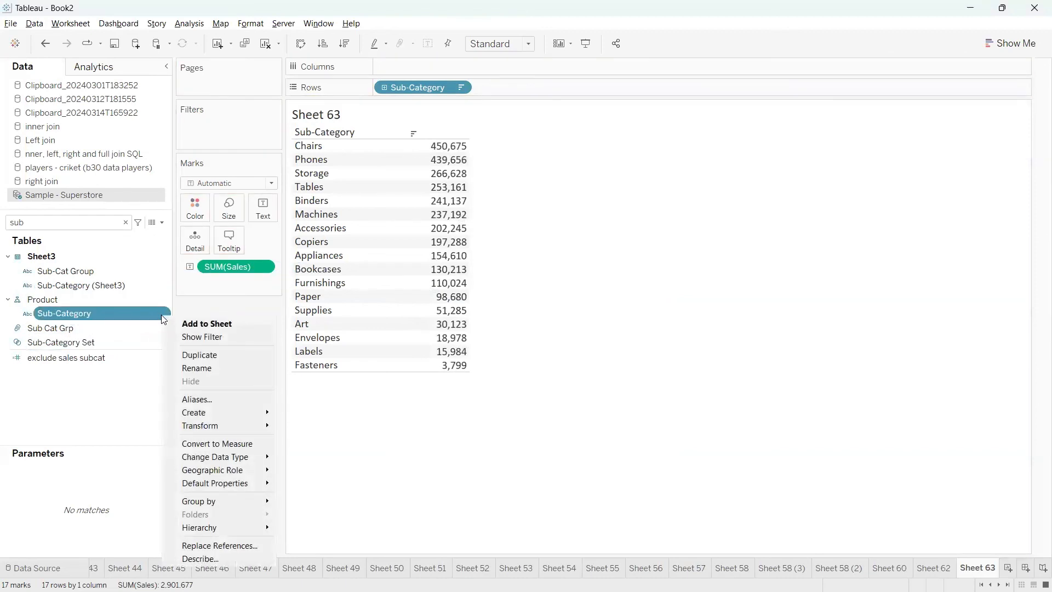
pyautogui.moveTo(211, 415)
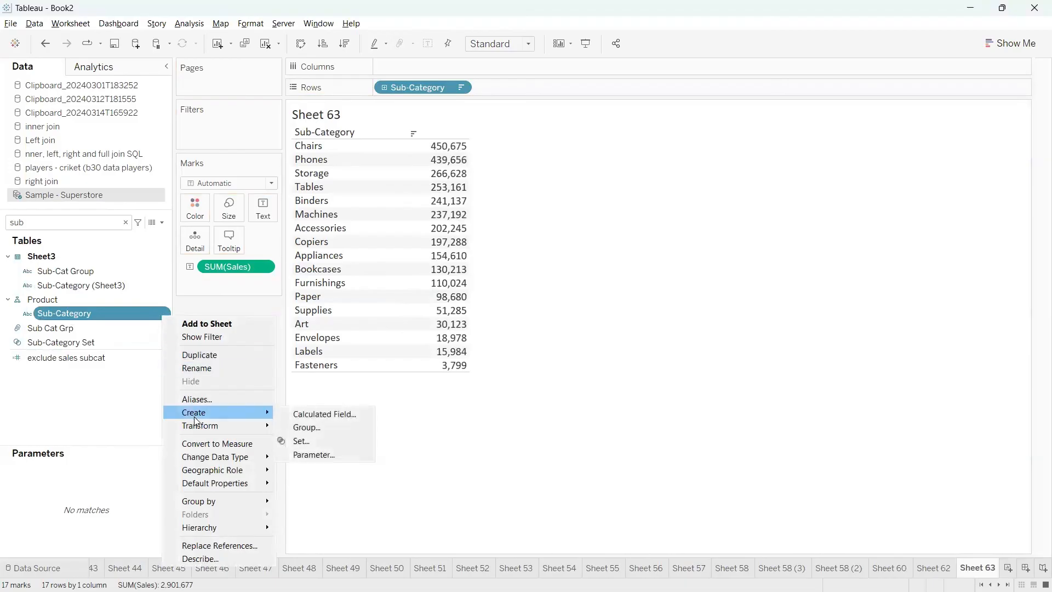
pyautogui.click(310, 442)
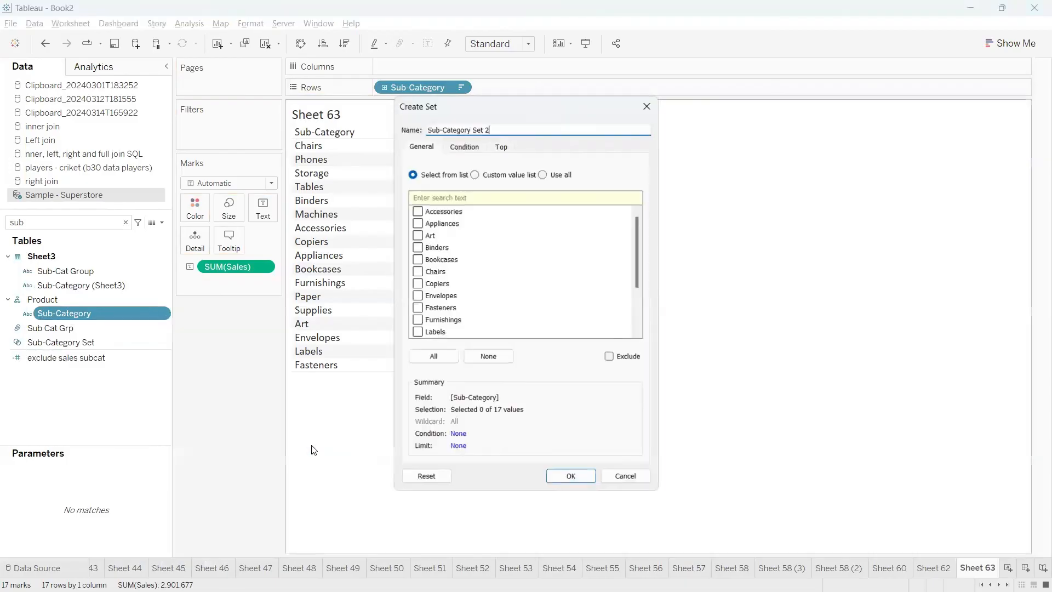
pyautogui.click(543, 175)
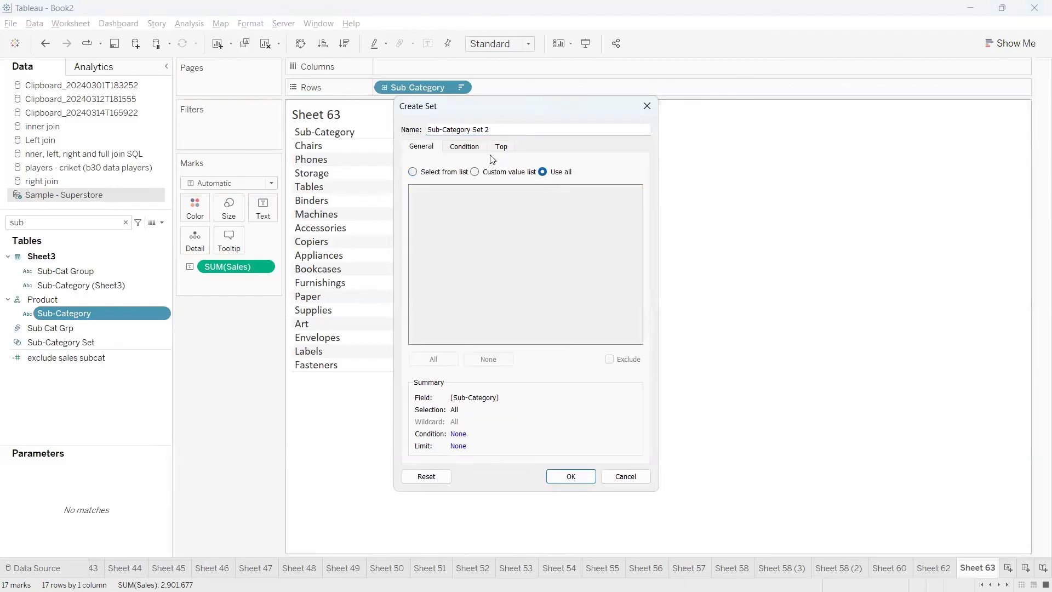
# Limit the set's members with the formula condition SUM([Sales])>=50000
pyautogui.click(463, 150)
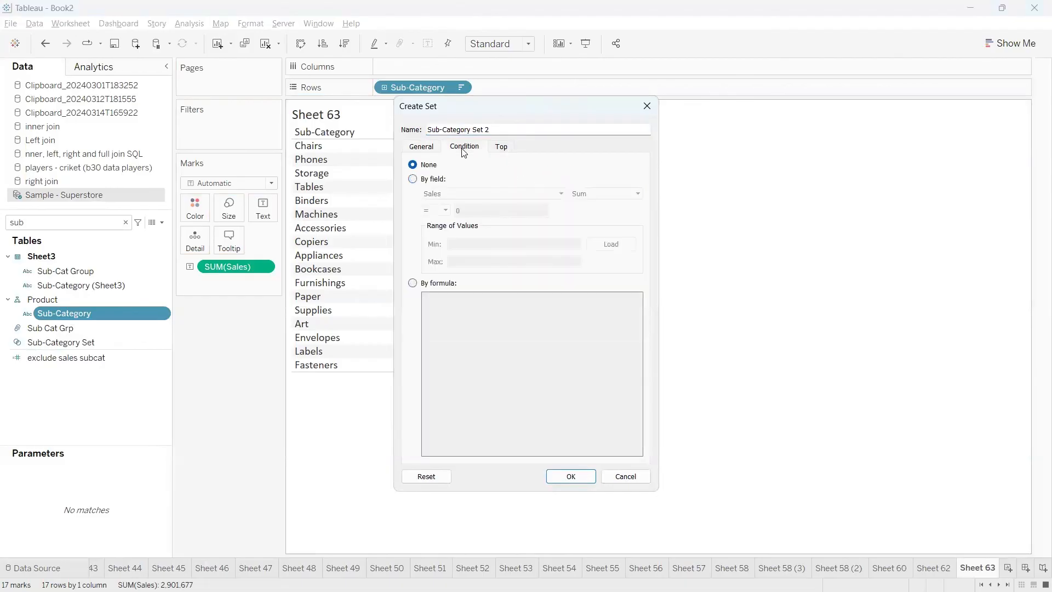
pyautogui.click(413, 284)
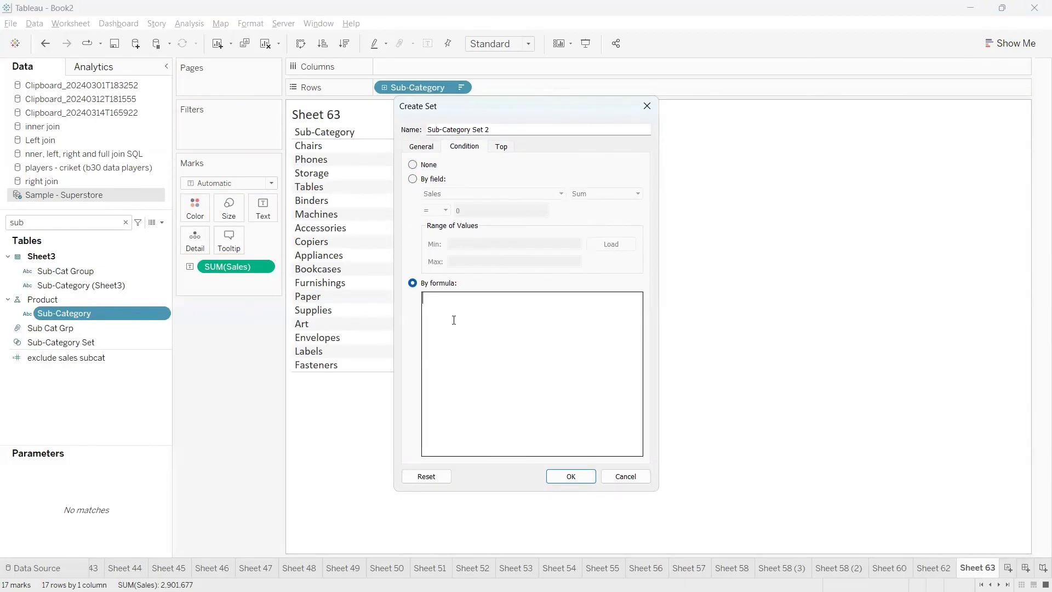
pyautogui.write('su')
pyautogui.press('Return')
pyautogui.write('s')
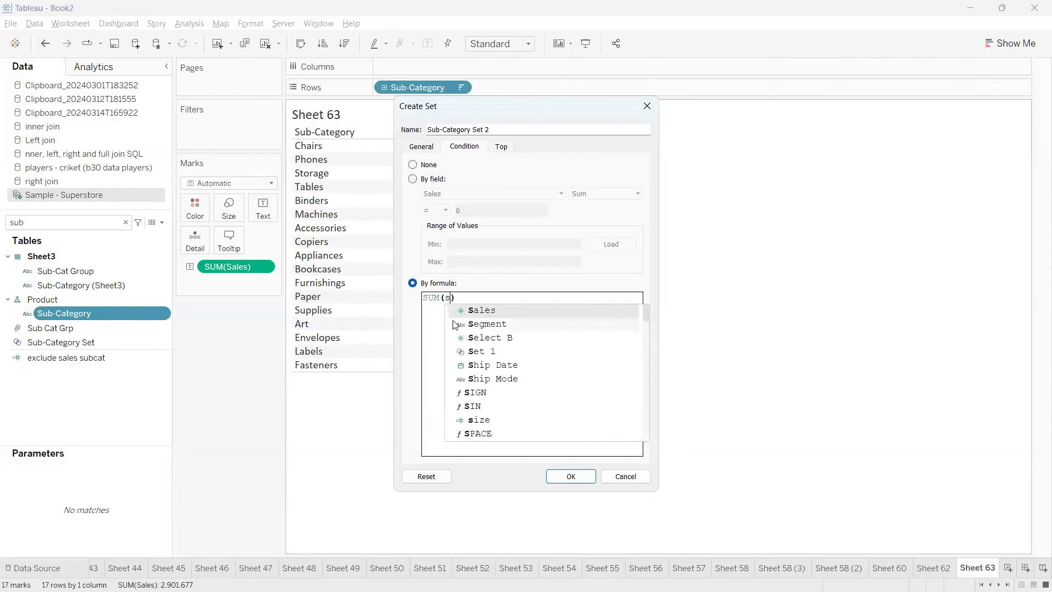
pyautogui.write('al')
pyautogui.press('Return')
pyautogui.write('>=')
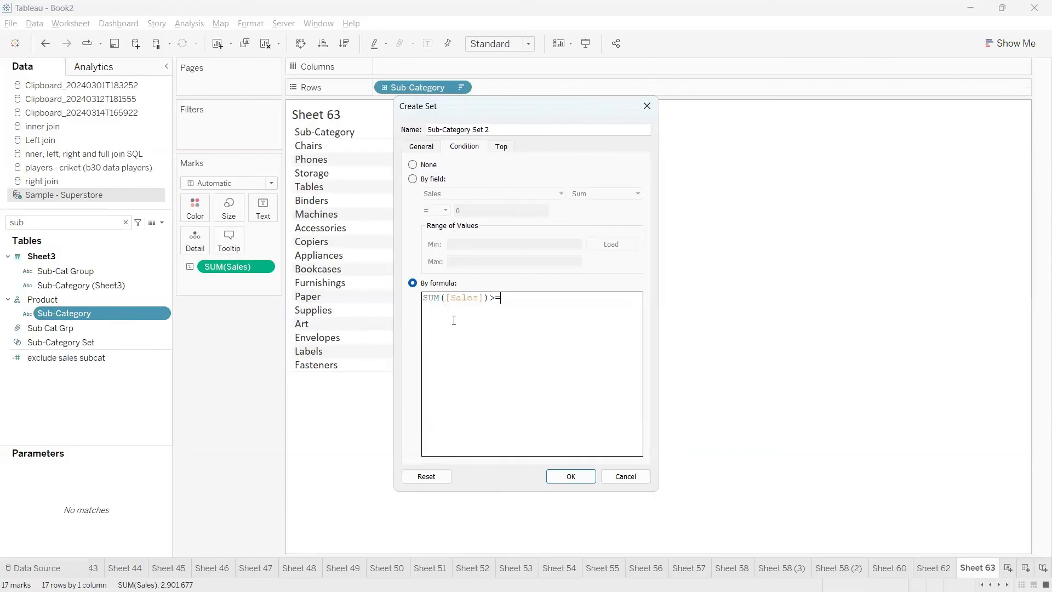
pyautogui.write('500000')
pyautogui.moveTo(455, 117)
pyautogui.mouseDown()
pyautogui.moveTo(402, 126)
pyautogui.moveTo(564, 143)
pyautogui.moveTo(436, 122)
pyautogui.mouseUp()
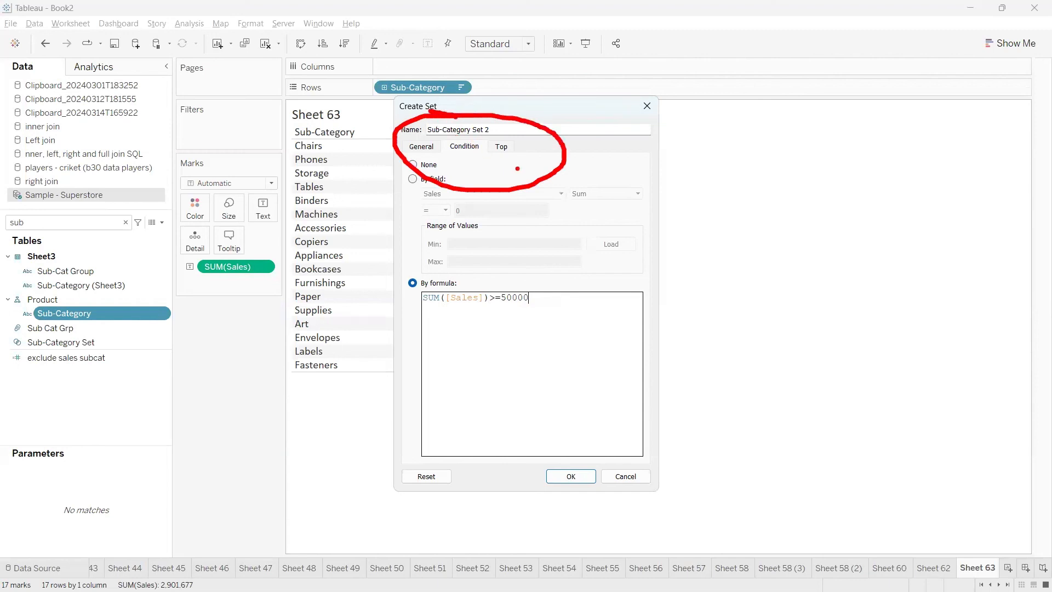
pyautogui.moveTo(531, 172); pyautogui.dragTo(722, 233)
pyautogui.moveTo(731, 186)
pyautogui.mouseDown()
pyautogui.moveTo(754, 222)
pyautogui.moveTo(776, 167)
pyautogui.mouseUp()
pyautogui.moveTo(724, 268)
pyautogui.mouseDown()
pyautogui.moveTo(713, 286)
pyautogui.moveTo(734, 270)
pyautogui.moveTo(810, 271)
pyautogui.mouseUp()
pyautogui.moveTo(814, 233)
pyautogui.mouseDown()
pyautogui.moveTo(853, 267)
pyautogui.moveTo(840, 242)
pyautogui.mouseUp()
pyautogui.moveTo(480, 296)
pyautogui.mouseDown()
pyautogui.moveTo(441, 282)
pyautogui.moveTo(384, 314)
pyautogui.moveTo(555, 345)
pyautogui.moveTo(488, 283)
pyautogui.moveTo(452, 289)
pyautogui.mouseUp()
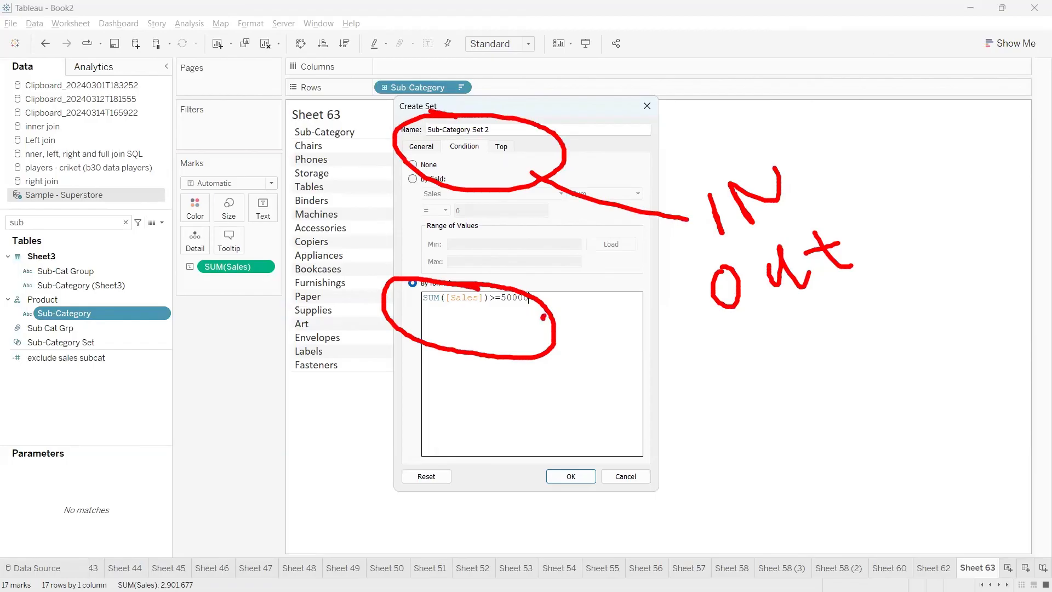
pyautogui.moveTo(543, 317)
pyautogui.mouseDown()
pyautogui.moveTo(683, 234)
pyautogui.moveTo(644, 234)
pyautogui.moveTo(674, 260)
pyautogui.moveTo(682, 298)
pyautogui.moveTo(933, 271)
pyautogui.moveTo(708, 247)
pyautogui.moveTo(699, 256)
pyautogui.mouseUp()
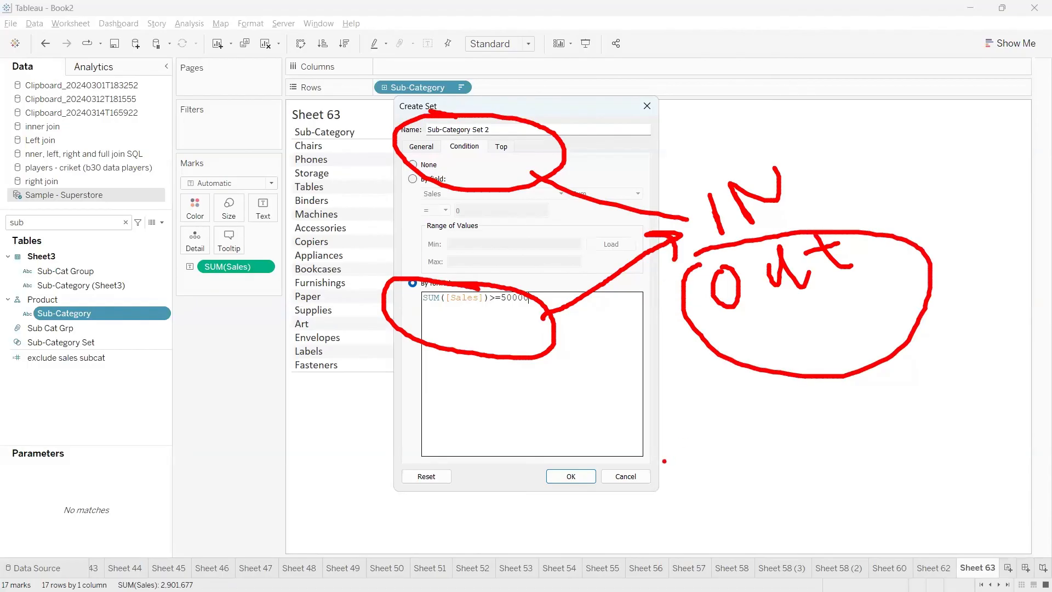
pyautogui.press('Escape')
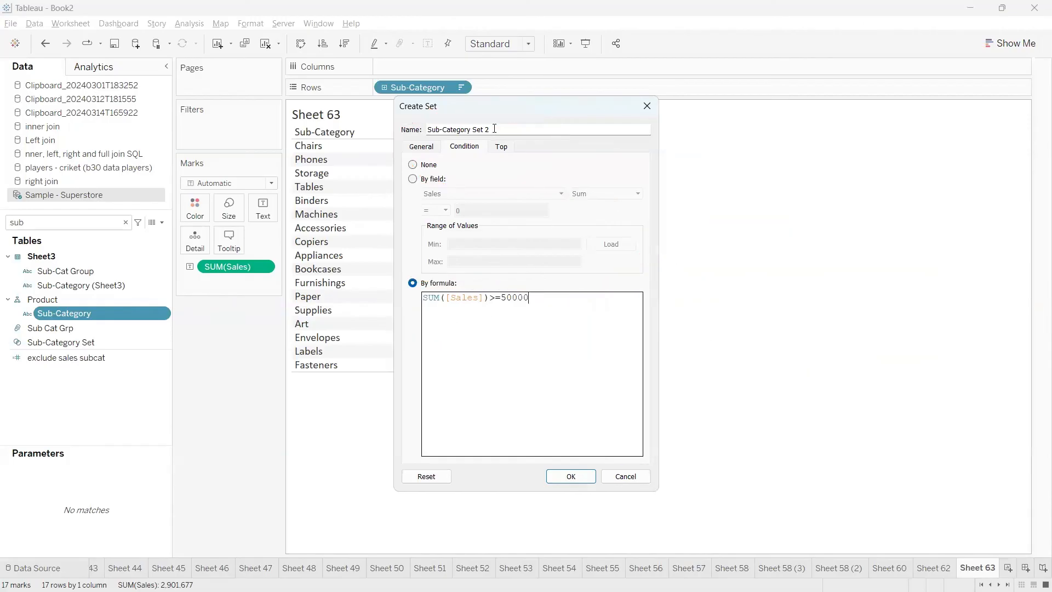
# Name the set "Sub-Category Set >= 50k" and create it
pyautogui.moveTo(494, 130)
pyautogui.mouseDown()
pyautogui.moveTo(433, 132)
pyautogui.moveTo(485, 132)
pyautogui.mouseUp()
pyautogui.write('>= 50k')
pyautogui.click(570, 476)
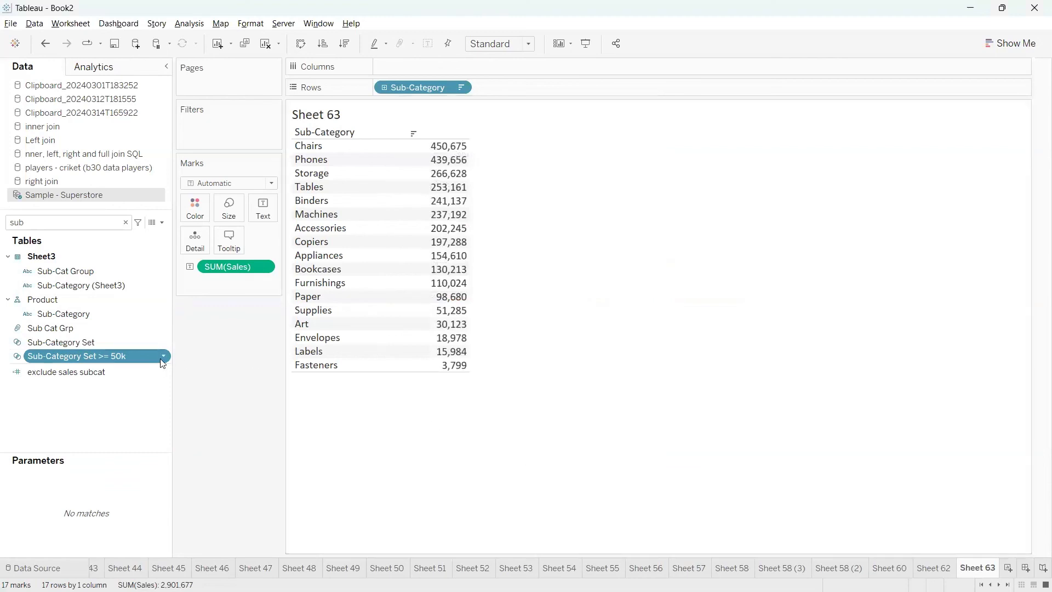
# Start a calculated field from the new set with the formula IF [Sub-Category Set >= 50k] THEN [Sub-Category] END
pyautogui.rightClick(163, 354)
pyautogui.moveTo(219, 246)
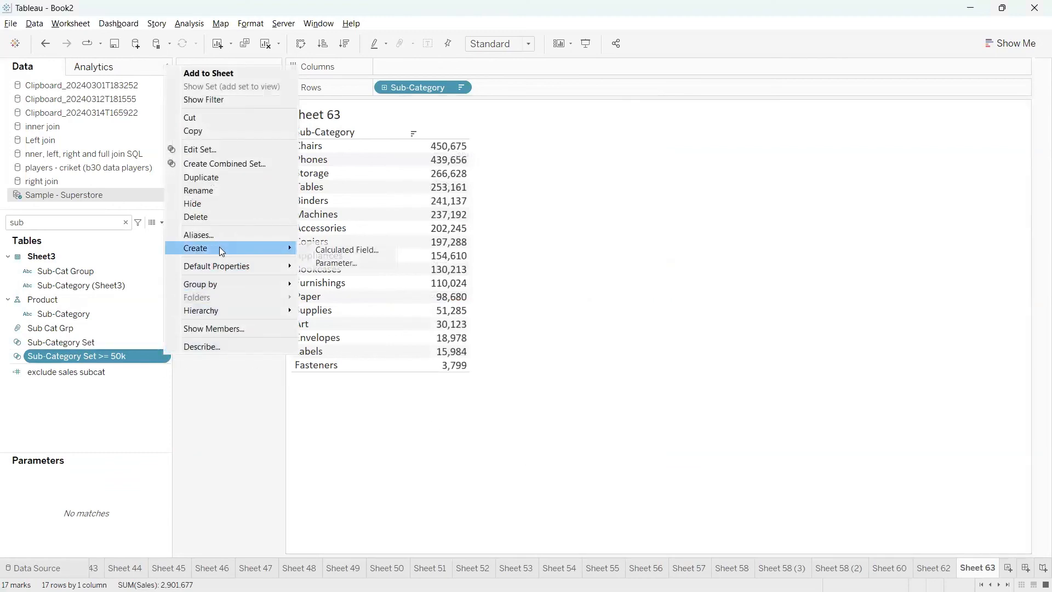
pyautogui.click(328, 251)
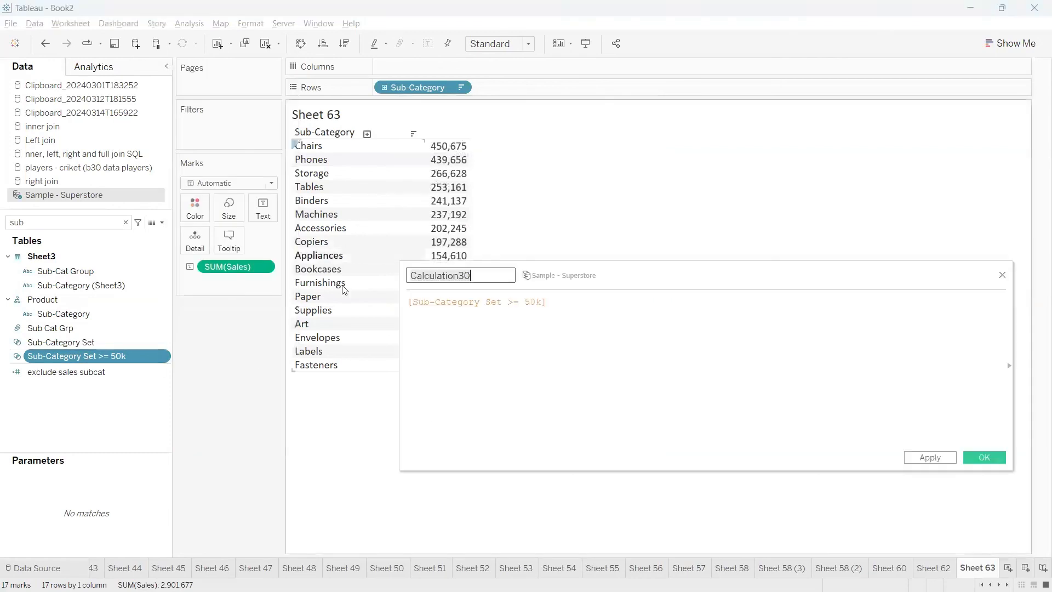
pyautogui.click(409, 303)
pyautogui.write('IF')
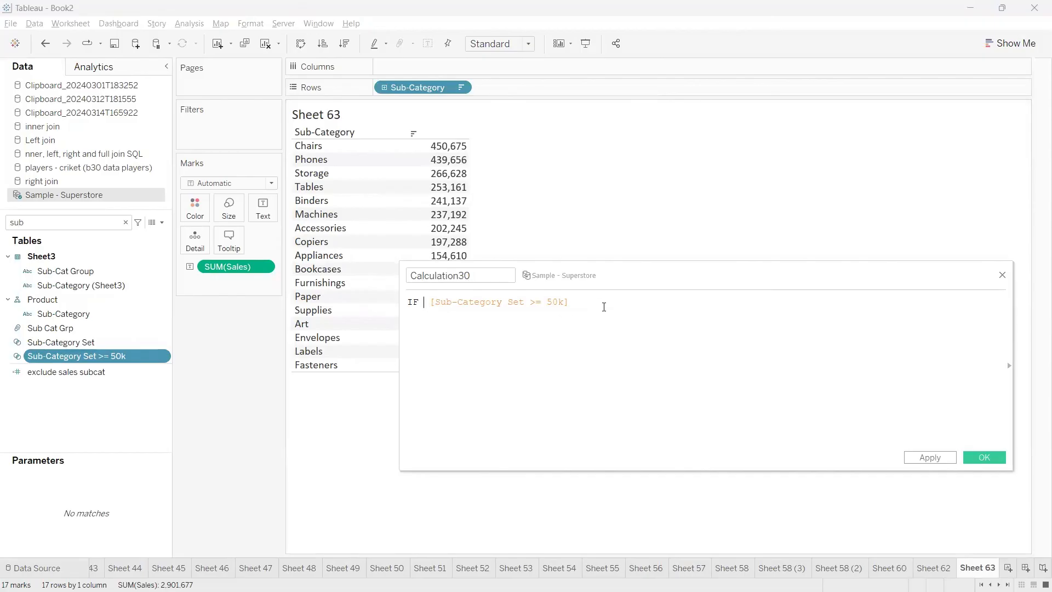
pyautogui.click(604, 307)
pyautogui.write('THEN')
pyautogui.moveTo(418, 88); pyautogui.dragTo(653, 329)
pyautogui.write('END')
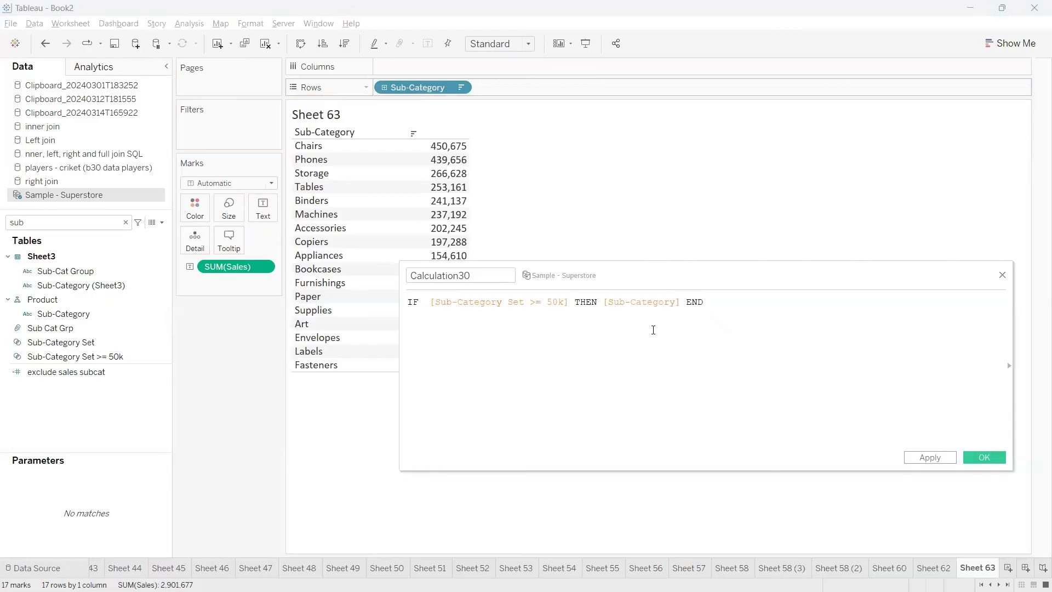
# Add an ELSE 'Other' branch on its own line before END in the calculated field's formula
pyautogui.press('Return')
pyautogui.press('Return')
pyautogui.write('ELSE ')
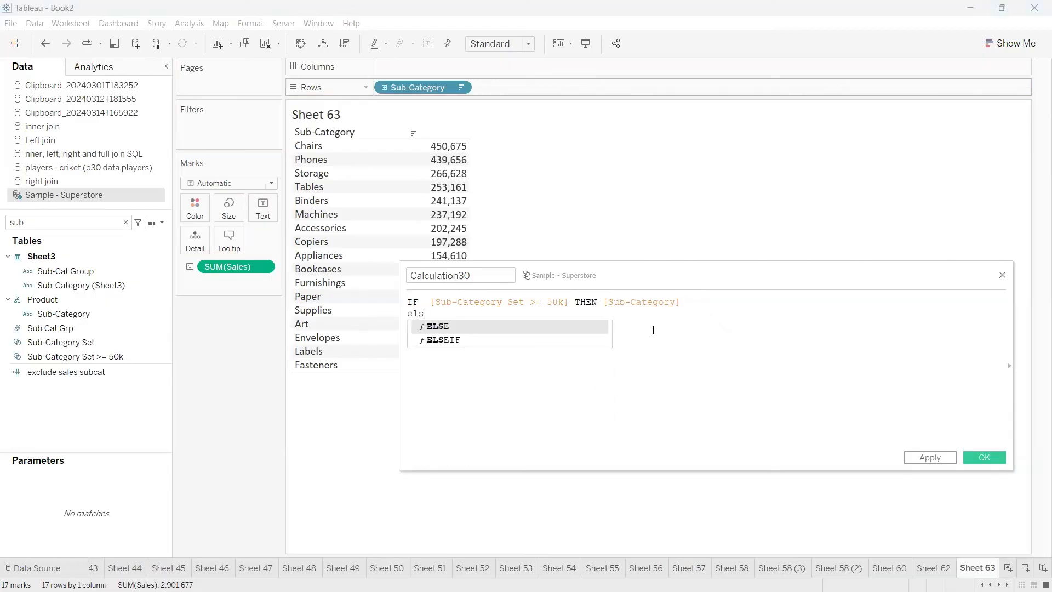
pyautogui.write("'")
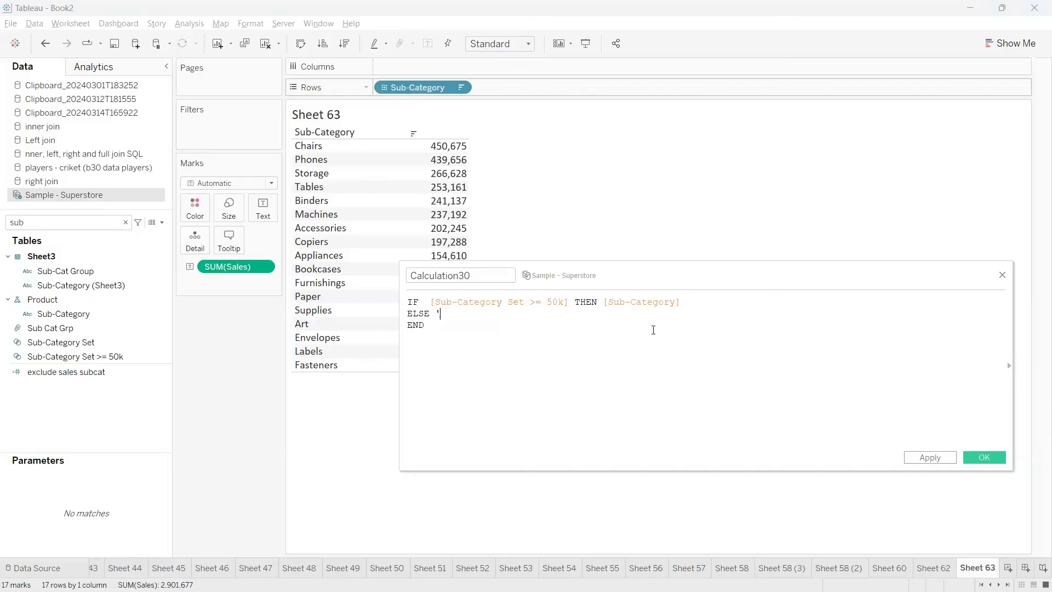
pyautogui.write('Other')
pyautogui.hotkey('ctrl', 'a')
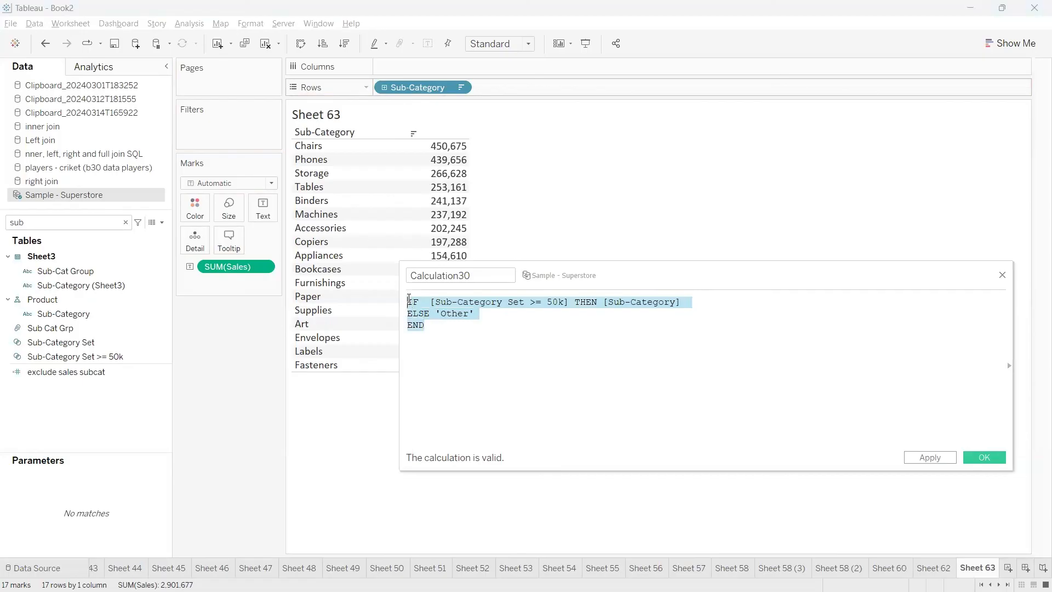
pyautogui.click(440, 340)
pyautogui.moveTo(475, 276); pyautogui.dragTo(409, 278)
pyautogui.click(606, 402)
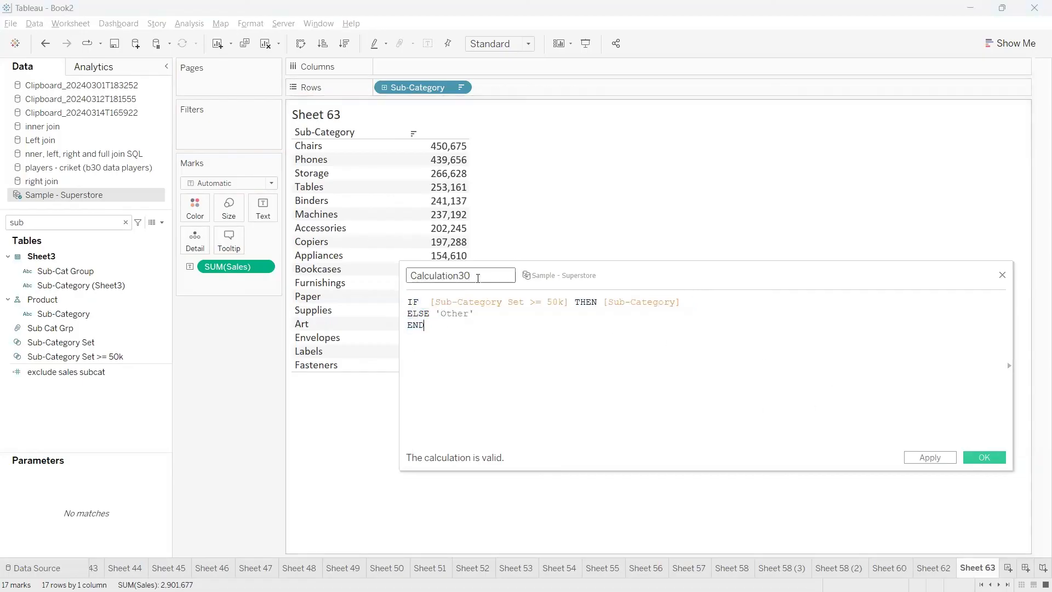
pyautogui.moveTo(476, 275); pyautogui.dragTo(405, 265)
pyautogui.click(525, 353)
pyautogui.moveTo(508, 311)
pyautogui.mouseDown()
pyautogui.moveTo(566, 309)
pyautogui.moveTo(569, 267)
pyautogui.mouseUp()
pyautogui.moveTo(566, 254)
pyautogui.mouseDown()
pyautogui.moveTo(579, 275)
pyautogui.moveTo(635, 251)
pyautogui.moveTo(651, 217)
pyautogui.mouseUp()
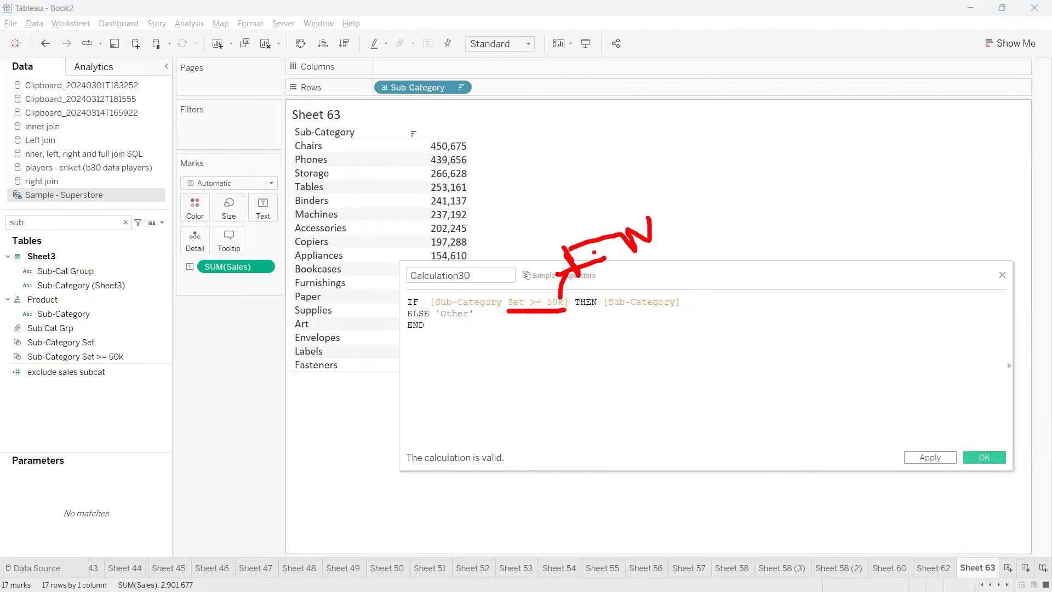
pyautogui.moveTo(557, 248); pyautogui.dragTo(586, 241)
pyautogui.moveTo(650, 252)
pyautogui.mouseDown()
pyautogui.moveTo(654, 284)
pyautogui.moveTo(644, 276)
pyautogui.mouseUp()
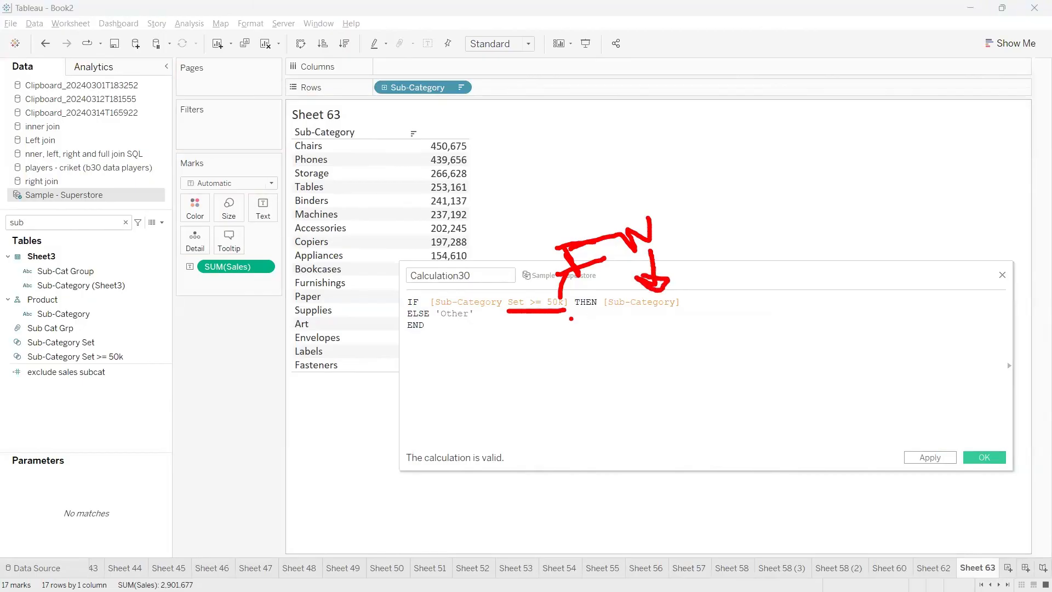
pyautogui.moveTo(476, 314)
pyautogui.mouseDown()
pyautogui.moveTo(438, 298)
pyautogui.moveTo(482, 345)
pyautogui.moveTo(501, 310)
pyautogui.mouseUp()
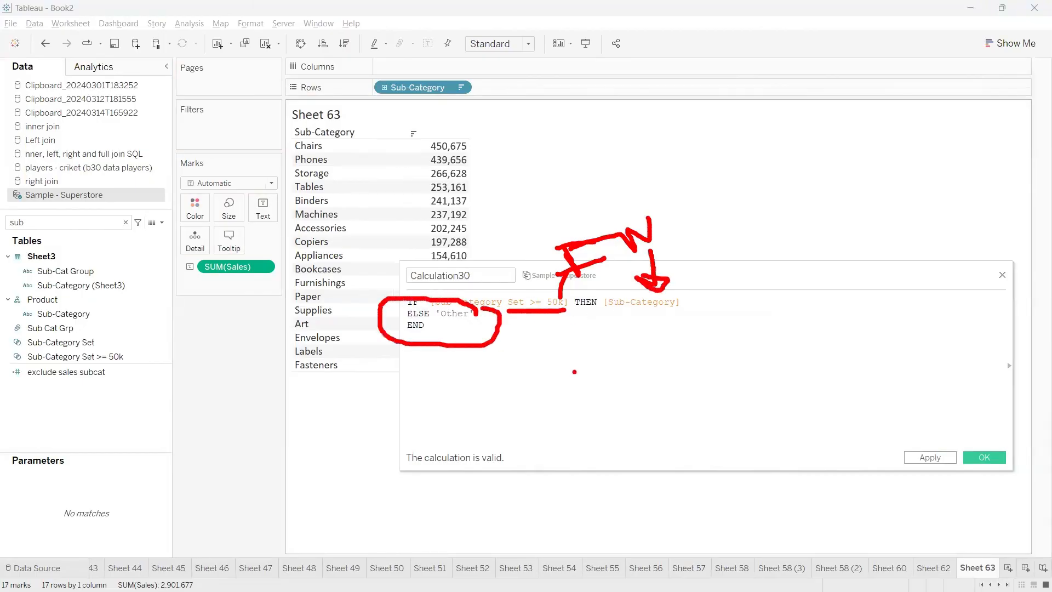
pyautogui.press('Escape')
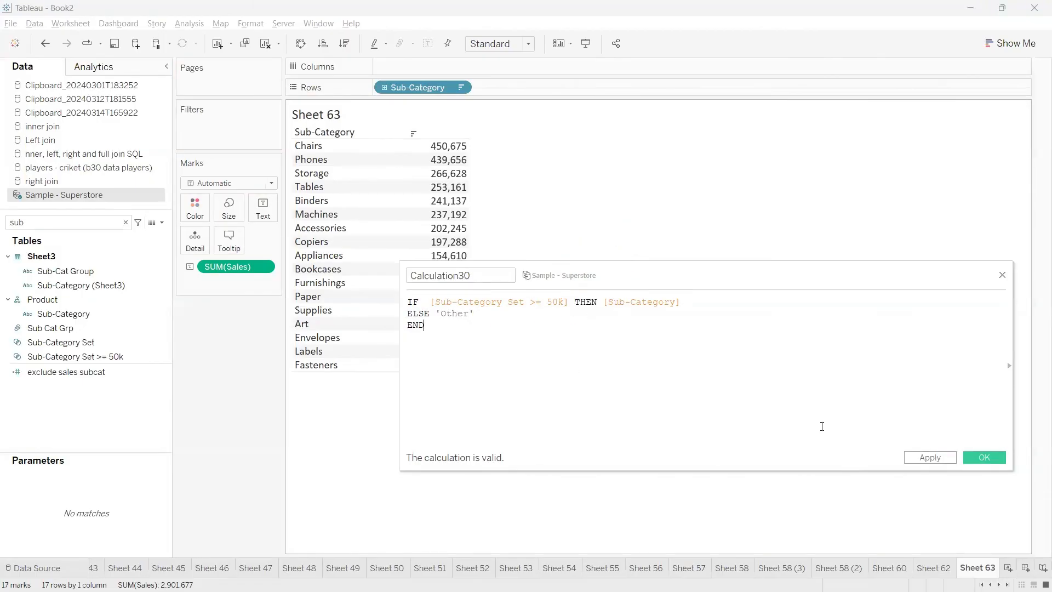
# Save the calculated field and place Calculation30 on Rows ahead of Sub-Category
pyautogui.click(984, 458)
pyautogui.click(126, 303)
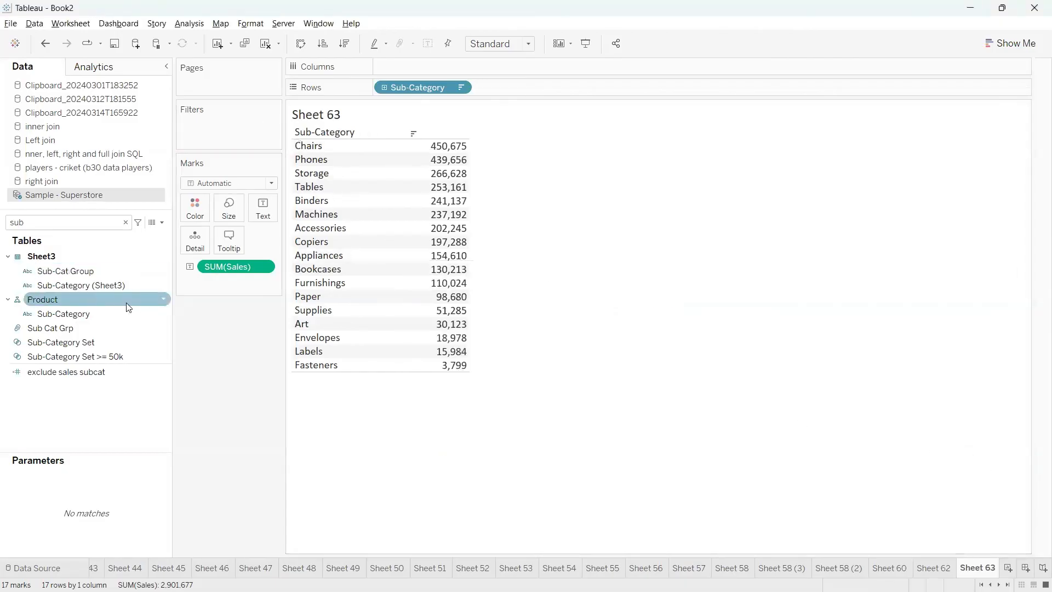
pyautogui.click(101, 220)
pyautogui.doubleClick(101, 220)
pyautogui.write('3')
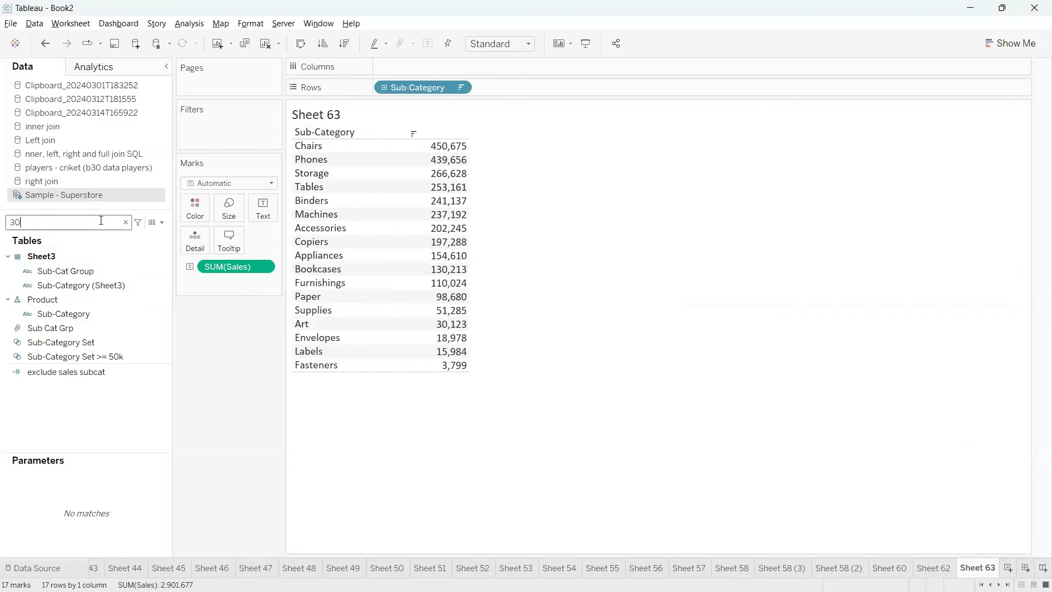
pyautogui.write('0')
pyautogui.moveTo(79, 256); pyautogui.dragTo(395, 92)
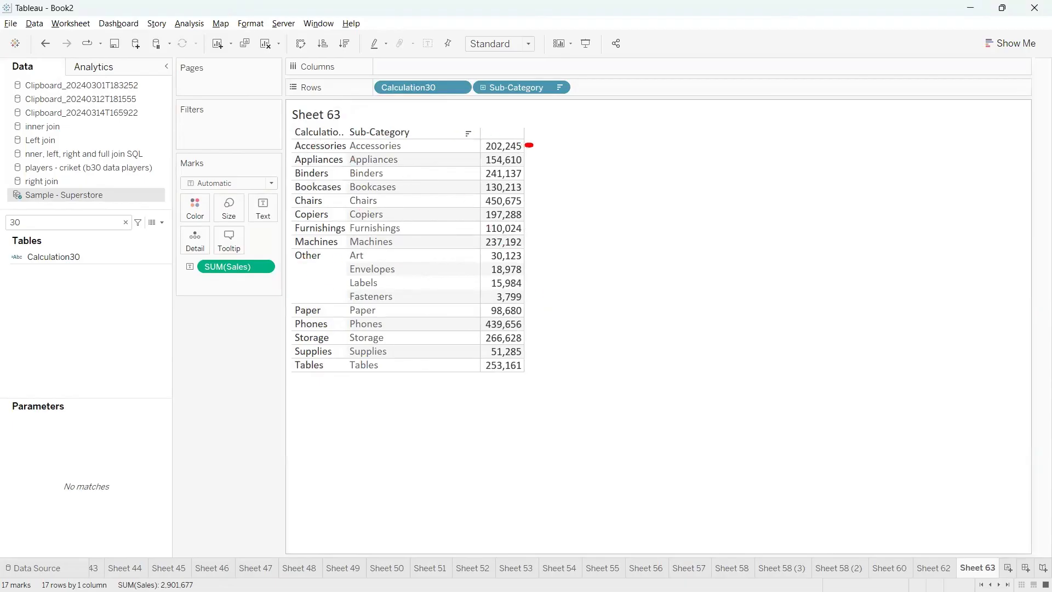
pyautogui.moveTo(529, 145)
pyautogui.mouseDown()
pyautogui.moveTo(552, 239)
pyautogui.moveTo(529, 257)
pyautogui.mouseUp()
pyautogui.moveTo(533, 316)
pyautogui.mouseDown()
pyautogui.moveTo(551, 328)
pyautogui.moveTo(525, 376)
pyautogui.mouseUp()
pyautogui.moveTo(322, 249)
pyautogui.mouseDown()
pyautogui.moveTo(285, 250)
pyautogui.moveTo(438, 315)
pyautogui.moveTo(558, 310)
pyautogui.moveTo(384, 238)
pyautogui.moveTo(291, 245)
pyautogui.mouseUp()
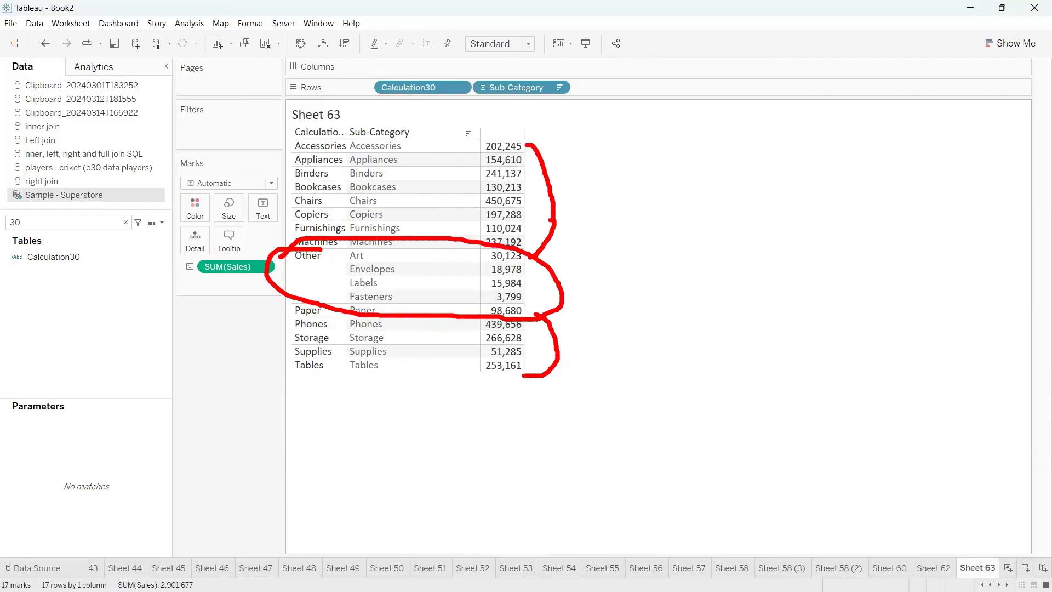
pyautogui.moveTo(552, 221); pyautogui.dragTo(635, 210)
pyautogui.moveTo(544, 348)
pyautogui.mouseDown()
pyautogui.moveTo(591, 339)
pyautogui.moveTo(723, 268)
pyautogui.mouseUp()
pyautogui.moveTo(725, 198)
pyautogui.mouseDown()
pyautogui.moveTo(741, 215)
pyautogui.moveTo(730, 179)
pyautogui.mouseUp()
pyautogui.moveTo(707, 261); pyautogui.dragTo(793, 235)
pyautogui.moveTo(772, 272); pyautogui.dragTo(830, 251)
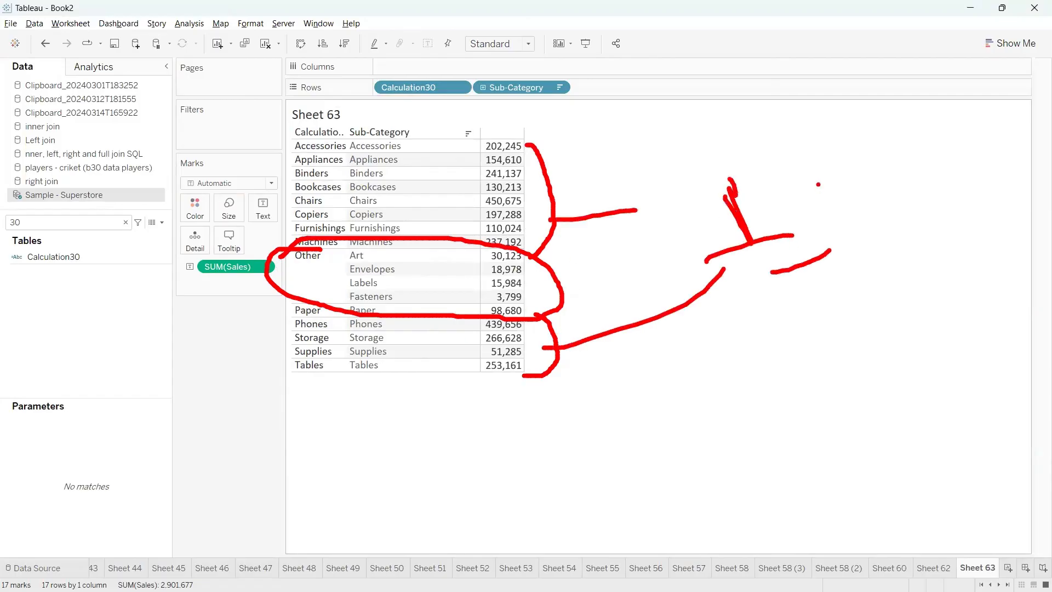
pyautogui.moveTo(649, 215); pyautogui.dragTo(717, 202)
pyautogui.moveTo(803, 199); pyautogui.dragTo(840, 180)
pyautogui.moveTo(279, 261); pyautogui.dragTo(322, 251)
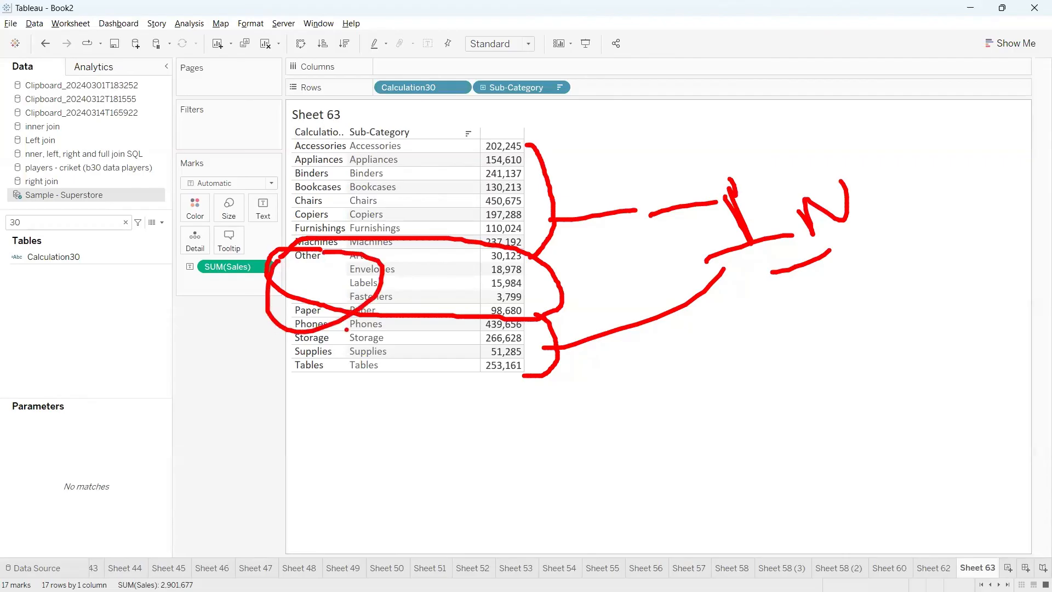
pyautogui.press('Escape')
# Remove Sub-Category from Rows and move the Other row to the end of the list
pyautogui.moveTo(517, 87); pyautogui.dragTo(718, 220)
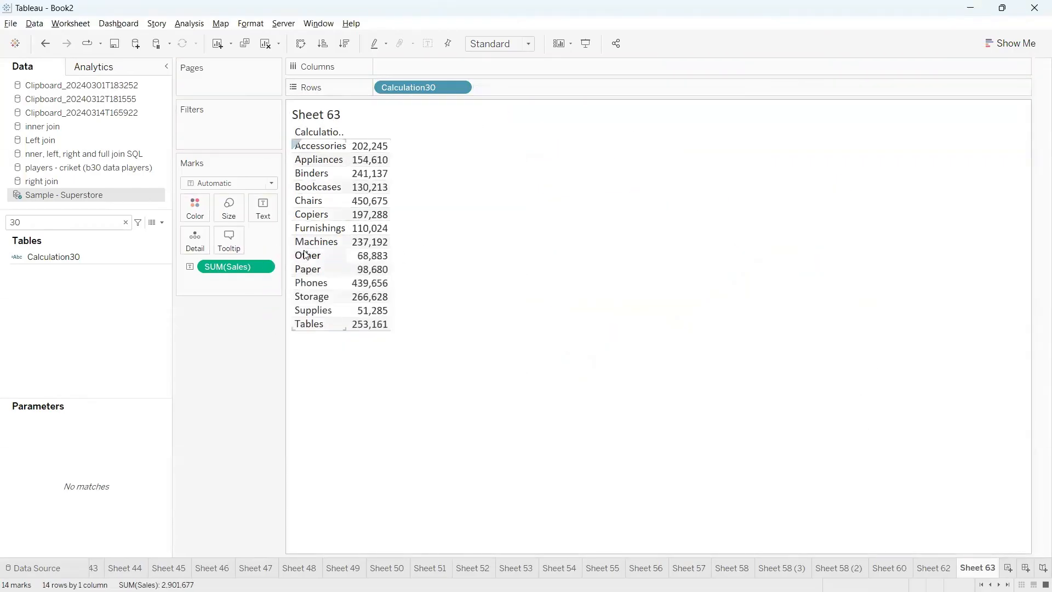
pyautogui.moveTo(308, 256); pyautogui.dragTo(324, 294)
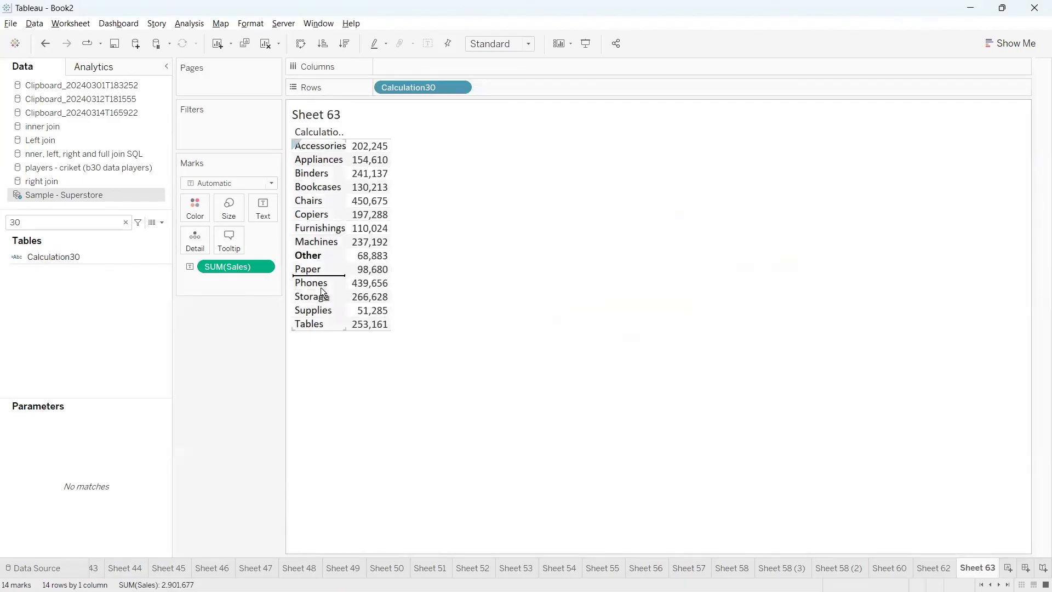
pyautogui.moveTo(327, 334); pyautogui.dragTo(328, 335)
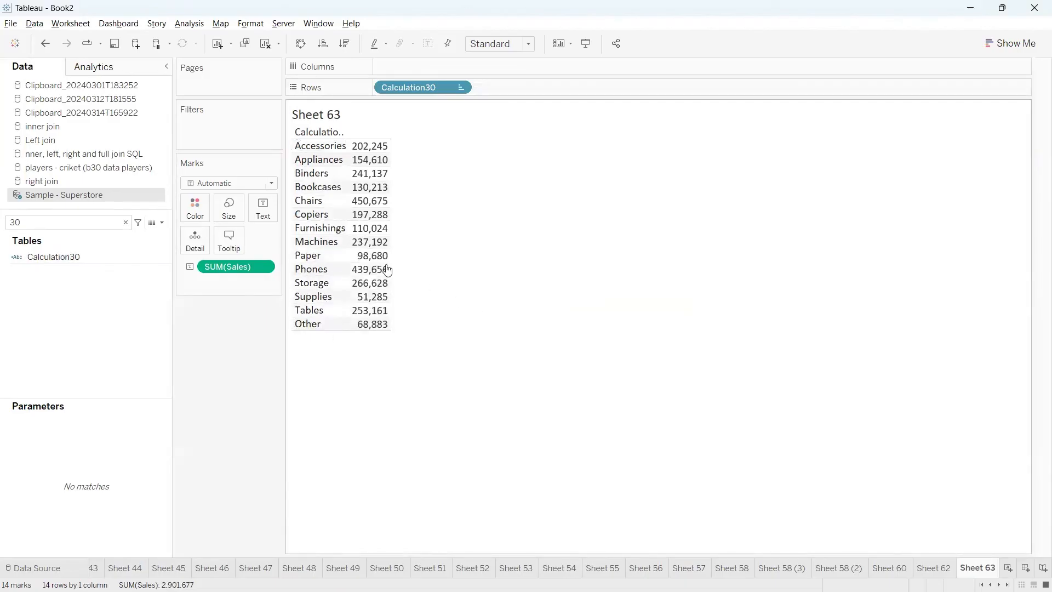
# Widen the table so the full Calculation30 header fits and the sales values sit further apart
pyautogui.moveTo(390, 255); pyautogui.dragTo(441, 256)
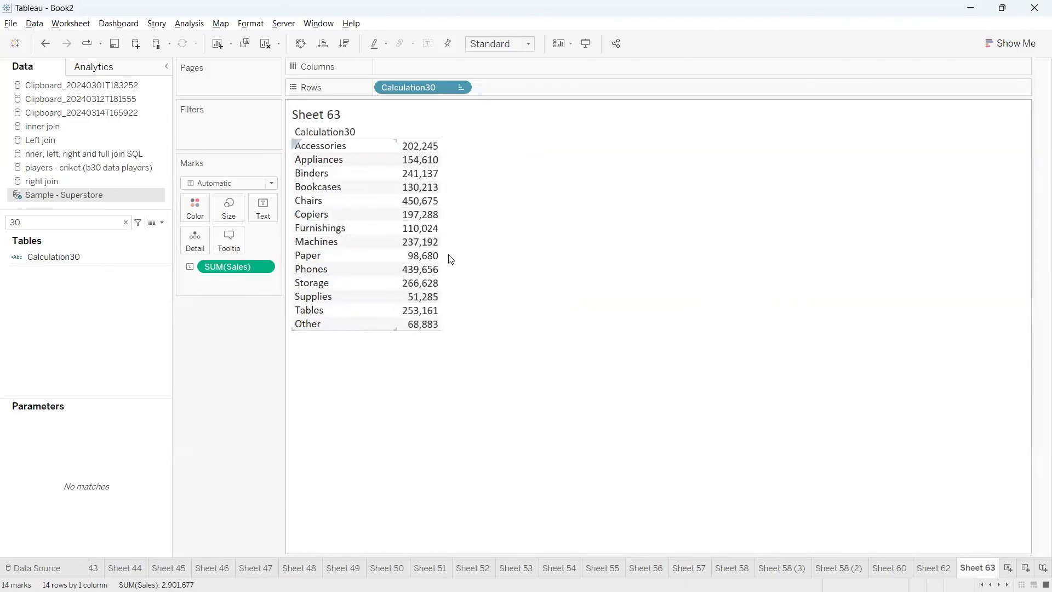
pyautogui.click(440, 257)
pyautogui.click(118, 256)
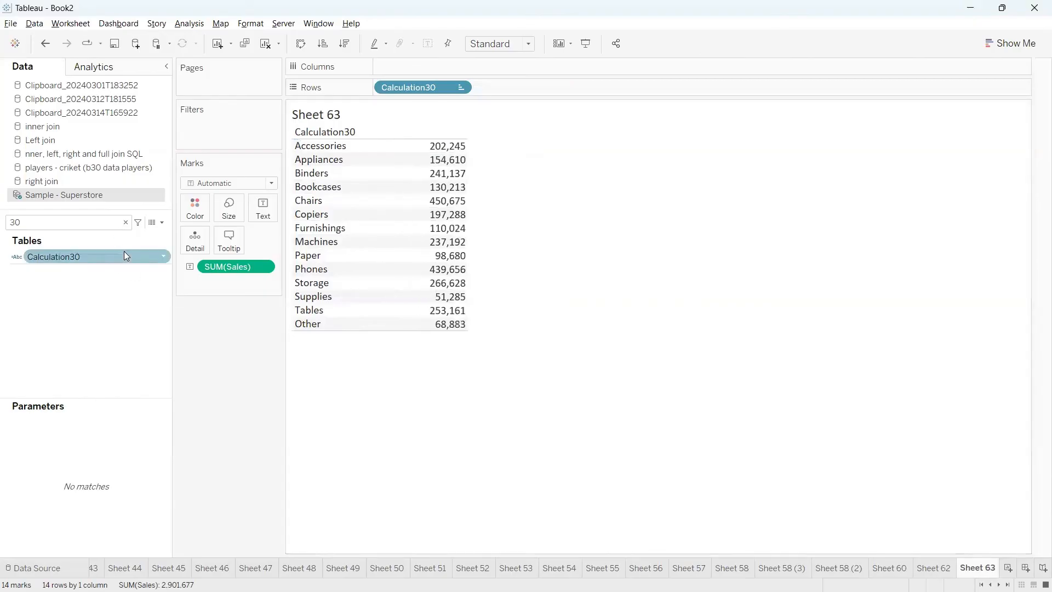
# Edit the formula condition of the set "Sub-Category Set >= 50k" to SUM([Sales])>=200000
pyautogui.click(125, 223)
pyautogui.write('set')
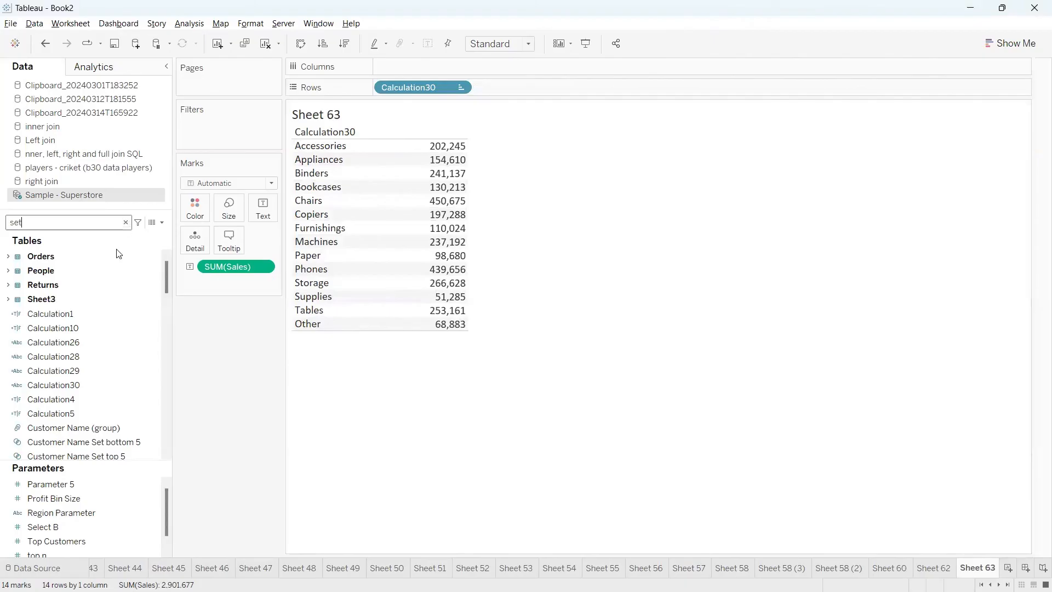
pyautogui.rightClick(159, 312)
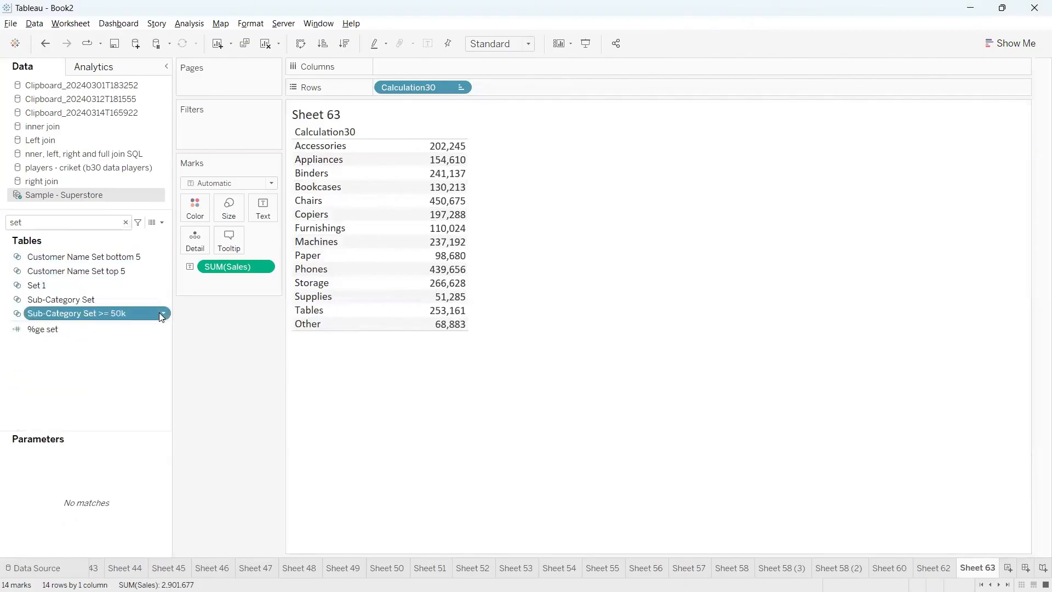
pyautogui.click(192, 108)
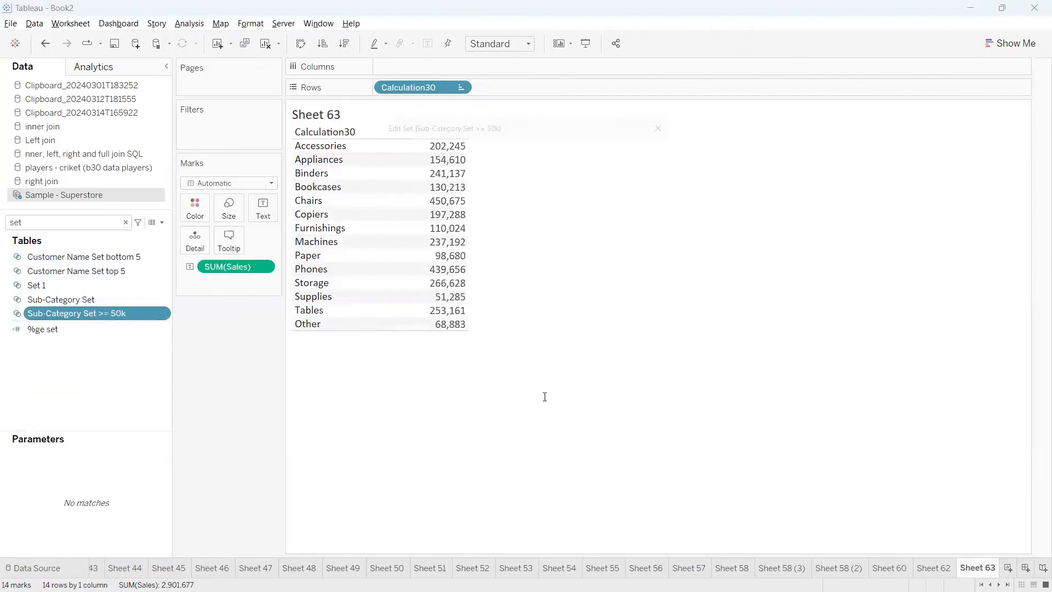
pyautogui.click(483, 301)
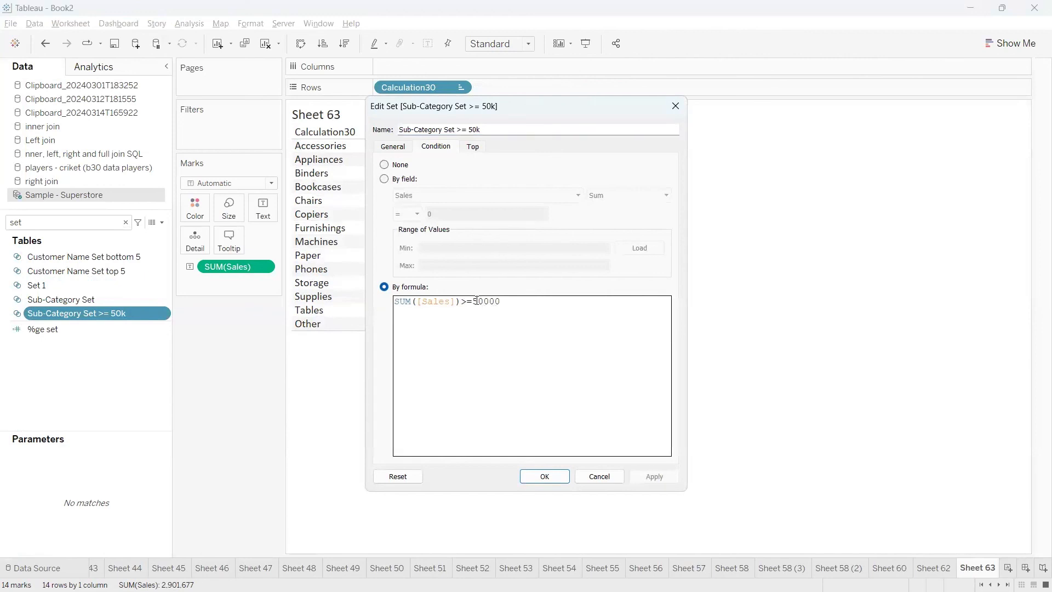
pyautogui.press('BackSpace')
pyautogui.write('20')
pyautogui.moveTo(508, 301); pyautogui.dragTo(474, 301)
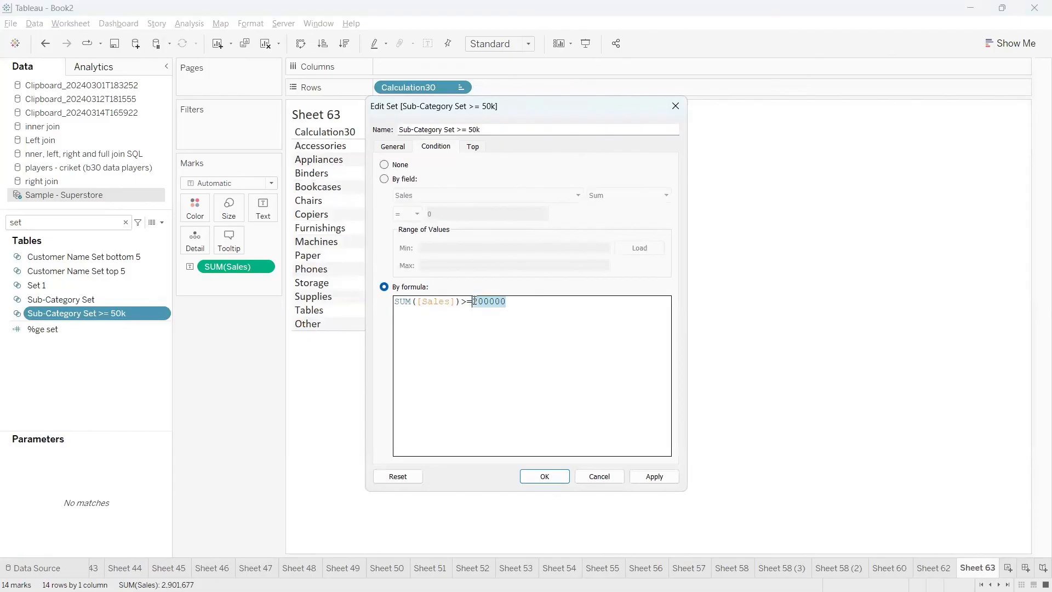
pyautogui.click(509, 303)
pyautogui.moveTo(508, 302); pyautogui.dragTo(475, 302)
pyautogui.doubleClick(500, 302)
pyautogui.click(511, 302)
pyautogui.moveTo(511, 301); pyautogui.dragTo(478, 302)
pyautogui.click(544, 476)
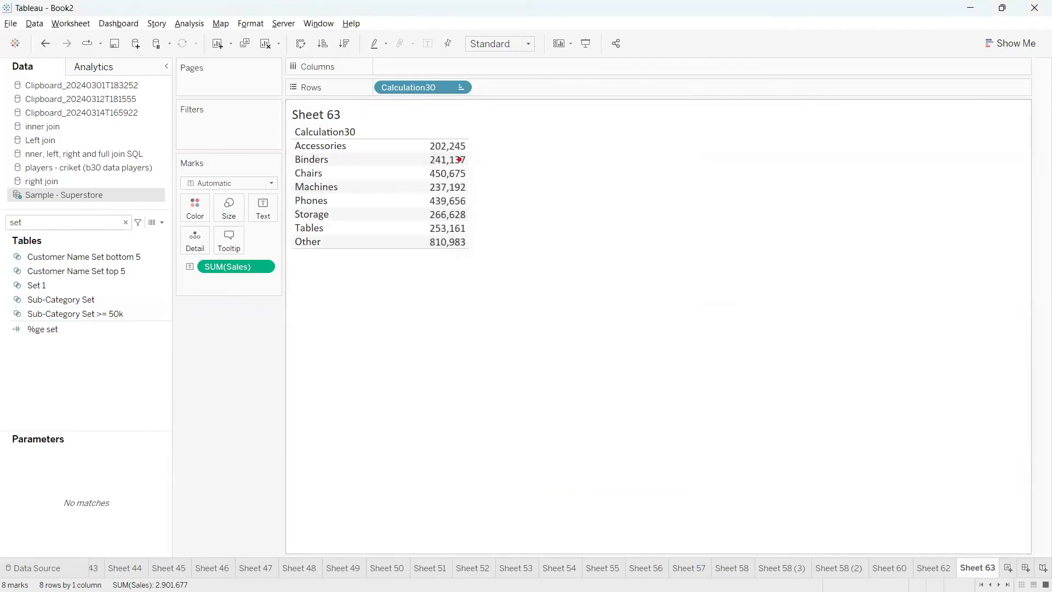
pyautogui.moveTo(465, 137)
pyautogui.mouseDown()
pyautogui.moveTo(519, 180)
pyautogui.moveTo(500, 217)
pyautogui.moveTo(472, 226)
pyautogui.moveTo(554, 188)
pyautogui.moveTo(600, 207)
pyautogui.moveTo(596, 172)
pyautogui.mouseUp()
pyautogui.moveTo(589, 223)
pyautogui.mouseDown()
pyautogui.moveTo(641, 204)
pyautogui.moveTo(673, 226)
pyautogui.mouseUp()
pyautogui.moveTo(642, 185); pyautogui.dragTo(705, 177)
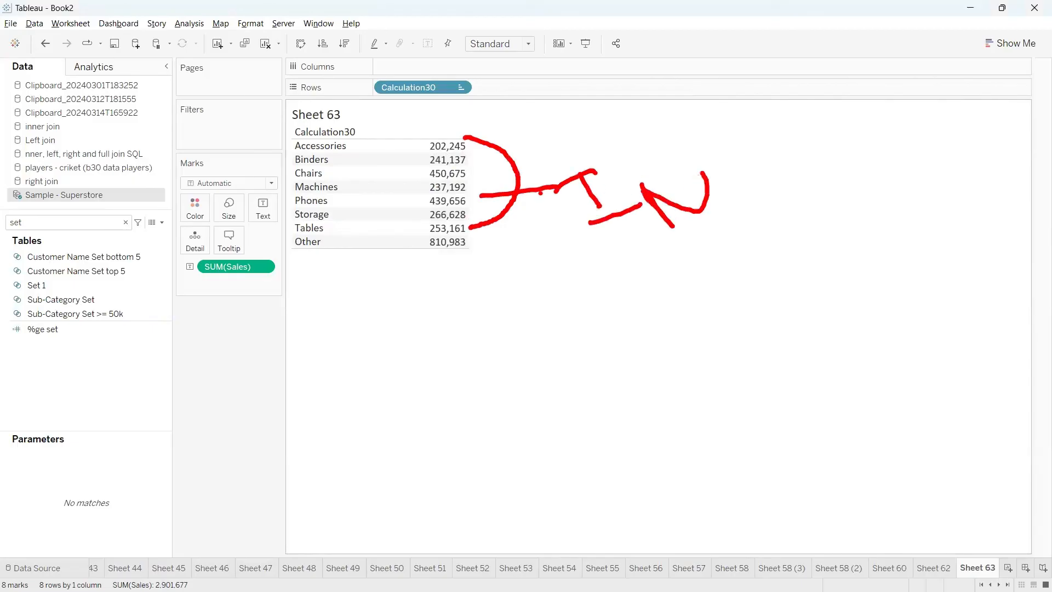
pyautogui.moveTo(266, 144)
pyautogui.mouseDown()
pyautogui.moveTo(292, 141)
pyautogui.moveTo(292, 157)
pyautogui.mouseUp()
pyautogui.moveTo(261, 188); pyautogui.dragTo(287, 191)
pyautogui.moveTo(273, 204); pyautogui.dragTo(291, 201)
pyautogui.moveTo(279, 209)
pyautogui.mouseDown()
pyautogui.moveTo(289, 206)
pyautogui.moveTo(368, 332)
pyautogui.moveTo(465, 234)
pyautogui.moveTo(310, 238)
pyautogui.mouseUp()
pyautogui.moveTo(453, 297); pyautogui.dragTo(534, 351)
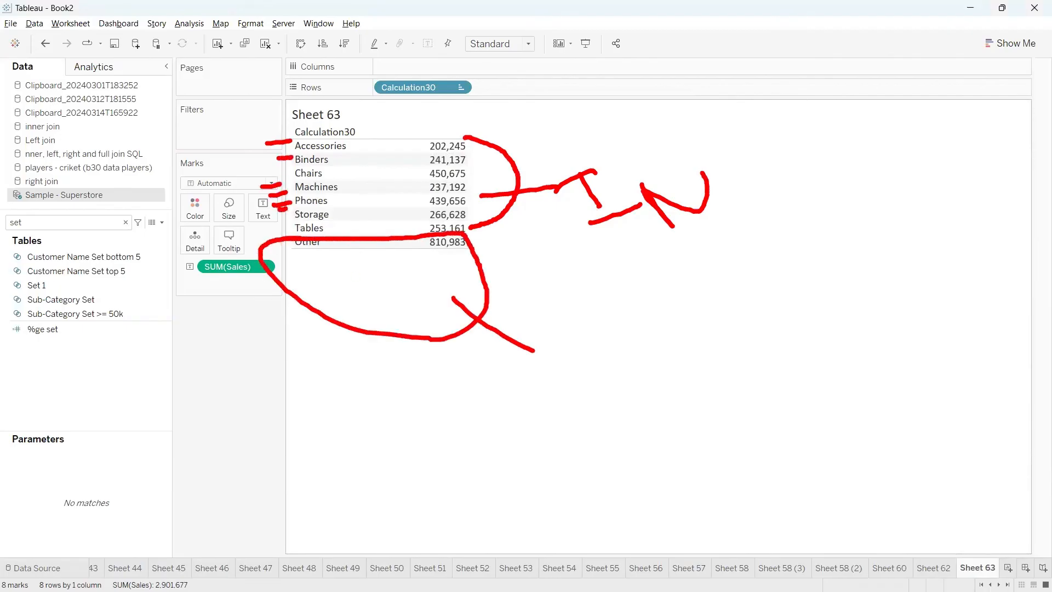
pyautogui.moveTo(504, 312); pyautogui.dragTo(497, 356)
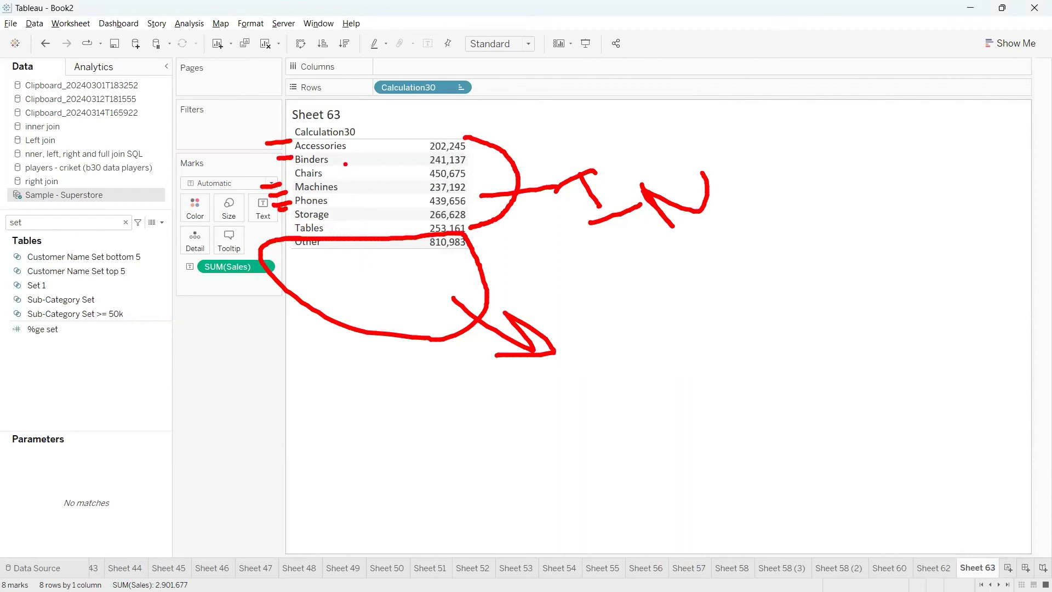
pyautogui.moveTo(328, 120)
pyautogui.mouseDown()
pyautogui.moveTo(390, 151)
pyautogui.moveTo(286, 108)
pyautogui.mouseUp()
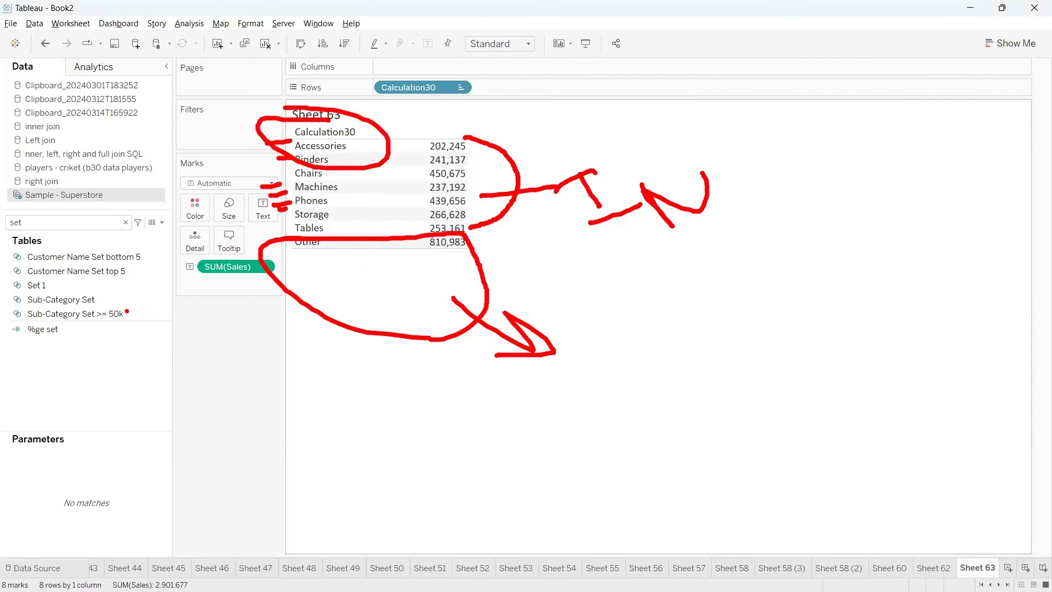
pyautogui.moveTo(68, 306)
pyautogui.mouseDown()
pyautogui.moveTo(17, 328)
pyautogui.moveTo(150, 313)
pyautogui.moveTo(45, 302)
pyautogui.mouseUp()
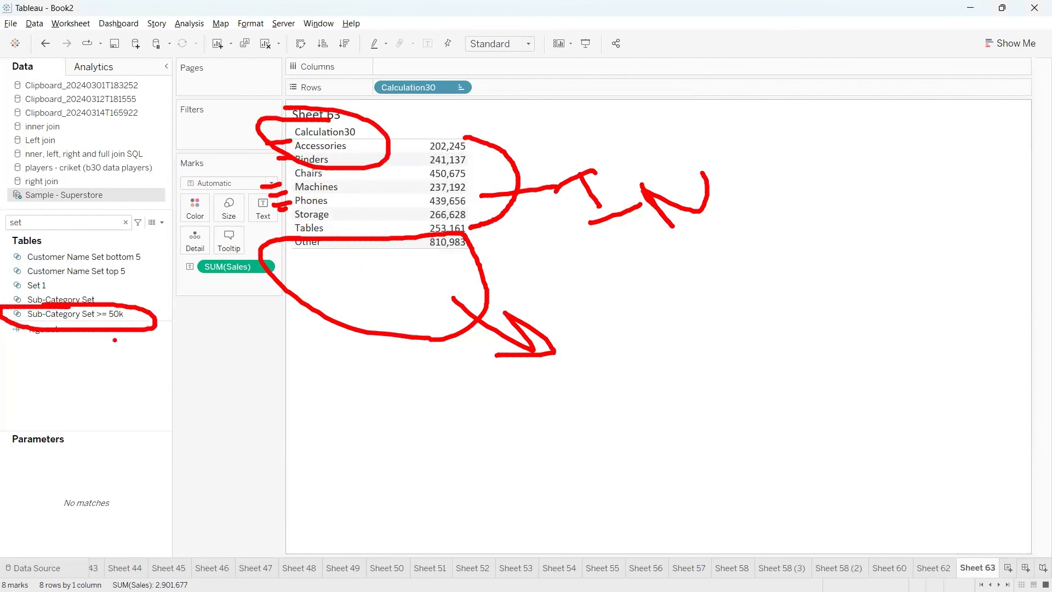
pyautogui.press('Escape')
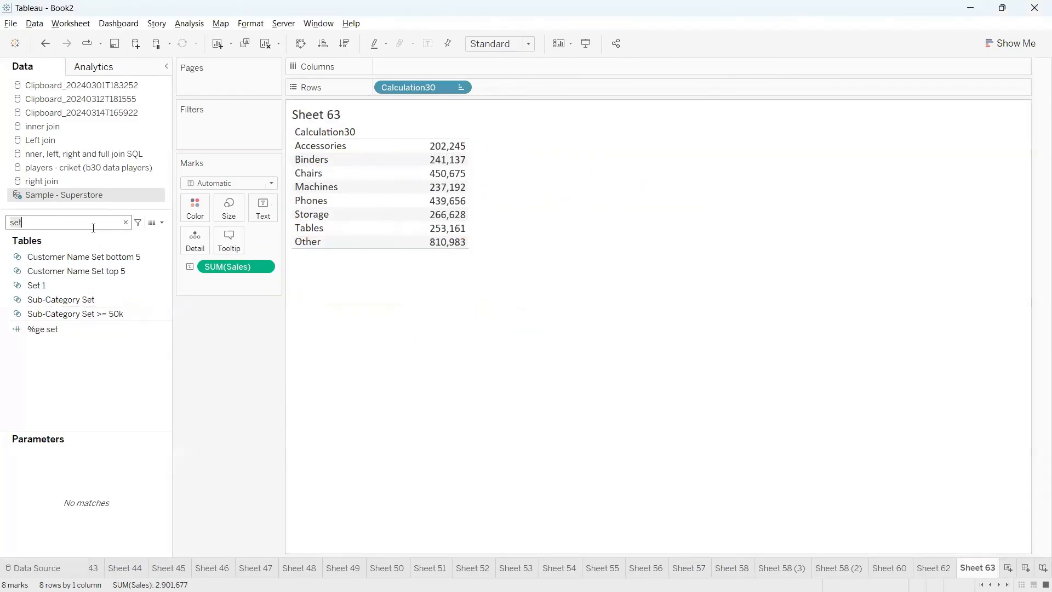
# Open the formula of Calculation30, review its set condition and ELSE branch, and close the editor
pyautogui.write('30')
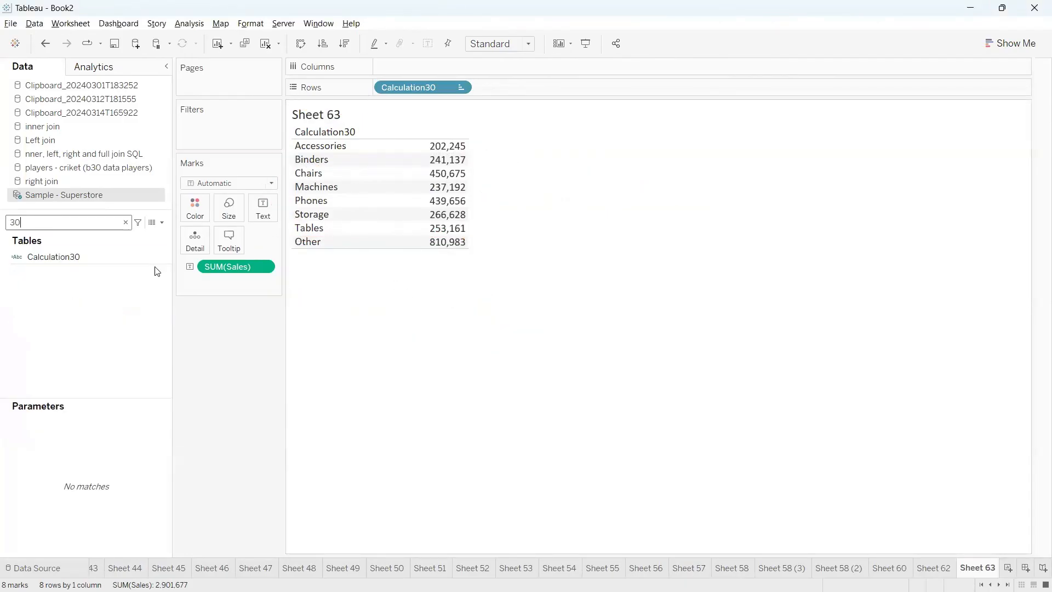
pyautogui.rightClick(163, 255)
pyautogui.click(201, 327)
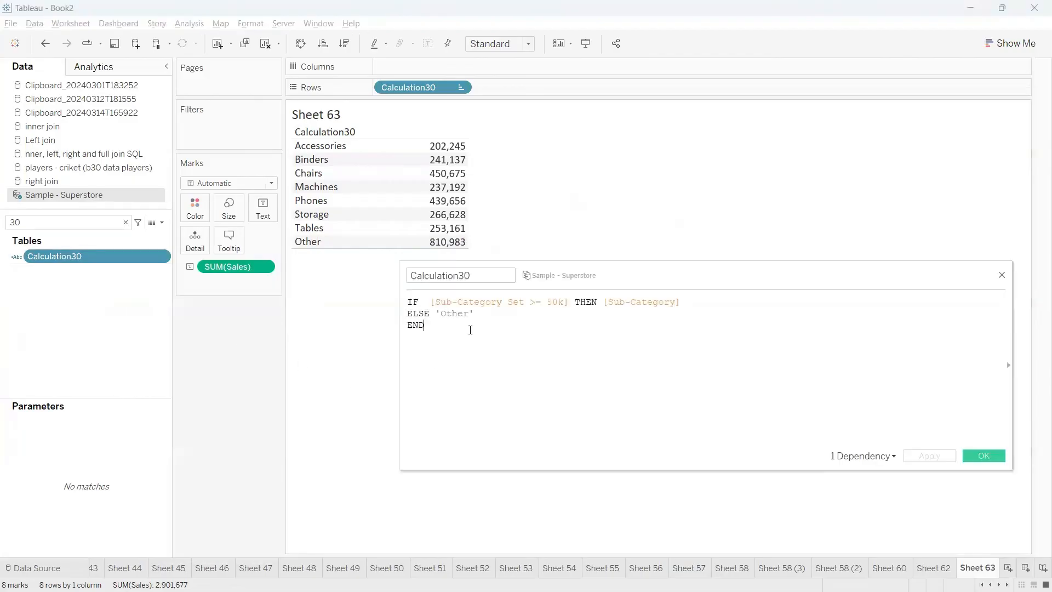
pyautogui.click(636, 322)
pyautogui.moveTo(552, 302); pyautogui.dragTo(409, 302)
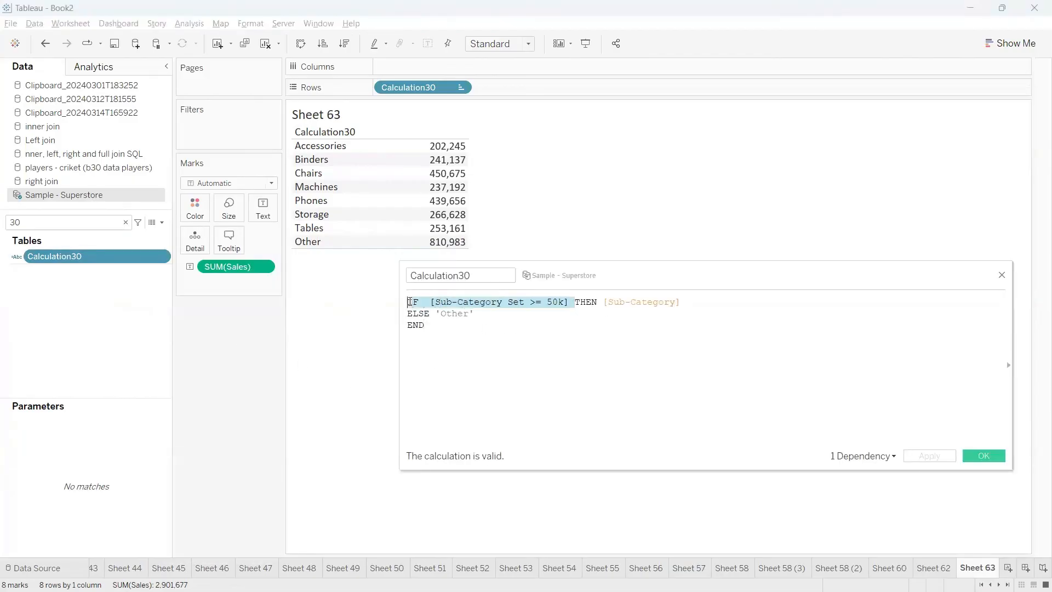
pyautogui.click(594, 322)
pyautogui.moveTo(716, 307); pyautogui.dragTo(409, 302)
pyautogui.click(685, 376)
pyautogui.click(970, 455)
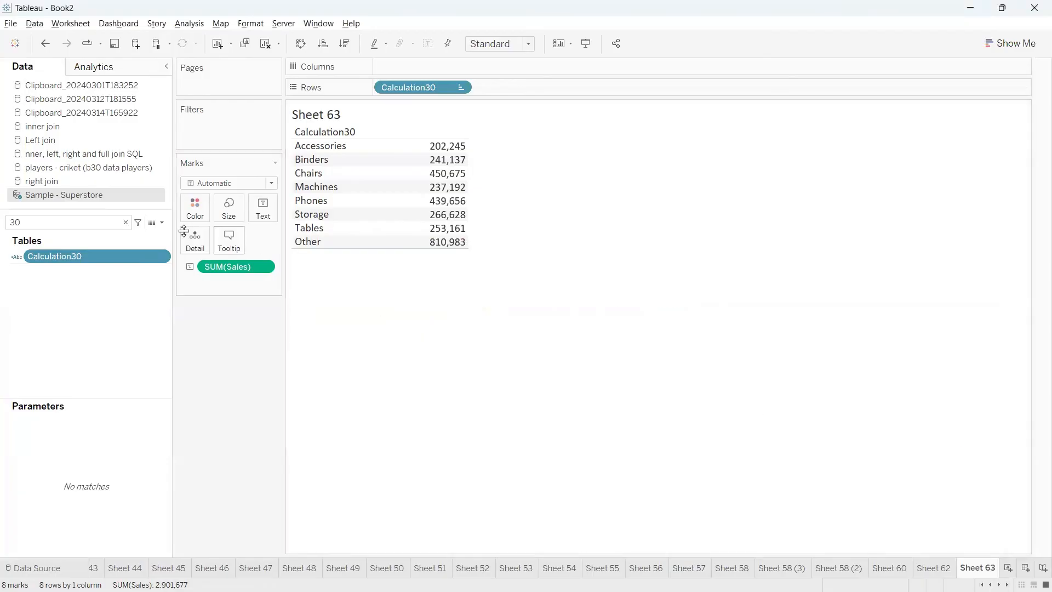
# Create an Integer parameter with a current value of 200000 that allows all values, keeping its default name
pyautogui.click(126, 222)
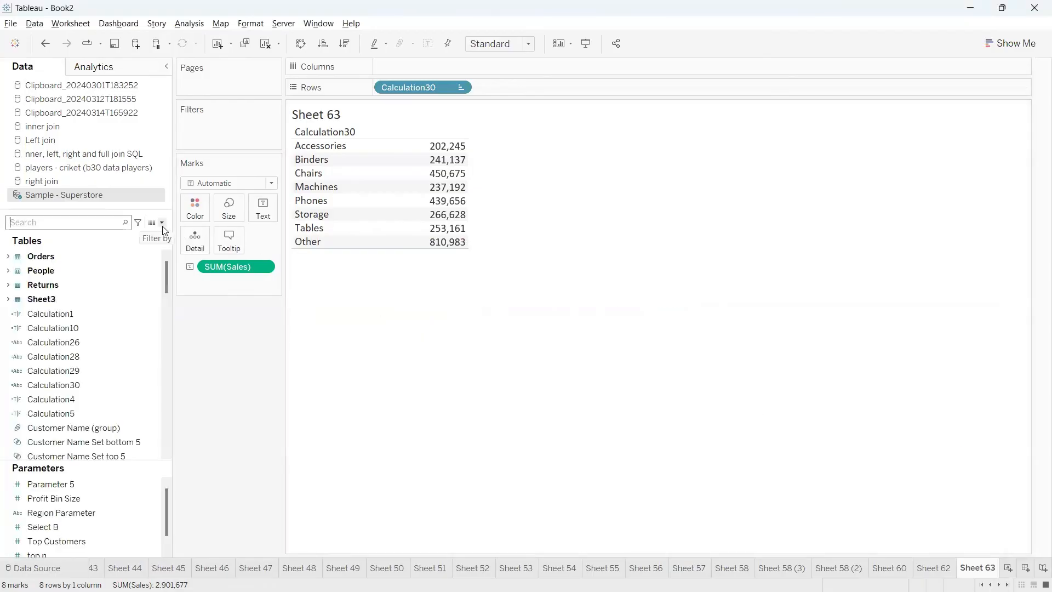
pyautogui.click(156, 222)
pyautogui.click(130, 253)
pyautogui.click(461, 215)
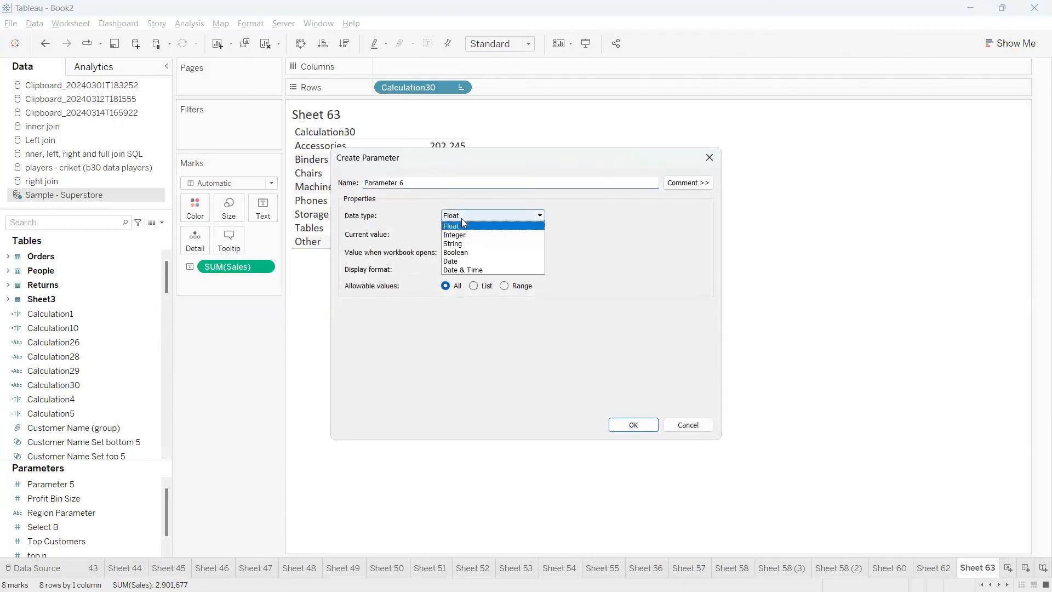
pyautogui.click(460, 233)
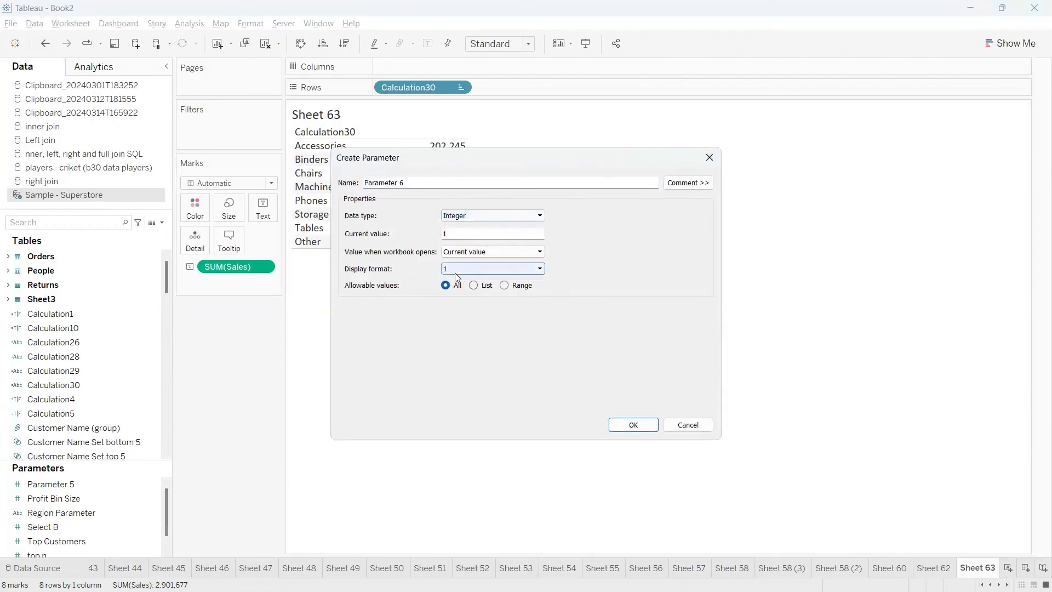
pyautogui.click(454, 270)
pyautogui.click(462, 274)
pyautogui.click(462, 273)
pyautogui.click(461, 274)
pyautogui.click(536, 269)
pyautogui.click(558, 248)
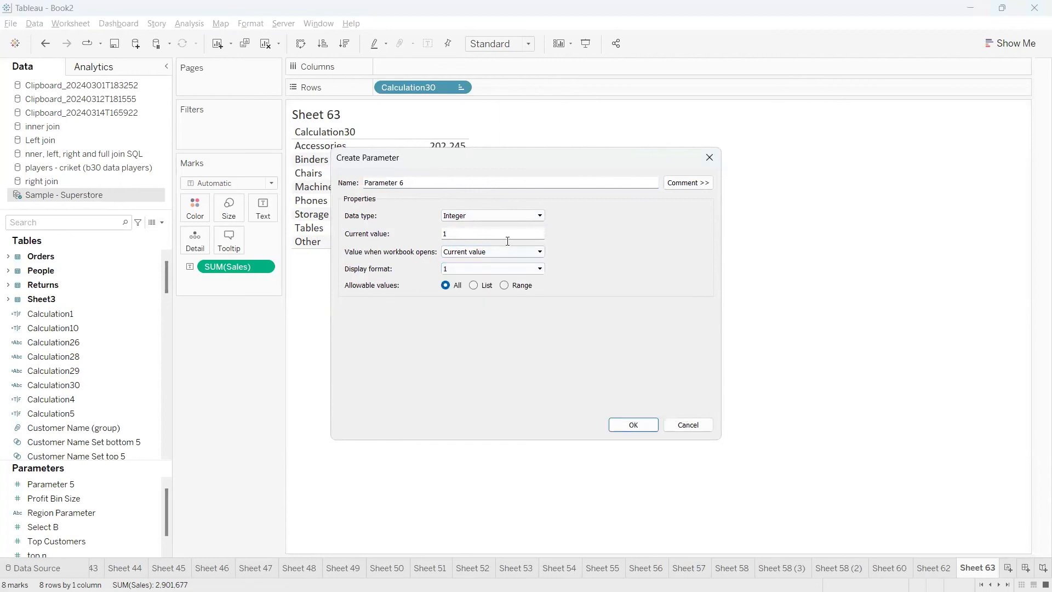
pyautogui.doubleClick(486, 234)
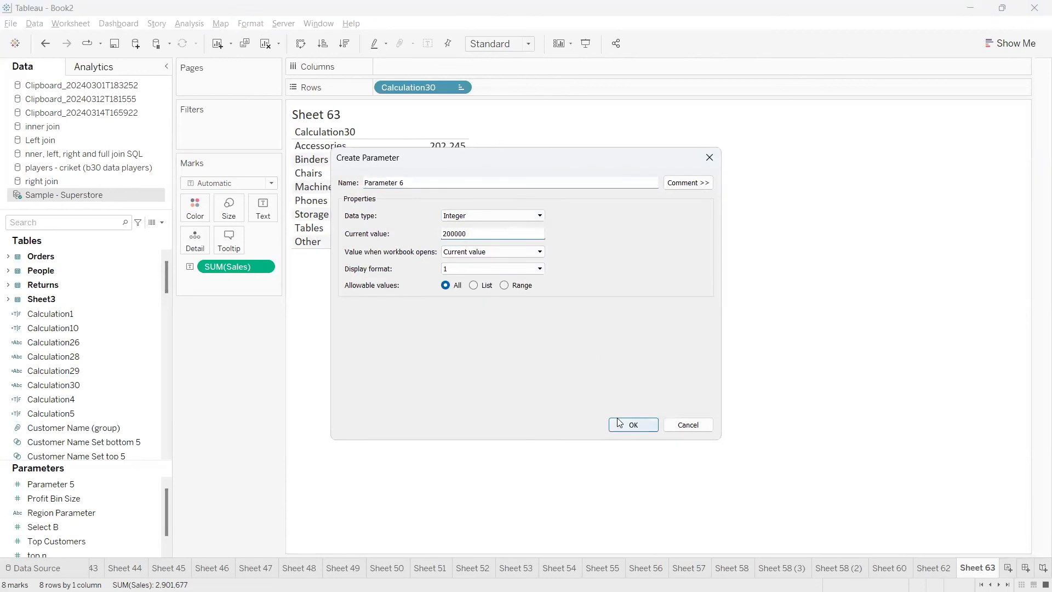
pyautogui.click(633, 424)
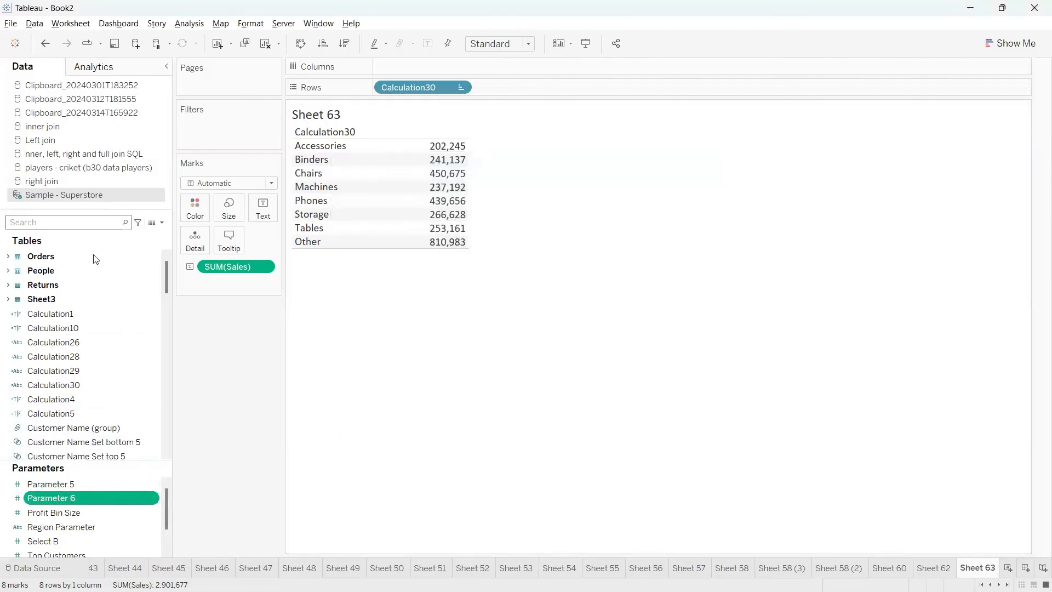
# Edit the formula condition of the set "Sub-Category Set >= 50k" to SUM([Sales])>=[Parameter 6]
pyautogui.write('30')
pyautogui.press('BackSpace')
pyautogui.press('BackSpace')
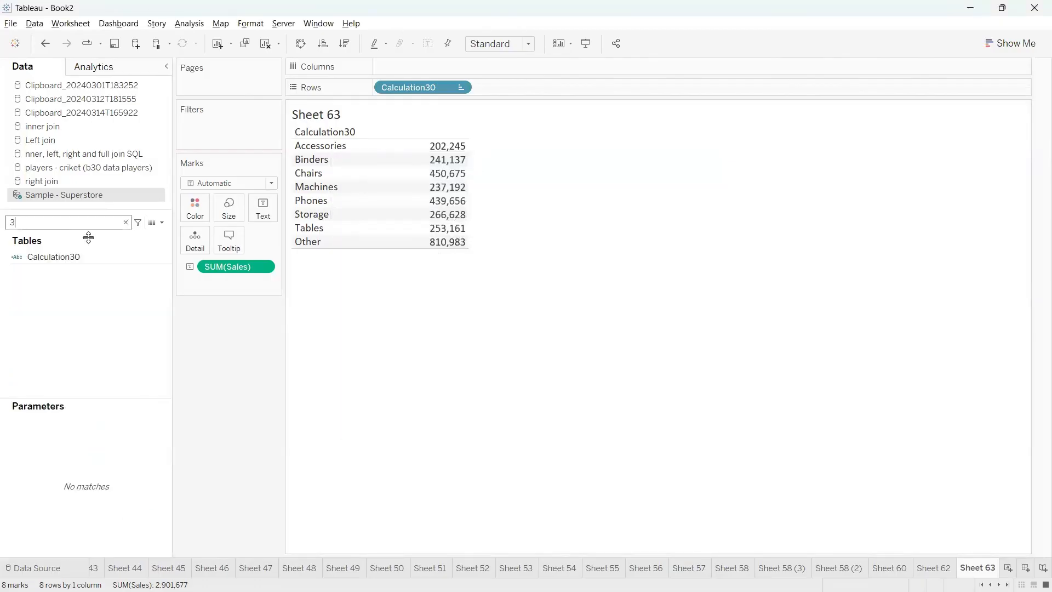
pyautogui.write('se')
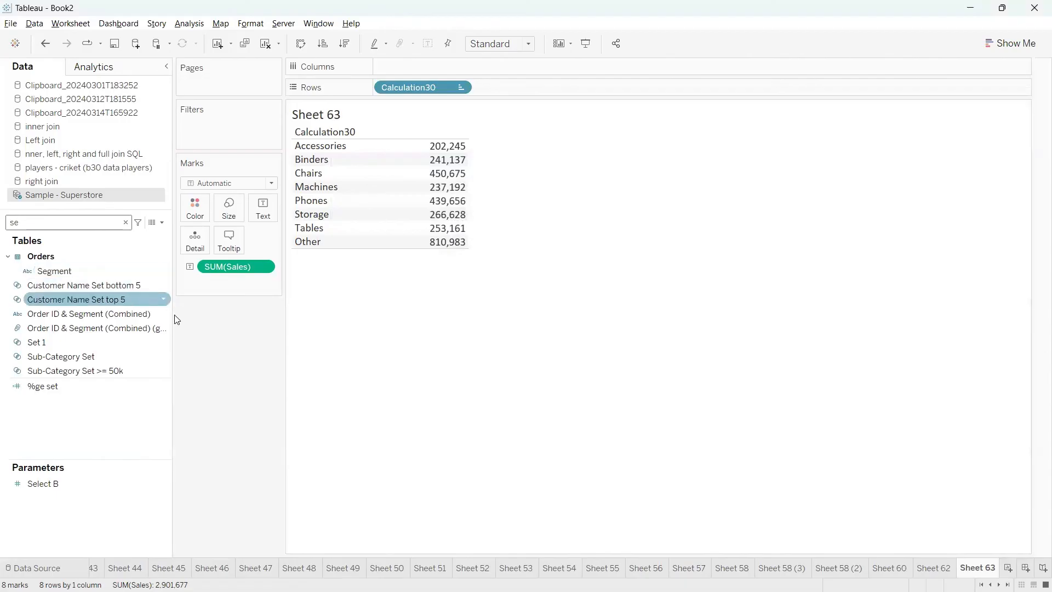
pyautogui.click(163, 368)
pyautogui.rightClick(162, 369)
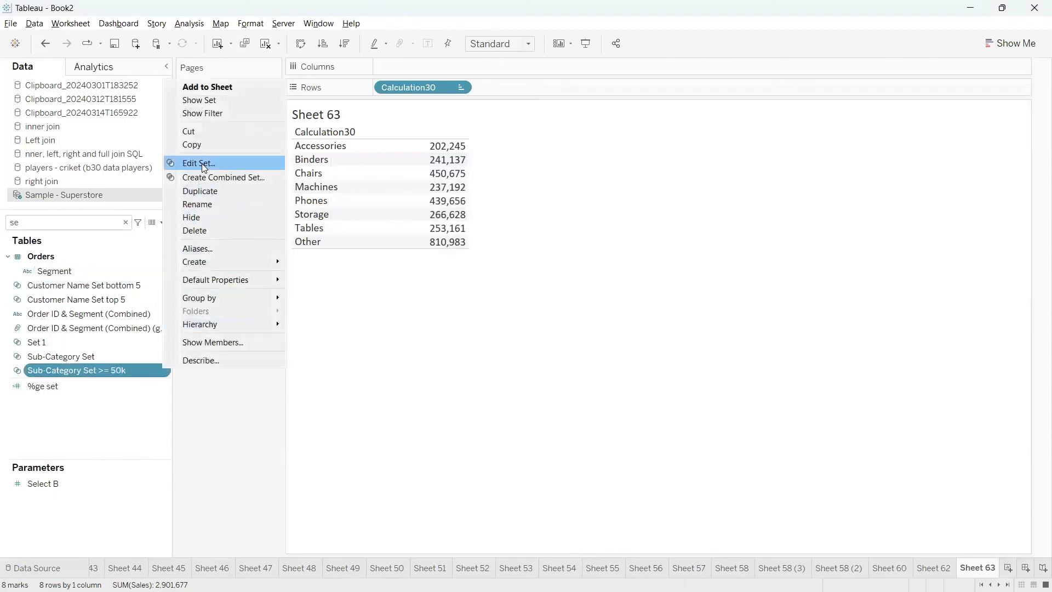
pyautogui.click(228, 162)
pyautogui.moveTo(507, 302); pyautogui.dragTo(472, 302)
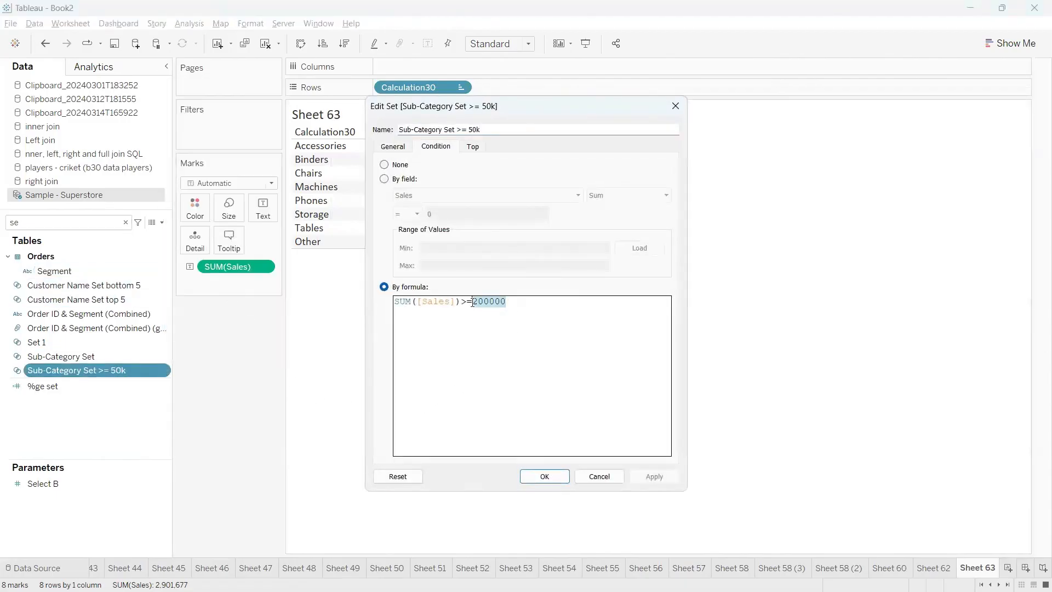
pyautogui.press('BackSpace')
pyautogui.write('para')
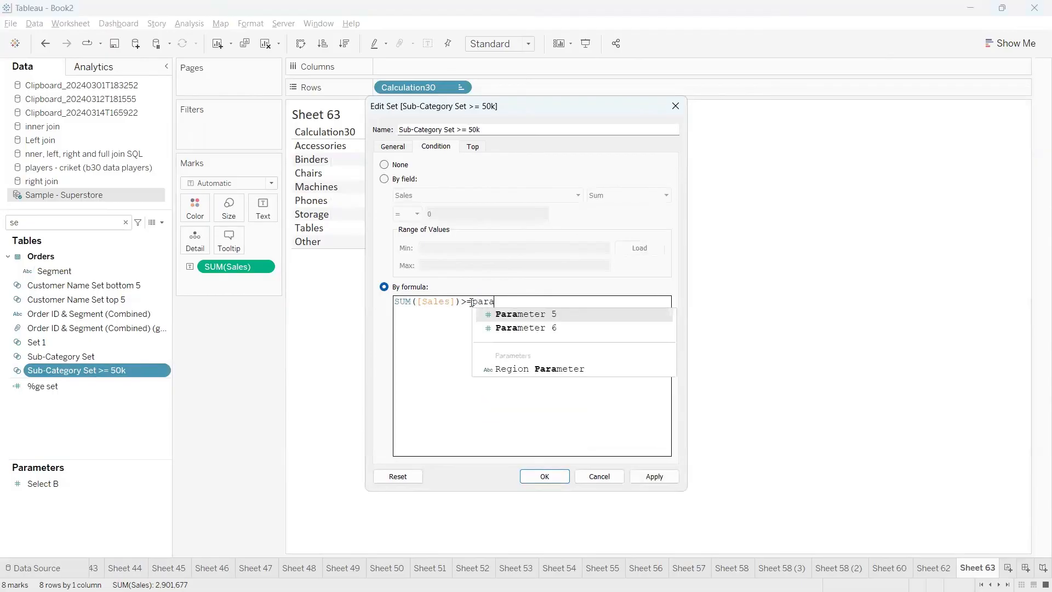
pyautogui.press('Down')
pyautogui.press('Return')
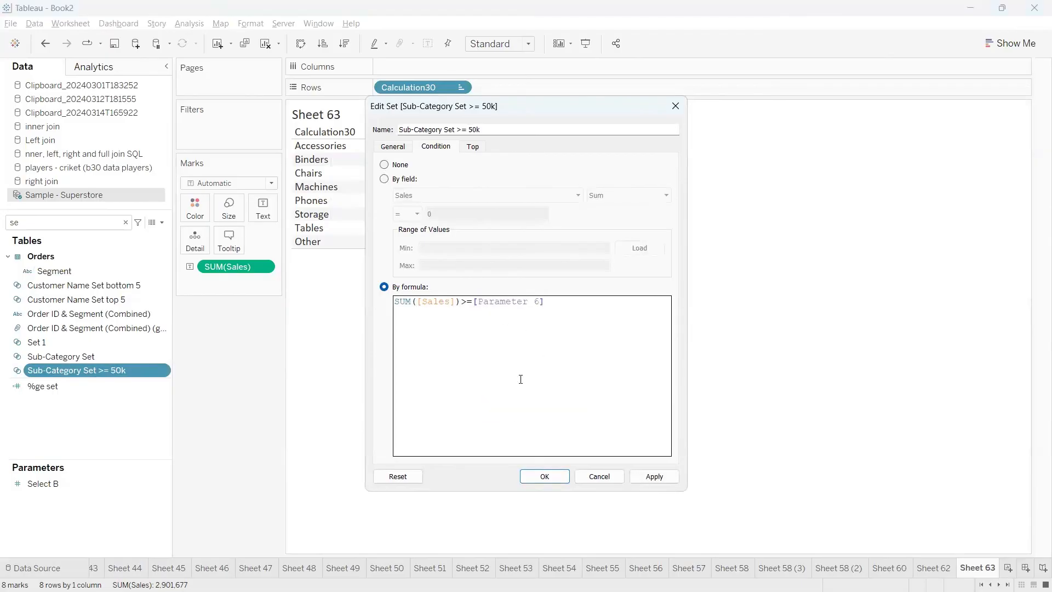
pyautogui.moveTo(554, 307); pyautogui.dragTo(472, 301)
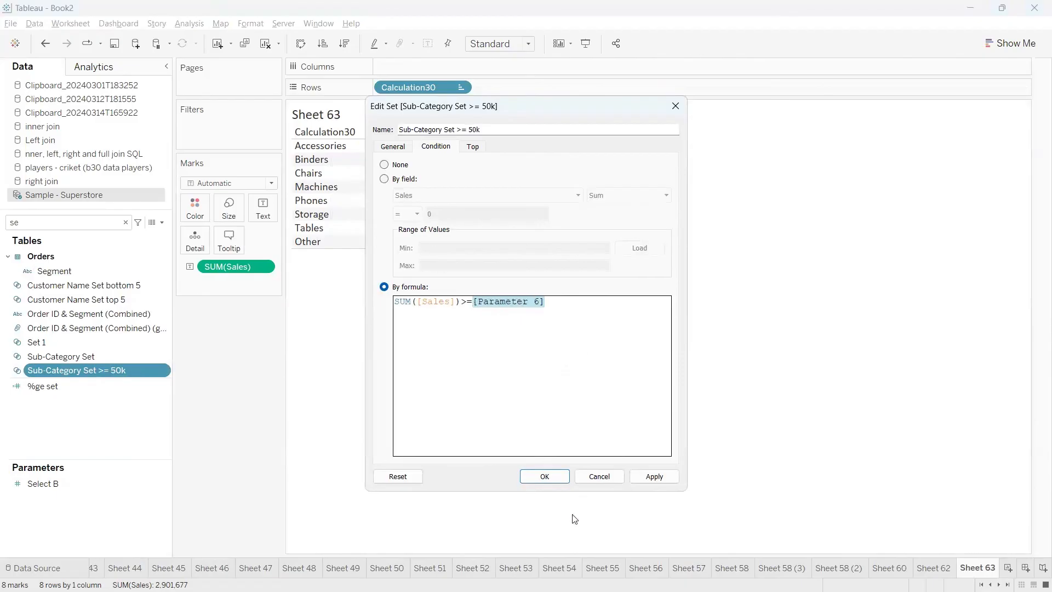
pyautogui.click(537, 477)
# Find Parameter 6 in the data fields and show its parameter control on the sheet
pyautogui.click(126, 222)
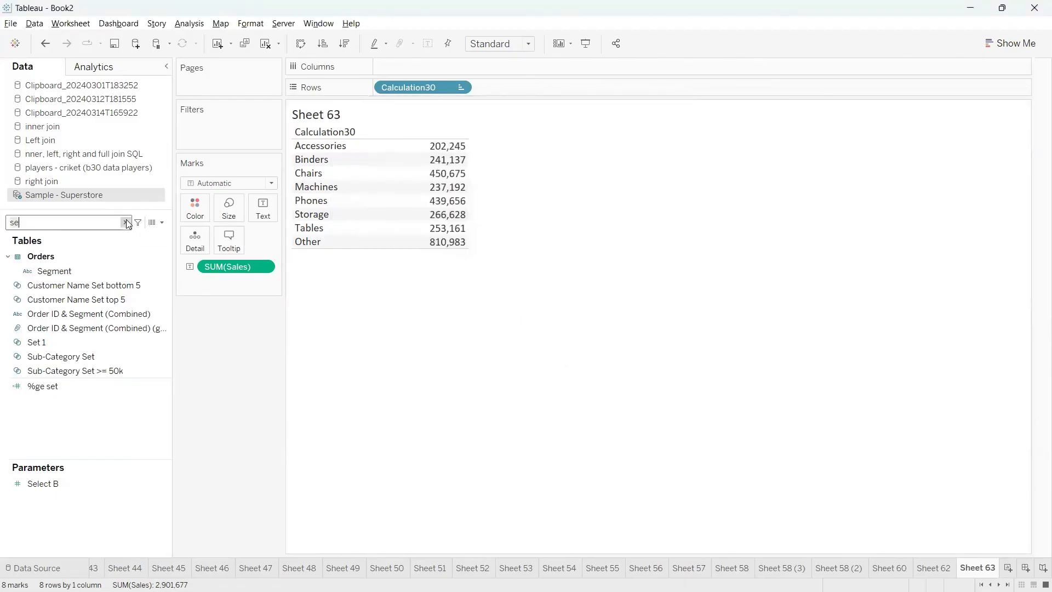
pyautogui.write('para')
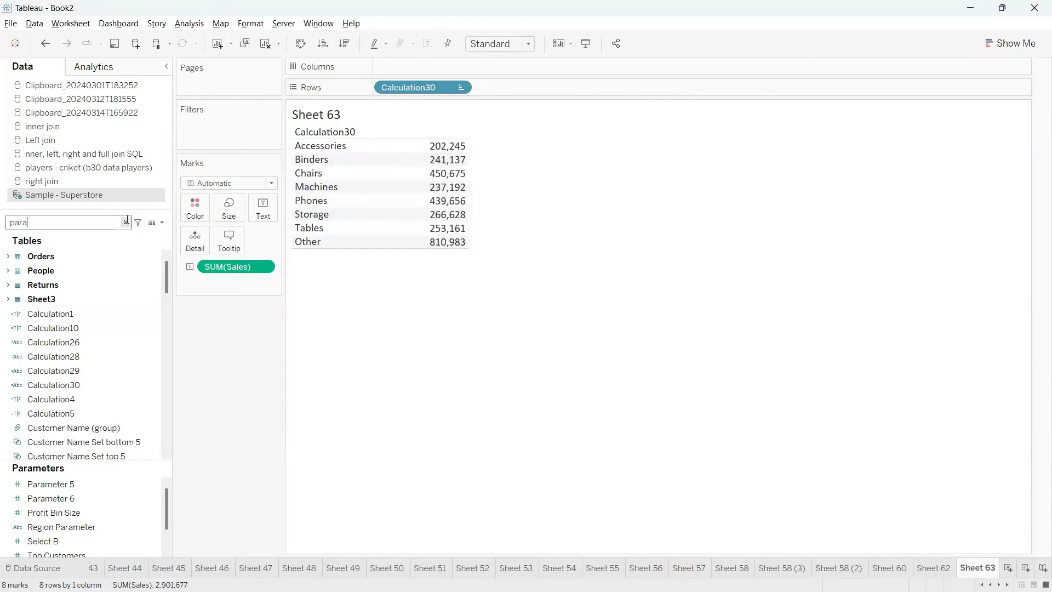
pyautogui.click(164, 418)
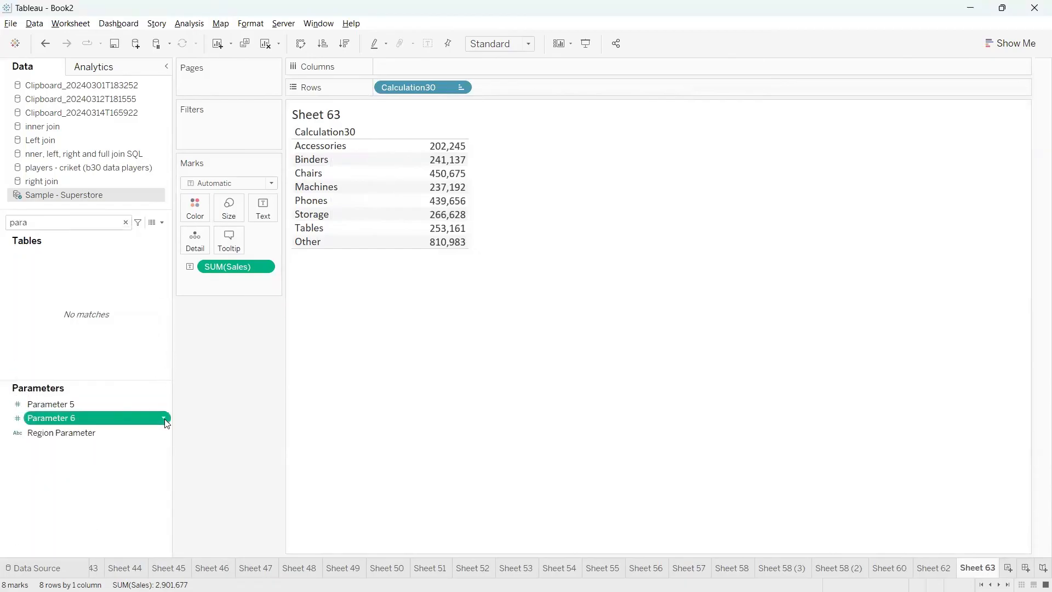
pyautogui.click(215, 223)
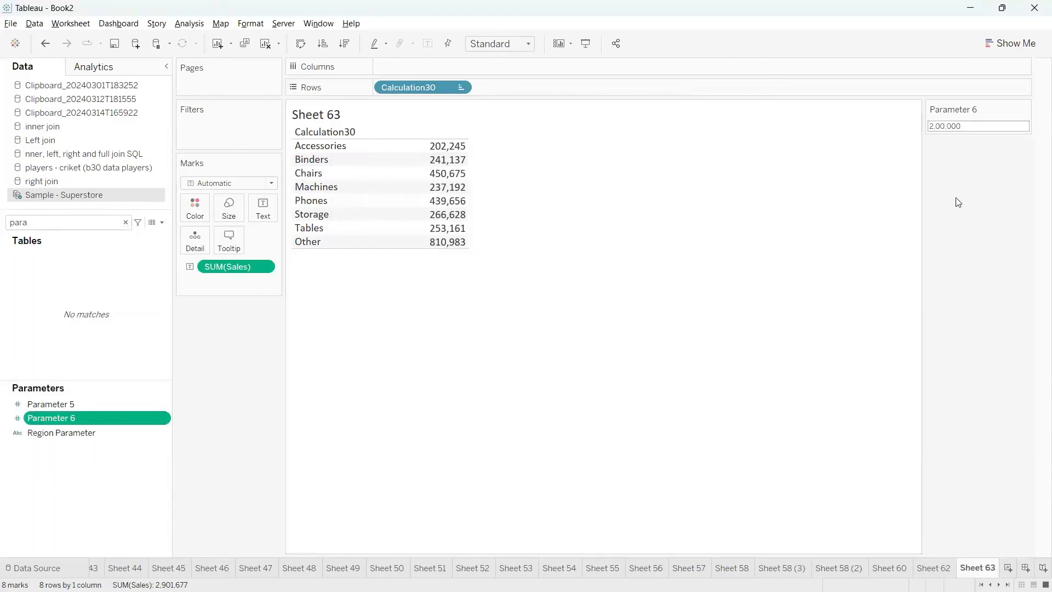
pyautogui.click(977, 129)
pyautogui.click(254, 284)
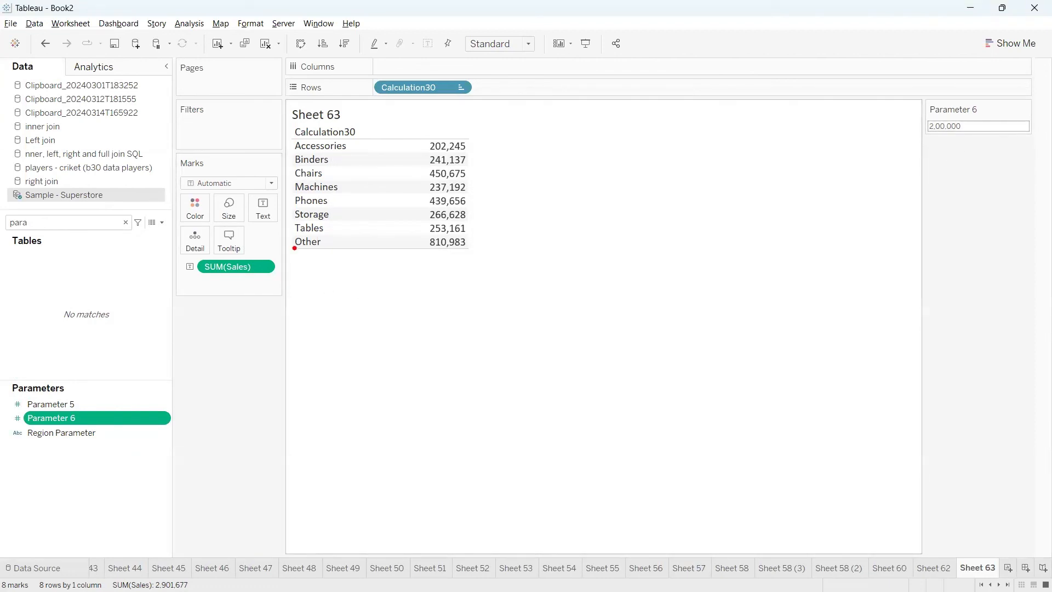
pyautogui.moveTo(295, 245)
pyautogui.mouseDown()
pyautogui.moveTo(357, 287)
pyautogui.moveTo(289, 235)
pyautogui.moveTo(269, 235)
pyautogui.mouseUp()
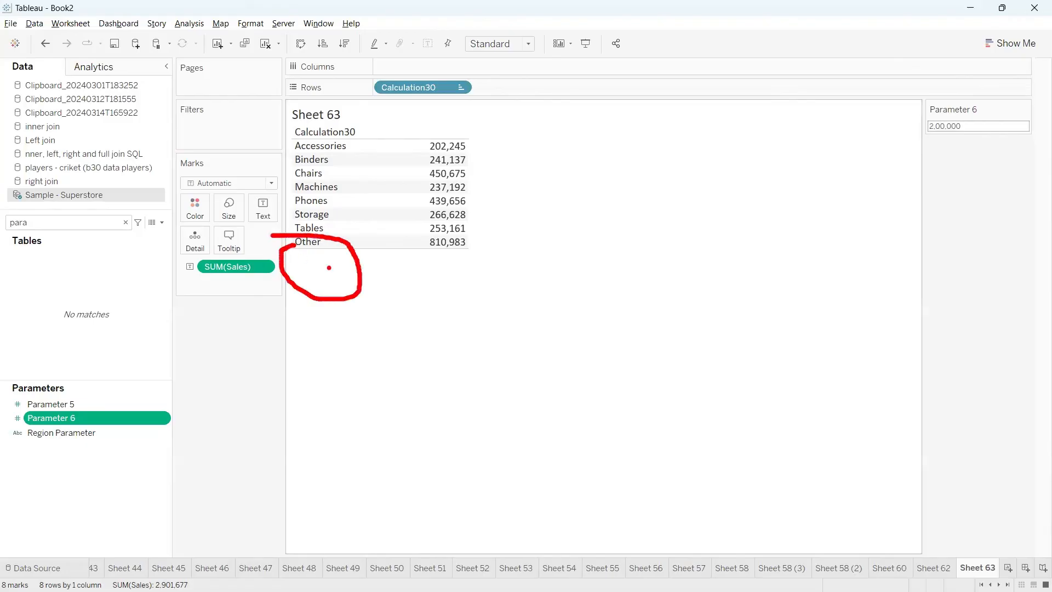
pyautogui.moveTo(329, 267)
pyautogui.mouseDown()
pyautogui.moveTo(402, 339)
pyautogui.moveTo(398, 316)
pyautogui.moveTo(387, 317)
pyautogui.mouseUp()
pyautogui.press('Escape')
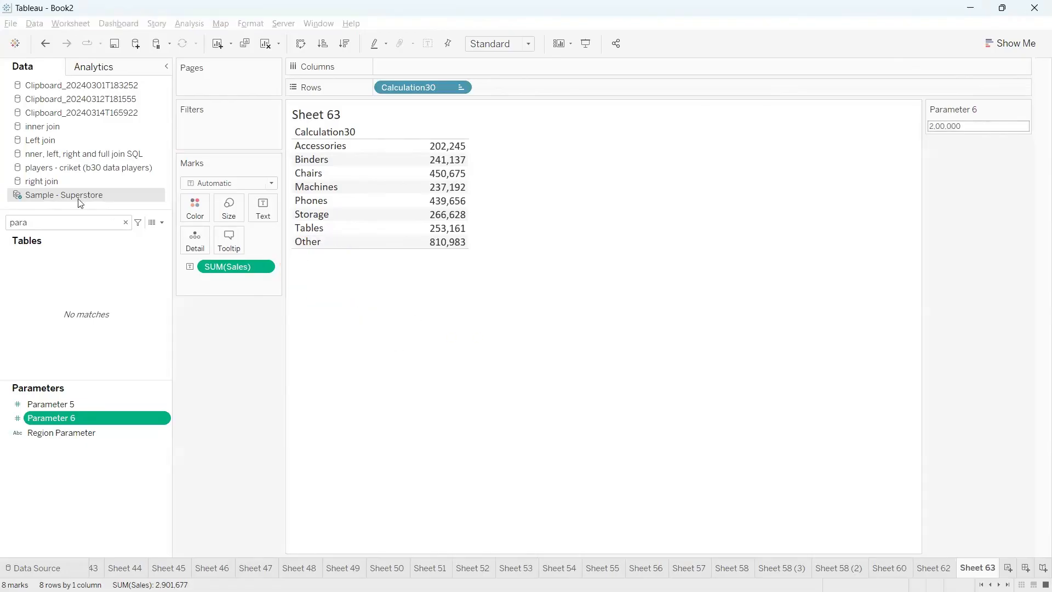
# Add the set "Sub-Category Set >= 50k" to Rows ahead of Calculation30 and hide its In/Out header in the table
pyautogui.doubleClick(54, 219)
pyautogui.write('se')
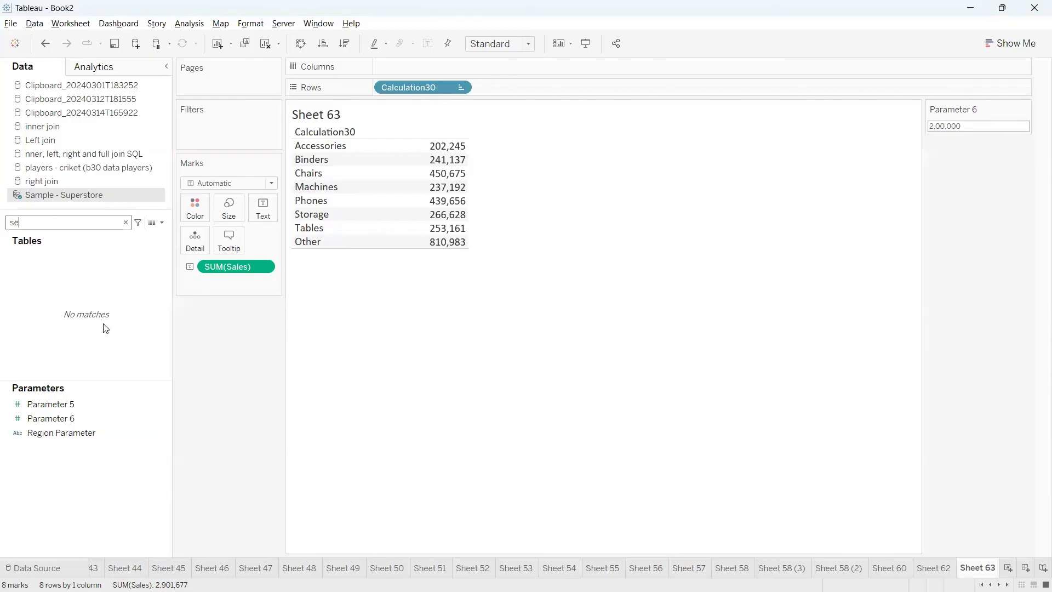
pyautogui.moveTo(104, 370); pyautogui.dragTo(393, 90)
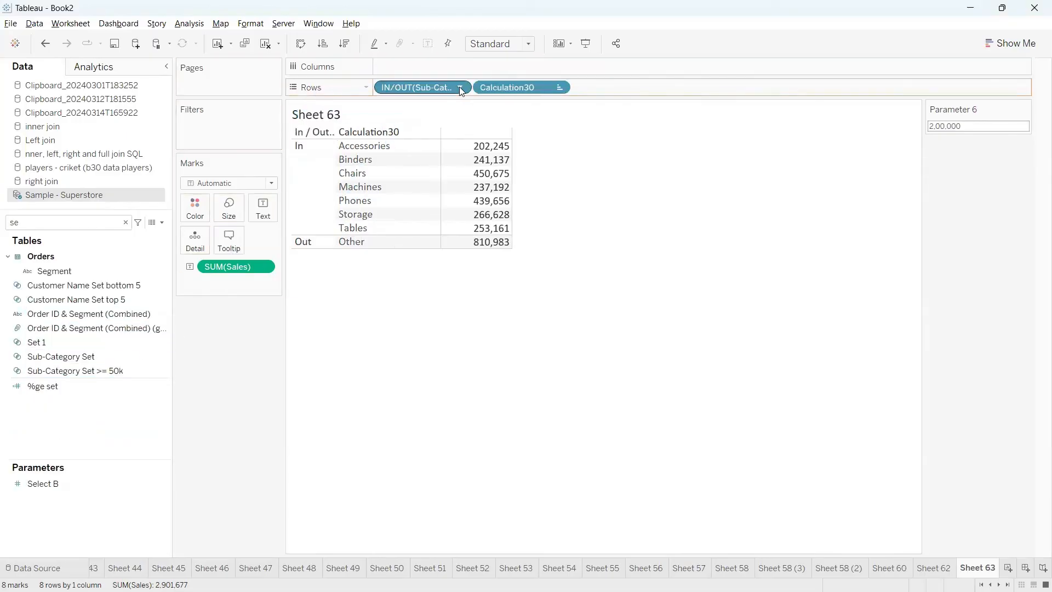
pyautogui.click(299, 158)
pyautogui.click(313, 216)
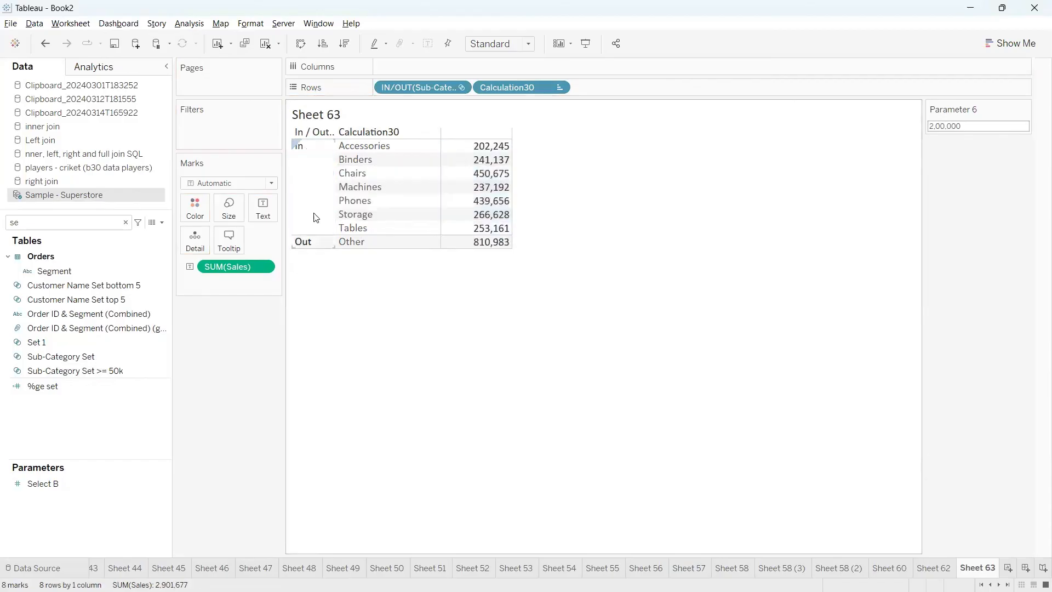
pyautogui.click(308, 211)
pyautogui.click(316, 255)
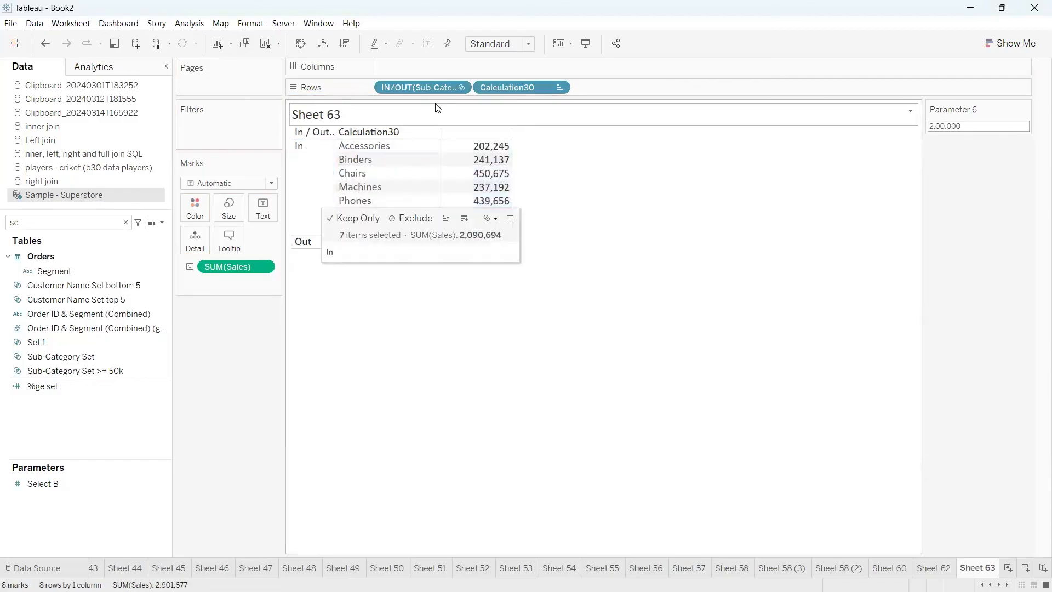
pyautogui.click(460, 87)
pyautogui.click(418, 205)
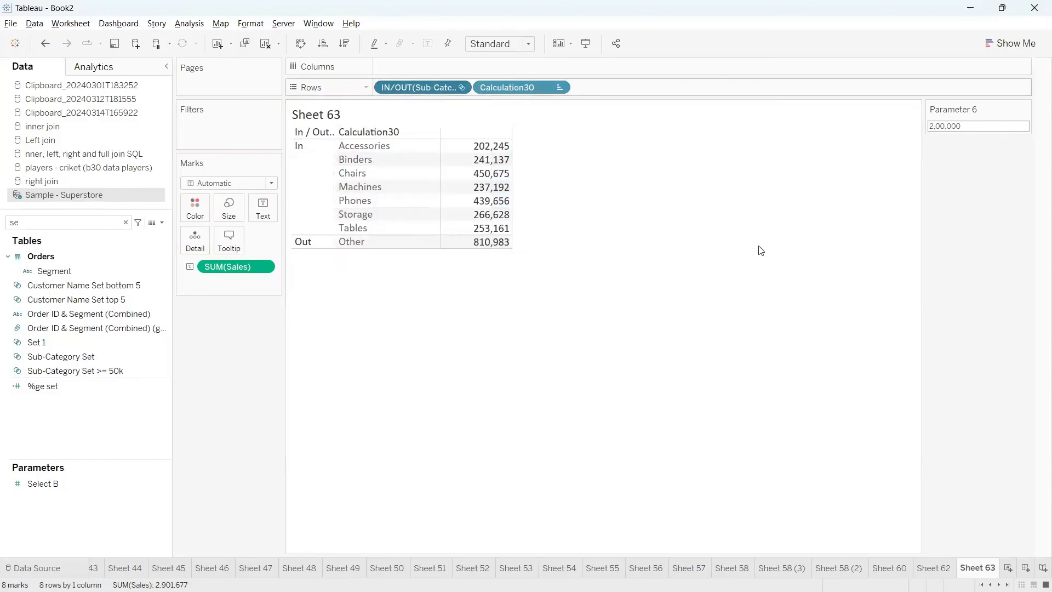
# Set the Parameter 6 value to 250000 to raise the sales threshold of the table
pyautogui.click(969, 126)
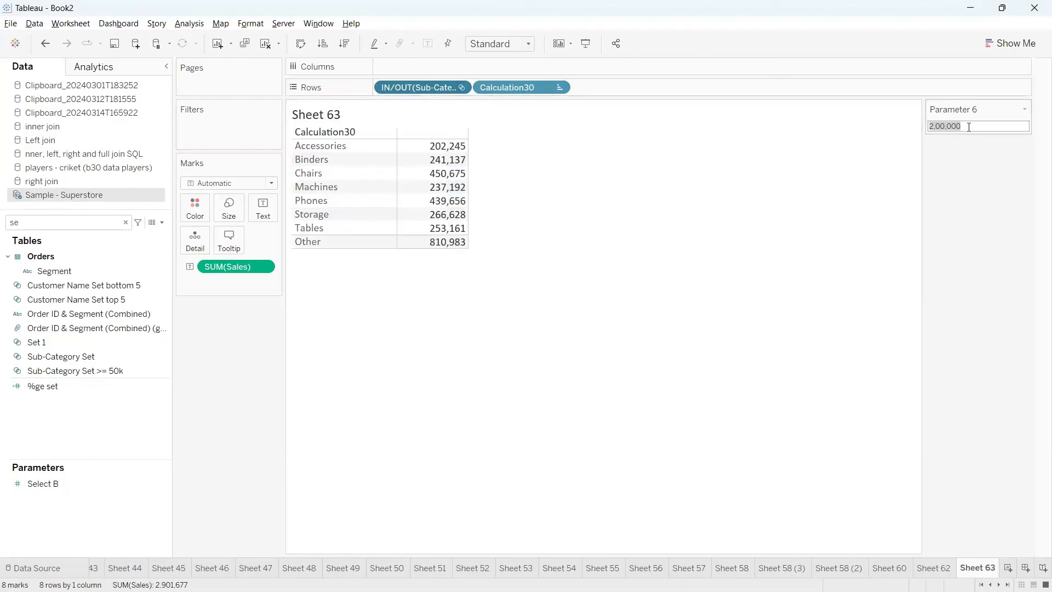
pyautogui.write('2')
pyautogui.press('Return')
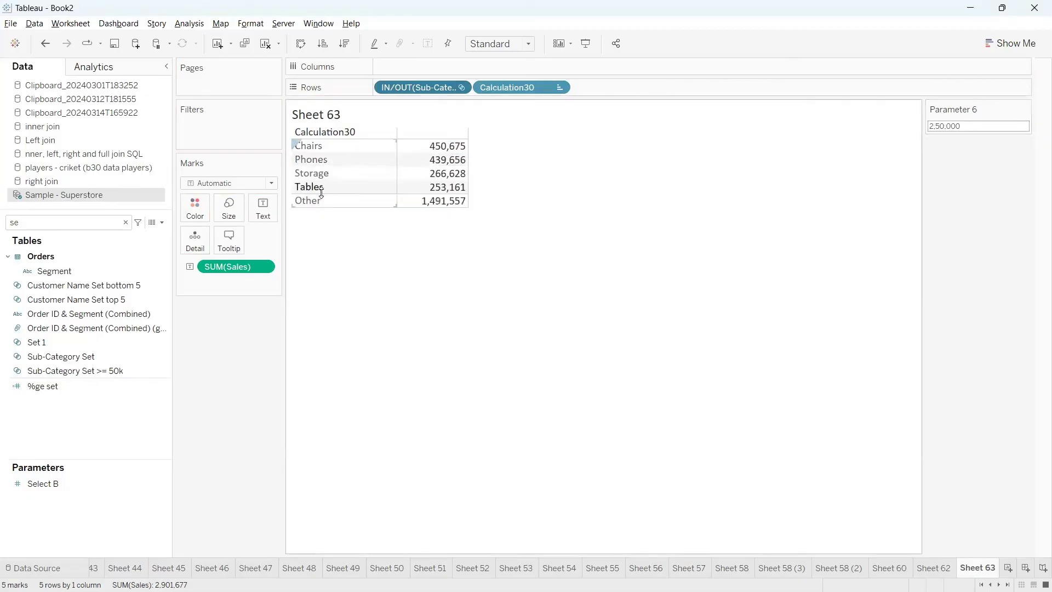
pyautogui.moveTo(296, 192)
pyautogui.mouseDown()
pyautogui.moveTo(277, 209)
pyautogui.moveTo(460, 249)
pyautogui.moveTo(512, 211)
pyautogui.moveTo(252, 193)
pyautogui.mouseUp()
pyautogui.press('Escape')
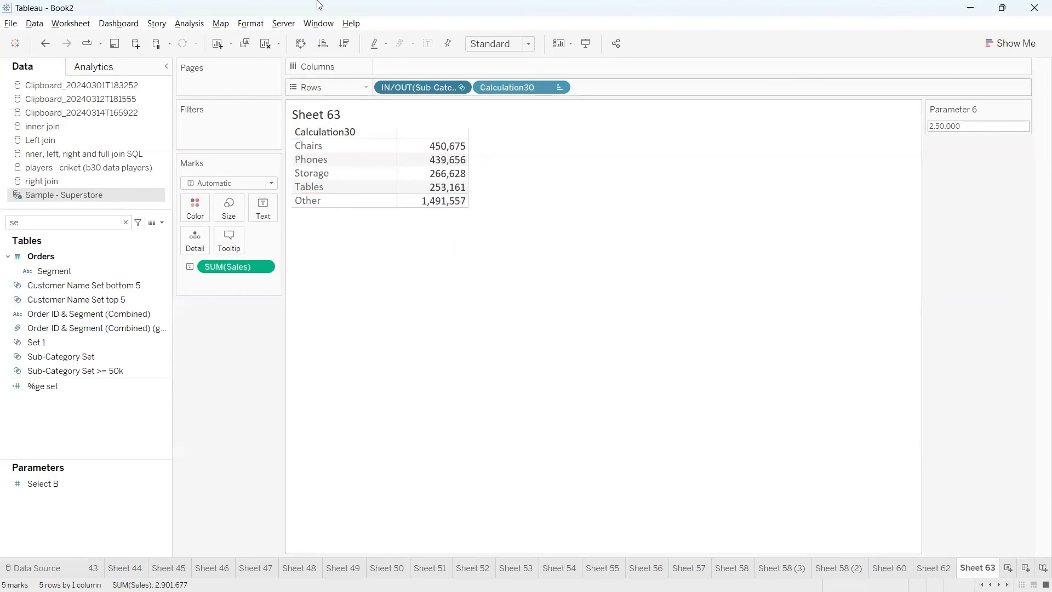